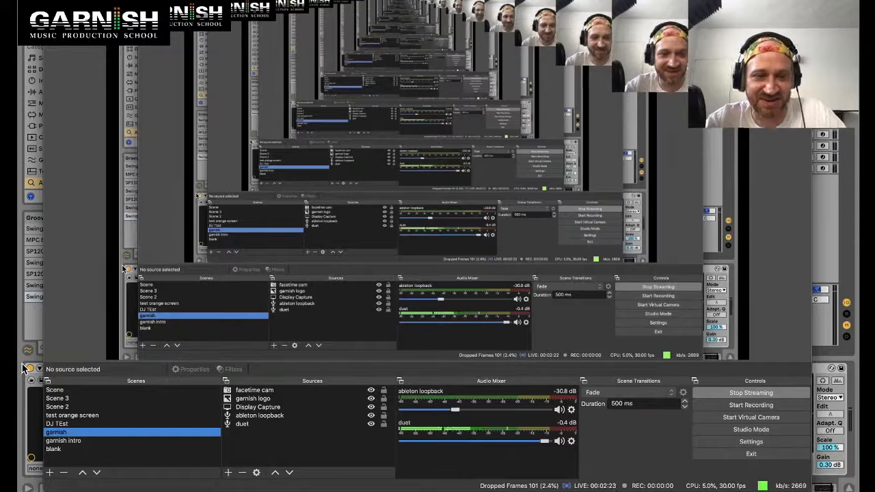
# Step: Check the stream's live chat in the browser, then return to Live
pyautogui.press('super+Tab')
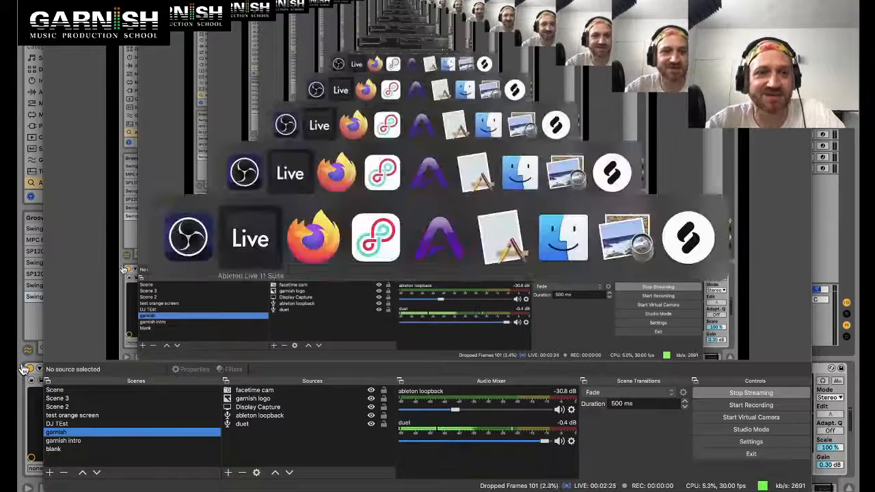
pyautogui.press('super+Tab')
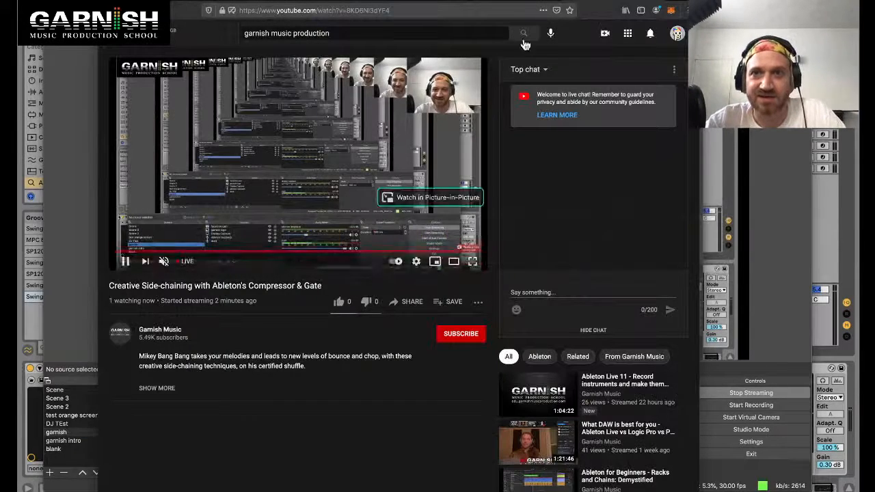
pyautogui.click(504, 2)
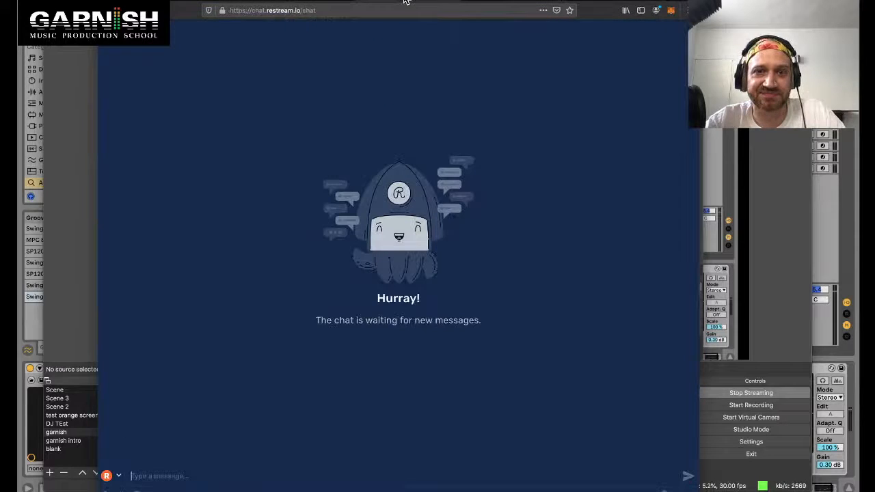
pyautogui.click(407, 2)
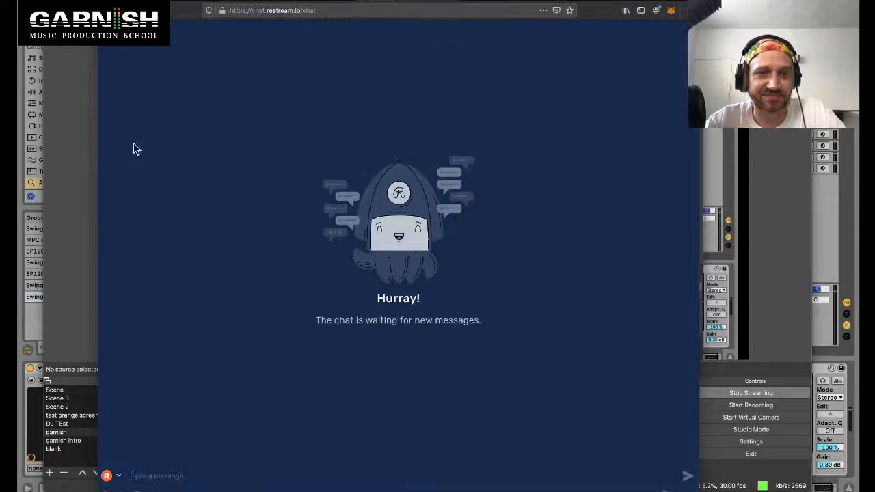
pyautogui.click(24, 212)
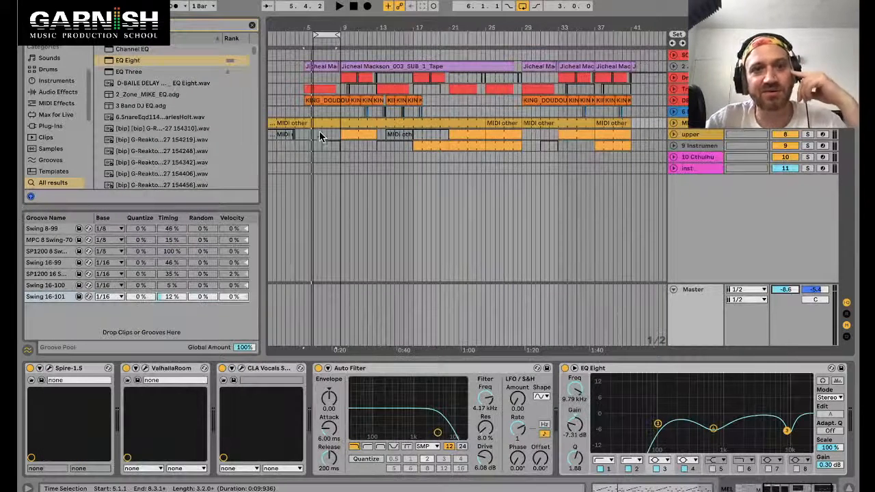
# Step: Move the loop start to bar 5 and play the arrangement from there
pyautogui.click(302, 113)
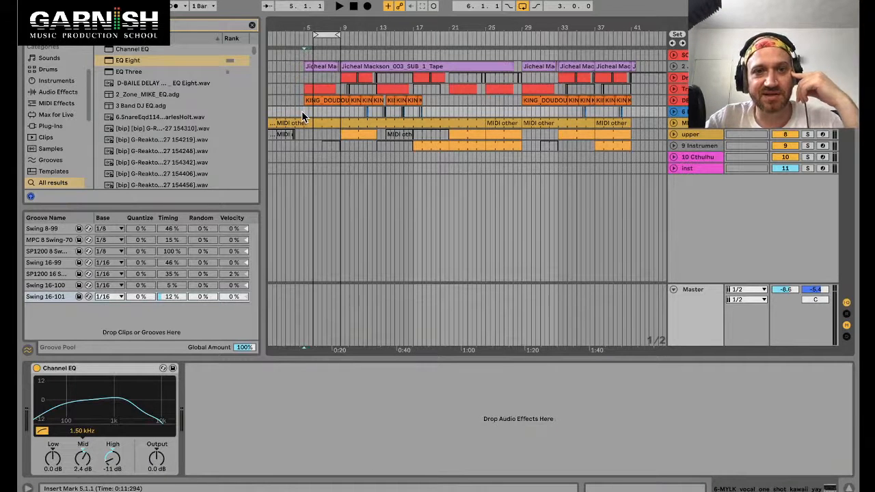
pyautogui.moveTo(316, 35); pyautogui.dragTo(305, 34)
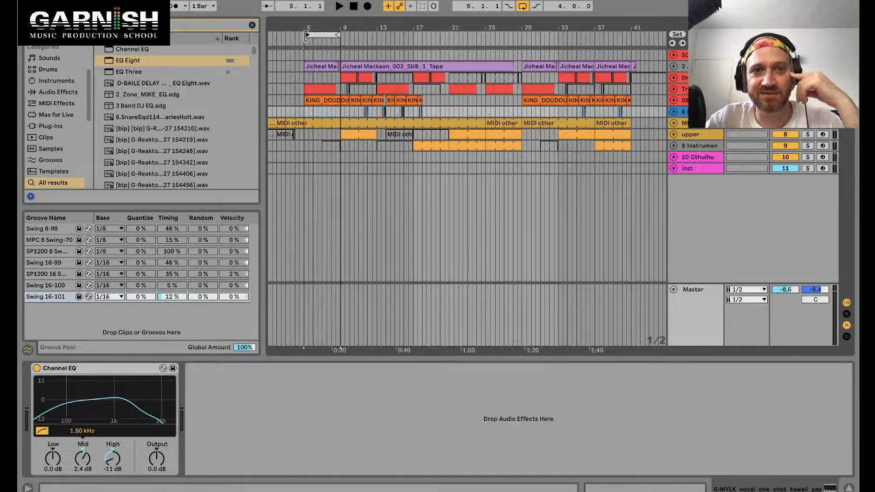
pyautogui.click(303, 116)
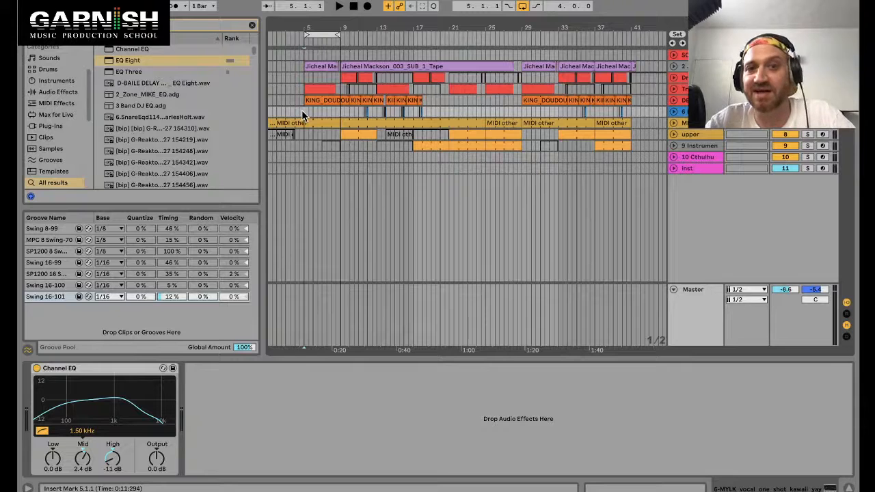
pyautogui.press('space')
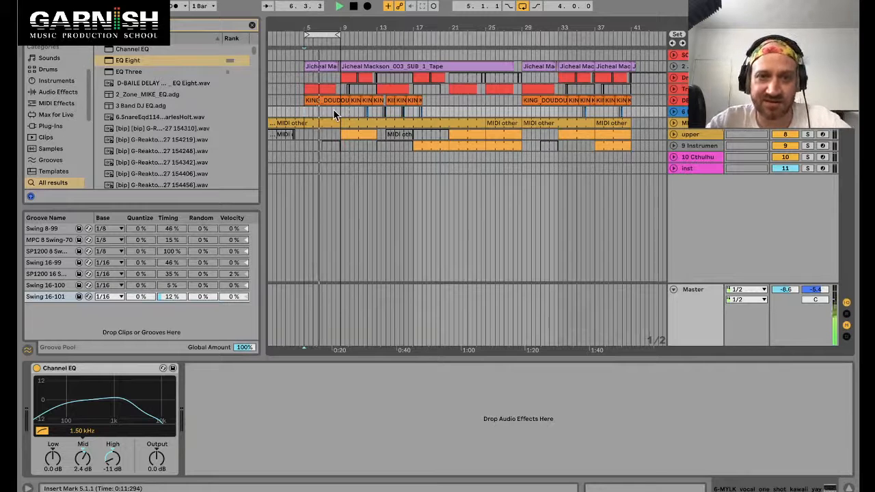
pyautogui.press('space')
# Step: Loop bars 21 to 25 on the sixth track and play that section
pyautogui.click(472, 137)
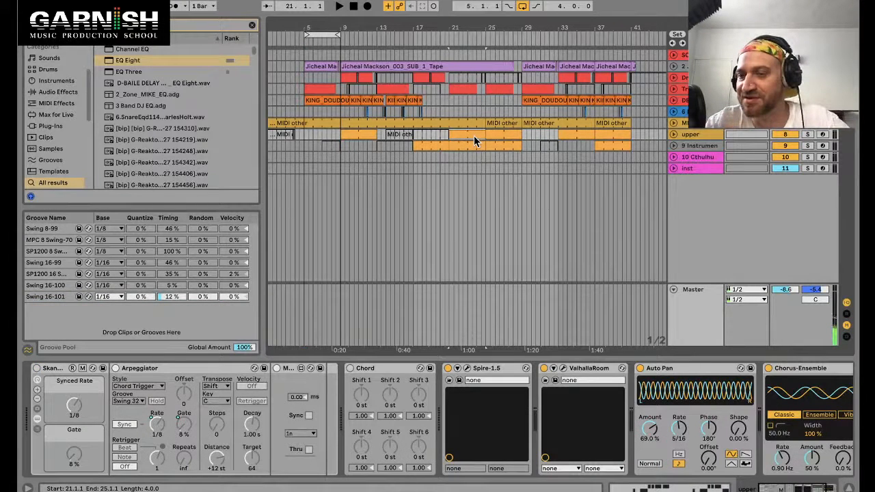
pyautogui.press('space')
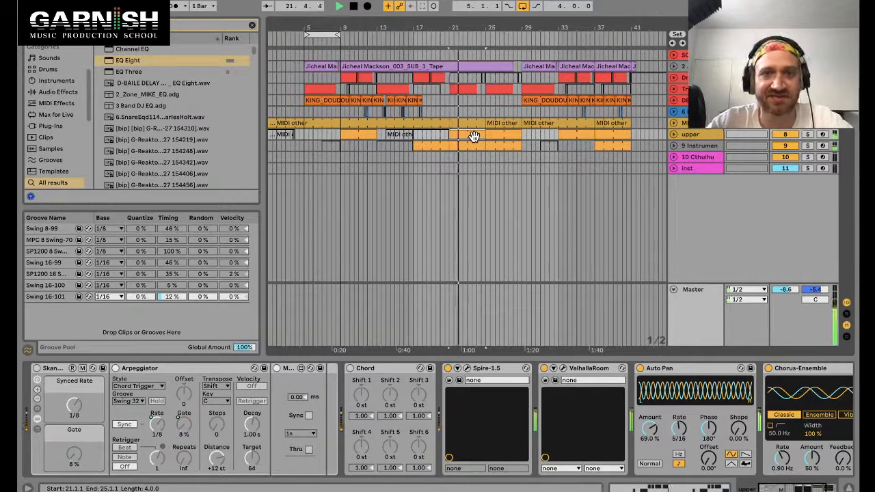
pyautogui.moveTo(447, 110); pyautogui.dragTo(484, 113)
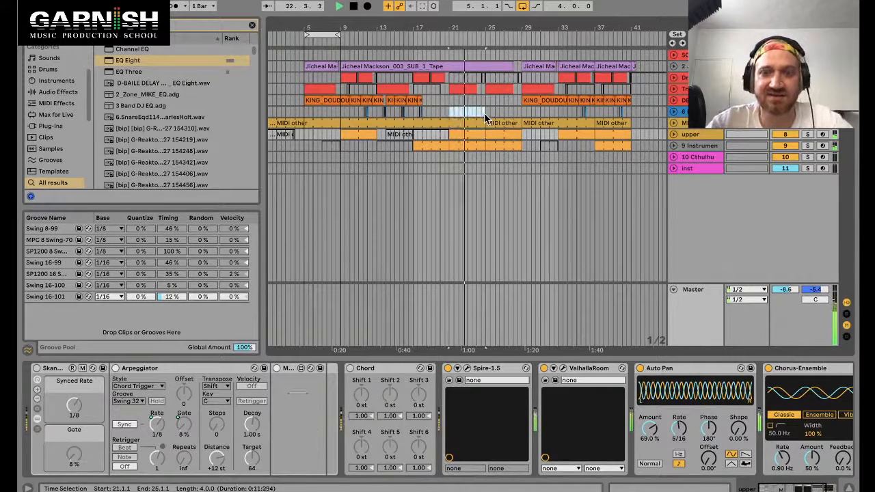
pyautogui.hotkey('ctrl', 'l')
pyautogui.press('space')
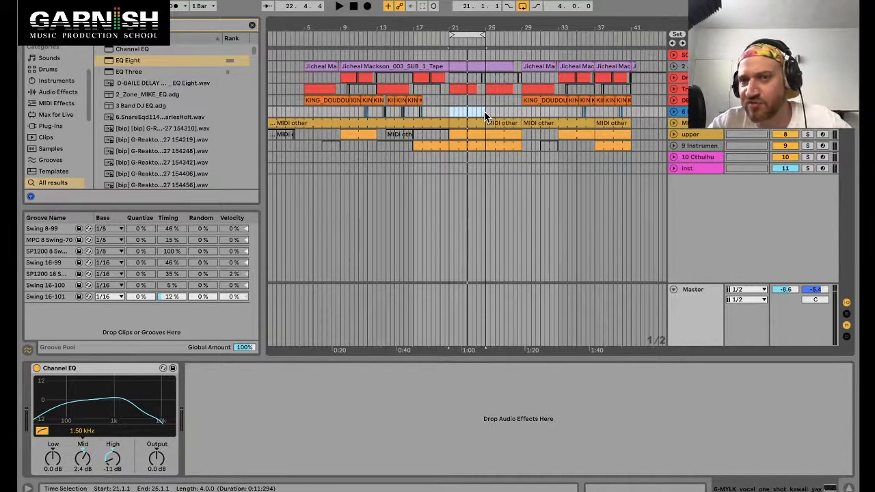
# Step: Select bars 5 to 9 on the sixth track
pyautogui.moveTo(484, 111); pyautogui.dragTo(450, 111)
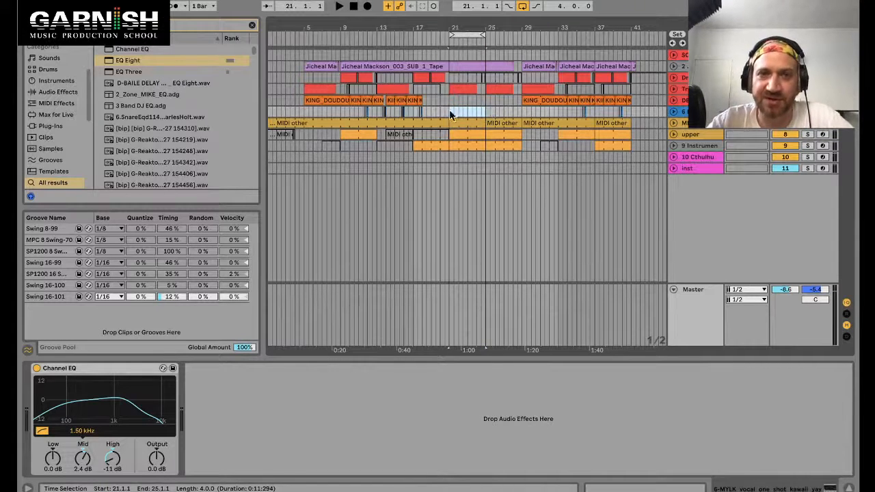
pyautogui.click(321, 101)
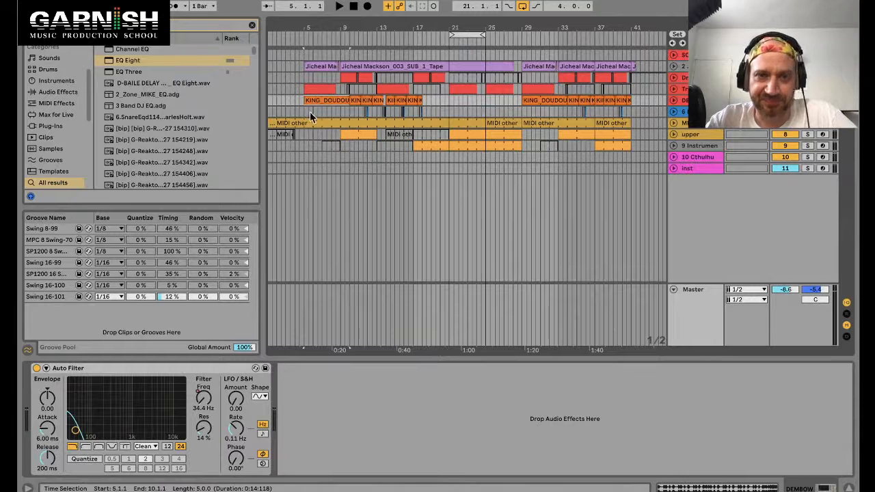
pyautogui.moveTo(306, 112); pyautogui.dragTo(338, 113)
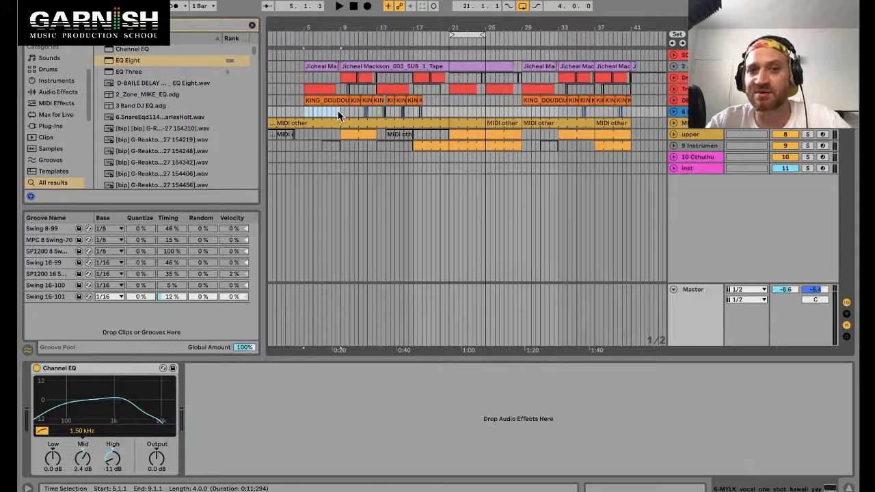
# Step: Extend the bars 5 to 9 time selection down across the MIDI tracks through inst
pyautogui.moveTo(339, 111); pyautogui.dragTo(306, 134)
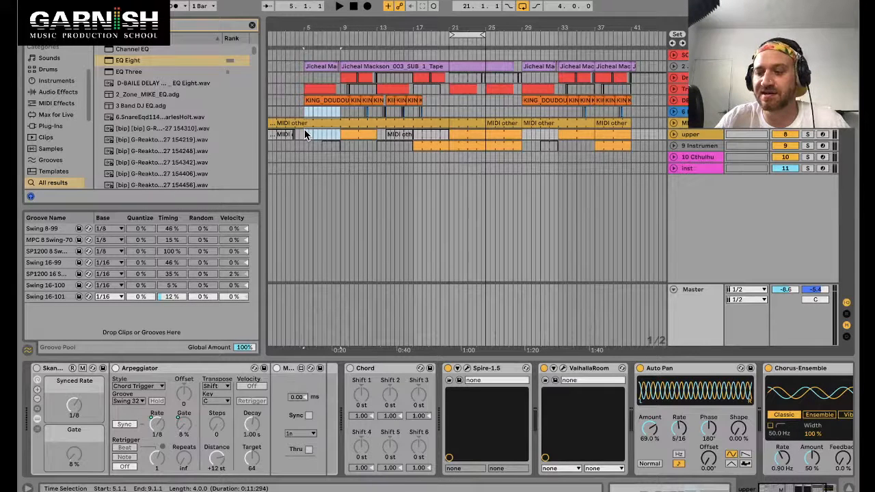
pyautogui.moveTo(305, 135); pyautogui.dragTo(342, 169)
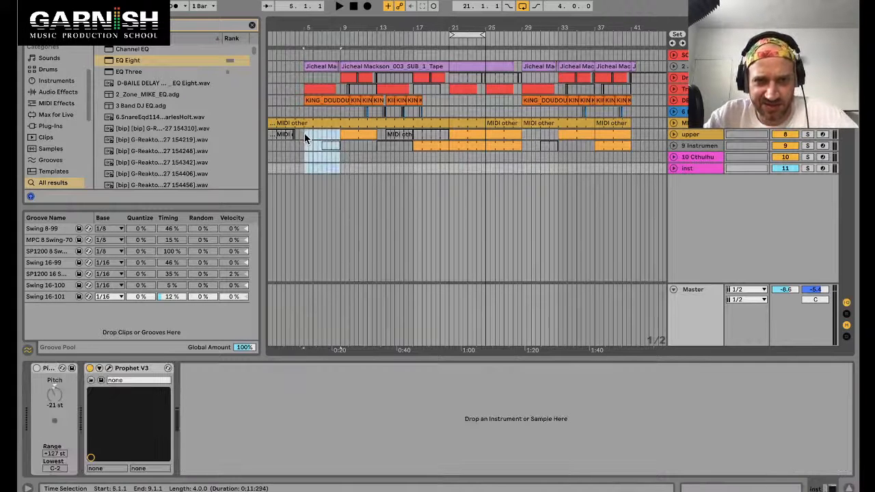
pyautogui.moveTo(304, 133); pyautogui.dragTo(340, 172)
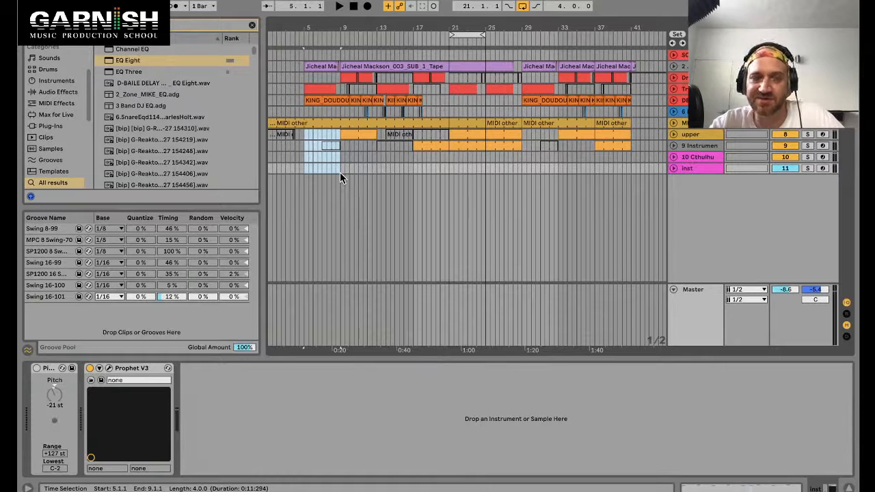
pyautogui.moveTo(340, 173); pyautogui.dragTo(303, 134)
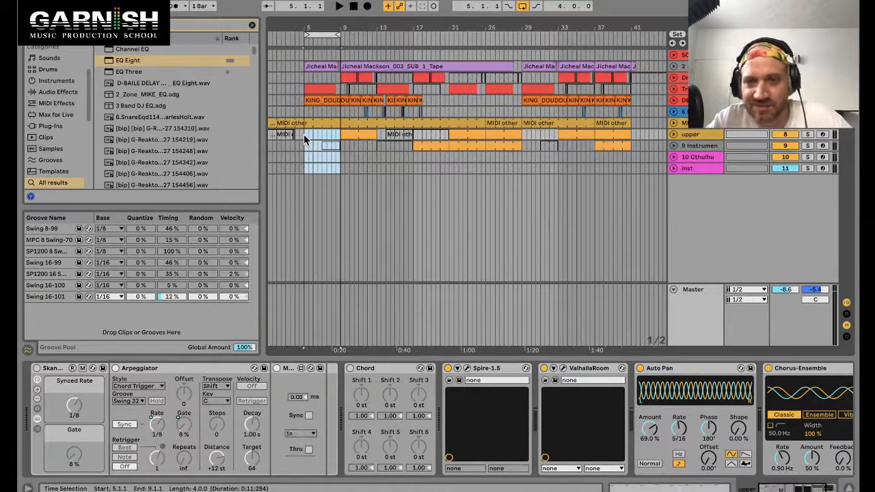
# Step: Check the stream's live chat in the browser again, then switch back to Live
pyautogui.press('super+Tab')
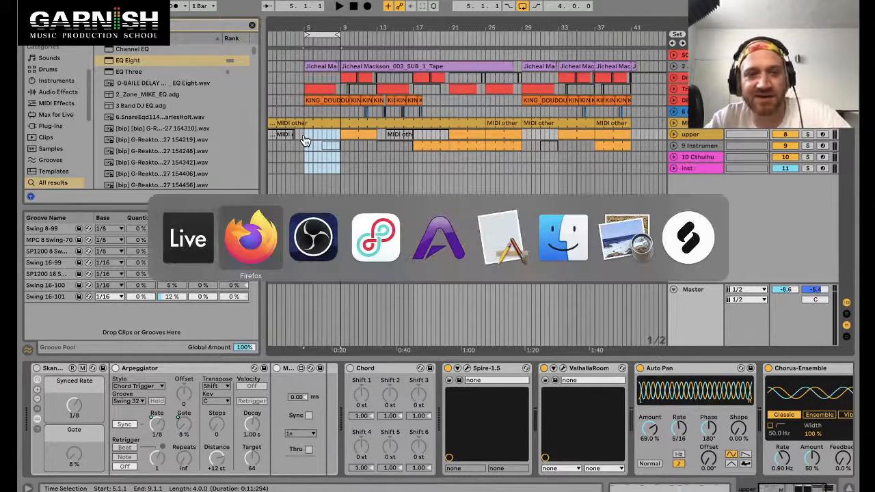
pyautogui.press('super+Tab')
pyautogui.press('super+Tab')
pyautogui.press('super+Tab')
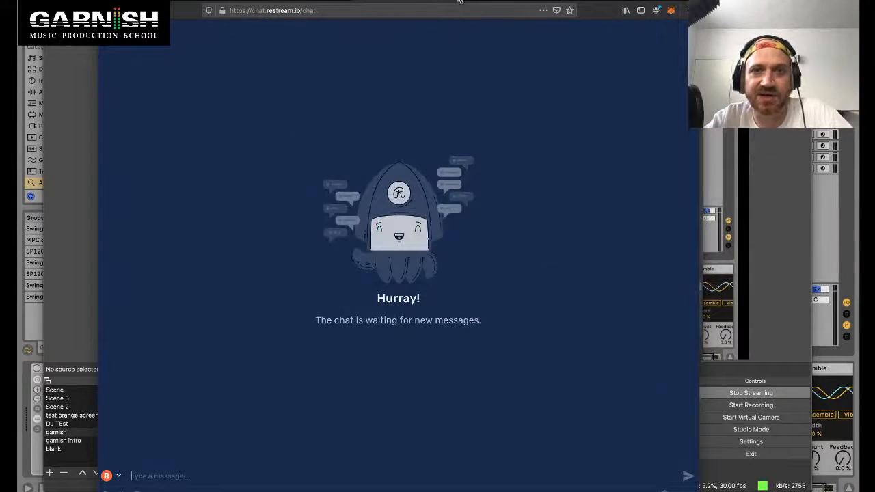
pyautogui.click(594, 2)
pyautogui.press('super+Tab')
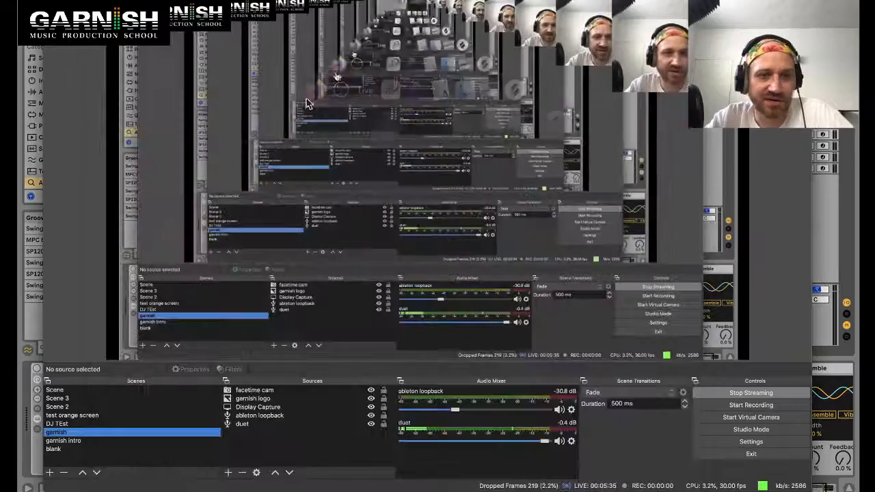
pyautogui.press('super+Tab')
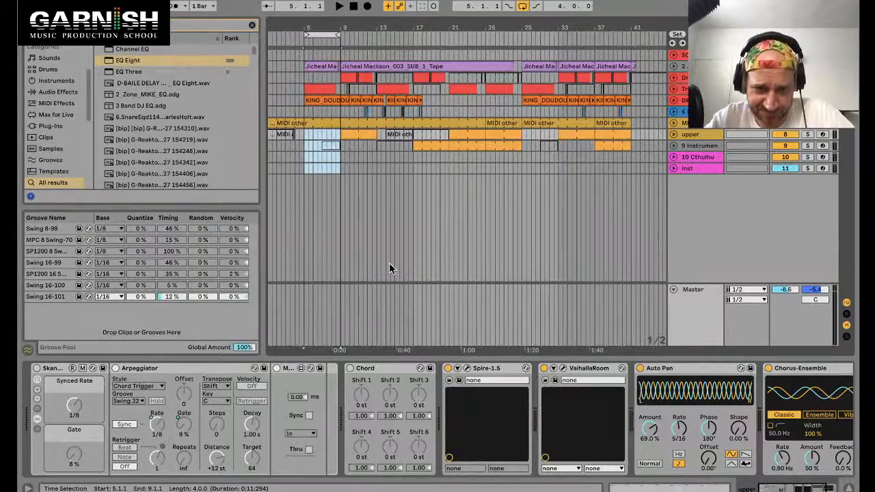
# Step: Select bars 5 to 9 across all tracks from the bass and drums down to inst
pyautogui.scroll(3, 296, 228)
pyautogui.moveTo(317, 170); pyautogui.dragTo(315, 66)
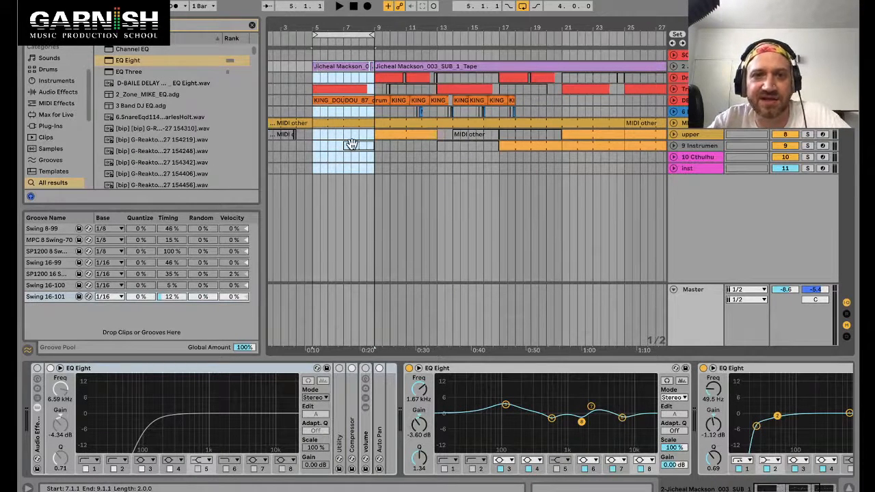
pyautogui.click(334, 100)
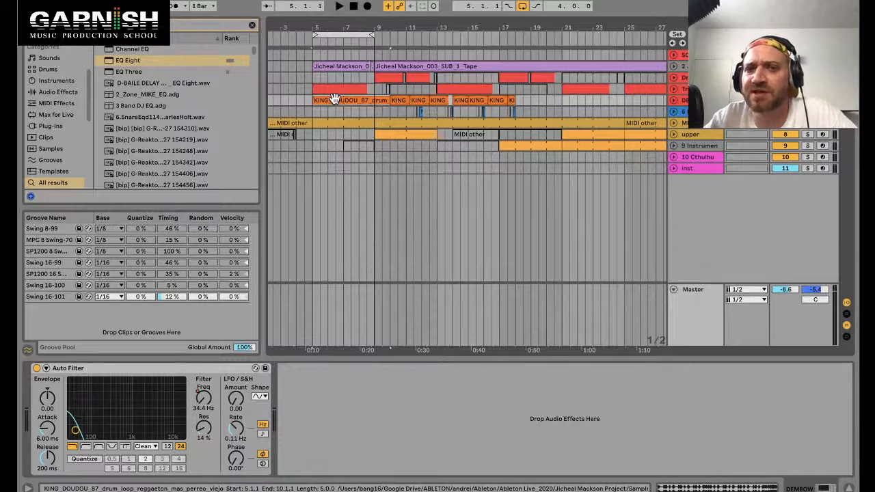
pyautogui.moveTo(312, 77); pyautogui.dragTo(375, 172)
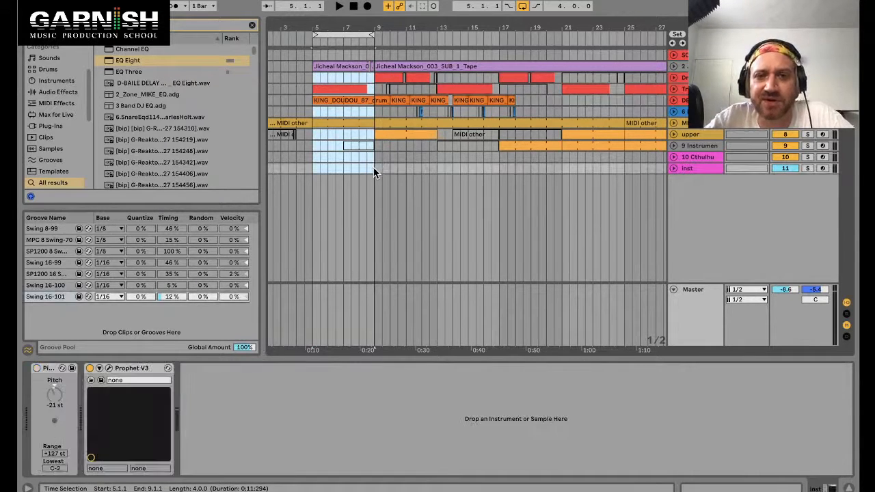
pyautogui.click(373, 169)
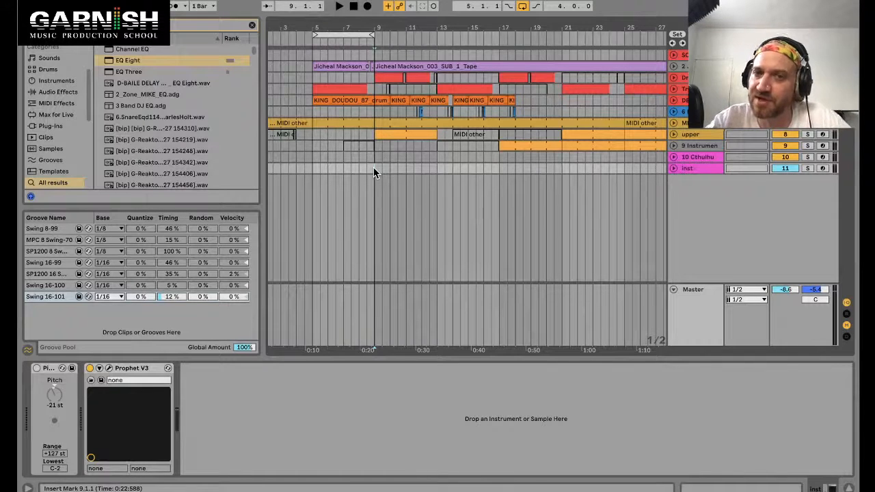
# Step: Select bars 5 to 9 on the Cthulhu and inst tracks
pyautogui.moveTo(373, 167)
pyautogui.mouseDown()
pyautogui.moveTo(313, 164)
pyautogui.moveTo(375, 169)
pyautogui.moveTo(372, 134)
pyautogui.moveTo(374, 157)
pyautogui.mouseUp()
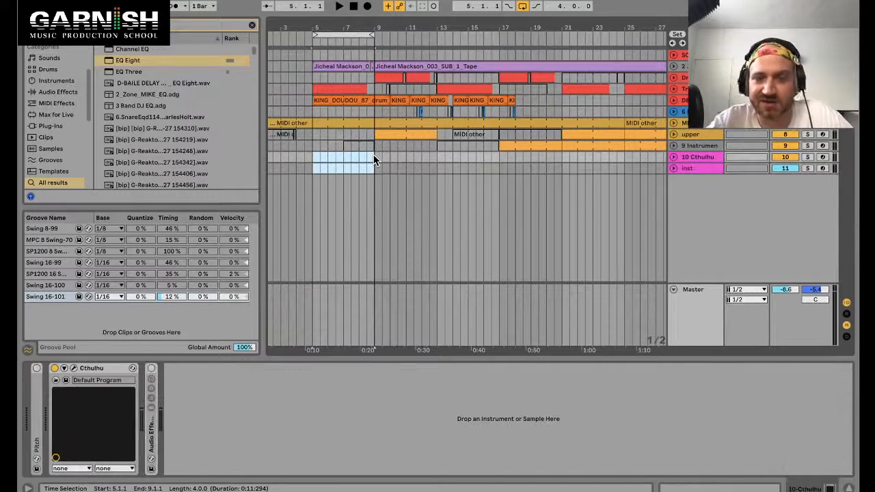
pyautogui.hscroll(-1, 374, 157)
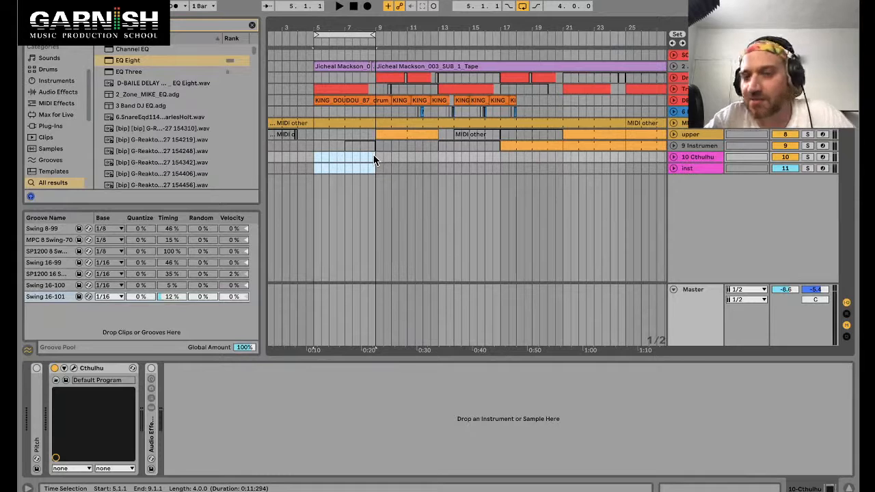
pyautogui.moveTo(374, 159); pyautogui.dragTo(313, 165)
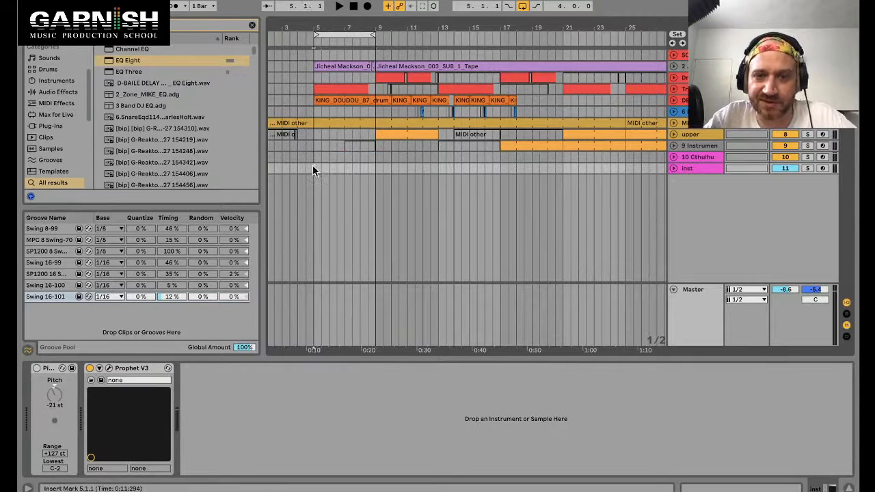
pyautogui.click(376, 154)
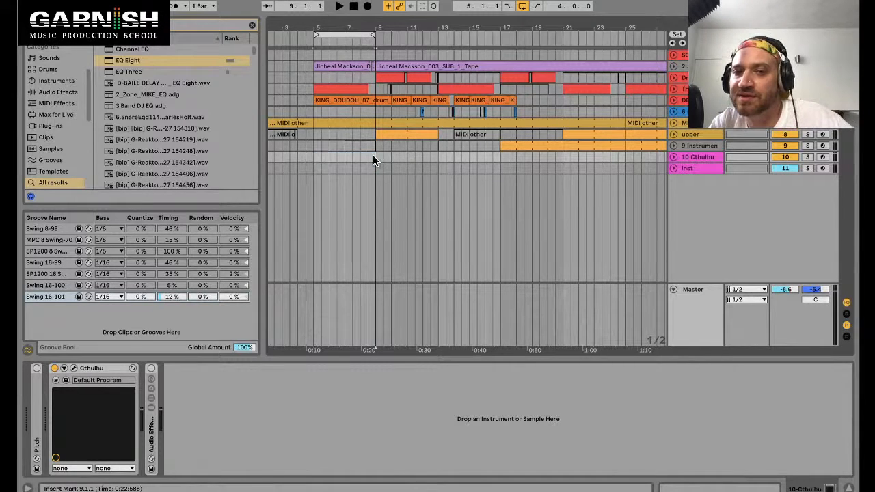
pyautogui.moveTo(323, 167); pyautogui.dragTo(371, 157)
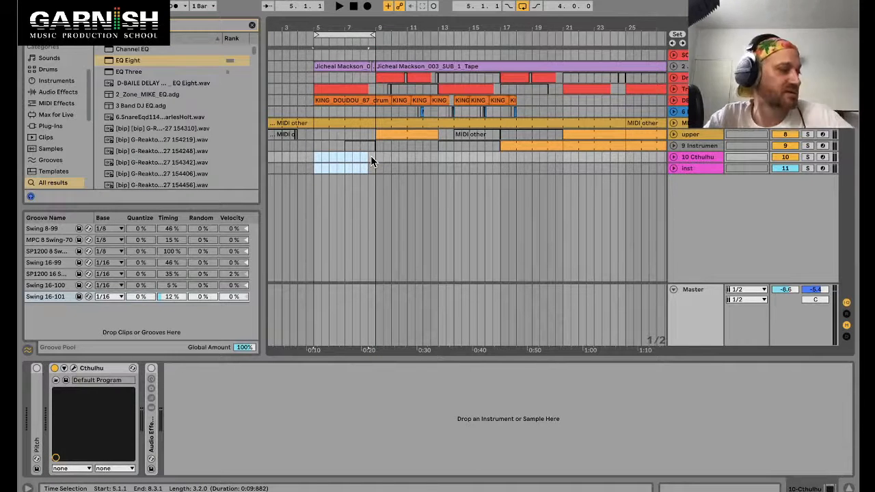
pyautogui.moveTo(375, 155); pyautogui.dragTo(316, 166)
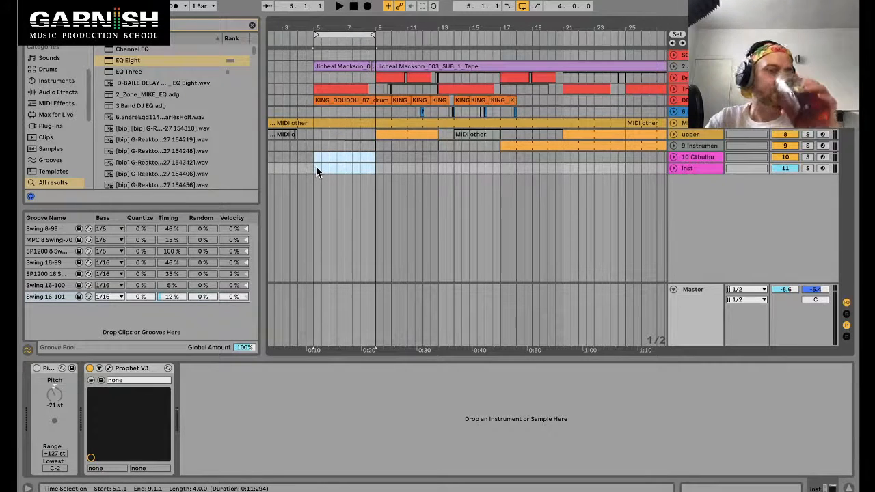
pyautogui.moveTo(316, 167); pyautogui.dragTo(375, 154)
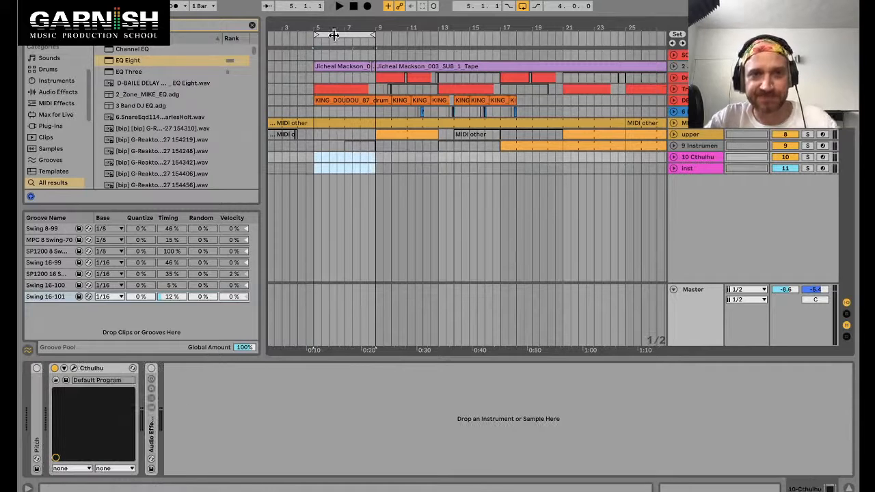
pyautogui.moveTo(326, 32); pyautogui.dragTo(361, 29)
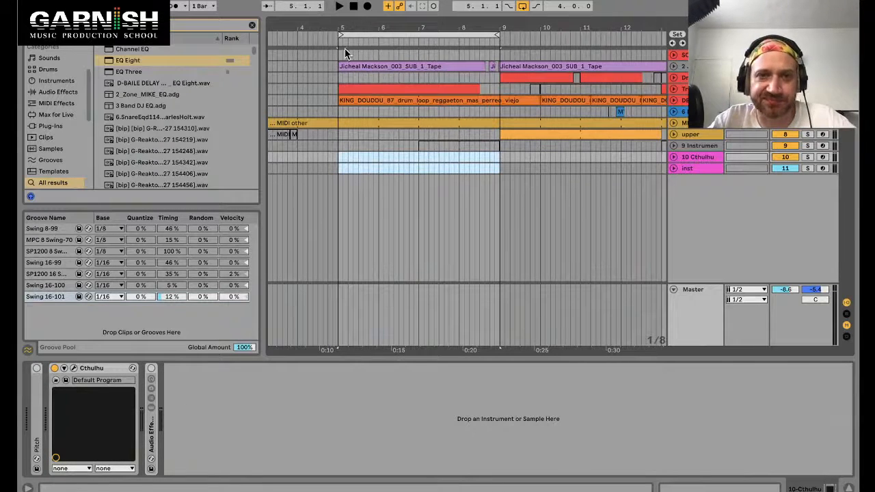
# Step: Play from bar 5 on the drum loop track and set the master volume to about -5.1 dB
pyautogui.click(344, 54)
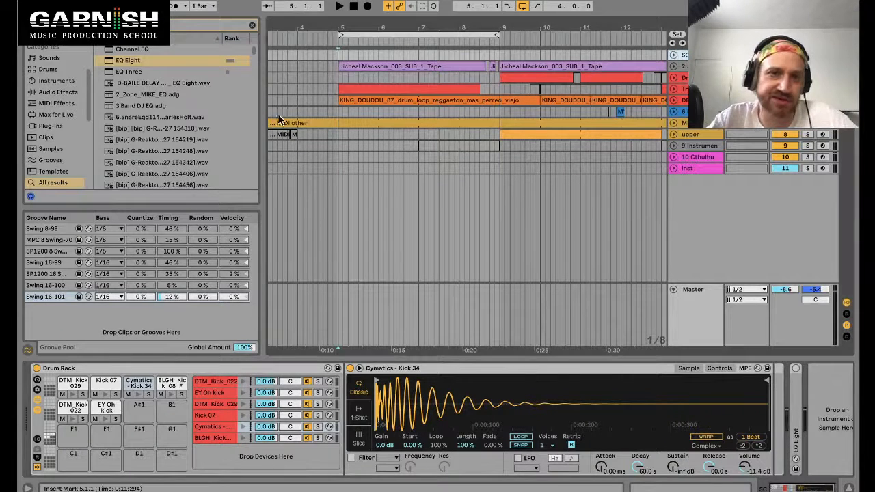
pyautogui.click(340, 114)
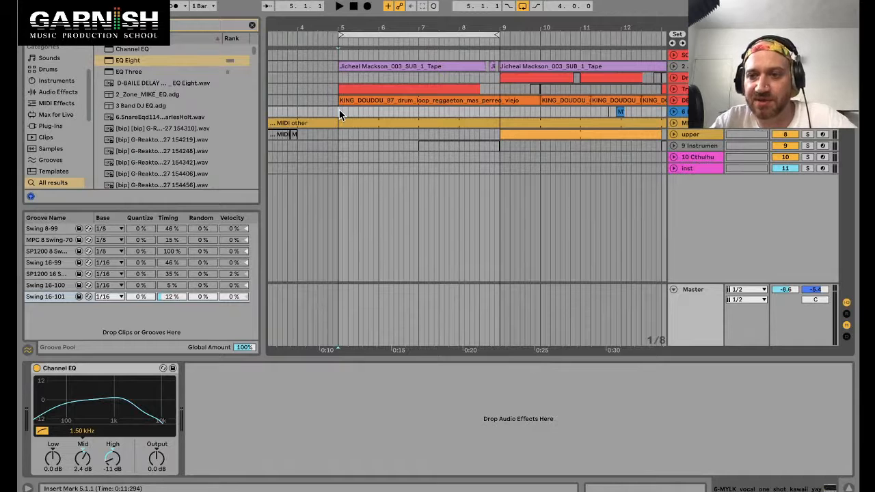
pyautogui.press('space')
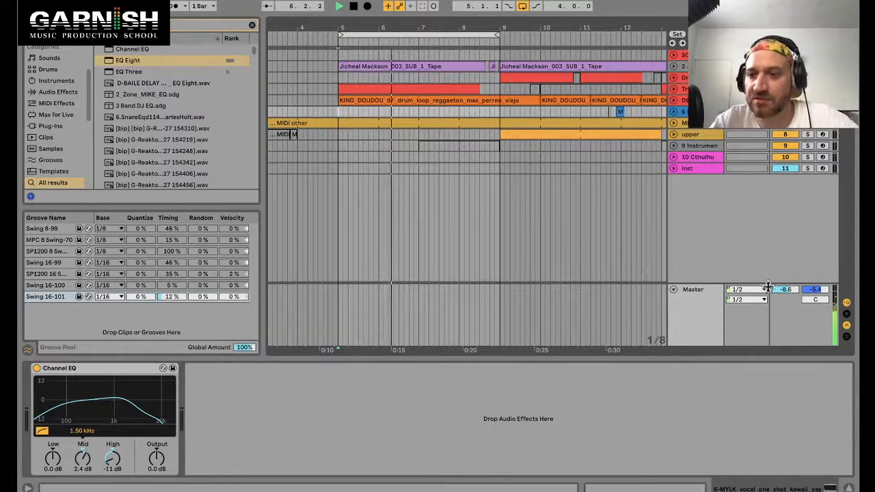
pyautogui.moveTo(768, 288); pyautogui.dragTo(768, 270)
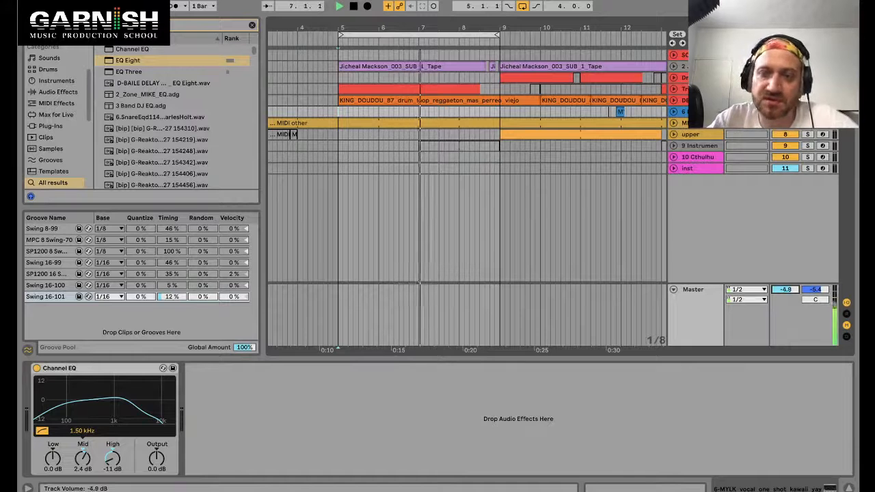
pyautogui.moveTo(786, 289); pyautogui.dragTo(785, 295)
pyautogui.moveTo(497, 35); pyautogui.dragTo(596, 33)
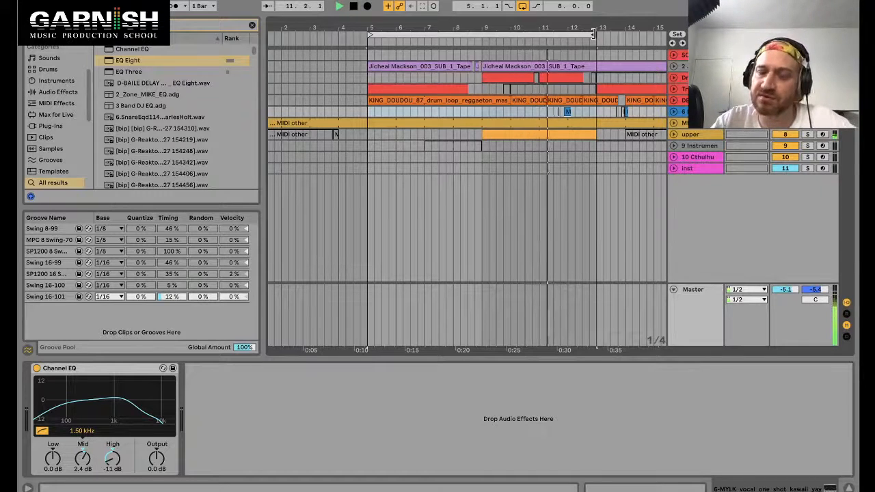
pyautogui.moveTo(594, 33); pyautogui.dragTo(483, 32)
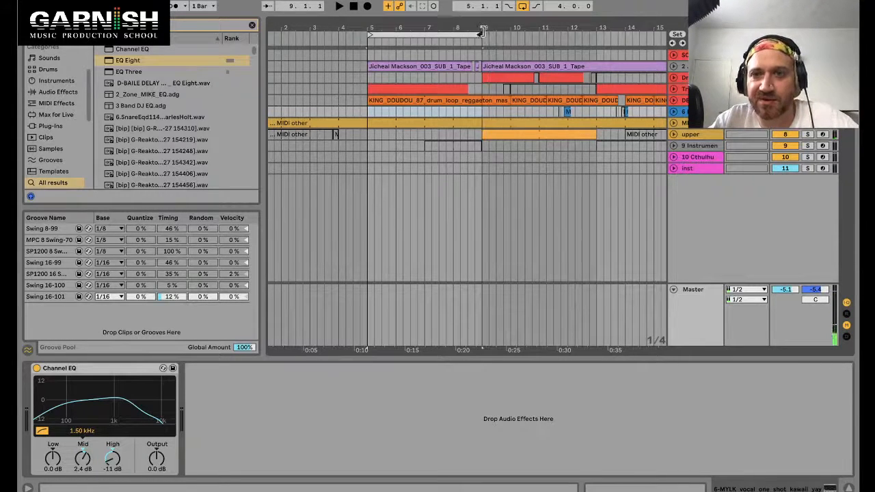
pyautogui.moveTo(373, 25); pyautogui.dragTo(372, 28)
pyautogui.click(253, 25)
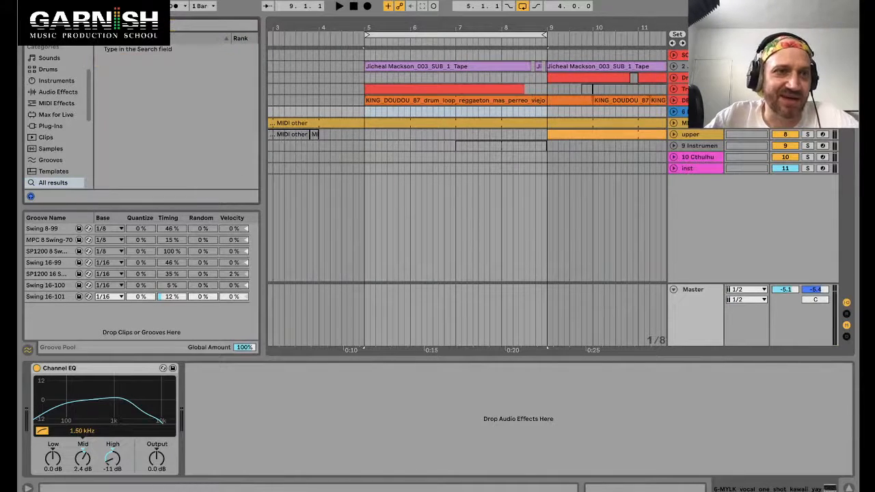
pyautogui.click(28, 25)
pyautogui.moveTo(190, 24); pyautogui.dragTo(223, 24)
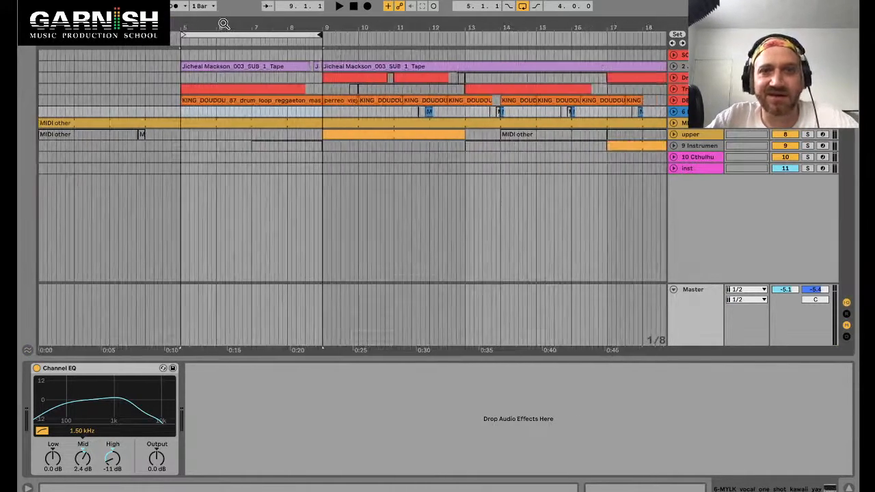
# Step: Select the drum track from bar 5, solo it and audition the playback
pyautogui.click(198, 125)
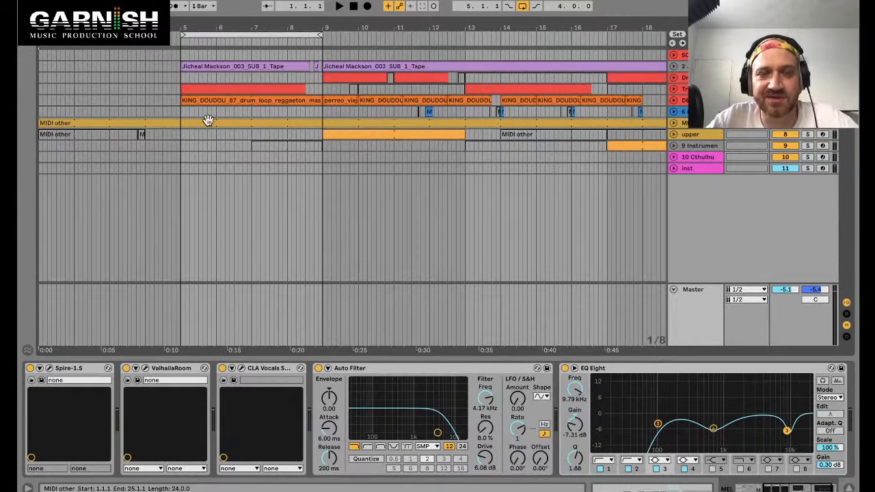
pyautogui.click(196, 89)
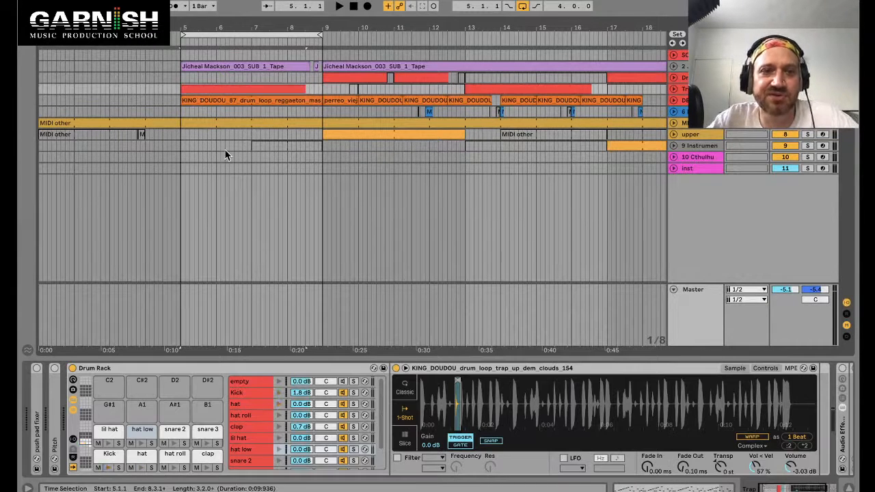
pyautogui.click(807, 89)
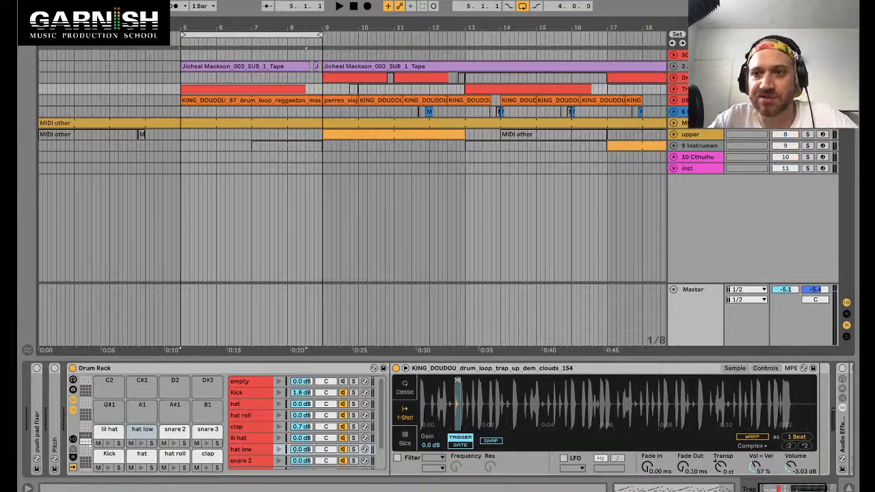
pyautogui.press('space')
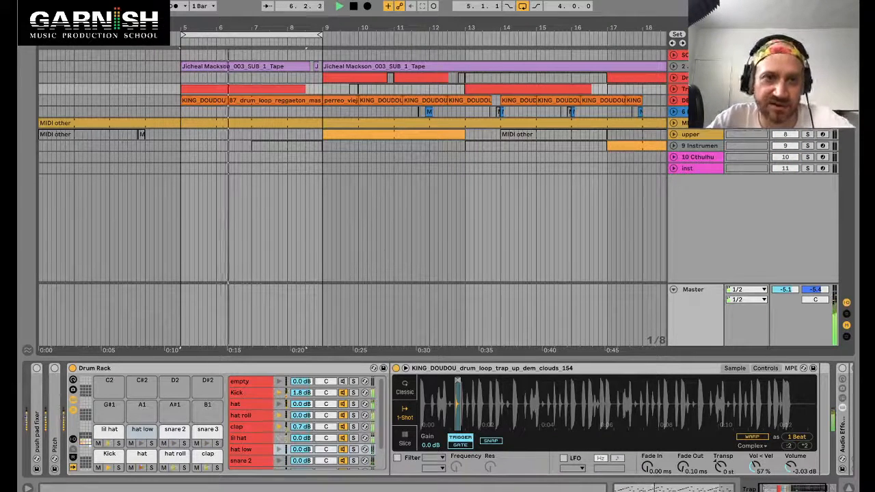
pyautogui.press('space')
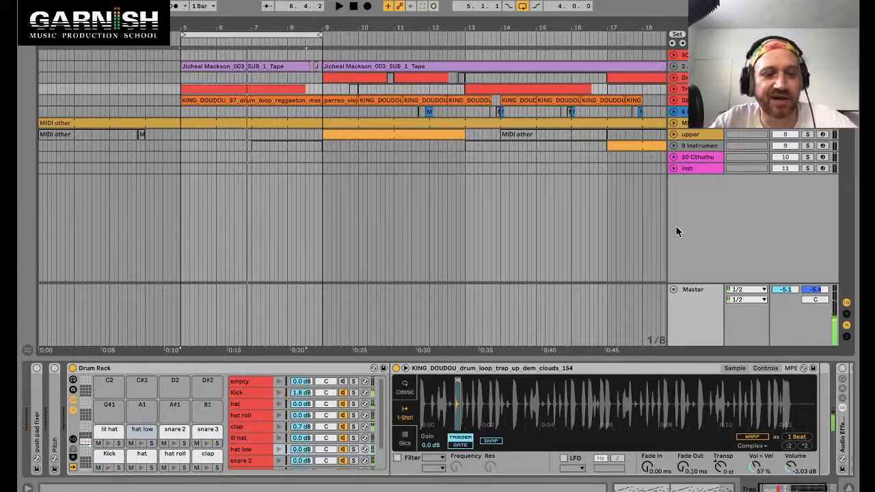
# Step: Open the drum clip's notes and inspect the first kick and hat hits
pyautogui.hotkey('shift', 'Tab')
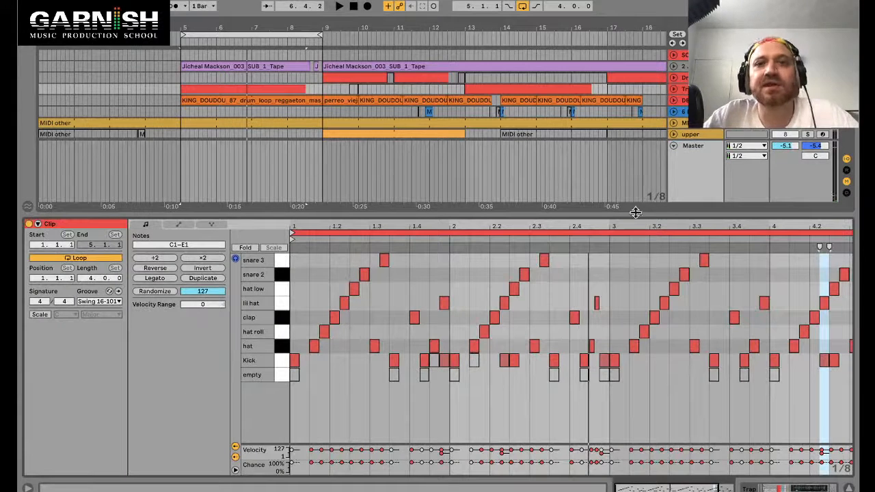
pyautogui.click(258, 90)
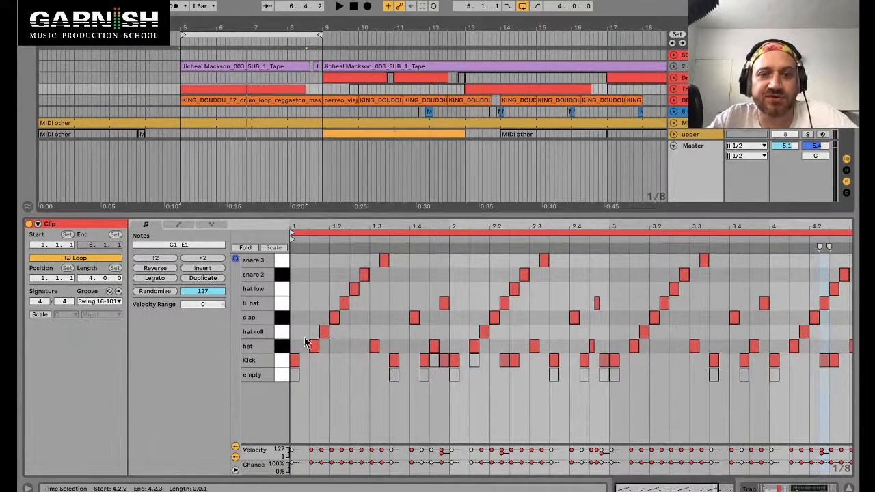
pyautogui.click(294, 360)
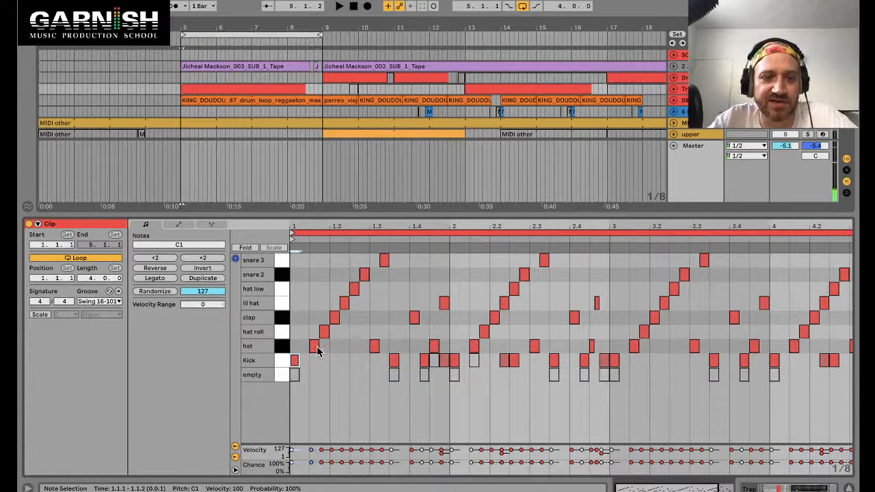
pyautogui.click(314, 347)
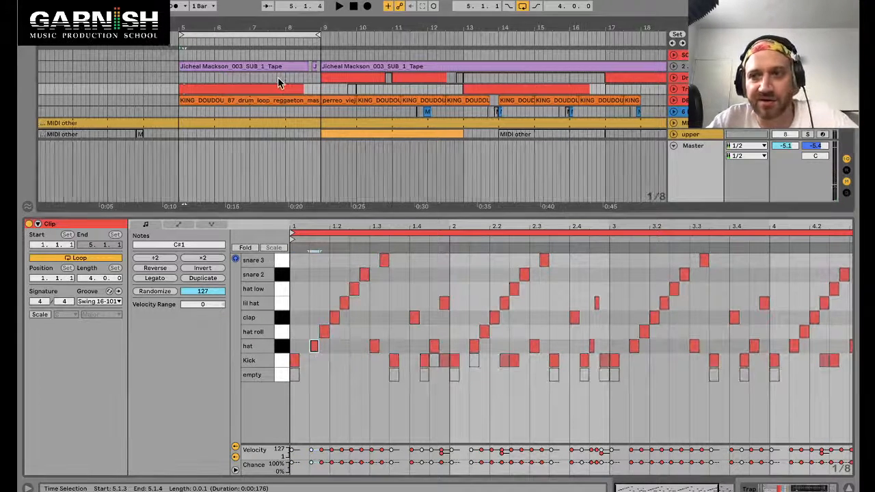
# Step: Delete the top track, then undo the deletion
pyautogui.click(686, 55)
pyautogui.hotkey('shift', 'Tab')
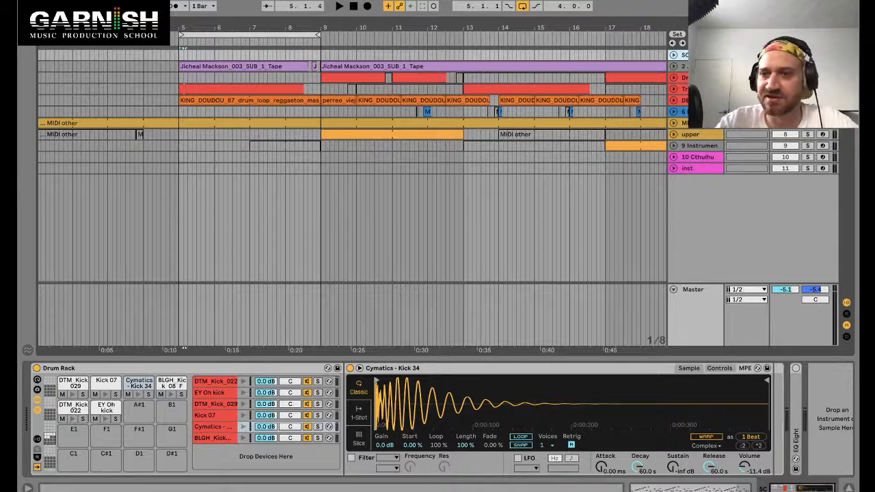
pyautogui.press('Delete')
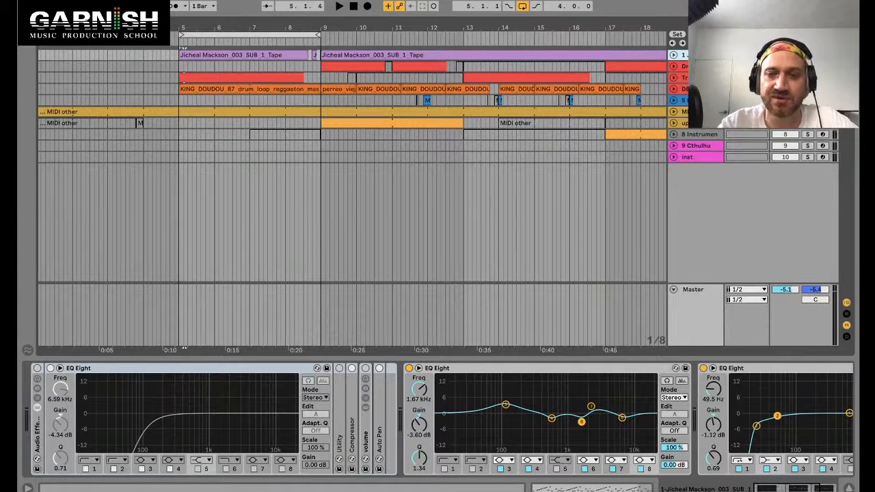
pyautogui.hotkey('ctrl', 'z')
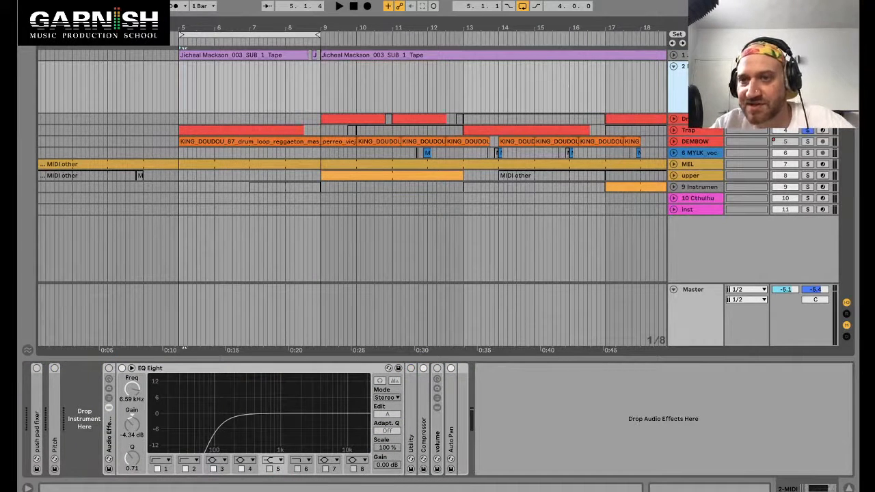
# Step: Load Big Tune Fish Kit from the Skitter and Step pack's Drums folder onto the second MIDI track
pyautogui.click(28, 25)
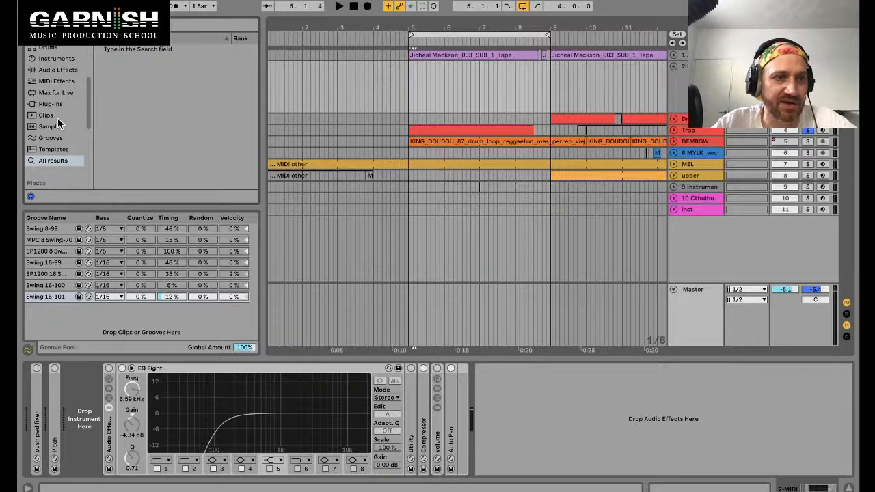
pyautogui.scroll(-1, 57, 117)
pyautogui.scroll(3, 65, 114)
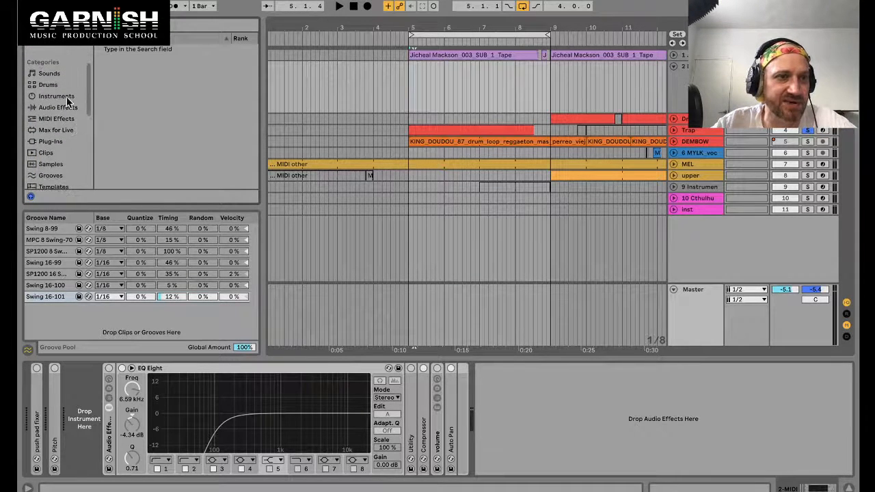
pyautogui.scroll(-5, 65, 121)
pyautogui.scroll(-1, 65, 121)
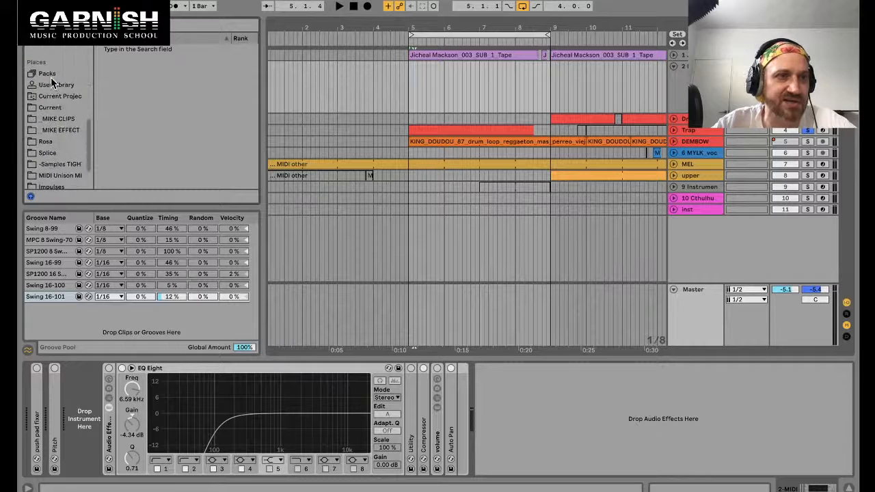
pyautogui.click(55, 86)
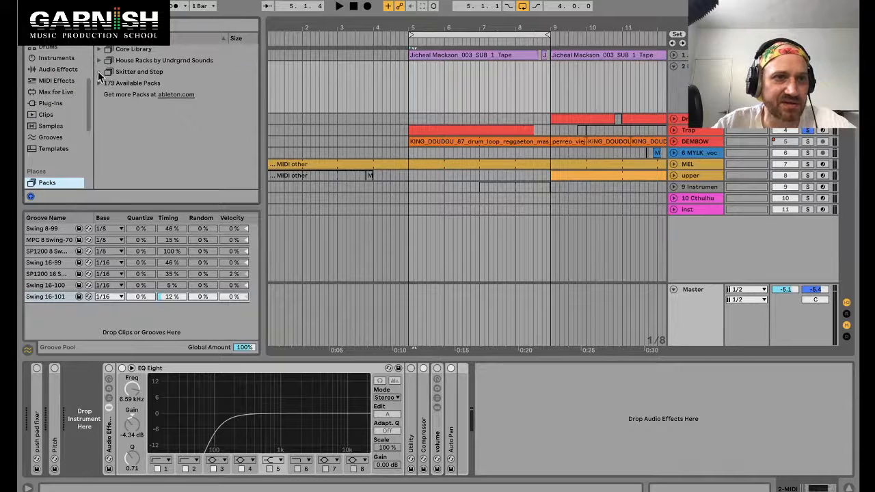
pyautogui.click(98, 71)
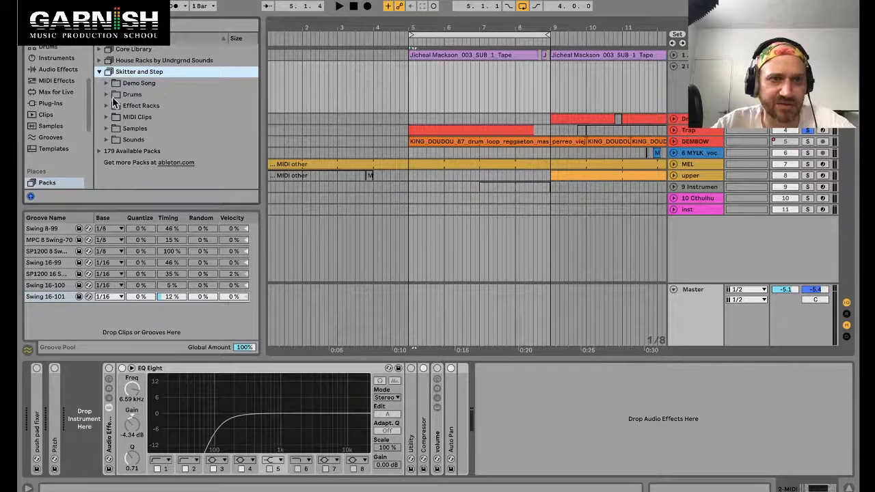
pyautogui.click(115, 95)
pyautogui.click(135, 109)
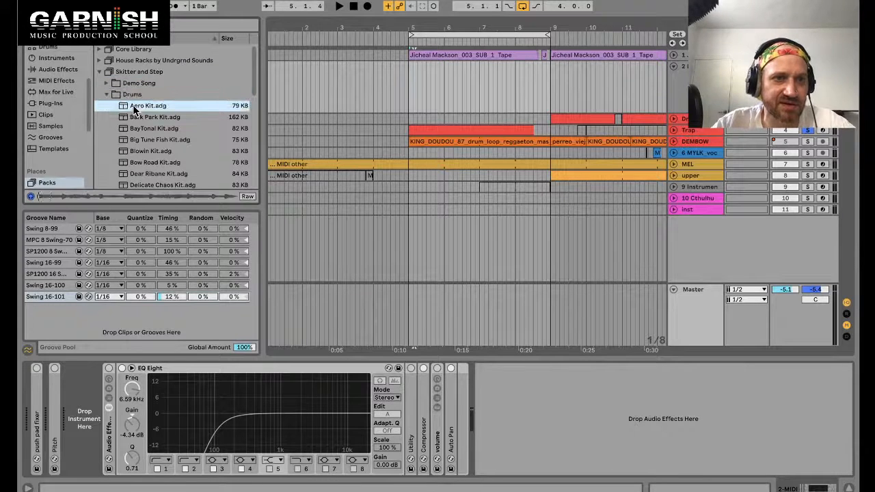
pyautogui.press('Down')
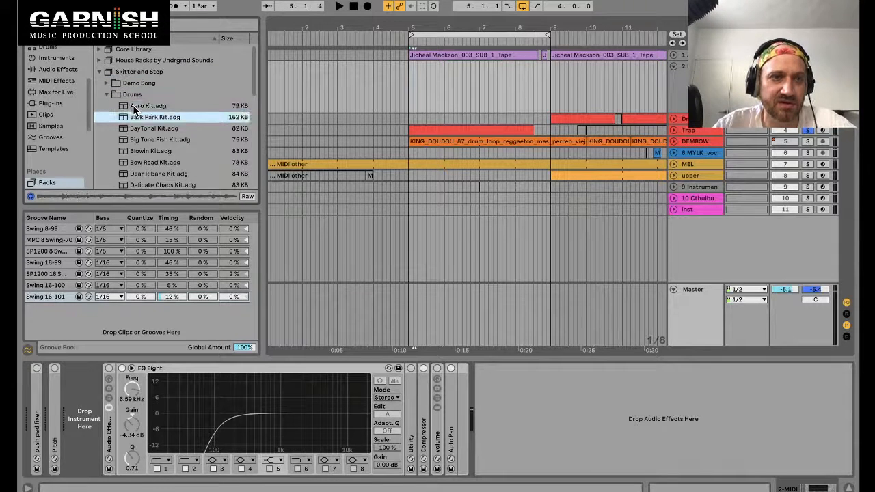
pyautogui.press('Down')
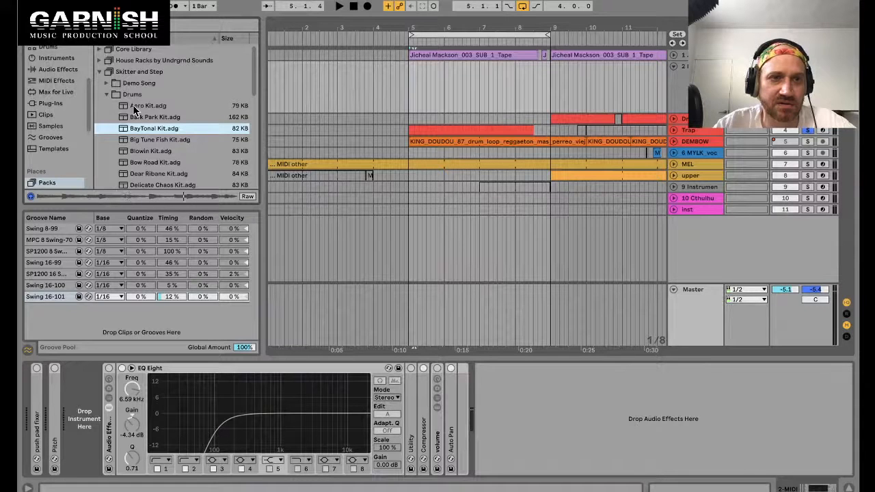
pyautogui.press('Down')
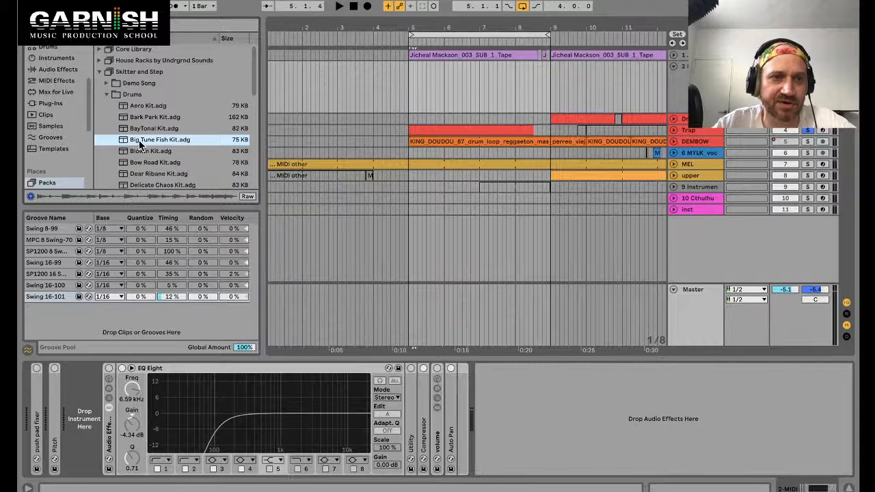
pyautogui.moveTo(137, 141); pyautogui.dragTo(422, 91)
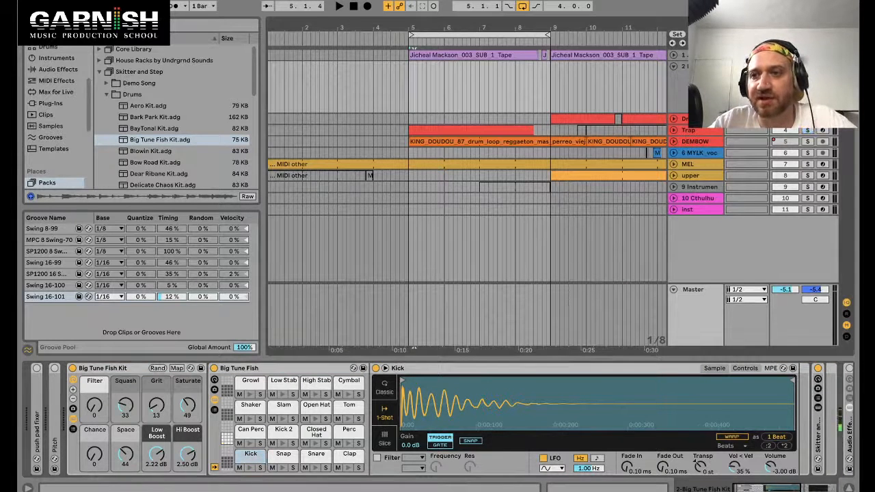
# Step: Select the kit's Kick pad and collapse its sample device view
pyautogui.click(251, 456)
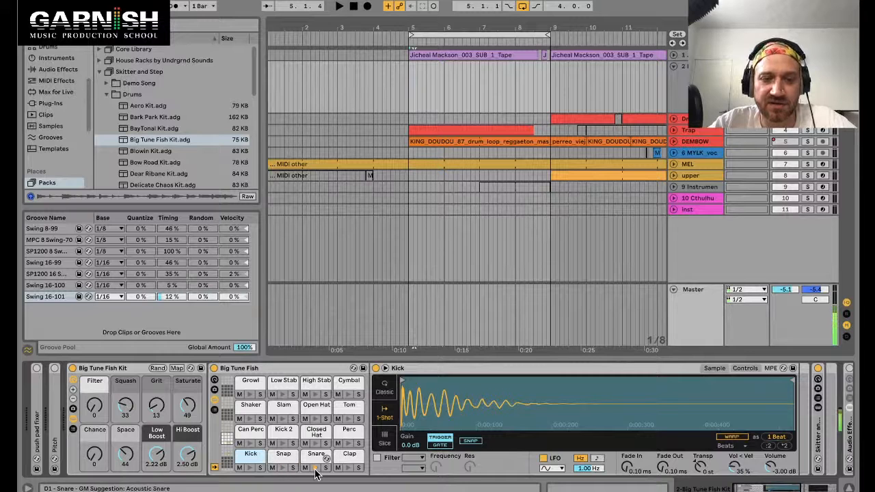
pyautogui.click(489, 372)
pyautogui.doubleClick(489, 372)
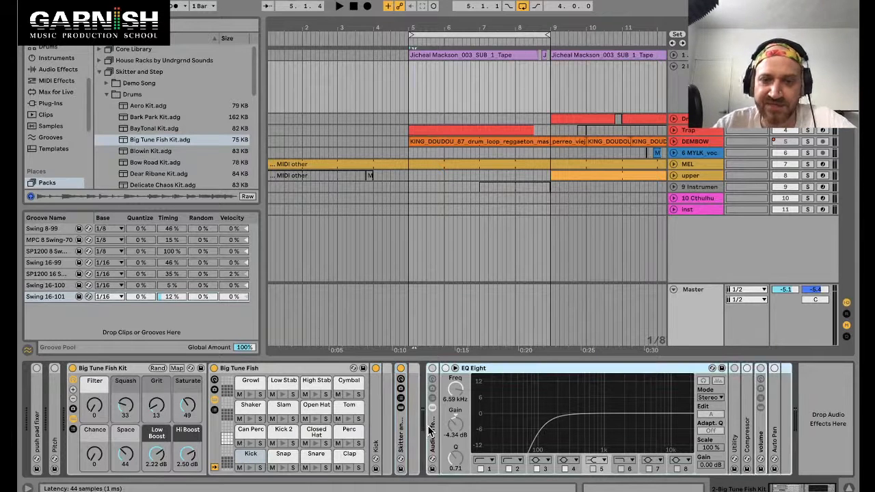
pyautogui.click(108, 368)
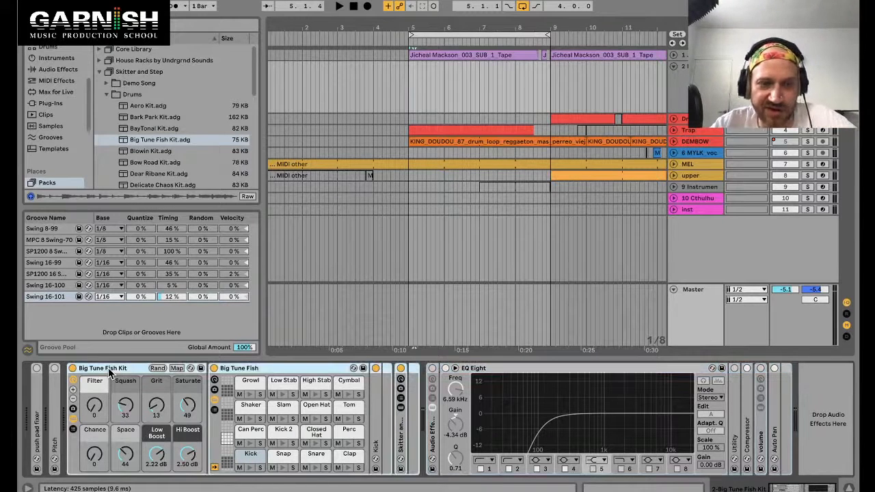
pyautogui.rightClick(108, 368)
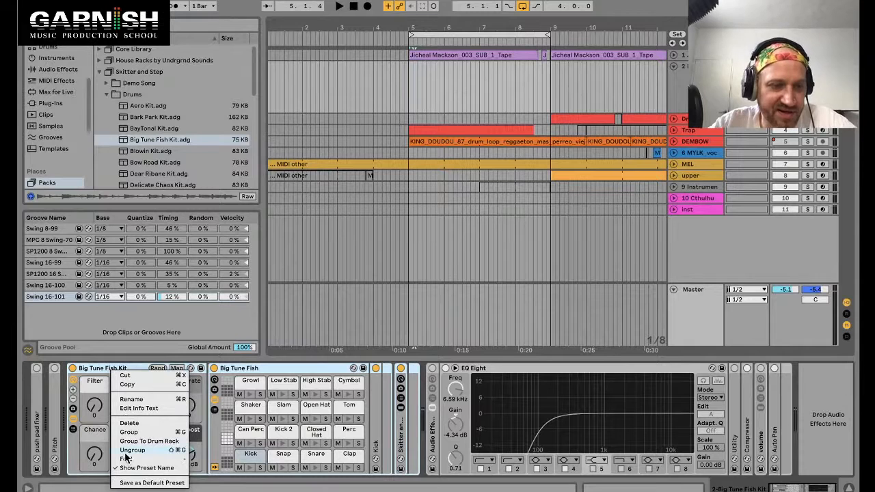
pyautogui.click(101, 371)
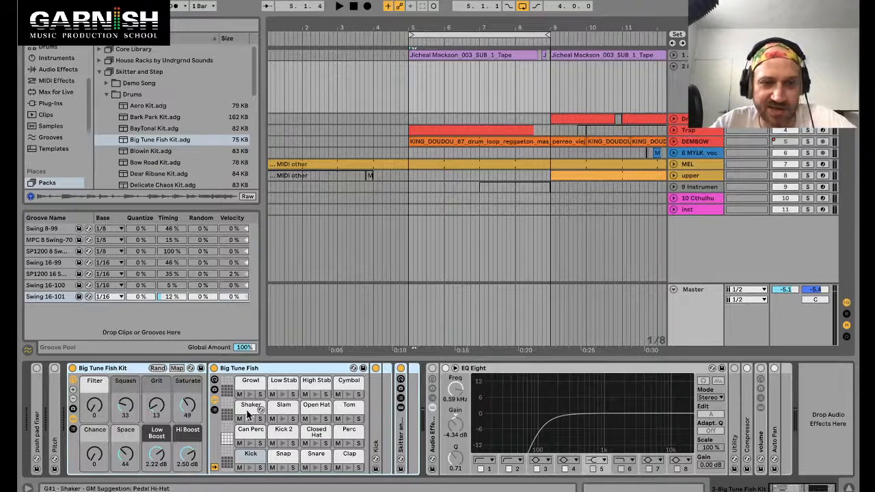
# Step: Audition the kit's pads, then create a looped one-bar MIDI clip at bar 5 on the kit track
pyautogui.click(254, 459)
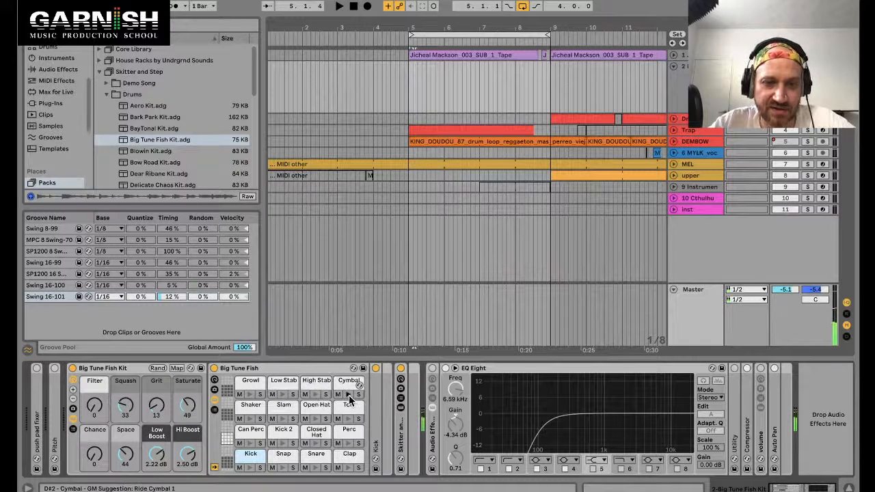
pyautogui.click(317, 439)
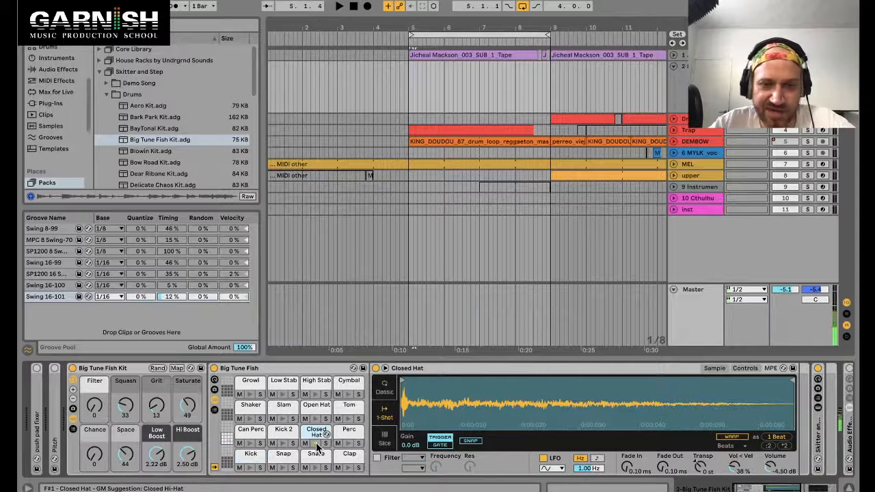
pyautogui.click(408, 91)
pyautogui.click(428, 129)
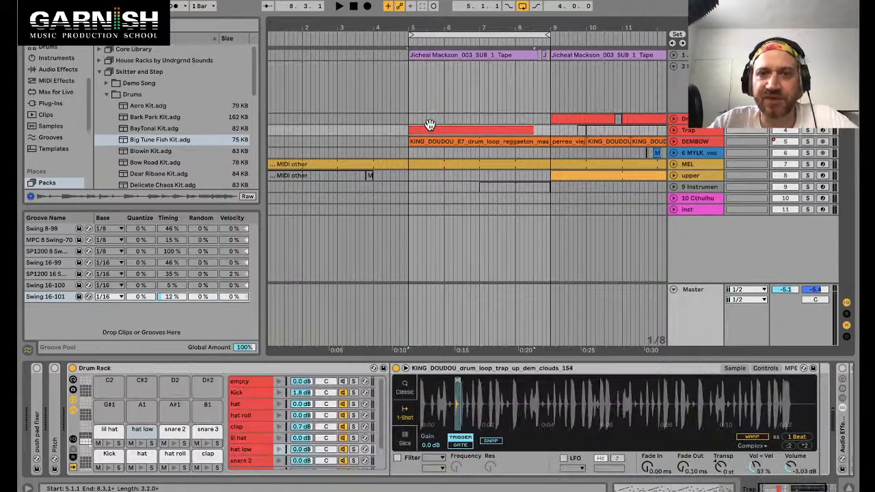
pyautogui.moveTo(409, 89); pyautogui.dragTo(445, 89)
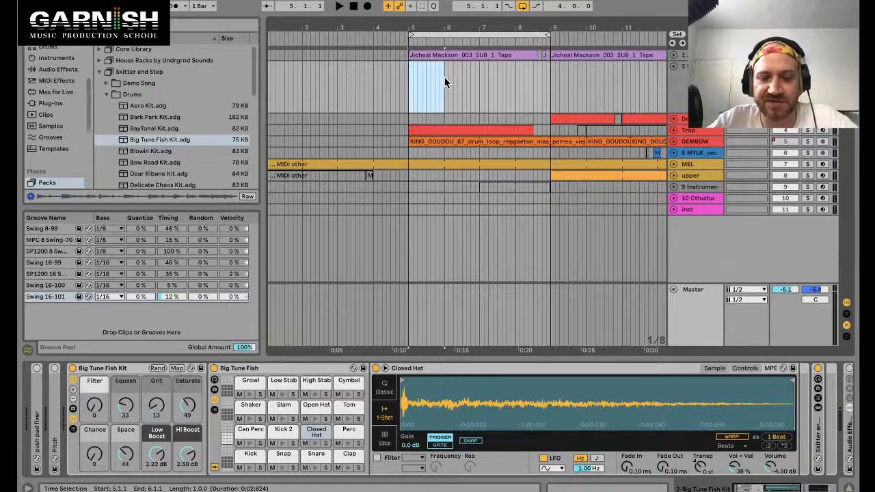
pyautogui.hotkey('ctrl', 'shift', 'm')
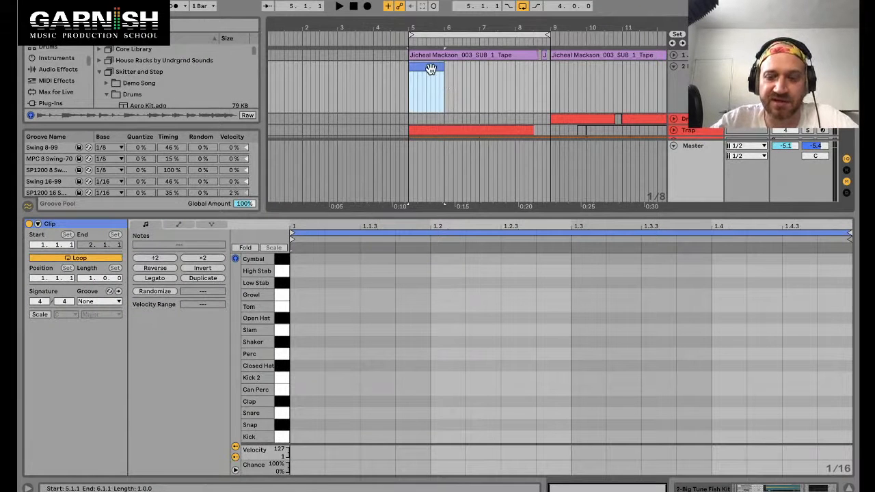
pyautogui.hotkey('ctrl', 'l')
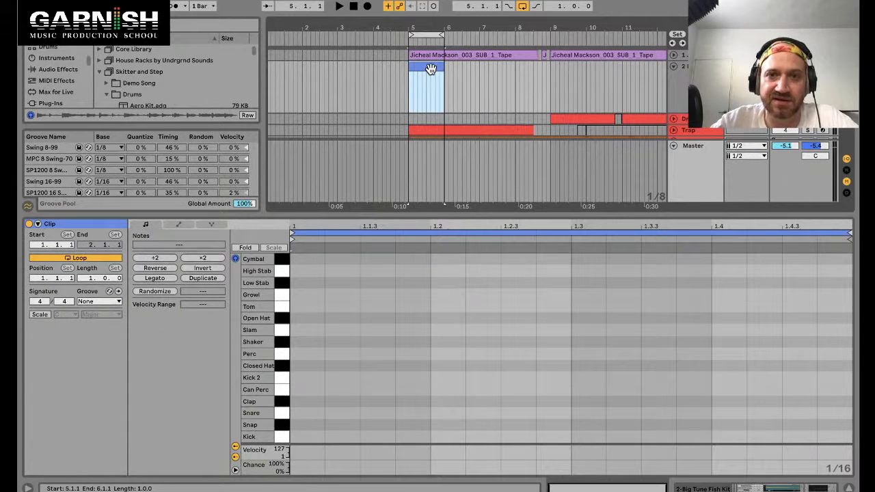
# Step: Enter four kick notes in the clip, one on each beat, and return to the arrangement
pyautogui.doubleClick(307, 436)
pyautogui.doubleClick(443, 437)
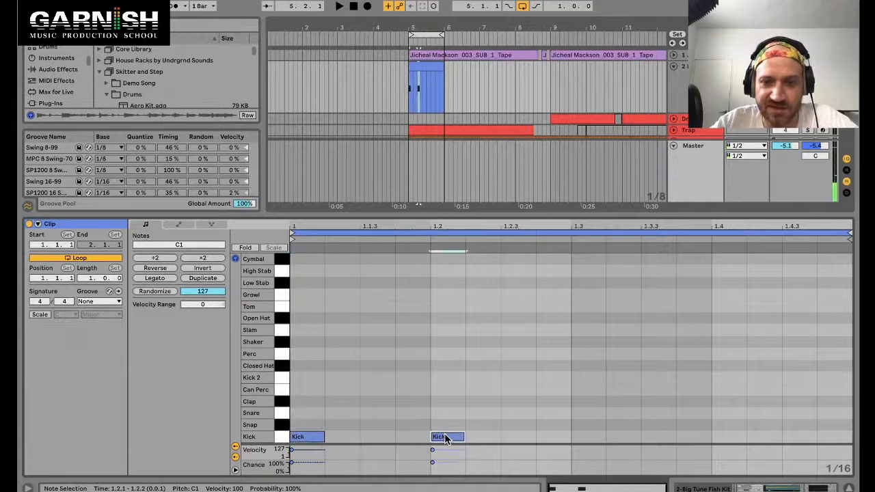
pyautogui.doubleClick(581, 437)
pyautogui.doubleClick(723, 437)
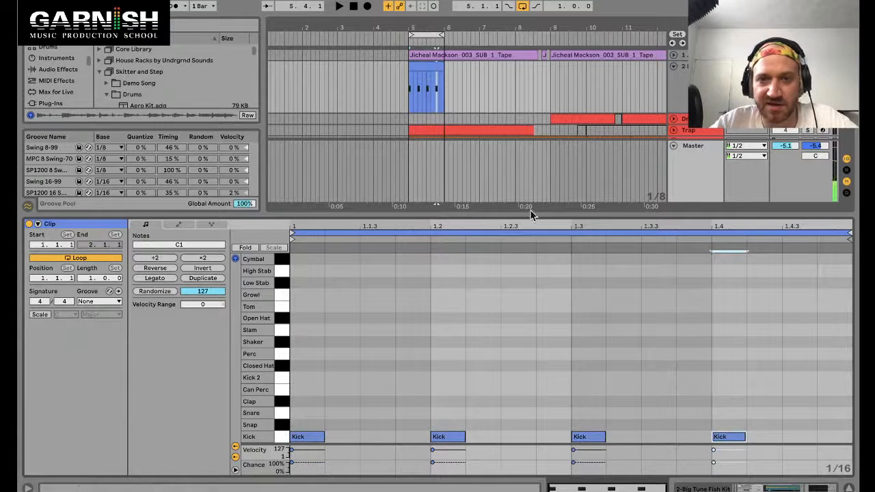
pyautogui.click(425, 67)
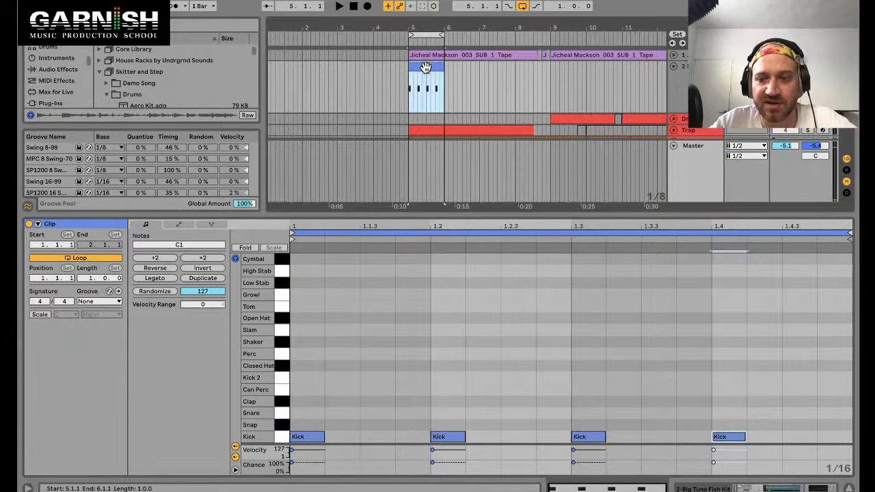
pyautogui.hotkey('shift', 'Tab')
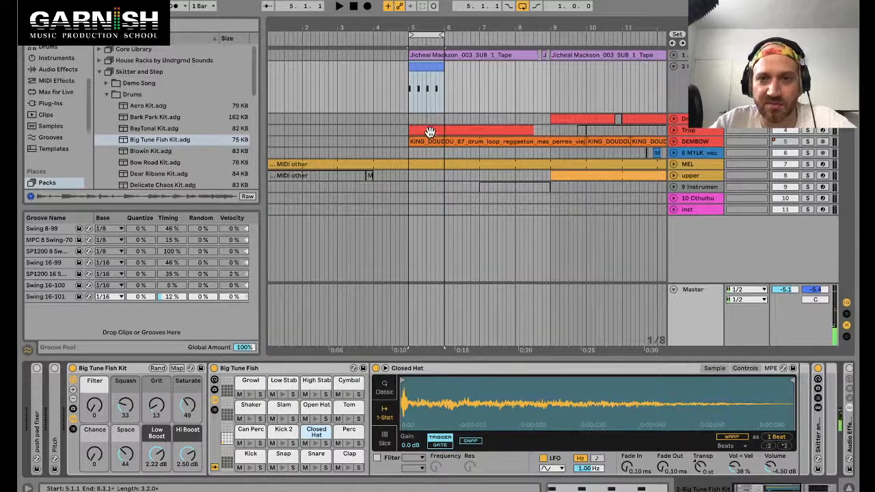
# Step: Solo the MEL track and briefly play the arrangement
pyautogui.click(427, 165)
pyautogui.click(426, 164)
pyautogui.press('s')
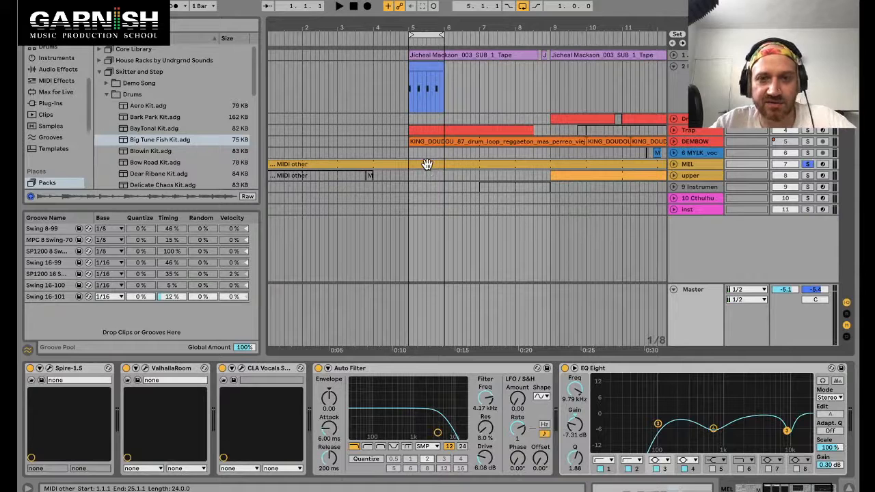
pyautogui.press('space')
pyautogui.press('space')
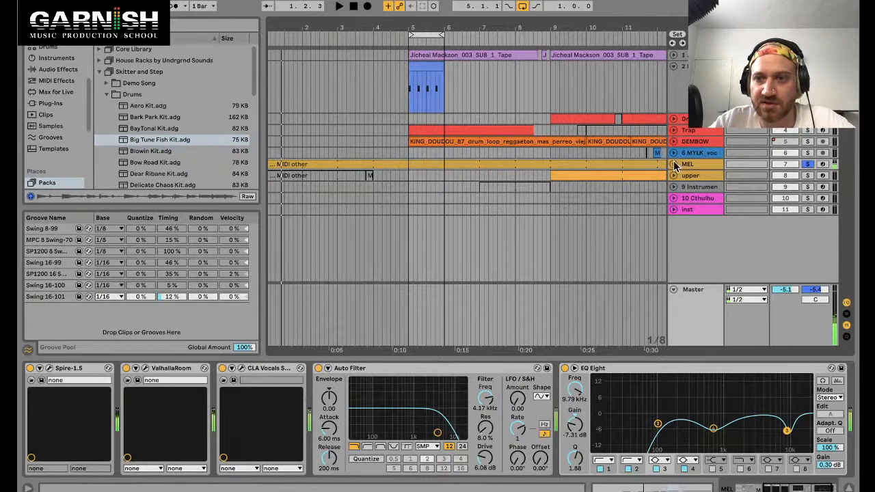
# Step: Expand the MEL track and split its clip at bars 5 and 6
pyautogui.click(674, 164)
pyautogui.moveTo(408, 182); pyautogui.dragTo(444, 164)
pyautogui.hotkey('ctrl', 'e')
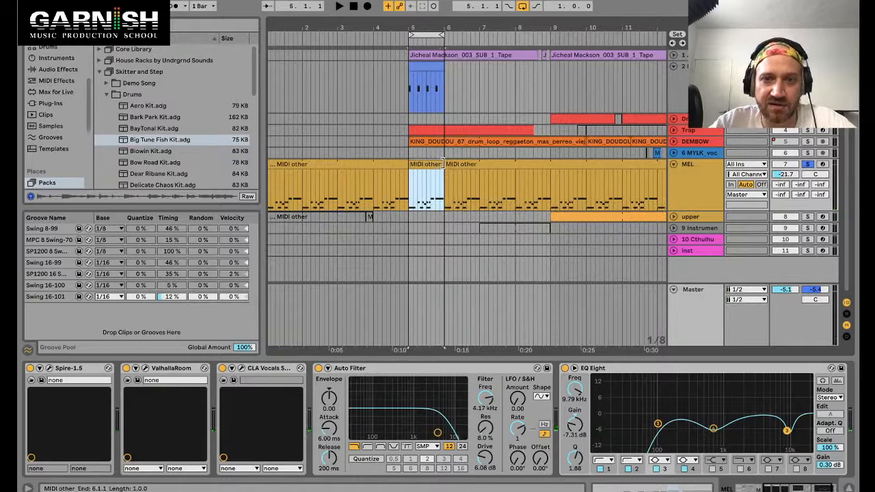
# Step: Collapse the Spire, ValhallaRoom and CLA Vocals devices on the MEL track
pyautogui.doubleClick(433, 164)
pyautogui.click(330, 259)
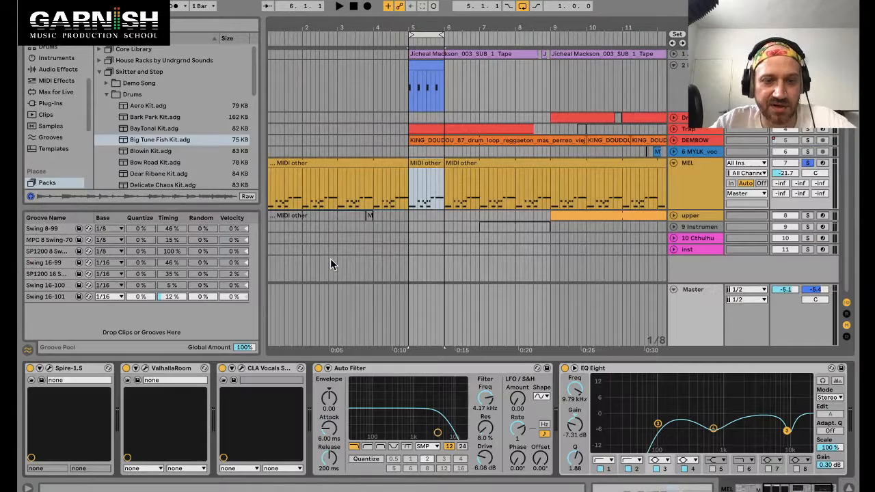
pyautogui.doubleClick(271, 367)
pyautogui.doubleClick(166, 368)
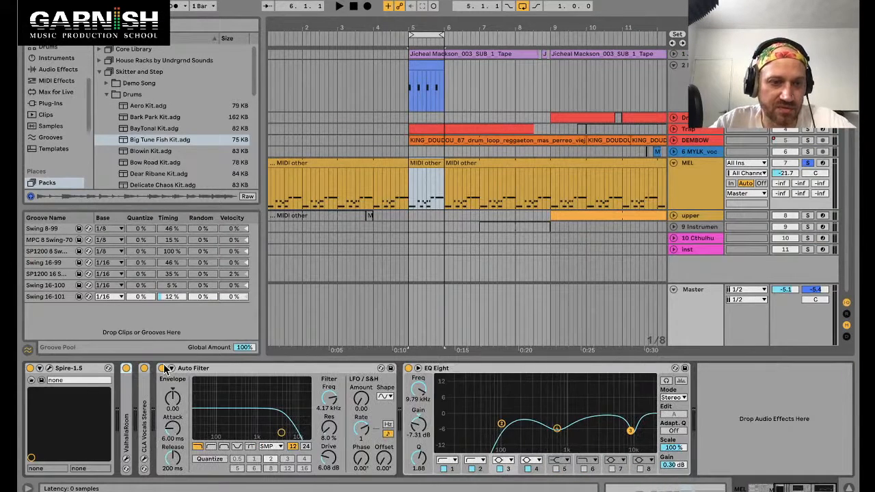
pyautogui.doubleClick(69, 369)
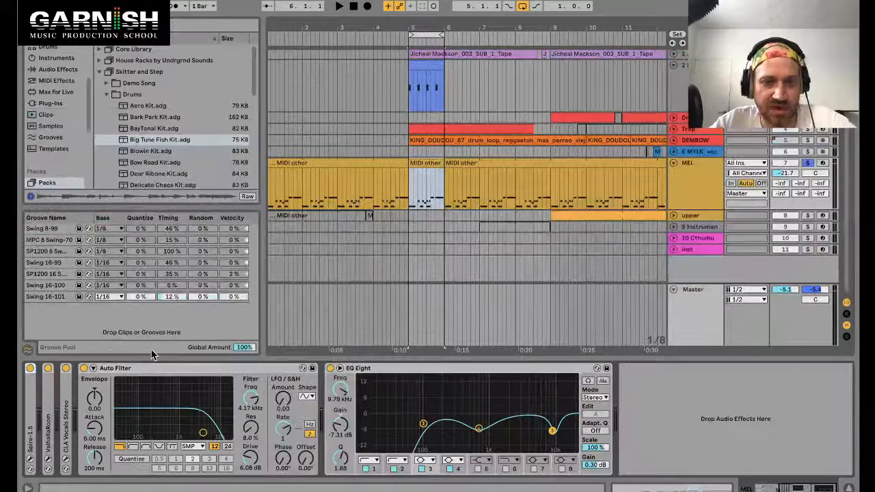
# Step: Search the browser for comp and load the Compressor onto the MEL track
pyautogui.hotkey('ctrl', 'f')
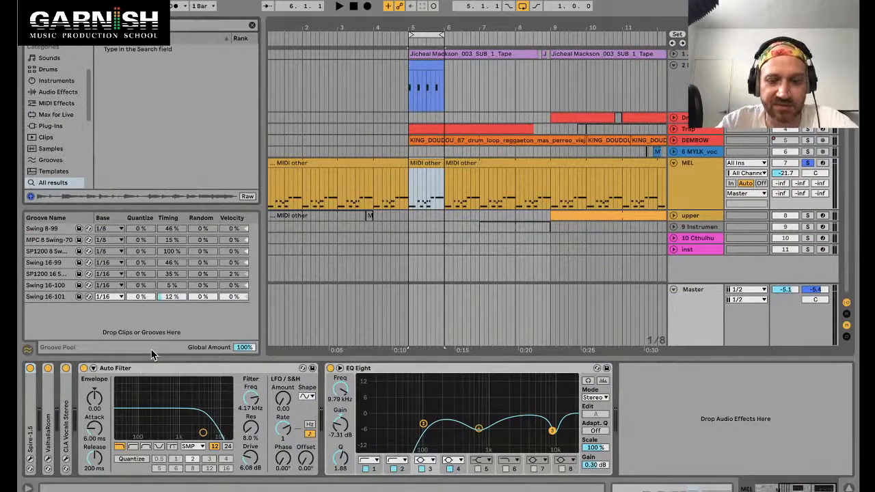
pyautogui.write('comp')
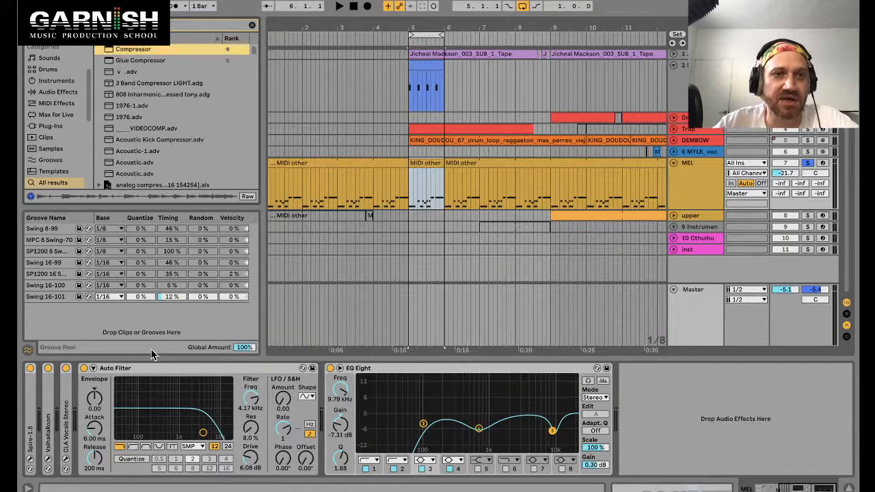
pyautogui.press('Return')
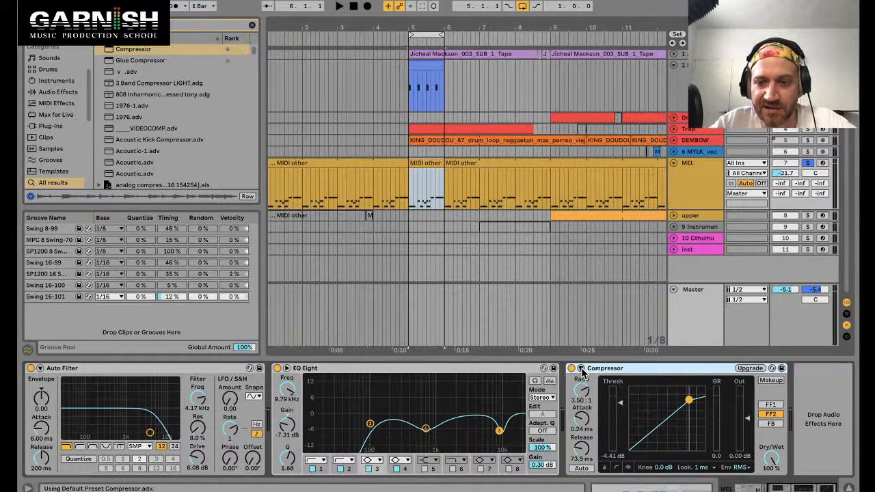
# Step: Expand the Compressor's sidechain section and browse its Audio From source list
pyautogui.click(581, 369)
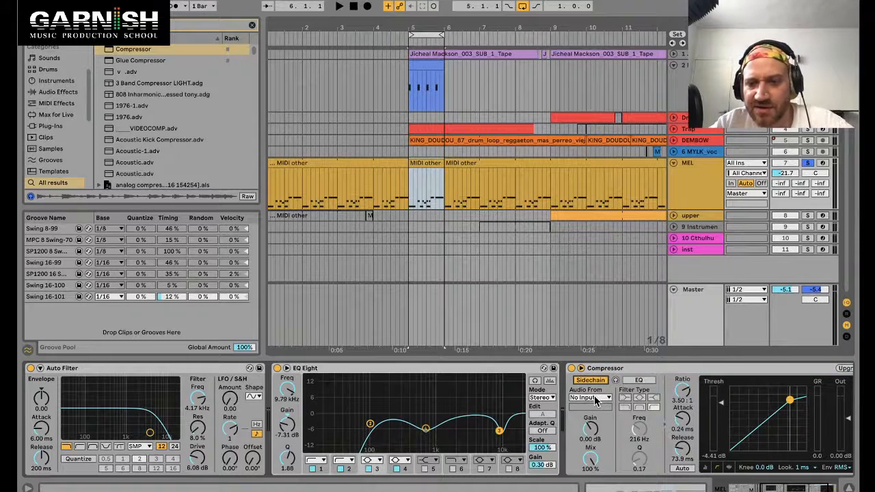
pyautogui.click(593, 398)
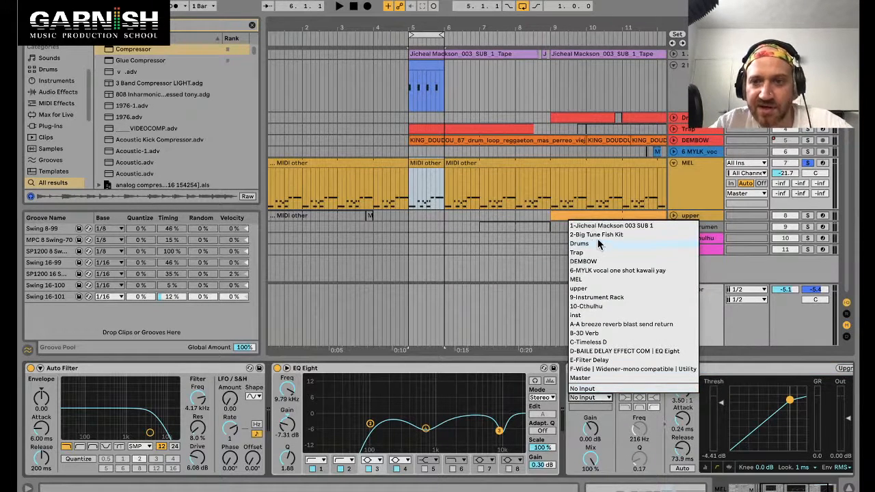
pyautogui.click(423, 71)
pyautogui.click(422, 70)
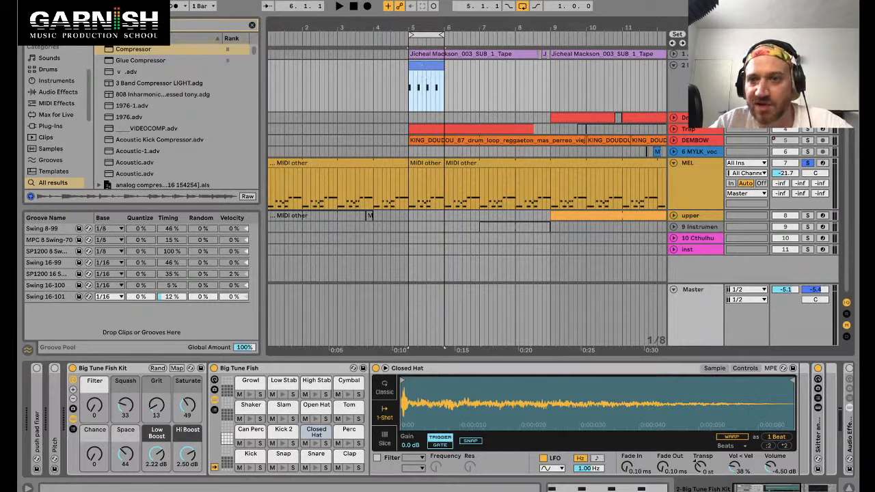
# Step: Rename the kit track SC
pyautogui.click(701, 66)
pyautogui.press('super+r')
pyautogui.write('SC')
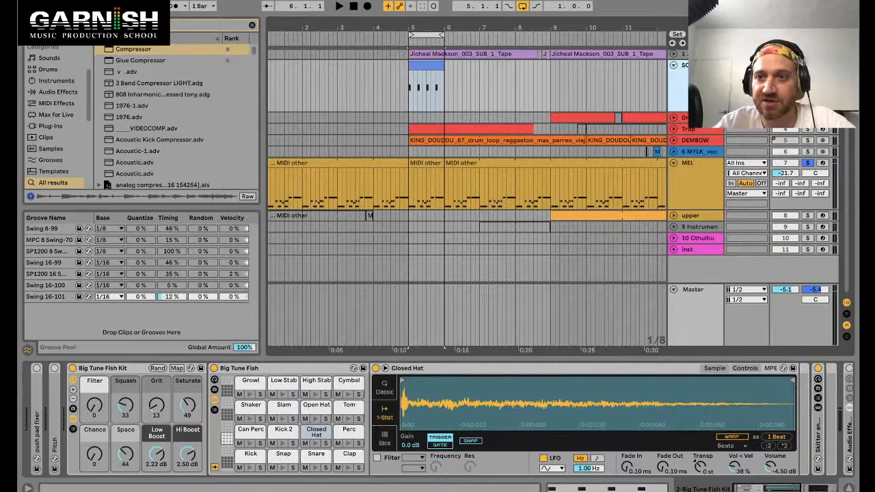
pyautogui.press('Return')
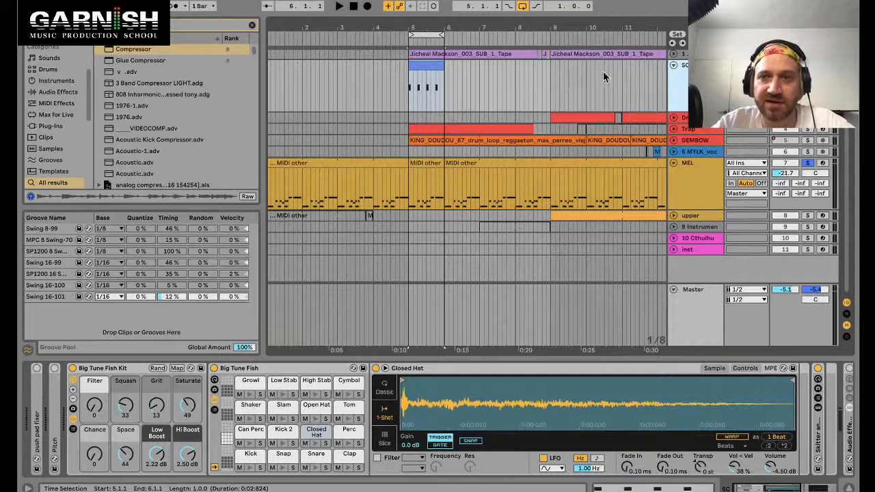
# Step: Color the SC track dark grey and assign the track color to its clips
pyautogui.rightClick(704, 66)
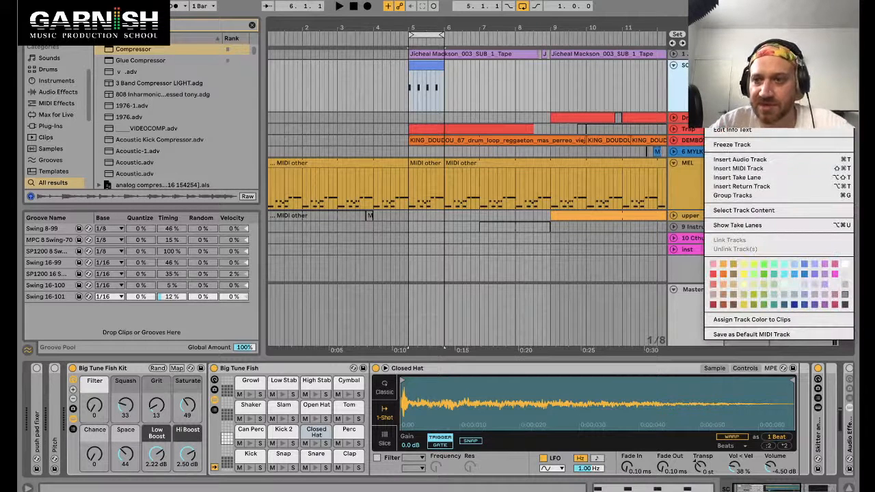
pyautogui.click(844, 305)
pyautogui.rightClick(706, 71)
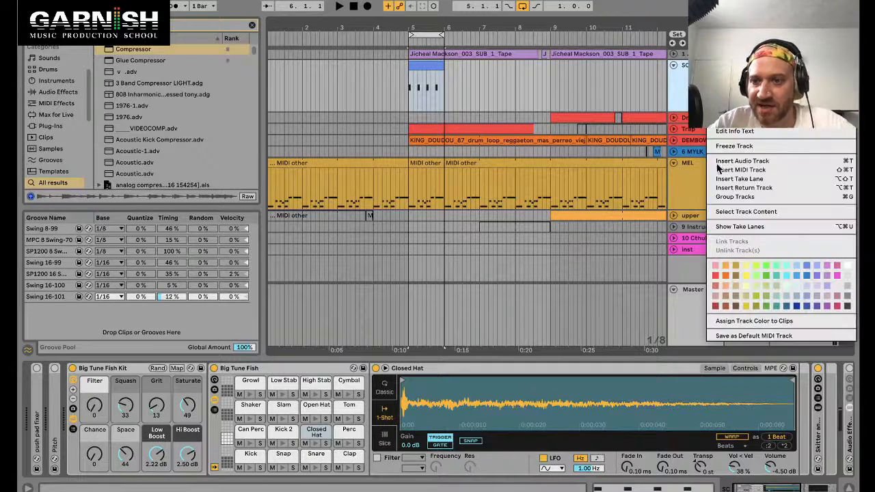
pyautogui.click(756, 322)
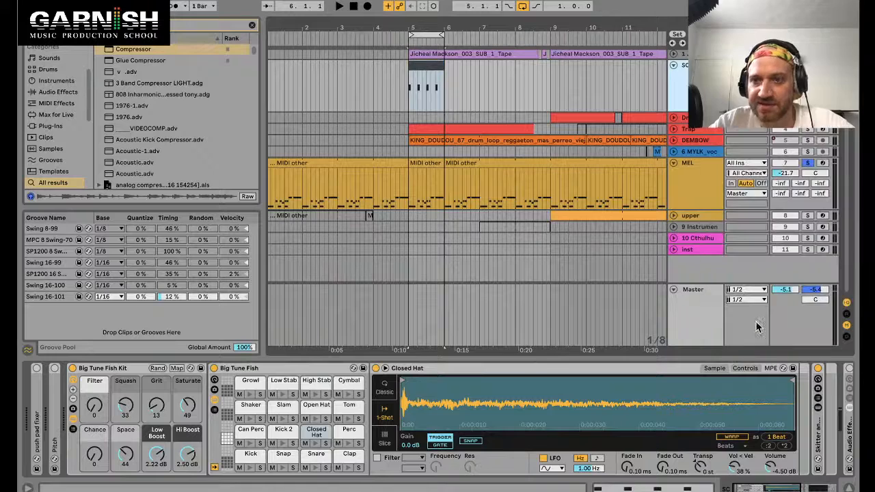
# Step: Fold the SC track and move it to the top of the track list
pyautogui.click(703, 54)
pyautogui.click(703, 69)
pyautogui.click(675, 66)
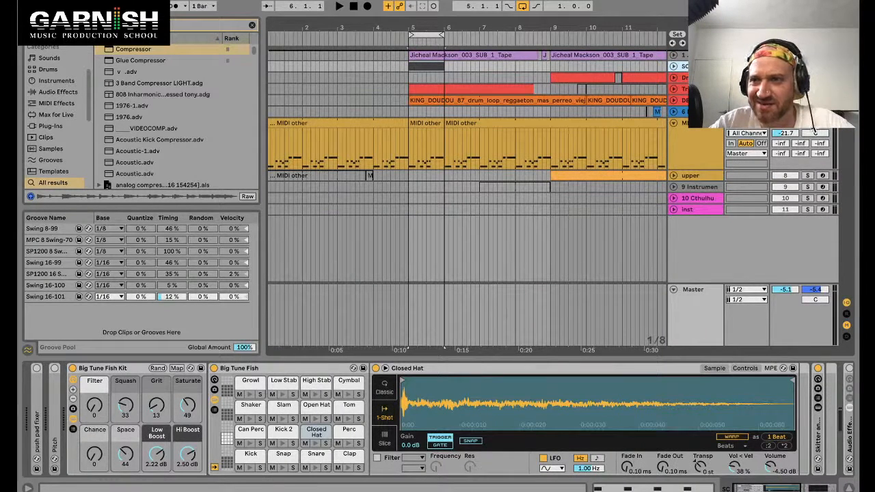
pyautogui.moveTo(703, 66); pyautogui.dragTo(703, 52)
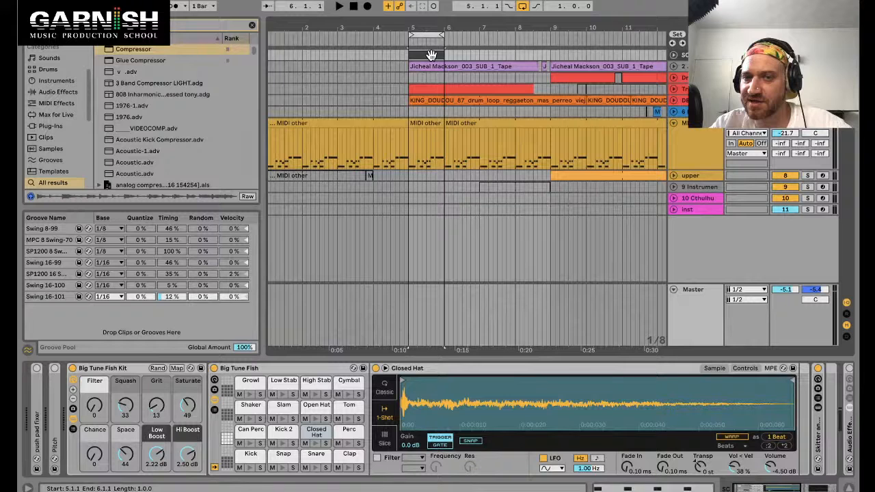
# Step: Set the MEL track Compressor's sidechain Audio From source to SC
pyautogui.doubleClick(435, 130)
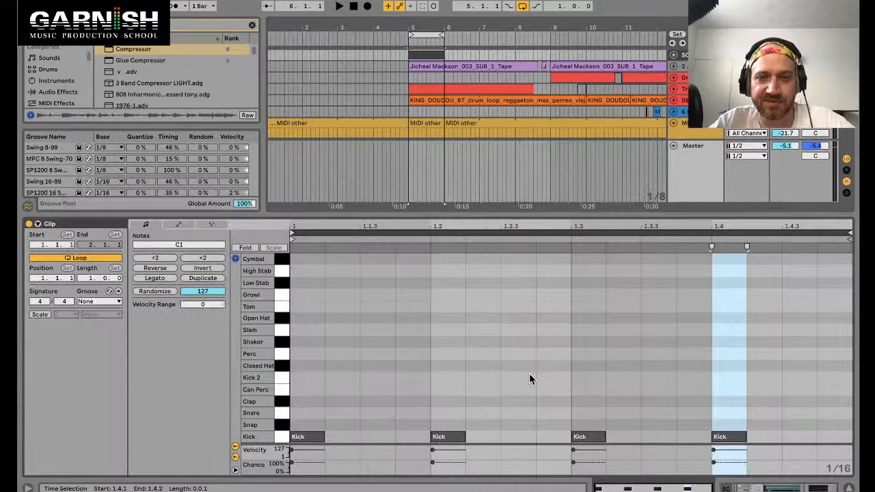
pyautogui.click(430, 57)
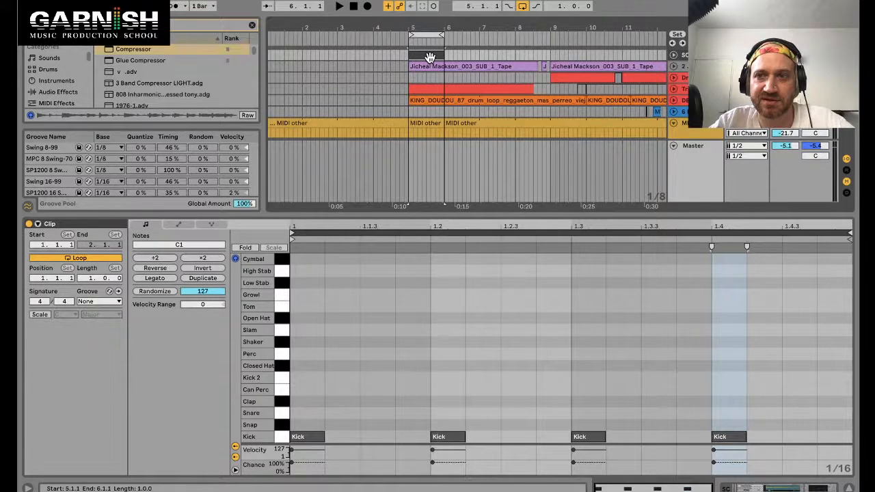
pyautogui.hscroll(5, 486, 390)
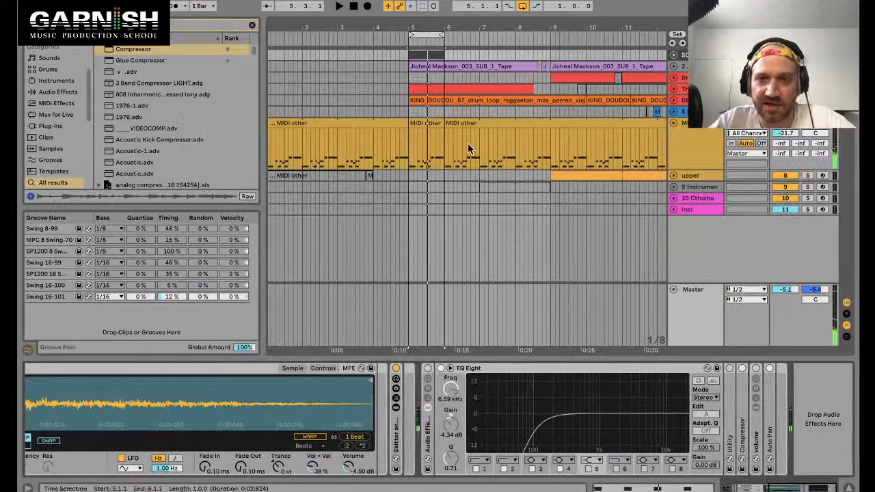
pyautogui.click(422, 123)
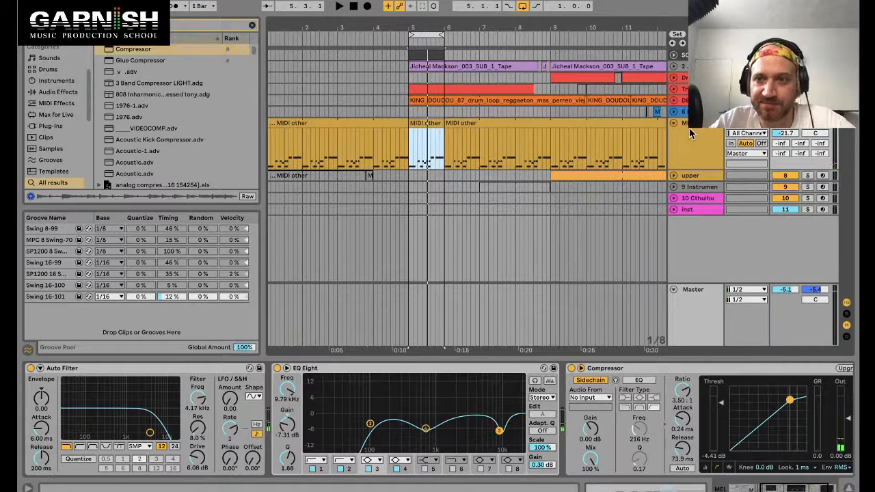
pyautogui.click(591, 397)
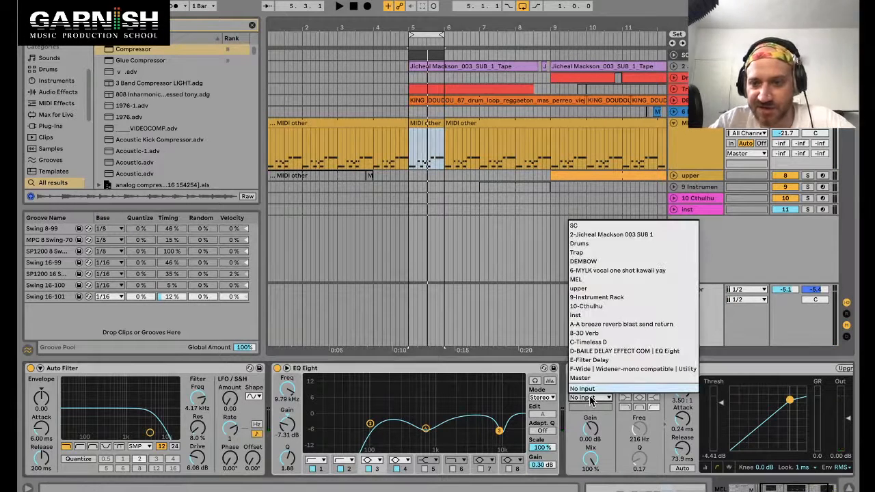
pyautogui.click(583, 227)
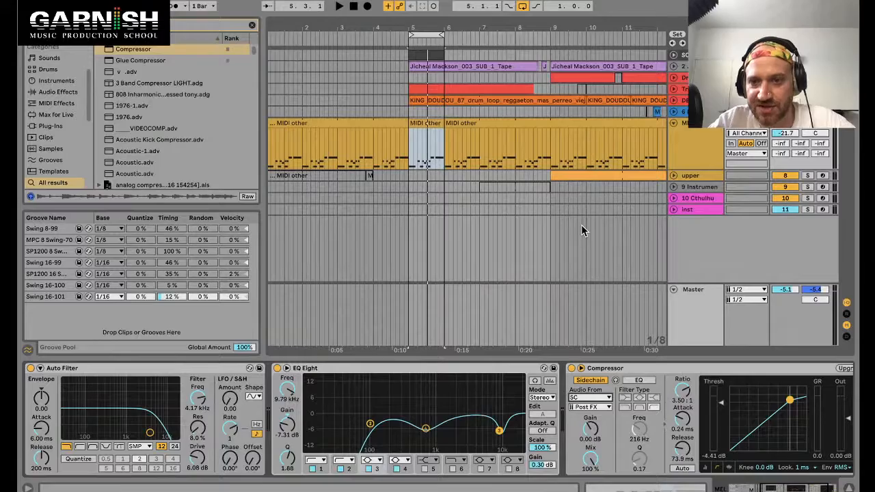
# Step: Set the Compressor's sidechain input tap point to Pre FX
pyautogui.click(604, 409)
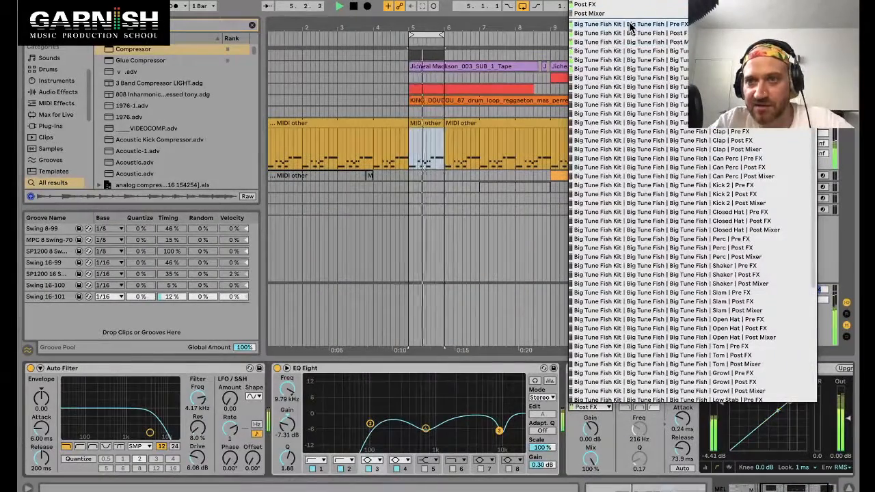
pyautogui.click(630, 25)
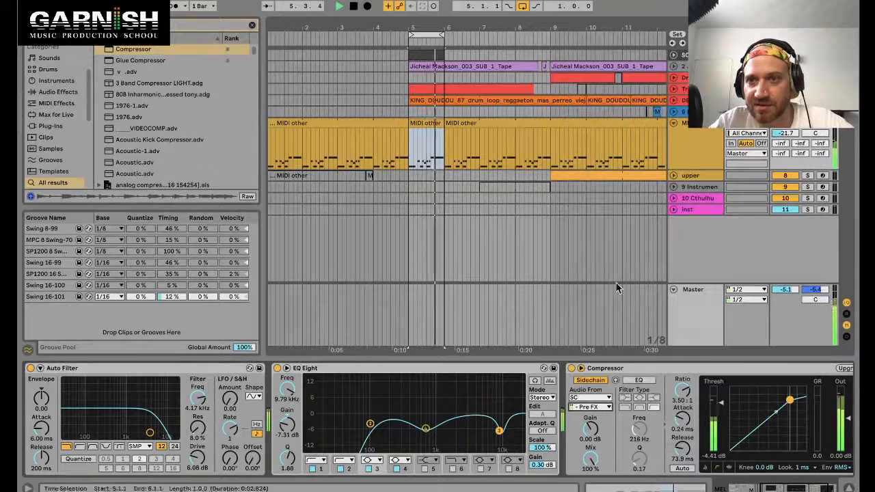
pyautogui.click(635, 368)
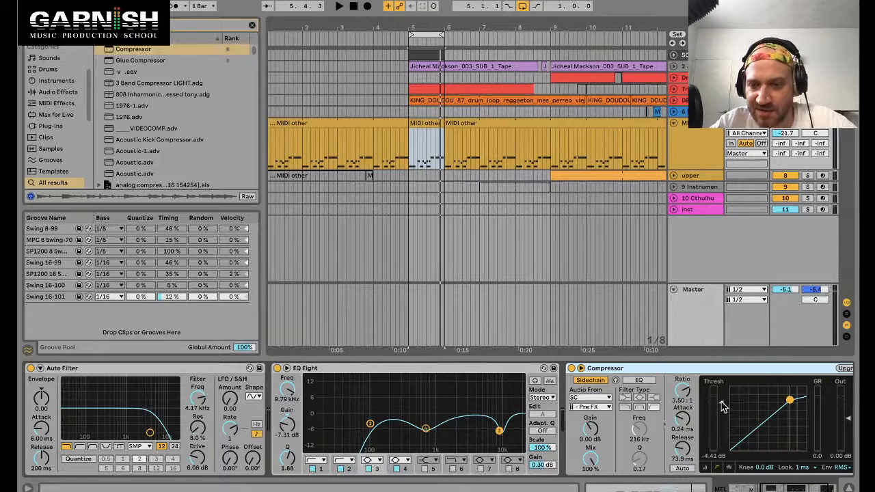
# Step: Lower the threshold to about -36.8 dB and set the release to 50.5 ms while the loop plays
pyautogui.moveTo(724, 407); pyautogui.dragTo(722, 438)
pyautogui.hscroll(5, 723, 441)
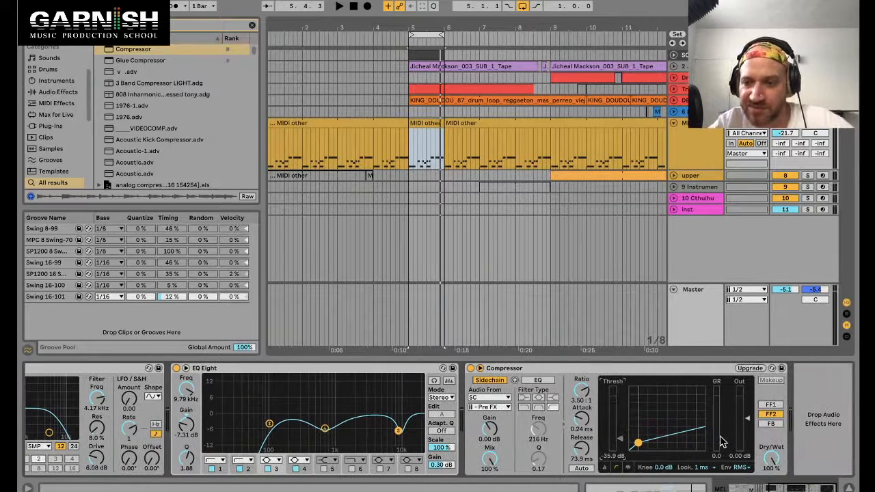
pyautogui.press('space')
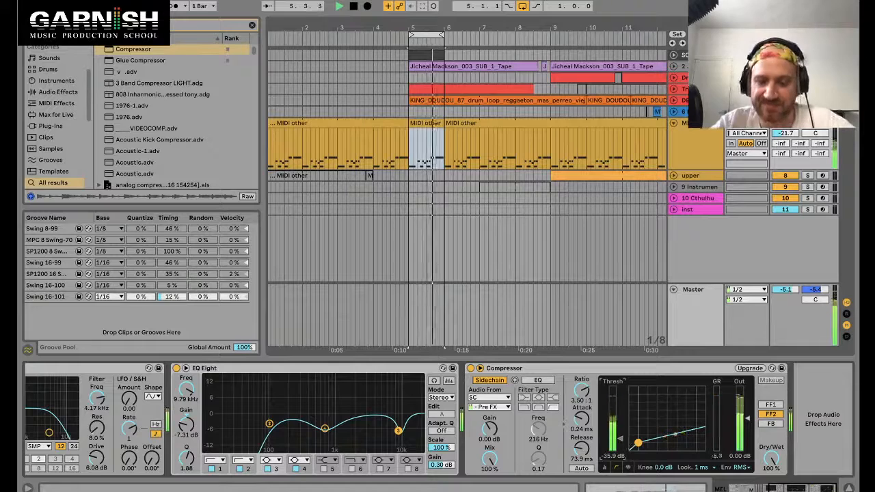
pyautogui.moveTo(621, 439); pyautogui.dragTo(577, 455)
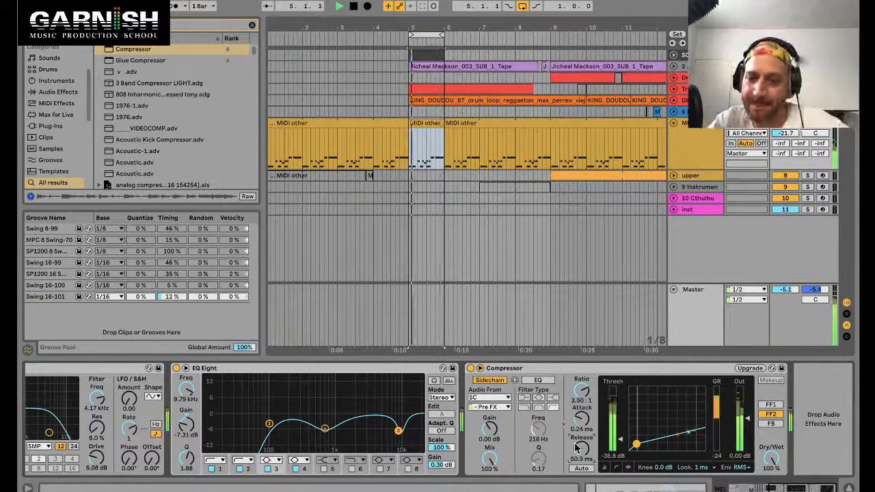
pyautogui.press('space')
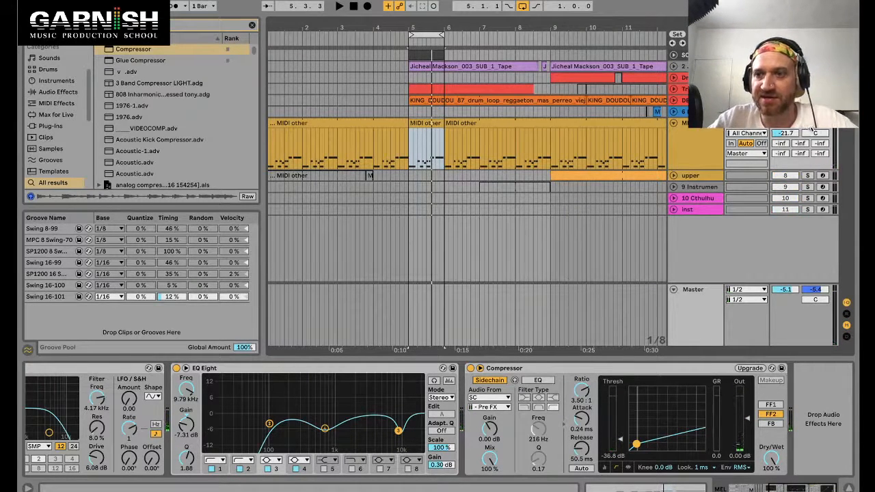
# Step: Audition the ducking on the MEL track and nudge the threshold to -37.8 dB
pyautogui.press('space')
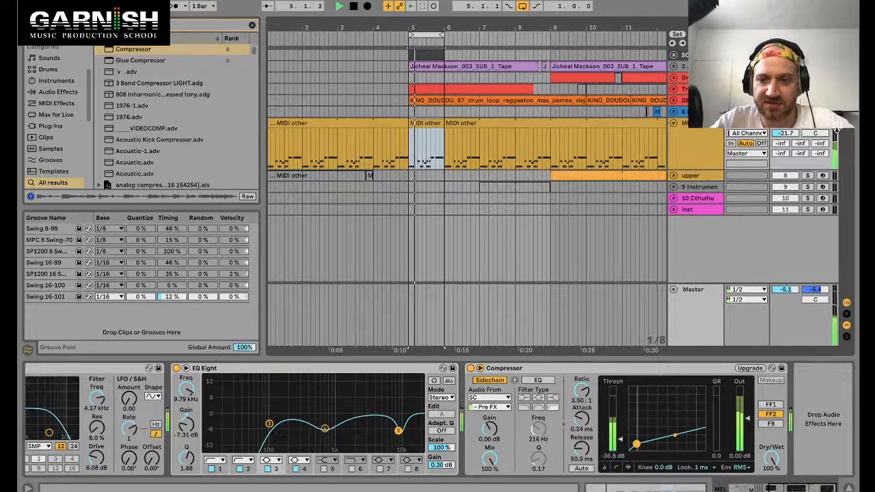
pyautogui.press('space')
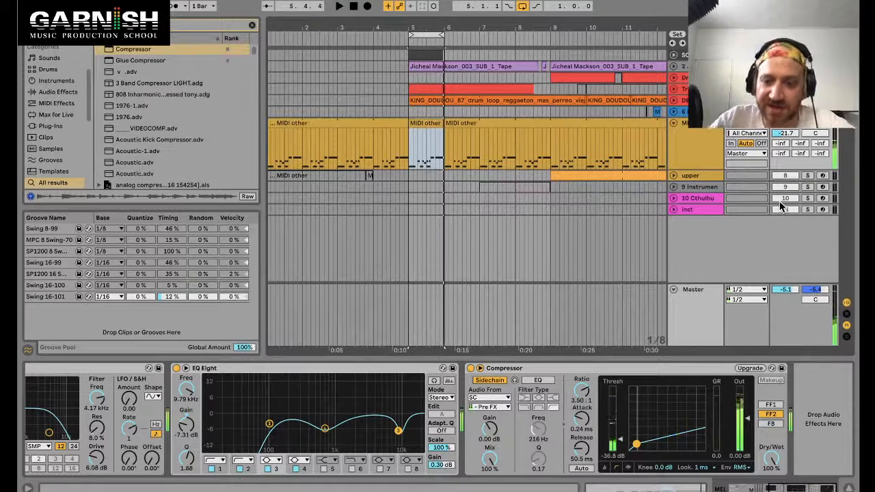
pyautogui.press('space')
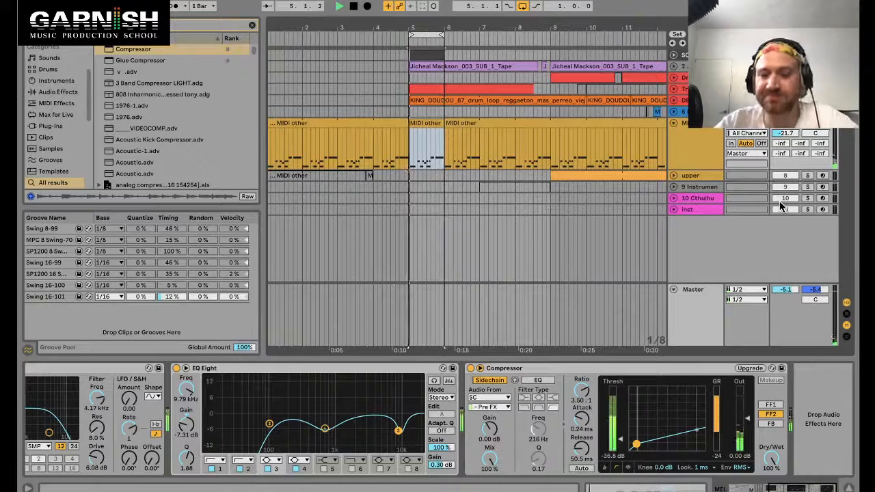
pyautogui.press('space')
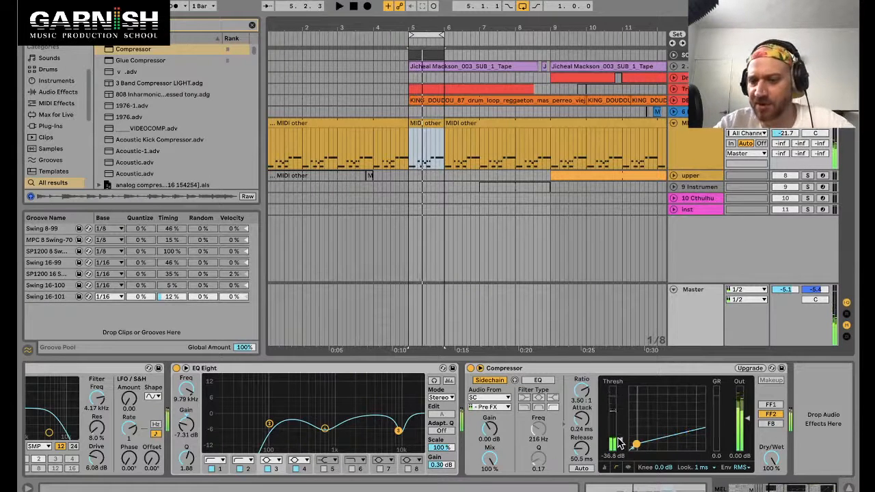
pyautogui.moveTo(619, 442)
pyautogui.mouseDown()
pyautogui.moveTo(620, 433)
pyautogui.moveTo(619, 441)
pyautogui.mouseUp()
pyautogui.press('space')
pyautogui.press('space')
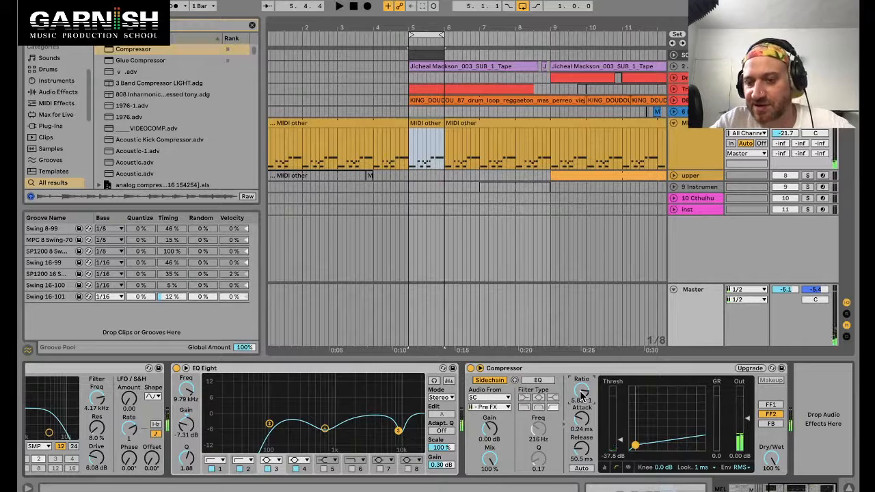
# Step: Raise the compression ratio to 10.2:1 and set the threshold to -37.5 dB while listening
pyautogui.moveTo(583, 395); pyautogui.dragTo(582, 392)
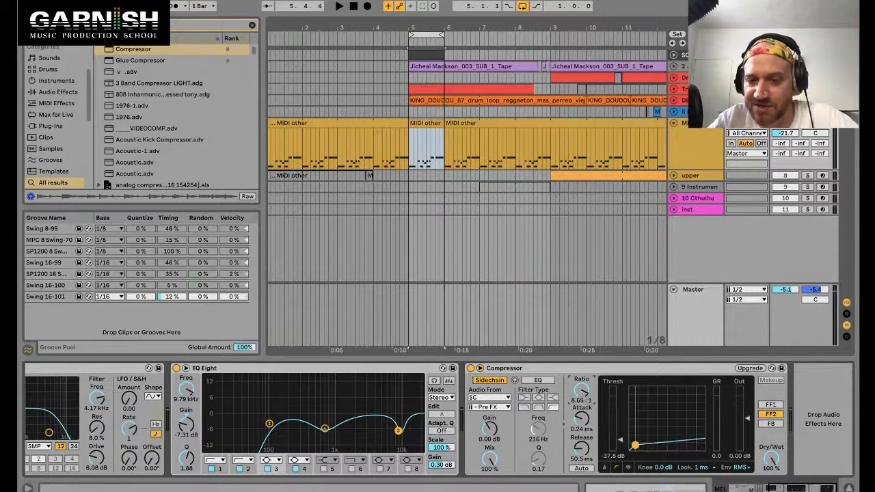
pyautogui.moveTo(582, 392); pyautogui.dragTo(582, 389)
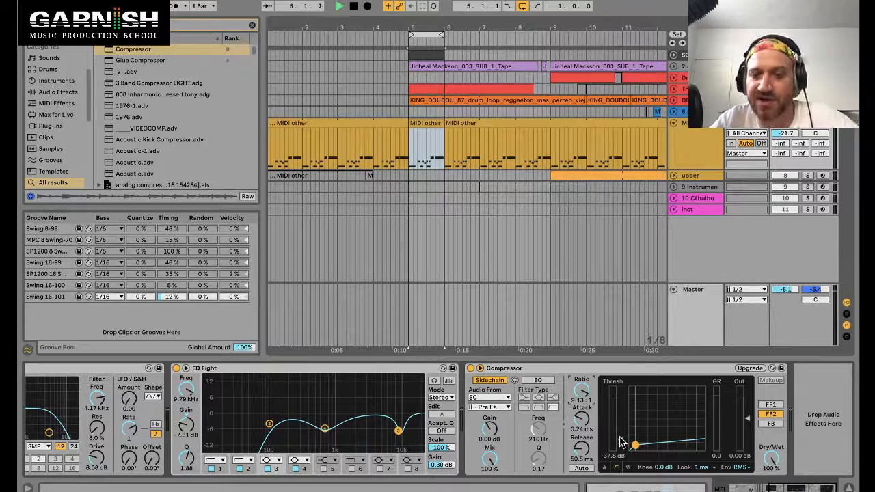
pyautogui.press('space')
pyautogui.moveTo(620, 440); pyautogui.dragTo(620, 440)
pyautogui.moveTo(582, 400); pyautogui.dragTo(582, 396)
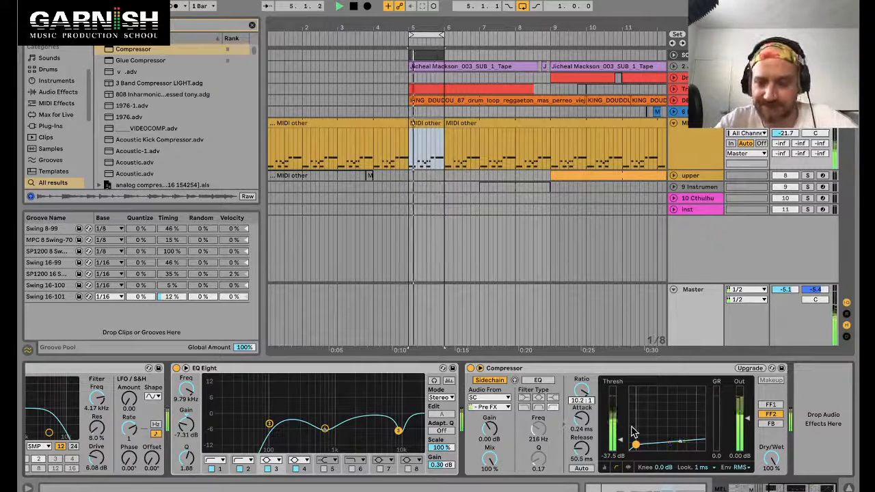
pyautogui.click(807, 124)
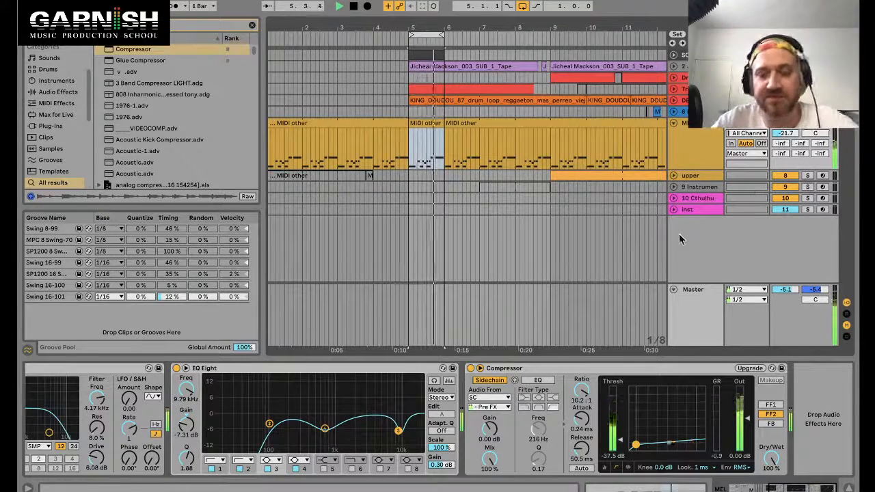
pyautogui.press('space')
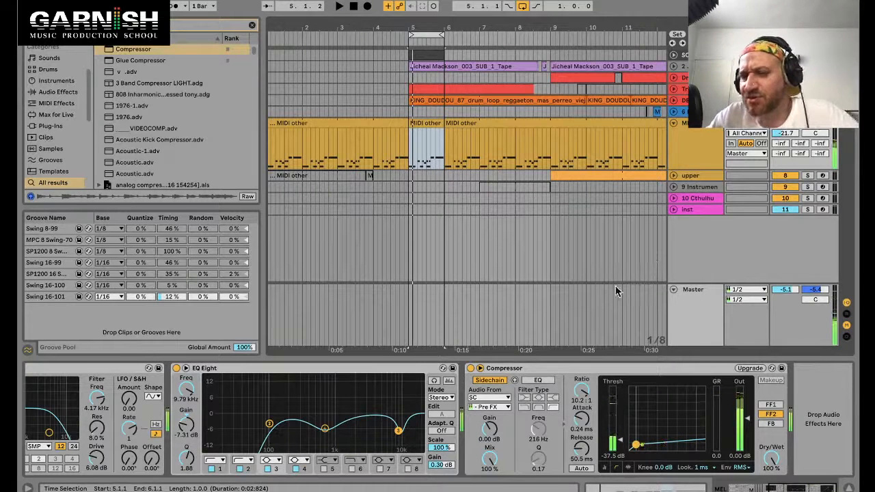
# Step: Enable the Compressor's sidechain EQ and set its frequency to 204 Hz
pyautogui.click(573, 369)
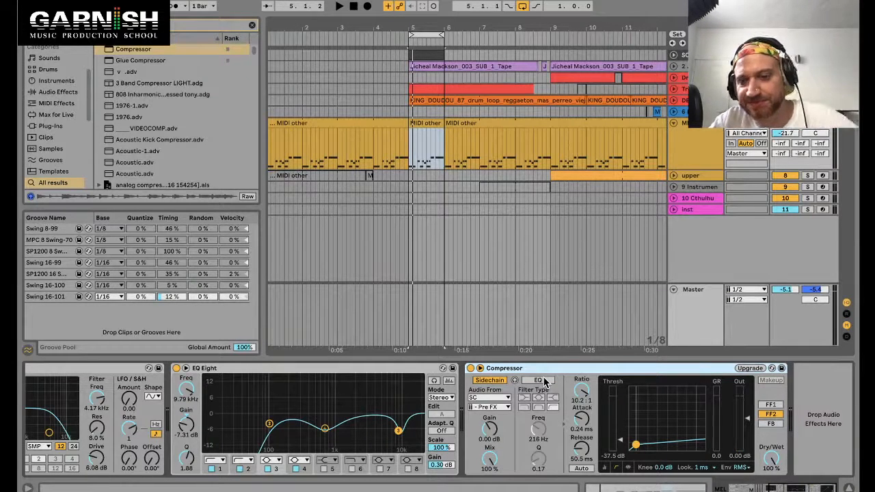
pyautogui.click(544, 381)
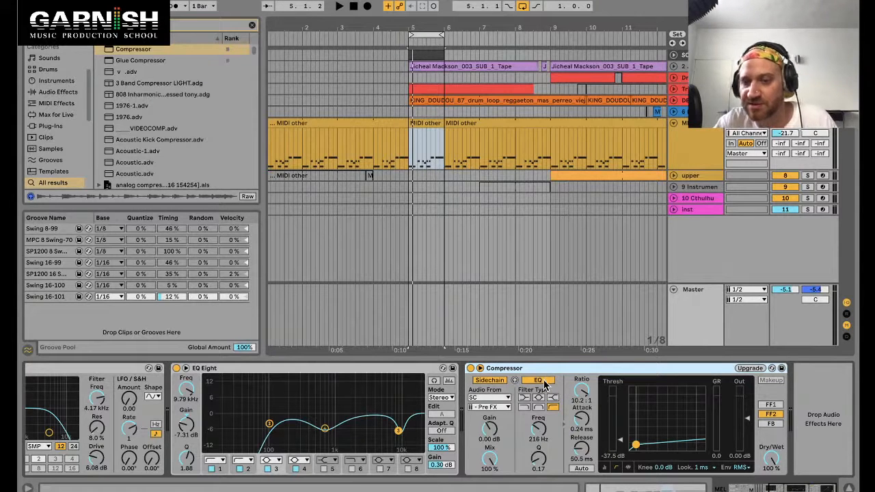
pyautogui.moveTo(540, 428); pyautogui.dragTo(540, 429)
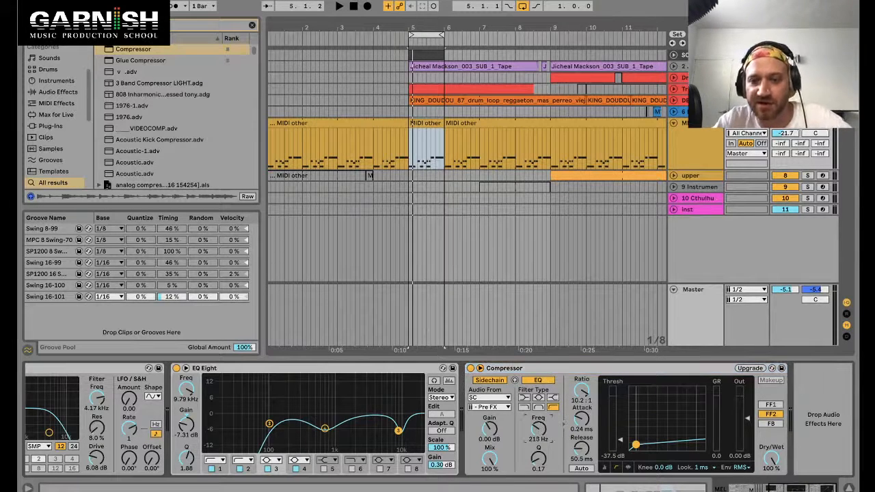
# Step: Monitor the sidechain signal with the EQ bypassed and raise the sidechain gain to 12.9 dB
pyautogui.click(515, 380)
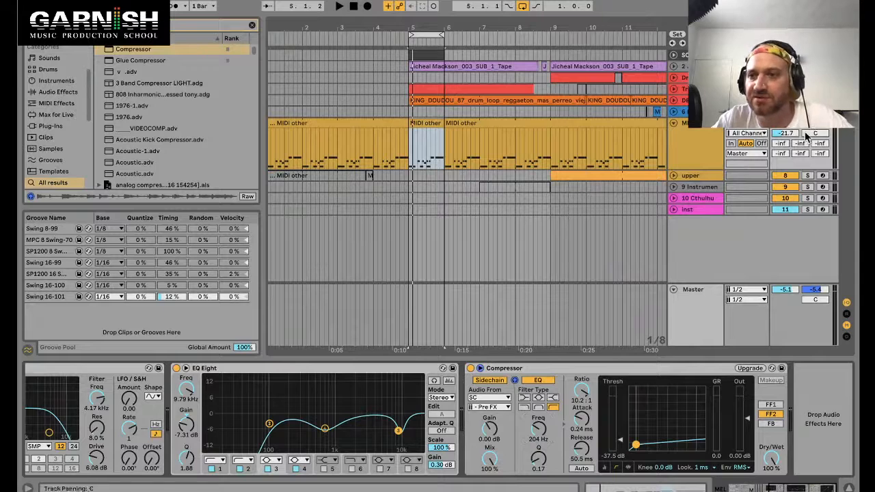
pyautogui.click(542, 382)
pyautogui.press('space')
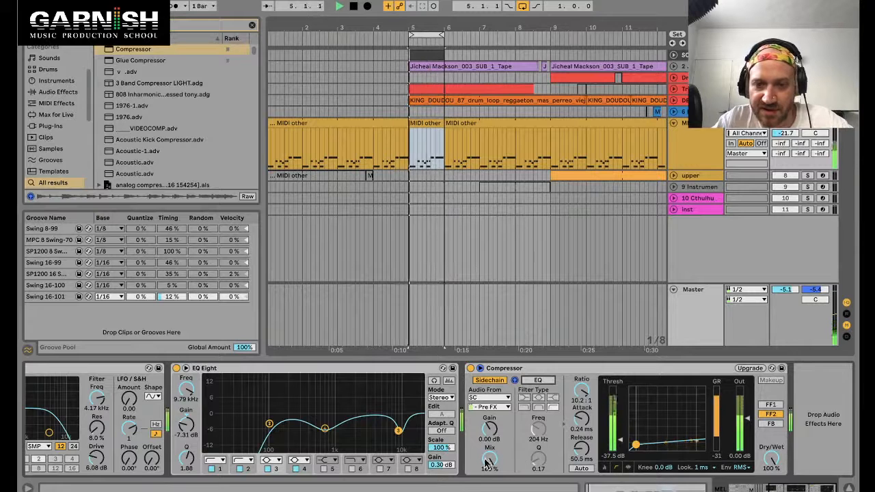
pyautogui.moveTo(489, 429); pyautogui.dragTo(489, 386)
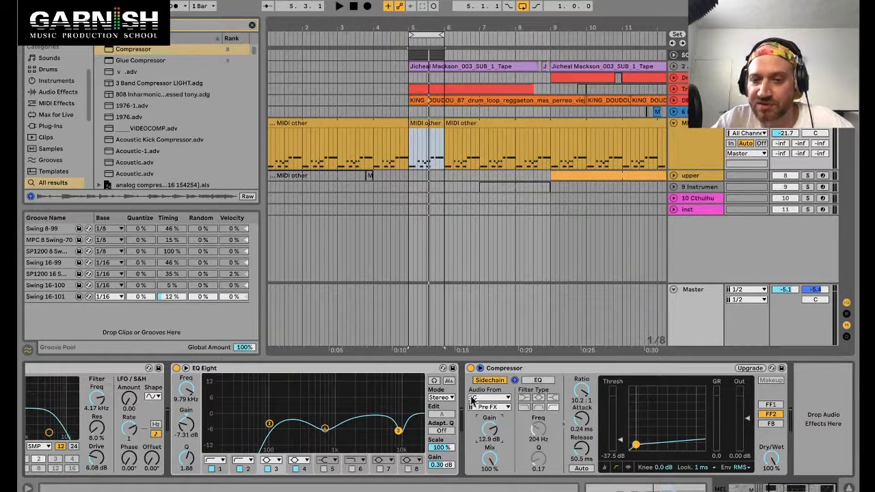
# Step: Re-enable the sidechain EQ and sweep its frequency up to 1.39 kHz during playback
pyautogui.click(536, 381)
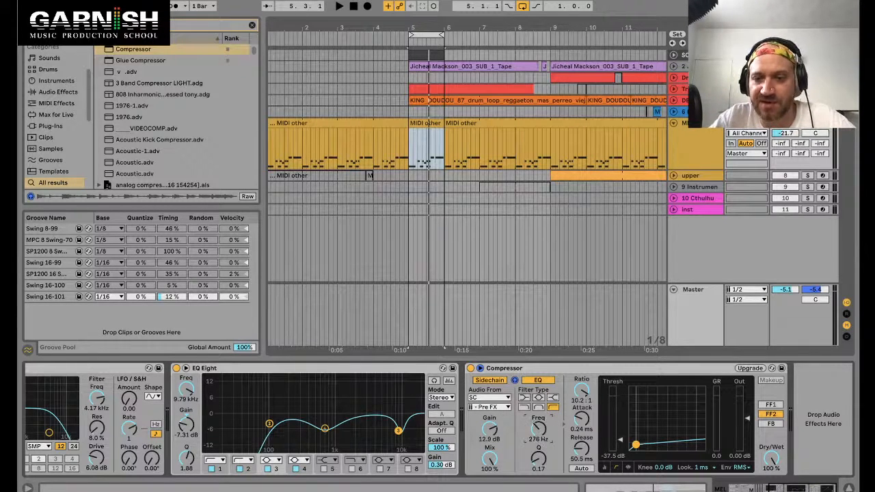
pyautogui.press('space')
pyautogui.moveTo(539, 429); pyautogui.dragTo(539, 421)
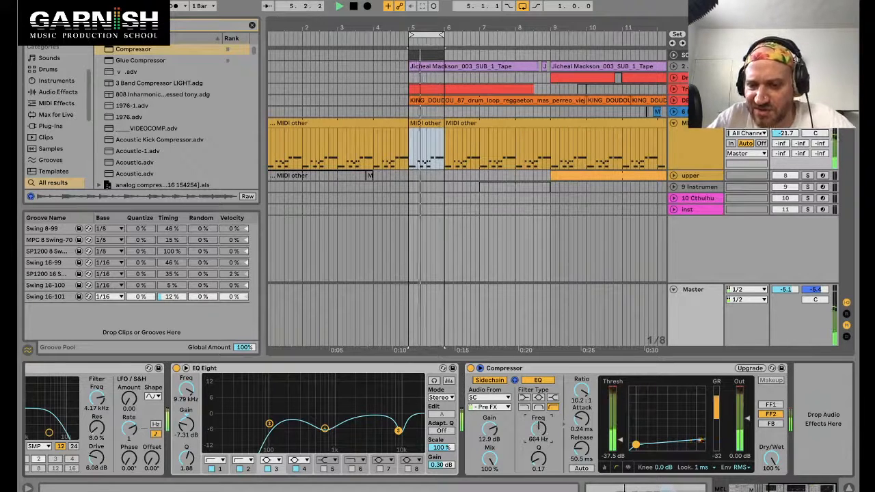
pyautogui.moveTo(540, 433); pyautogui.dragTo(540, 419)
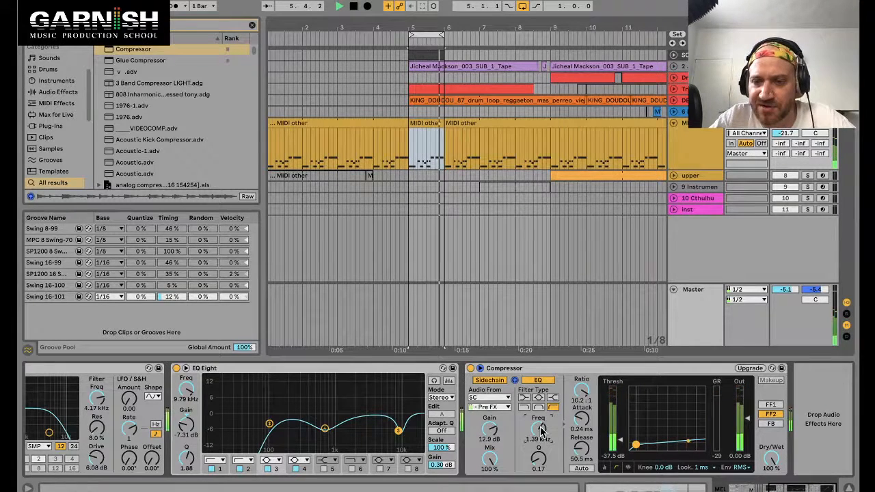
# Step: Turn off sidechain monitoring, set the EQ frequency to 1.11 kHz, and toggle the EQ to compare
pyautogui.click(516, 382)
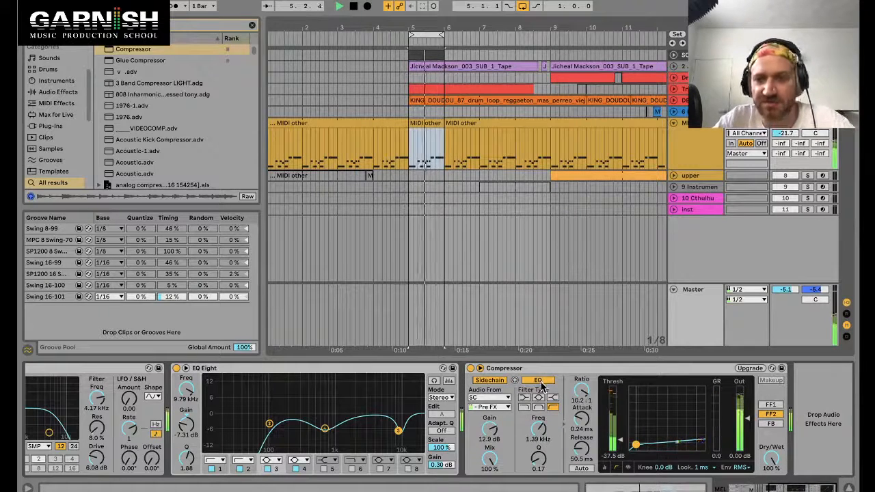
pyautogui.moveTo(538, 419)
pyautogui.mouseDown()
pyautogui.moveTo(538, 404)
pyautogui.moveTo(538, 424)
pyautogui.mouseUp()
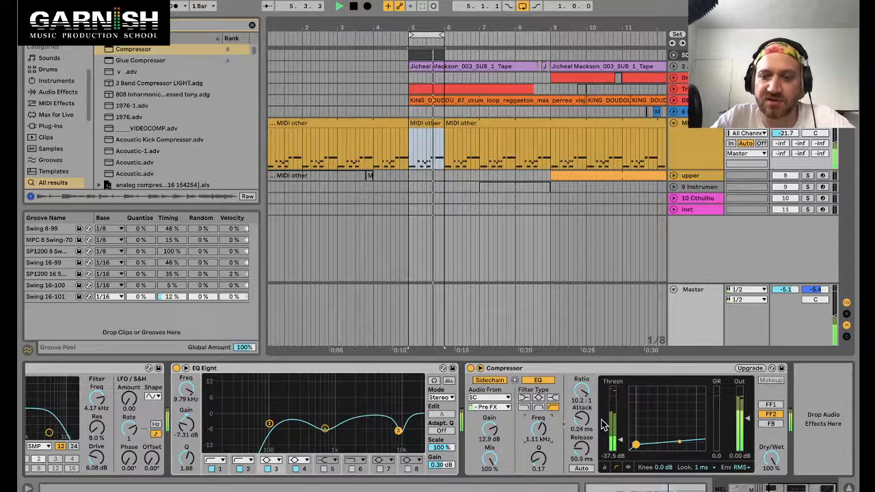
pyautogui.click(546, 384)
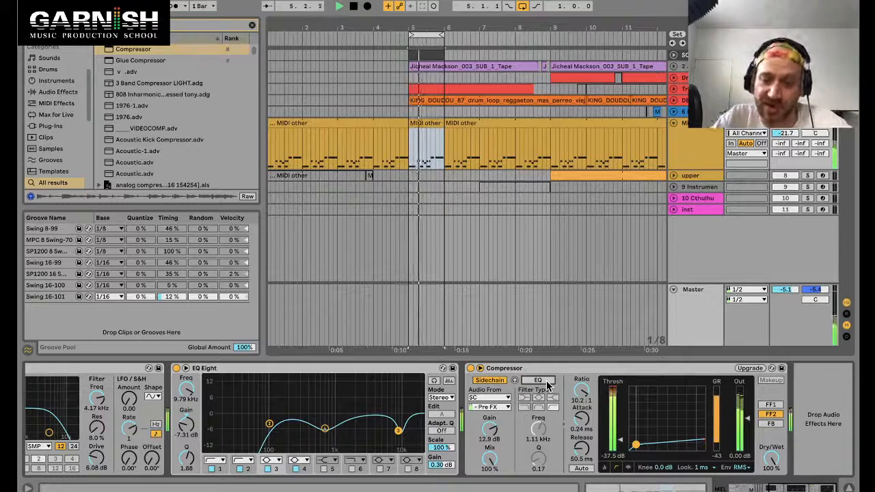
pyautogui.click(546, 383)
# Step: Lower the sidechain EQ frequency to 422 Hz and set the release to 96.0 ms
pyautogui.moveTo(538, 427); pyautogui.dragTo(580, 449)
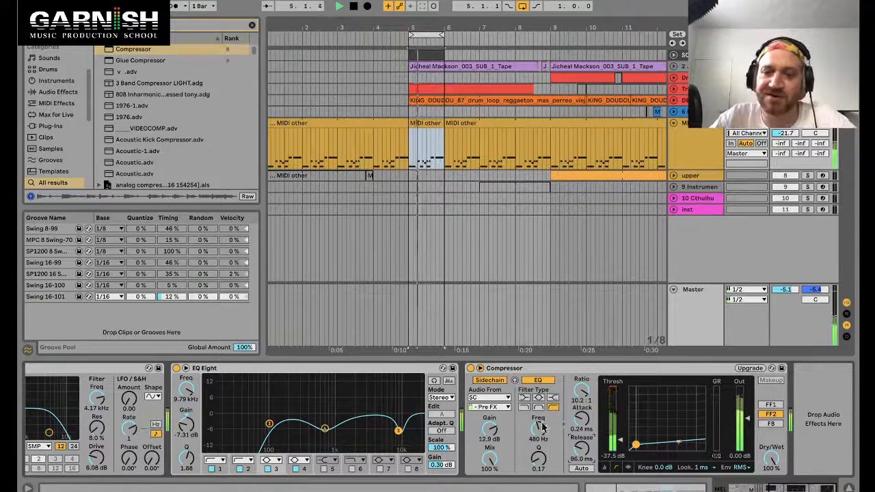
pyautogui.moveTo(539, 428); pyautogui.dragTo(539, 424)
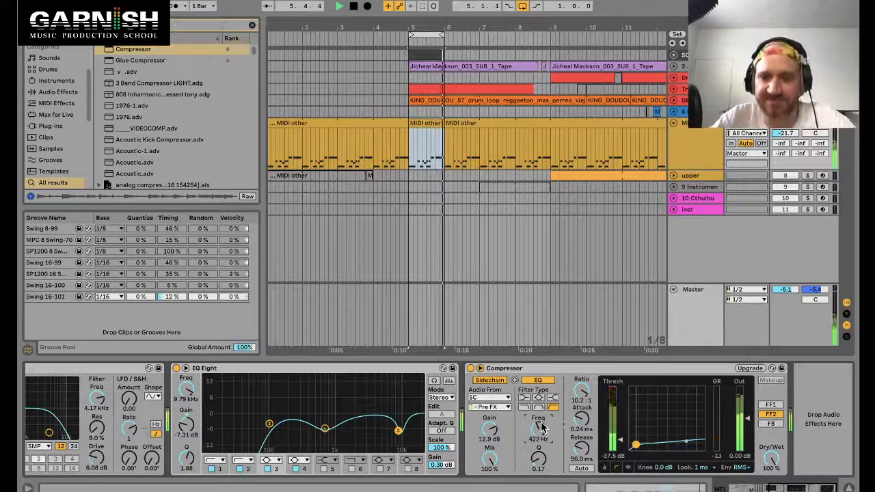
pyautogui.press('space')
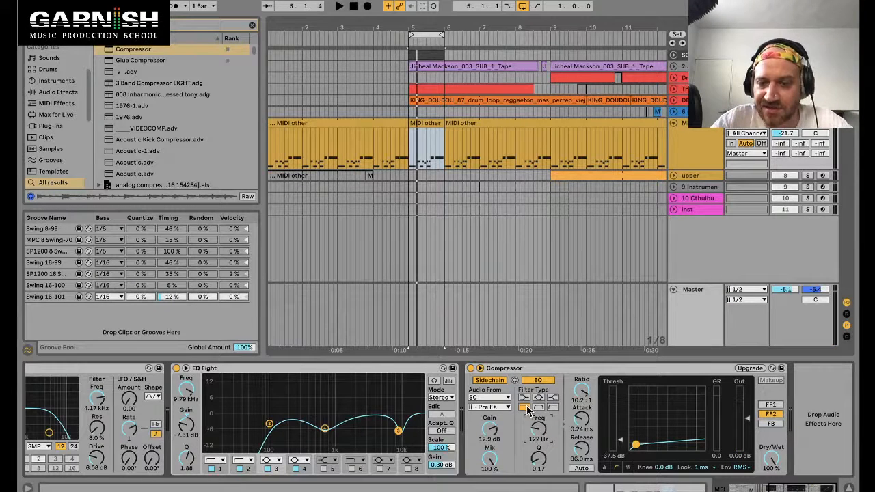
pyautogui.press('space')
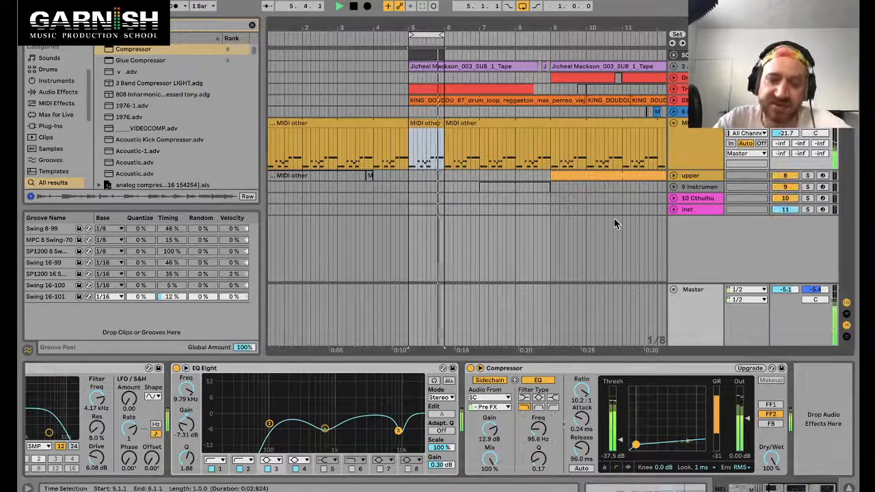
# Step: Switch the sidechain EQ filter type and set its frequency to 920 Hz
pyautogui.click(554, 408)
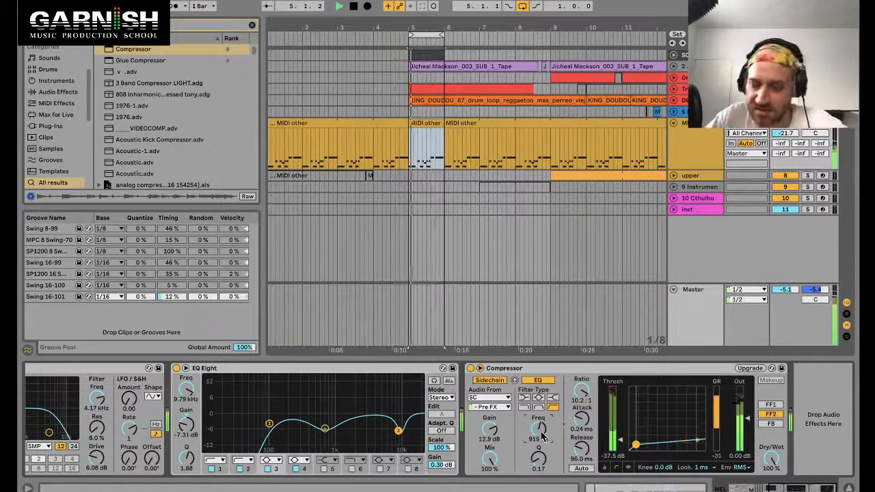
pyautogui.moveTo(539, 430); pyautogui.dragTo(539, 432)
# Step: Set the threshold to -35.8 dB and the ratio to 9.55:1
pyautogui.moveTo(621, 441); pyautogui.dragTo(620, 438)
pyautogui.moveTo(580, 399); pyautogui.dragTo(580, 401)
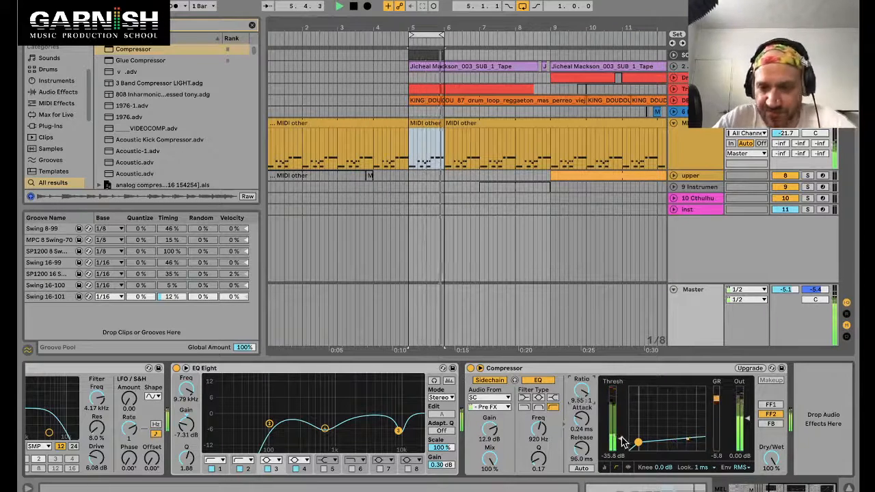
# Step: Set the MEL compressor's ratio to 3.83:1 and audition the loop
pyautogui.moveTo(582, 391); pyautogui.dragTo(581, 416)
pyautogui.press('space')
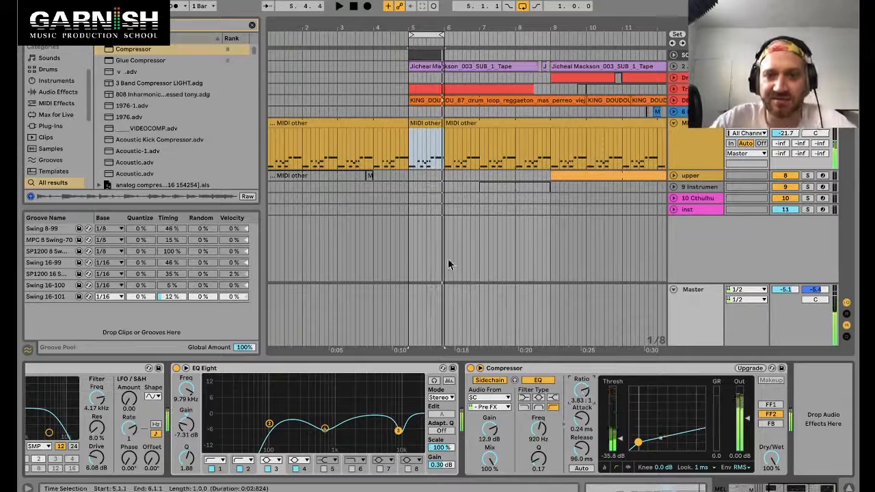
pyautogui.click(530, 369)
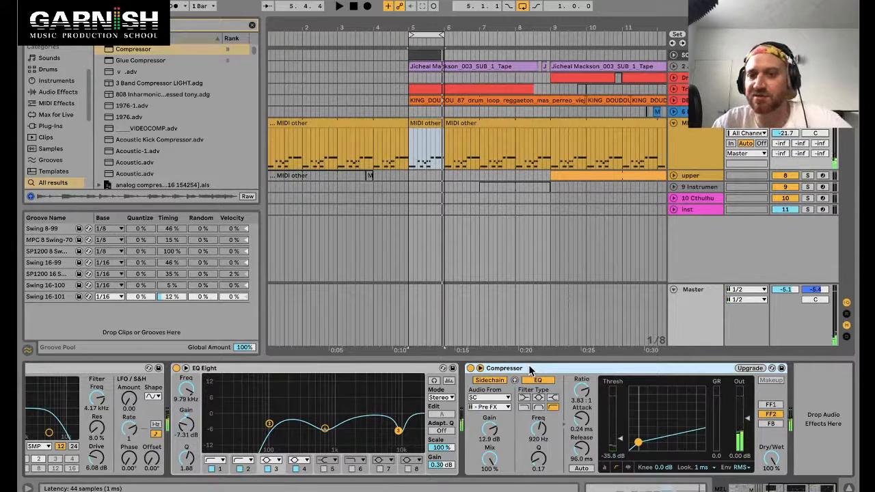
# Step: Open the SC clip and move the second and fourth kick notes to 1.2.3 and 1.4.3
pyautogui.doubleClick(419, 54)
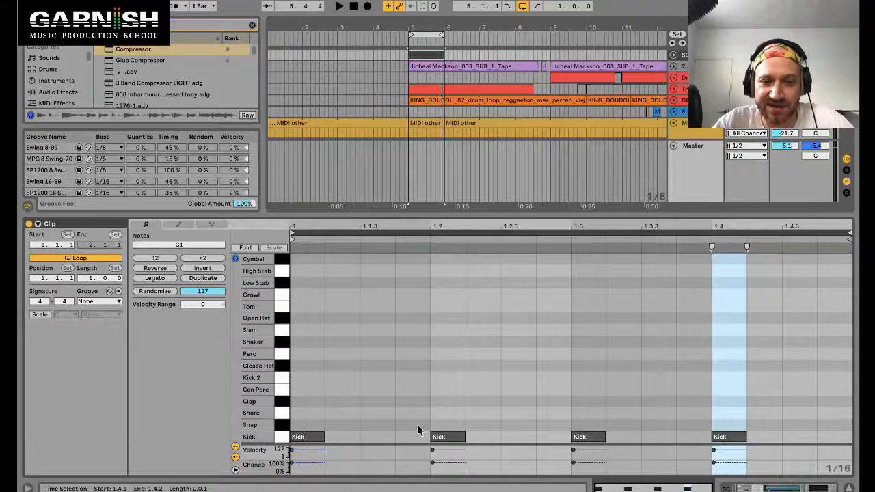
pyautogui.click(441, 439)
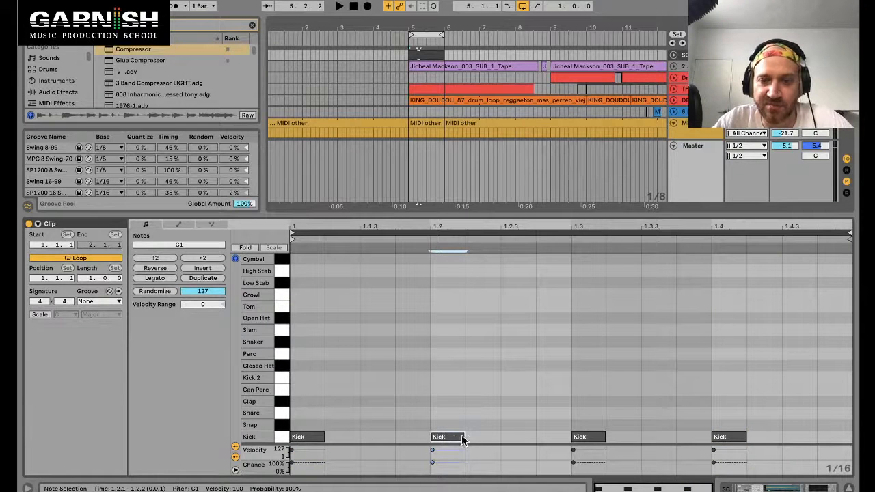
pyautogui.moveTo(452, 435); pyautogui.dragTo(517, 438)
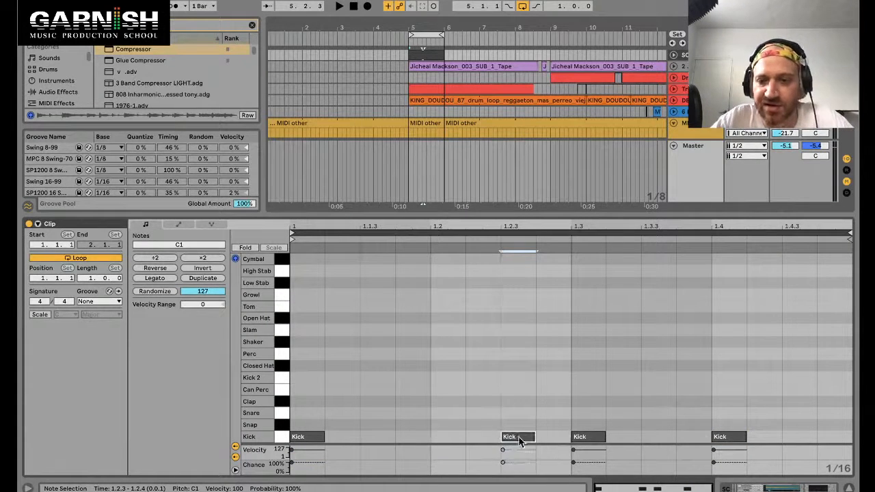
pyautogui.moveTo(723, 438); pyautogui.dragTo(793, 446)
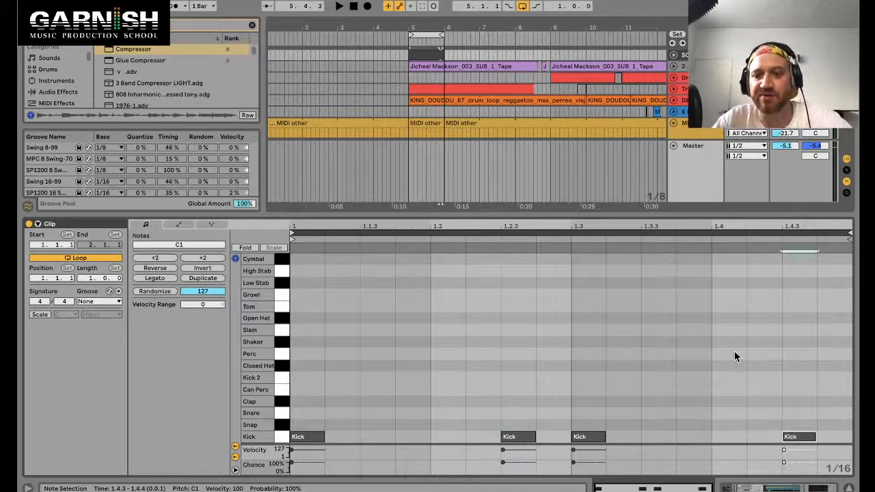
# Step: Audition the new kick pattern and deactivate the kick notes at 1.2.3 and 1.4.3
pyautogui.press('space')
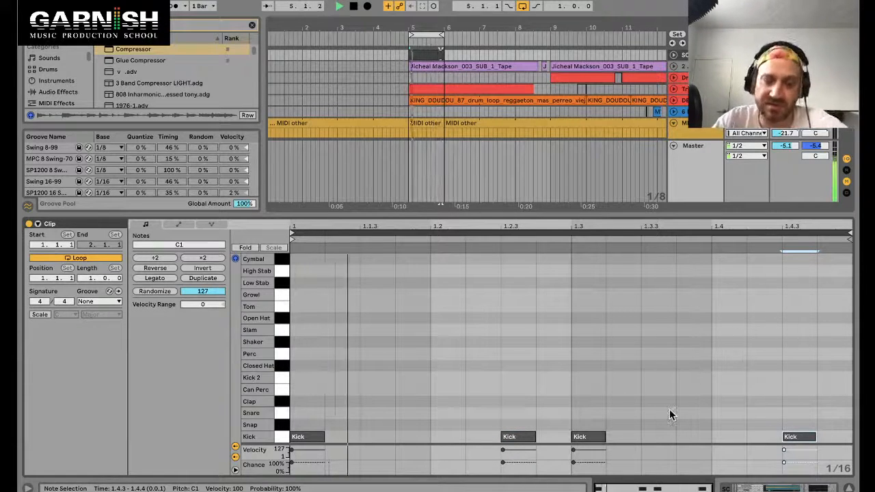
pyautogui.press('space')
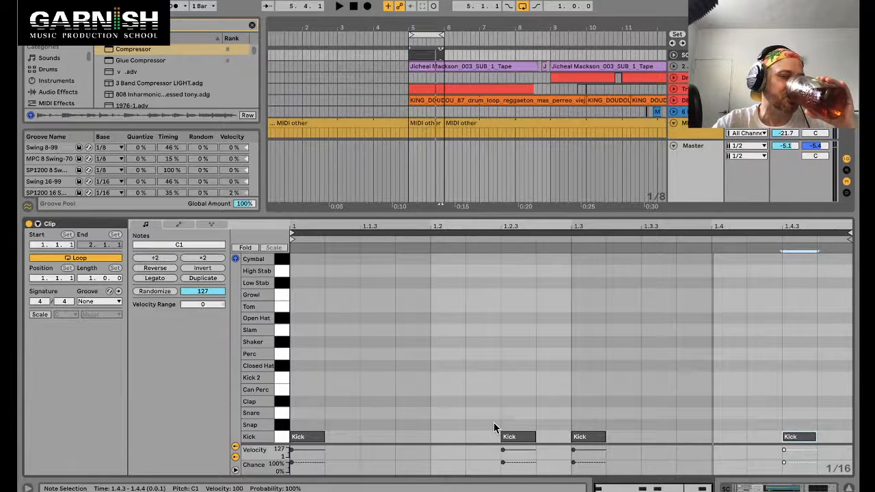
pyautogui.press('space')
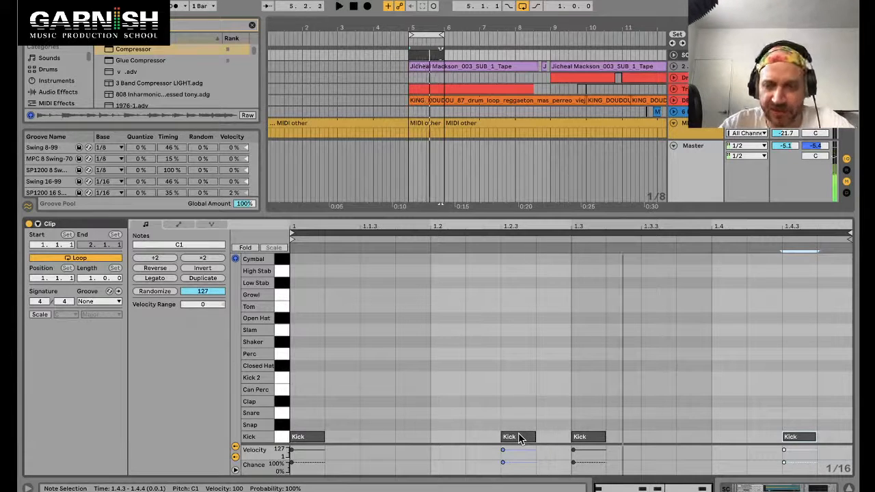
pyautogui.press('space')
pyautogui.click(518, 438)
pyautogui.click(805, 438)
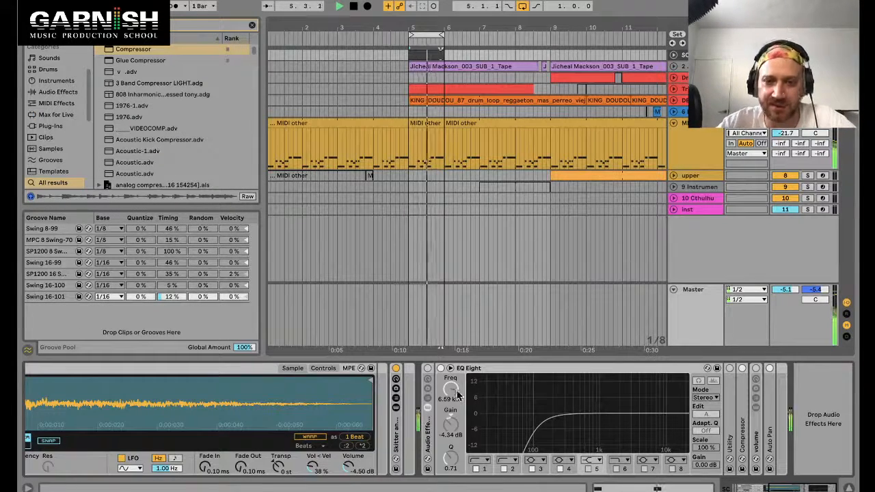
# Step: Lower the MEL compressor's threshold to -40.7 dB while playing the loop
pyautogui.click(427, 122)
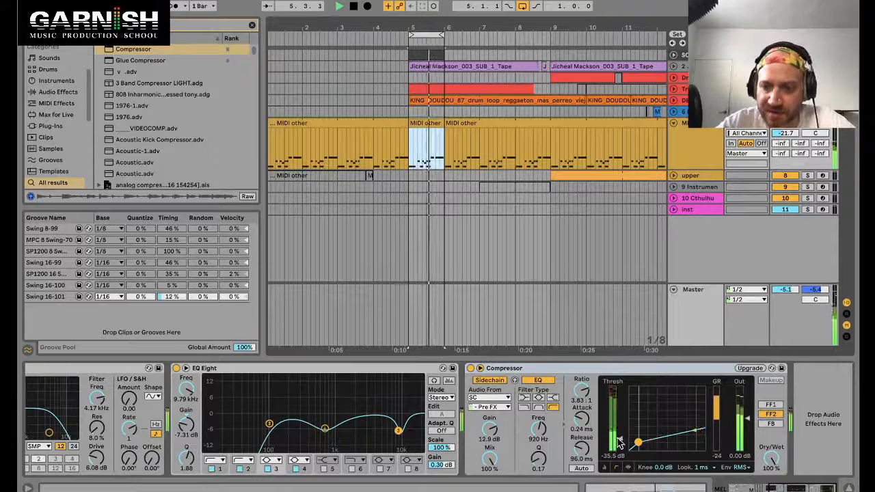
pyautogui.moveTo(621, 439); pyautogui.dragTo(620, 443)
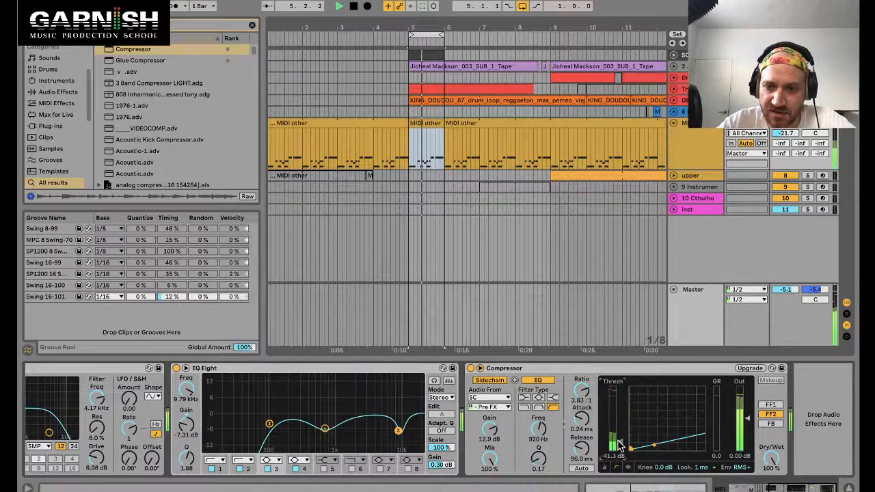
pyautogui.moveTo(619, 443); pyautogui.dragTo(618, 441)
pyautogui.press('space')
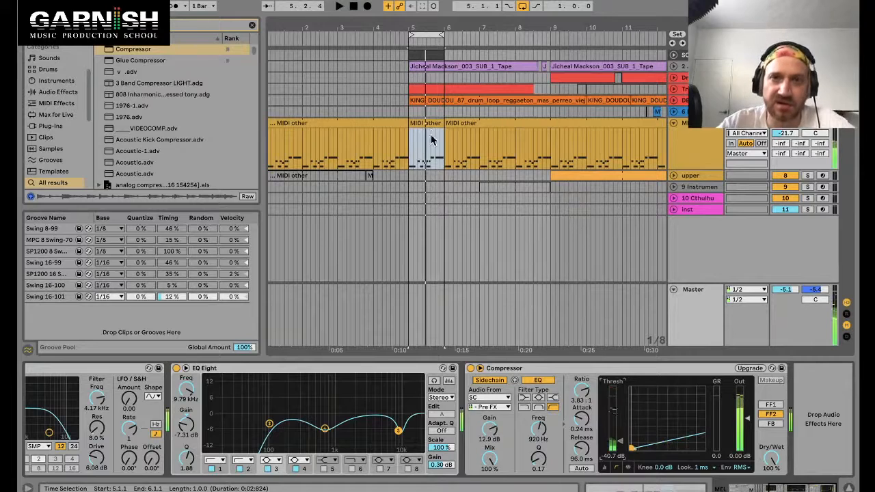
# Step: Open the SC clip in the piano roll and preview the drum rack's pad sounds
pyautogui.click(430, 54)
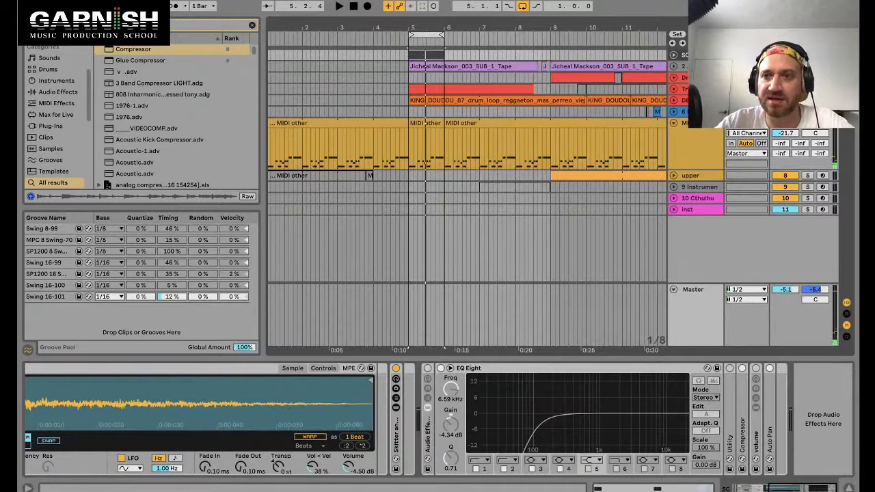
pyautogui.doubleClick(434, 54)
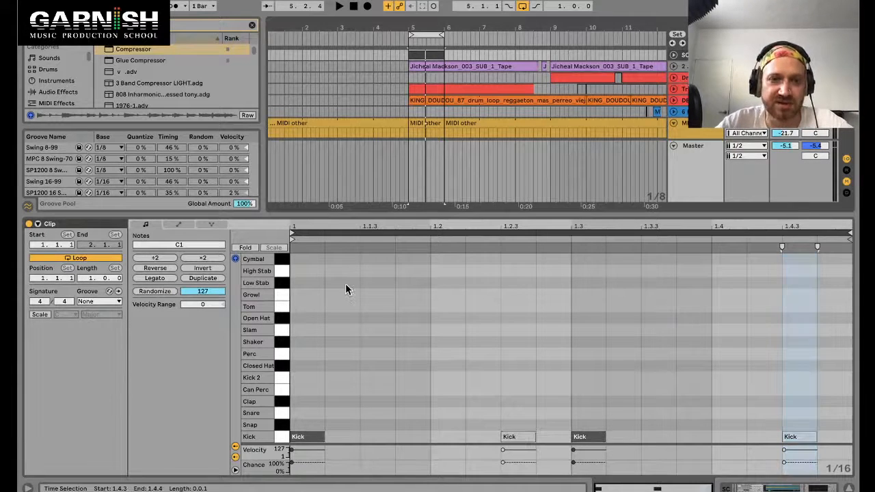
pyautogui.click(284, 309)
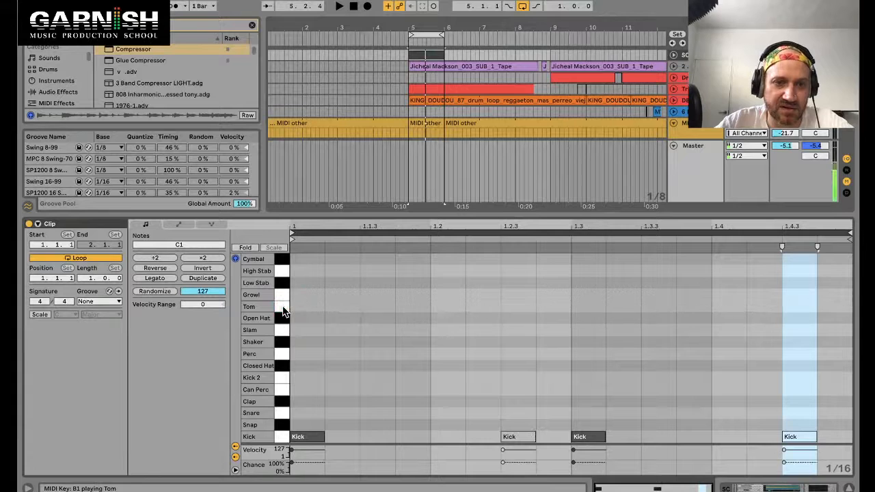
pyautogui.click(281, 324)
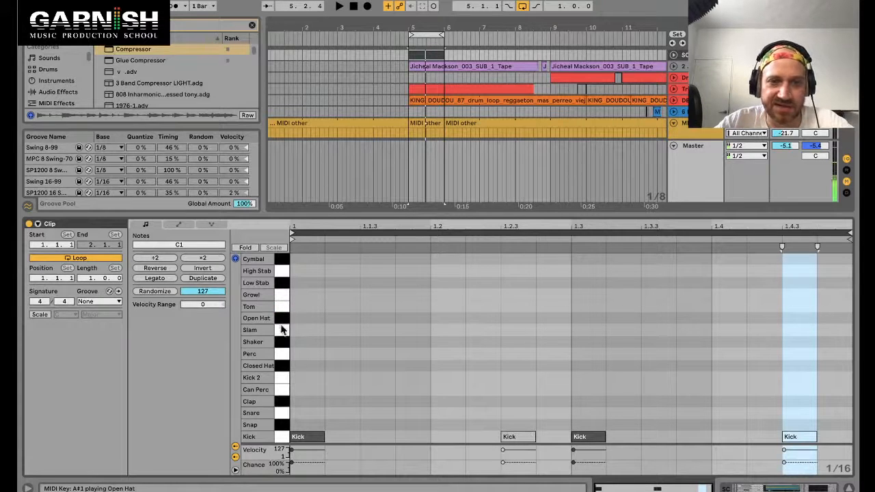
pyautogui.click(281, 333)
pyautogui.click(281, 346)
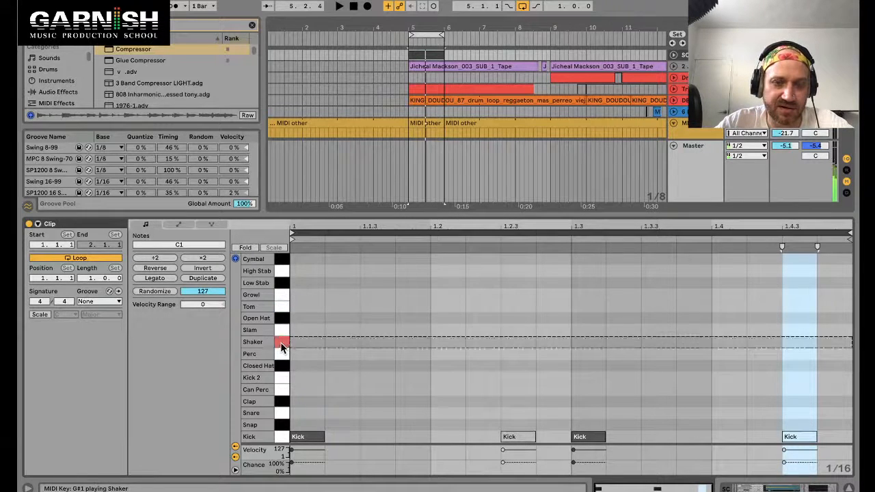
pyautogui.click(281, 355)
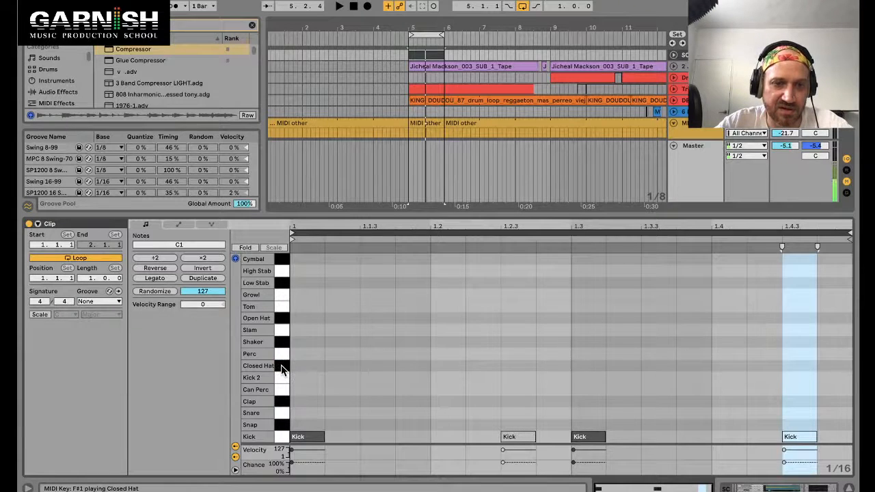
# Step: Add Closed Hat notes at 1.1.3, 1.2, 1.2.3, 1.3.3 and 1.4.3 in the SC clip
pyautogui.doubleClick(377, 367)
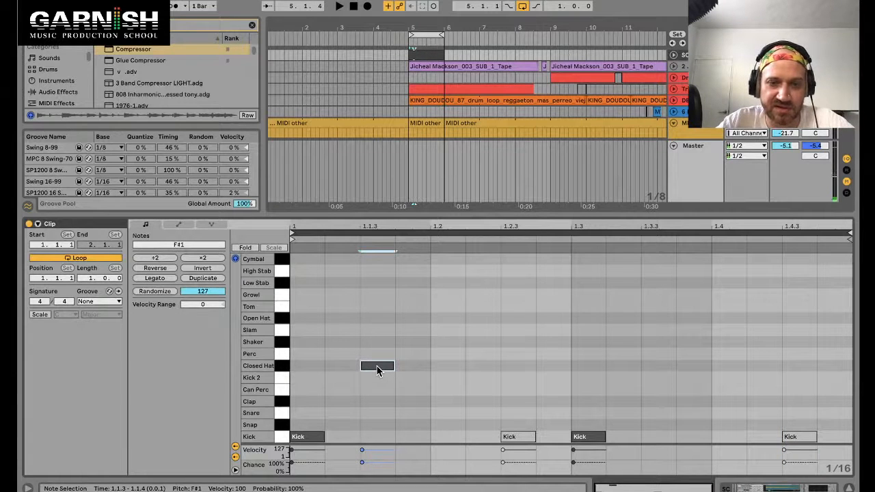
pyautogui.doubleClick(447, 367)
pyautogui.doubleClick(517, 368)
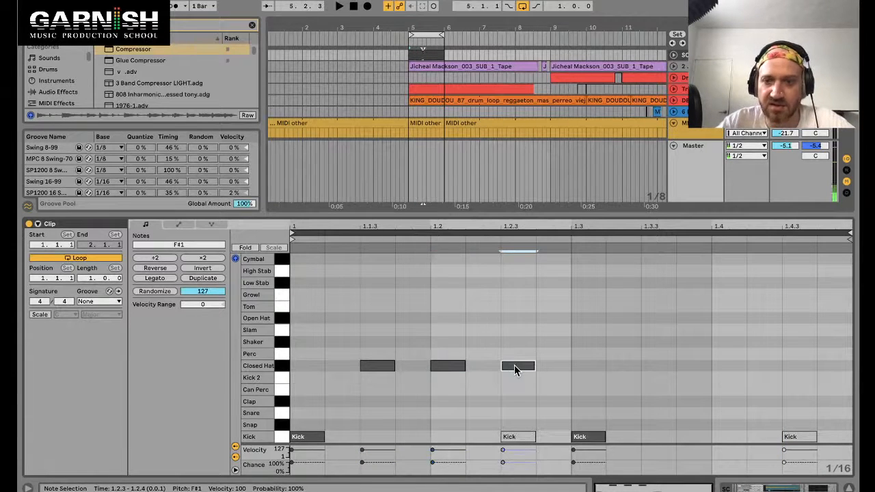
pyautogui.doubleClick(653, 367)
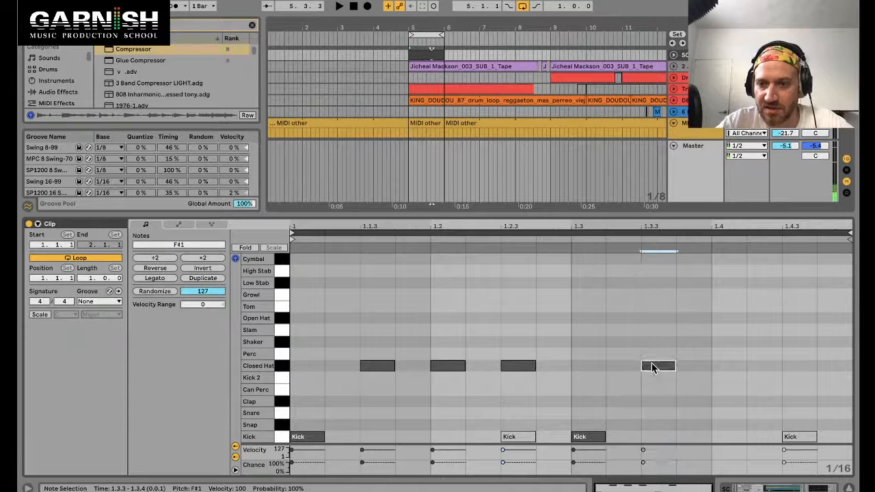
pyautogui.doubleClick(797, 367)
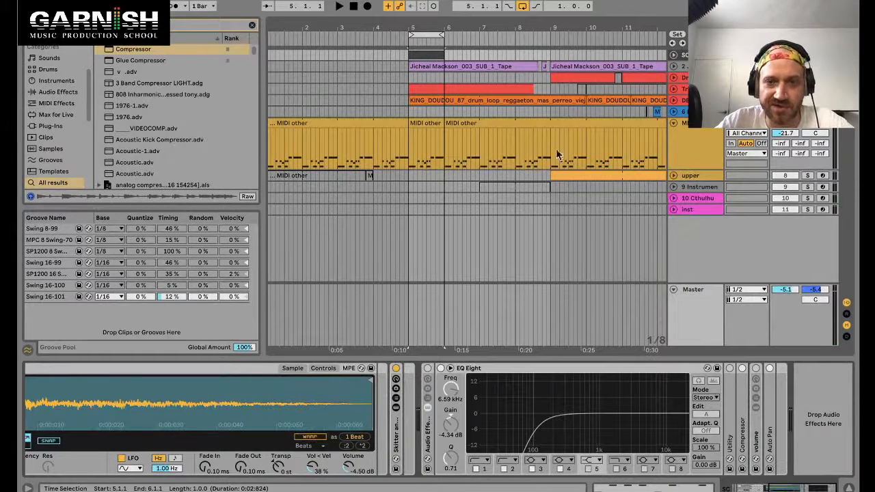
# Step: Duplicate the MEL track's compressor and rename the two compressors "Kick 1 & 3" and "Hat"
pyautogui.click(684, 130)
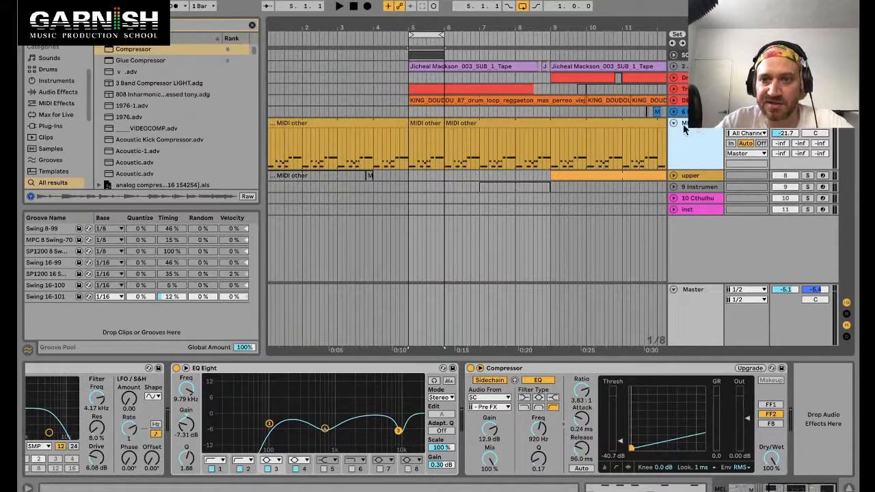
pyautogui.click(511, 369)
pyautogui.hotkey('ctrl', 'd')
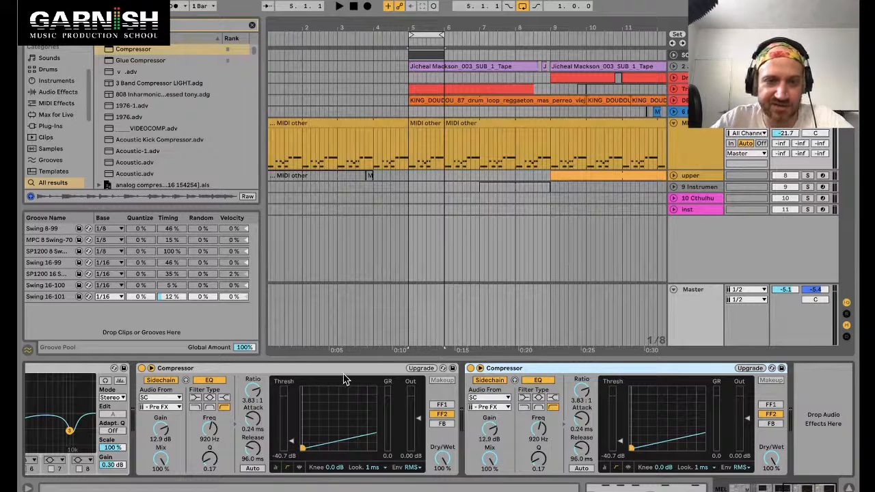
pyautogui.click(168, 372)
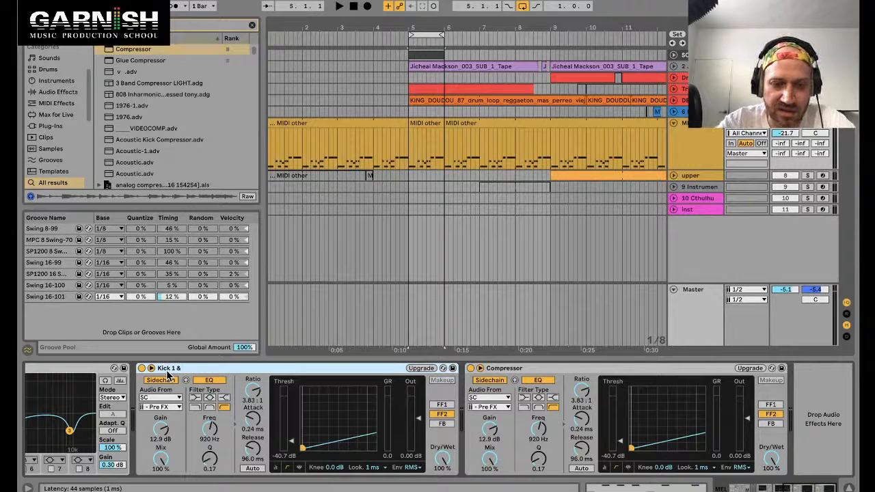
pyautogui.click(509, 370)
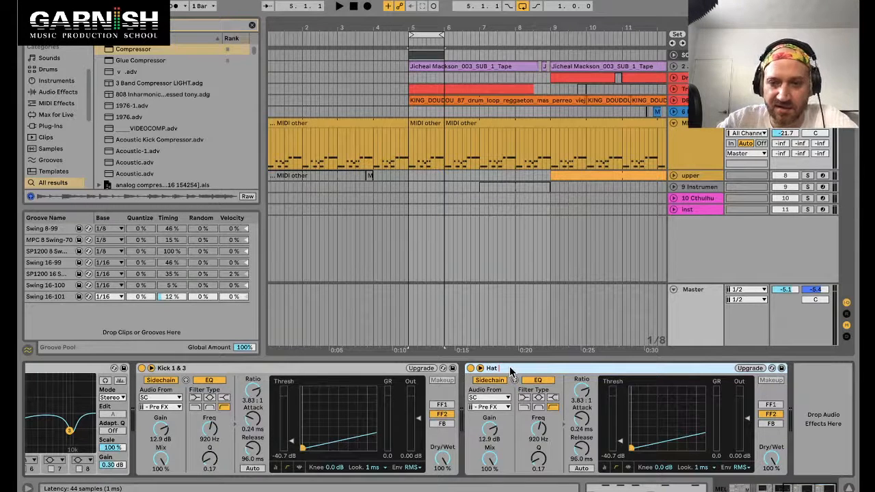
pyautogui.press('super+Tab')
pyautogui.press('super+Tab')
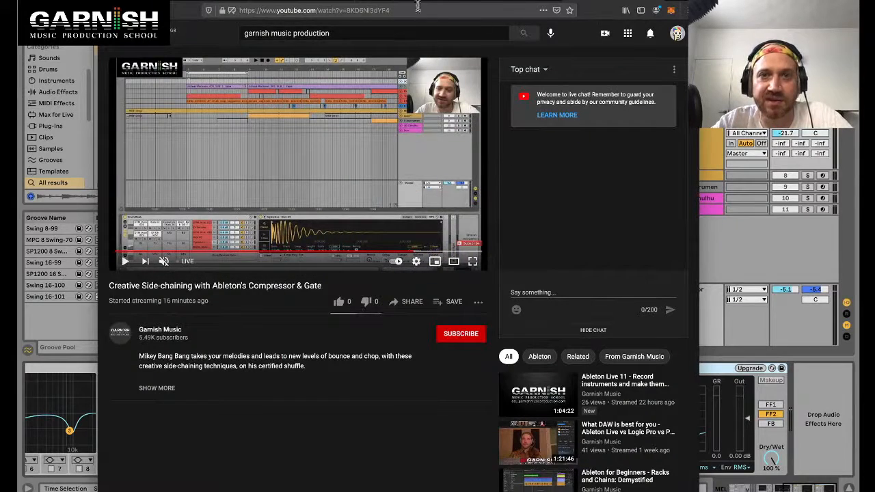
pyautogui.click(393, 2)
pyautogui.press('super+Tab')
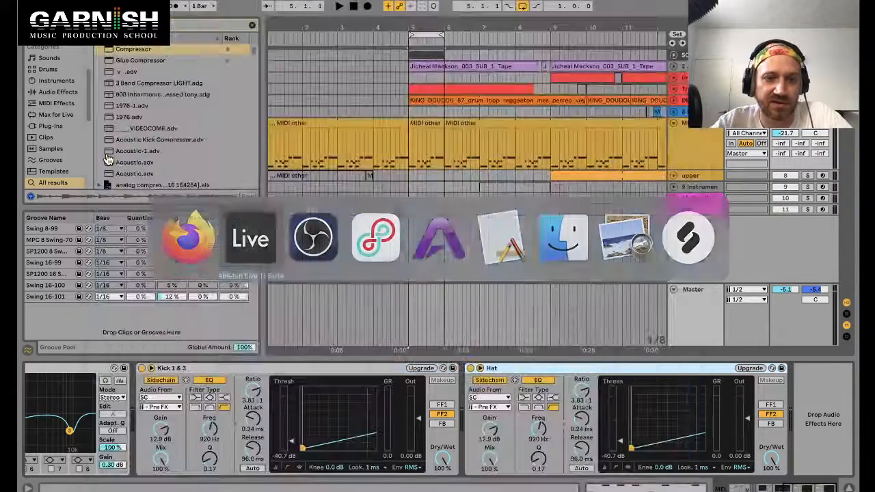
# Step: Select the Closed Hat pad, shorten its sample's end point and set its fade-out to about 2 ms
pyautogui.click(408, 185)
pyautogui.press('space')
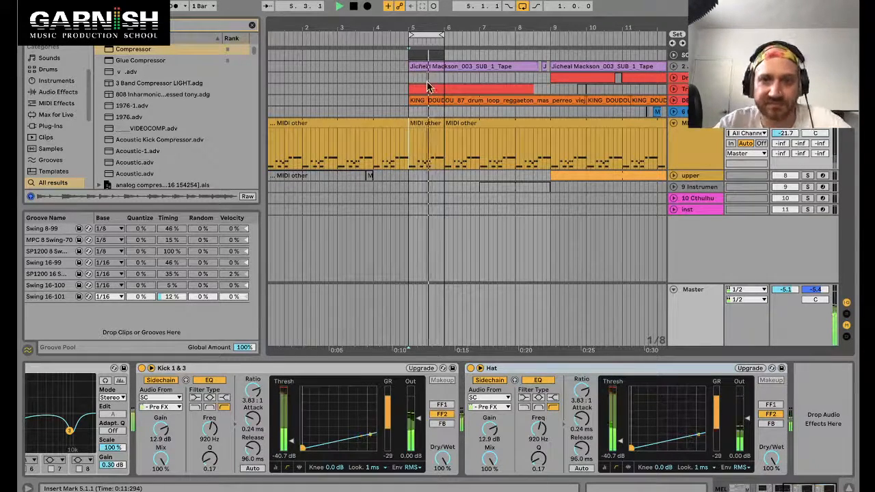
pyautogui.doubleClick(427, 58)
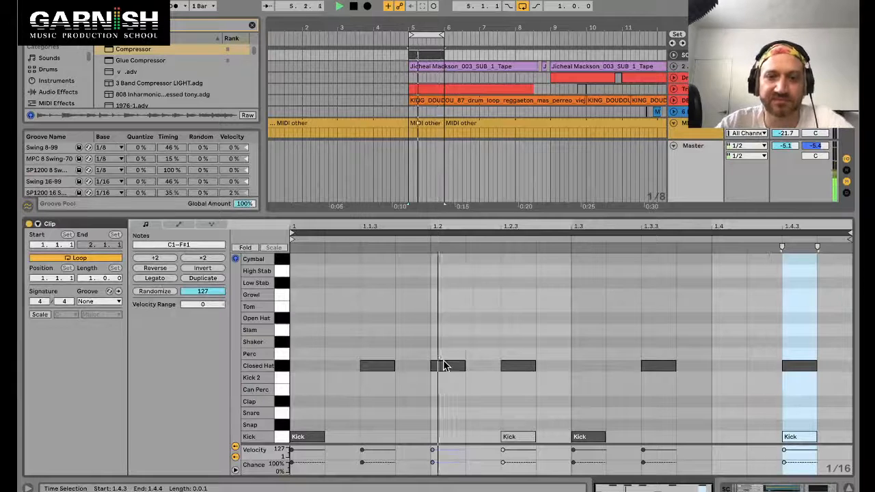
pyautogui.click(509, 367)
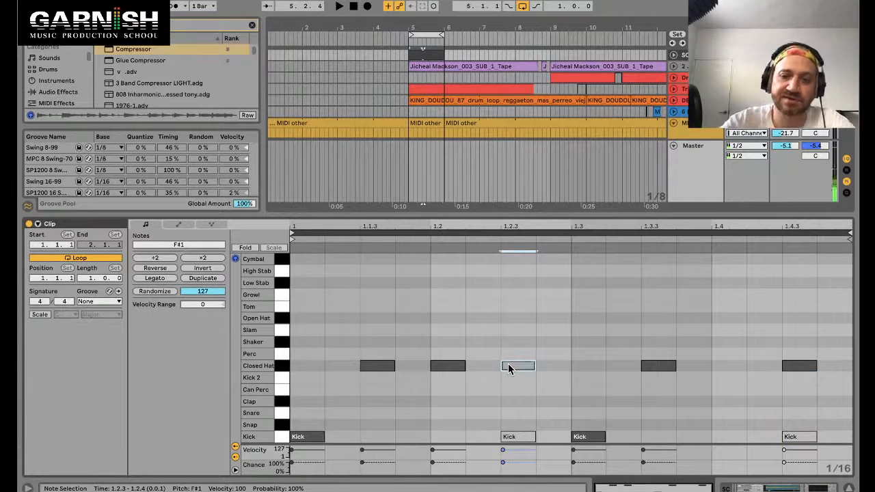
pyautogui.click(454, 364)
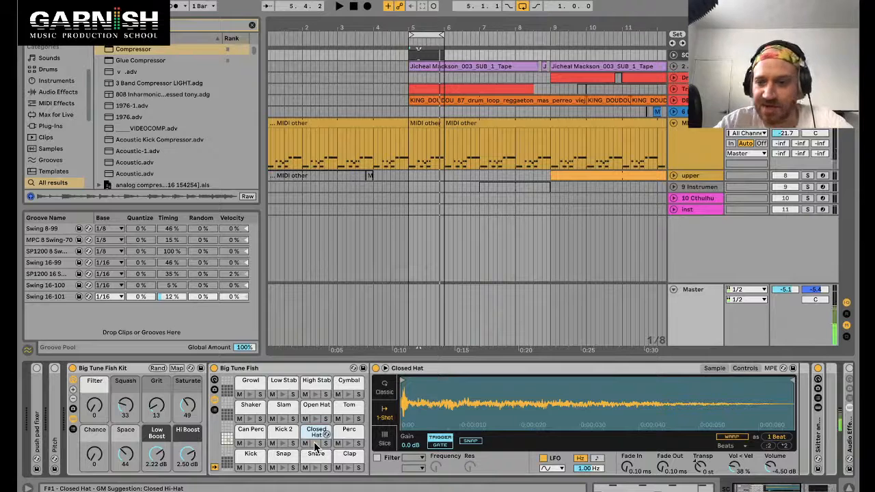
pyautogui.moveTo(793, 405); pyautogui.dragTo(503, 405)
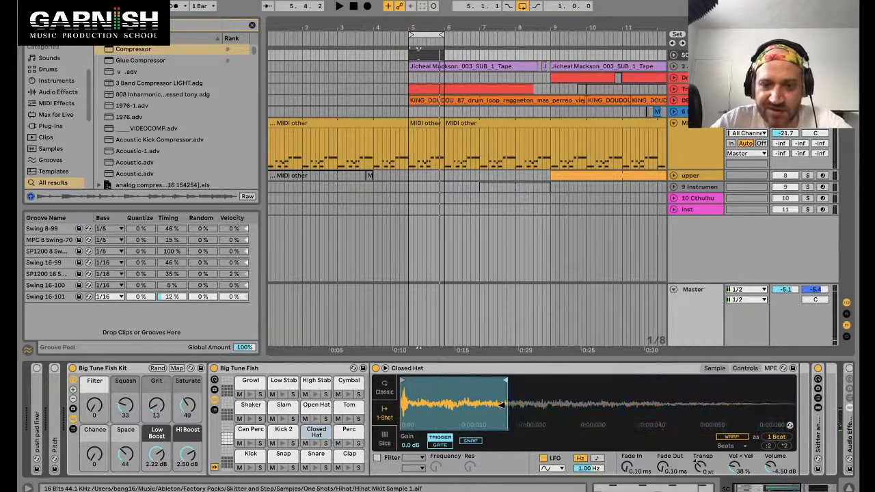
pyautogui.moveTo(663, 467); pyautogui.dragTo(662, 448)
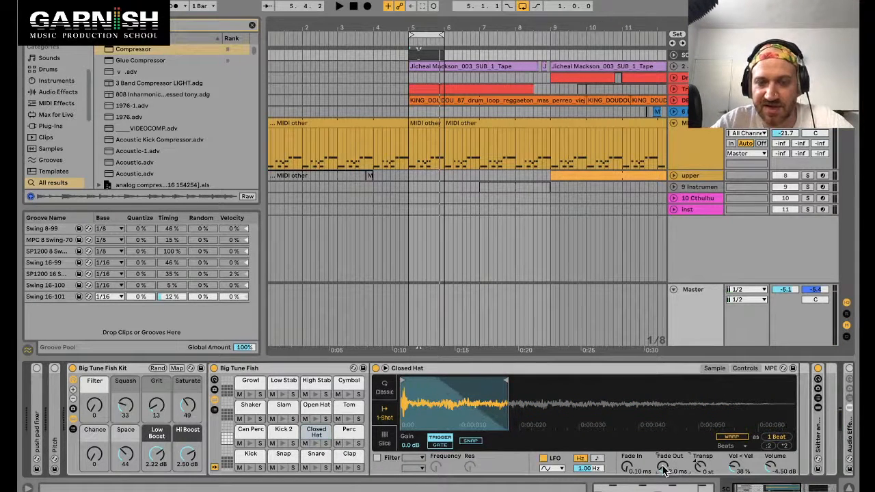
# Step: Move the Closed Hat sample's end point later while previewing the loop
pyautogui.press('space')
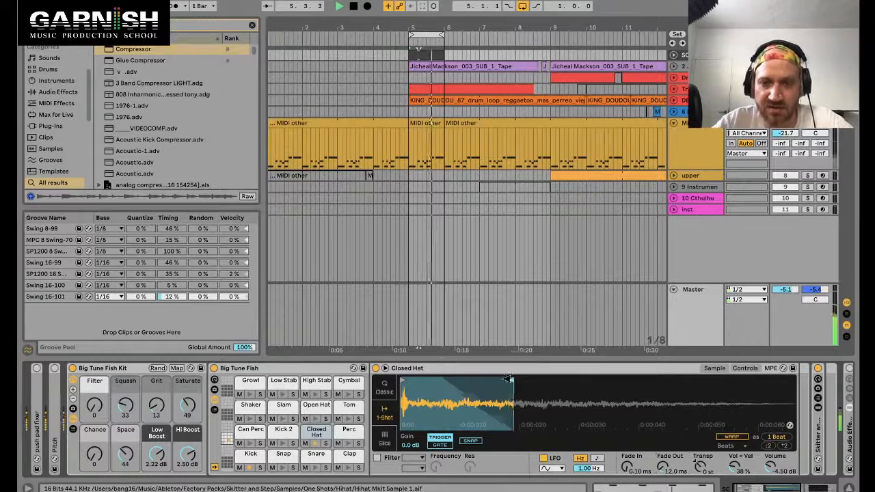
pyautogui.moveTo(509, 379); pyautogui.dragTo(596, 379)
pyautogui.press('space')
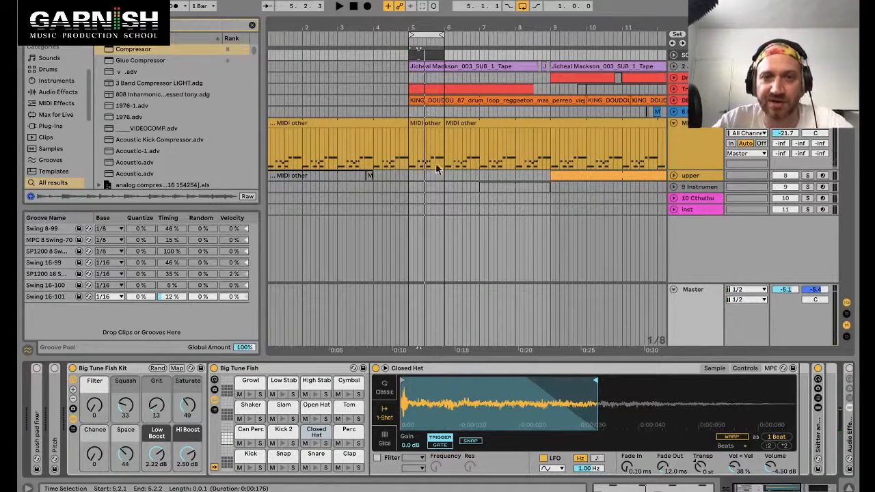
# Step: Choose a sidechain input tap for the MEL track's Hat compressor and raise its threshold to about -12.9 dB
pyautogui.click(430, 122)
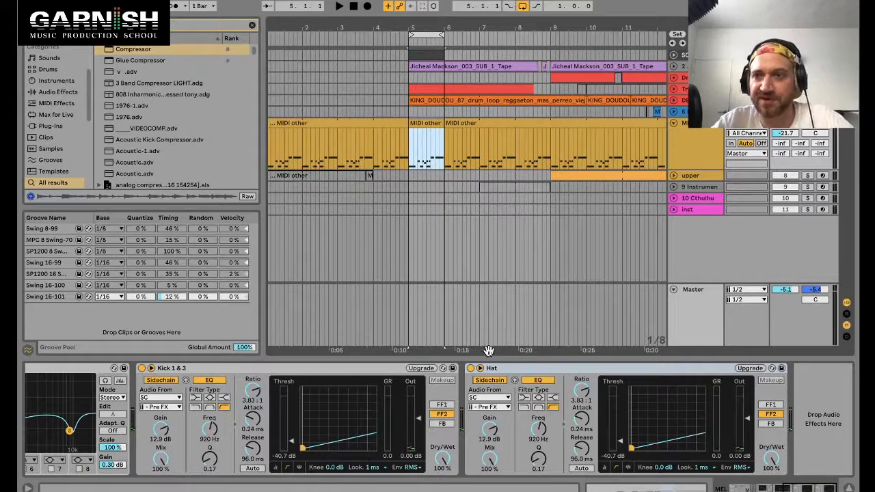
pyautogui.click(523, 369)
pyautogui.click(484, 409)
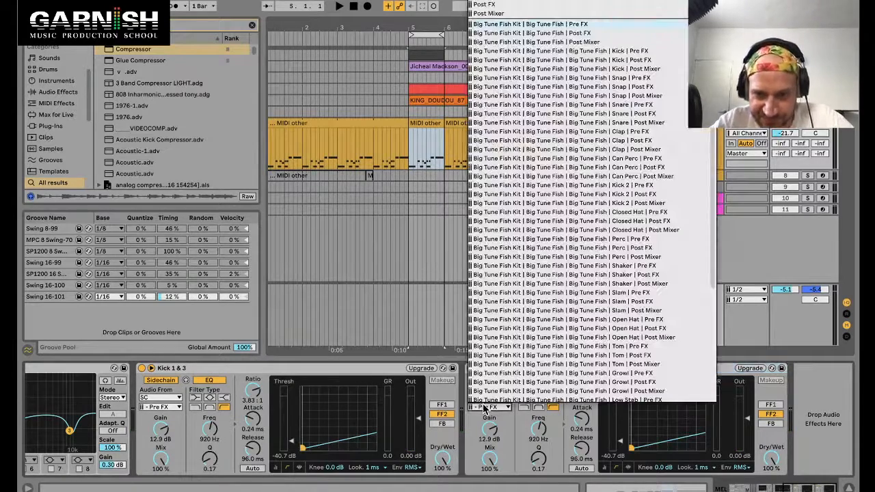
pyautogui.click(564, 387)
pyautogui.press('space')
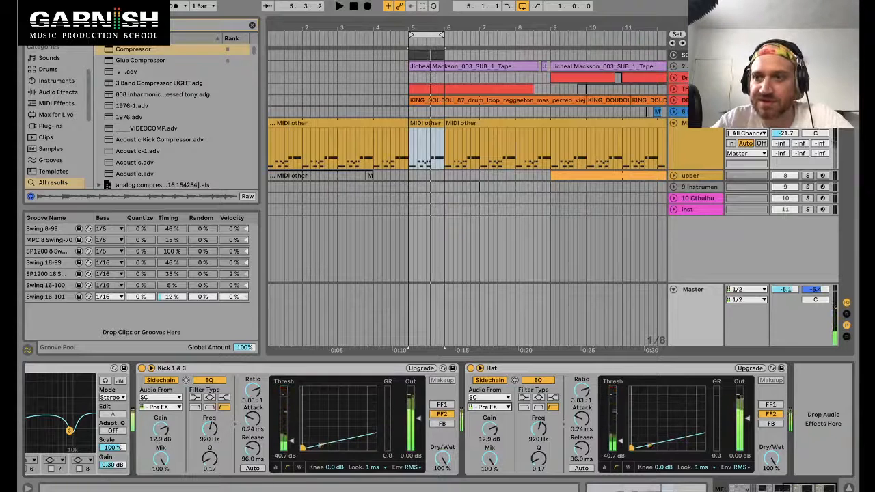
pyautogui.press('space')
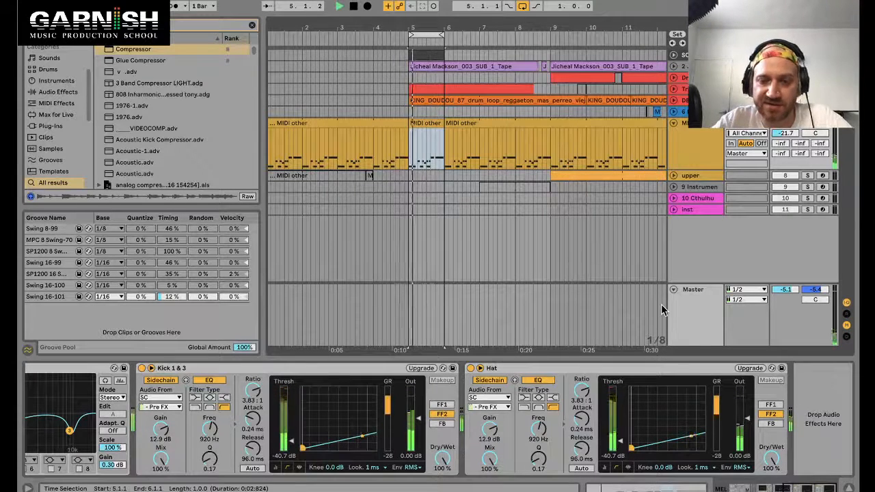
pyautogui.moveTo(620, 442); pyautogui.dragTo(621, 418)
pyautogui.press('space')
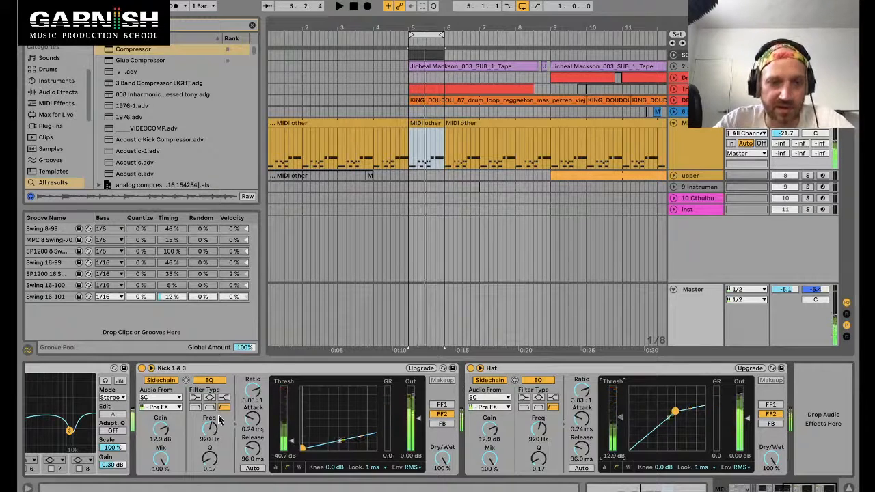
# Step: Set the Kick 1 & 3 compressor's sidechain tap to the Big Tune Fish Pre FX output
pyautogui.click(489, 407)
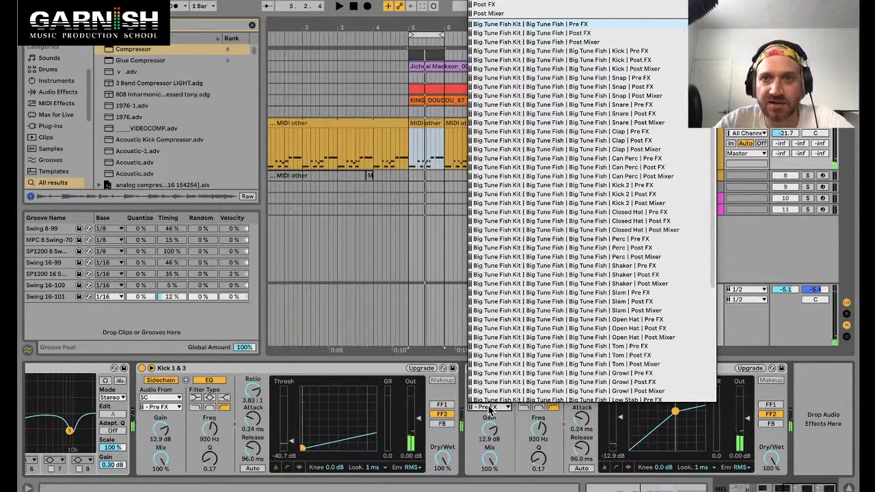
pyautogui.click(490, 409)
pyautogui.press('space')
pyautogui.click(490, 409)
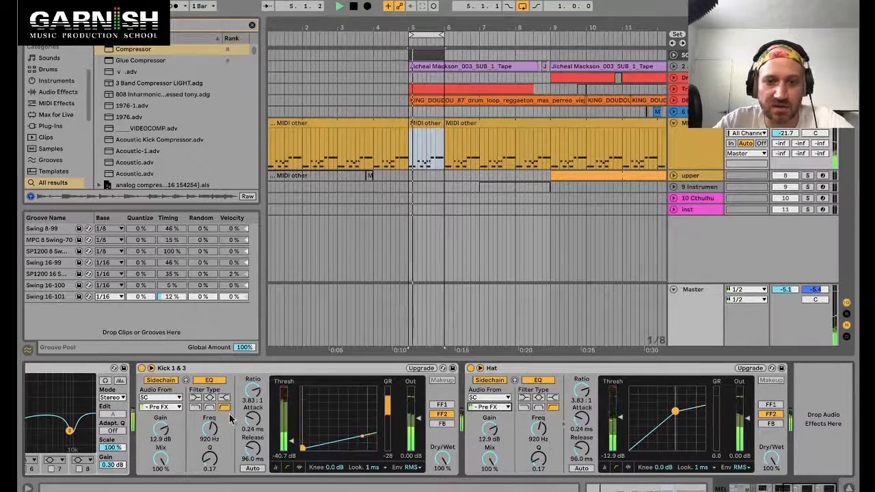
pyautogui.click(161, 407)
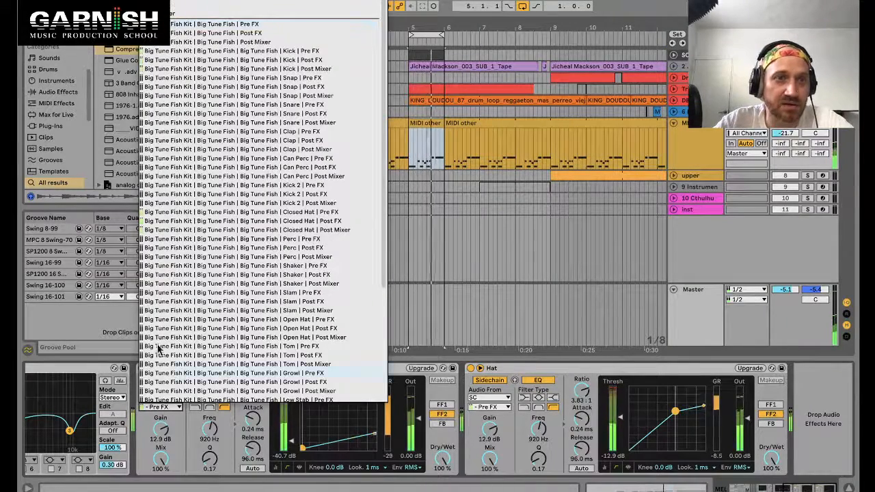
pyautogui.click(228, 24)
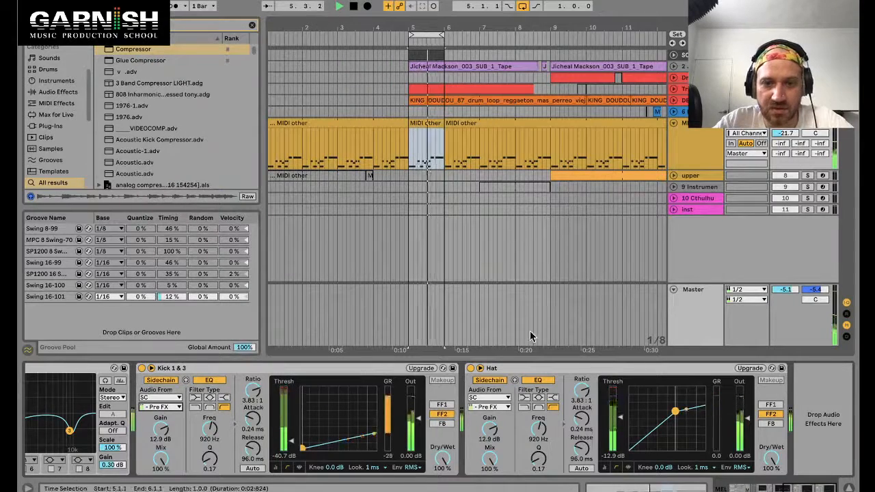
# Step: Open the SC clip and its drum rack to check the kick and hat notes and pads
pyautogui.click(425, 54)
pyautogui.doubleClick(425, 55)
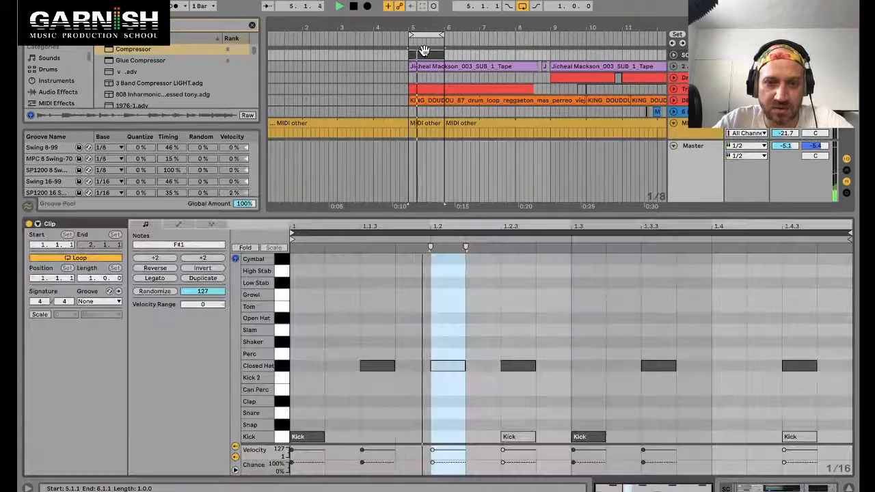
pyautogui.hotkey('shift', 'Tab')
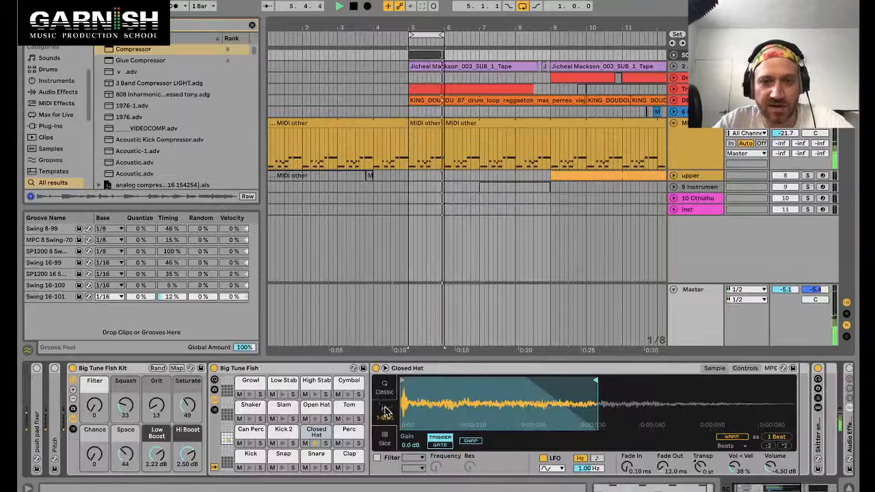
pyautogui.press('space')
pyautogui.click(425, 123)
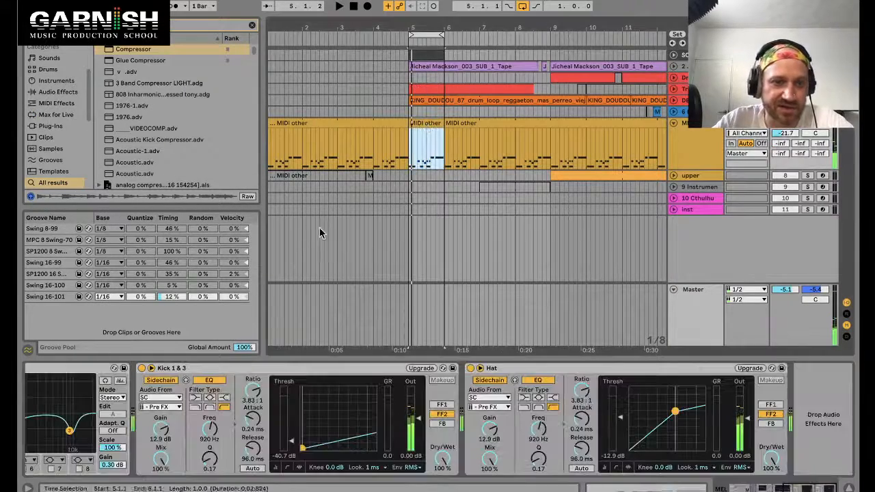
# Step: Set the Kick 1 & 3 compressor's sidechain tap to the Kick pad's Pre FX output
pyautogui.click(171, 408)
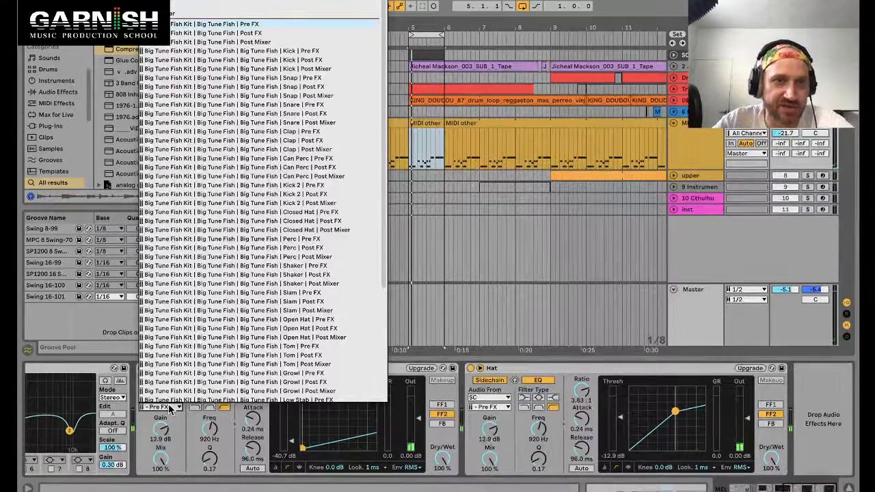
pyautogui.click(171, 409)
pyautogui.press('space')
pyautogui.click(172, 408)
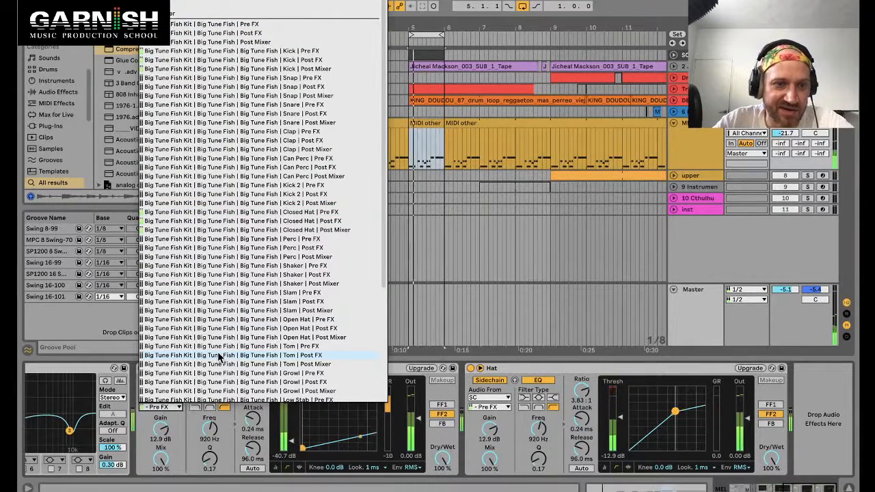
pyautogui.scroll(-5, 219, 349)
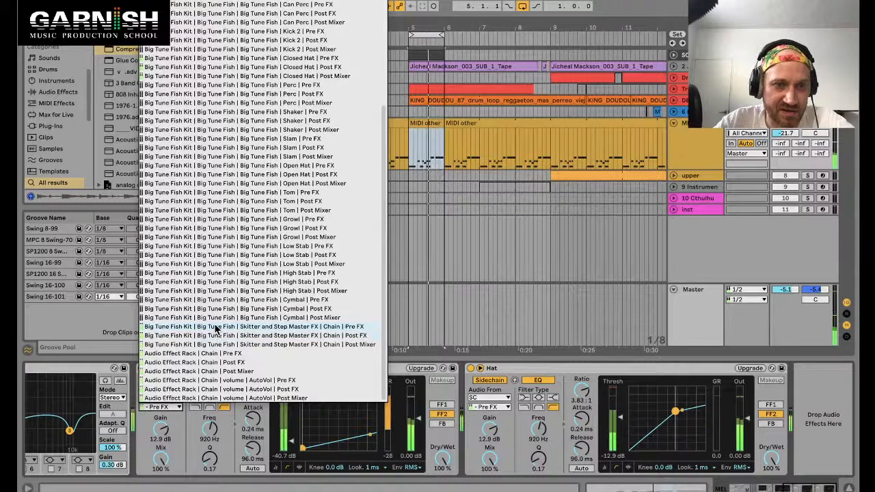
pyautogui.scroll(5, 216, 328)
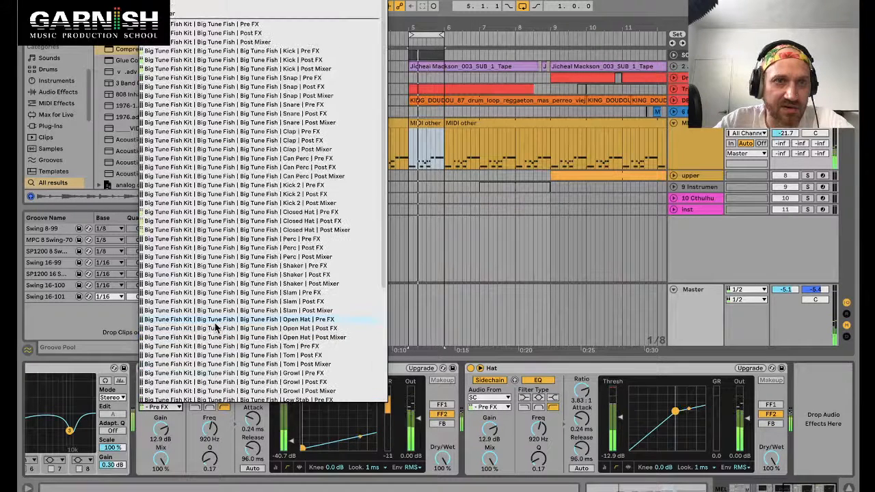
pyautogui.click(233, 69)
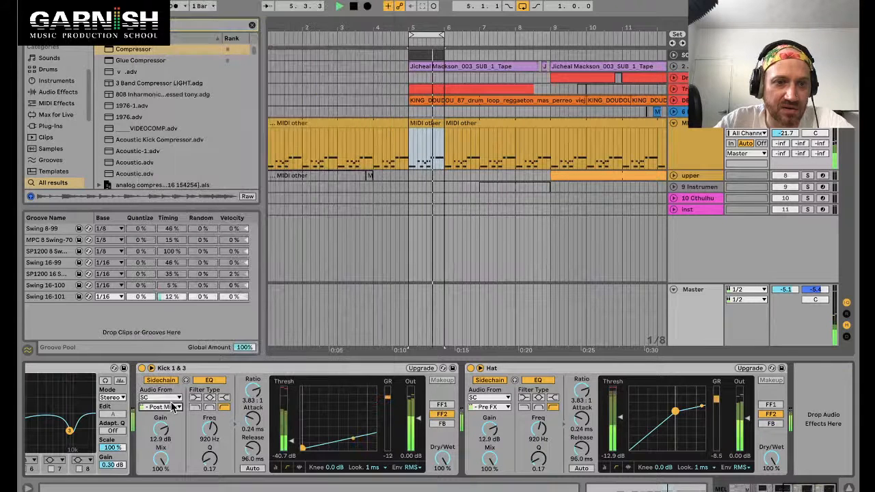
pyautogui.click(172, 407)
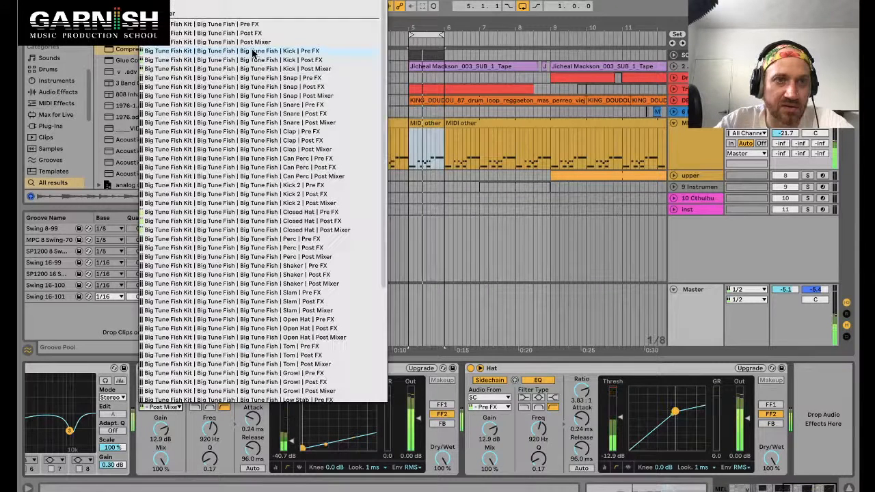
pyautogui.click(253, 53)
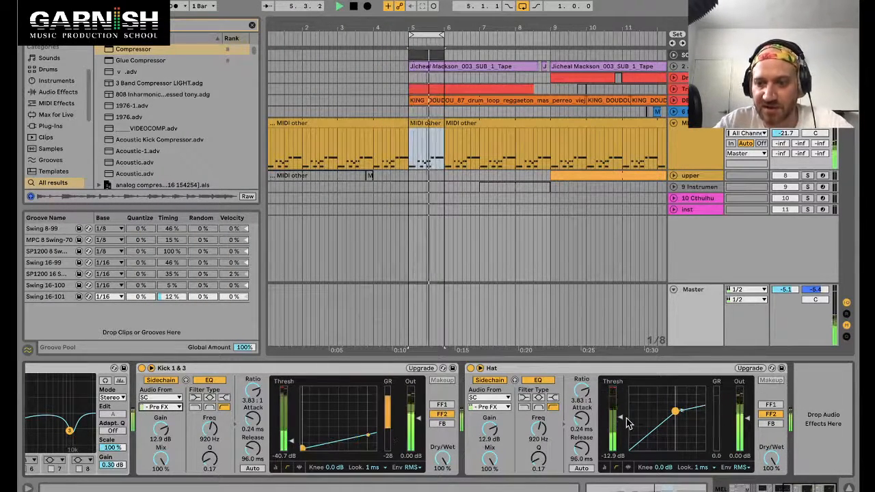
# Step: Lower the Hat compressor's threshold to about -23.7 dB and switch off its sidechain EQ
pyautogui.moveTo(676, 413); pyautogui.dragTo(664, 420)
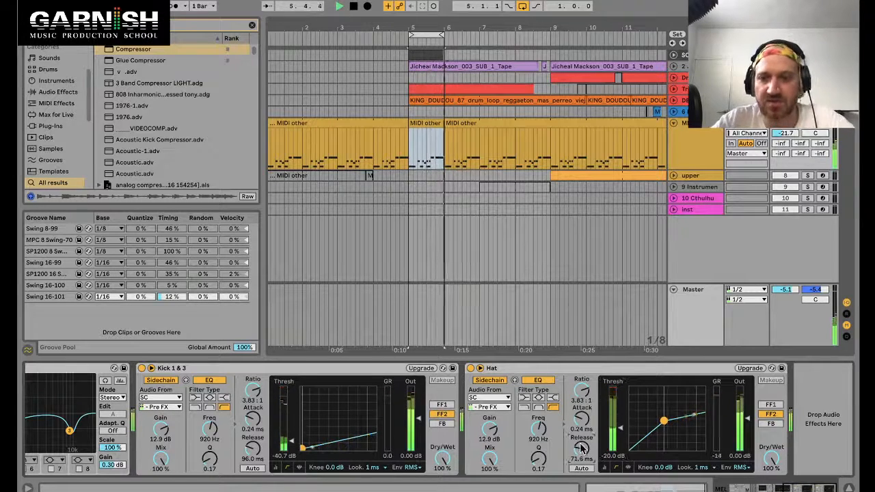
pyautogui.click(538, 381)
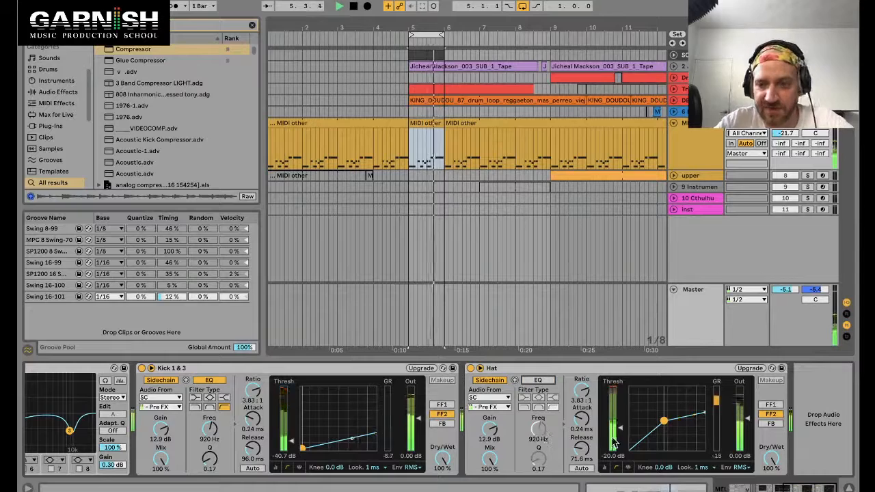
pyautogui.moveTo(663, 420); pyautogui.dragTo(658, 426)
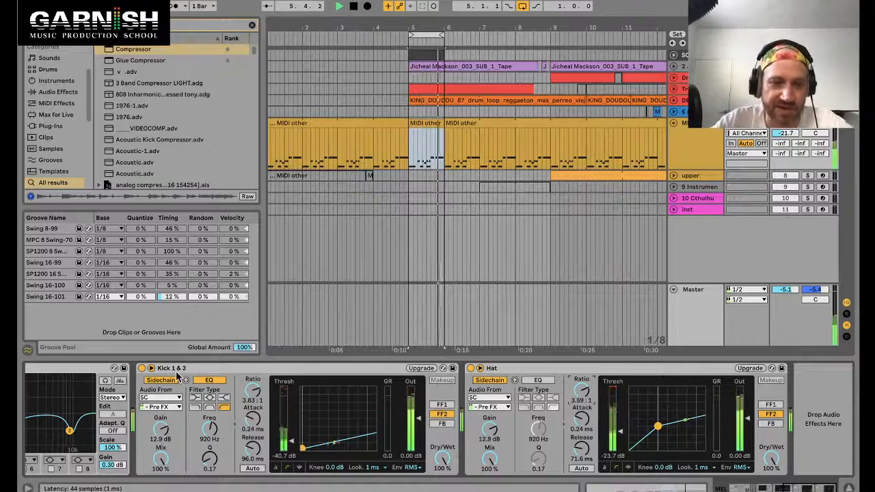
# Step: Deactivate the Kick 1 & 3 compressor and view the SC clip's notes
pyautogui.click(521, 377)
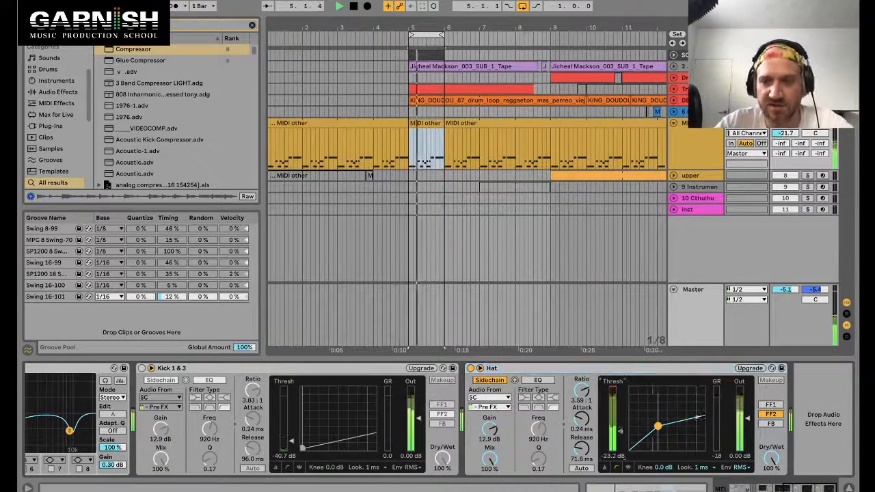
pyautogui.click(432, 56)
pyautogui.doubleClick(433, 57)
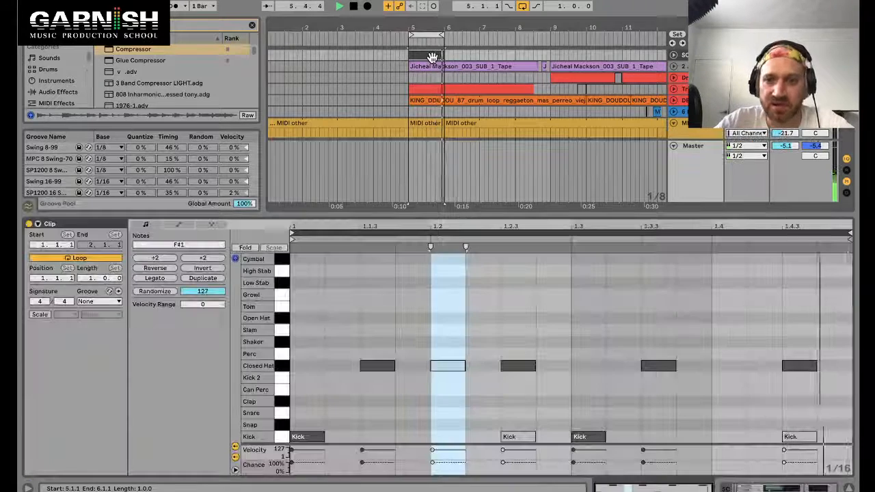
pyautogui.doubleClick(731, 366)
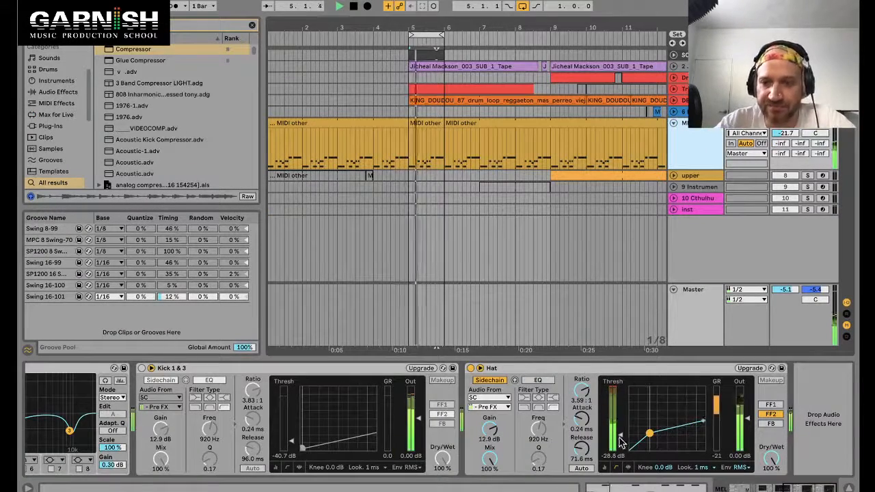
# Step: Lower the Hat compressor's threshold to about -35.1 dB
pyautogui.moveTo(621, 436); pyautogui.dragTo(584, 445)
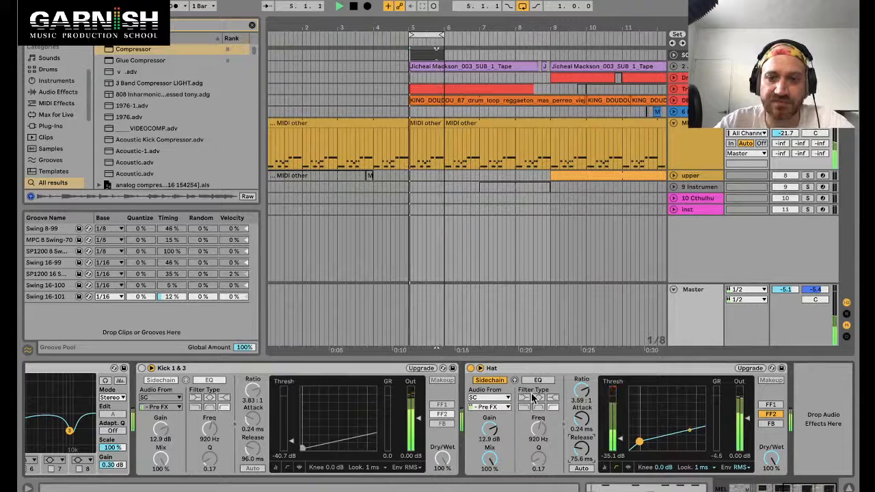
pyautogui.click(592, 87)
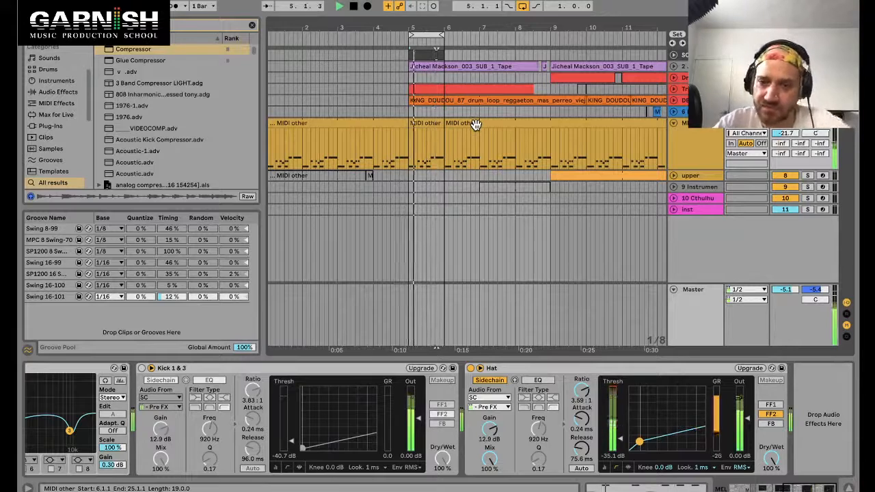
# Step: Reactivate the Kick 1 & 3 compressor and set the thresholds to about -31.2 dB (Kick 1 & 3) and -30.7 dB (Hat)
pyautogui.click(142, 368)
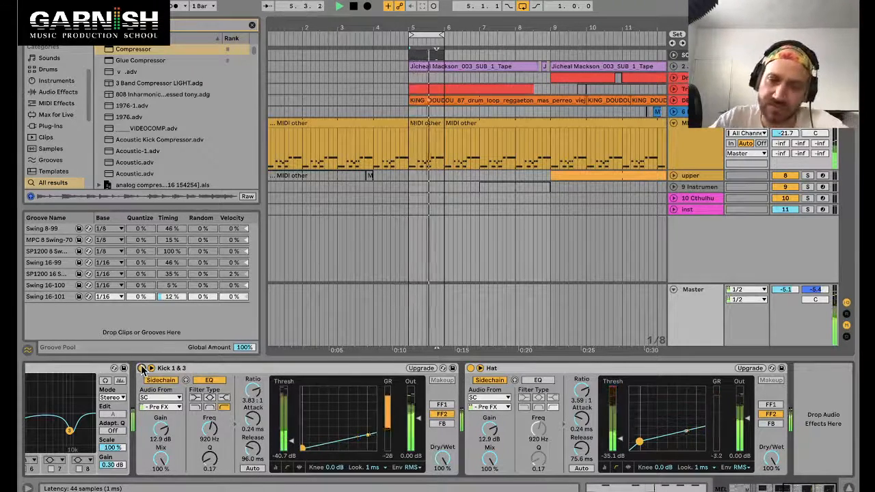
pyautogui.moveTo(290, 441); pyautogui.dragTo(291, 436)
pyautogui.moveTo(620, 439); pyautogui.dragTo(621, 435)
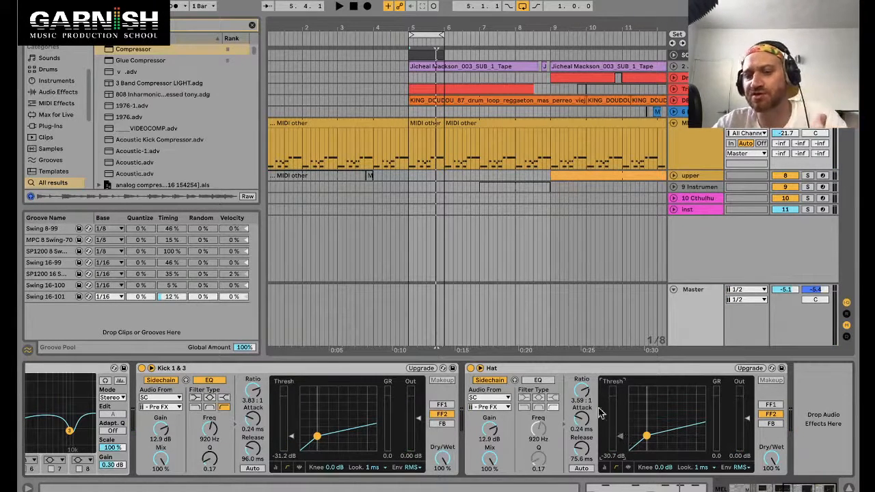
# Step: Search the browser for ott and add the OTT_Mike1 preset after the Hat compressor on the MEL track
pyautogui.click(571, 370)
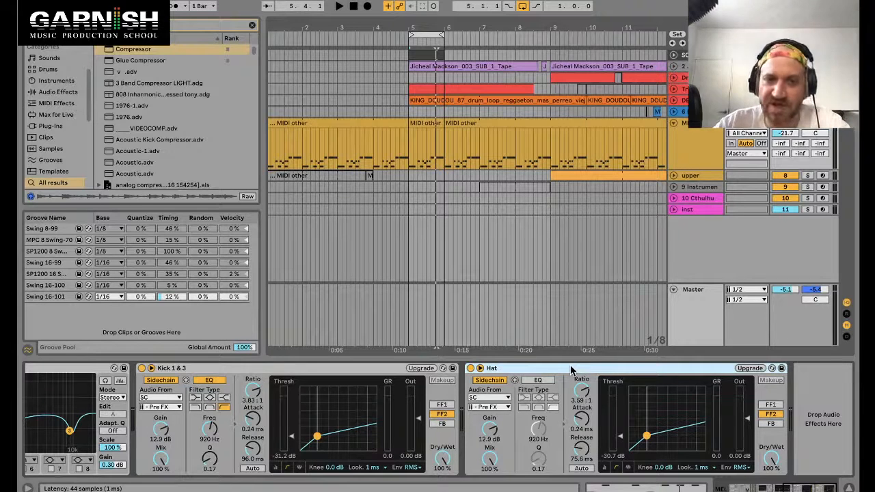
pyautogui.click(190, 140)
pyautogui.write('ott')
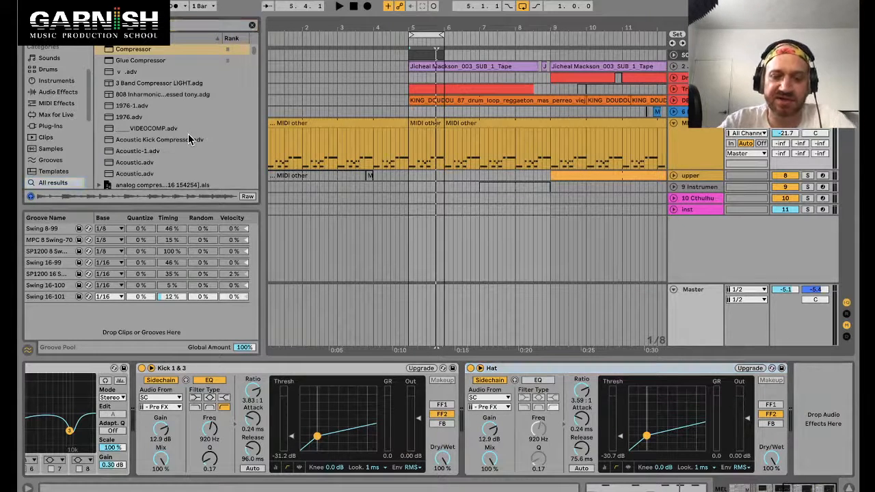
pyautogui.scroll(-1, 163, 122)
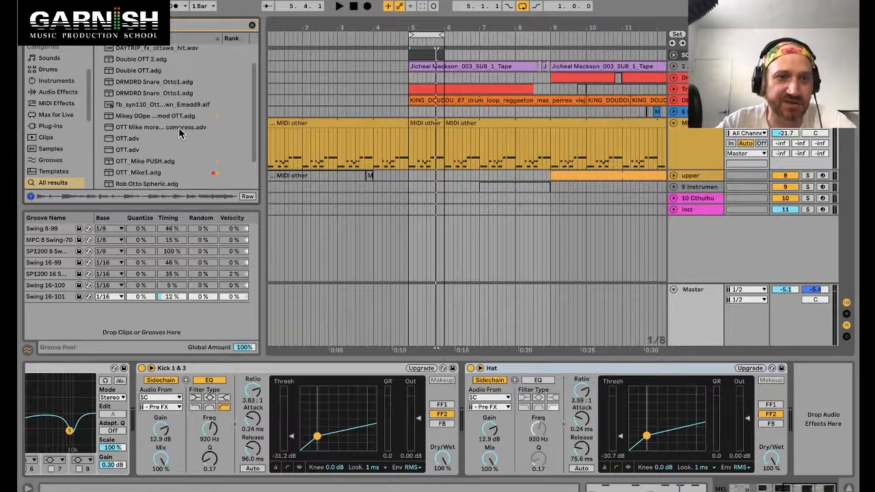
pyautogui.moveTo(151, 173); pyautogui.dragTo(785, 388)
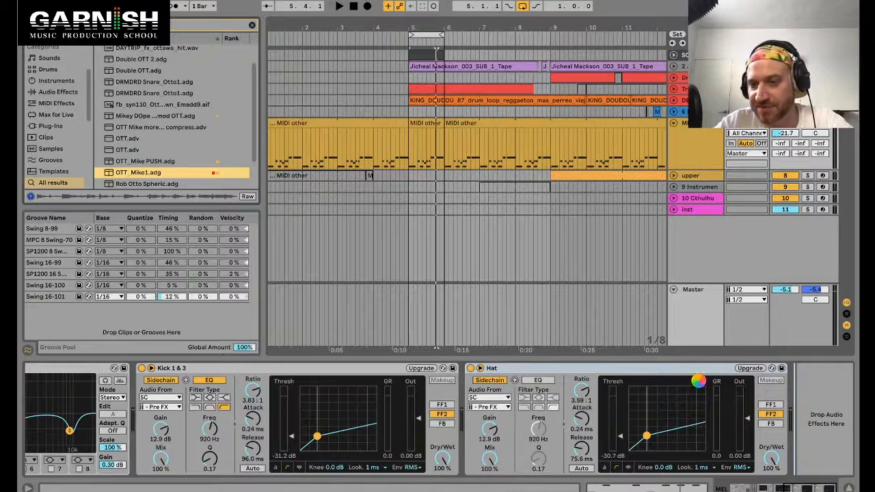
# Step: Raise the OTT's Amount and Time to 100% and play back the MEL track to hear it
pyautogui.click(658, 371)
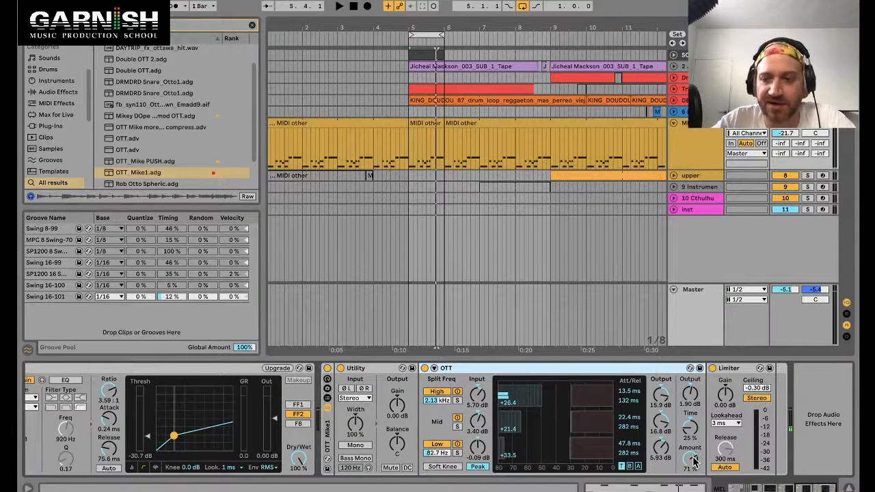
pyautogui.moveTo(693, 462)
pyautogui.mouseDown()
pyautogui.moveTo(693, 471)
pyautogui.moveTo(691, 451)
pyautogui.mouseUp()
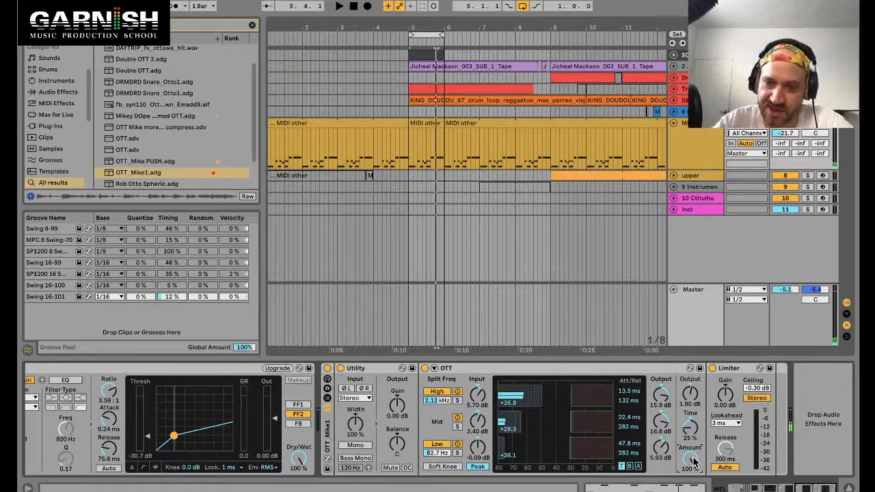
pyautogui.click(583, 372)
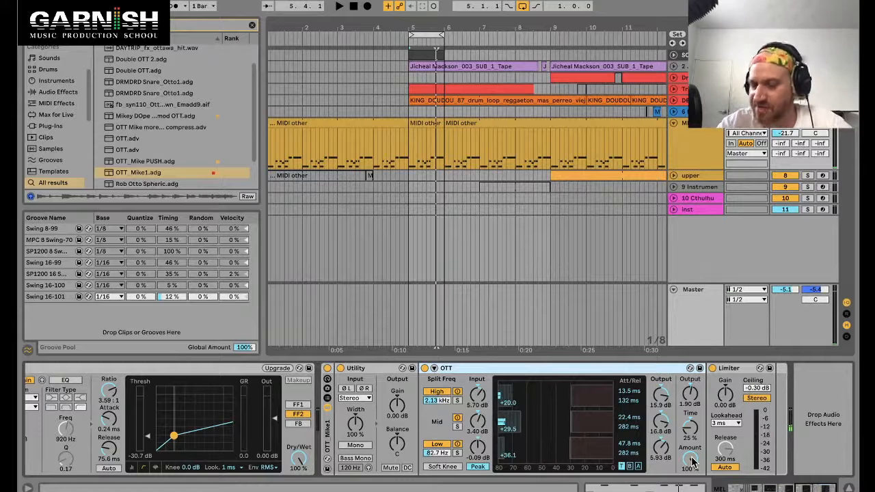
pyautogui.moveTo(690, 426); pyautogui.dragTo(690, 400)
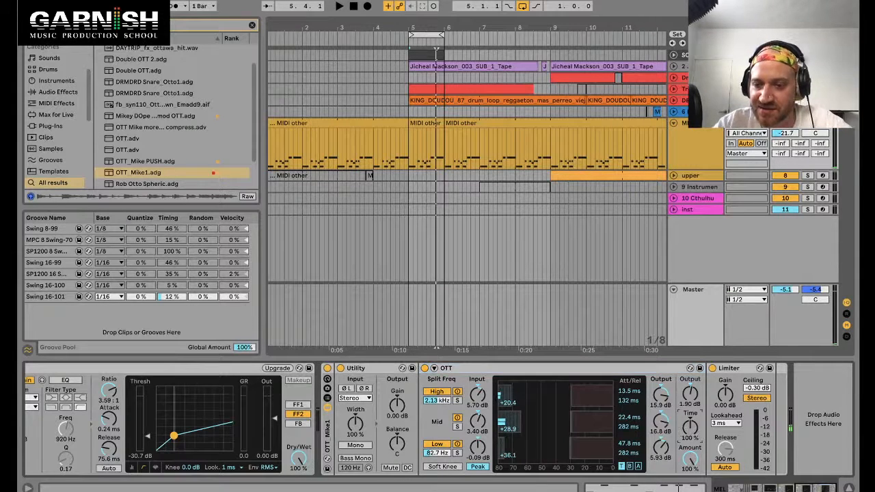
pyautogui.press('space')
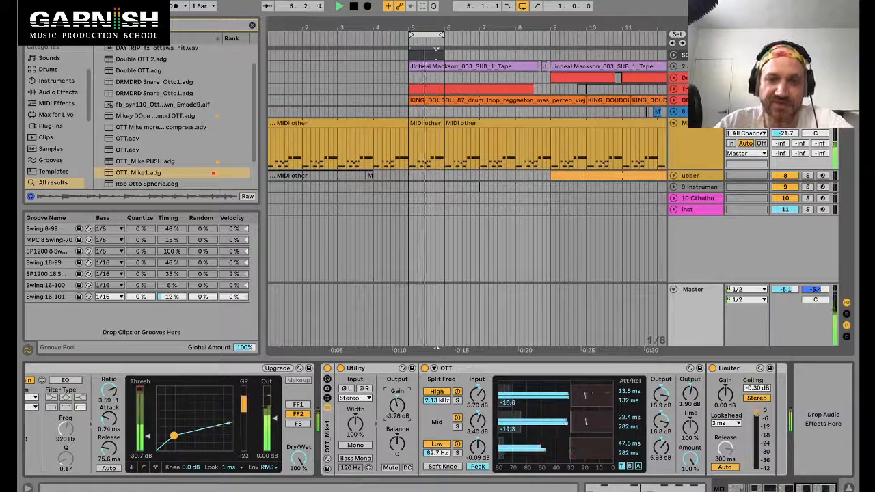
pyautogui.press('space')
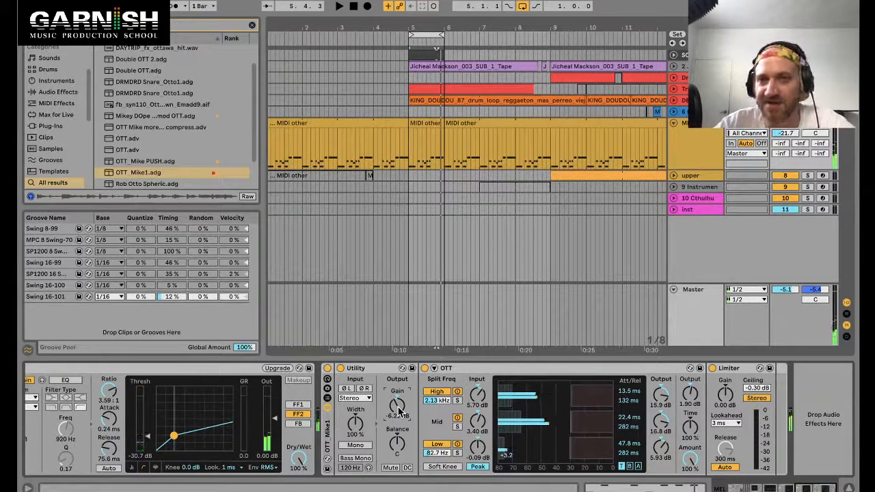
# Step: Bypass and re-enable the OTT_Mike1 rack during playback to compare the sound with and without it
pyautogui.click(328, 370)
pyautogui.press('space')
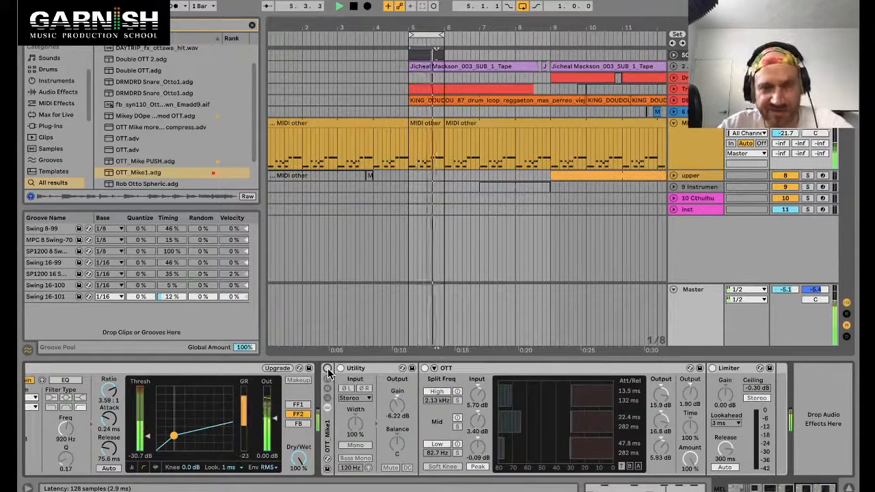
pyautogui.click(327, 369)
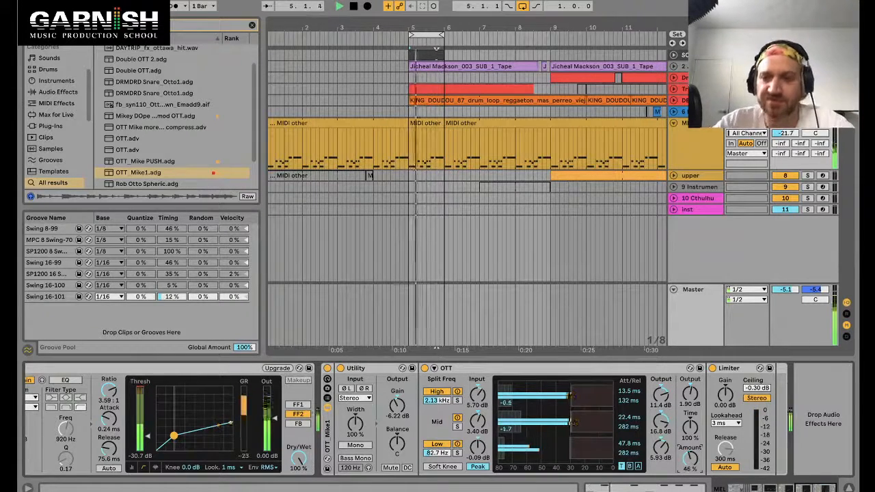
# Step: Push the OTT's Time up to 1000% and restart playback
pyautogui.moveTo(691, 392)
pyautogui.mouseDown()
pyautogui.moveTo(691, 383)
pyautogui.moveTo(690, 392)
pyautogui.mouseUp()
pyautogui.moveTo(690, 427); pyautogui.dragTo(691, 404)
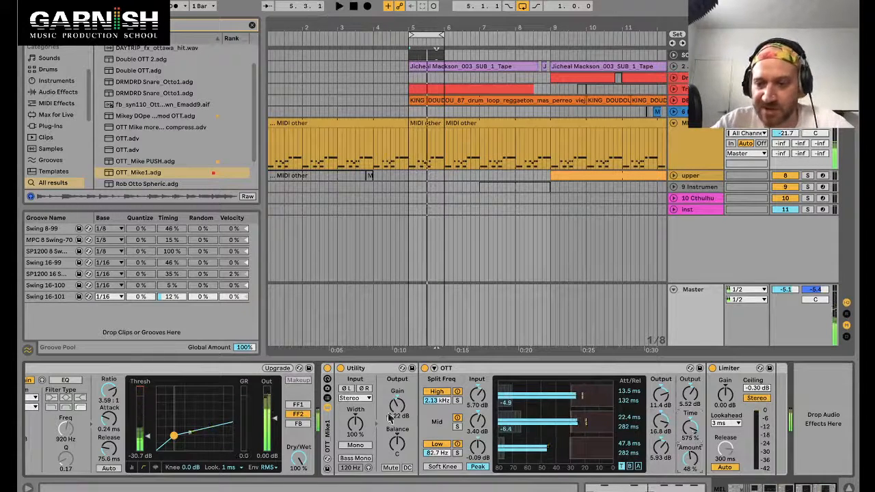
pyautogui.click(508, 368)
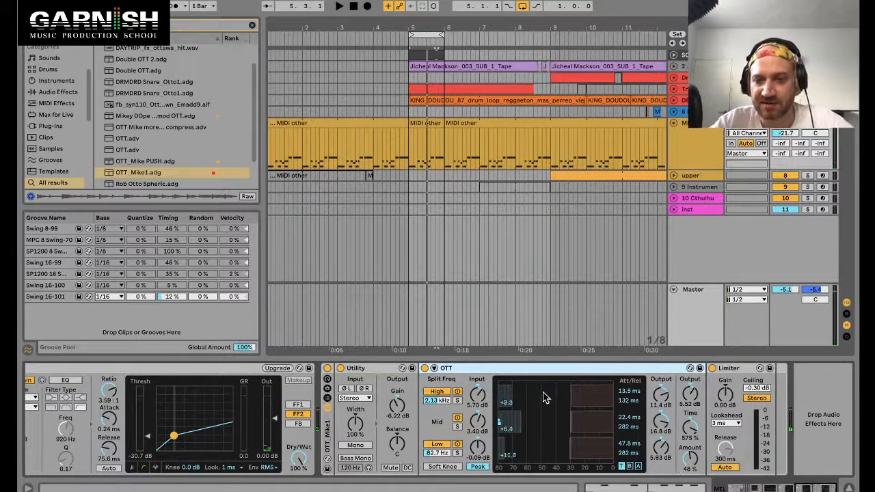
pyautogui.moveTo(690, 427); pyautogui.dragTo(690, 386)
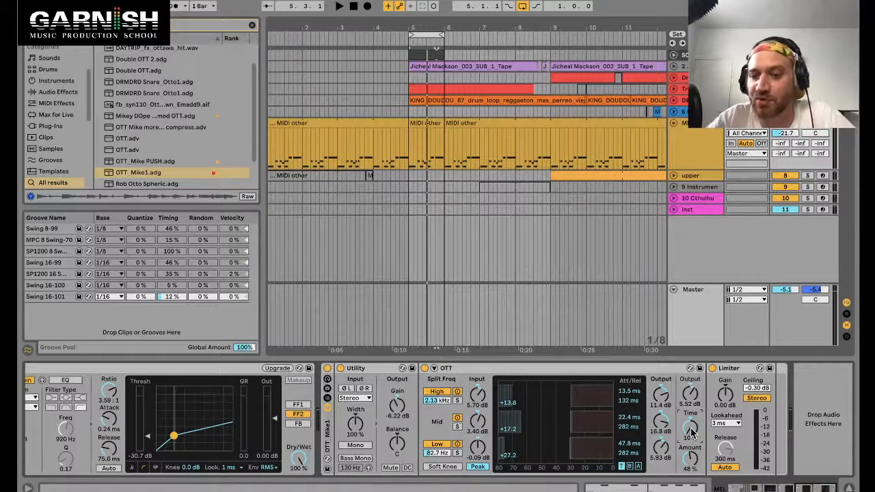
pyautogui.press('space')
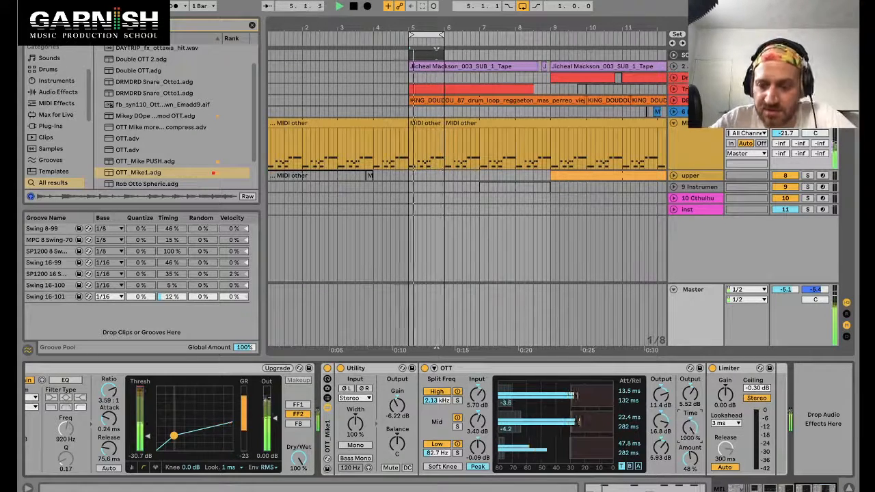
# Step: Raise the Utility gain to about 4.59 dB and set the OTT's Time to about 748%
pyautogui.moveTo(397, 408); pyautogui.dragTo(396, 393)
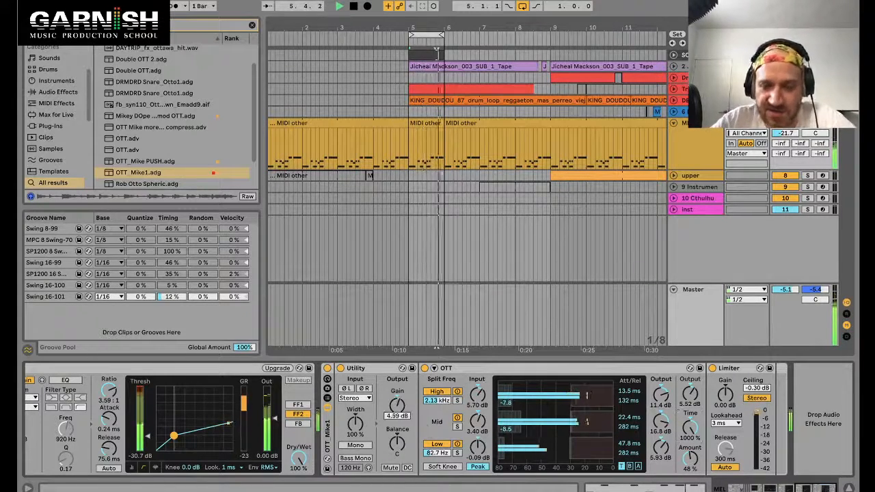
pyautogui.moveTo(691, 428); pyautogui.dragTo(696, 404)
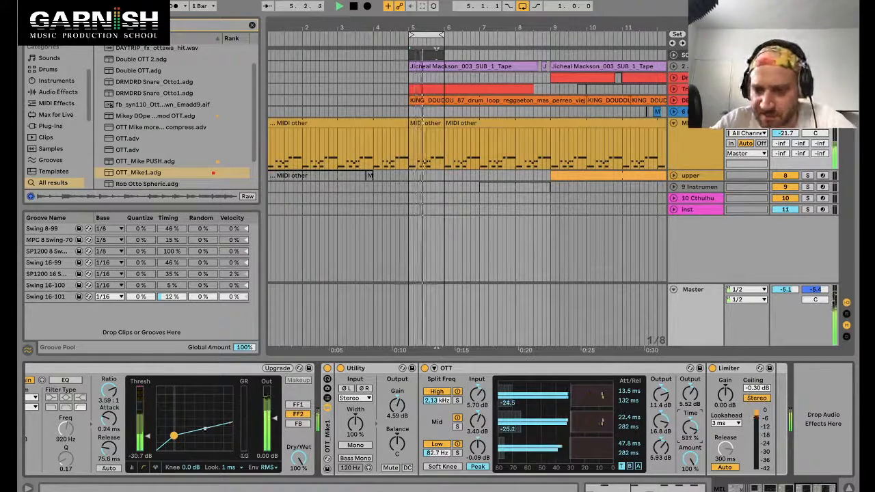
pyautogui.moveTo(690, 427); pyautogui.dragTo(691, 416)
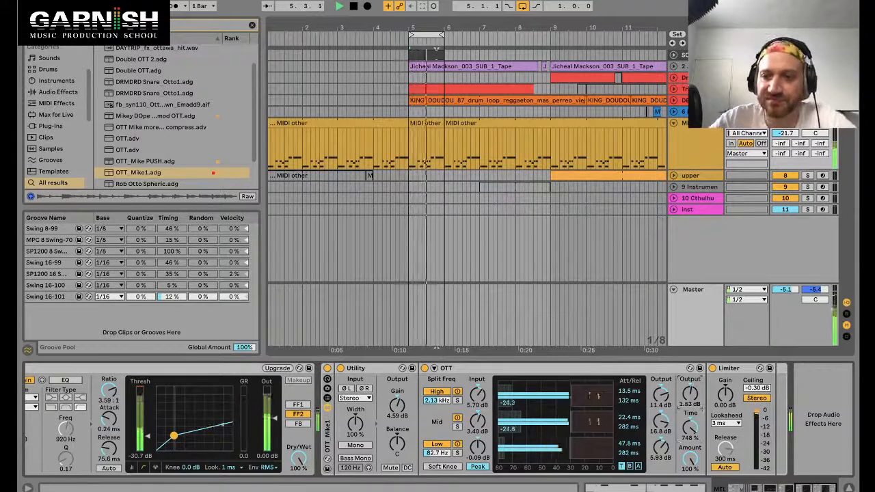
pyautogui.press('space')
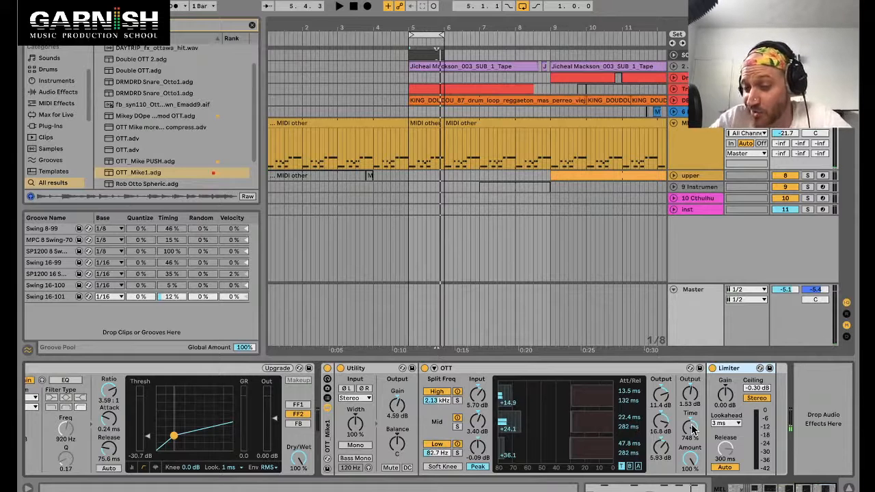
# Step: Lower the OTT's output to about 0.05 dB and the Utility gain to about 3.22 dB during playback
pyautogui.press('space')
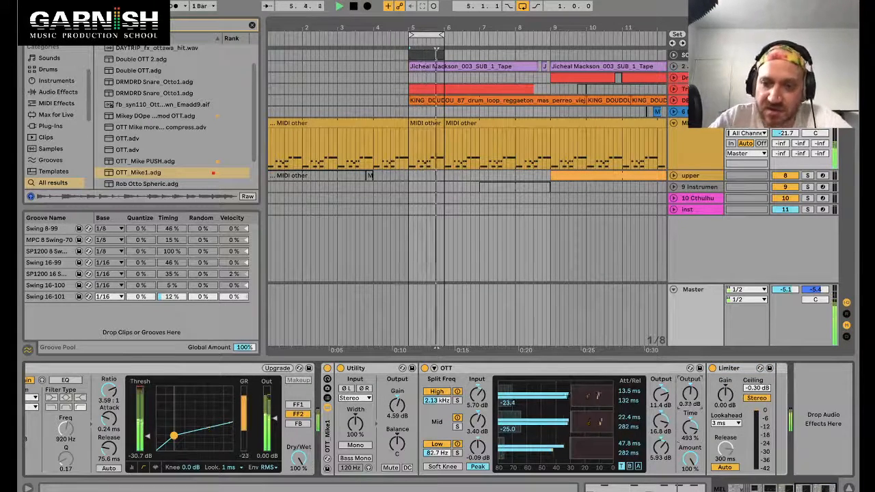
pyautogui.moveTo(690, 395); pyautogui.dragTo(690, 397)
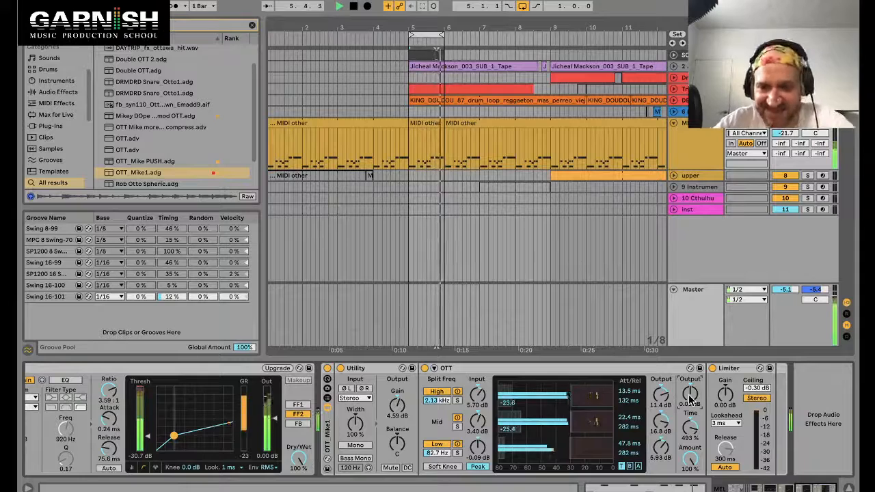
pyautogui.moveTo(397, 406); pyautogui.dragTo(397, 410)
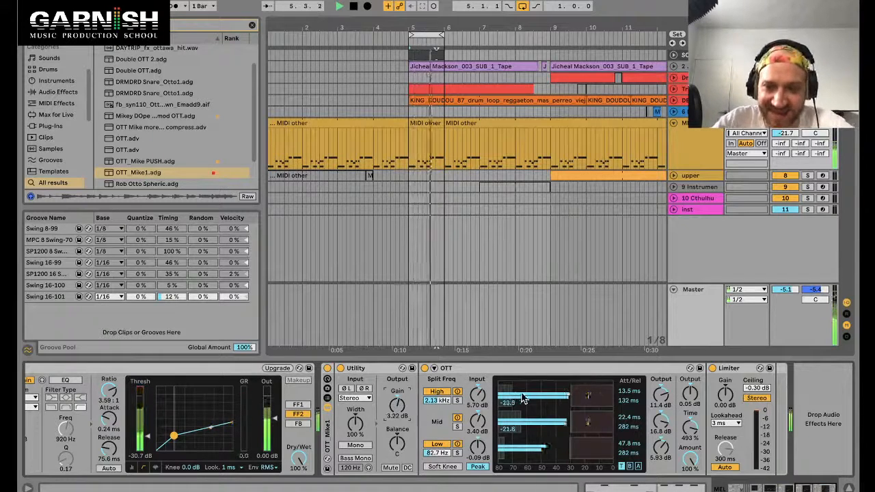
# Step: Lower the OTT's low-band output to about -8.97 dB and set the split frequencies to 192 Hz and 2.75 kHz
pyautogui.moveTo(662, 421); pyautogui.dragTo(662, 468)
pyautogui.moveTo(664, 421); pyautogui.dragTo(664, 422)
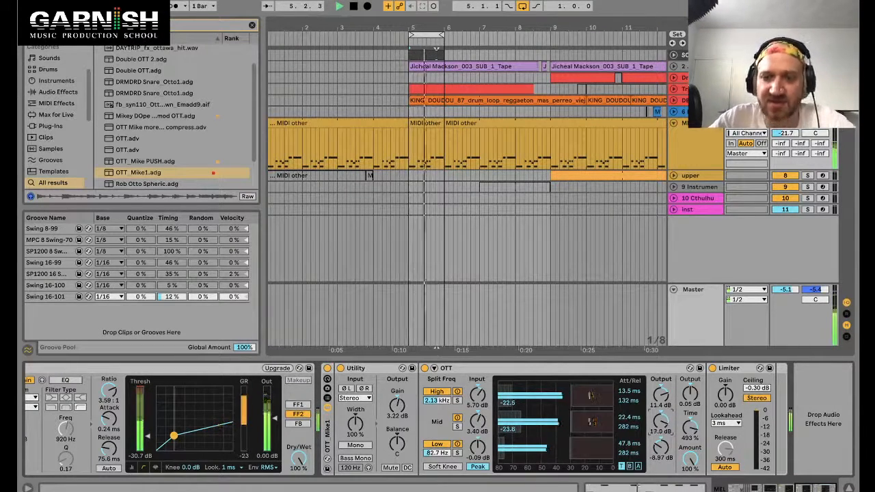
pyautogui.moveTo(446, 453); pyautogui.dragTo(447, 443)
pyautogui.moveTo(437, 401)
pyautogui.mouseDown()
pyautogui.moveTo(438, 387)
pyautogui.moveTo(437, 398)
pyautogui.mouseUp()
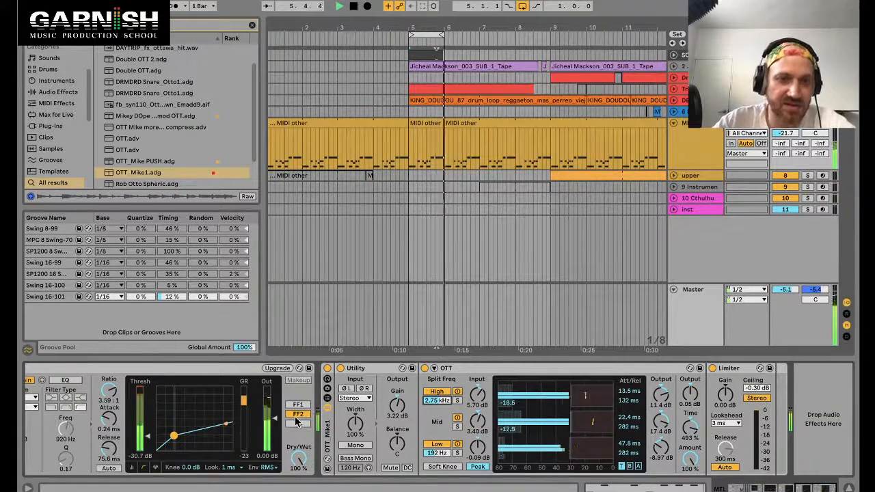
# Step: Lower the Hat compressor's threshold to about -33.9 dB while the track plays
pyautogui.hscroll(-10, 297, 422)
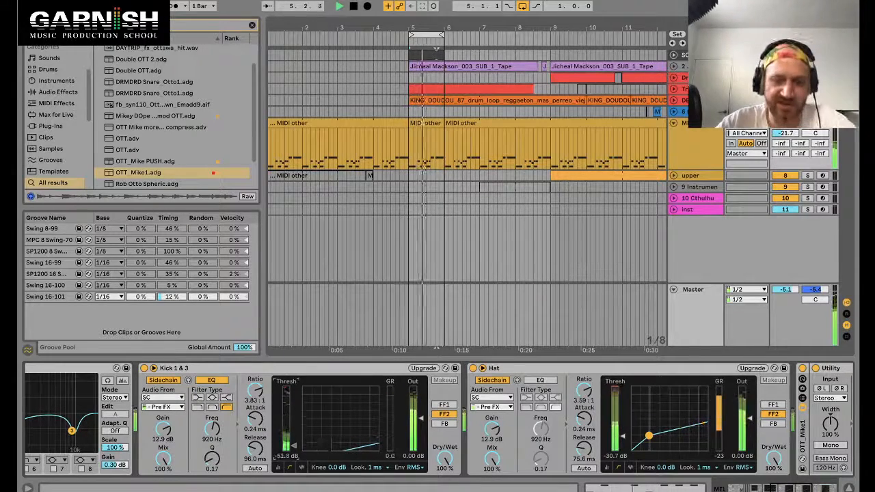
pyautogui.press('space')
pyautogui.hscroll(10, 478, 411)
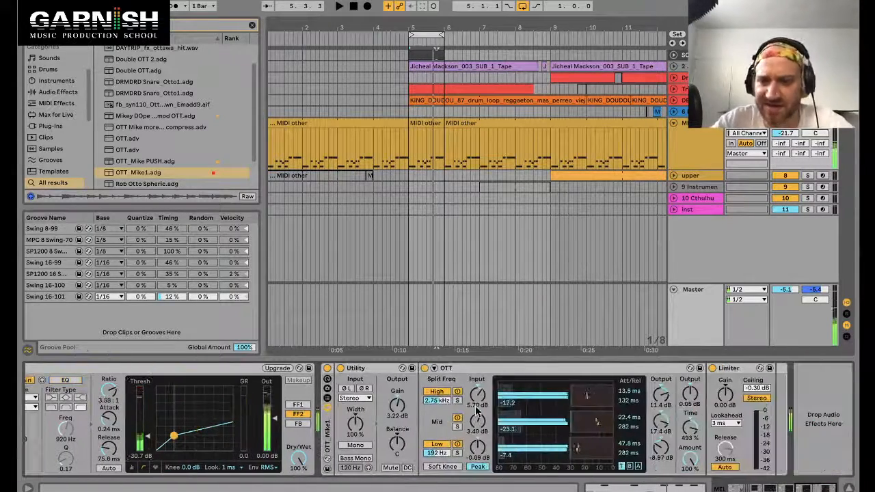
pyautogui.hscroll(-10, 478, 411)
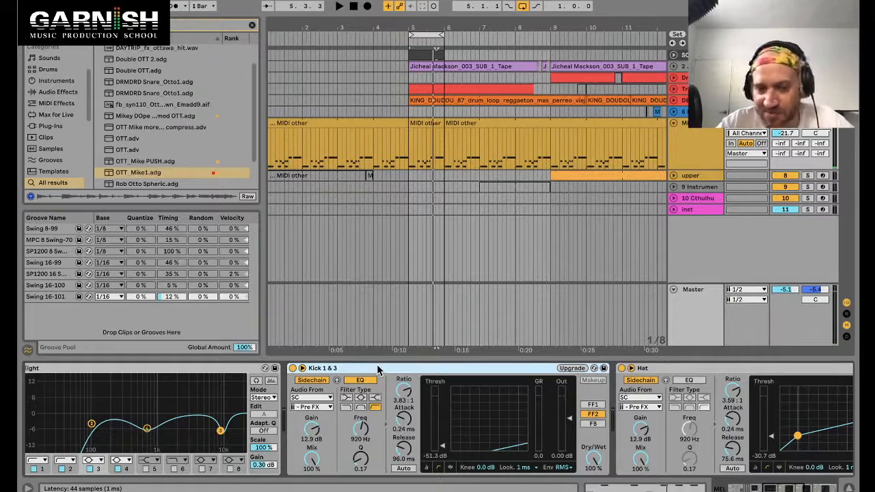
pyautogui.hscroll(4, 470, 375)
pyautogui.click(501, 371)
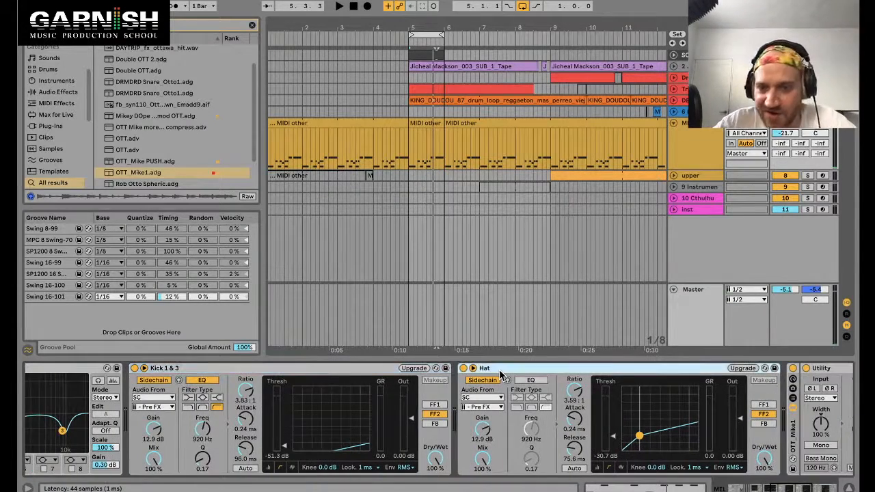
pyautogui.hscroll(5, 500, 371)
pyautogui.hscroll(6, 500, 374)
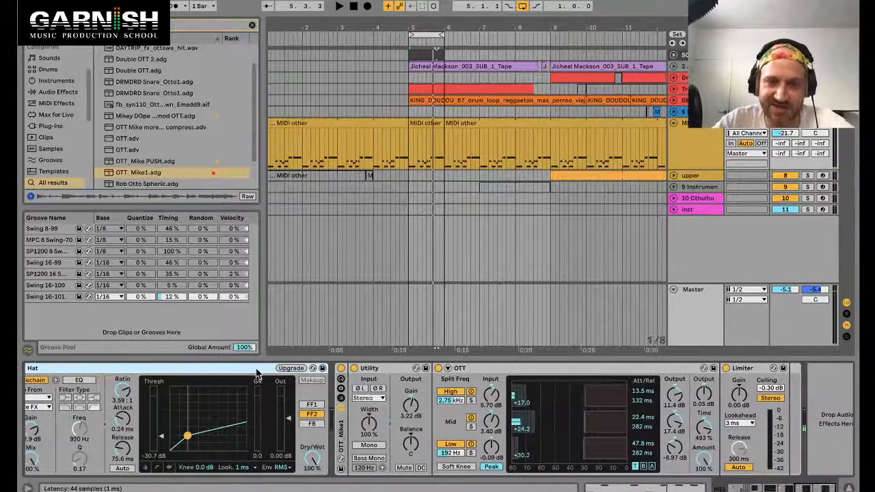
pyautogui.press('space')
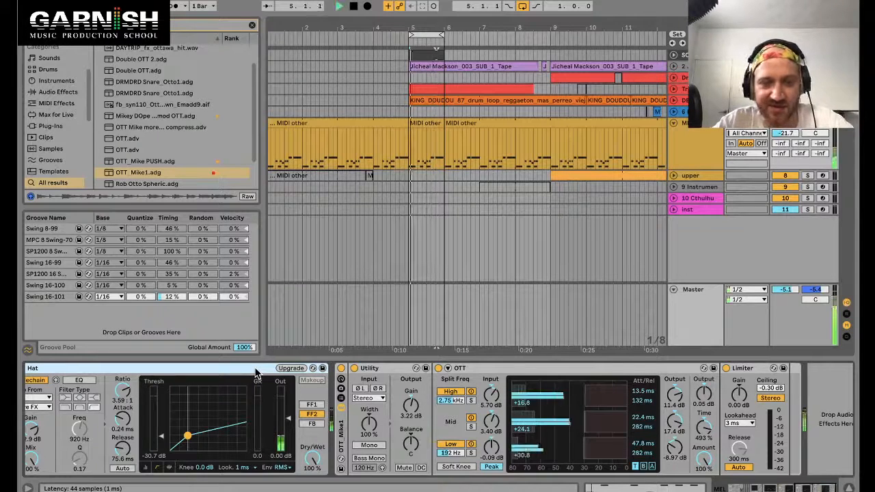
pyautogui.moveTo(161, 437); pyautogui.dragTo(162, 439)
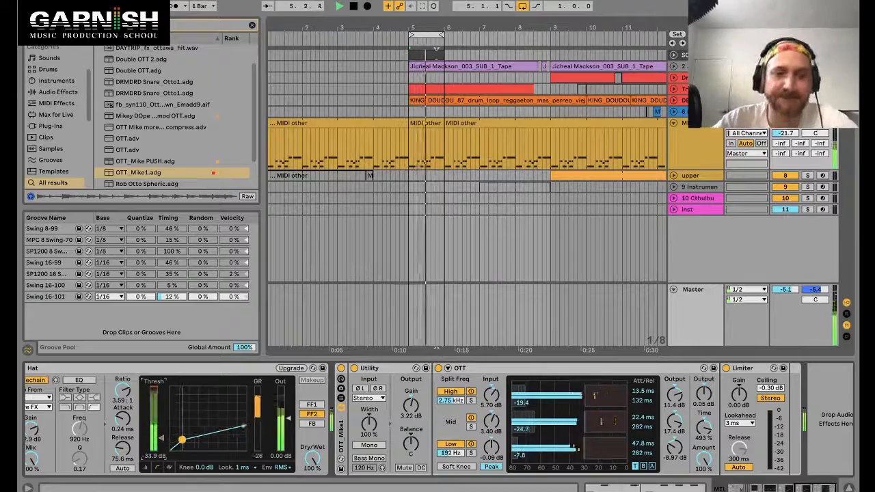
# Step: Review the Kick 1 & 3, Hat and OTT devices in the MEL chain during playback
pyautogui.hscroll(-5, 161, 442)
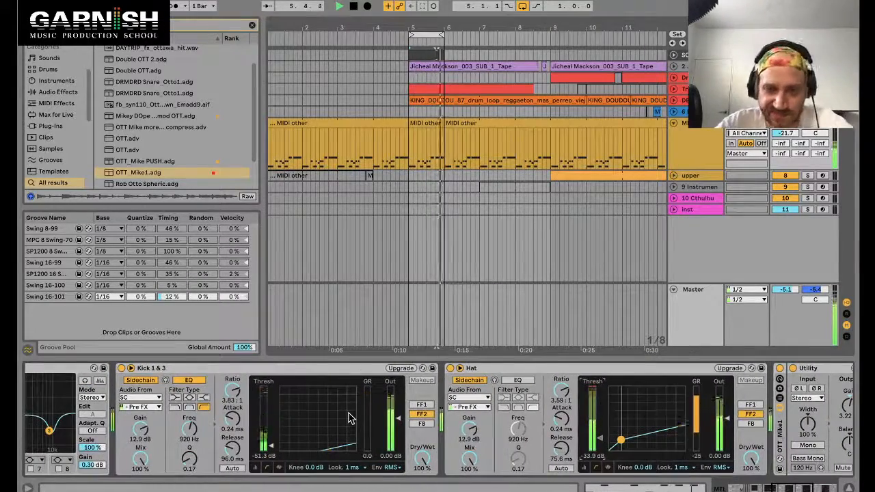
pyautogui.hscroll(6, 352, 419)
pyautogui.hscroll(1, 352, 419)
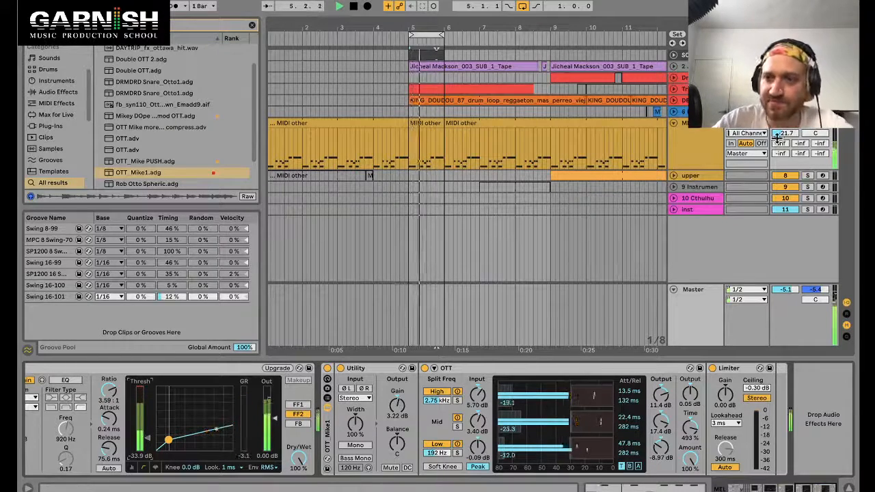
pyautogui.press('space')
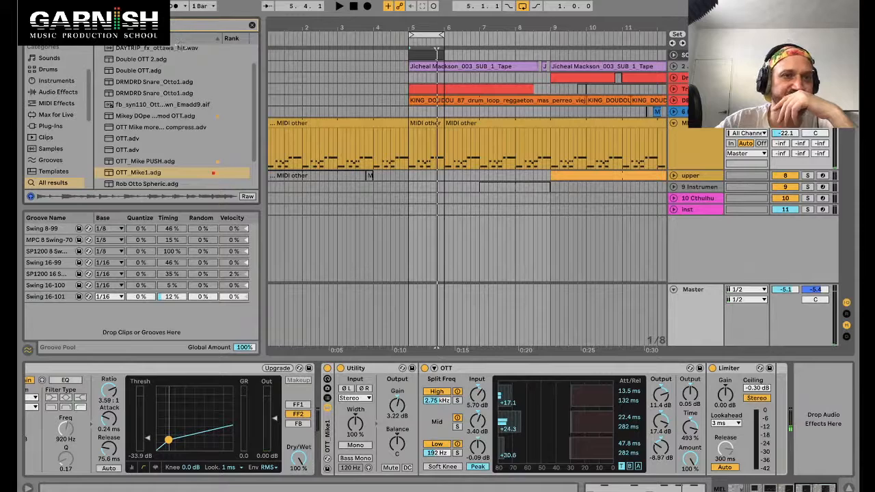
pyautogui.hscroll(-5, 226, 377)
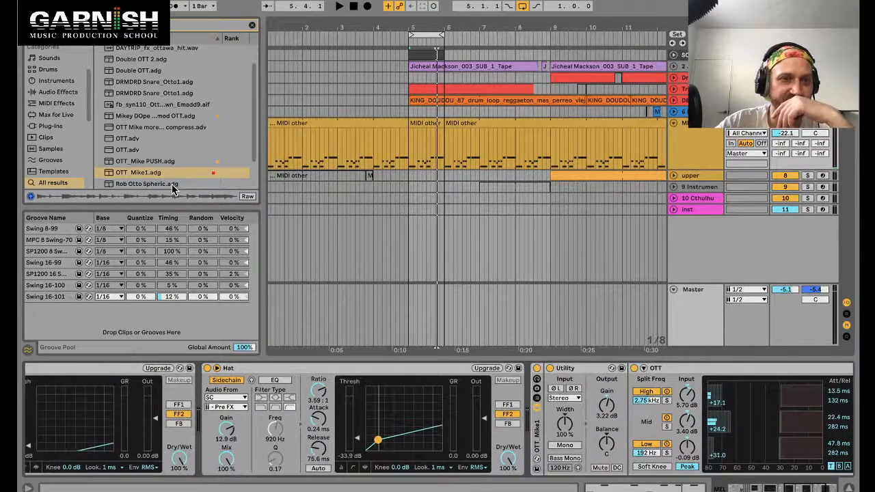
pyautogui.scroll(2, 164, 99)
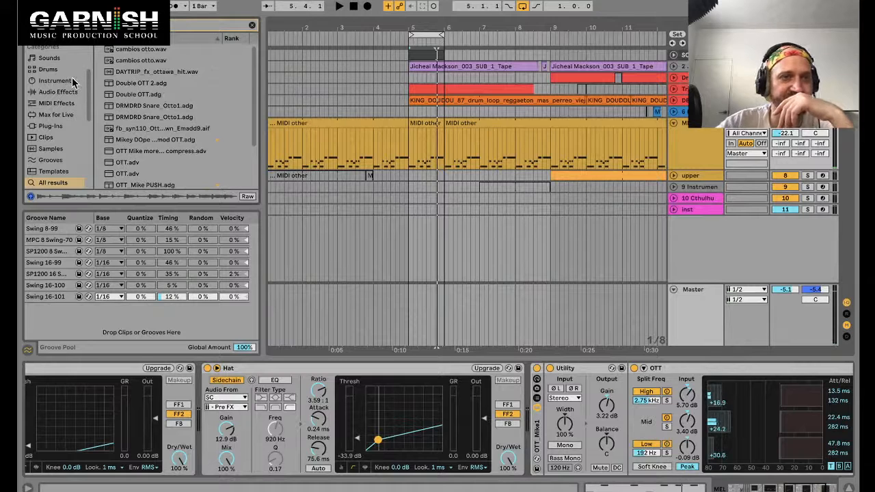
pyautogui.scroll(-5, 73, 82)
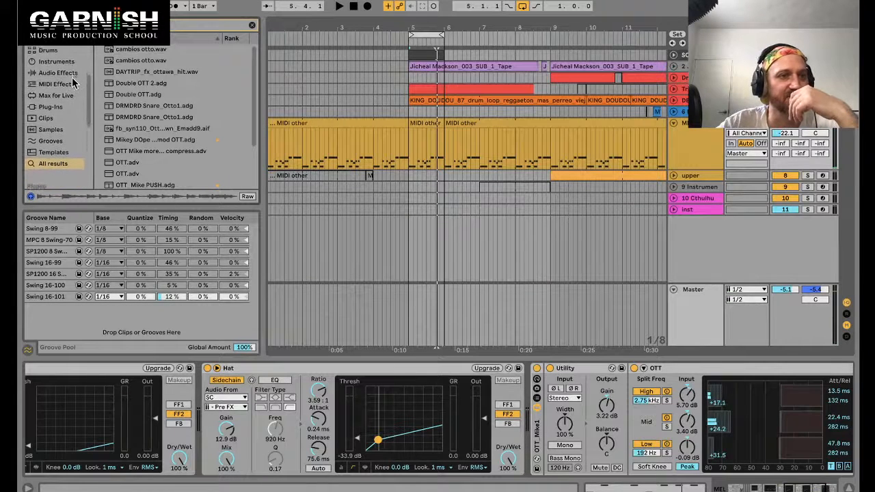
pyautogui.scroll(-4, 73, 82)
pyautogui.scroll(8, 73, 82)
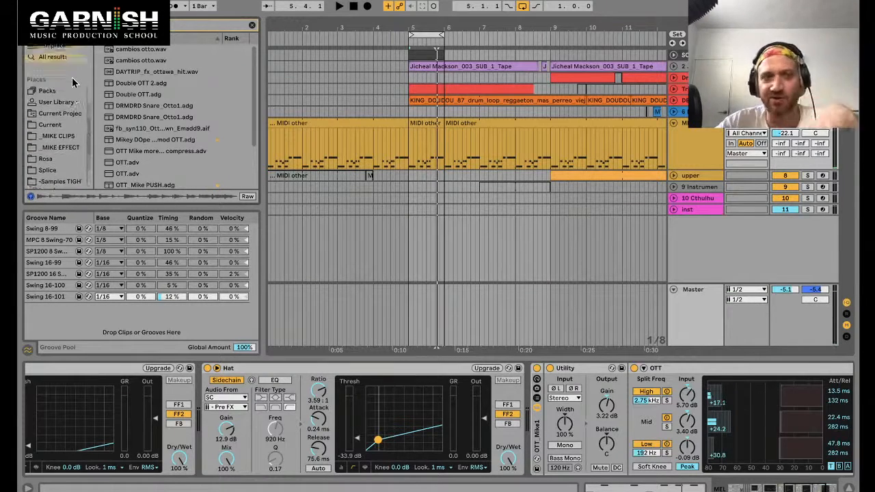
# Step: Search the browser for "gate" and insert the Gate device after the Hat compressor in the MEL chain
pyautogui.scroll(5, 73, 82)
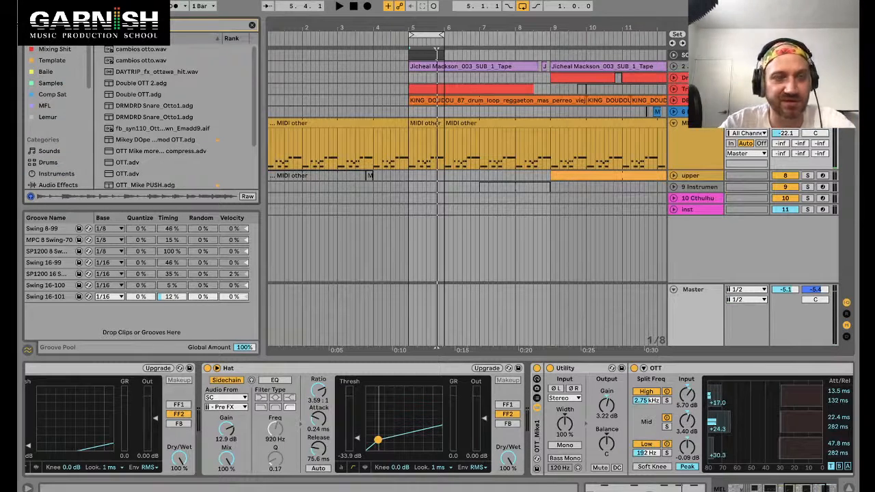
pyautogui.hotkey('ctrl', 'f')
pyautogui.write('gate')
pyautogui.click(121, 50)
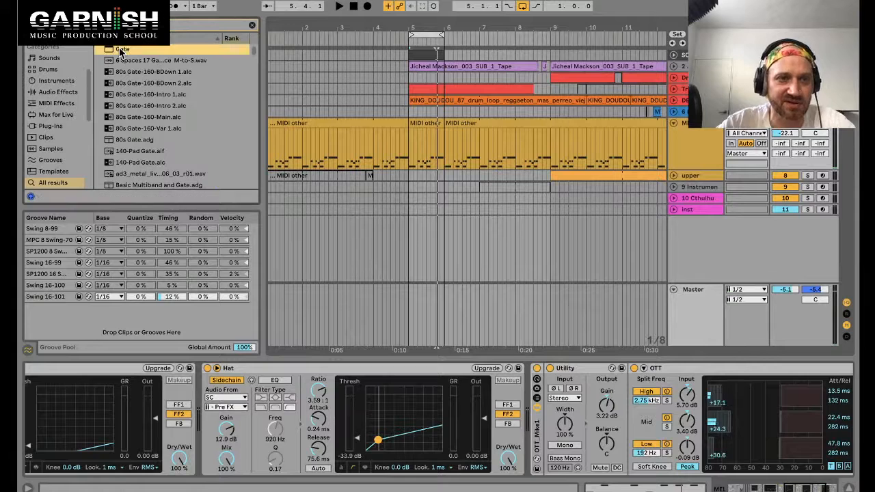
pyautogui.moveTo(121, 52); pyautogui.dragTo(529, 449)
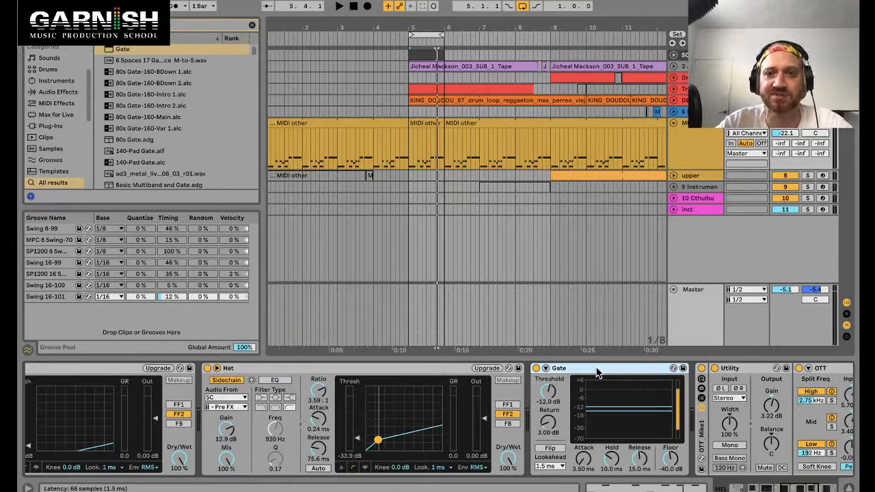
# Step: Move the Gate device onto the KING_DOUDOU drum loop track's device chain
pyautogui.moveTo(506, 179); pyautogui.dragTo(415, 89)
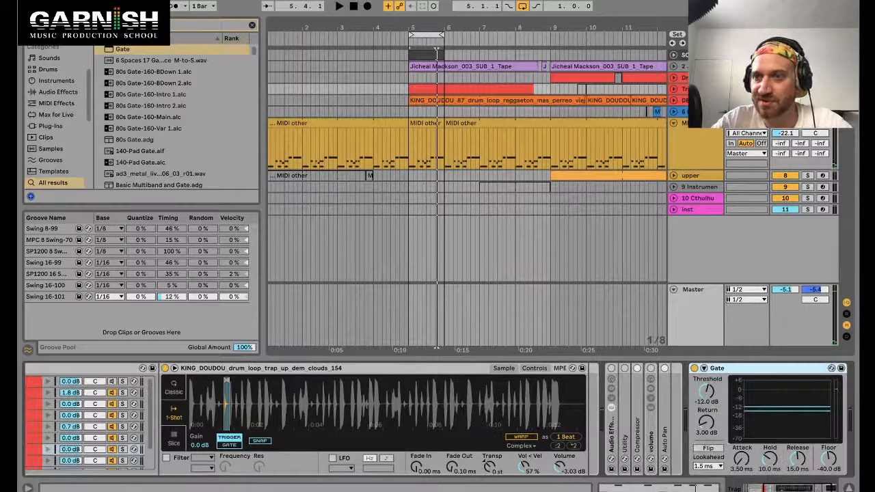
pyautogui.hscroll(3, 725, 410)
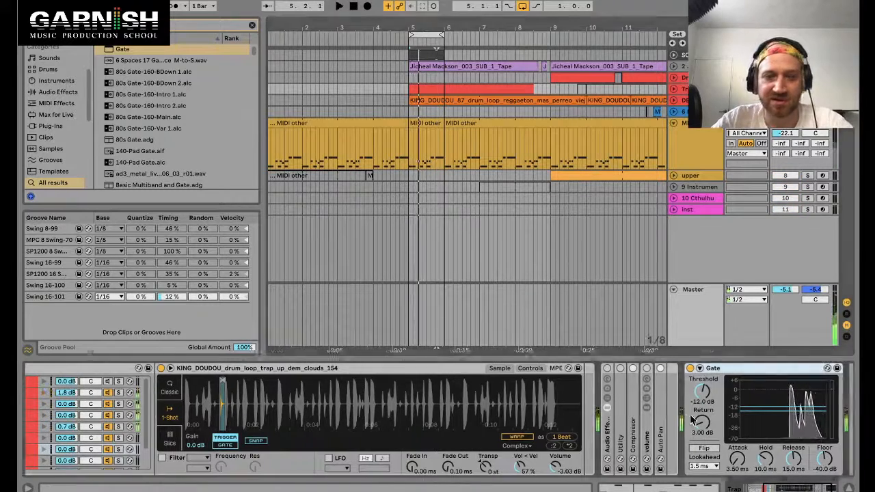
pyautogui.hscroll(-8, 684, 396)
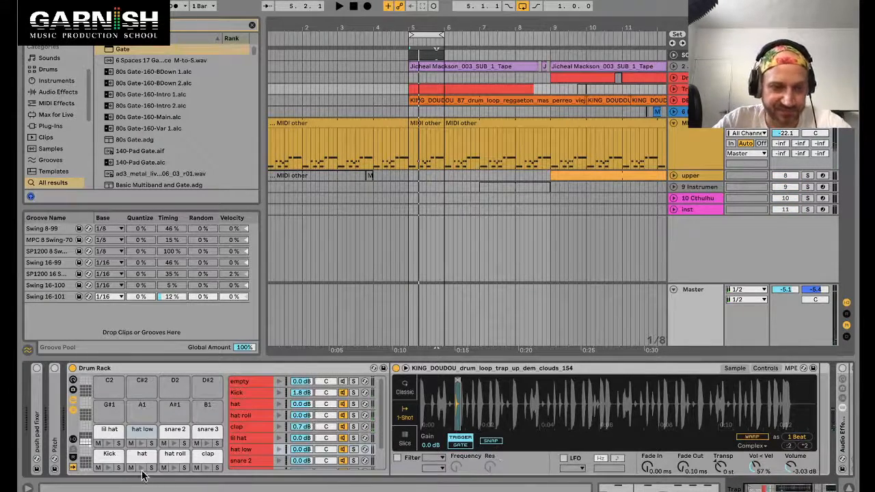
pyautogui.hscroll(8, 436, 438)
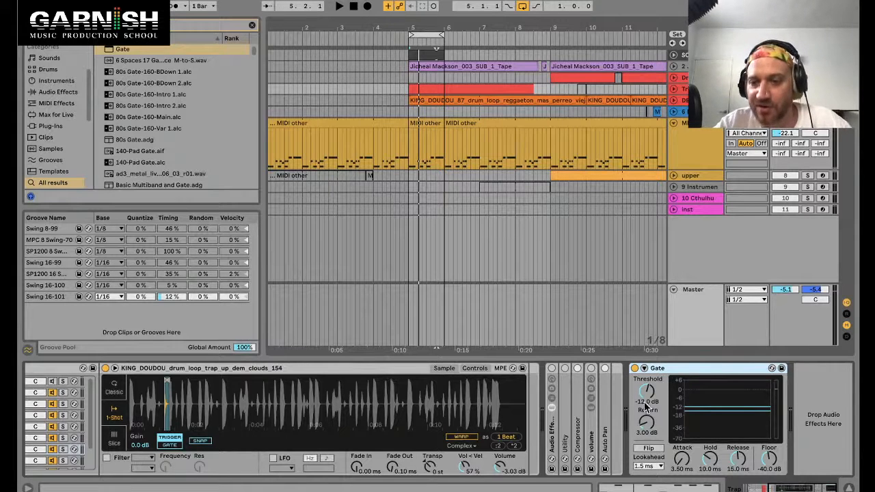
# Step: Set the Gate's floor to -inf dB and raise its threshold to about -10 dB
pyautogui.moveTo(769, 462)
pyautogui.mouseDown()
pyautogui.moveTo(769, 437)
pyautogui.moveTo(769, 465)
pyautogui.mouseUp()
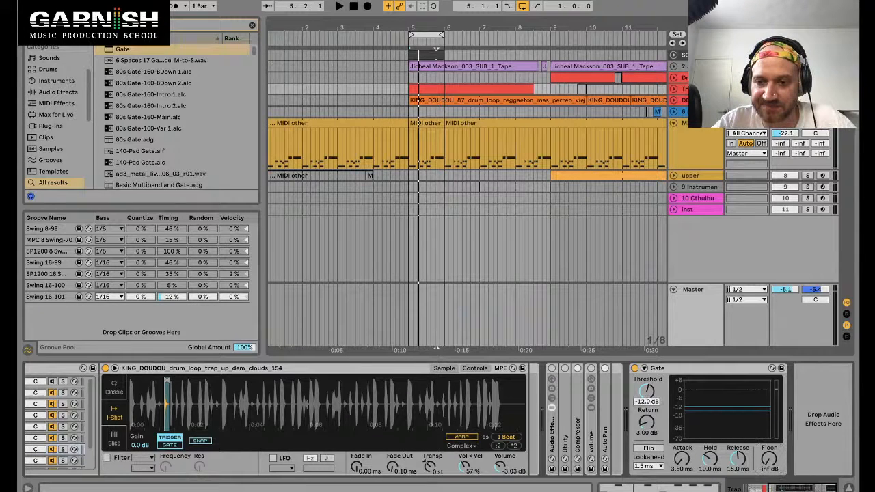
pyautogui.moveTo(647, 406); pyautogui.dragTo(647, 404)
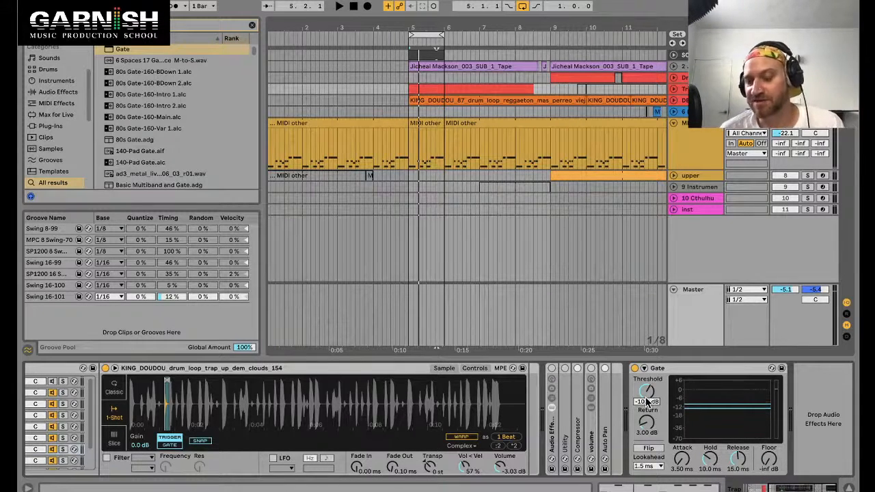
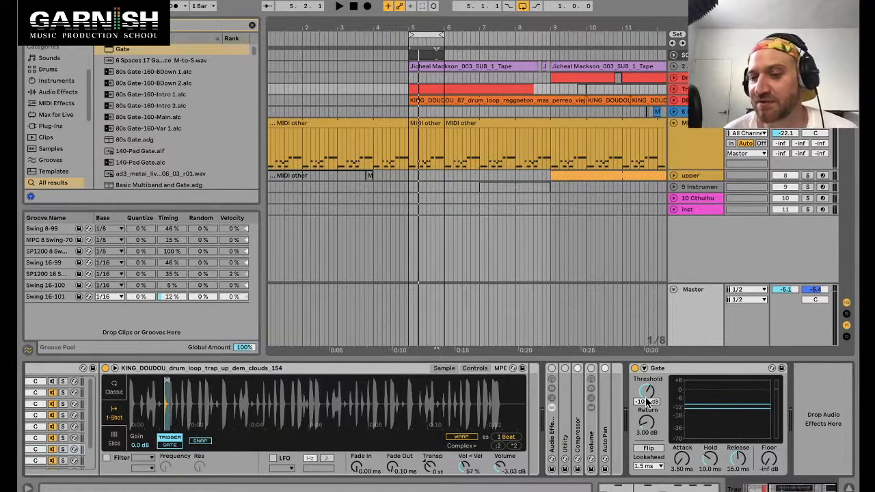
# Step: Switch to the livestream chat in the browser and return to the Live session
pyautogui.moveTo(648, 402); pyautogui.dragTo(651, 392)
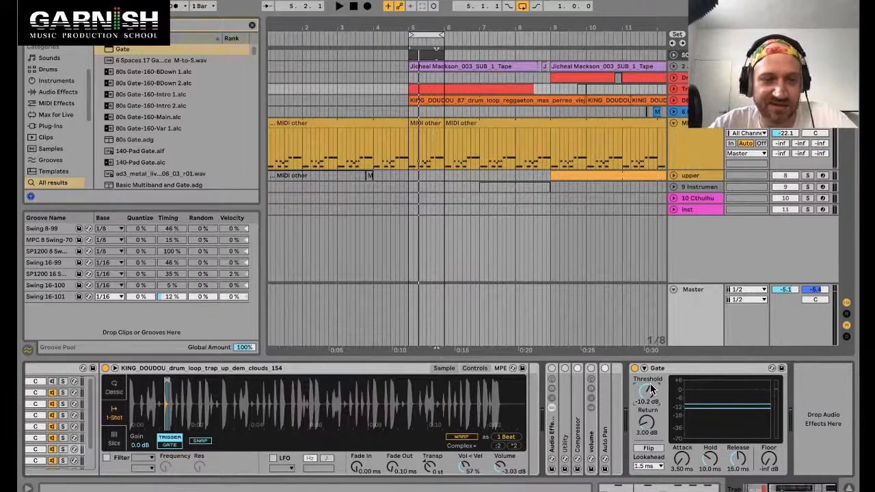
pyautogui.click(674, 370)
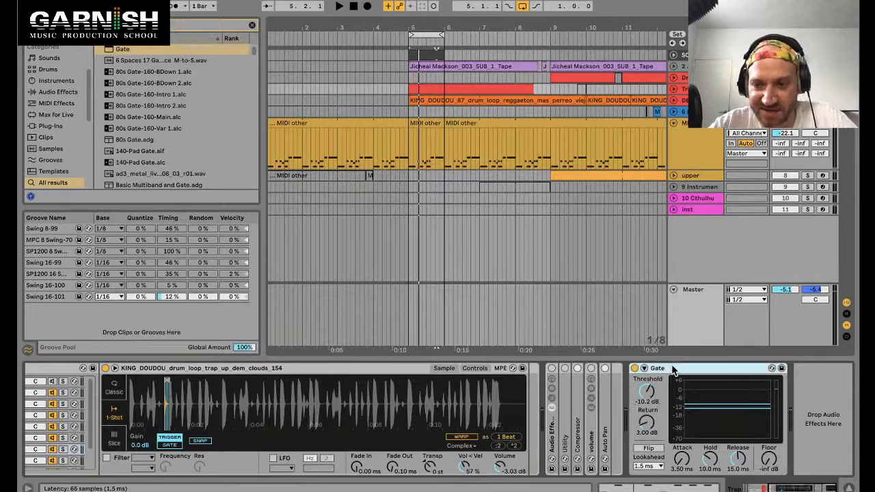
pyautogui.press('super+Tab')
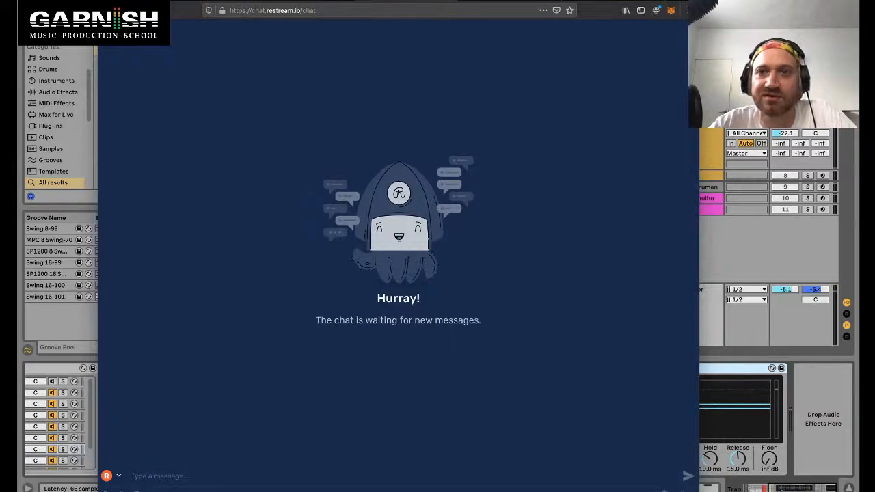
pyautogui.click(600, 2)
pyautogui.press('super+Tab')
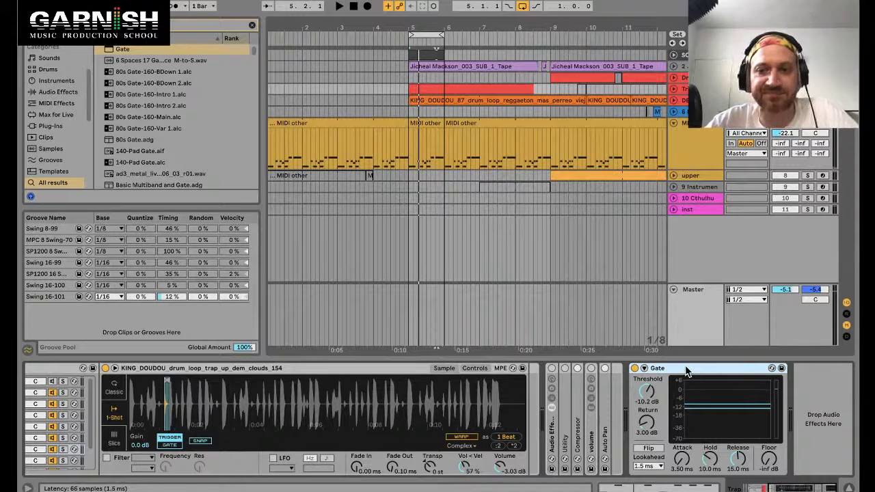
# Step: Play the drum loop and raise the Gate's threshold to about -0.16 dB
pyautogui.click(285, 370)
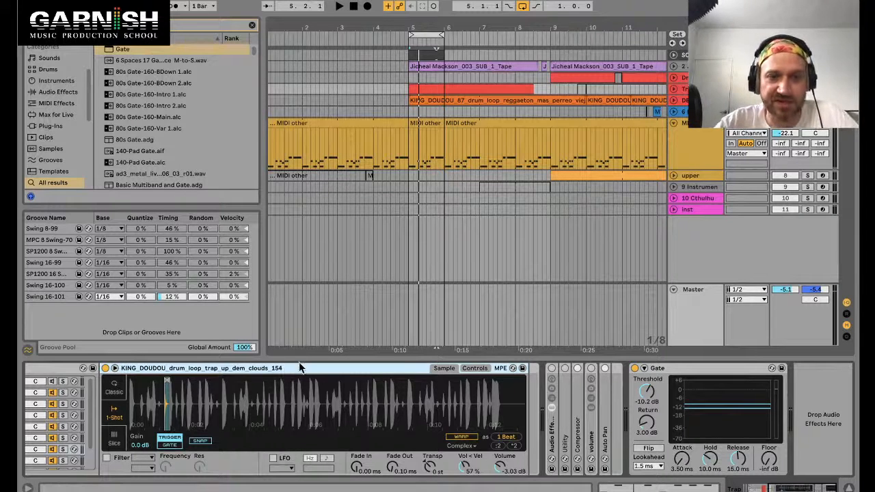
pyautogui.click(688, 369)
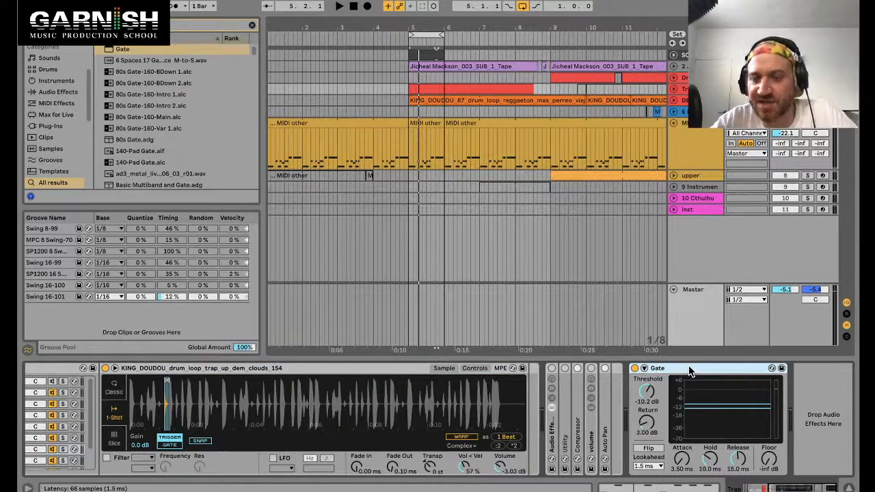
pyautogui.press('space')
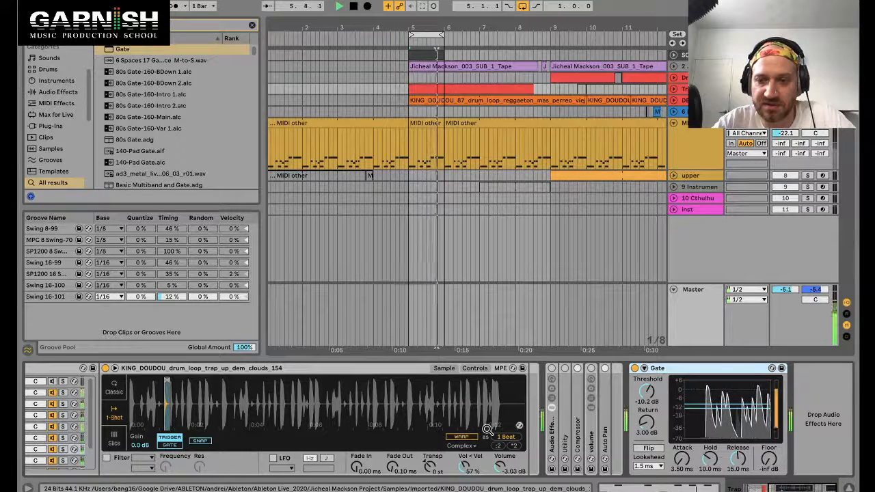
pyautogui.rightClick(648, 395)
pyautogui.click(648, 396)
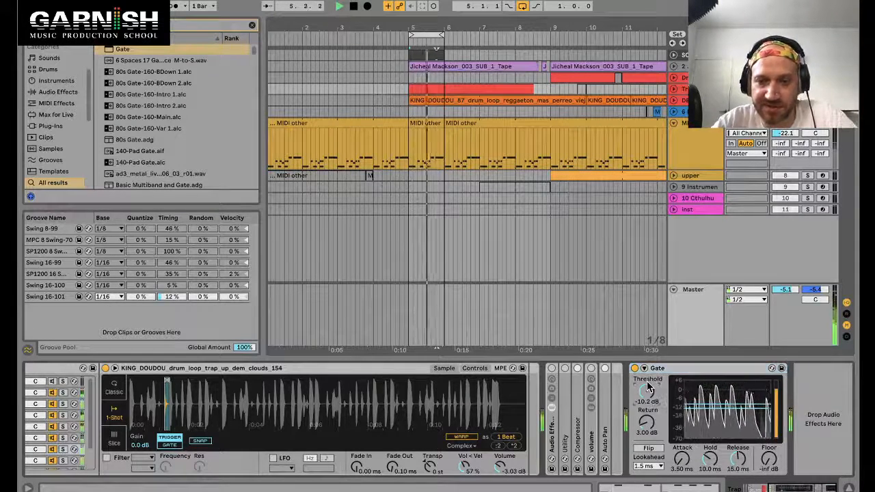
pyautogui.moveTo(649, 395); pyautogui.dragTo(648, 374)
pyautogui.press('space')
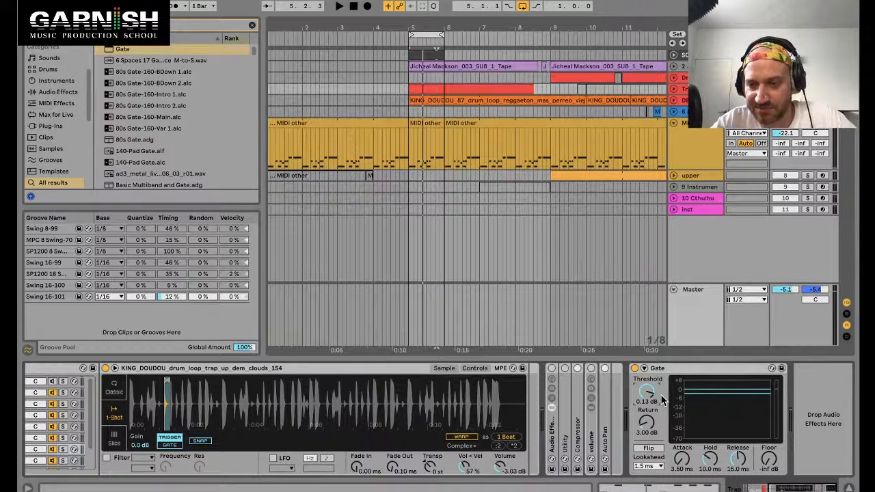
pyautogui.press('space')
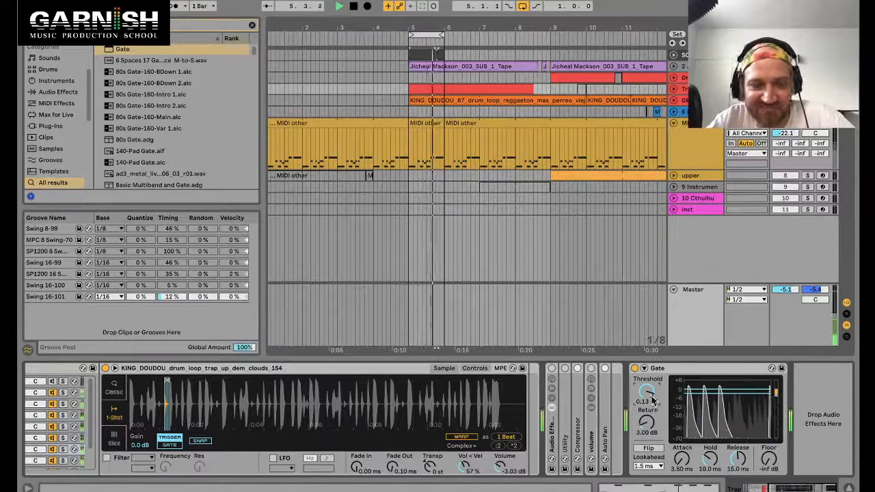
pyautogui.moveTo(651, 400); pyautogui.dragTo(651, 417)
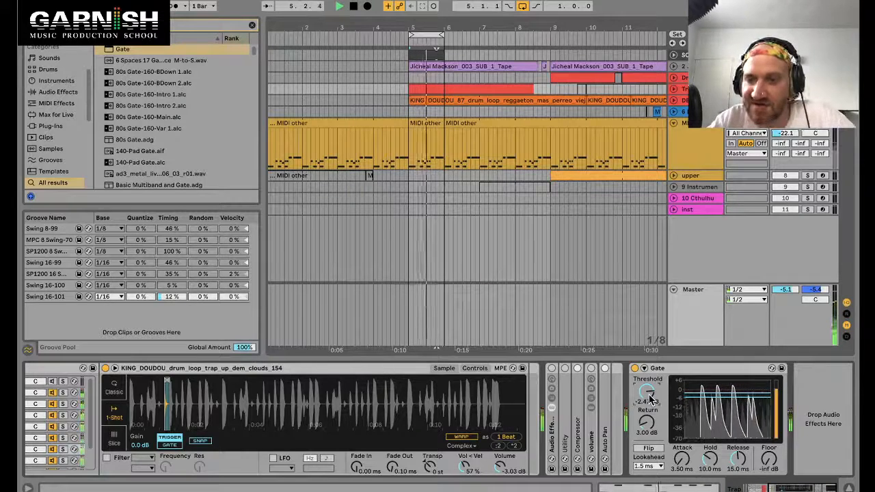
pyautogui.moveTo(652, 400)
pyautogui.mouseDown()
pyautogui.moveTo(651, 381)
pyautogui.moveTo(651, 401)
pyautogui.mouseUp()
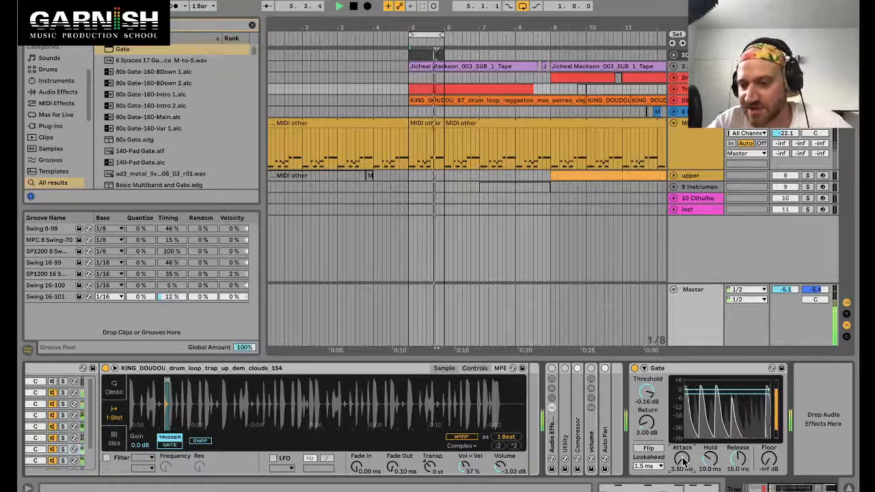
# Step: Set the Gate's attack time to 0.02 ms
pyautogui.moveTo(683, 462); pyautogui.dragTo(683, 431)
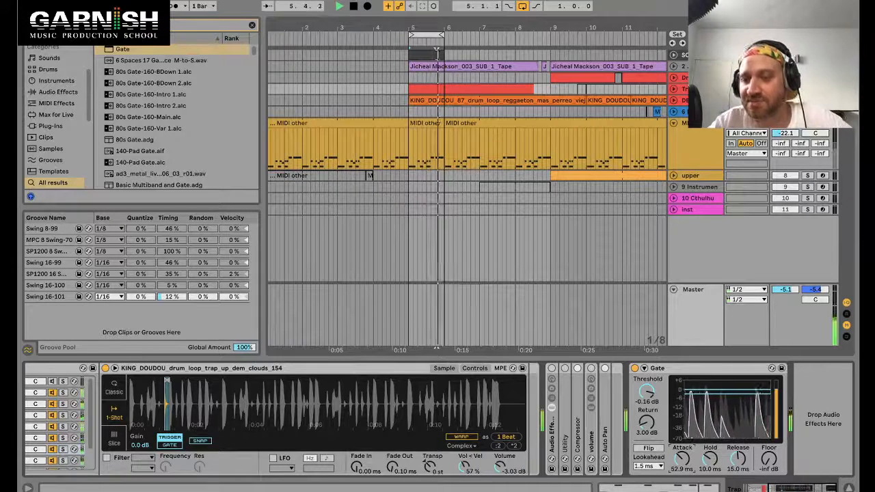
pyautogui.moveTo(682, 460); pyautogui.dragTo(682, 463)
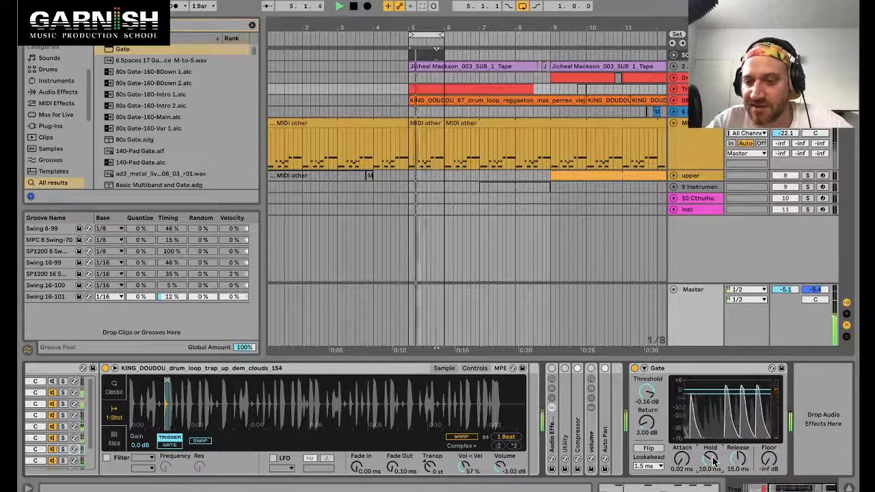
pyautogui.moveTo(715, 462); pyautogui.dragTo(715, 468)
pyautogui.moveTo(715, 462); pyautogui.dragTo(739, 483)
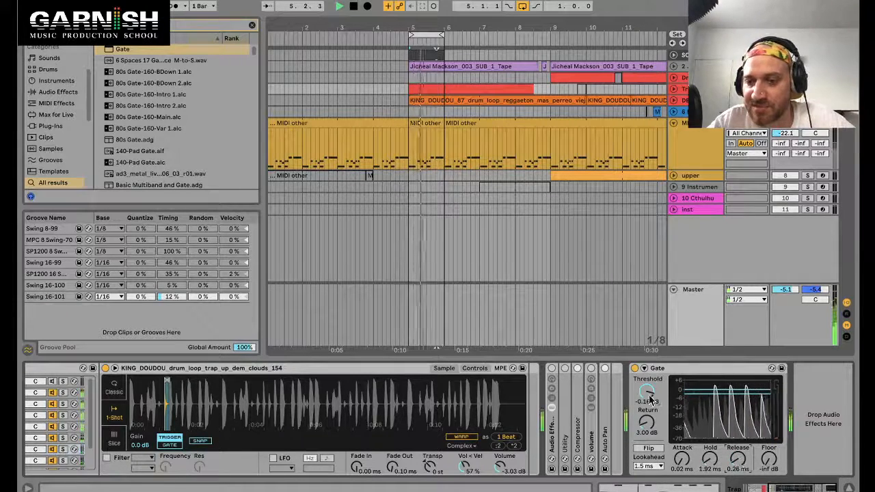
# Step: Set the Gate's threshold to -1.21 dB, hold to 9.62 ms and release to 0.75 ms
pyautogui.moveTo(650, 397); pyautogui.dragTo(650, 402)
pyautogui.moveTo(716, 465); pyautogui.dragTo(716, 455)
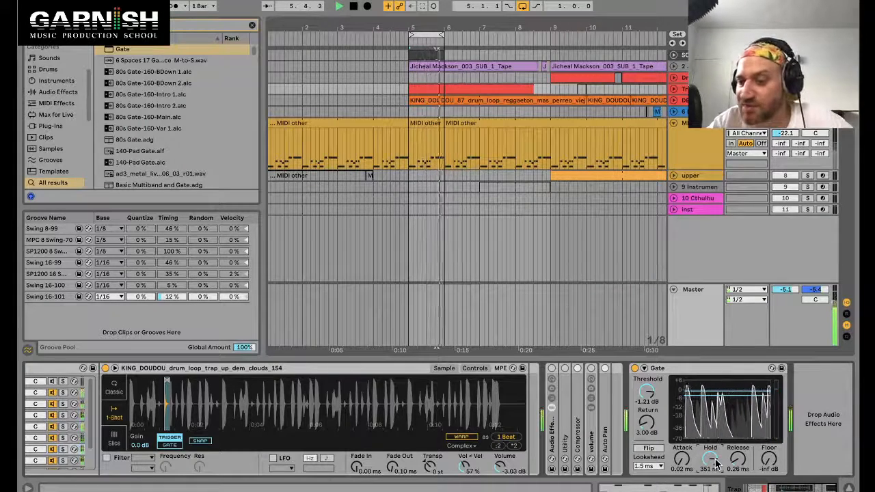
pyautogui.moveTo(711, 459); pyautogui.dragTo(738, 451)
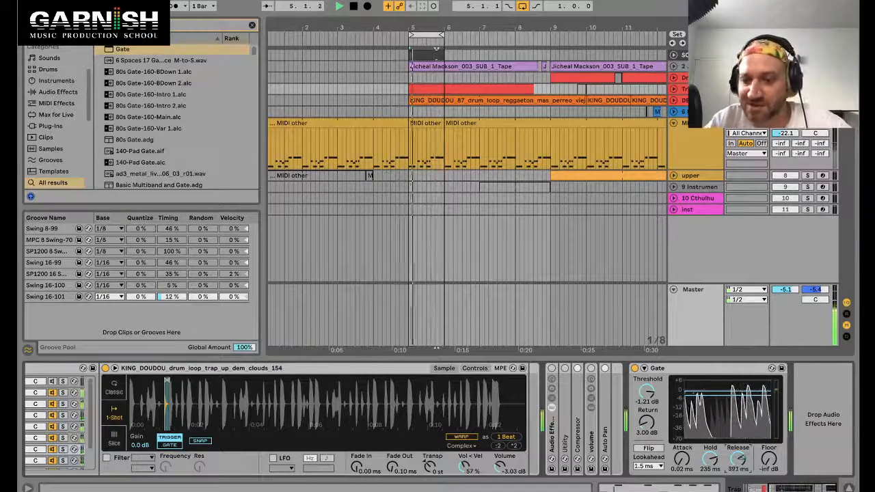
pyautogui.moveTo(739, 459); pyautogui.dragTo(711, 473)
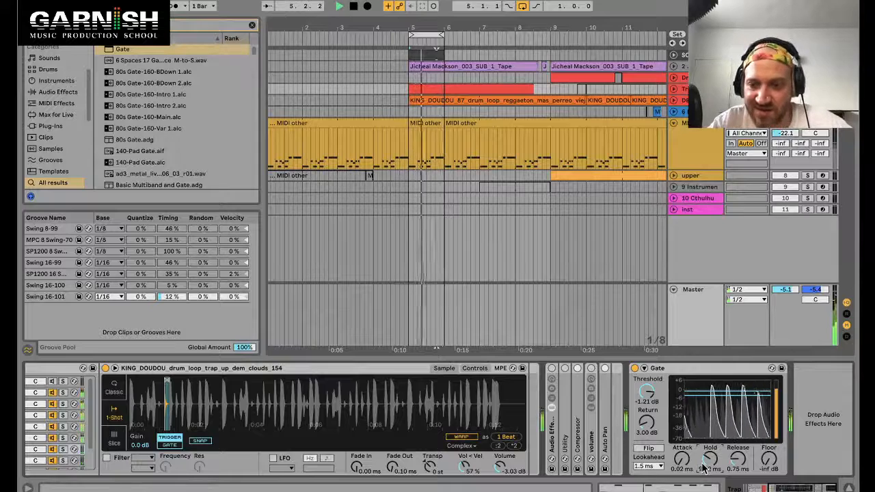
# Step: Try different Floor levels on the Gate, returning it to -inf dB, and stop playback
pyautogui.moveTo(770, 460); pyautogui.dragTo(770, 450)
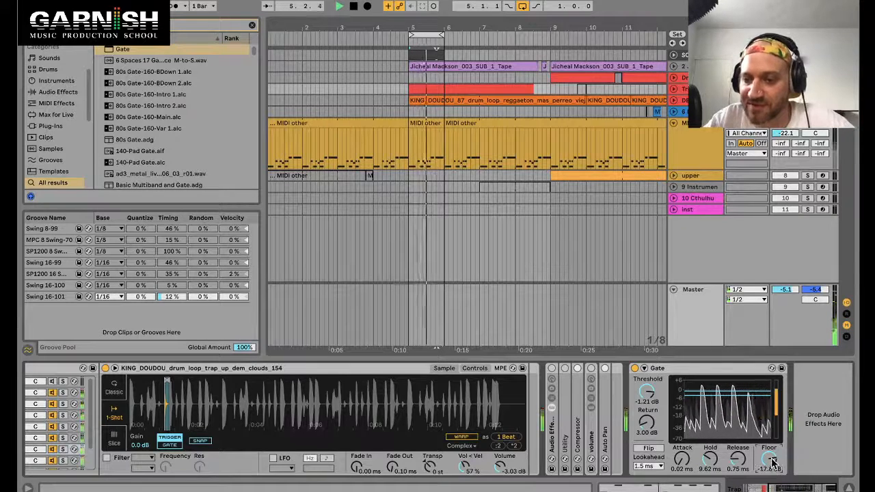
pyautogui.moveTo(773, 463); pyautogui.dragTo(772, 473)
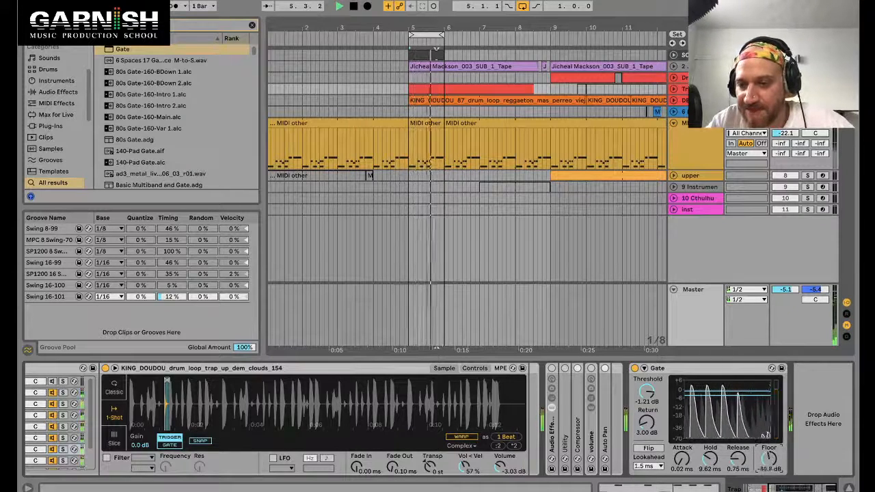
pyautogui.moveTo(769, 459); pyautogui.dragTo(769, 455)
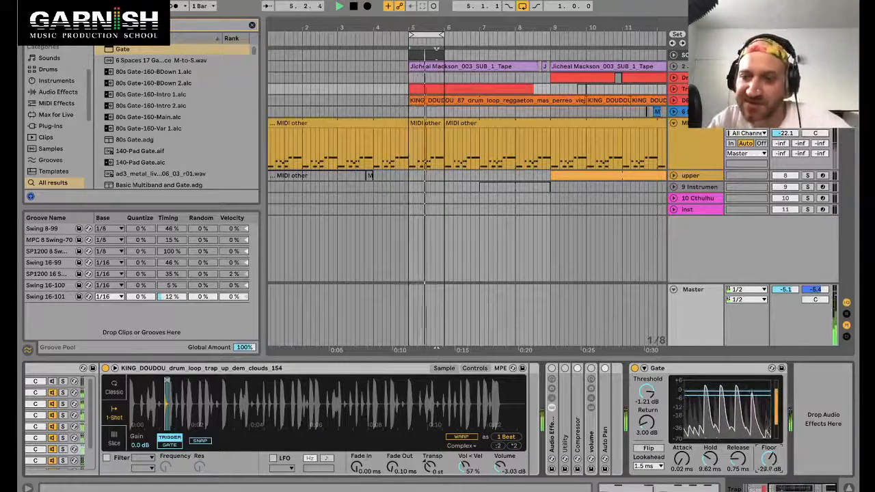
pyautogui.moveTo(773, 461); pyautogui.dragTo(773, 481)
pyautogui.press('space')
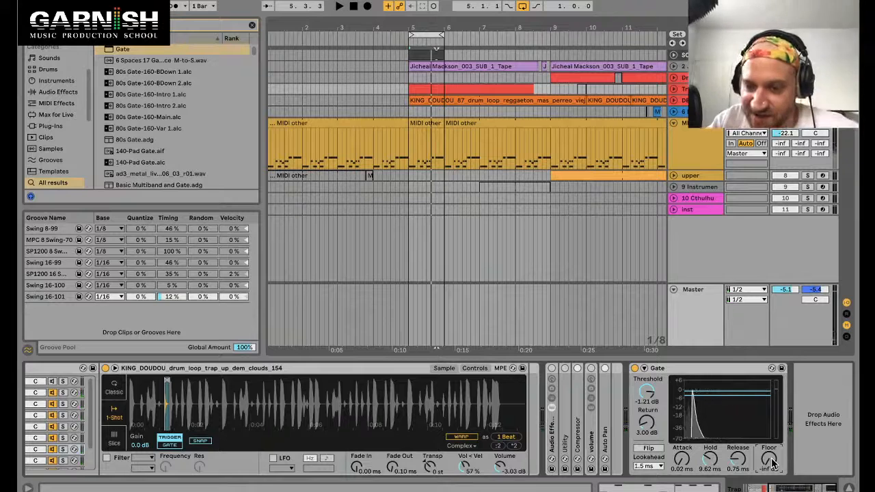
# Step: Set the Gate's threshold to 0.32 dB
pyautogui.click(681, 369)
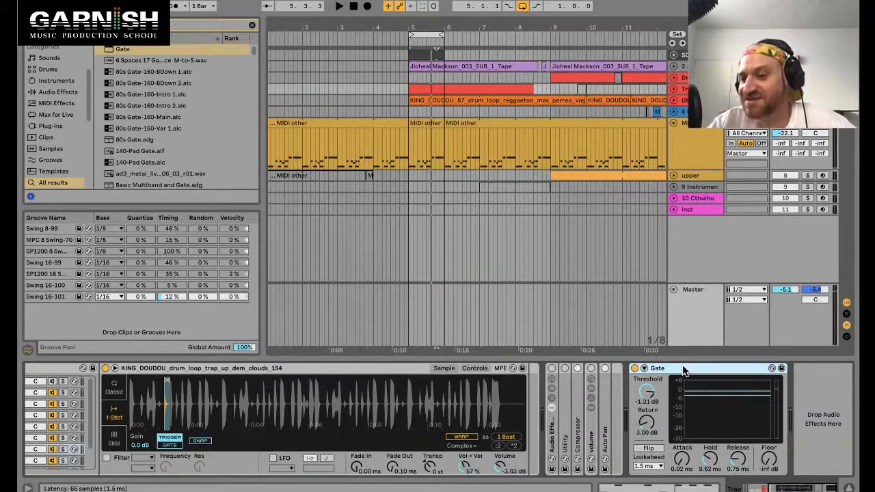
pyautogui.moveTo(647, 391)
pyautogui.mouseDown()
pyautogui.moveTo(647, 383)
pyautogui.moveTo(651, 393)
pyautogui.mouseUp()
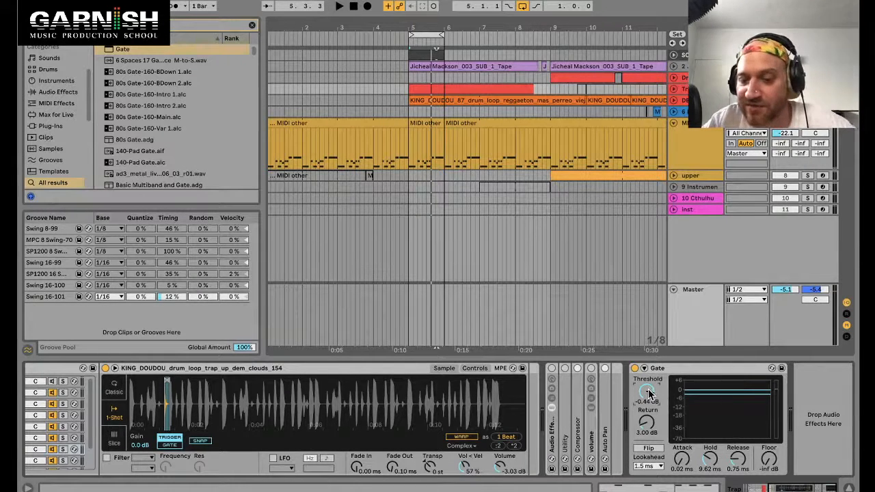
pyautogui.moveTo(651, 392); pyautogui.dragTo(650, 388)
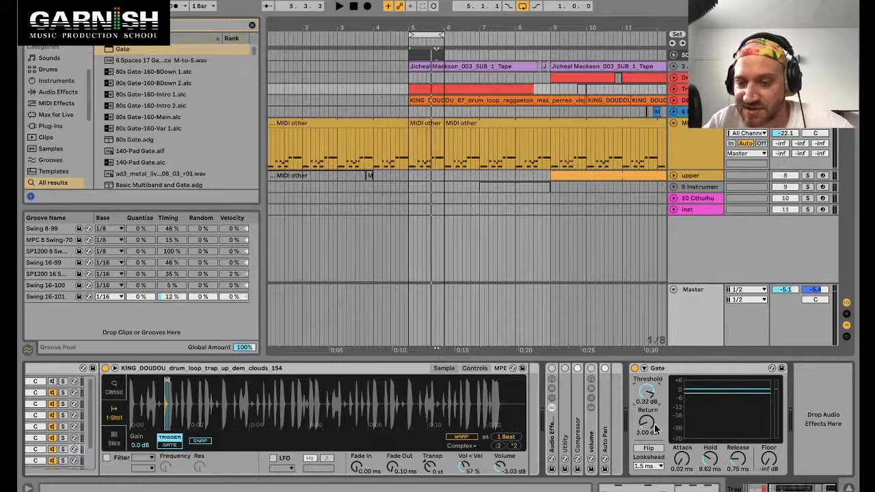
# Step: Switch the Gate's lookahead between 10 ms and 0 ms during playback, settling on 0 ms
pyautogui.click(650, 467)
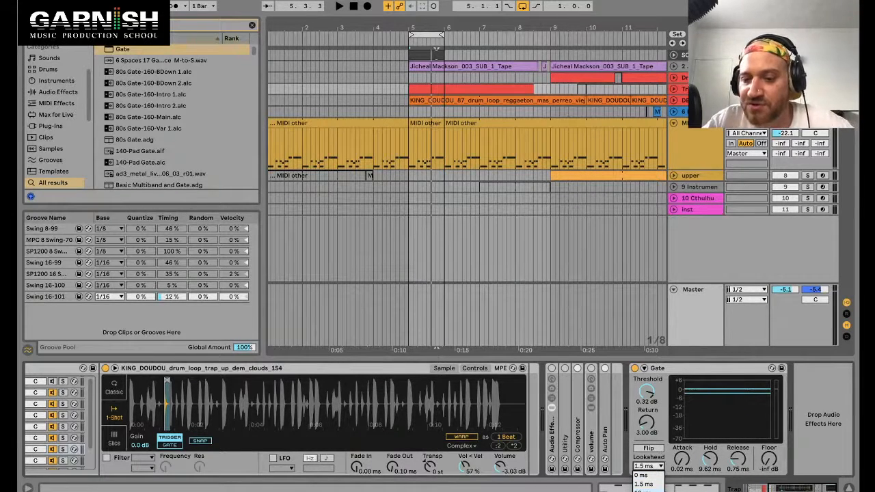
pyautogui.click(645, 490)
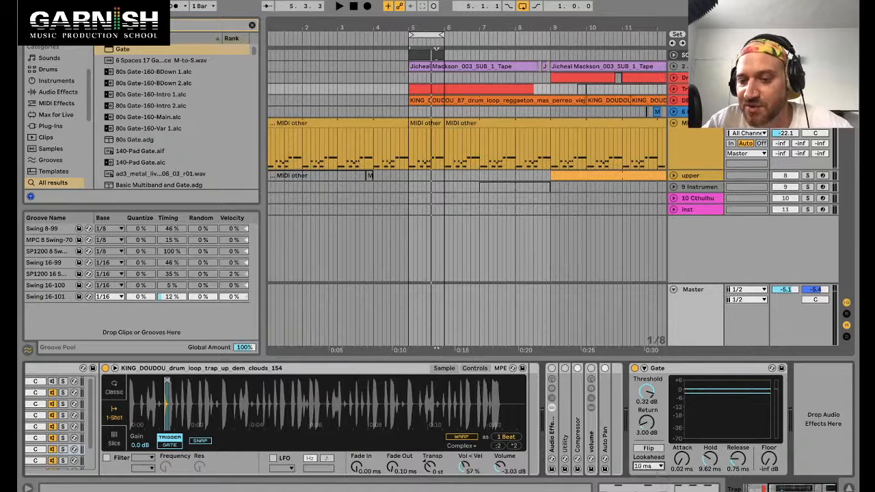
pyautogui.press('space')
pyautogui.click(652, 468)
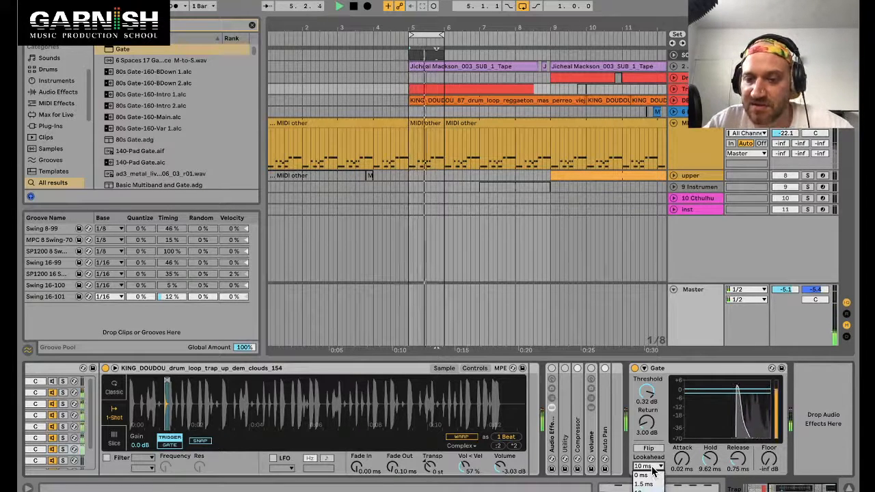
pyautogui.click(648, 476)
pyautogui.press('space')
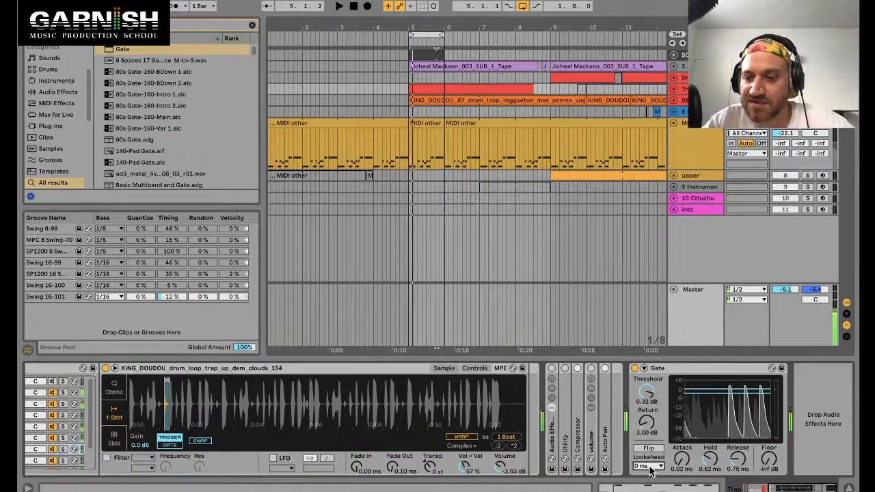
pyautogui.click(651, 467)
pyautogui.click(649, 491)
pyautogui.press('space')
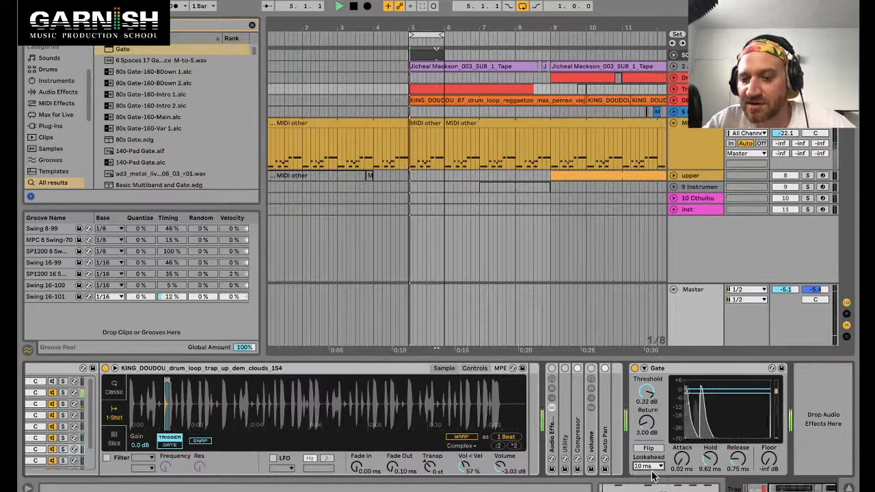
pyautogui.click(651, 468)
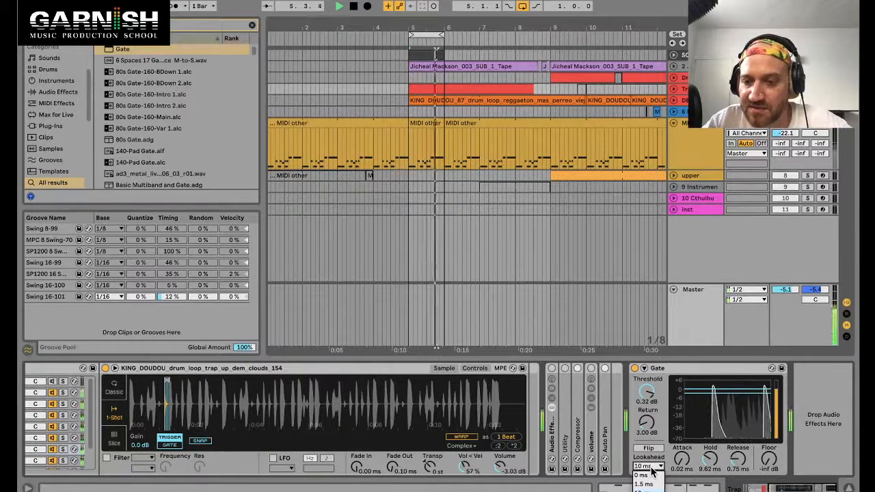
pyautogui.click(643, 477)
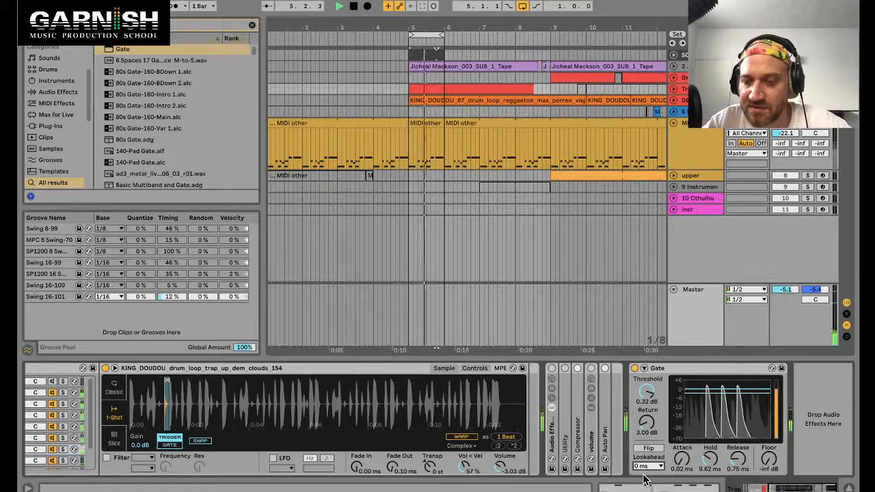
pyautogui.click(651, 467)
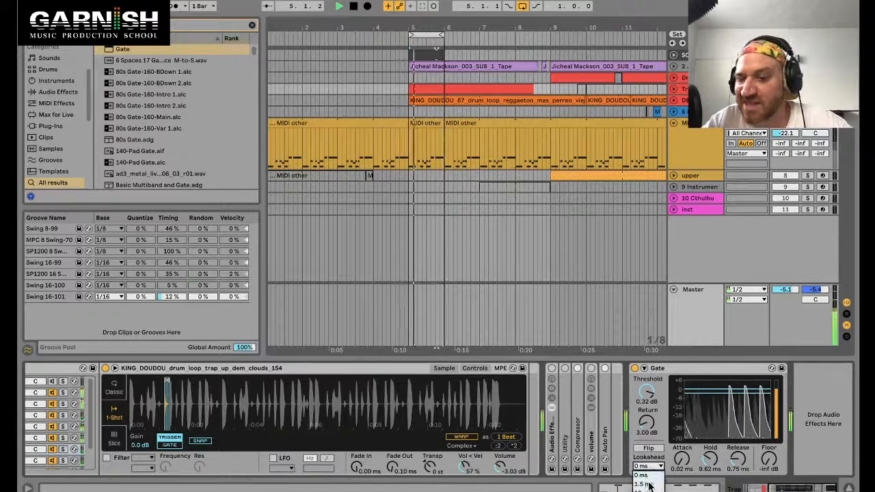
pyautogui.click(650, 491)
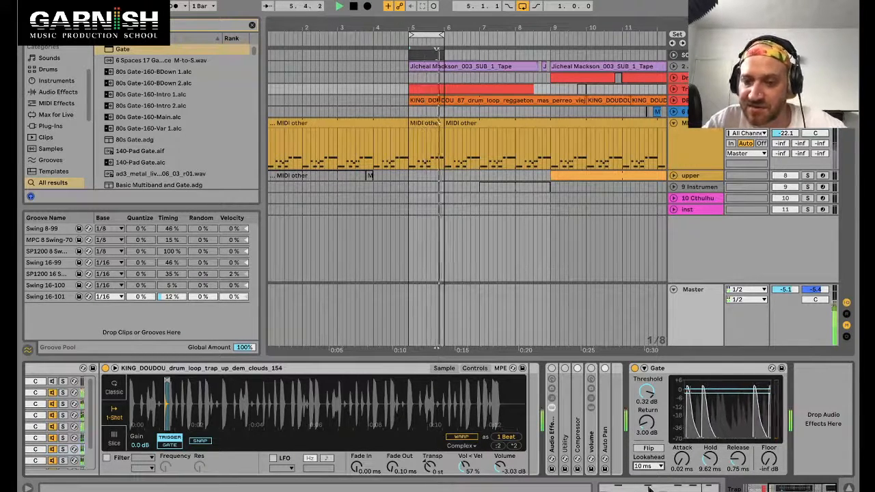
pyautogui.click(650, 467)
pyautogui.click(649, 477)
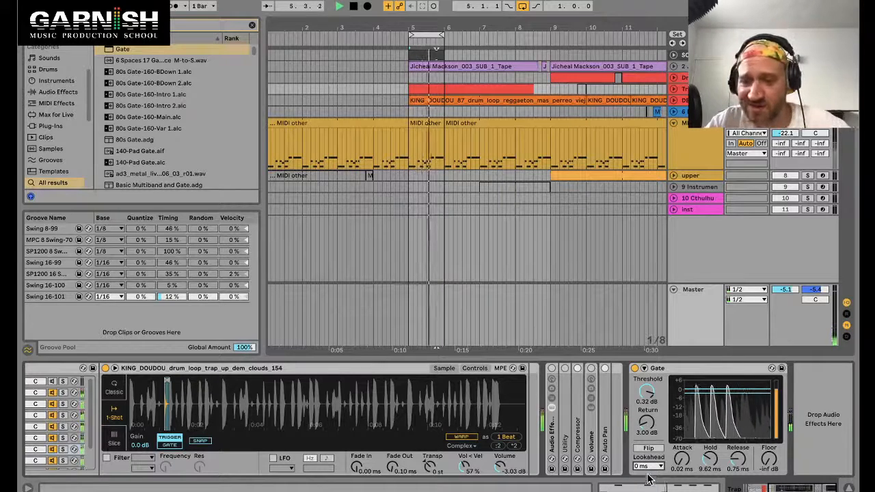
# Step: Switch the Gate's lookahead to 10 ms and raise its release to about 12.8 ms
pyautogui.click(655, 468)
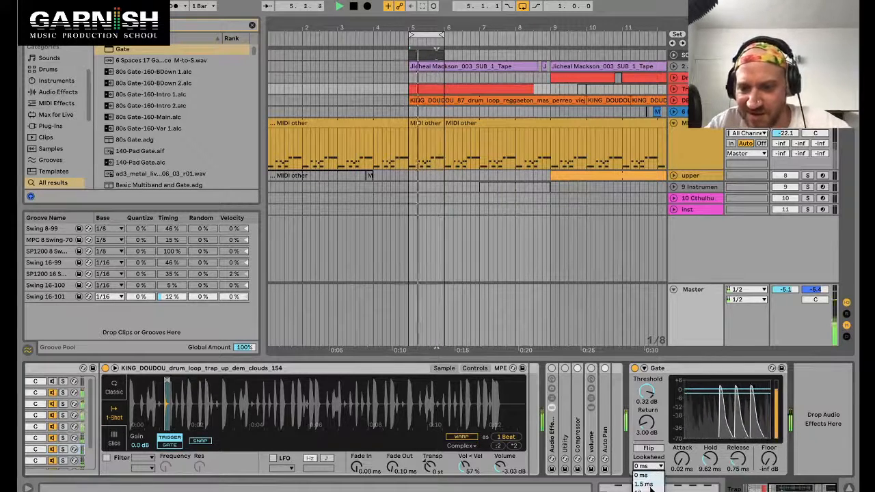
pyautogui.click(647, 490)
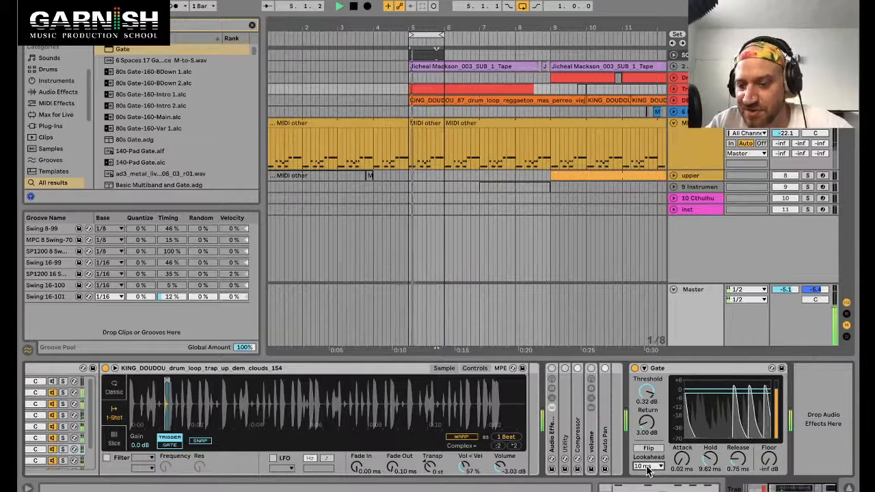
pyautogui.click(648, 468)
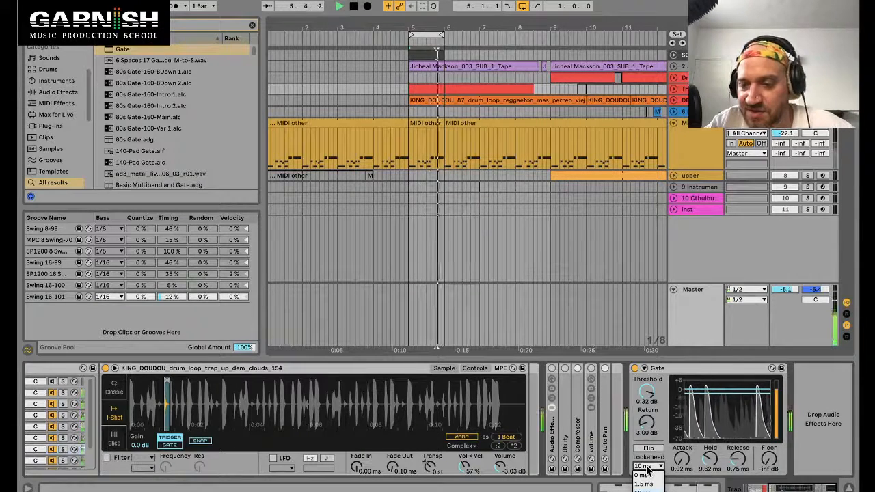
pyautogui.click(648, 468)
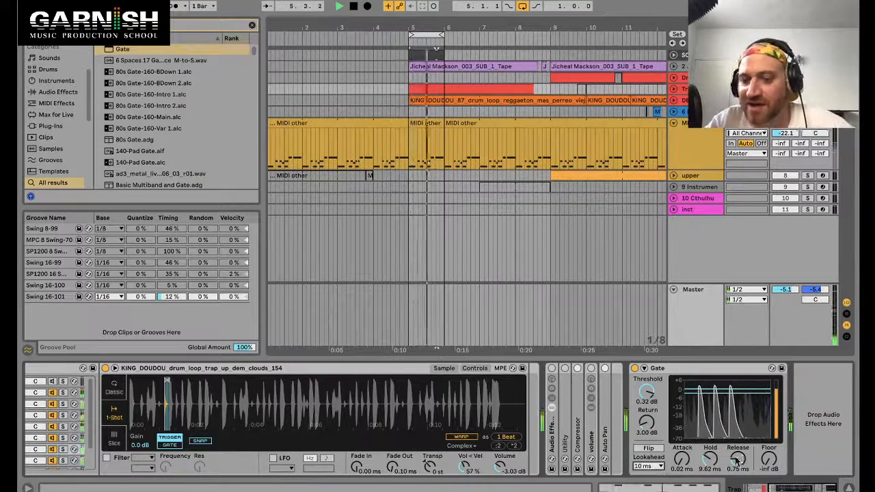
pyautogui.moveTo(739, 463); pyautogui.dragTo(739, 448)
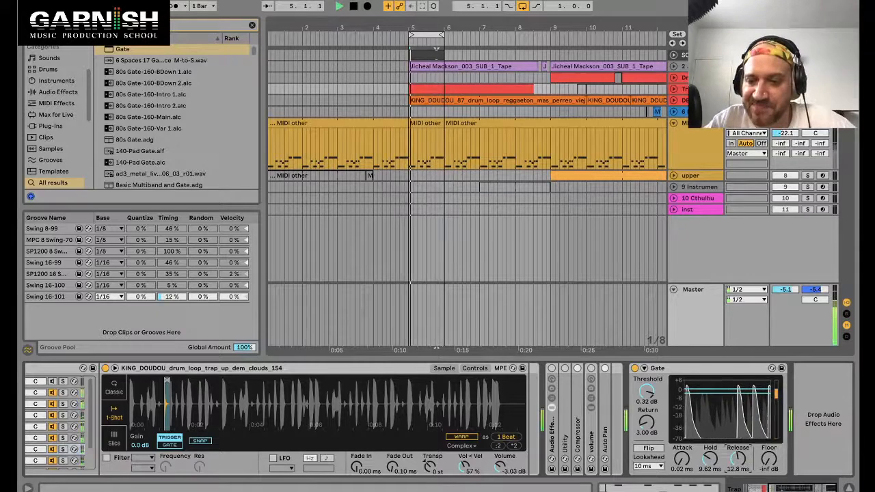
# Step: Compare lookahead of 0 ms and 10 ms during playback, setting release to about 22.5 ms and ending on 0 ms lookahead
pyautogui.click(648, 467)
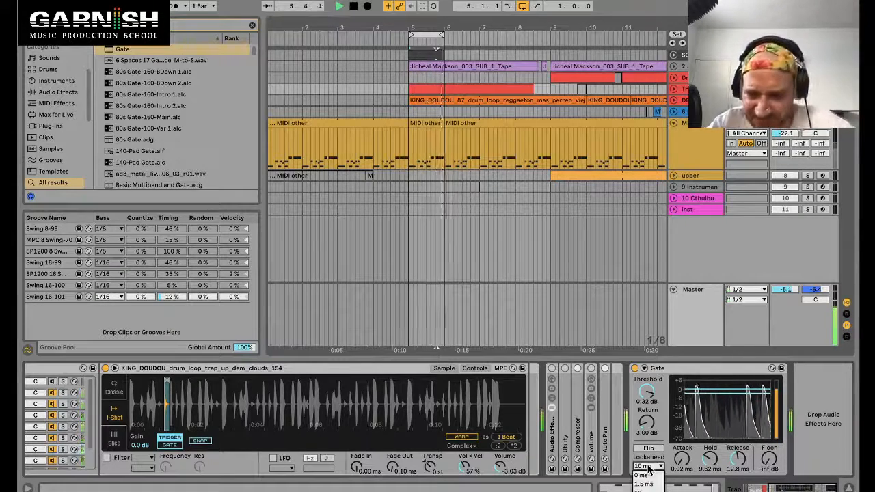
pyautogui.click(643, 476)
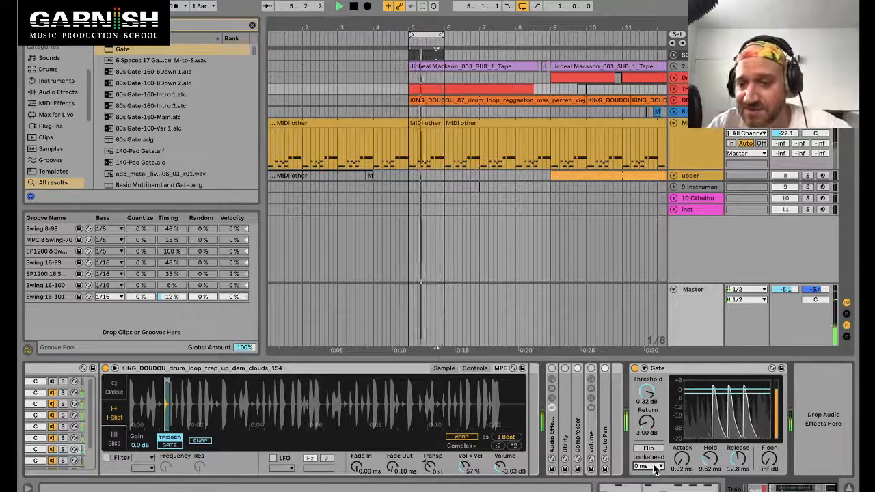
pyautogui.moveTo(738, 459)
pyautogui.mouseDown()
pyautogui.moveTo(738, 437)
pyautogui.moveTo(742, 465)
pyautogui.mouseUp()
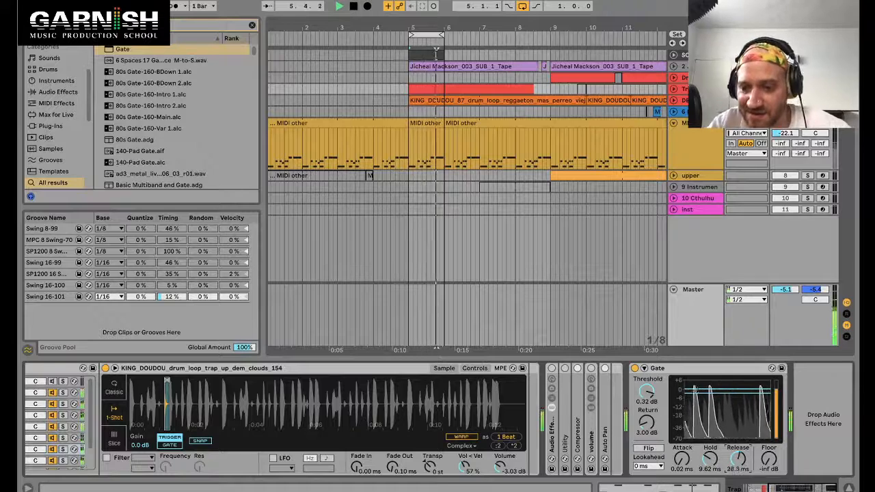
pyautogui.click(650, 466)
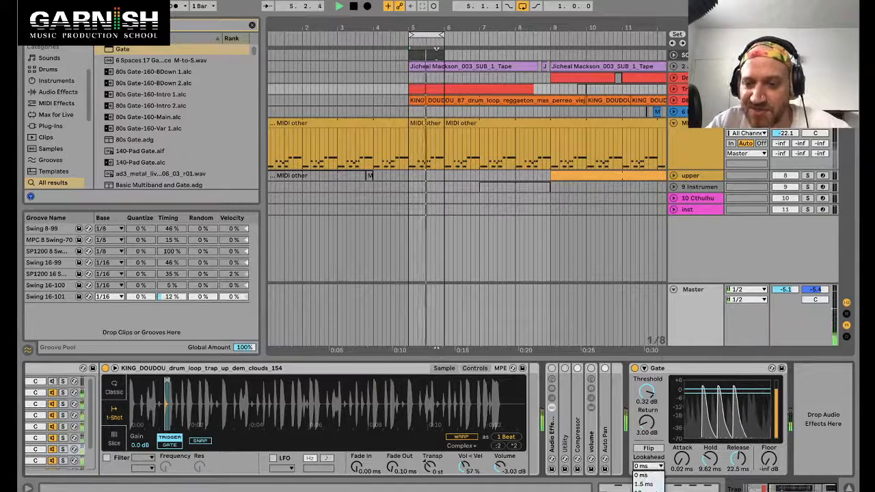
pyautogui.click(646, 484)
pyautogui.click(650, 465)
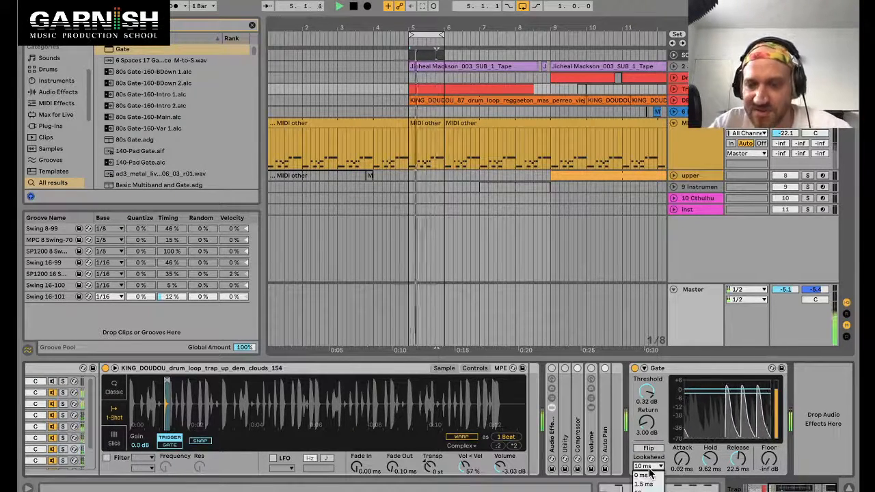
pyautogui.click(649, 477)
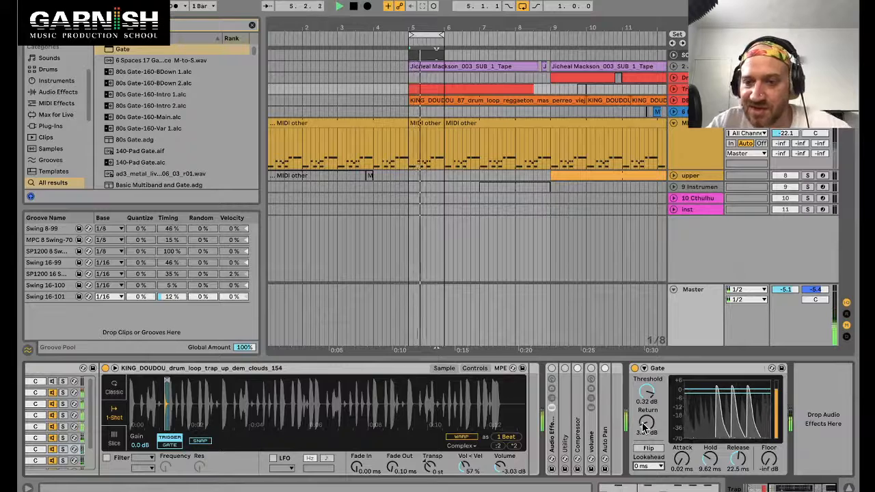
# Step: Set the Gate's threshold to -5.68 dB and its return to 2.32 dB
pyautogui.moveTo(643, 425)
pyautogui.mouseDown()
pyautogui.moveTo(643, 405)
pyautogui.moveTo(647, 424)
pyautogui.mouseUp()
pyautogui.moveTo(648, 384); pyautogui.dragTo(648, 392)
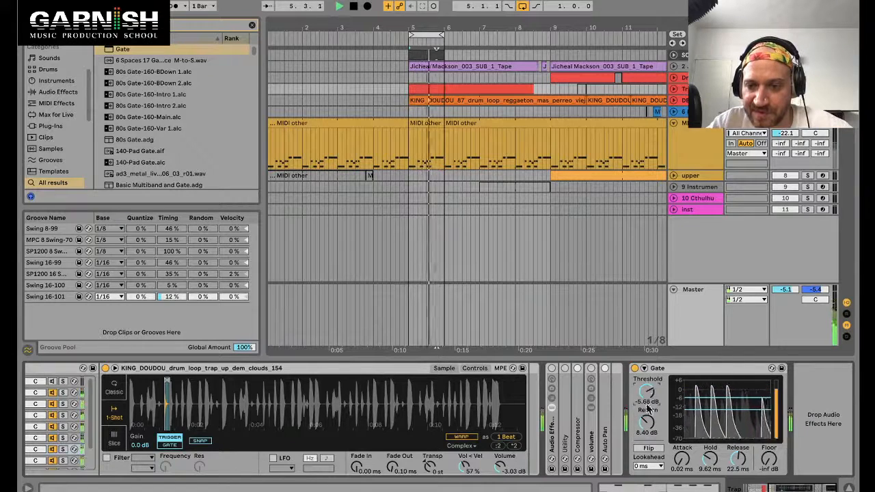
pyautogui.moveTo(647, 422); pyautogui.dragTo(647, 430)
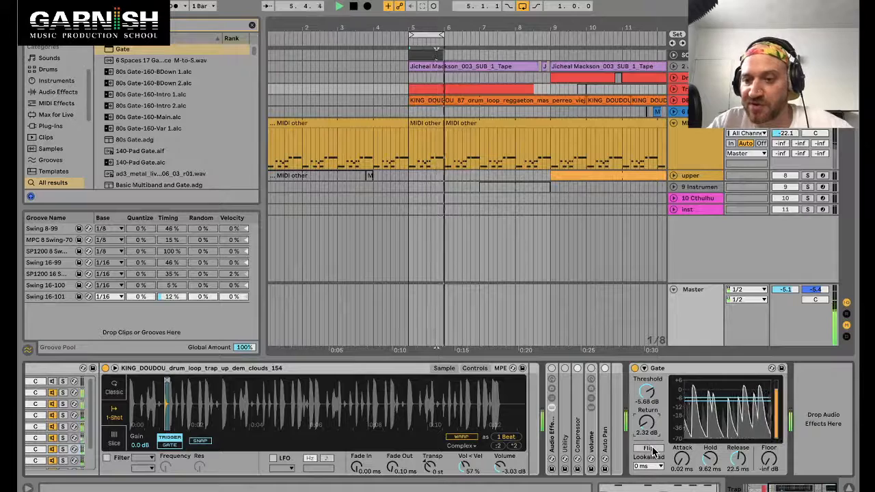
# Step: Enable Flip on the Gate and adjust return to 4.55 dB and threshold to -5.43 dB
pyautogui.click(652, 451)
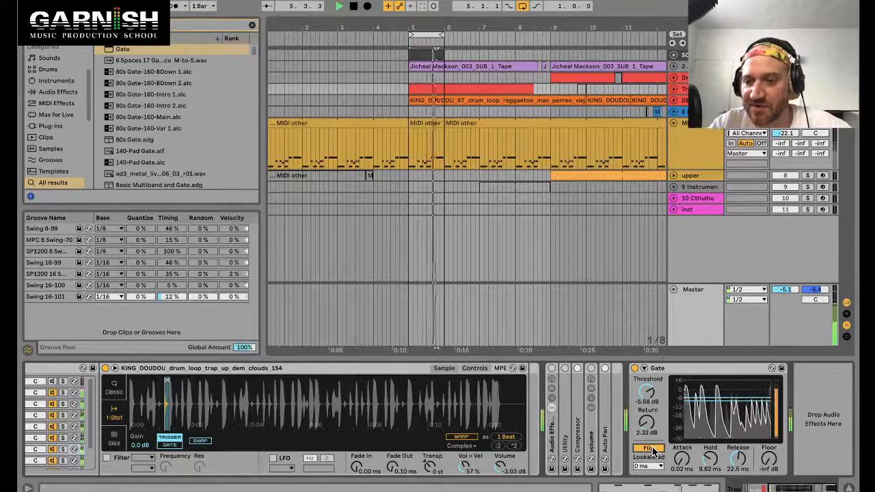
pyautogui.moveTo(647, 427); pyautogui.dragTo(647, 414)
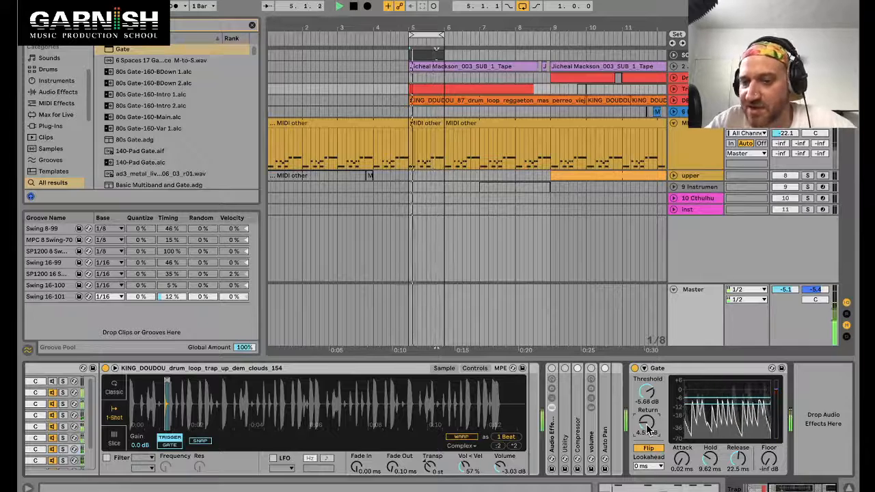
pyautogui.moveTo(651, 393); pyautogui.dragTo(651, 392)
# Step: Set the Gate's attack to about 27.3 ms, lookahead to 10 ms, release to 4.04 ms and hold to 4.96 ms
pyautogui.moveTo(684, 461); pyautogui.dragTo(684, 452)
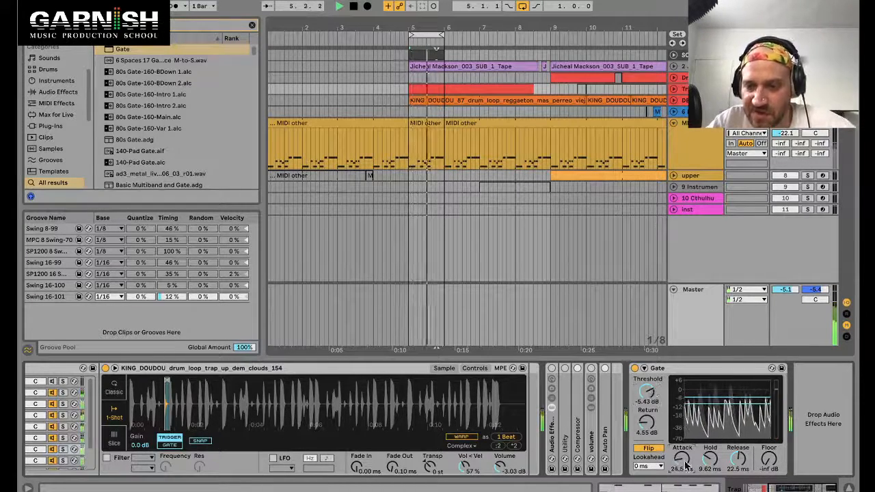
pyautogui.click(655, 466)
pyautogui.click(650, 489)
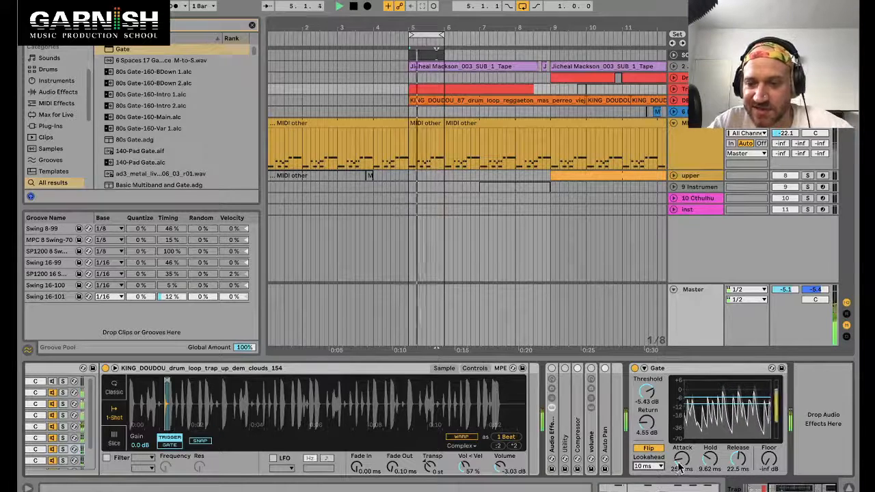
pyautogui.moveTo(739, 461); pyautogui.dragTo(739, 473)
pyautogui.moveTo(710, 461); pyautogui.dragTo(710, 468)
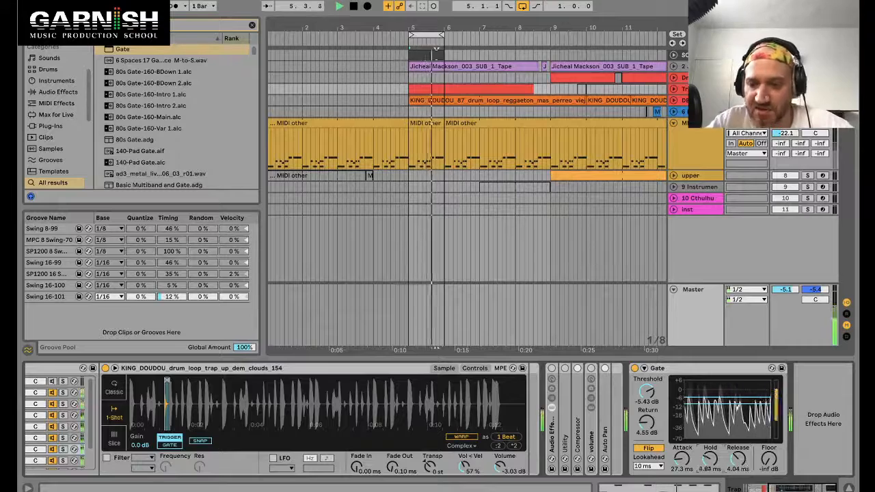
# Step: Set the Gate's threshold to -2.28 dB and stop playback
pyautogui.moveTo(647, 391)
pyautogui.mouseDown()
pyautogui.moveTo(647, 411)
pyautogui.moveTo(648, 395)
pyautogui.mouseUp()
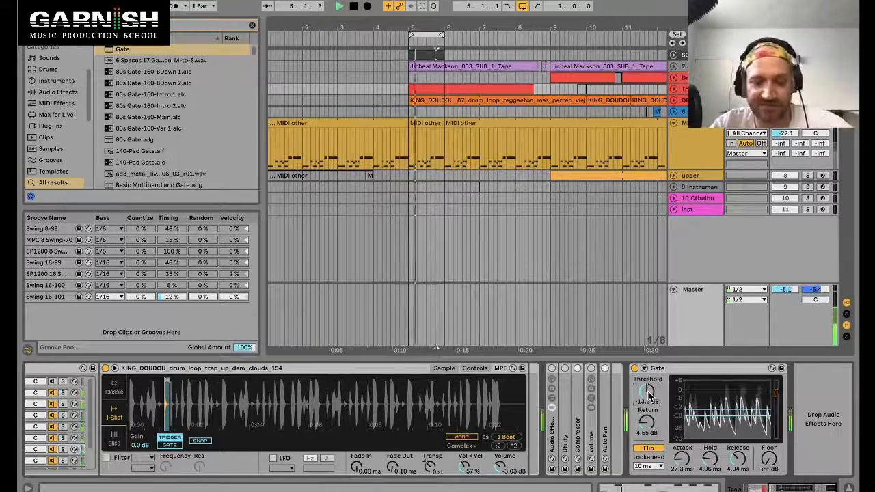
pyautogui.moveTo(648, 395); pyautogui.dragTo(649, 379)
pyautogui.press('space')
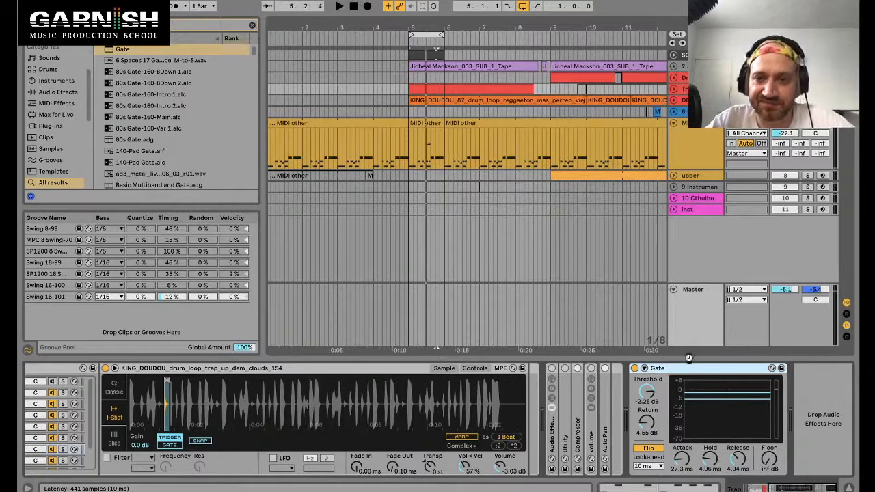
# Step: Try moving the Gate ahead of Utility in the device chain, delete it, and undo the deletion
pyautogui.hscroll(6, 733, 400)
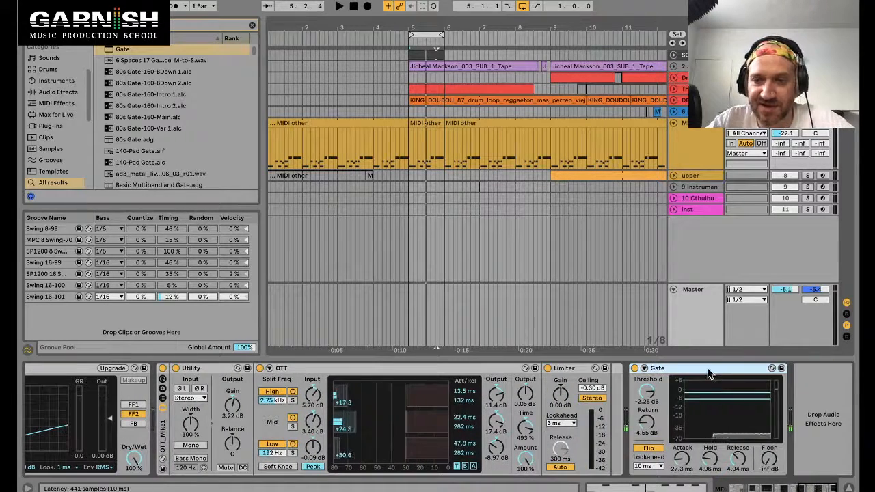
pyautogui.moveTo(710, 369); pyautogui.dragTo(188, 372)
pyautogui.press('Delete')
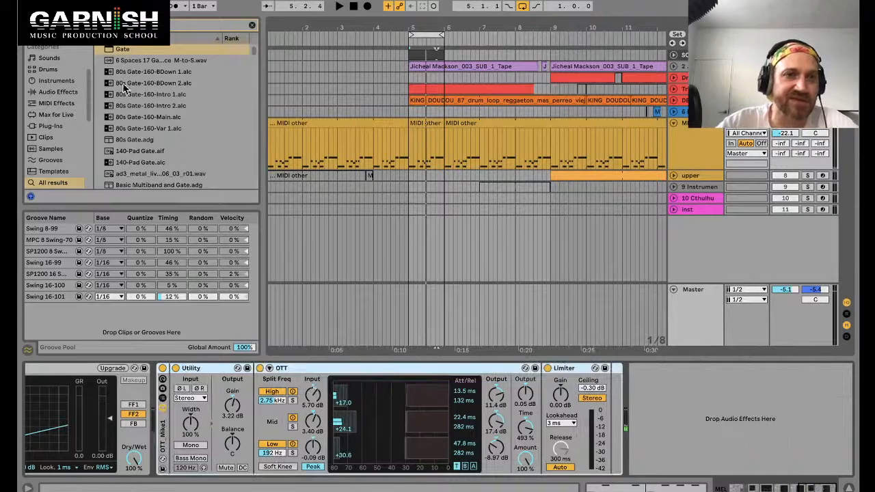
pyautogui.hotkey('ctrl', 'z')
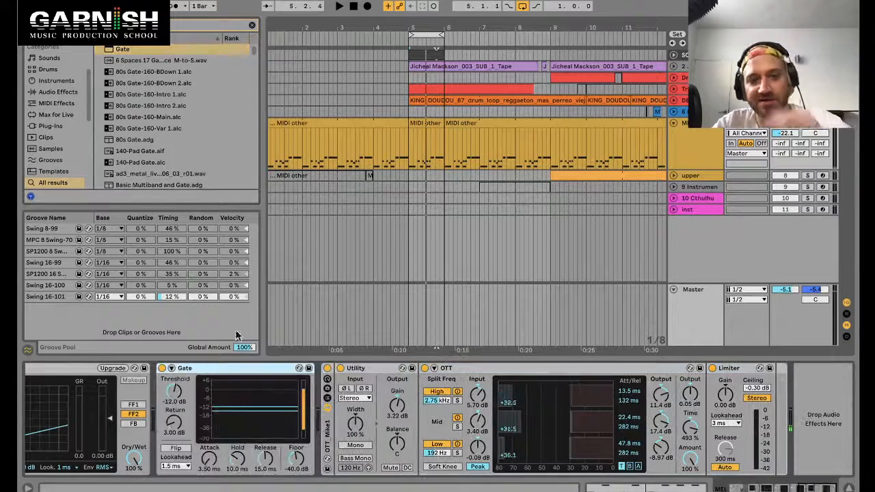
# Step: Open the drum clip in the note editor and add a note on the Growl pad at 1.2
pyautogui.hscroll(1, 421, 55)
pyautogui.doubleClick(420, 55)
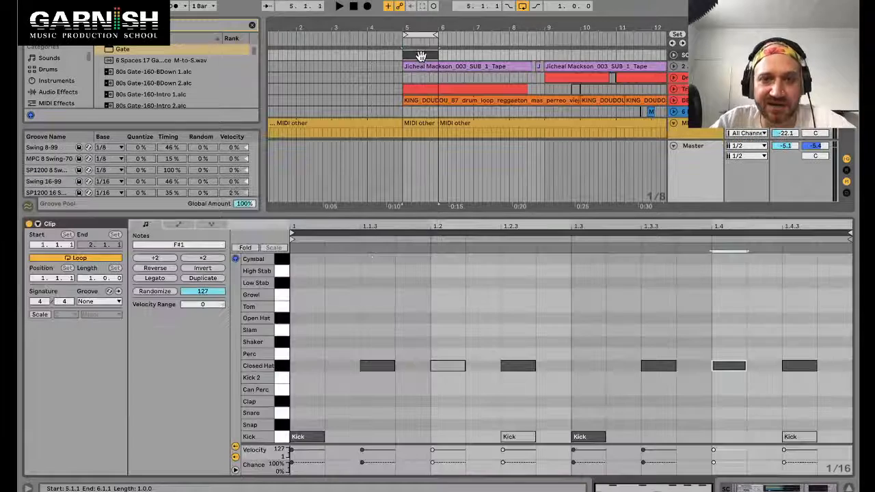
pyautogui.doubleClick(448, 294)
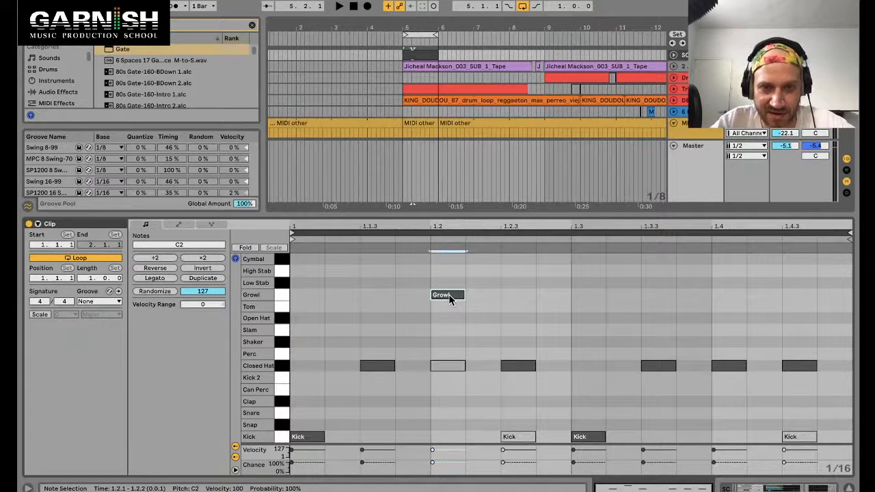
# Step: Audition the drum rack's pads from the note editor's key column
pyautogui.click(279, 259)
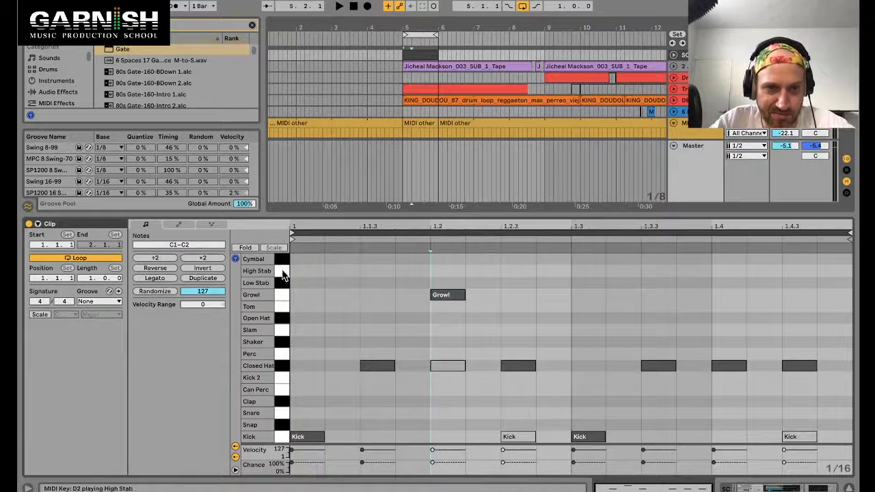
pyautogui.click(284, 273)
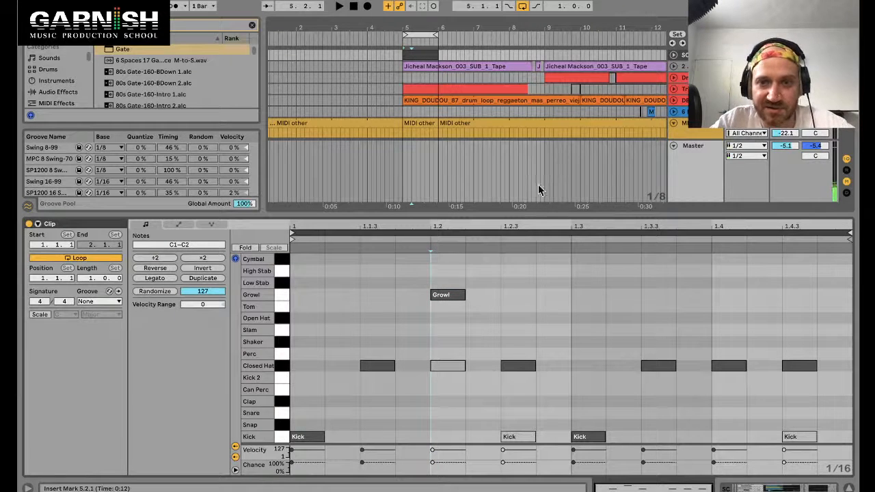
pyautogui.click(443, 294)
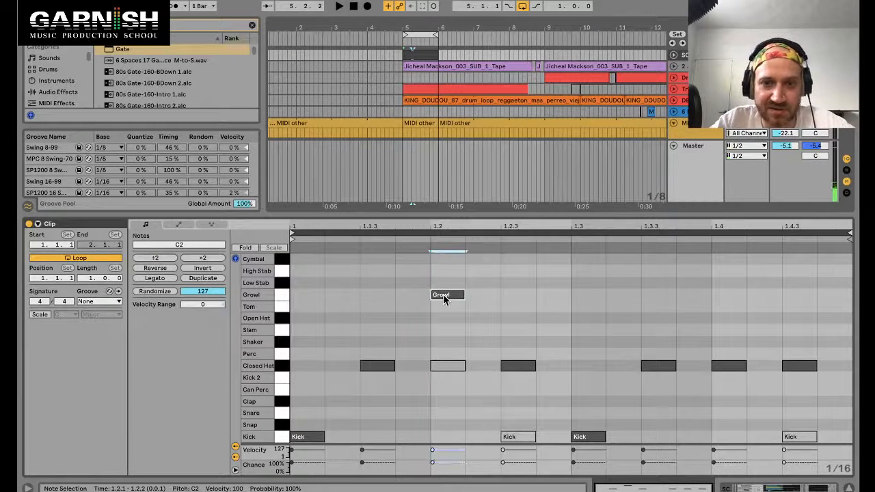
pyautogui.click(284, 318)
pyautogui.click(284, 342)
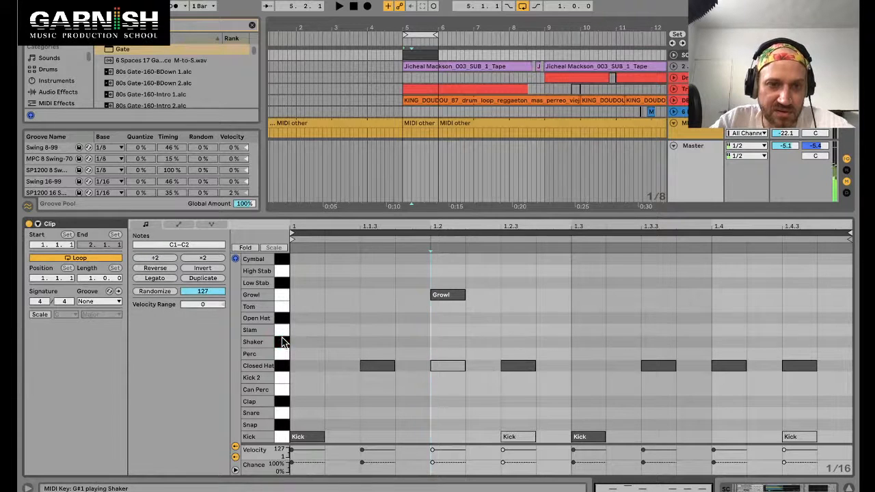
pyautogui.click(282, 331)
pyautogui.click(282, 355)
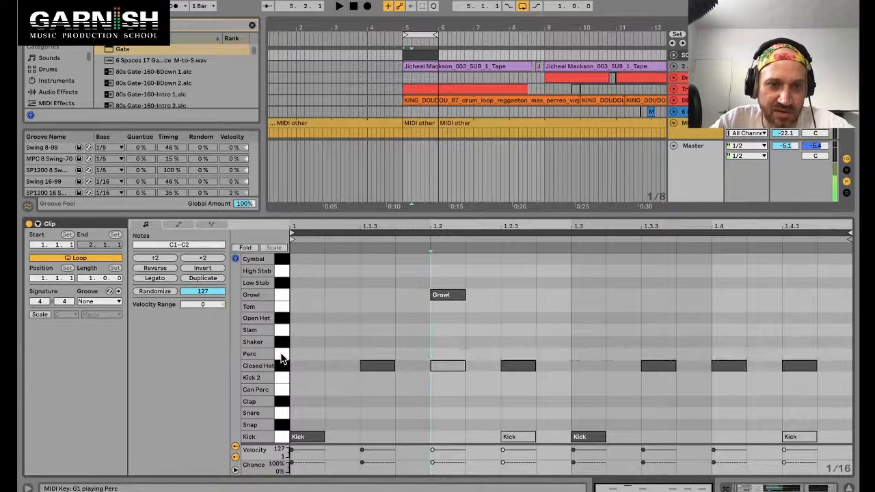
pyautogui.click(281, 357)
pyautogui.click(282, 358)
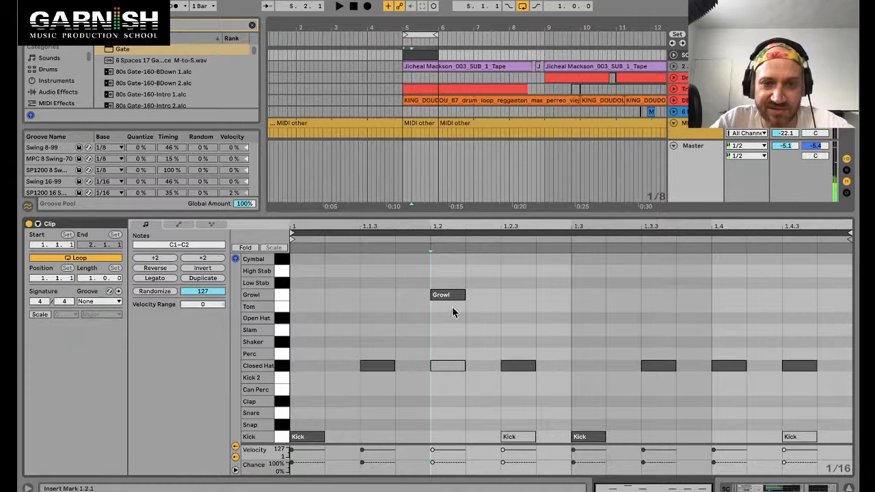
# Step: Move the new note onto the Perc lane at 1.1.3 and duplicate the Perc notes four times to fill eighth notes
pyautogui.moveTo(452, 301); pyautogui.dragTo(378, 355)
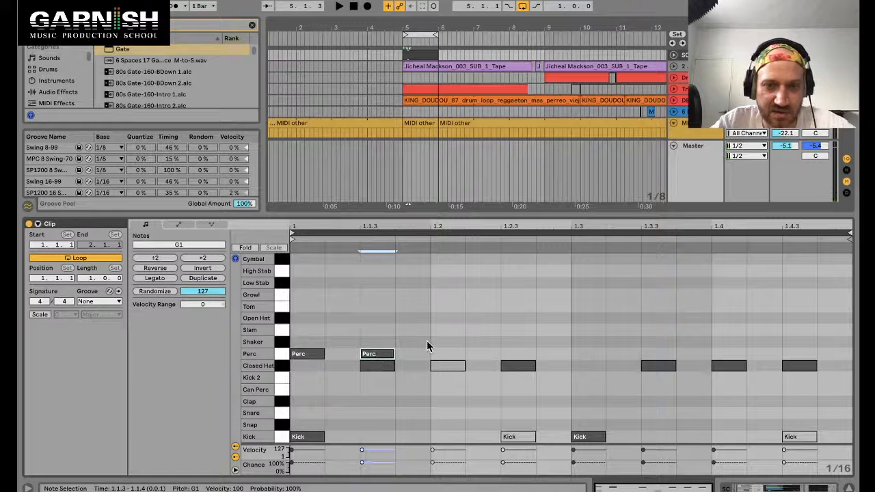
pyautogui.keyDown('shift'); pyautogui.click(308, 354); pyautogui.keyUp('shift')
pyautogui.hotkey('ctrl', 'd')
pyautogui.hotkey('ctrl', 'd')
pyautogui.hotkey('ctrl', 'd')
pyautogui.hotkey('ctrl', 'd')
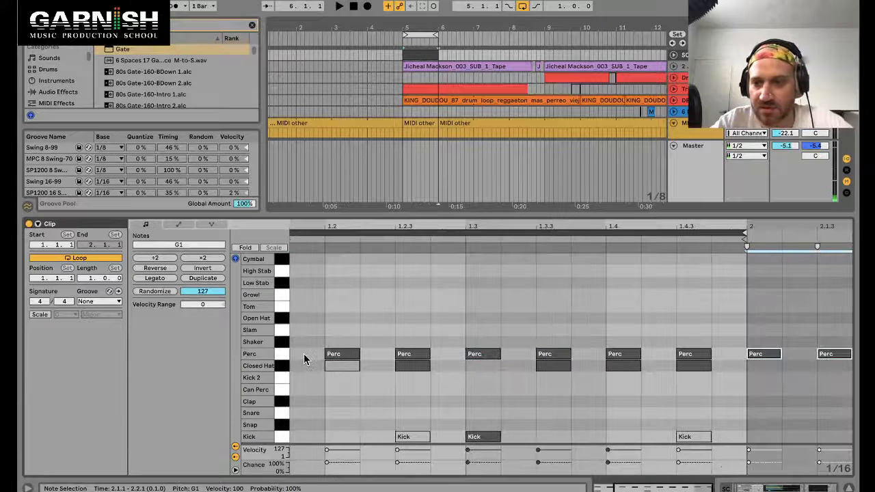
# Step: Select the first Perc note, then switch to the drum loop track's devices and expand the Gate's sidechain section
pyautogui.press('-')
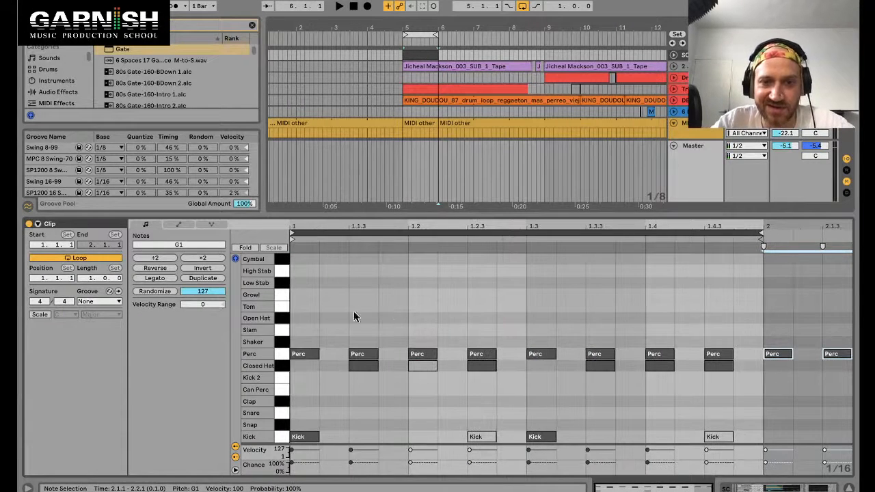
pyautogui.click(303, 354)
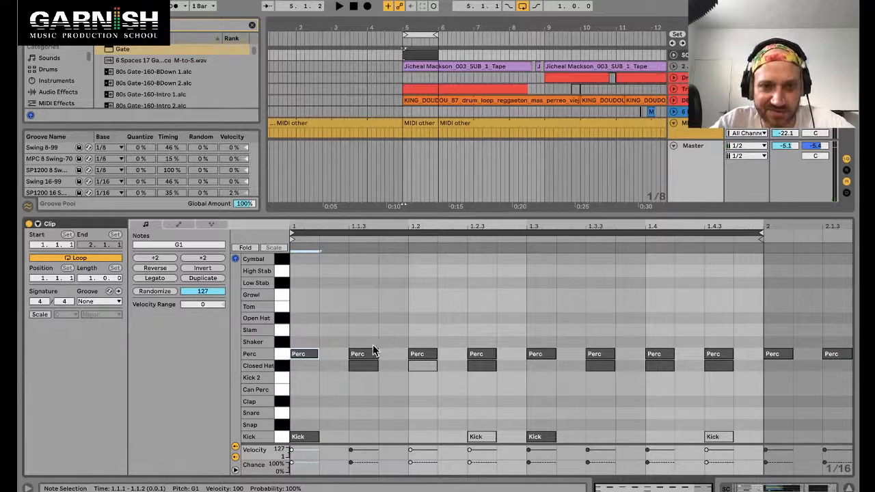
pyautogui.hotkey('shift', 'Tab')
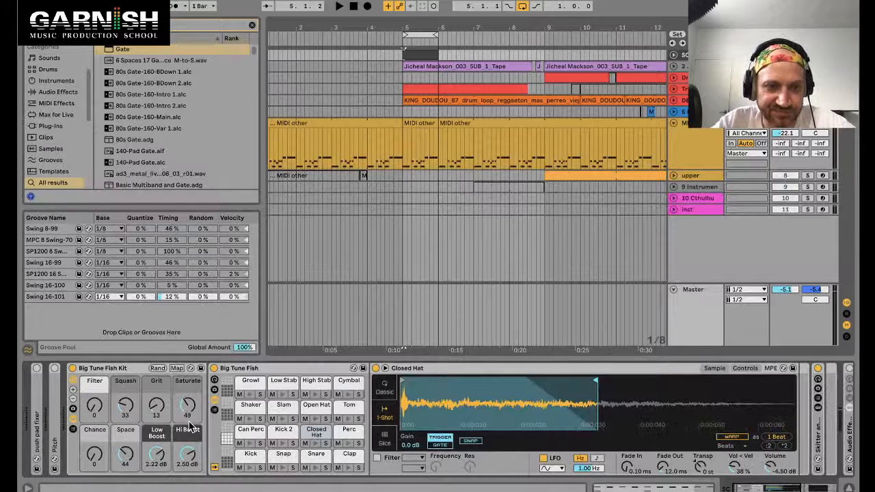
pyautogui.click(418, 124)
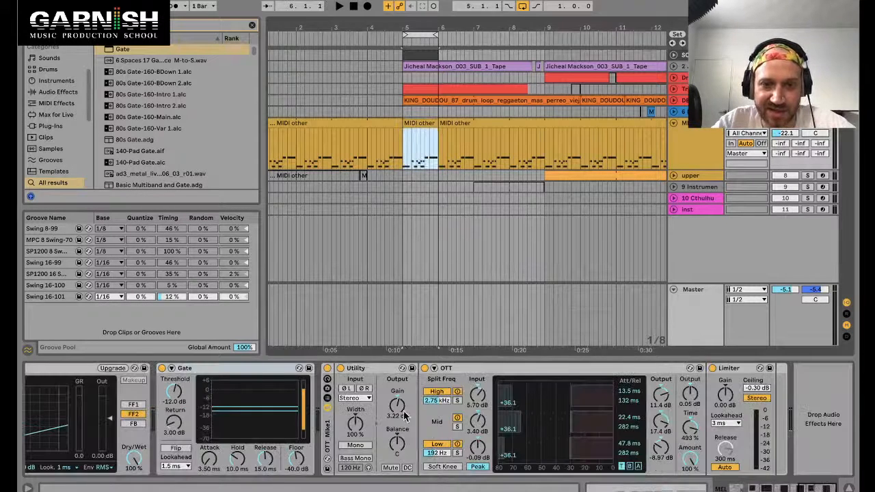
pyautogui.click(171, 369)
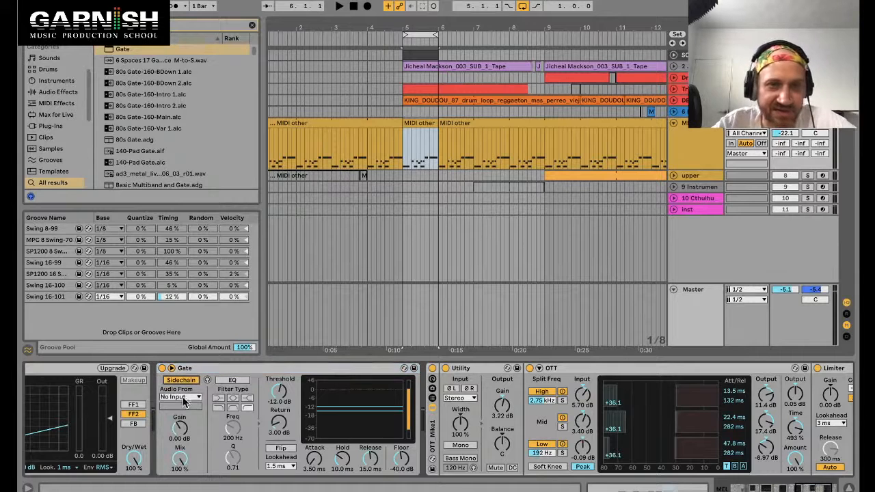
# Step: Start playback and set the Gate's sidechain source to SC, Big Tune Fish Kit | Big Tune Fish | Perc | Pre FX
pyautogui.click(419, 53)
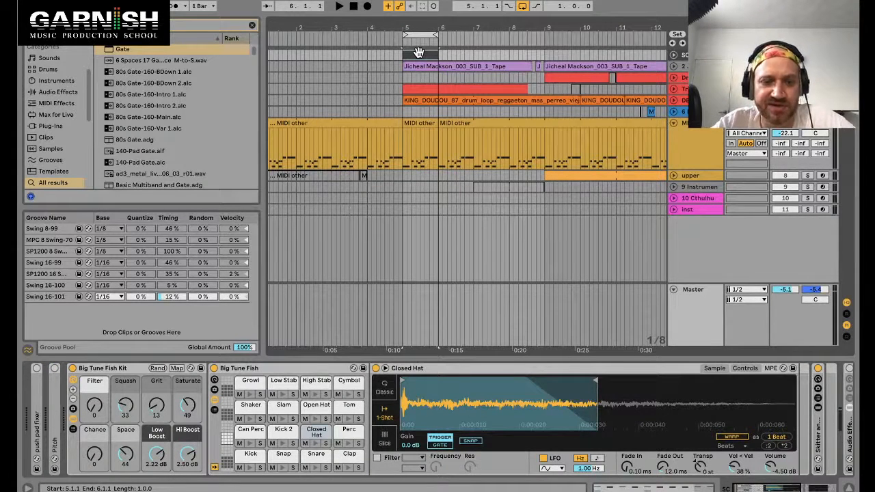
pyautogui.press('space')
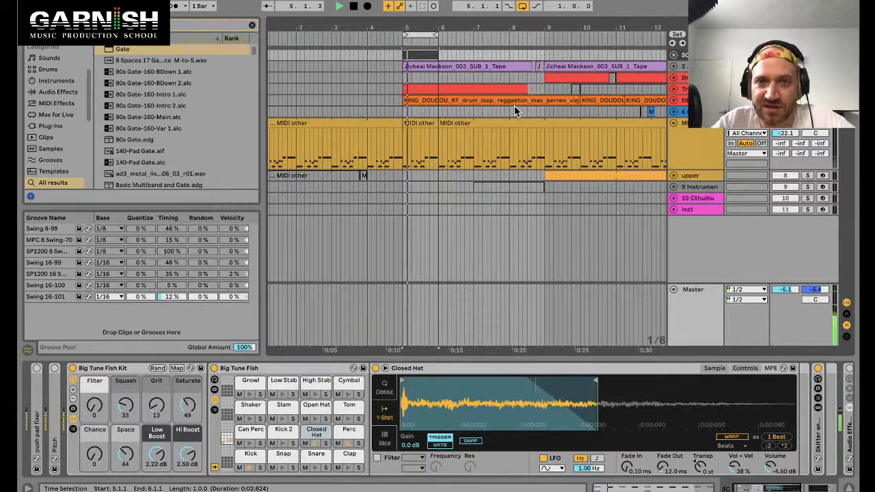
pyautogui.hotkey('shift', 'Tab')
pyautogui.hotkey('shift', 'Tab')
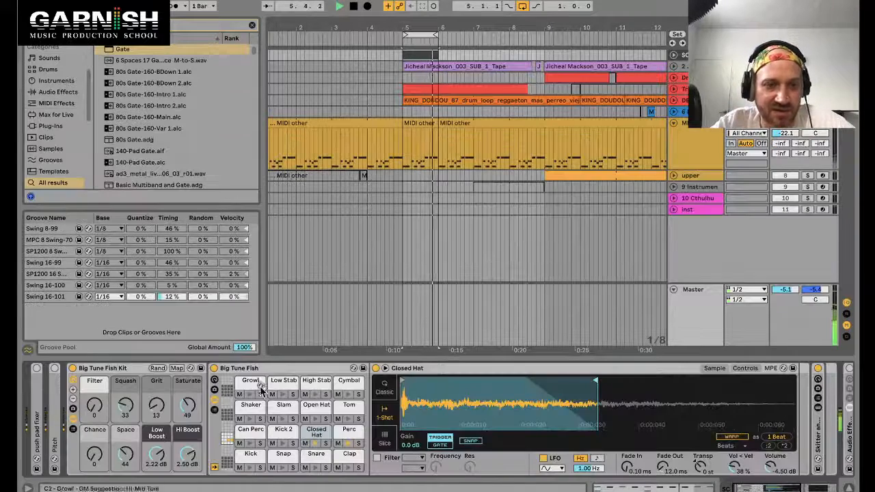
pyautogui.click(428, 123)
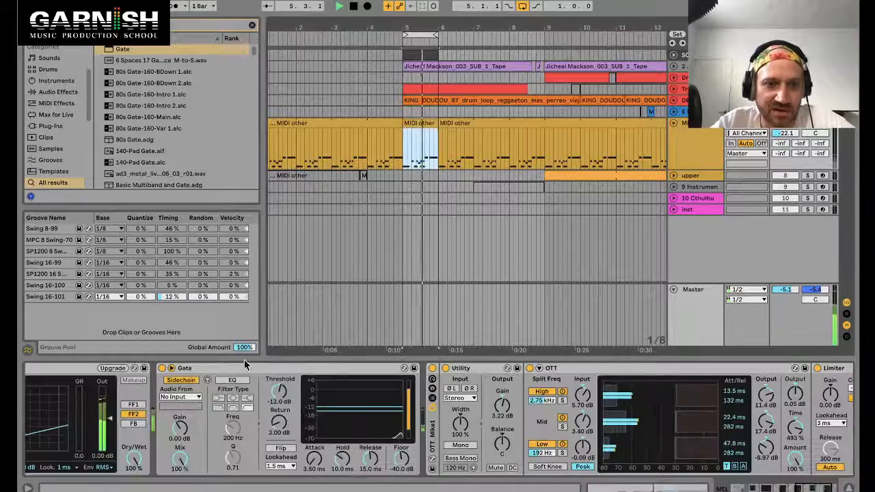
pyautogui.click(176, 396)
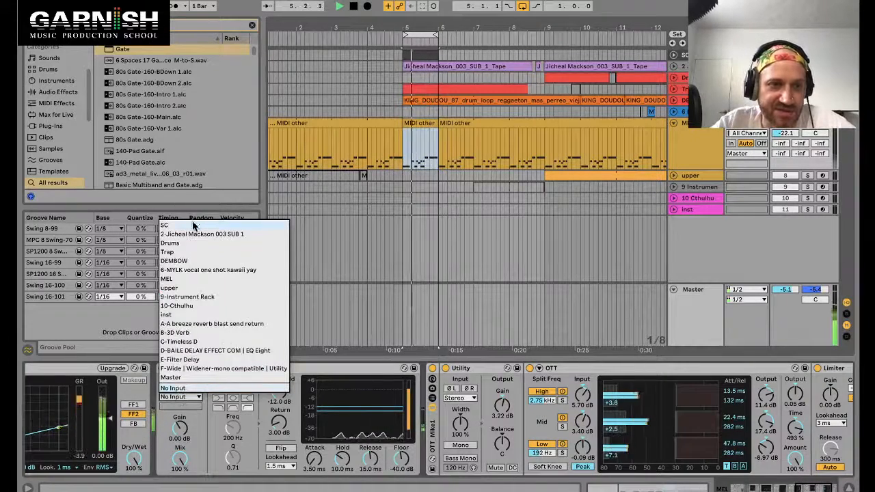
pyautogui.click(194, 226)
pyautogui.click(183, 406)
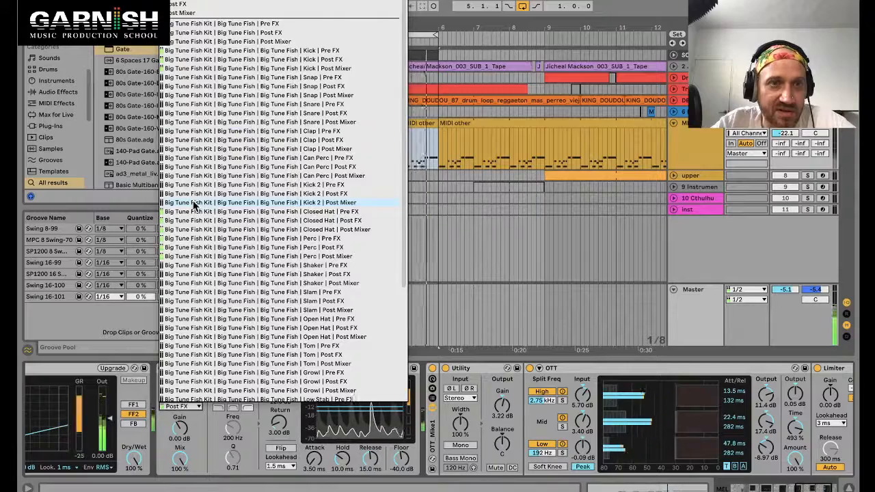
pyautogui.scroll(-6, 195, 202)
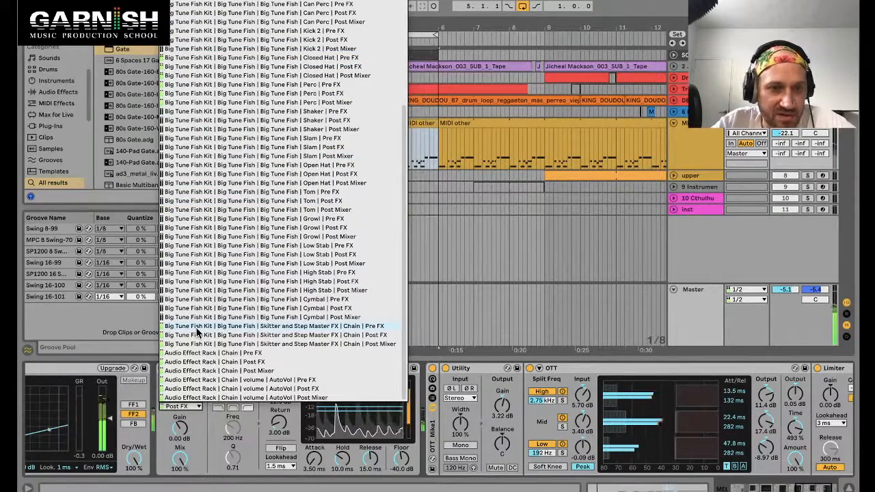
pyautogui.scroll(6, 269, 222)
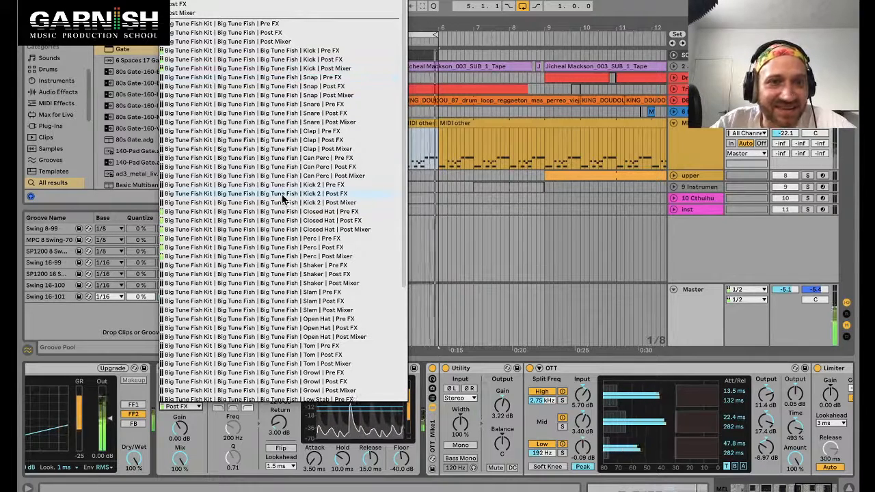
pyautogui.click(309, 239)
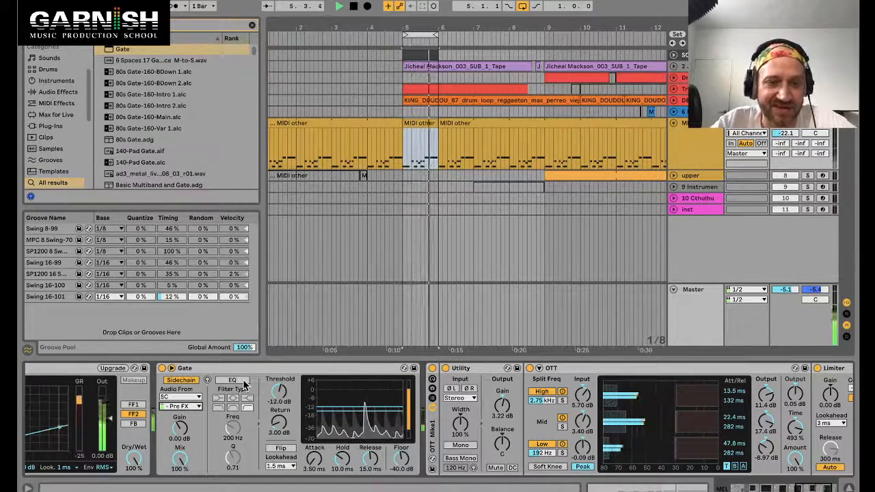
# Step: Set the Gate's threshold to -14.9 dB
pyautogui.moveTo(279, 391); pyautogui.dragTo(279, 388)
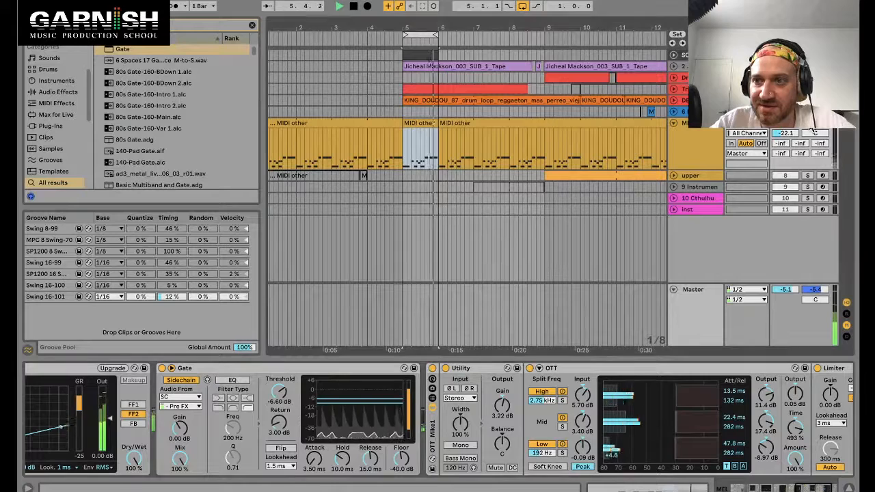
pyautogui.moveTo(279, 391); pyautogui.dragTo(279, 396)
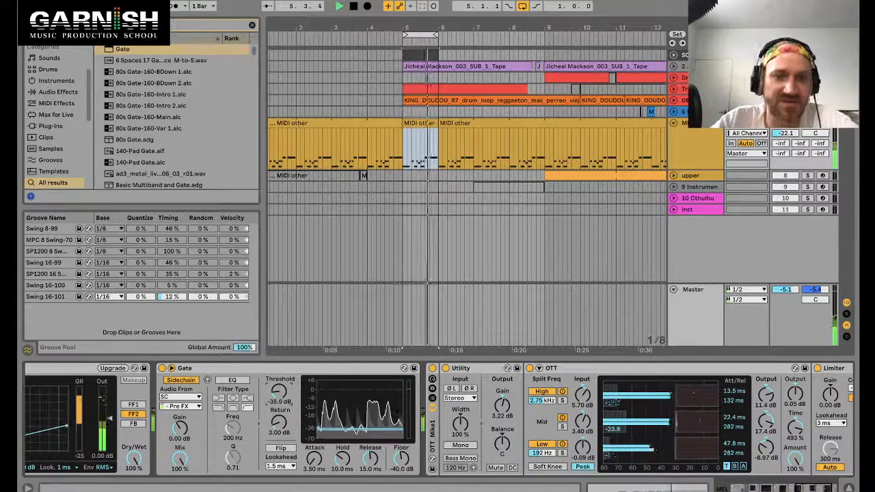
pyautogui.moveTo(279, 392); pyautogui.dragTo(279, 367)
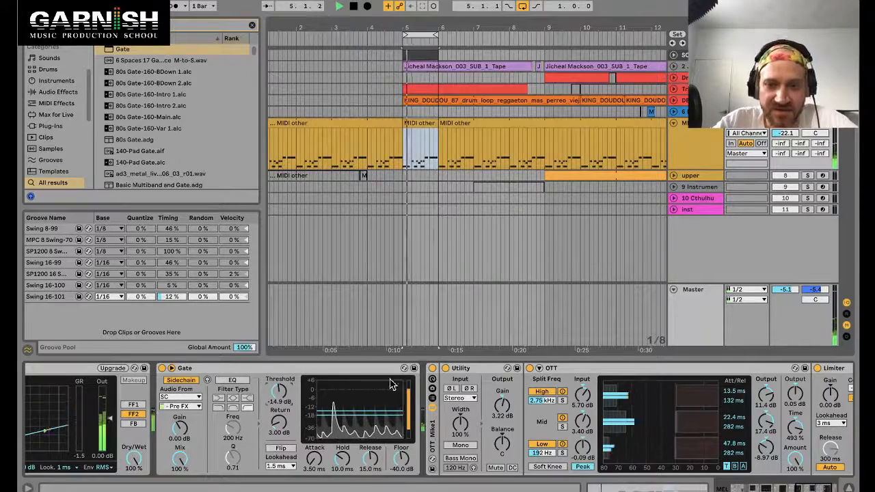
# Step: Set the Gate's release to 53.6 ms and its floor to about -13 dB
pyautogui.hscroll(-5, 392, 385)
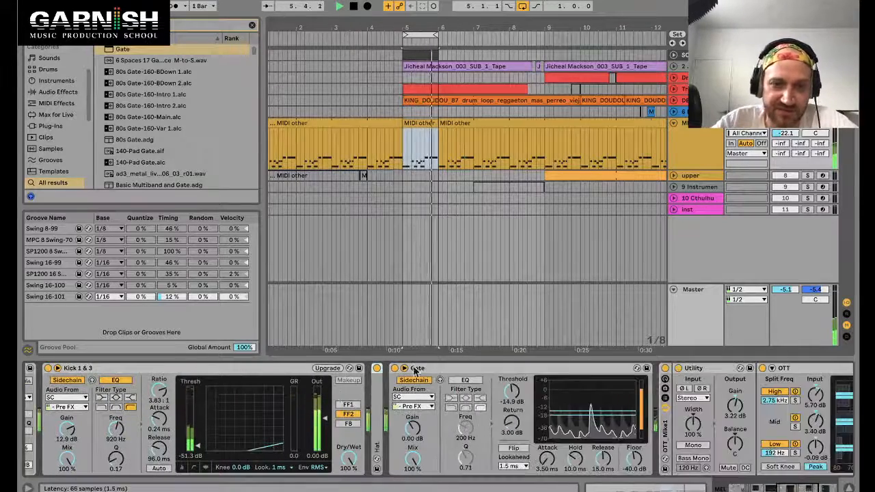
pyautogui.hscroll(5, 415, 373)
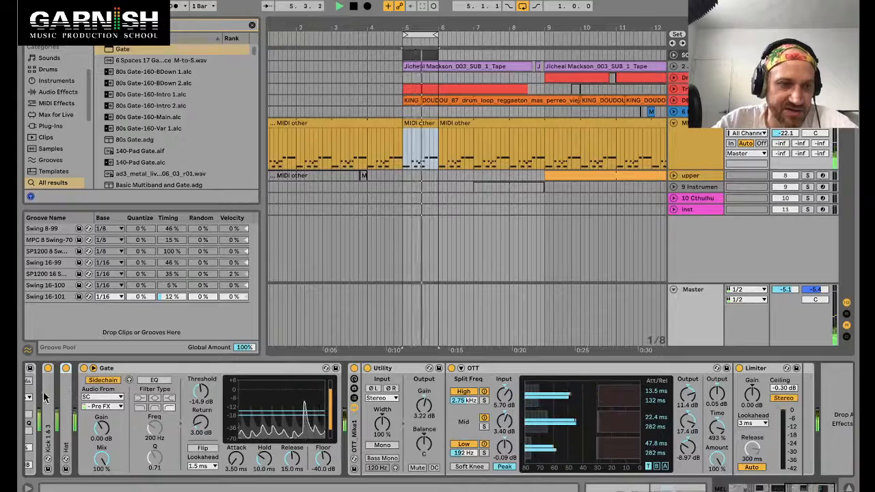
pyautogui.hscroll(-1, 48, 395)
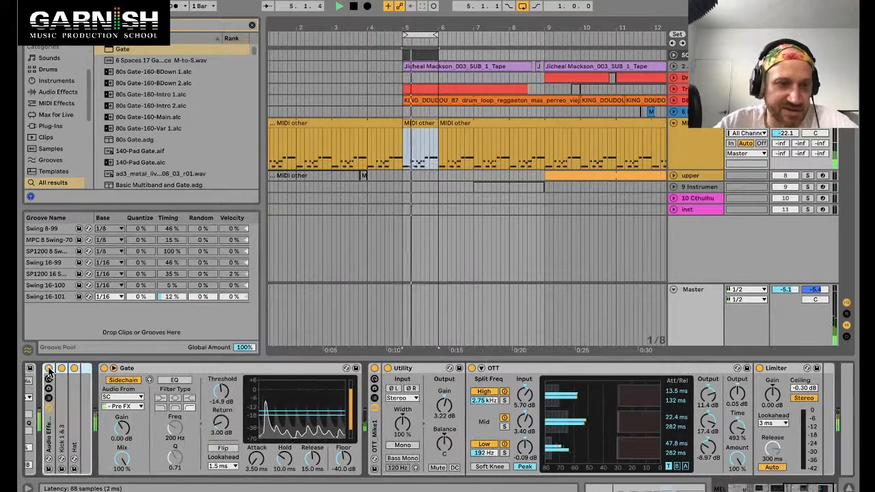
pyautogui.click(211, 370)
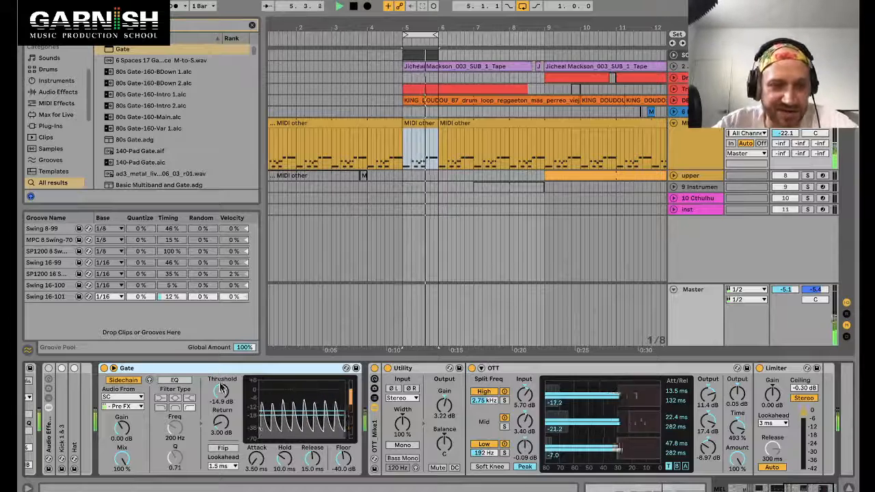
pyautogui.moveTo(312, 460); pyautogui.dragTo(312, 442)
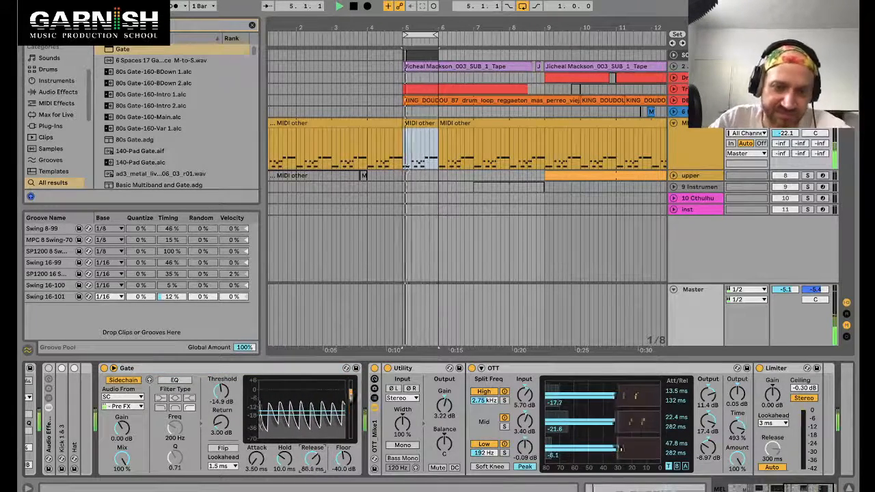
pyautogui.moveTo(312, 441); pyautogui.dragTo(340, 450)
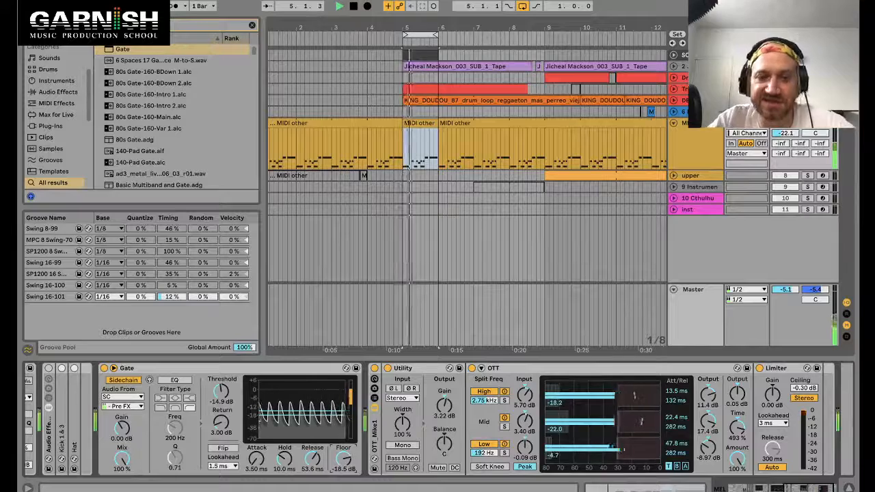
pyautogui.moveTo(343, 459); pyautogui.dragTo(342, 463)
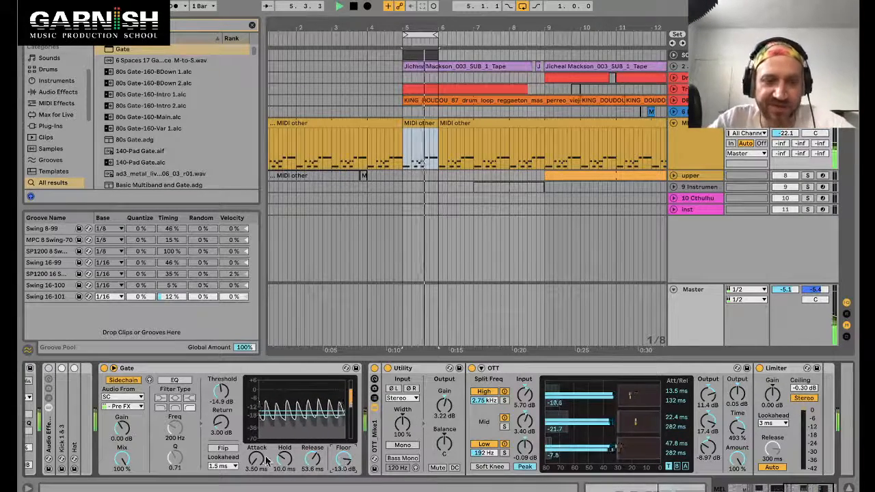
# Step: Set the Gate's attack to 13.8 ms, hold to 23.2 ms and floor to -11.5 dB
pyautogui.moveTo(267, 463); pyautogui.dragTo(267, 456)
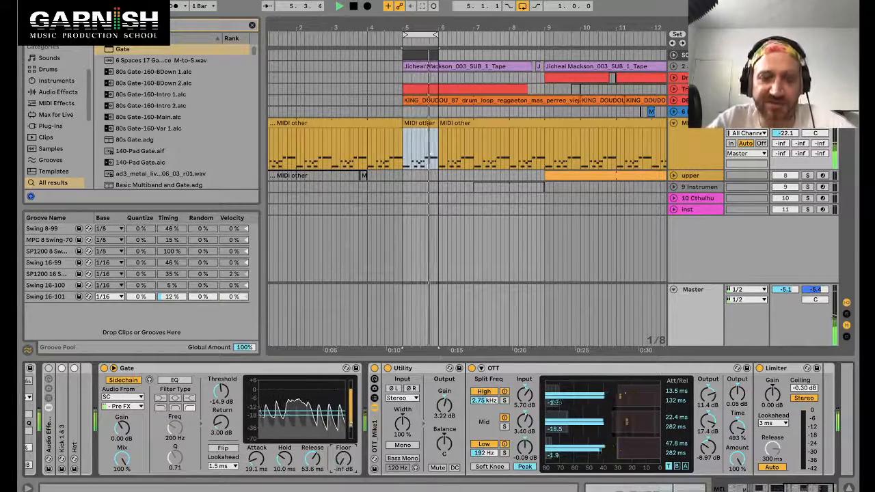
pyautogui.moveTo(344, 463); pyautogui.dragTo(344, 455)
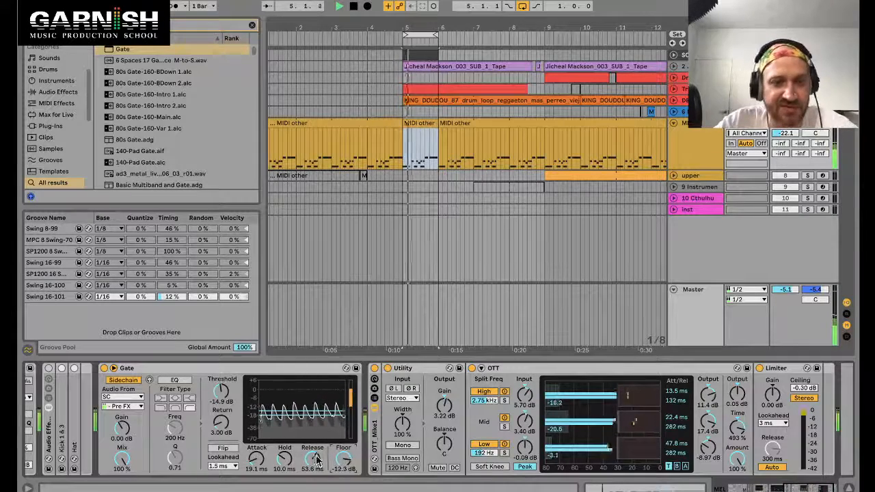
pyautogui.moveTo(284, 459); pyautogui.dragTo(285, 459)
pyautogui.moveTo(344, 460); pyautogui.dragTo(343, 456)
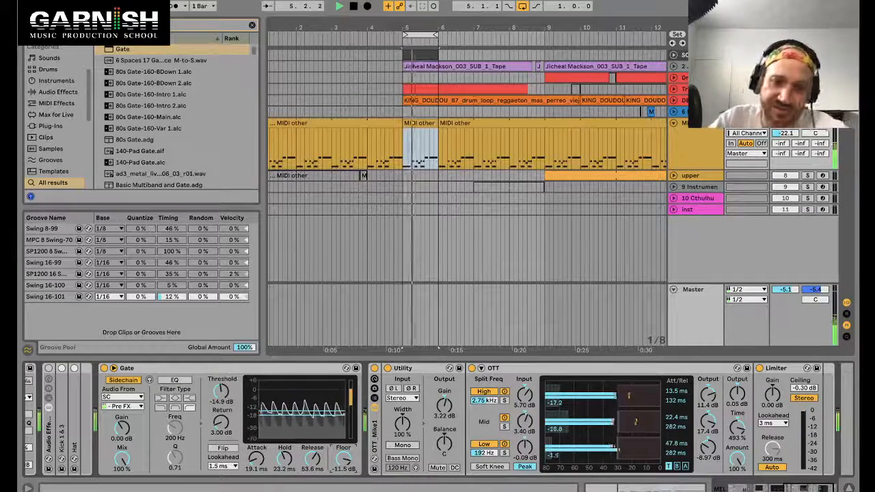
pyautogui.moveTo(257, 458); pyautogui.dragTo(258, 462)
# Step: Set the Gate's lookahead to 0 ms and its attack to about 16.6 ms
pyautogui.click(226, 467)
pyautogui.click(227, 488)
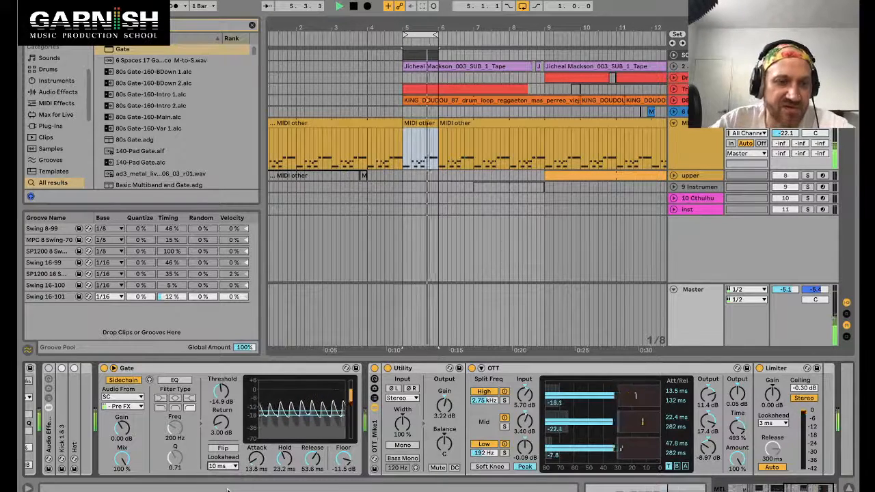
pyautogui.click(233, 467)
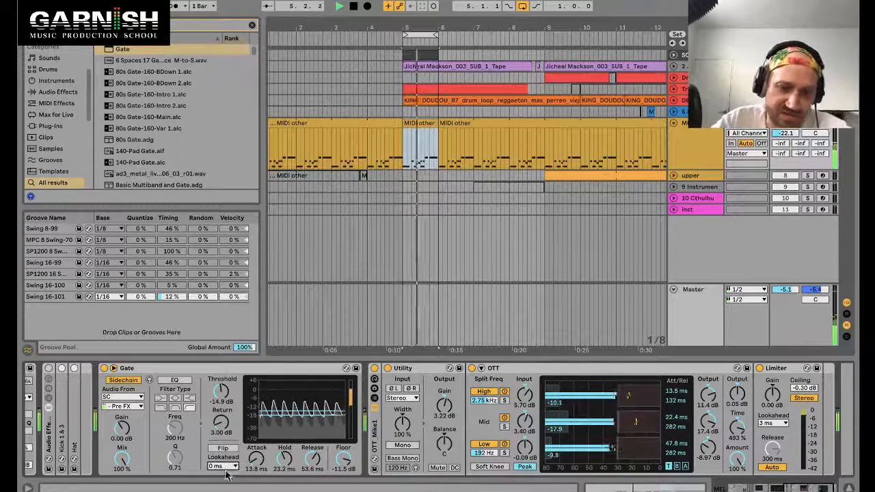
pyautogui.click(226, 473)
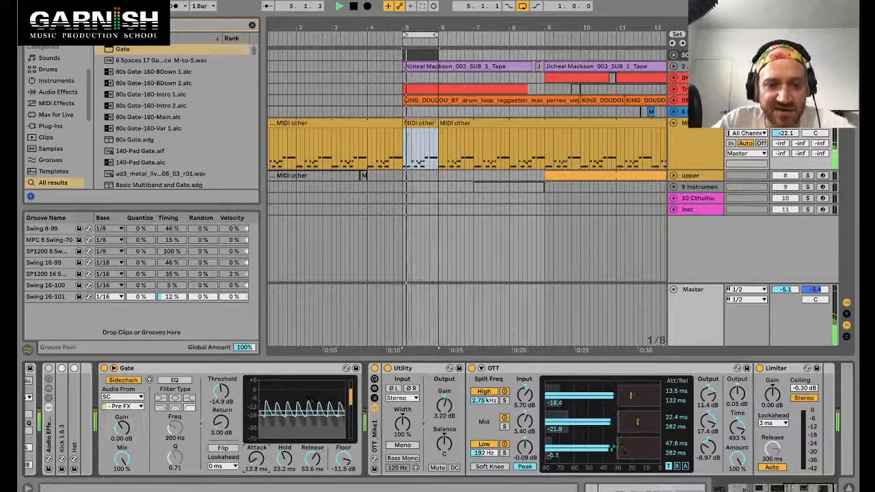
pyautogui.moveTo(257, 458); pyautogui.dragTo(257, 462)
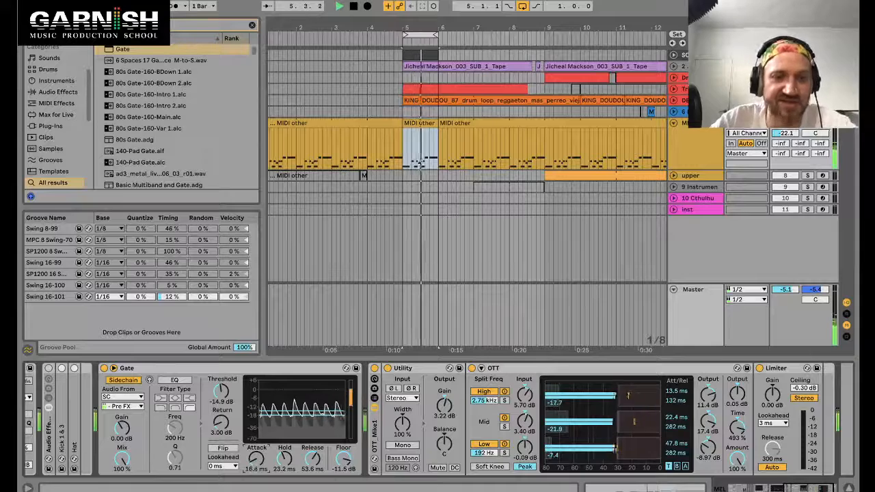
# Step: Try the Gate's Flip mode and set the threshold to -15.3 dB
pyautogui.click(230, 451)
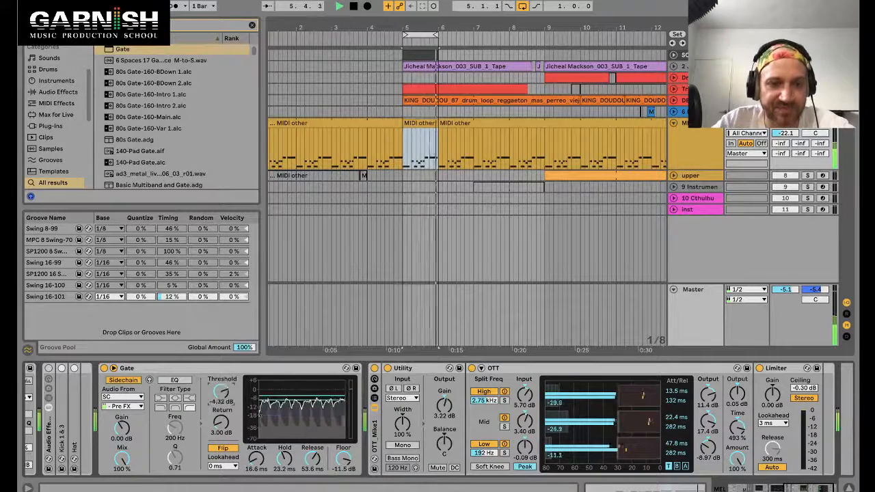
pyautogui.moveTo(221, 392); pyautogui.dragTo(221, 404)
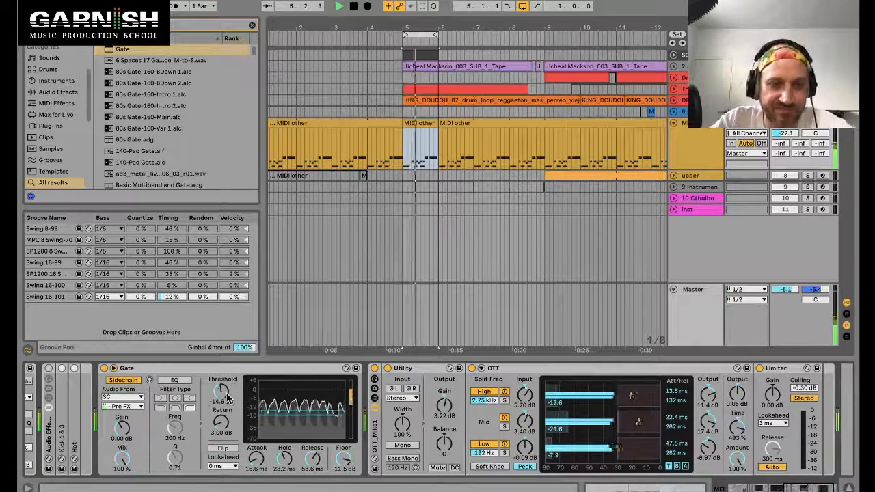
pyautogui.moveTo(221, 391); pyautogui.dragTo(220, 393)
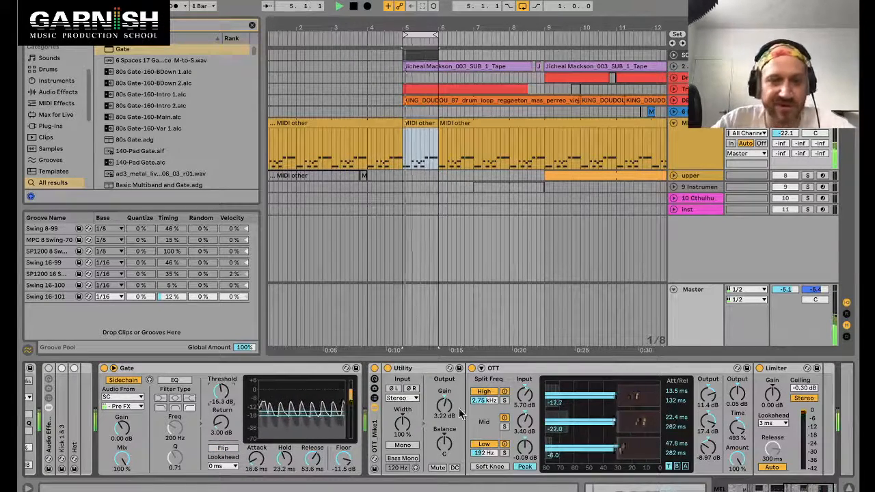
pyautogui.hscroll(-5, 459, 414)
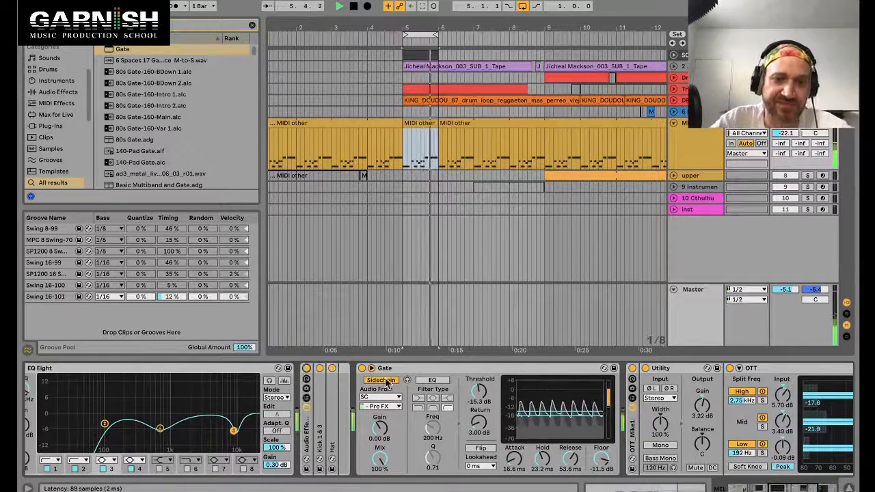
# Step: Raise the Utility's output gain after the Gate to 18.3 dB and set the OTT's time to 415%
pyautogui.hscroll(2, 549, 414)
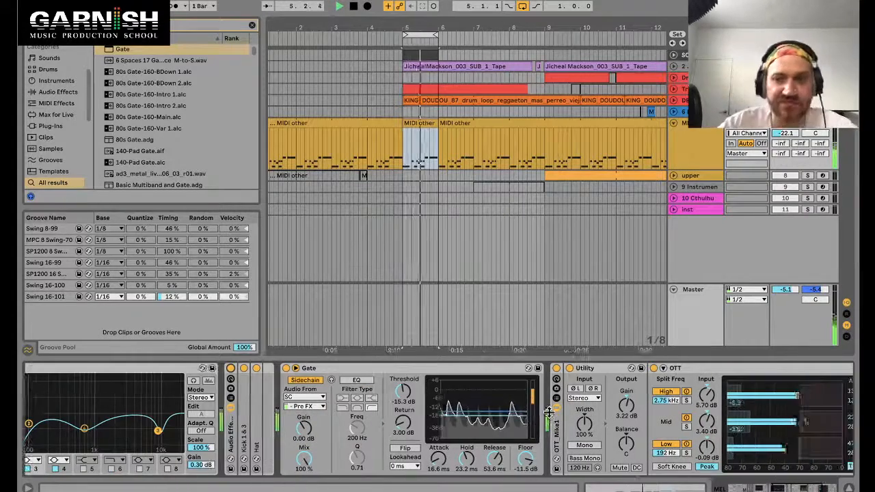
pyautogui.moveTo(626, 407); pyautogui.dragTo(626, 385)
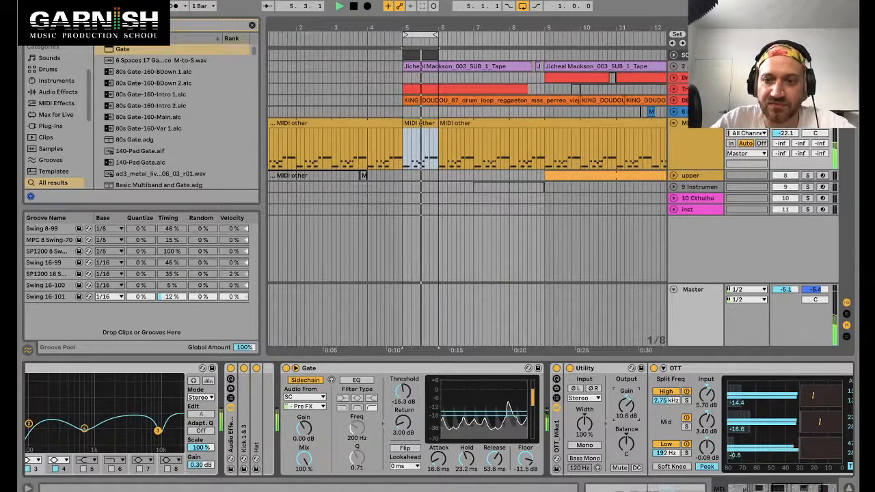
pyautogui.hscroll(6, 547, 417)
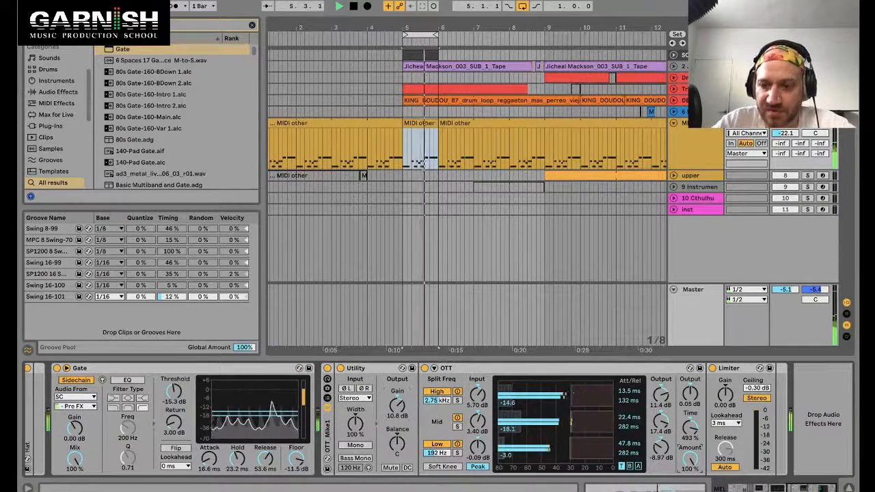
pyautogui.moveTo(396, 409); pyautogui.dragTo(396, 401)
pyautogui.press('space')
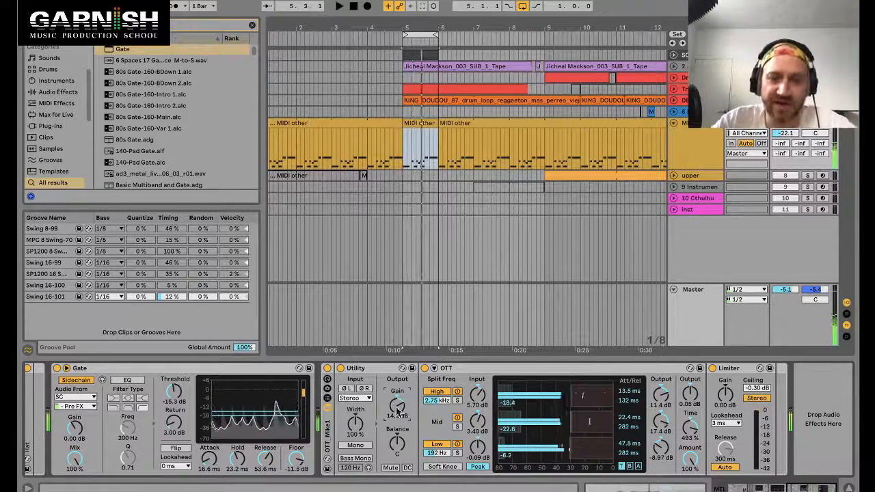
pyautogui.click(374, 371)
pyautogui.click(497, 369)
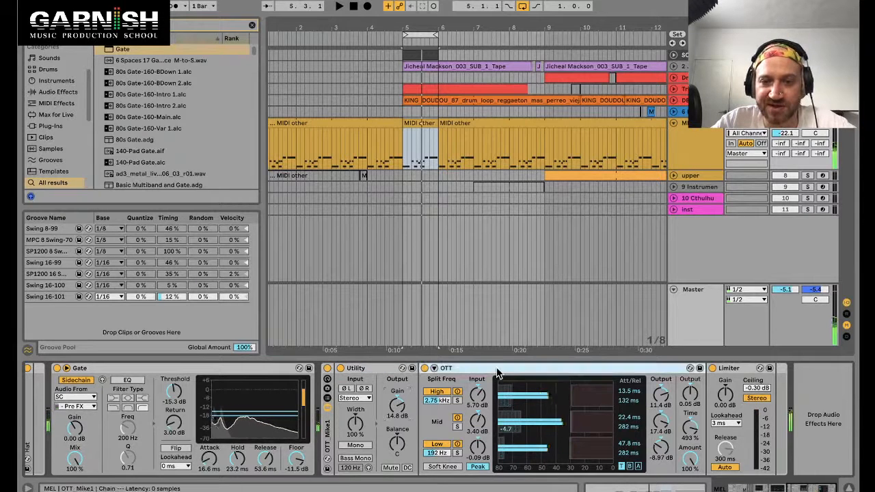
pyautogui.doubleClick(397, 409)
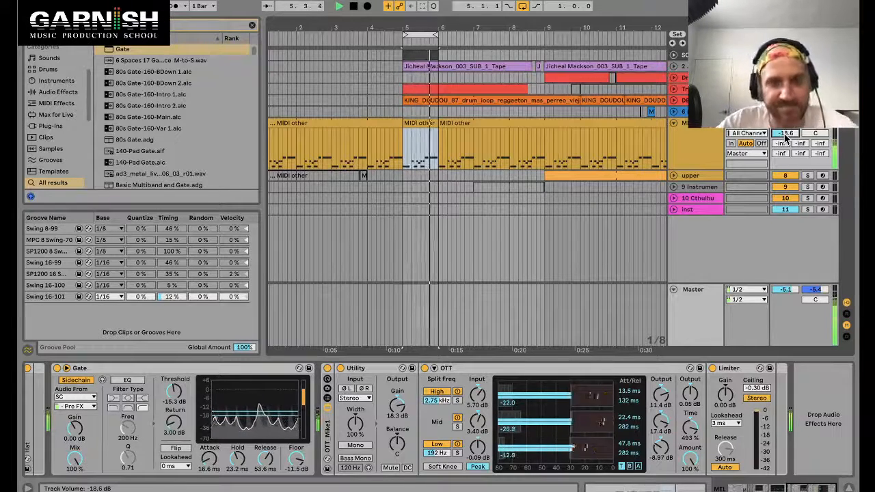
pyautogui.moveTo(696, 430)
pyautogui.mouseDown()
pyautogui.moveTo(692, 438)
pyautogui.moveTo(691, 424)
pyautogui.mouseUp()
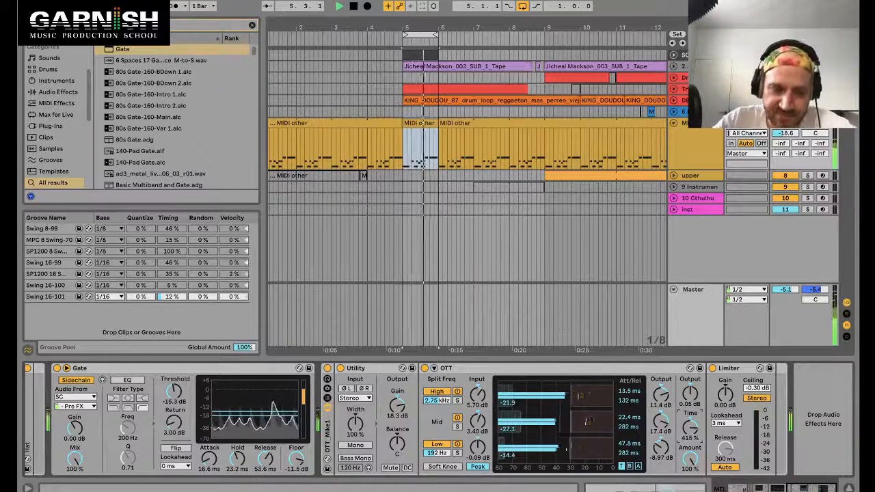
# Step: Set the Kick 1 & 3 compressor's release to 68.4 ms and stop playback
pyautogui.hscroll(-15, 412, 426)
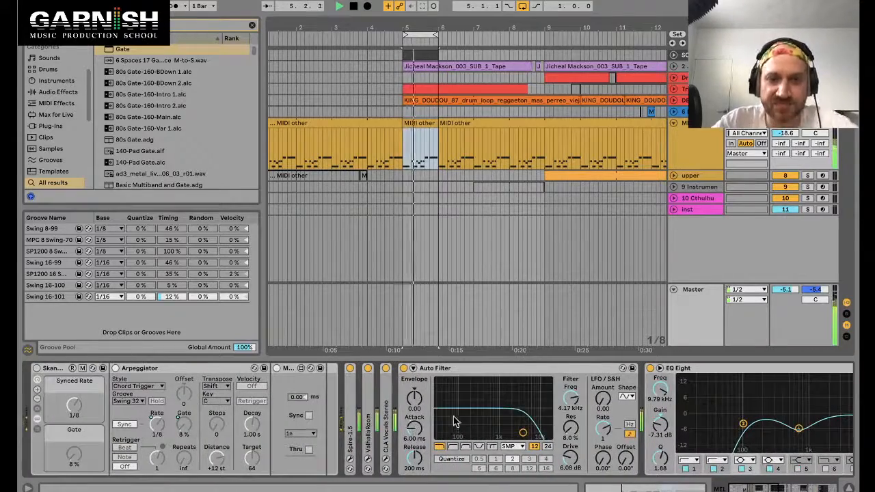
pyautogui.hscroll(12, 486, 410)
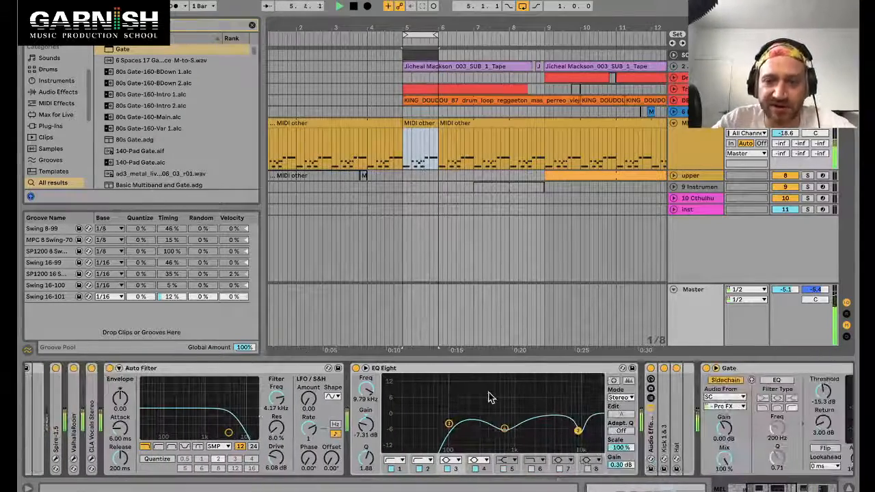
pyautogui.hscroll(3, 488, 401)
pyautogui.hscroll(3, 569, 443)
pyautogui.doubleClick(475, 426)
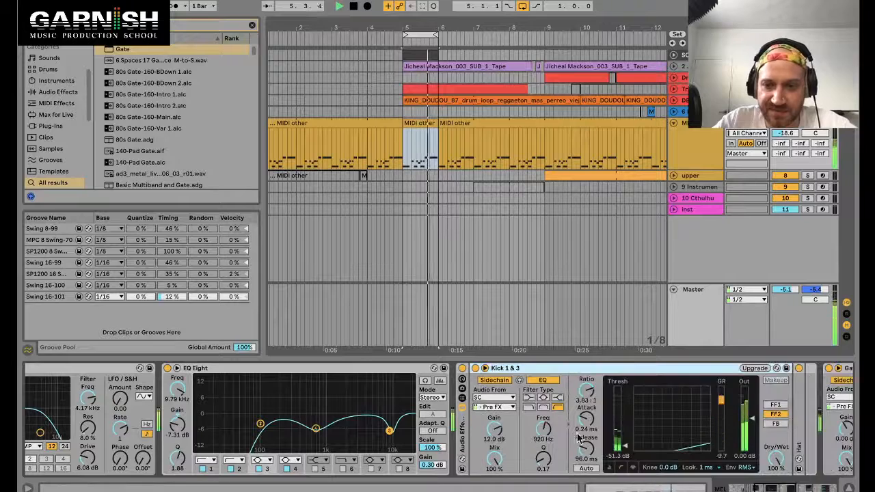
pyautogui.moveTo(619, 451); pyautogui.dragTo(621, 458)
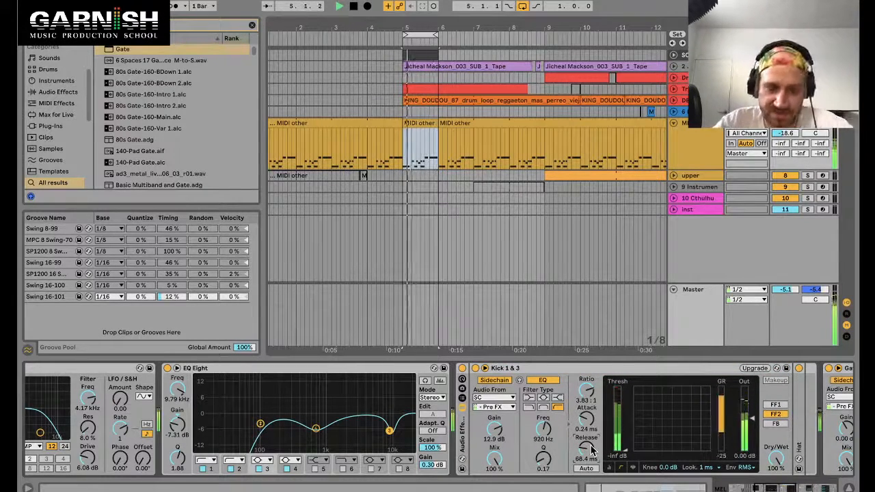
pyautogui.hscroll(3, 505, 445)
pyautogui.hscroll(7, 505, 444)
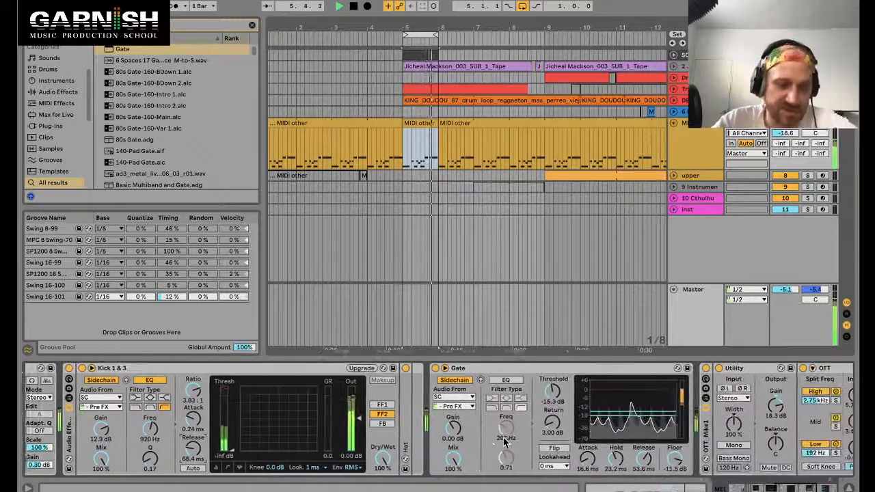
pyautogui.hscroll(9, 504, 445)
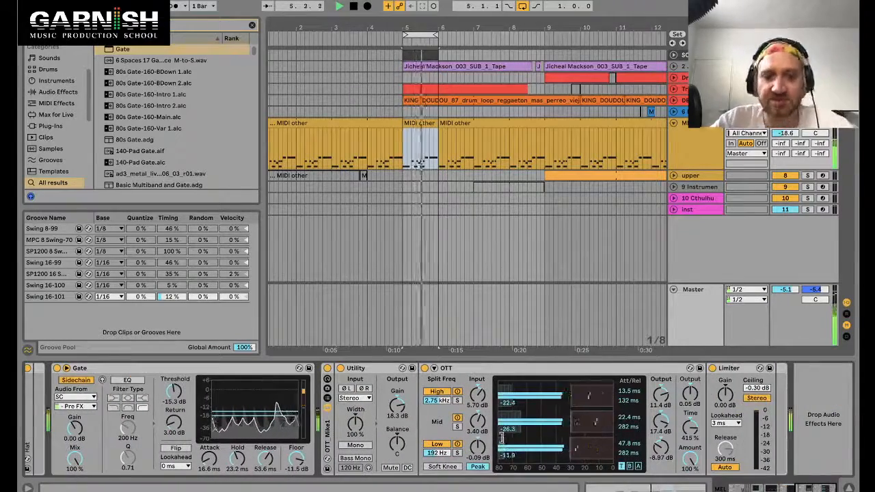
pyautogui.press('space')
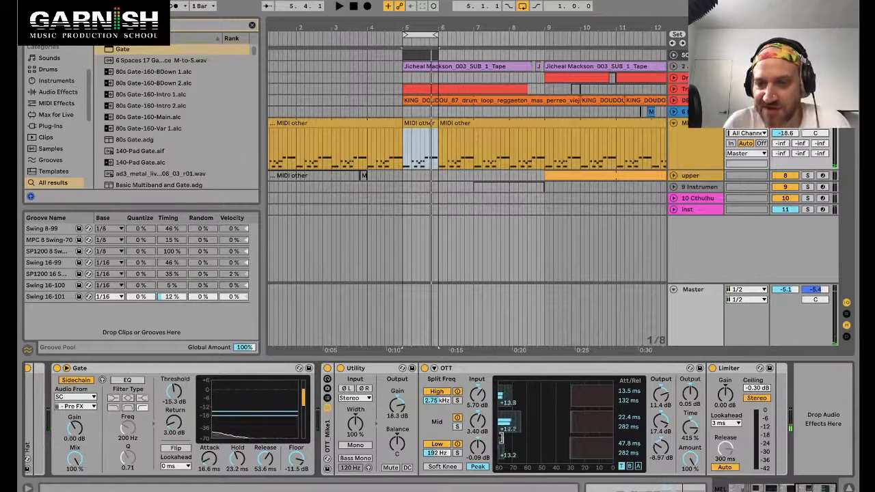
# Step: Loop bars 9 to 13 of the arrangement and start playback
pyautogui.click(707, 130)
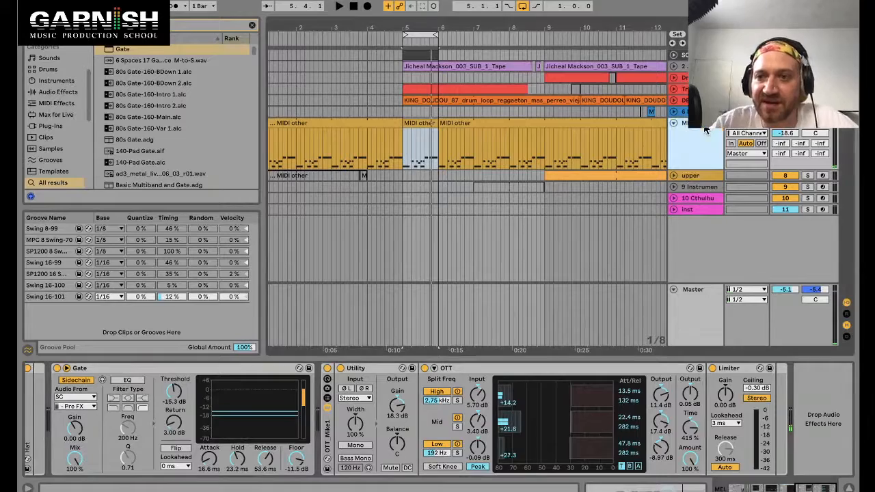
pyautogui.press('-')
pyautogui.press('-')
pyautogui.press('-')
pyautogui.press('-')
pyautogui.press('-')
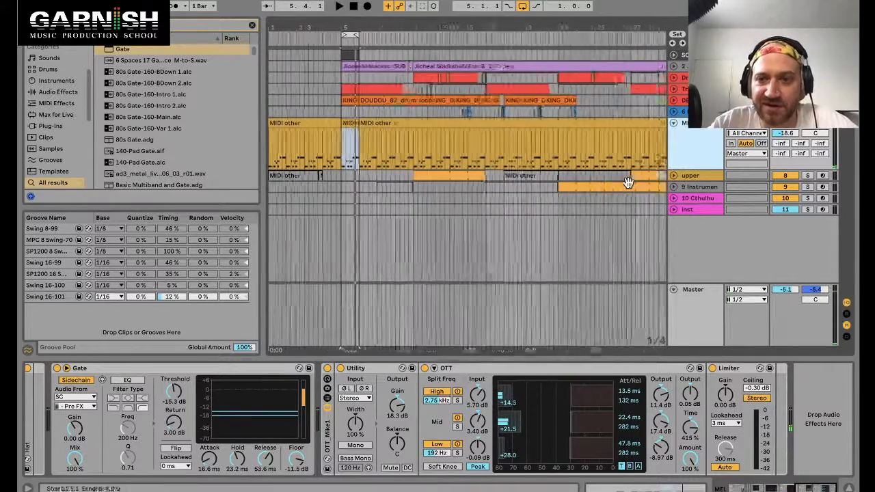
pyautogui.click(371, 178)
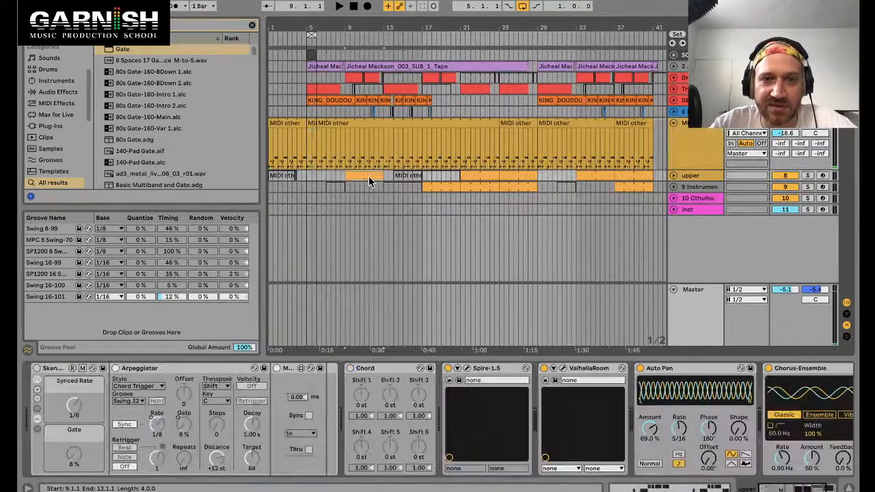
pyautogui.press('space')
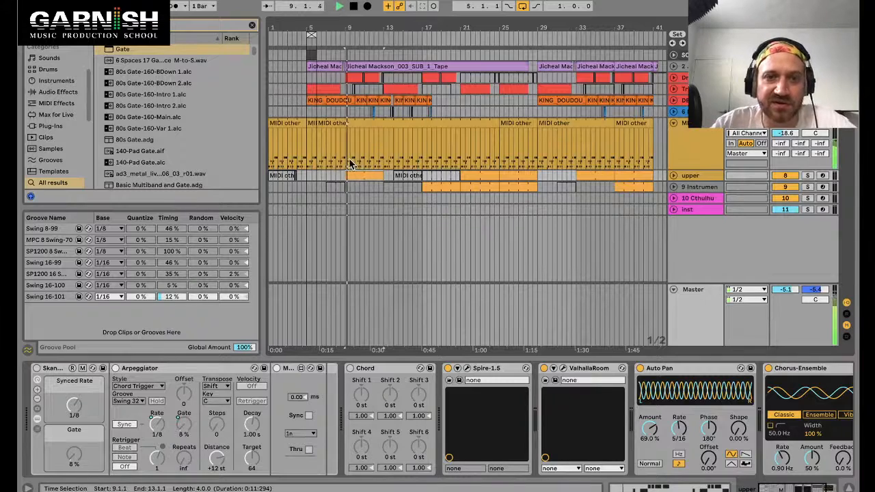
pyautogui.moveTo(348, 163); pyautogui.dragTo(384, 162)
pyautogui.hotkey('ctrl', 'l')
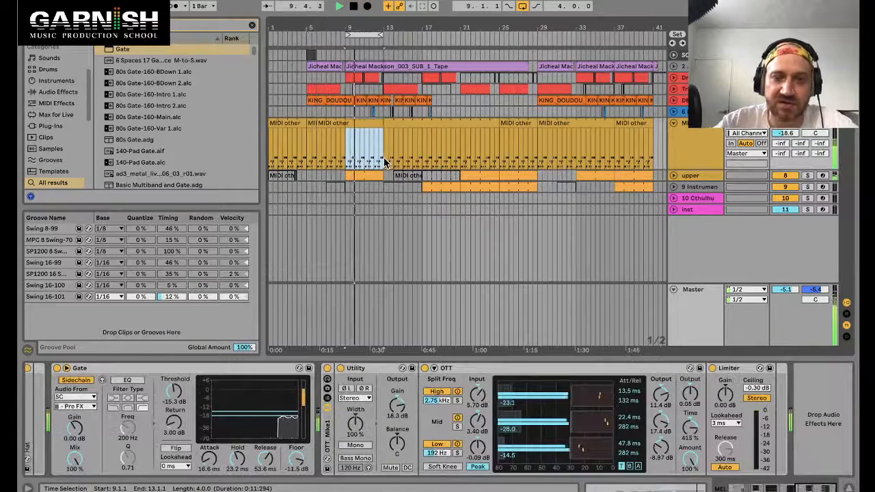
# Step: Inspect the device chains on the upper and MIDI tracks
pyautogui.click(365, 122)
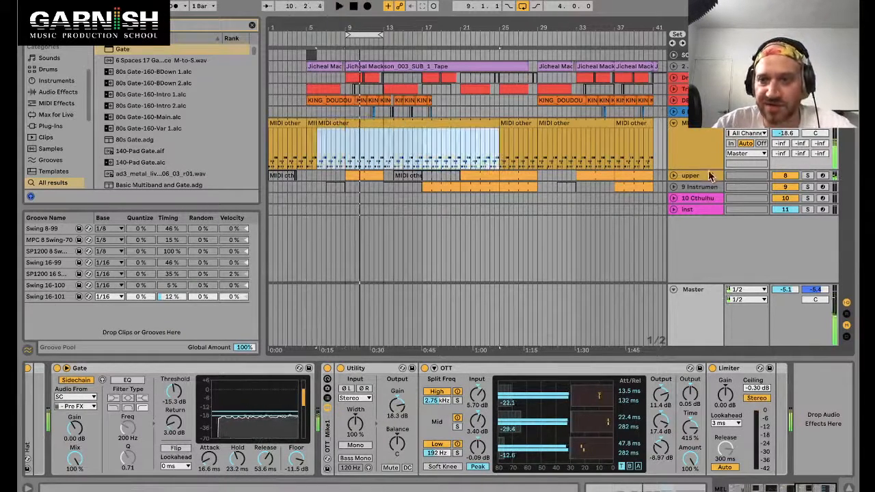
pyautogui.click(710, 176)
pyautogui.hscroll(5, 567, 409)
pyautogui.hscroll(-5, 567, 409)
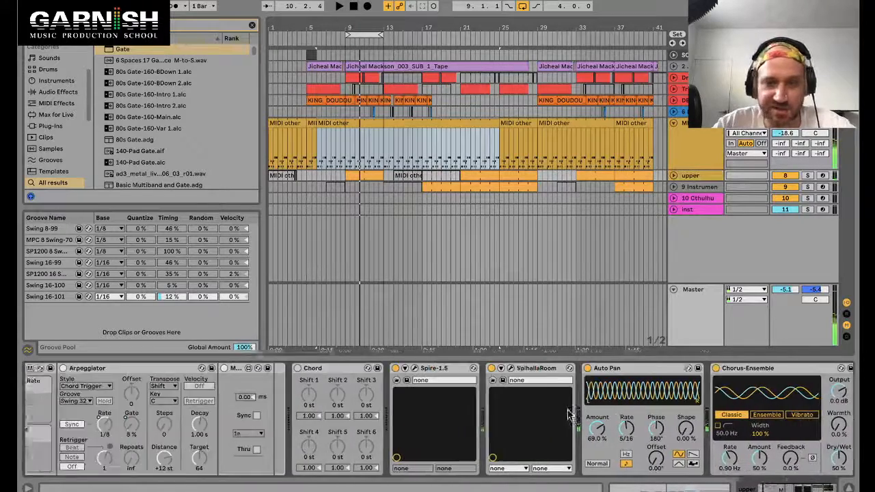
pyautogui.click(451, 128)
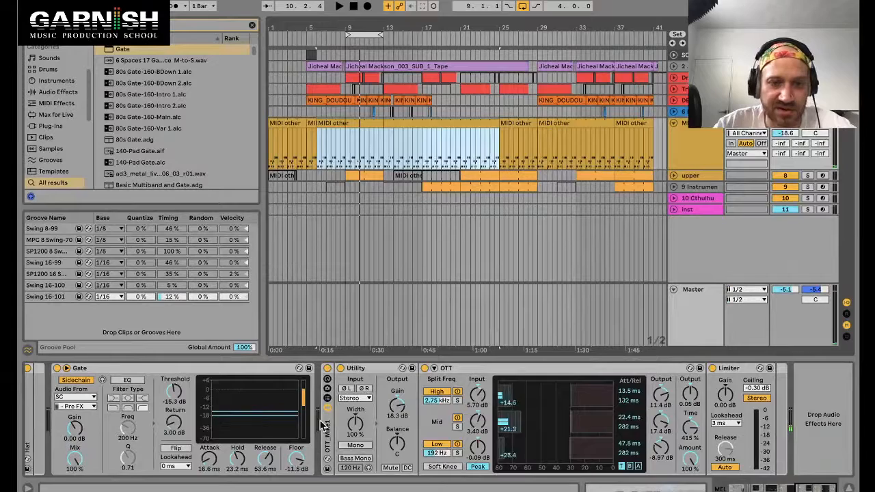
pyautogui.hscroll(-5, 321, 424)
pyautogui.moveTo(540, 368); pyautogui.dragTo(479, 398)
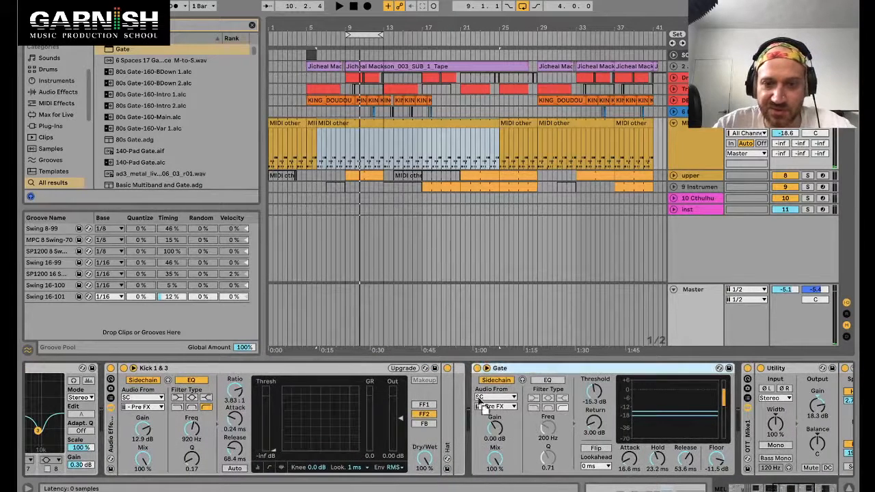
pyautogui.moveTo(455, 433); pyautogui.dragTo(454, 433)
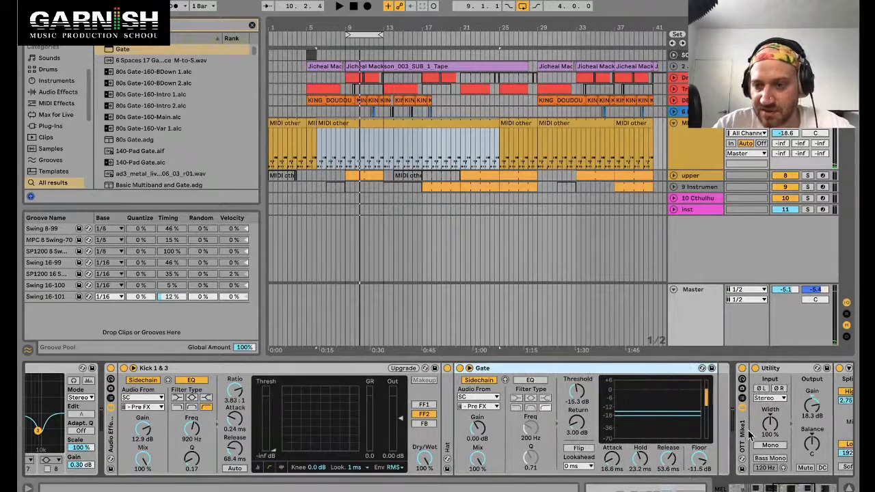
pyautogui.moveTo(740, 425); pyautogui.dragTo(716, 435)
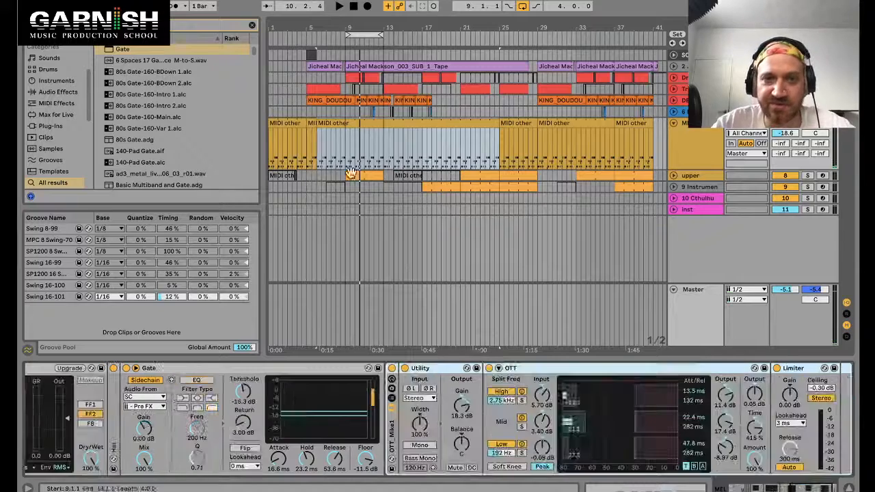
# Step: Play the arrangement from bar 9 to audition the gated drum loop
pyautogui.click(357, 176)
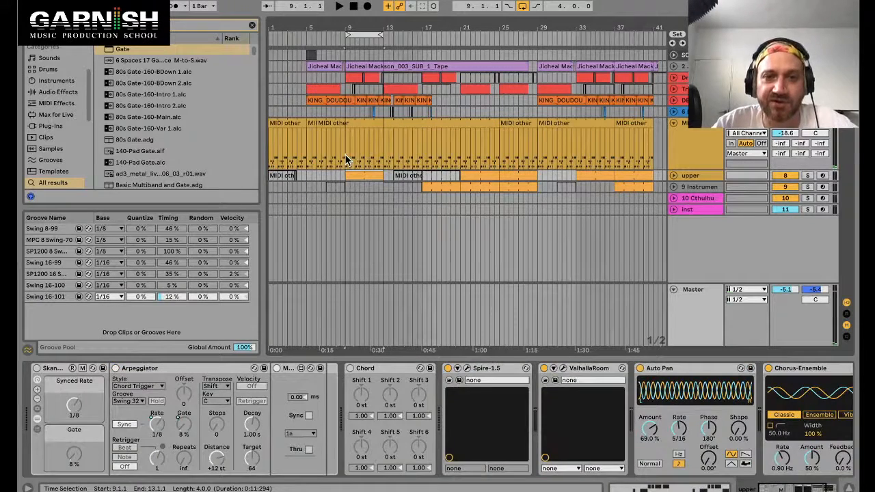
pyautogui.click(346, 160)
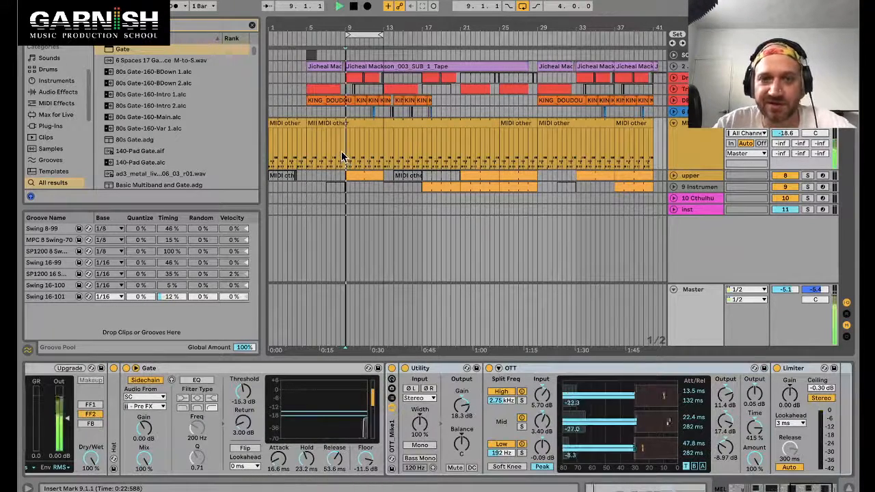
pyautogui.press('space')
pyautogui.click(367, 177)
pyautogui.press('s')
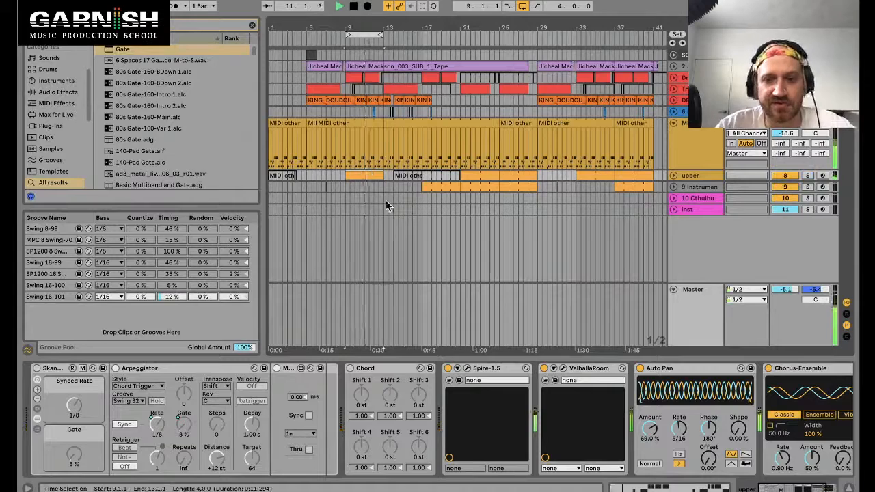
pyautogui.press('s')
# Step: Collapse the Spire device and audition the loop through the Kick 1 & 3 compressor and Gate
pyautogui.doubleClick(499, 368)
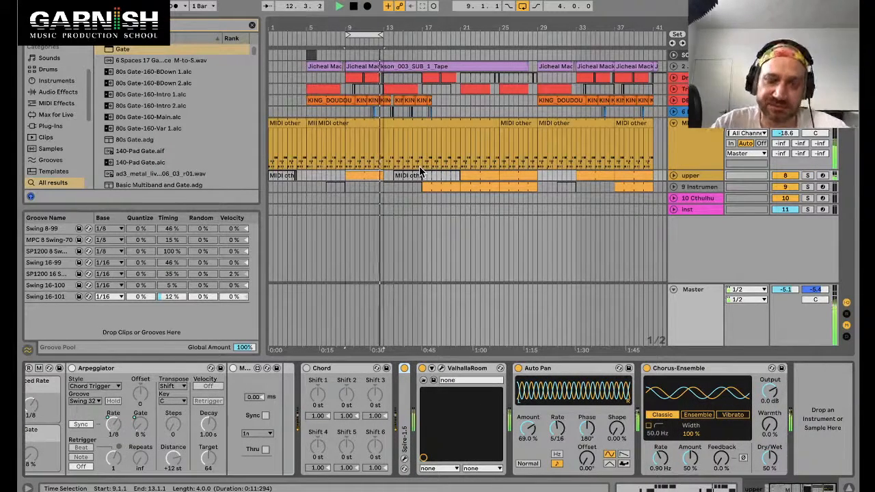
pyautogui.click(693, 128)
pyautogui.hscroll(-5, 287, 457)
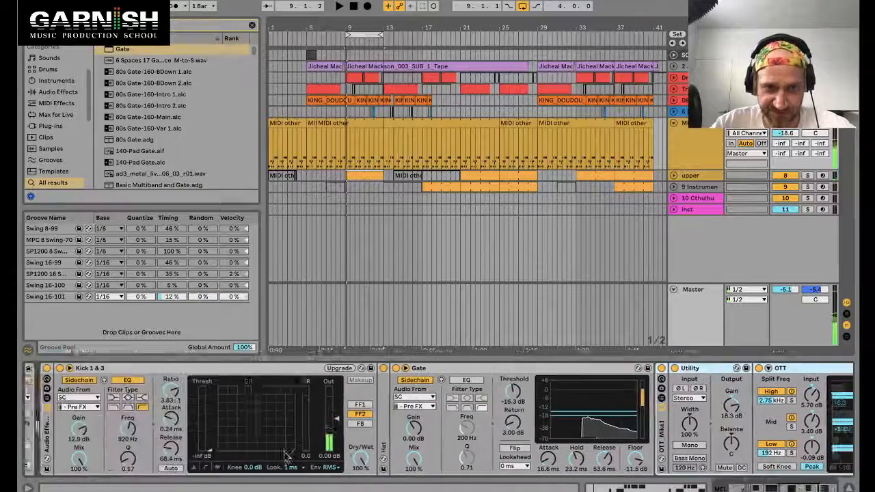
pyautogui.hscroll(-3, 287, 457)
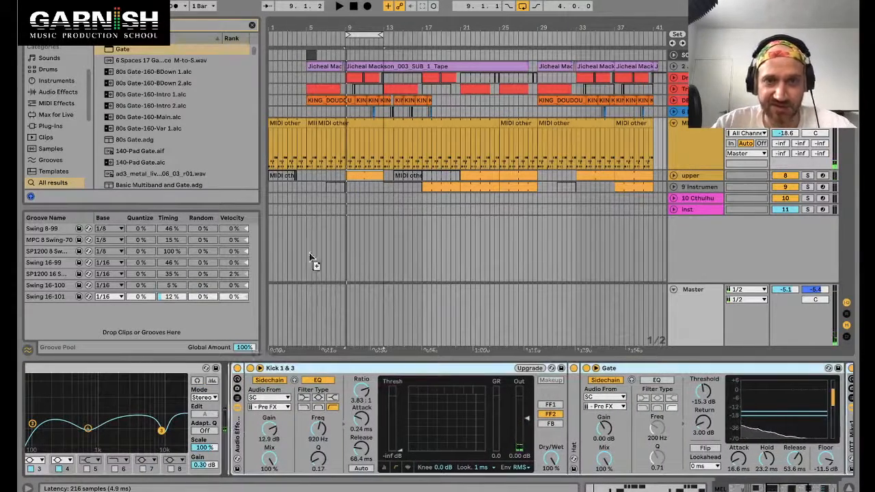
pyautogui.click(356, 174)
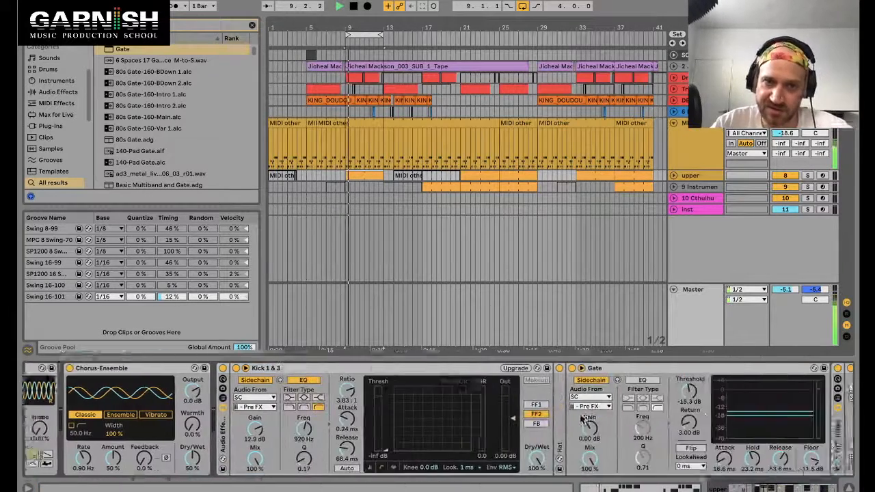
pyautogui.hscroll(5, 583, 419)
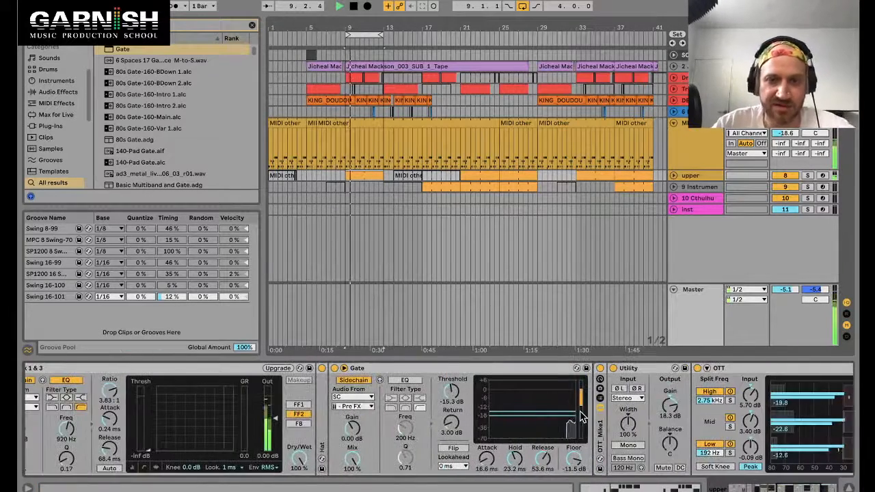
pyautogui.hscroll(3, 598, 416)
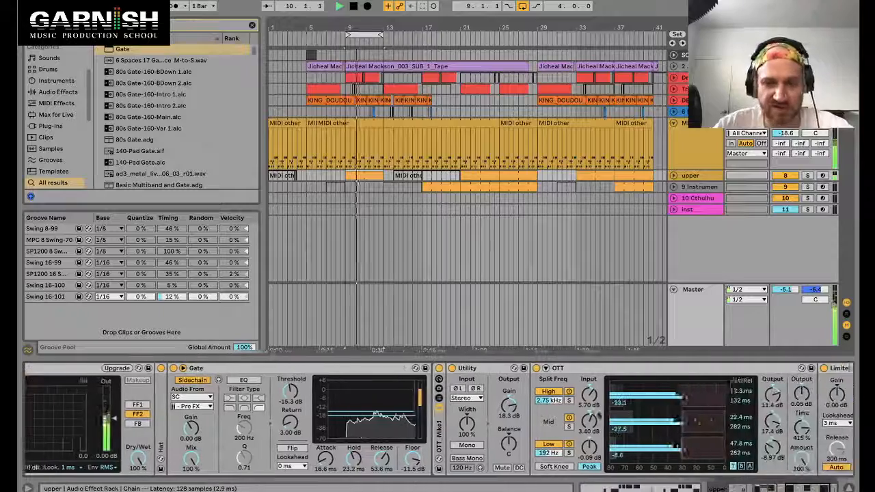
pyautogui.hscroll(-10, 297, 420)
pyautogui.press('space')
pyautogui.hscroll(5, 296, 419)
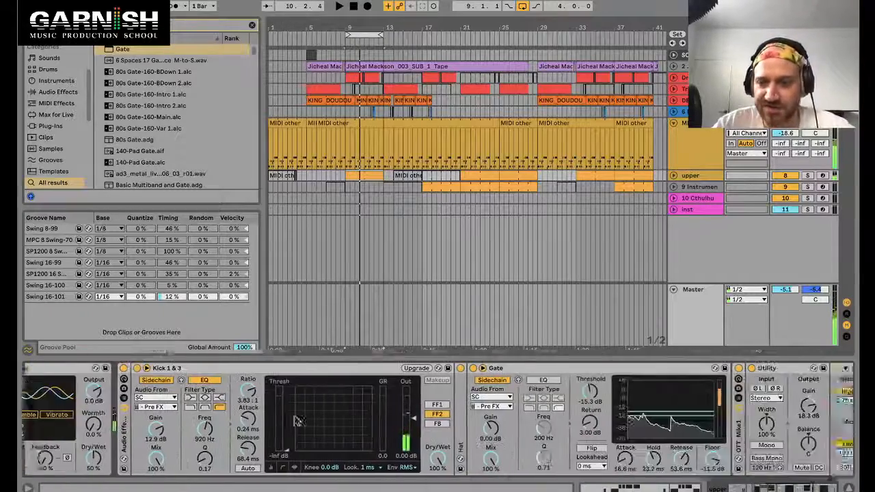
# Step: Collapse the Kick 1 & 3 compressor and raise the Gate's sidechain gain to 14.5 dB
pyautogui.click(383, 368)
pyautogui.hscroll(-5, 250, 390)
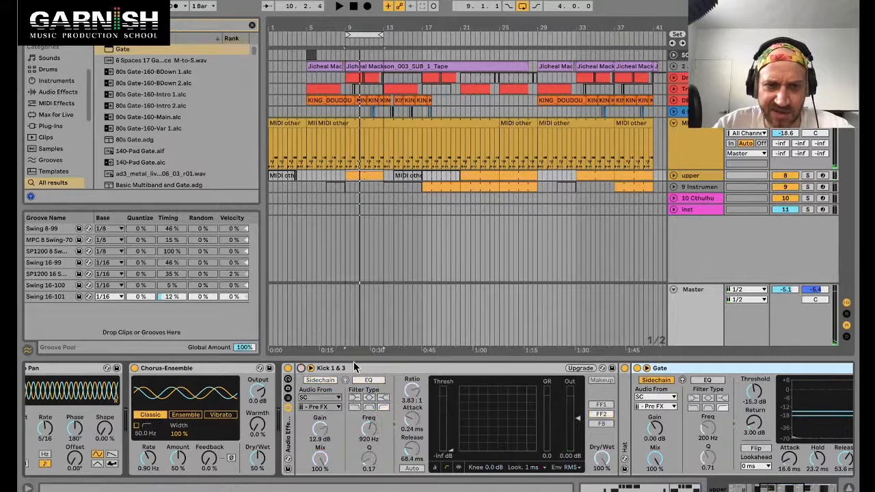
pyautogui.doubleClick(354, 368)
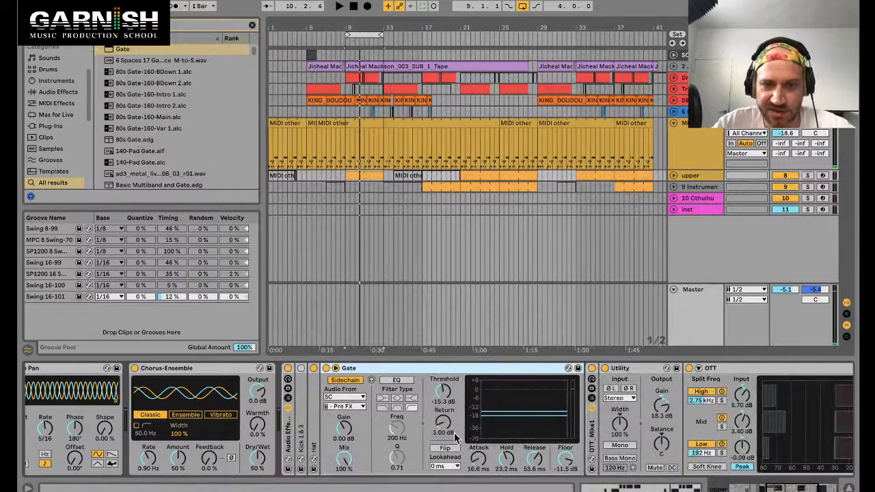
pyautogui.moveTo(344, 428); pyautogui.dragTo(344, 419)
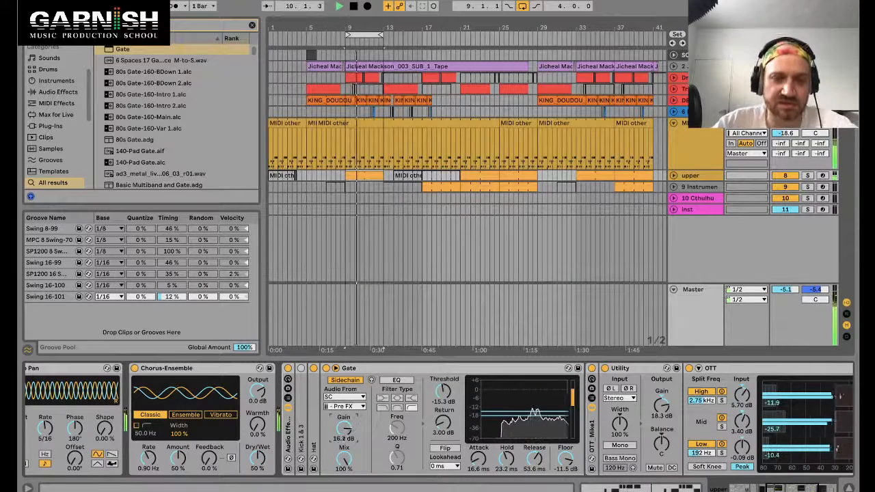
pyautogui.moveTo(344, 428); pyautogui.dragTo(344, 426)
pyautogui.hscroll(5, 344, 426)
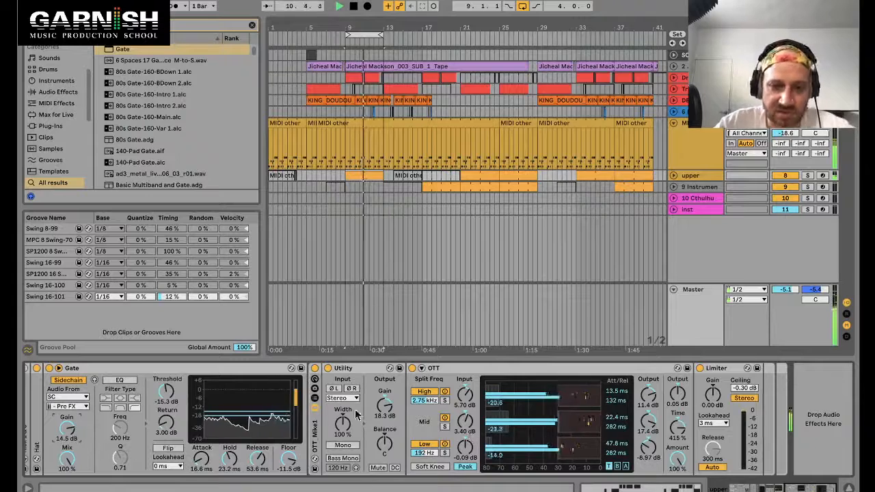
# Step: Lower the Utility gain to 9.56 dB and set the Gate's floor to -17.3 dB and threshold to -21.5 dB
pyautogui.moveTo(384, 406); pyautogui.dragTo(384, 422)
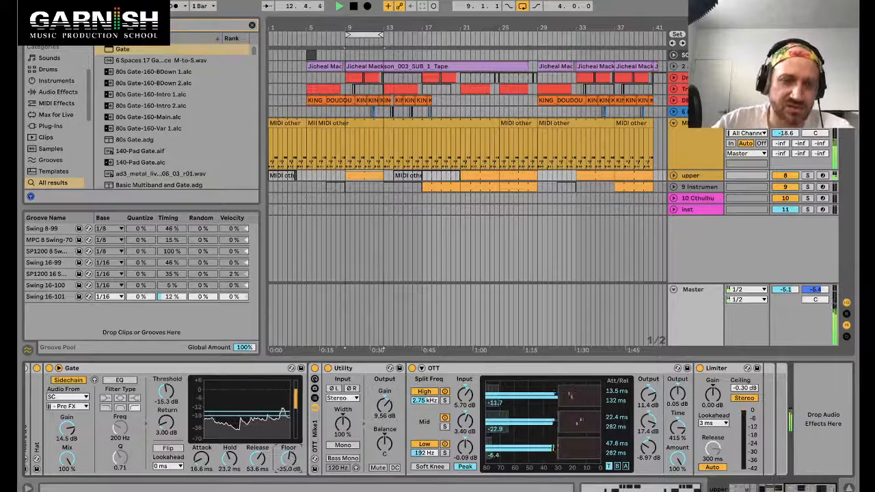
pyautogui.moveTo(289, 458)
pyautogui.mouseDown()
pyautogui.moveTo(289, 471)
pyautogui.moveTo(283, 463)
pyautogui.mouseUp()
pyautogui.moveTo(166, 392); pyautogui.dragTo(167, 397)
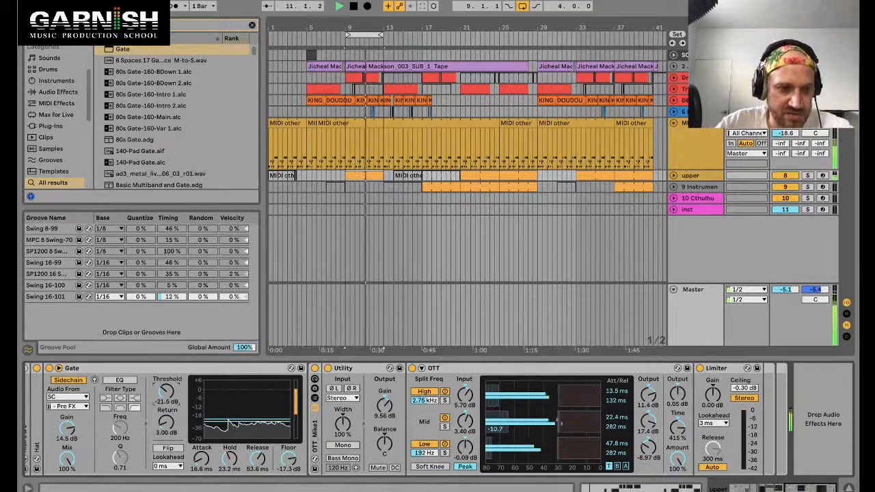
pyautogui.hscroll(-10, 73, 408)
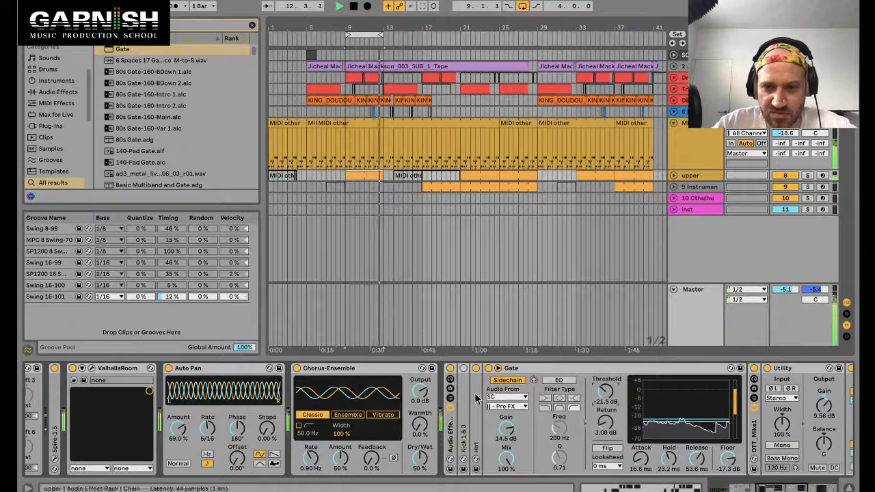
# Step: Stop playback, select bars 9 to 12 on the top track and restart playback to audition
pyautogui.click(365, 134)
pyautogui.press('space')
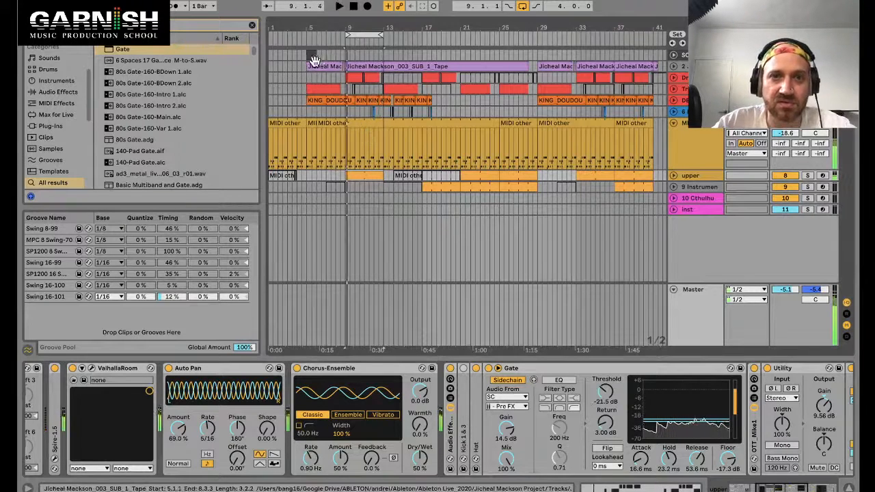
pyautogui.click(348, 58)
pyautogui.moveTo(349, 58); pyautogui.dragTo(379, 55)
pyautogui.press('space')
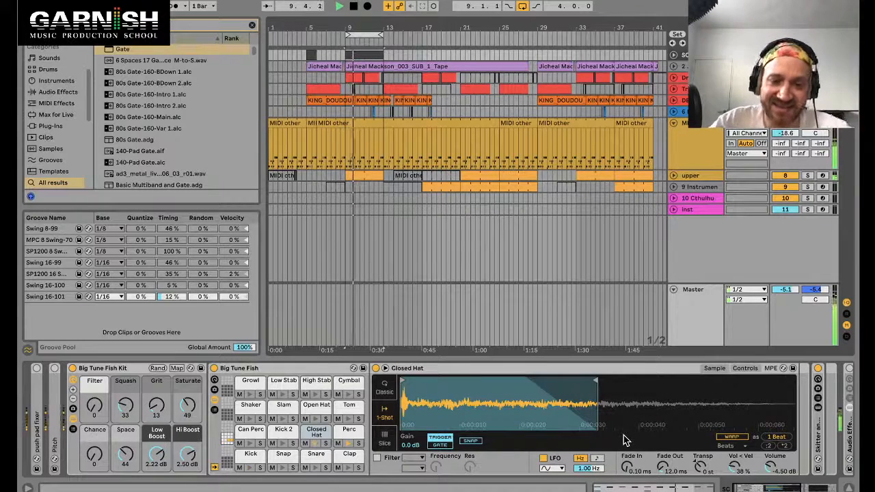
# Step: Select the upper track and set its Utility gain to about 0.3 dB
pyautogui.click(363, 174)
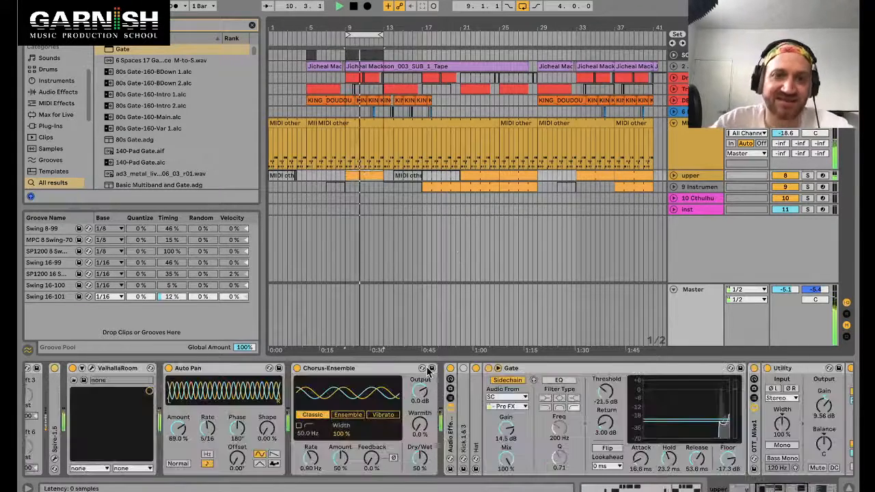
pyautogui.scroll(-5, 368, 434)
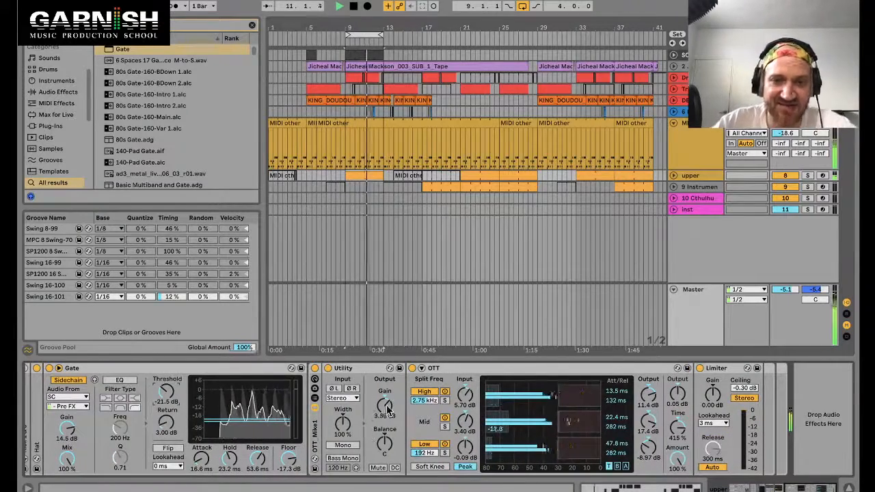
pyautogui.moveTo(385, 404); pyautogui.dragTo(384, 429)
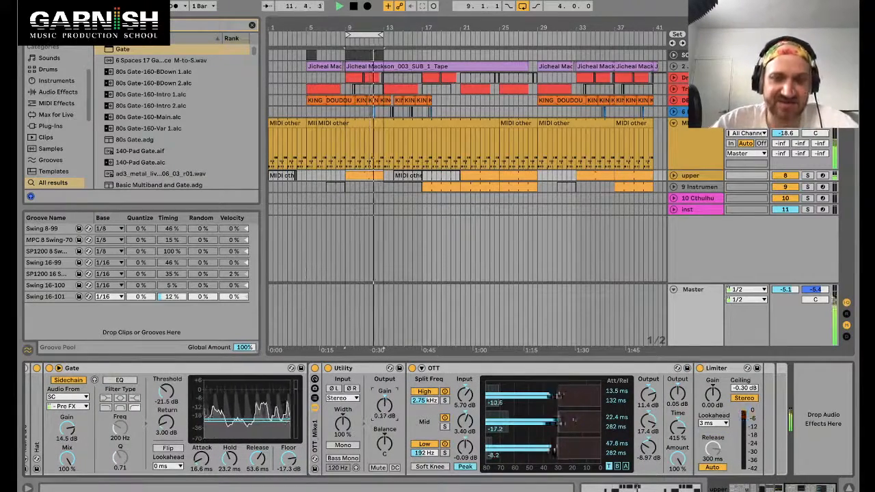
# Step: Expand the upper track and lower its volume to -27.7 dB
pyautogui.click(674, 176)
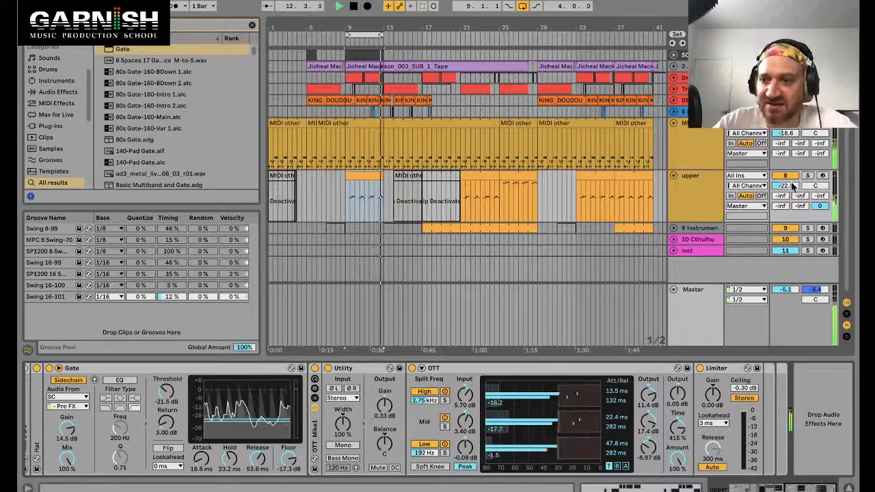
pyautogui.moveTo(786, 186); pyautogui.dragTo(786, 201)
pyautogui.hscroll(-5, 527, 405)
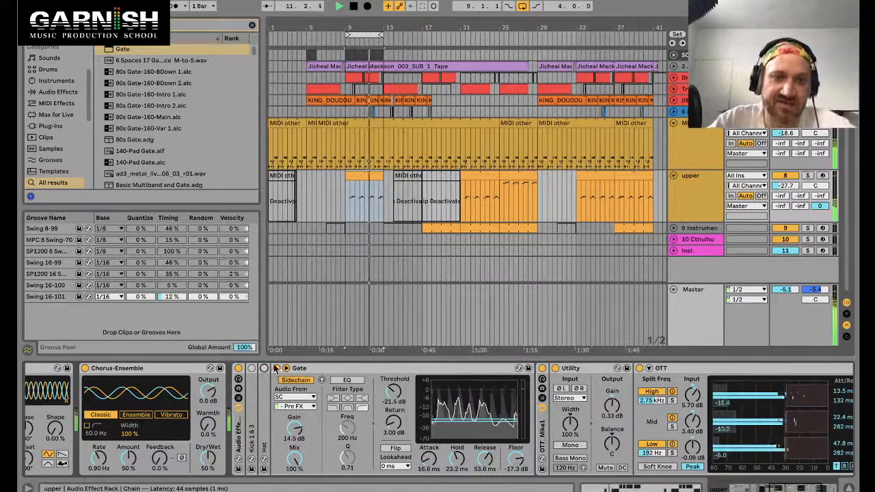
# Step: Expand the Kick 1 & 3 compressor and set its threshold to -25.1 dB
pyautogui.click(326, 370)
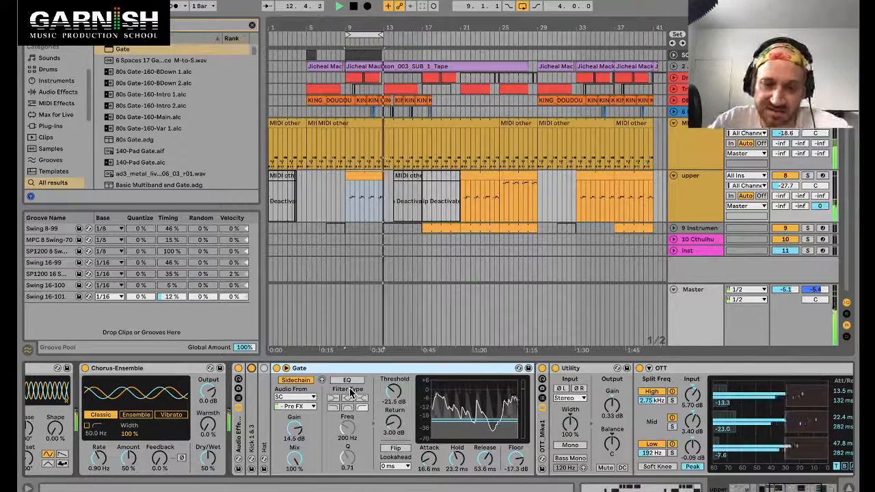
pyautogui.doubleClick(251, 409)
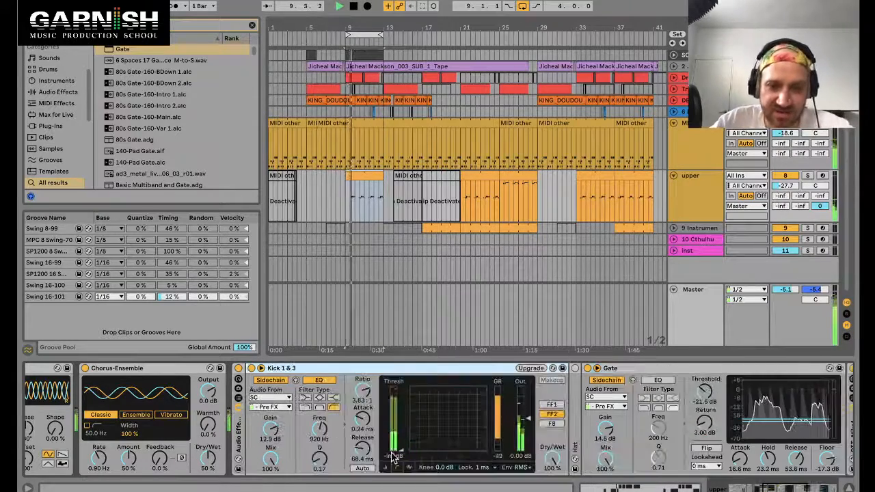
pyautogui.moveTo(402, 450); pyautogui.dragTo(402, 435)
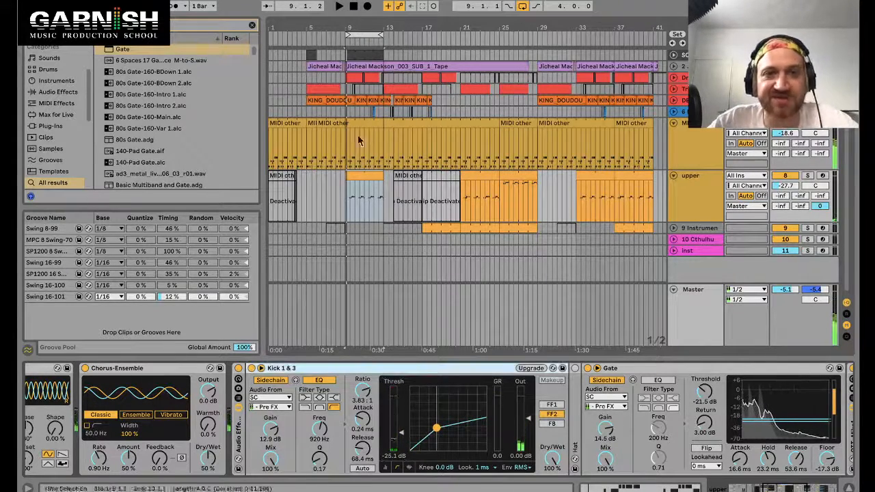
# Step: Open the drum MIDI clip and duplicate the Perc pad onto the empty B1 pad of the drum rack
pyautogui.doubleClick(365, 54)
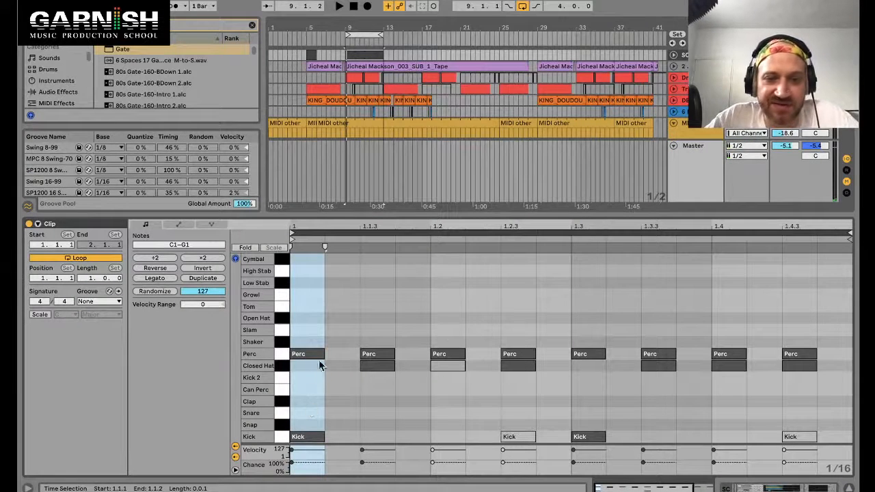
pyautogui.click(286, 355)
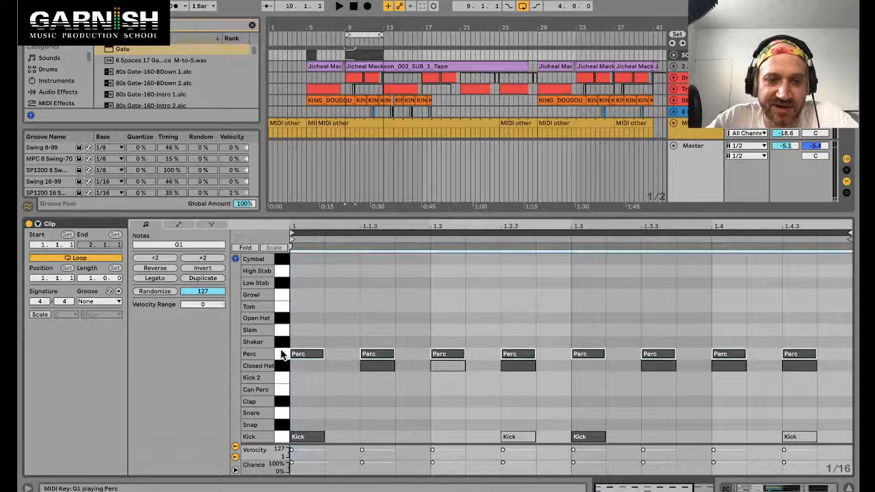
pyautogui.hotkey('shift', 'Tab')
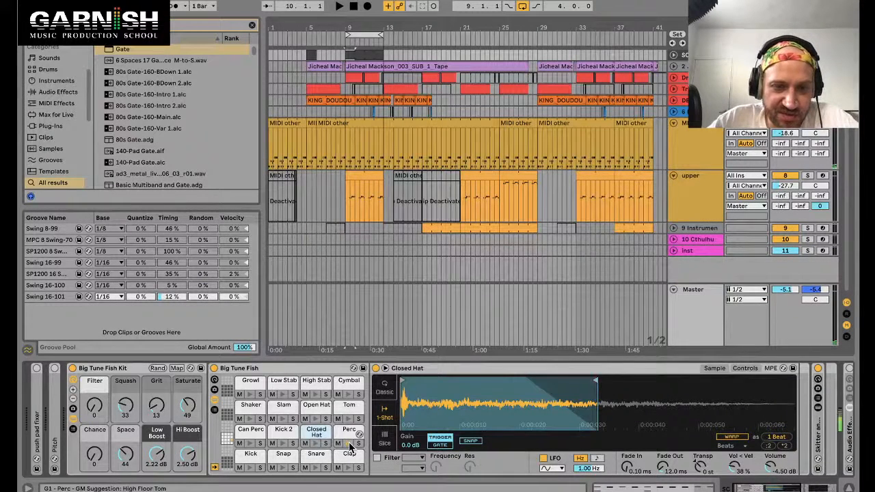
pyautogui.click(349, 432)
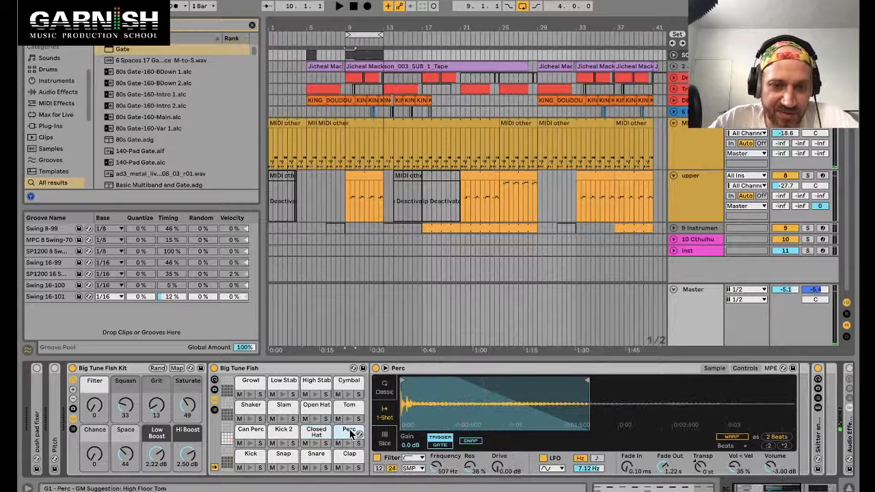
pyautogui.click(352, 408)
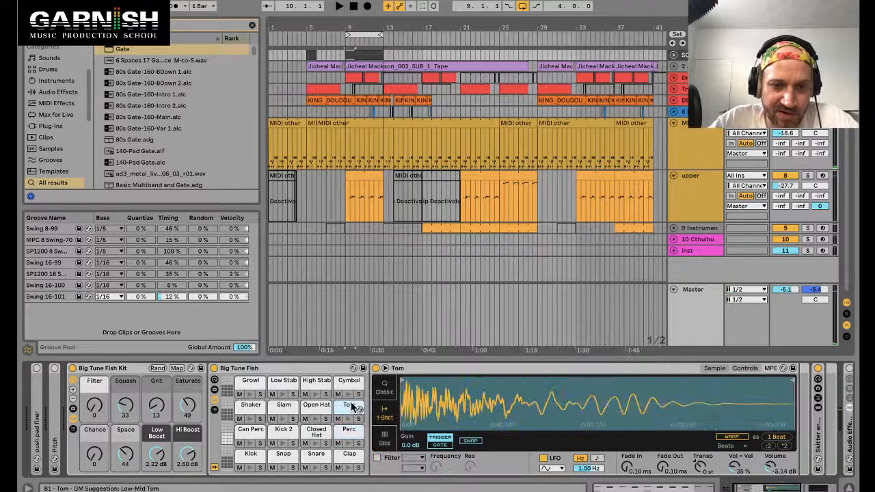
pyautogui.click(228, 431)
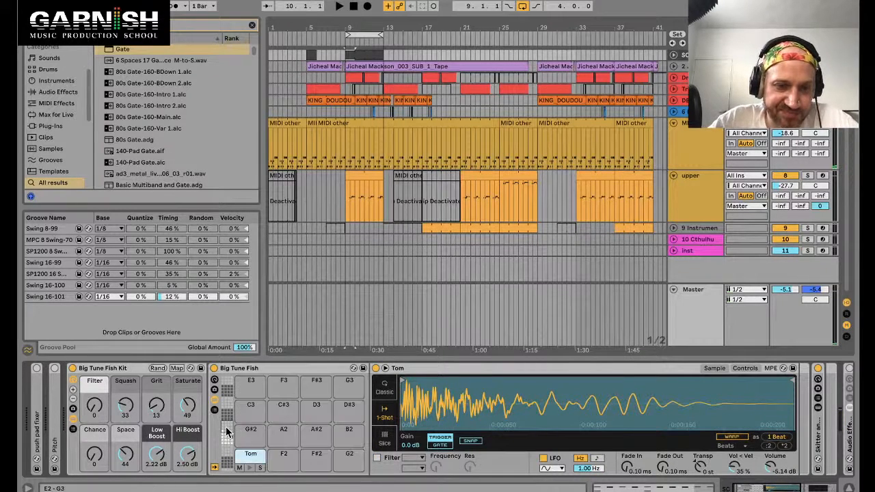
pyautogui.click(230, 441)
pyautogui.click(345, 431)
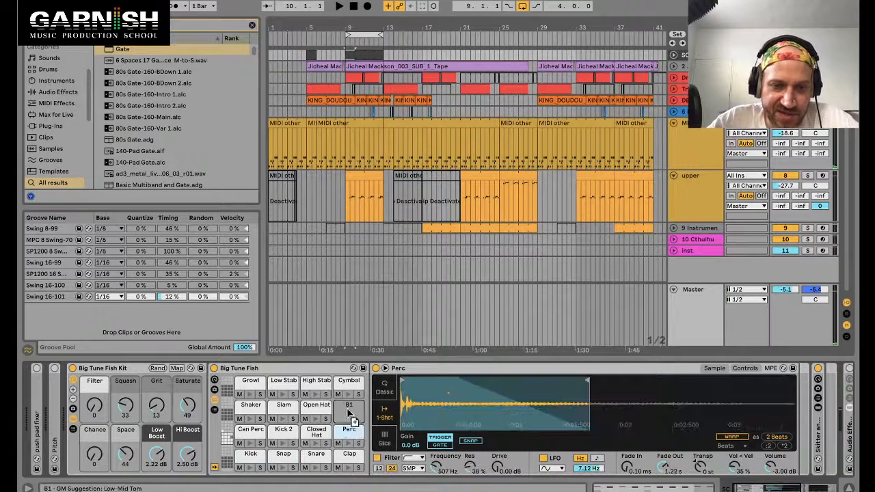
pyautogui.moveTo(347, 409); pyautogui.dragTo(347, 410)
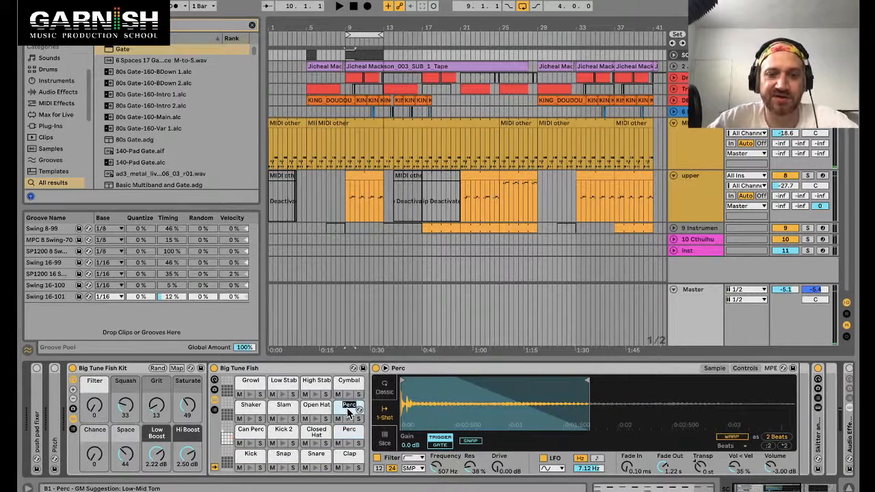
# Step: Copy the Perc notes onto the new Perc2 row, shifted one sixteenth later
pyautogui.hotkey('shift', 'Tab')
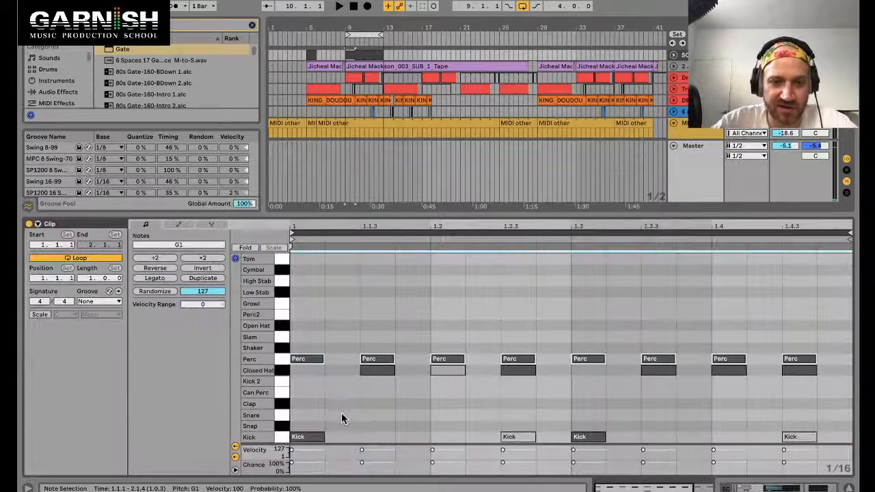
pyautogui.click(287, 361)
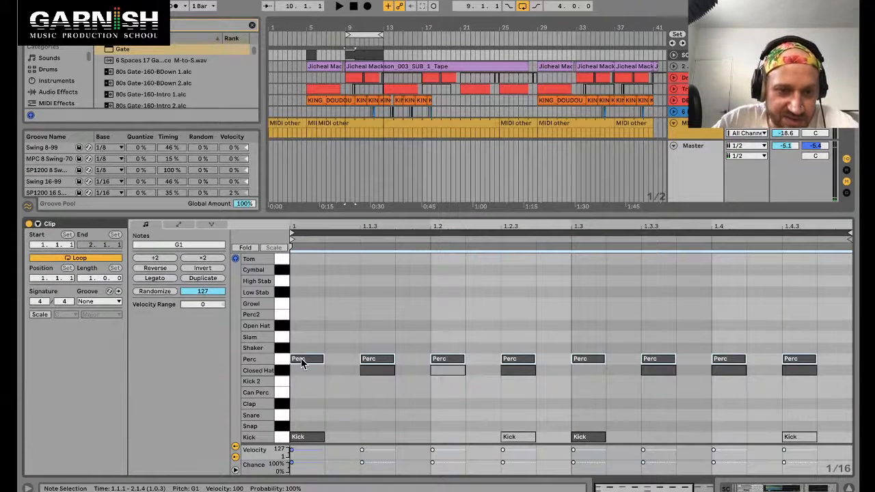
pyautogui.moveTo(301, 362); pyautogui.dragTo(344, 322)
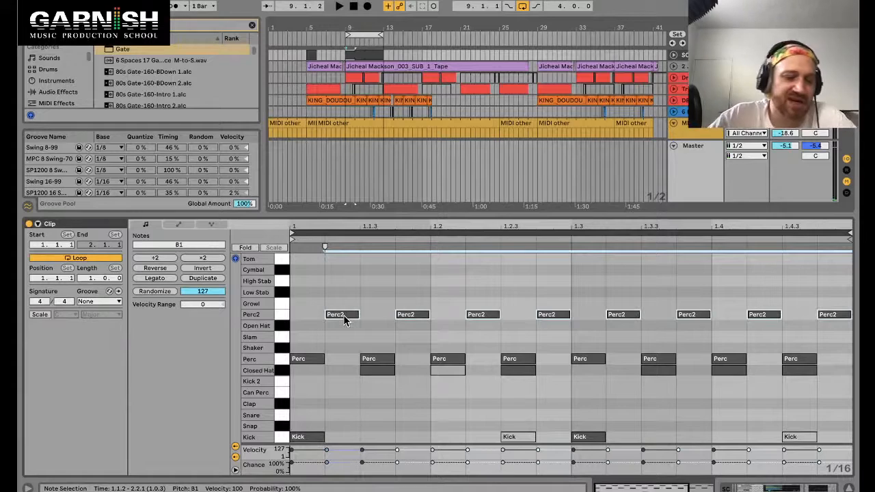
# Step: Select the upper track and set the Gate's sidechain source to the Big Tune Fish Perc2 Pre FX channel with playback running
pyautogui.hscroll(5, 363, 385)
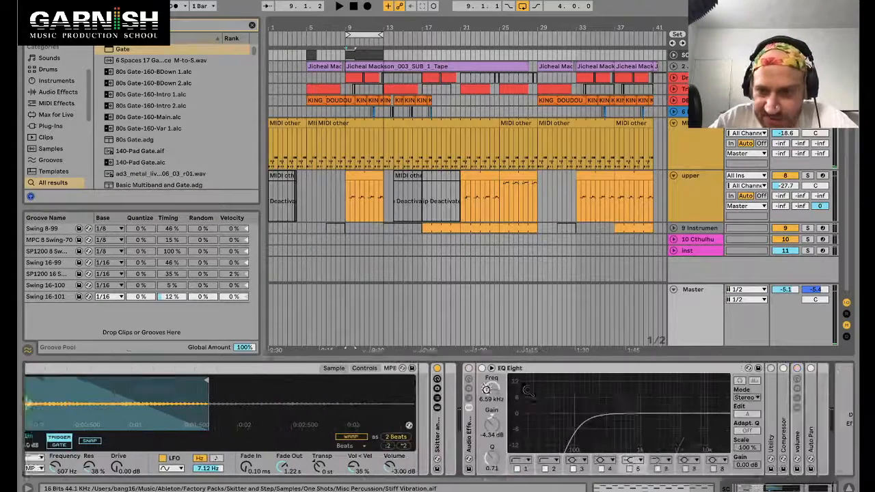
pyautogui.click(697, 188)
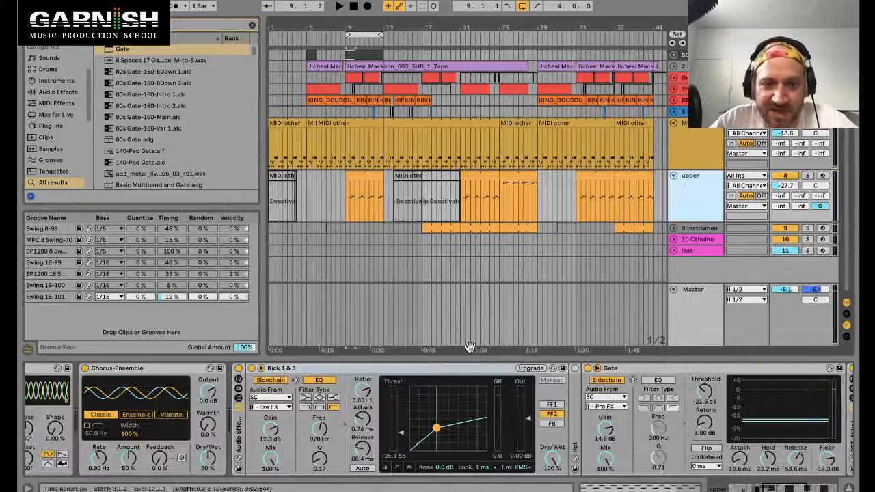
pyautogui.click(276, 407)
pyautogui.click(277, 407)
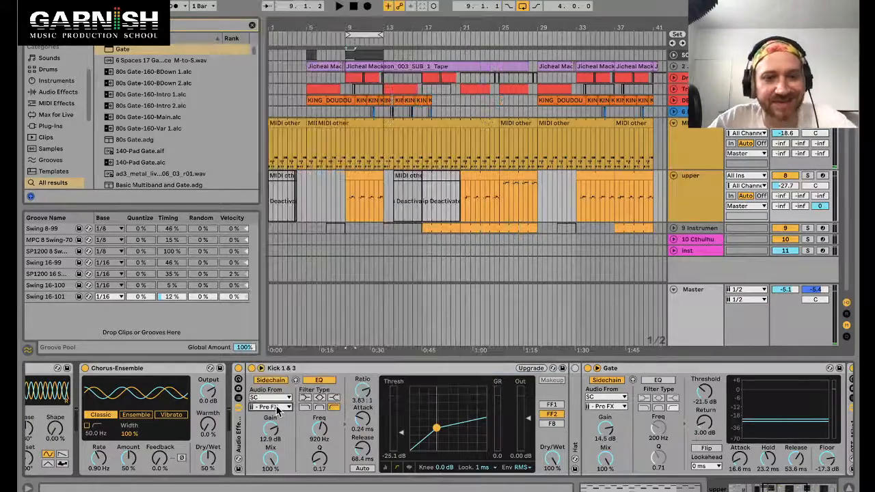
pyautogui.press('space')
pyautogui.click(277, 407)
pyautogui.click(277, 407)
pyautogui.hscroll(8, 598, 409)
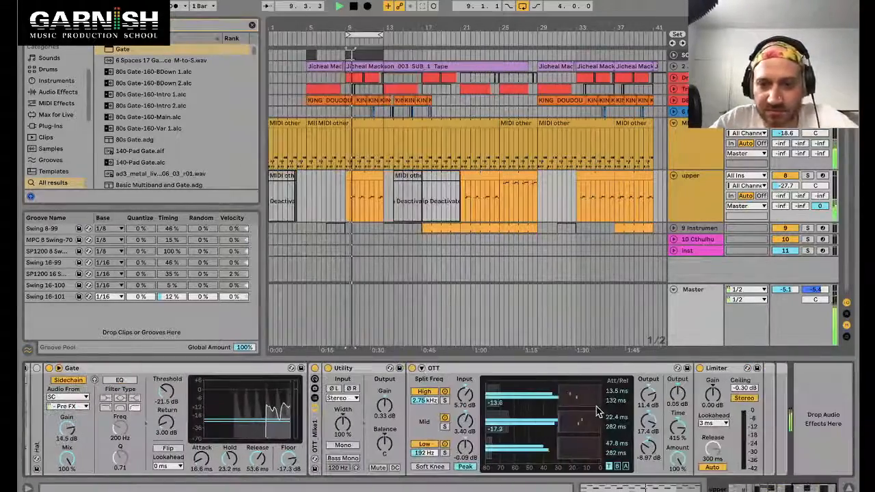
pyautogui.click(68, 407)
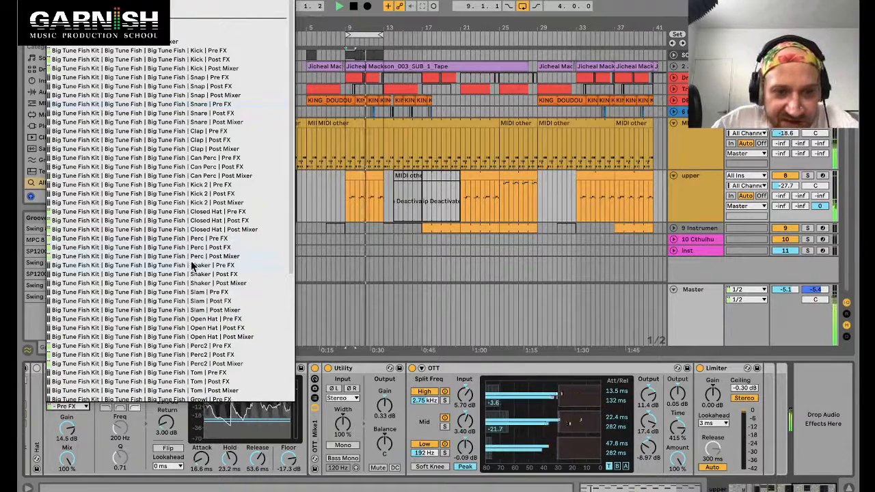
pyautogui.click(209, 346)
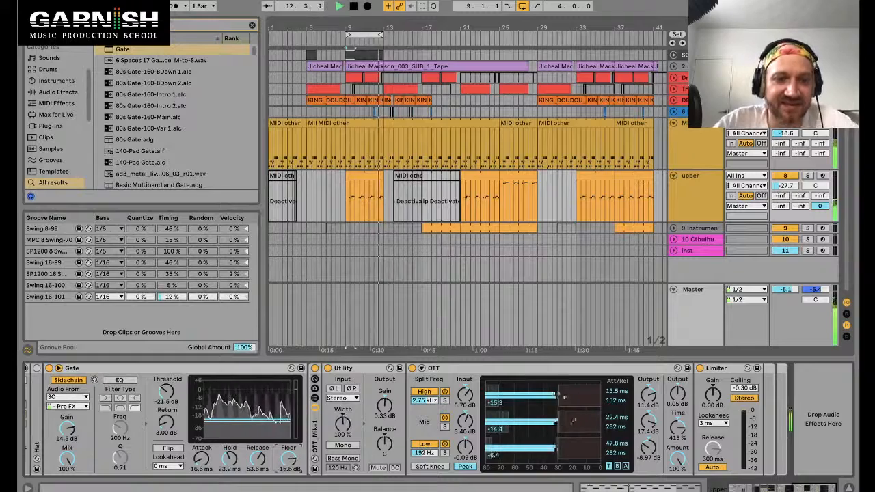
pyautogui.hscroll(-3, 293, 461)
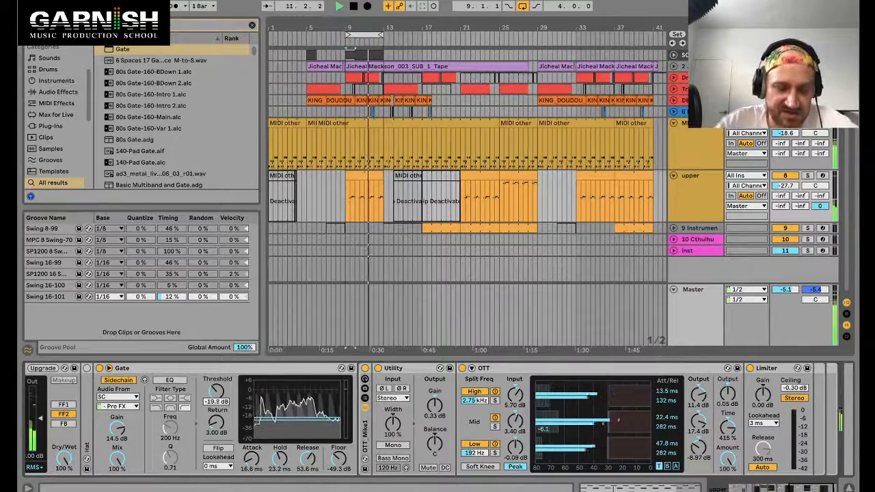
# Step: Switch the Gate's sidechain source to the Big Tune Fish Perc Pre FX channel and stop playback
pyautogui.click(129, 407)
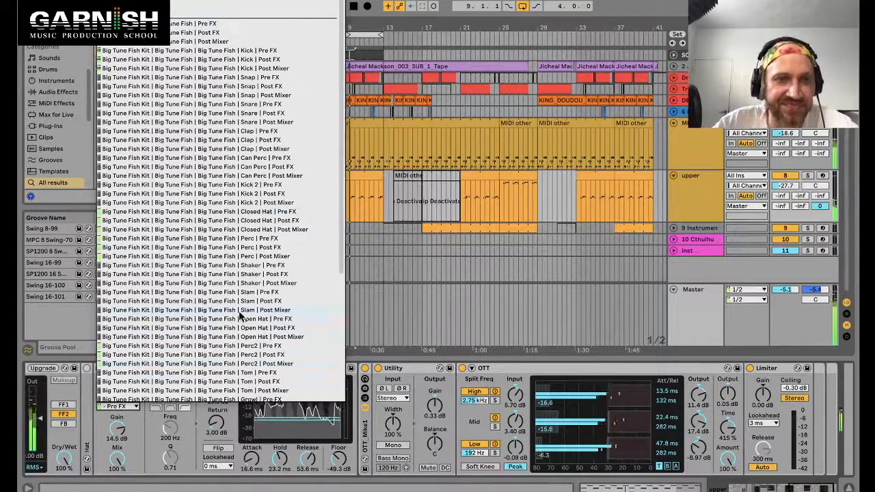
pyautogui.click(250, 241)
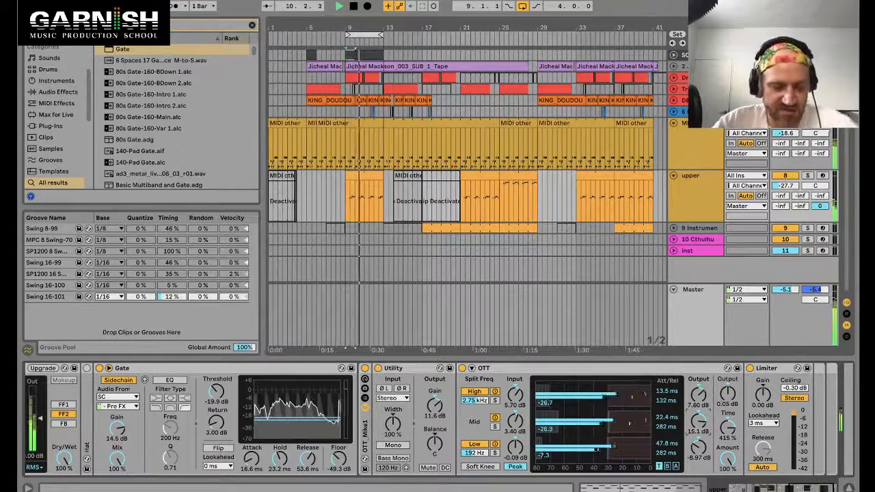
pyautogui.press('space')
pyautogui.click(704, 190)
pyautogui.hscroll(-10, 233, 454)
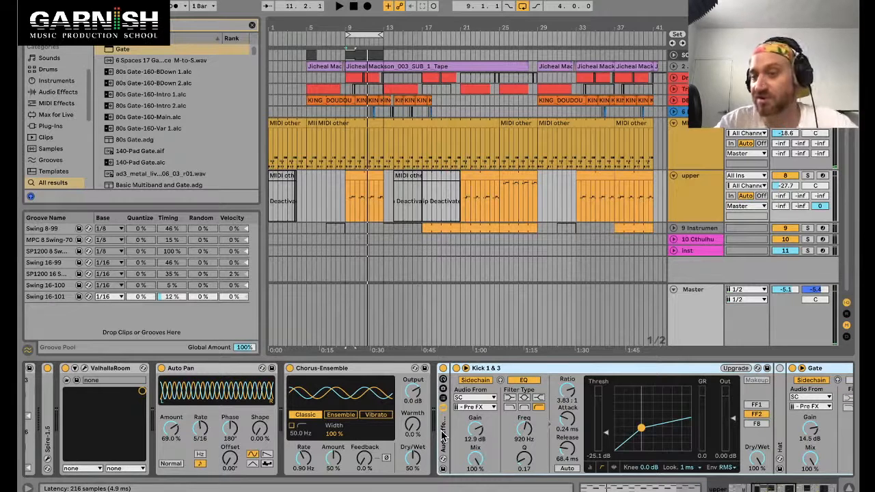
# Step: In key map mode, assign the Q key to turning the upper track's Audio Effect Rack on and off
pyautogui.hotkey('ctrl', 'k')
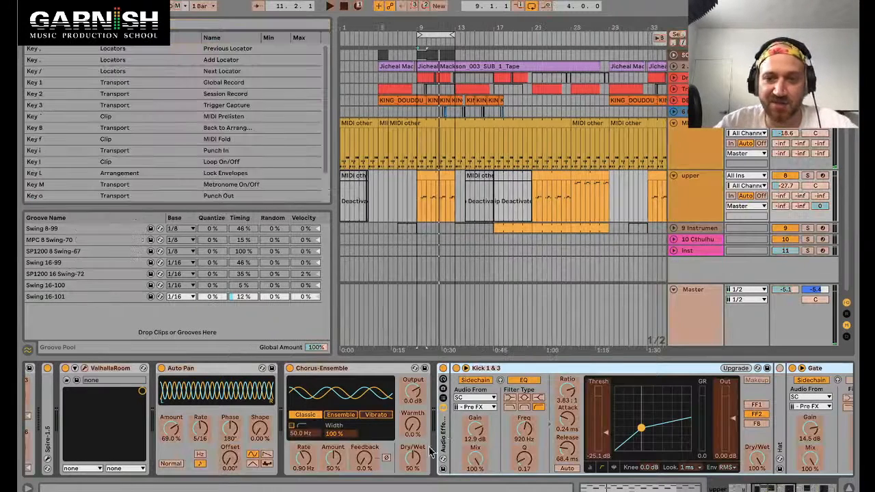
pyautogui.click(444, 369)
pyautogui.scroll(-3, 227, 174)
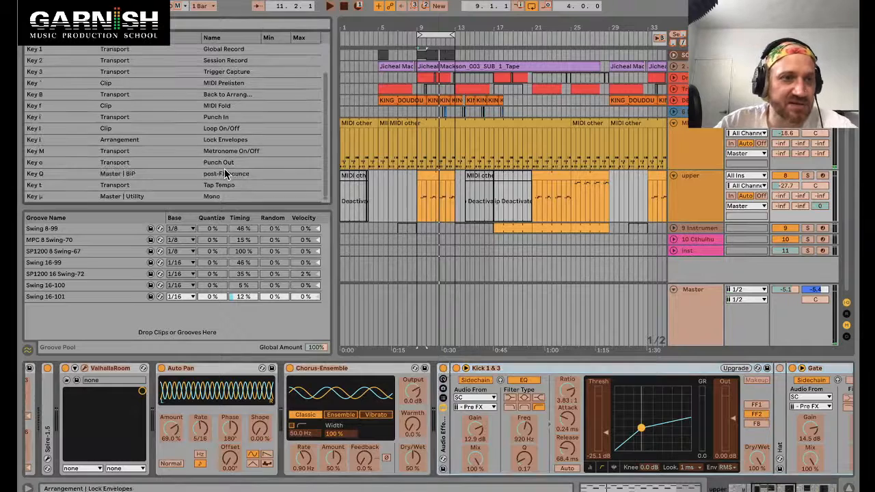
pyautogui.press('q')
pyautogui.click(443, 370)
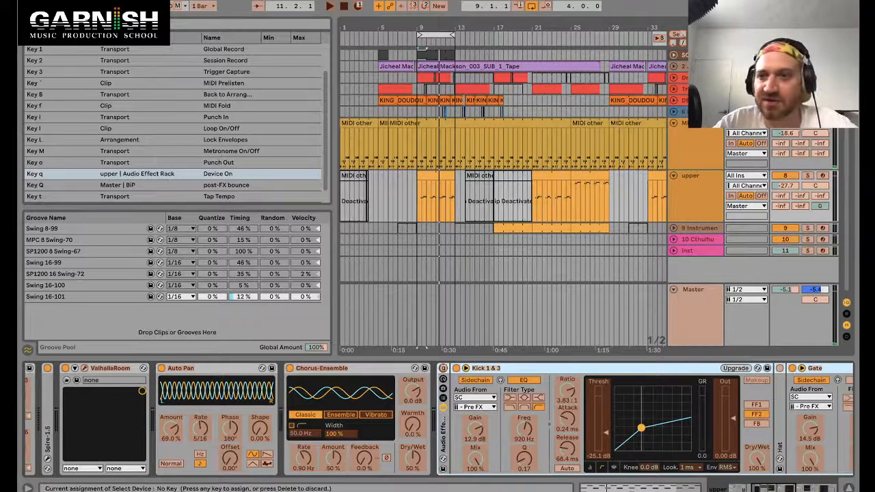
# Step: Assign the Q key also to the MEL track's Audio Effect Rack on switch and leave key map mode
pyautogui.click(698, 127)
pyautogui.click(234, 370)
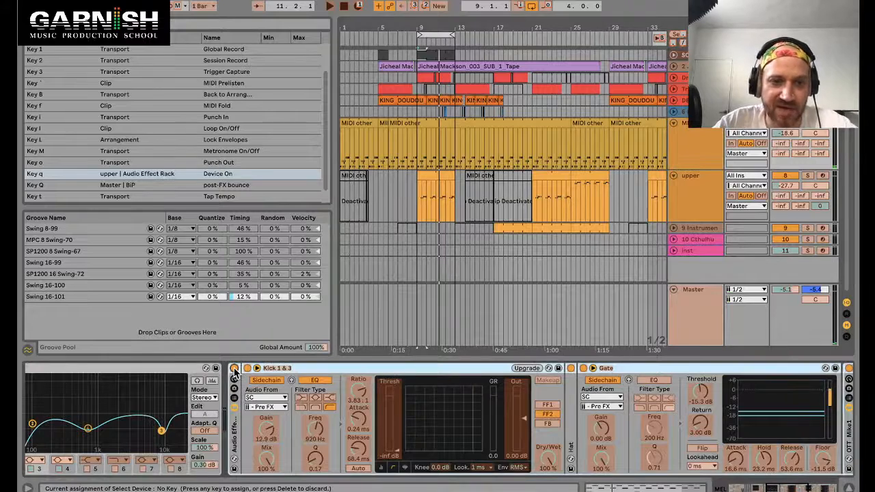
pyautogui.press('q')
pyautogui.click(701, 179)
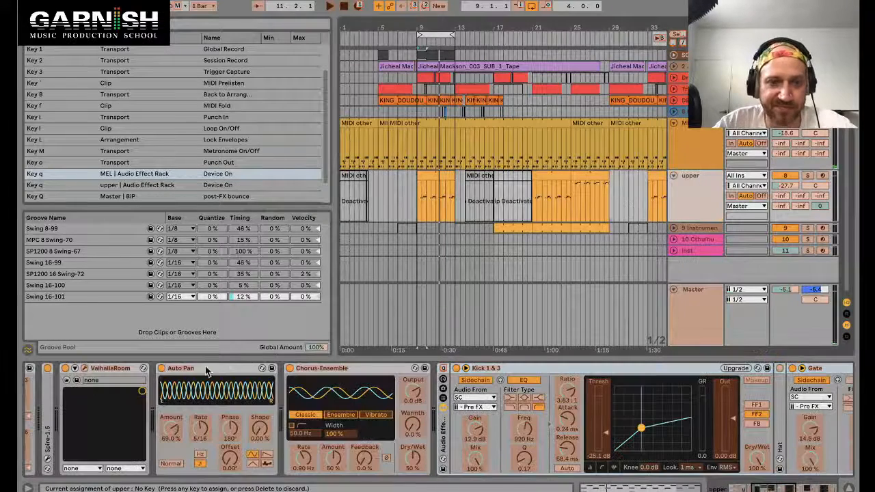
pyautogui.click(685, 133)
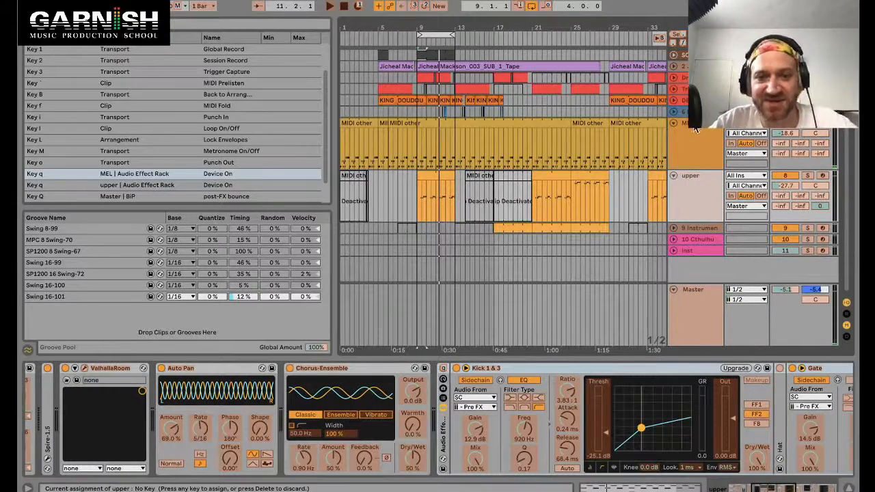
pyautogui.click(695, 131)
pyautogui.hotkey('ctrl', 'k')
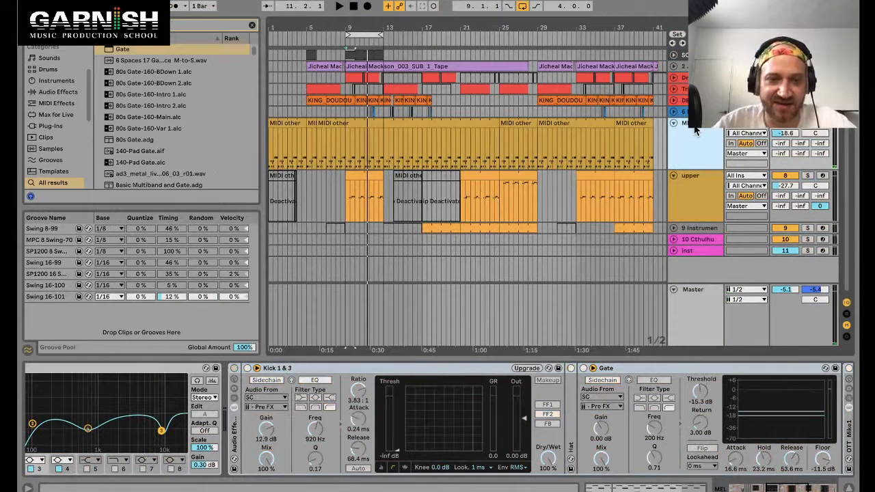
# Step: Select the MEL track, start playback and lower its Utility gain to 19.8 dB
pyautogui.click(688, 185)
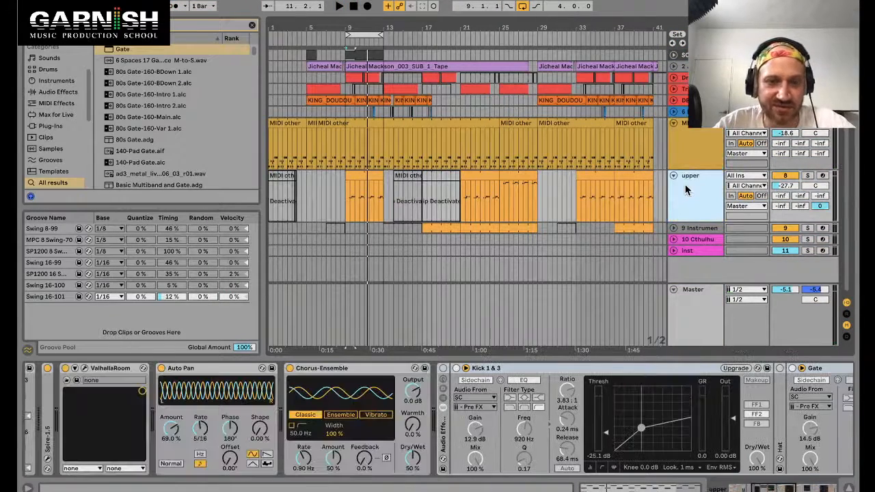
pyautogui.click(694, 149)
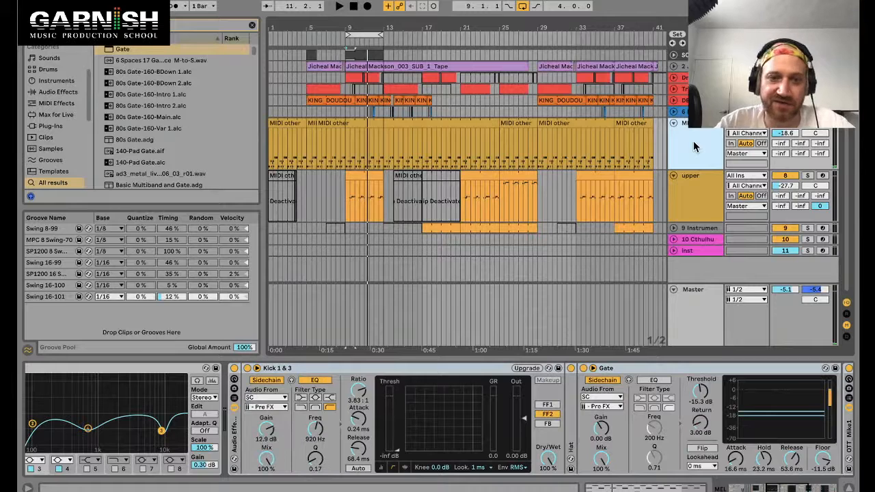
pyautogui.press('space')
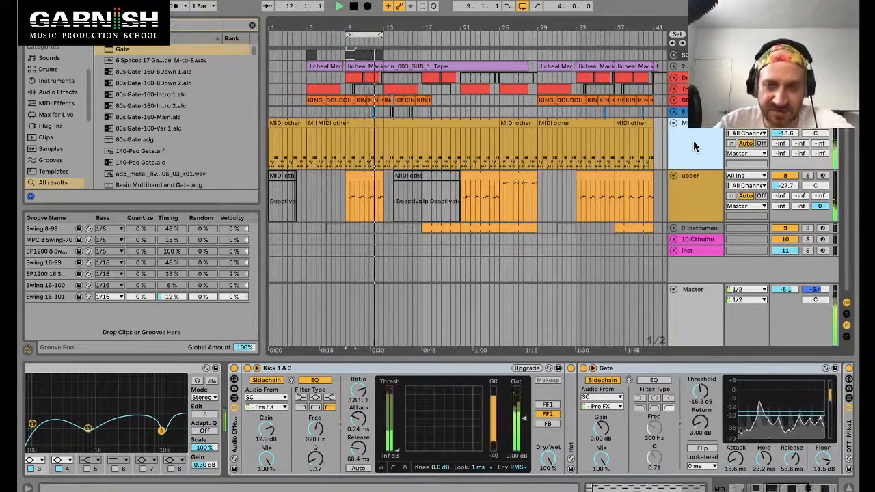
pyautogui.hscroll(10, 600, 396)
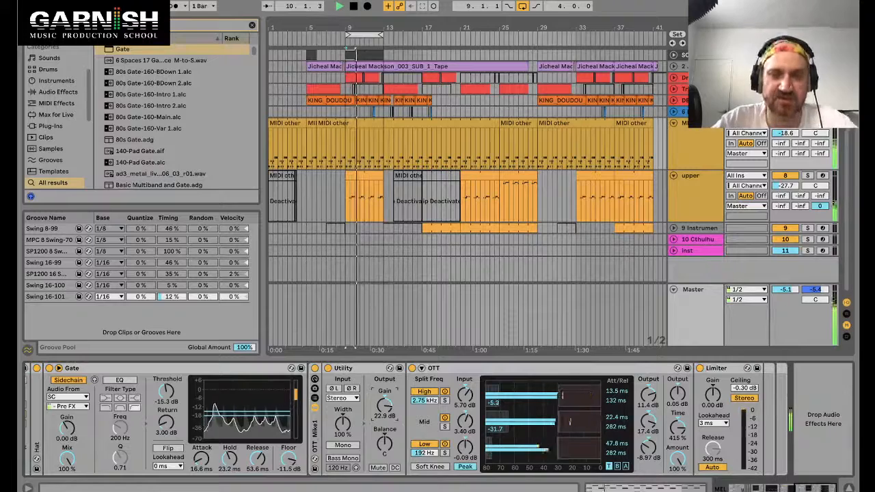
pyautogui.moveTo(384, 402); pyautogui.dragTo(384, 411)
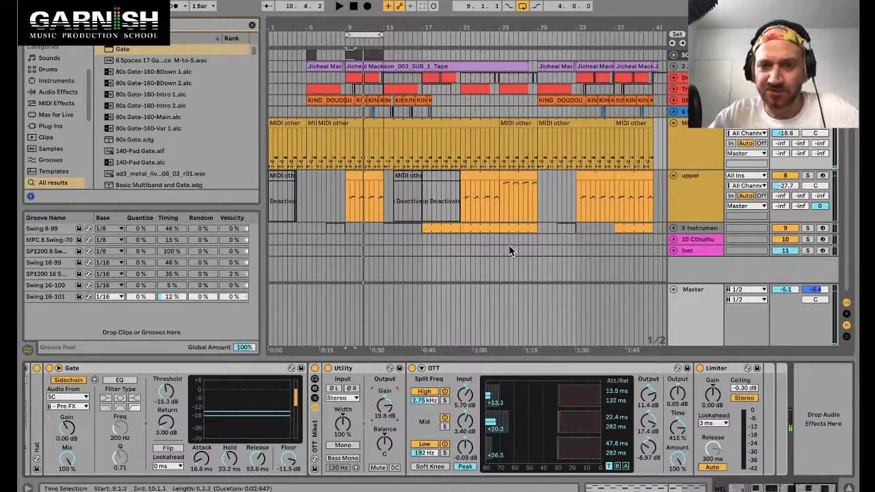
# Step: Zoom out the arrangement and select the upper track's clip at bar 9
pyautogui.click(523, 178)
pyautogui.press('-')
pyautogui.press('-')
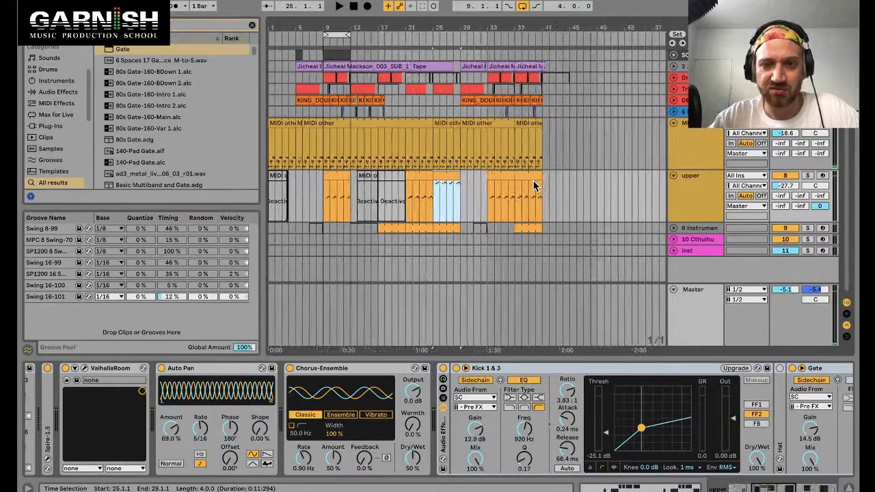
pyautogui.press('super+Tab')
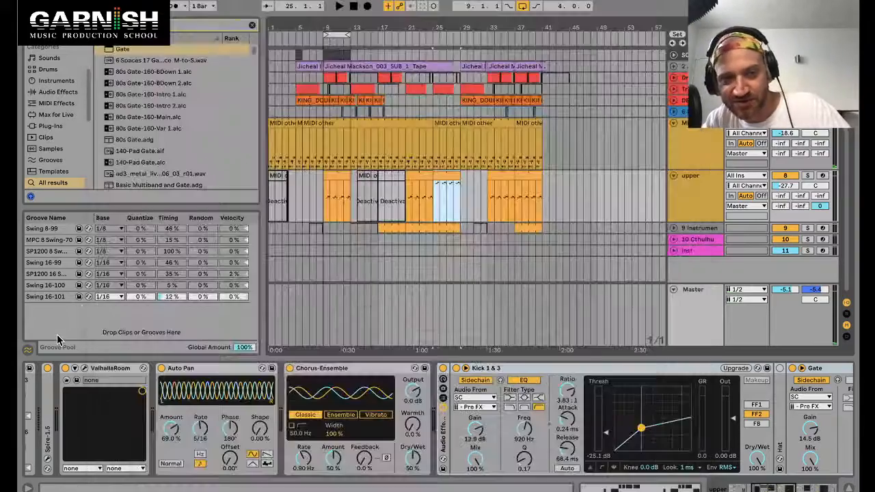
pyautogui.click(60, 338)
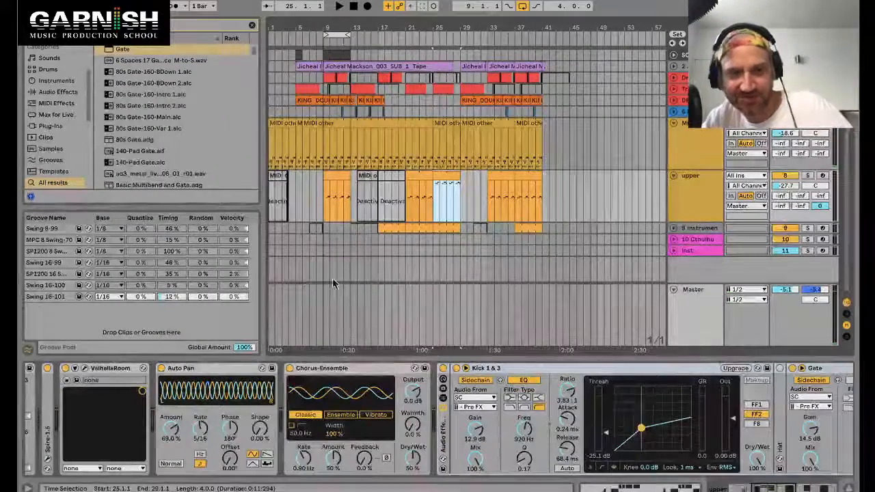
pyautogui.click(330, 176)
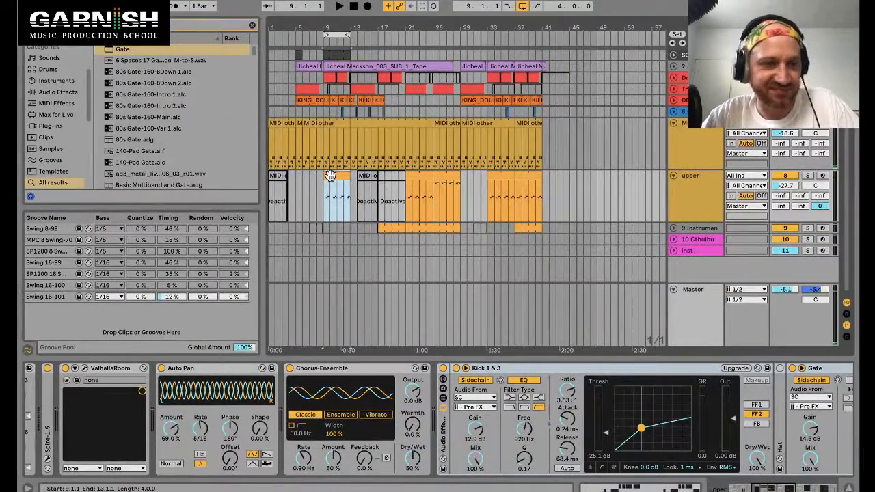
pyautogui.click(549, 369)
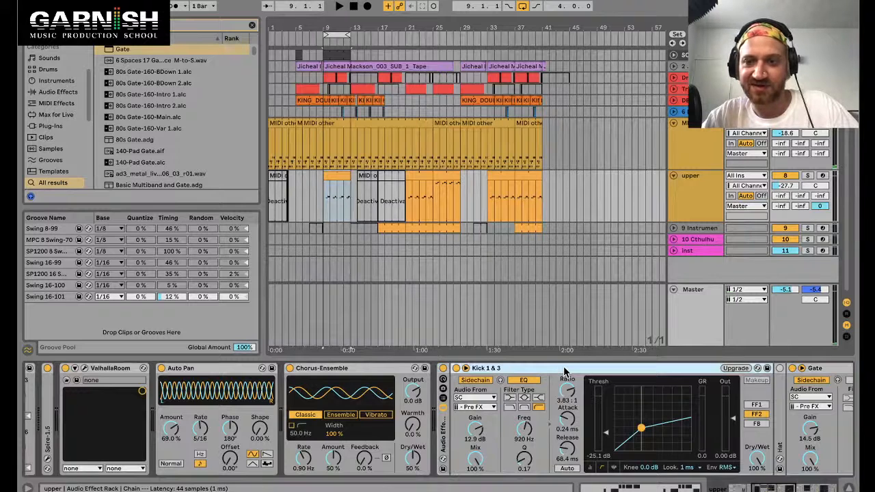
pyautogui.click(333, 180)
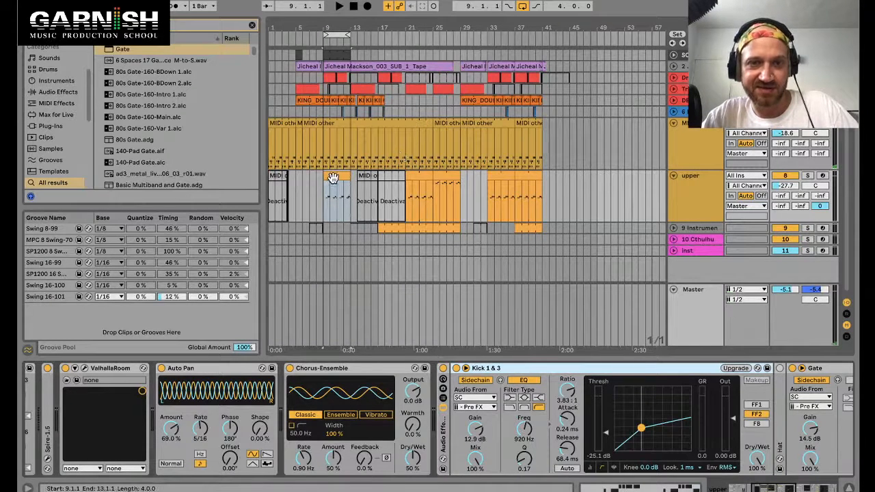
# Step: Switch to Firefox, open the Restream chat tab and send the message heyyyyy
pyautogui.press('super+Tab')
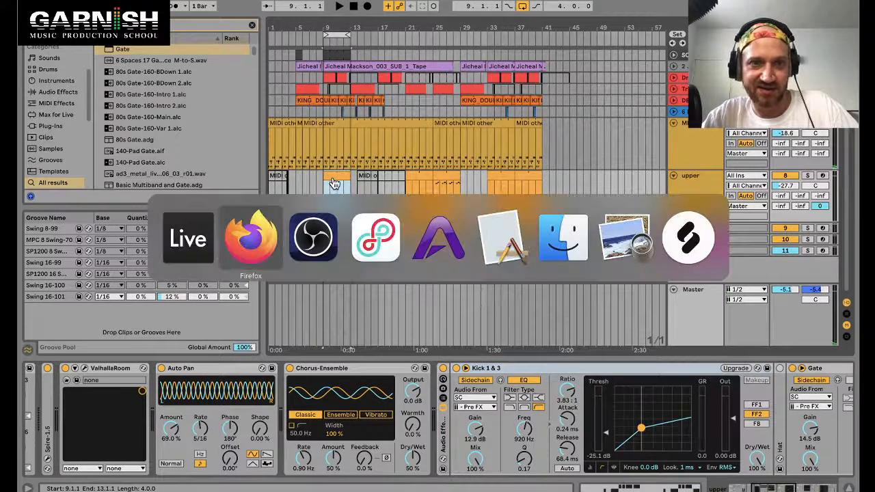
pyautogui.click(253, 239)
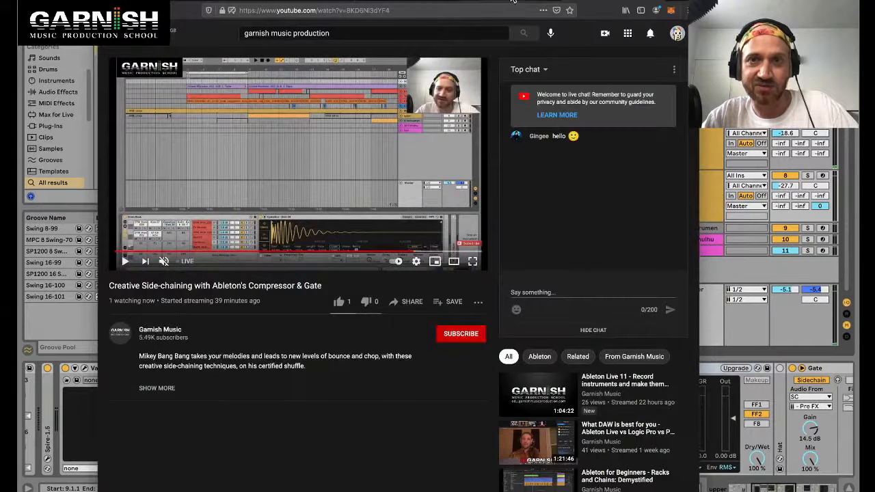
pyautogui.hotkey('ctrl', 'Tab')
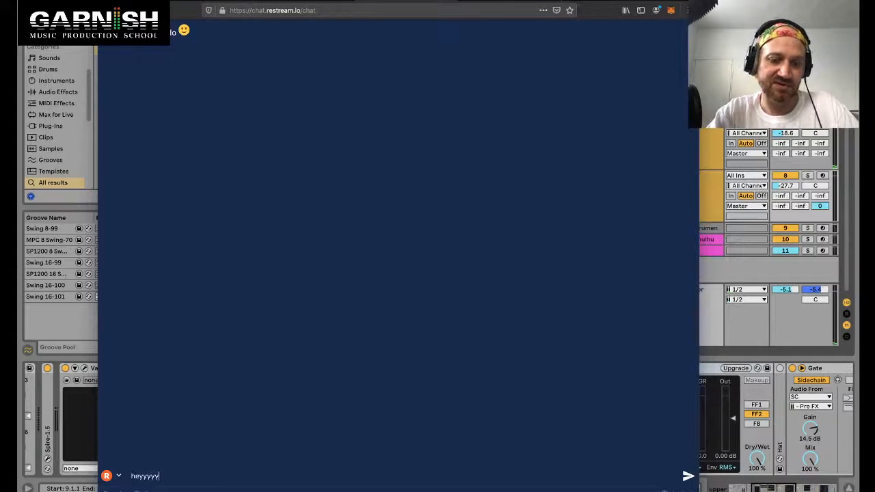
pyautogui.press('Return')
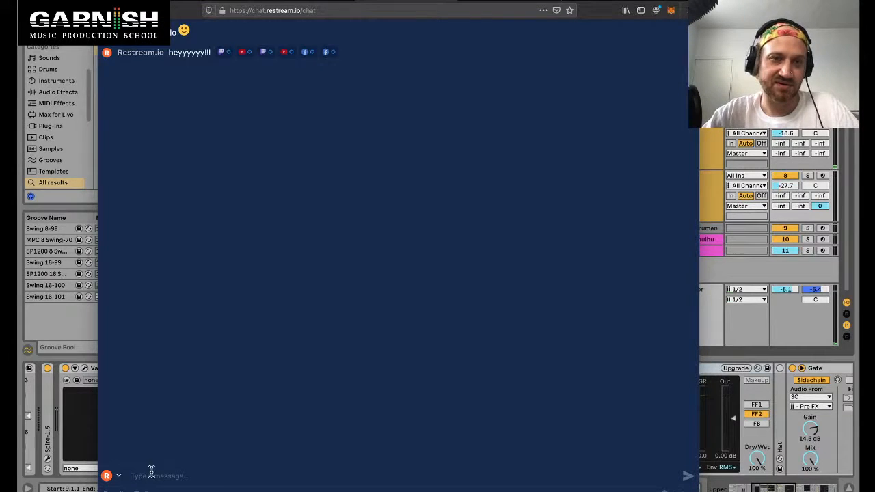
# Step: Back in Live, loop bars 25 to 29 on the 9 Instrument track and solo that track
pyautogui.click(82, 386)
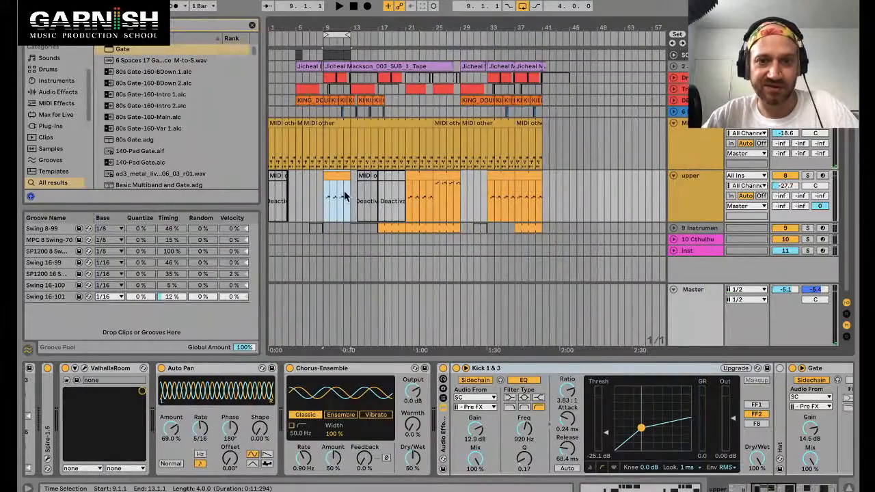
pyautogui.scroll(3, 338, 181)
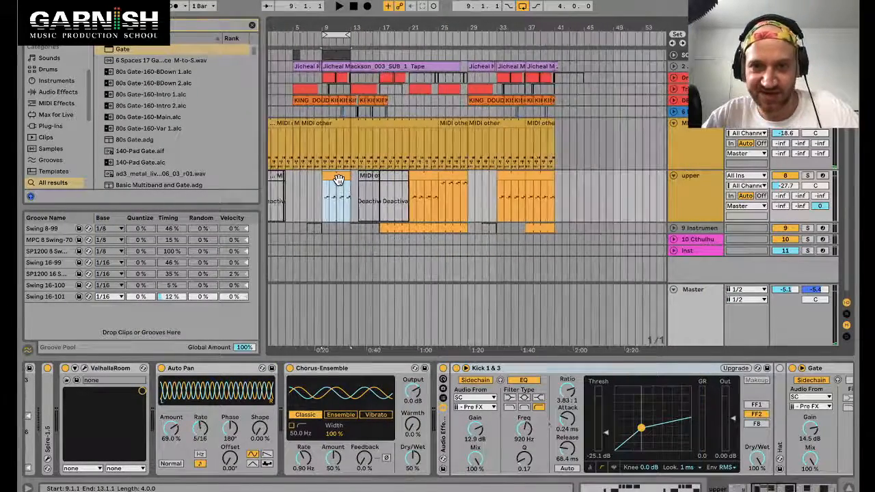
pyautogui.scroll(-1, 338, 179)
pyautogui.click(442, 232)
pyautogui.press('space')
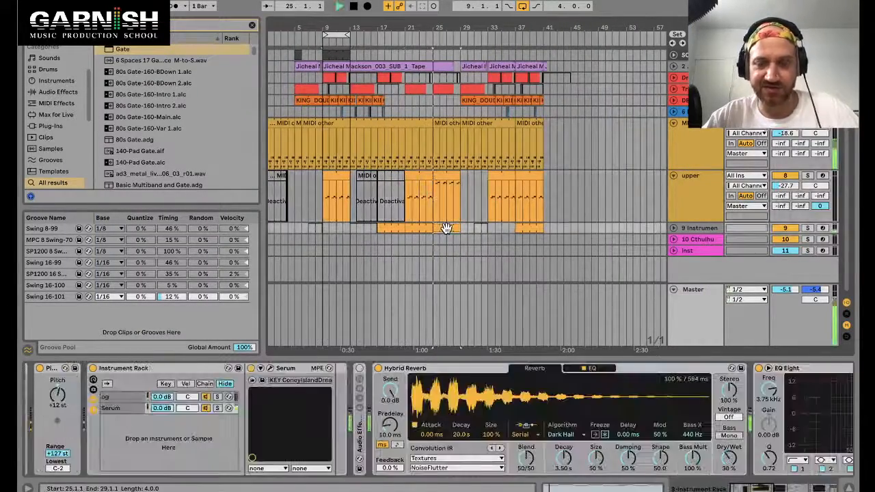
pyautogui.hotkey('ctrl', 'l')
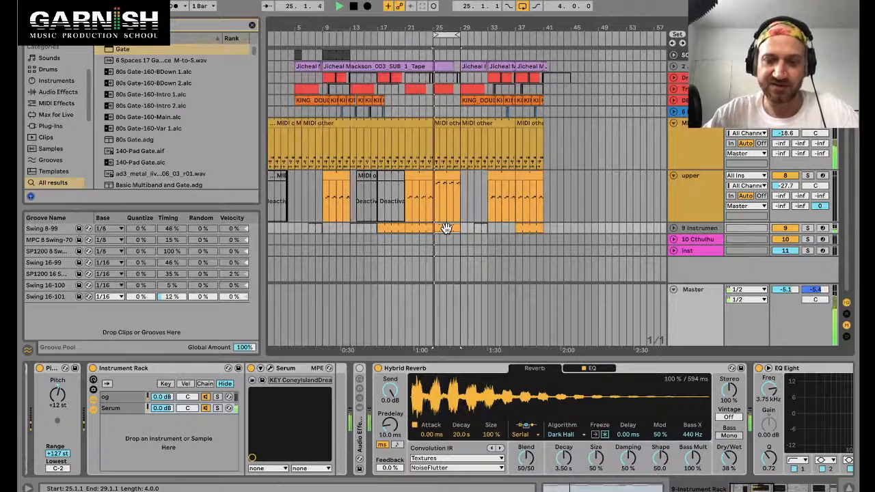
pyautogui.click(808, 230)
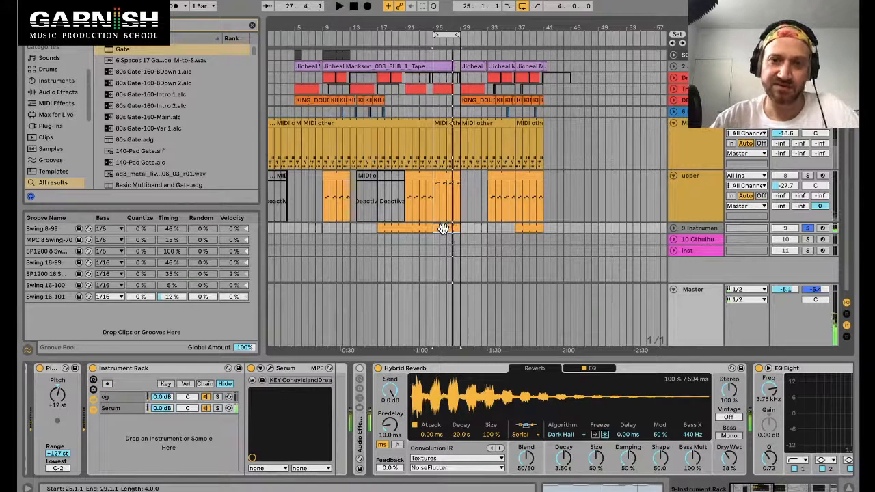
# Step: Open the 9 Instrument track's MIDI clip near bar 17 and audition it with playback
pyautogui.press('space')
pyautogui.press('space')
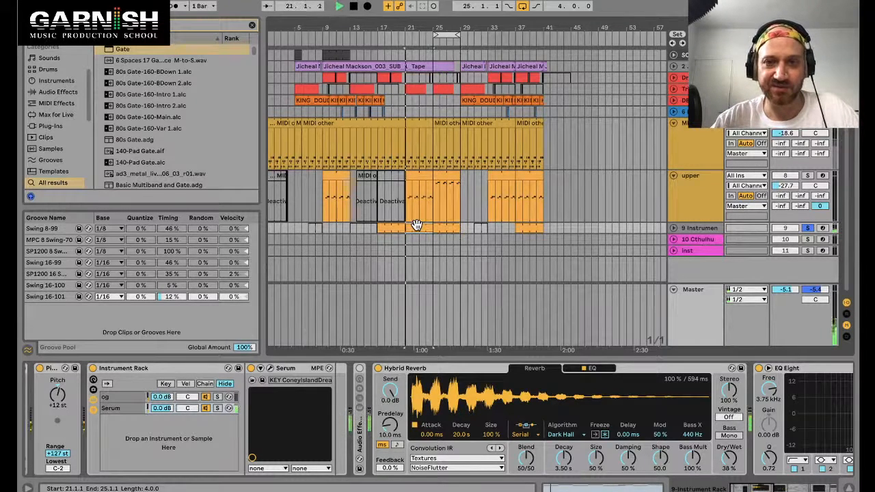
pyautogui.doubleClick(416, 226)
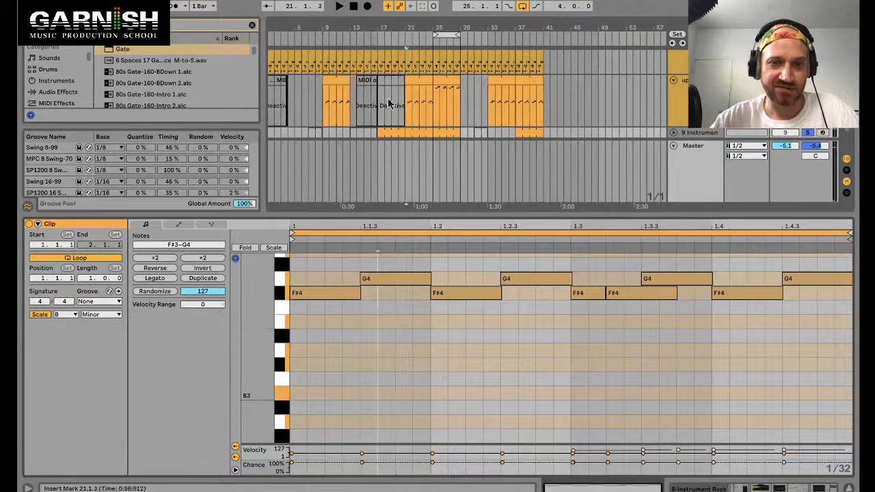
pyautogui.press('space')
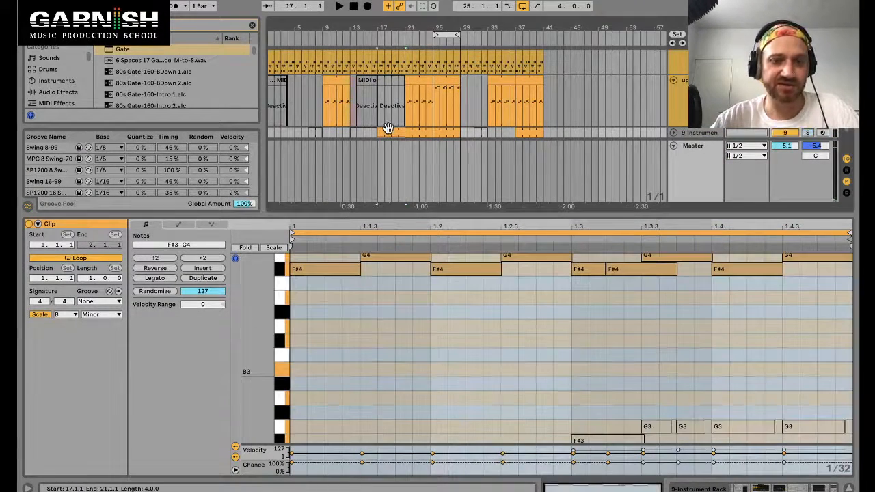
pyautogui.press('space')
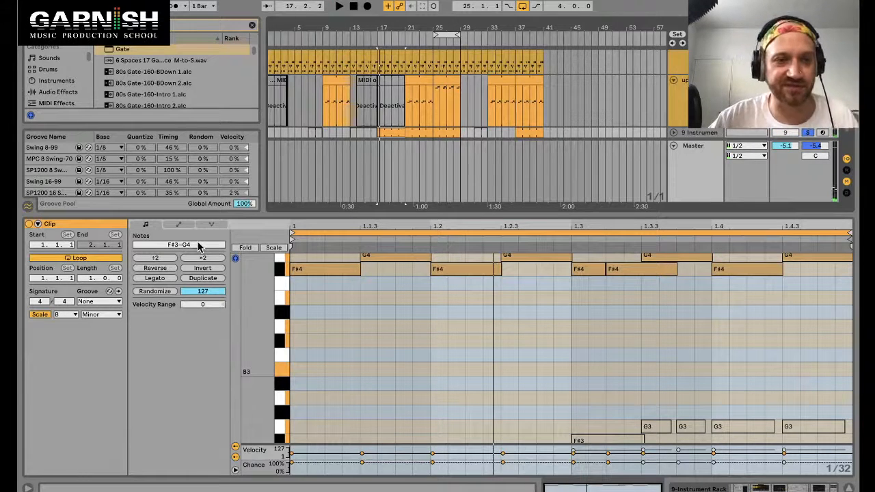
pyautogui.press('space')
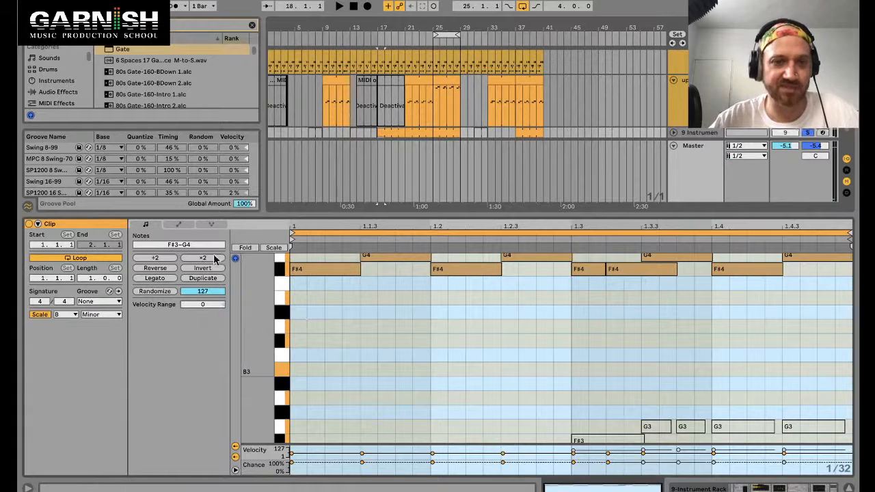
# Step: Double the 9 Instrument MIDI clip to two bars with its notes
pyautogui.click(301, 316)
pyautogui.click(202, 258)
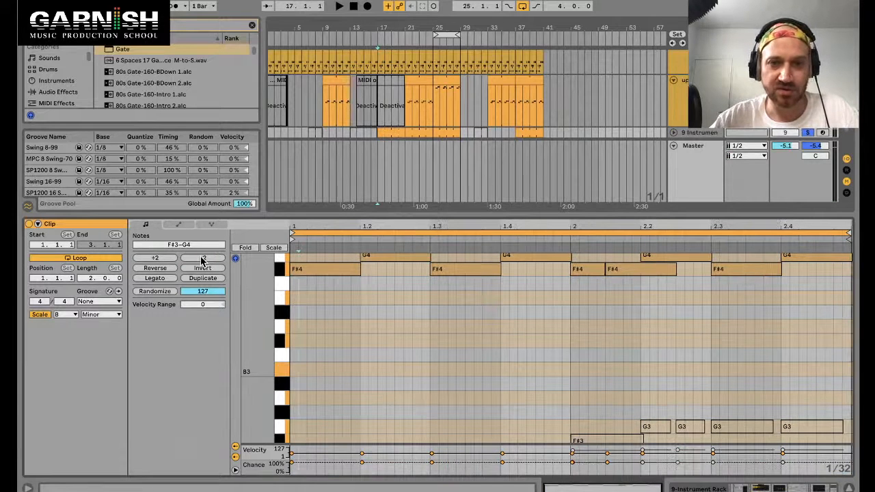
# Step: Start playback and loop bars 17 to 21 on the 9 Instrument track
pyautogui.press('space')
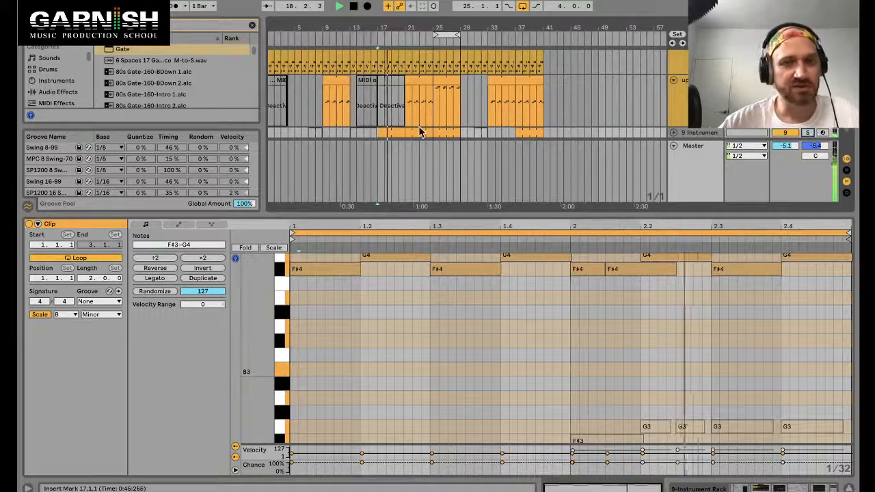
pyautogui.click(390, 133)
pyautogui.press('super+l')
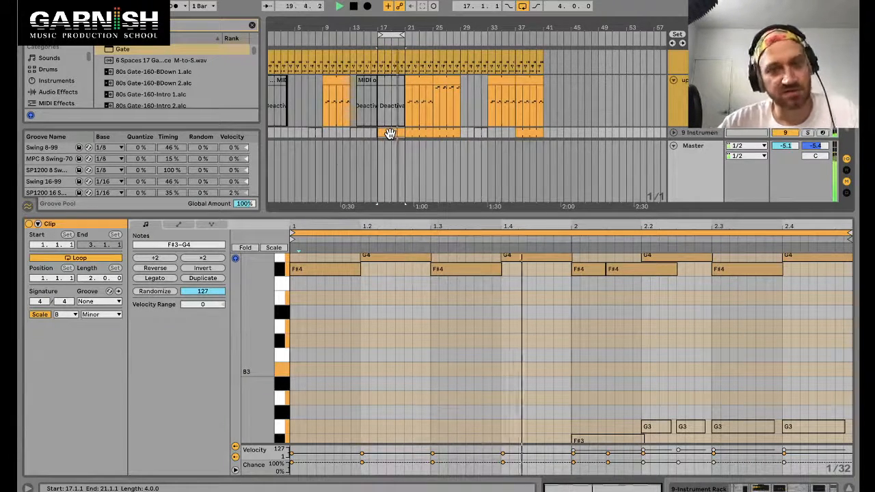
# Step: Replace the two short F#4 notes at bar 2 with one F#4 note lasting to 2.2
pyautogui.scroll(2, 385, 335)
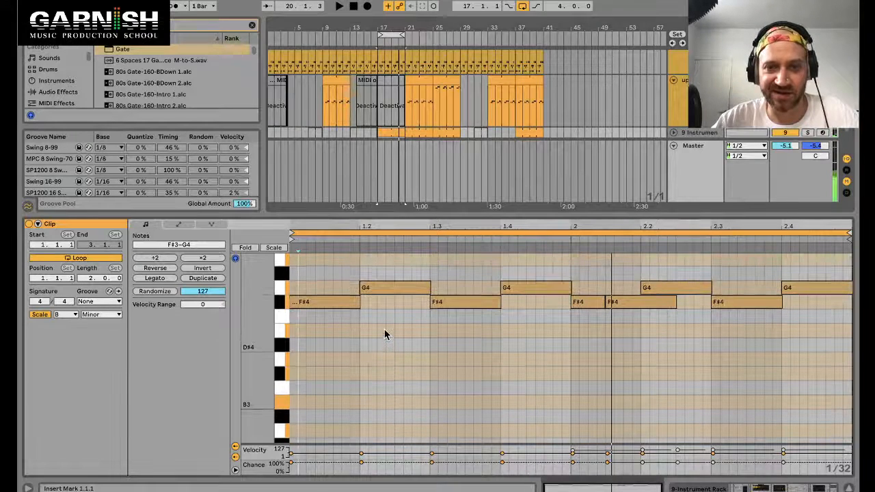
pyautogui.moveTo(324, 276); pyautogui.dragTo(780, 337)
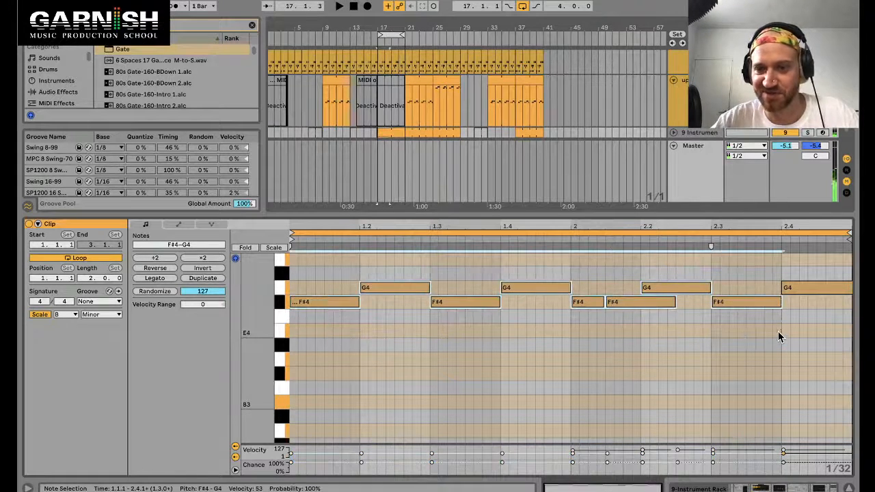
pyautogui.click(609, 272)
pyautogui.moveTo(656, 303); pyautogui.dragTo(622, 304)
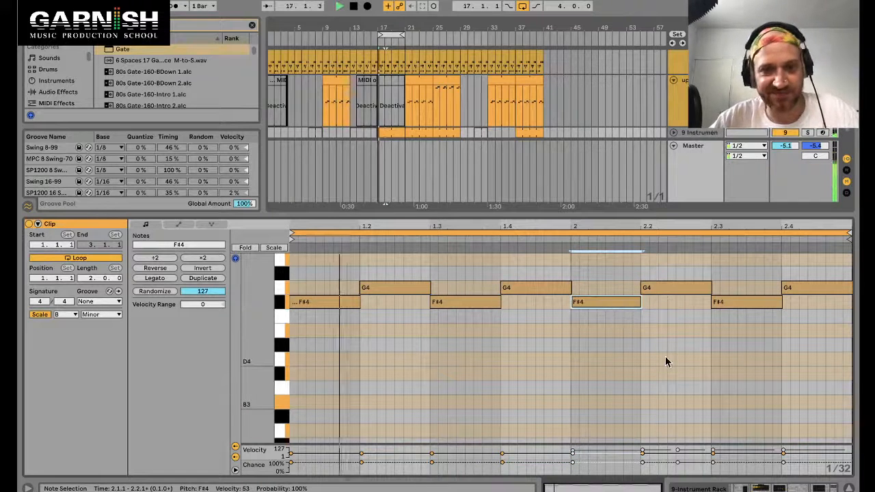
# Step: Open the instrument track's device chain and move an EQ Eight band down to about 2.2 kHz
pyautogui.click(675, 133)
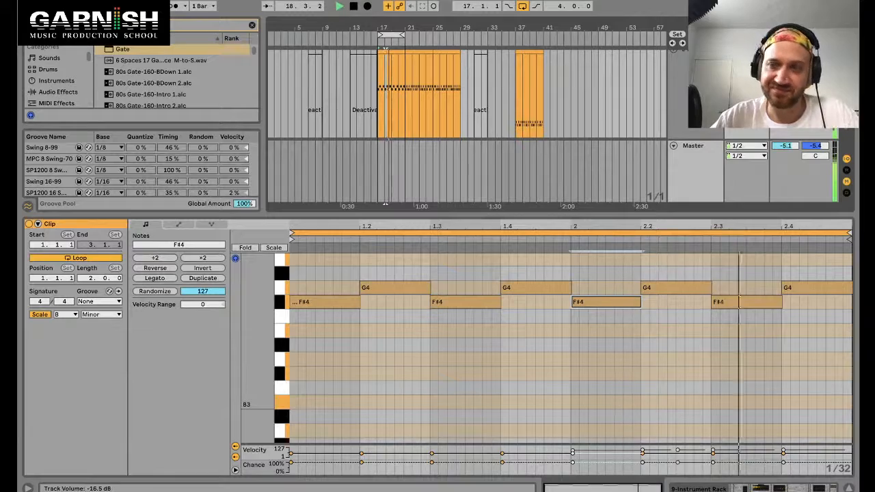
pyautogui.hotkey('shift', 'Tab')
pyautogui.press('space')
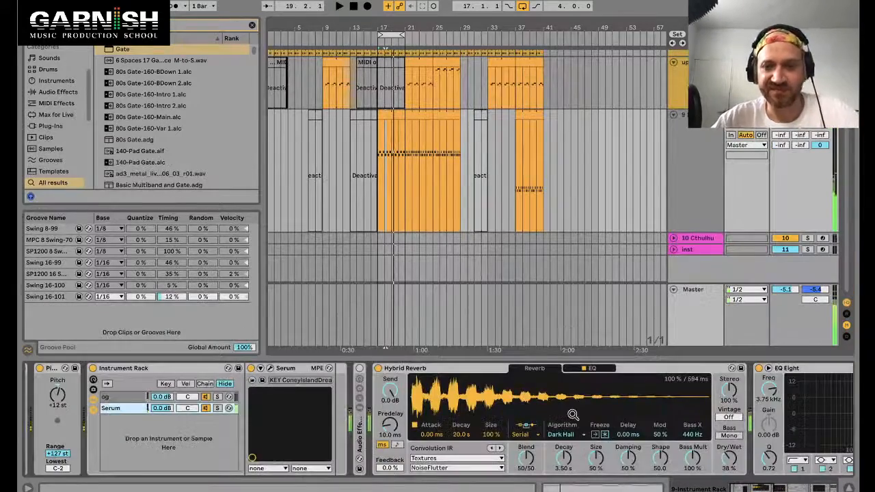
pyautogui.hscroll(15, 573, 415)
pyautogui.hscroll(-13, 342, 448)
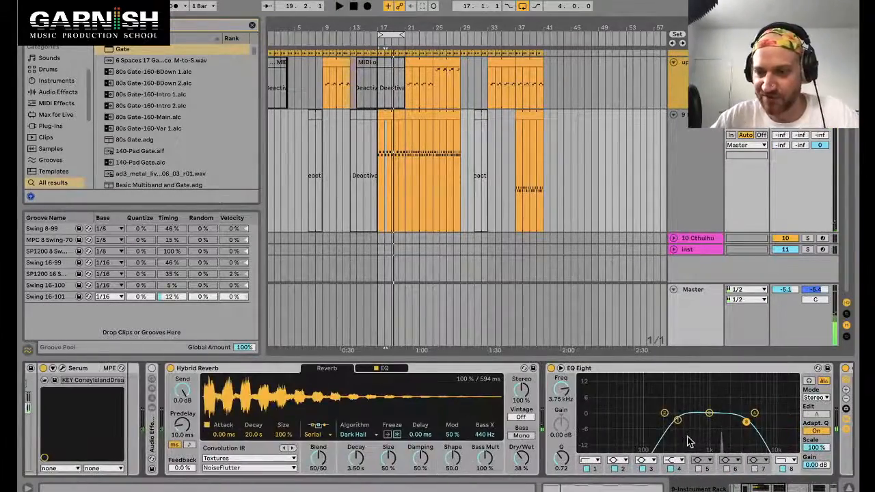
pyautogui.moveTo(749, 425); pyautogui.dragTo(731, 423)
pyautogui.press('space')
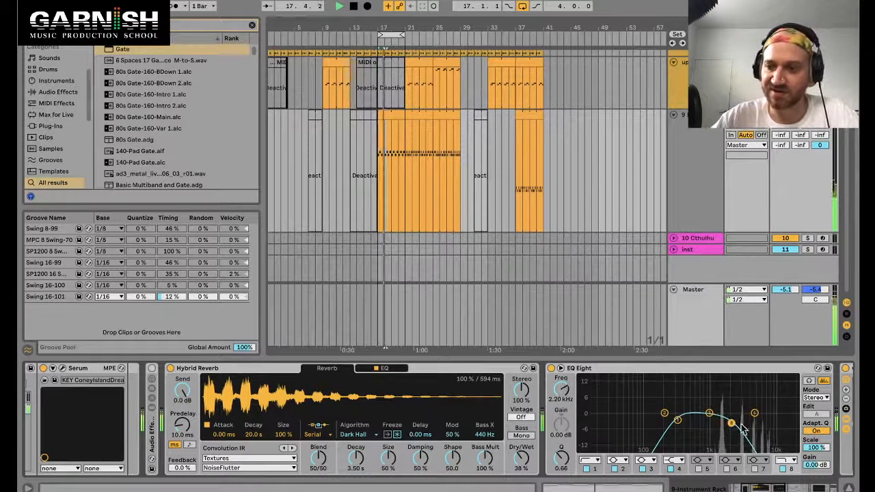
# Step: Set EQ Eight's output gain to 2.78 dB and drag two bands to carve a deep high-frequency notch
pyautogui.click(812, 465)
pyautogui.moveTo(814, 465); pyautogui.dragTo(813, 451)
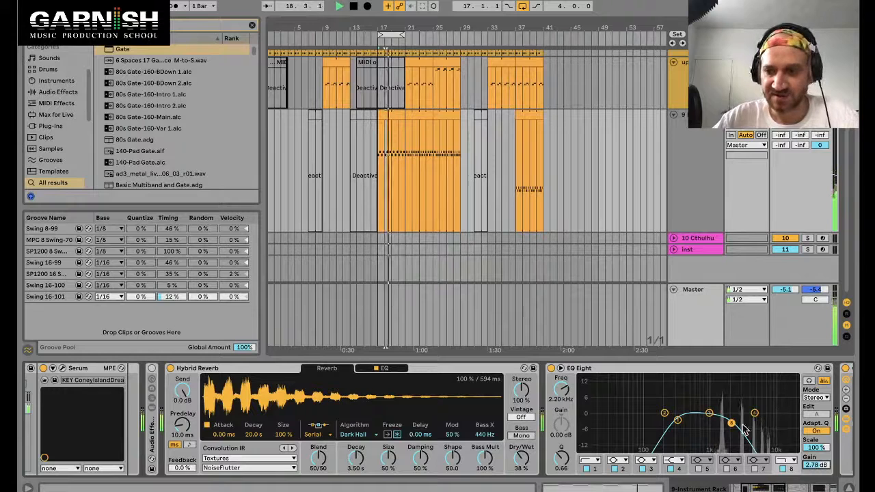
pyautogui.moveTo(710, 414); pyautogui.dragTo(741, 449)
pyautogui.moveTo(755, 413)
pyautogui.mouseDown()
pyautogui.moveTo(762, 413)
pyautogui.moveTo(755, 425)
pyautogui.mouseUp()
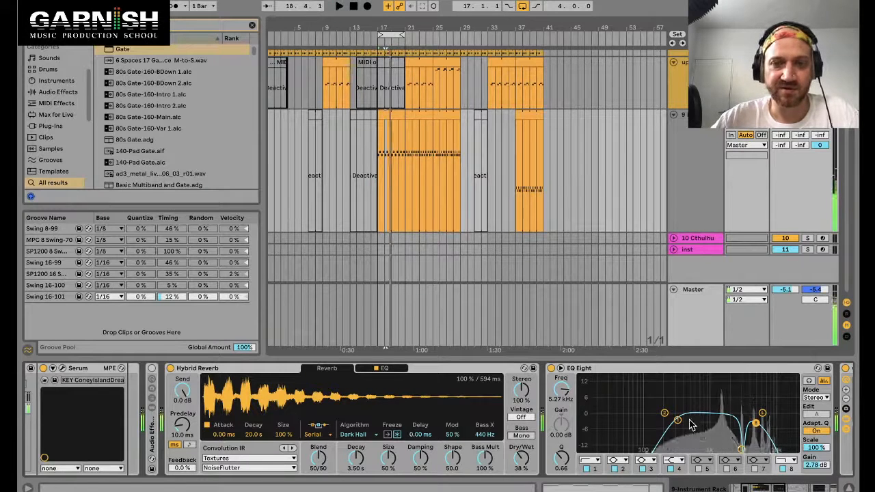
# Step: Stop playback and loop the instrument track's clip region from bar 17 to 21
pyautogui.press('space')
pyautogui.click(388, 114)
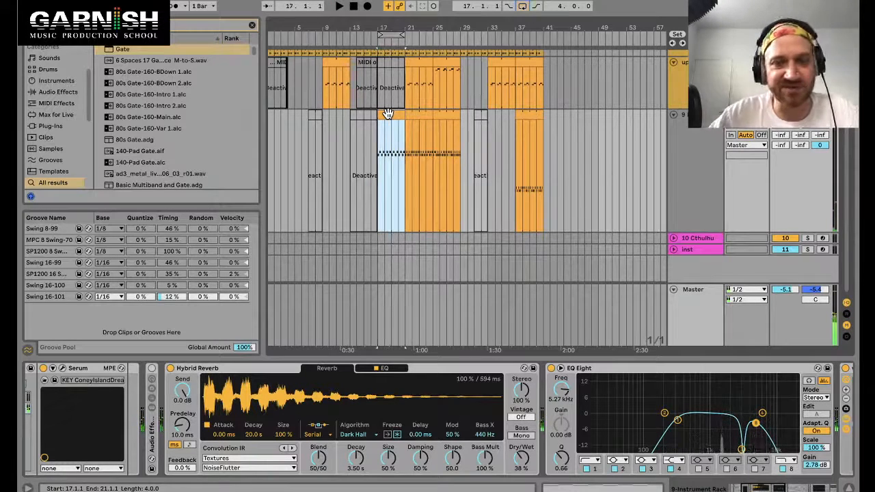
pyautogui.hotkey('ctrl', 'l')
pyautogui.scroll(4, 386, 123)
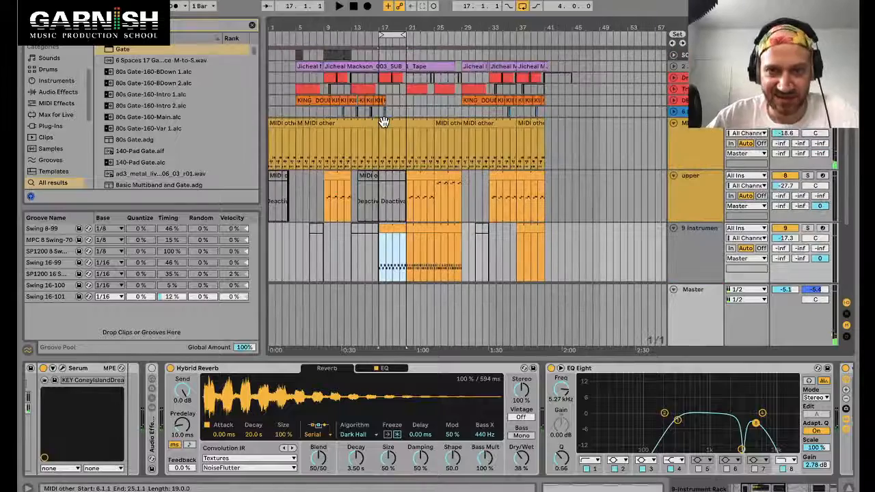
# Step: Copy the top track's drum clip to bar 17 and open it in the note editor
pyautogui.moveTo(331, 54); pyautogui.dragTo(393, 53)
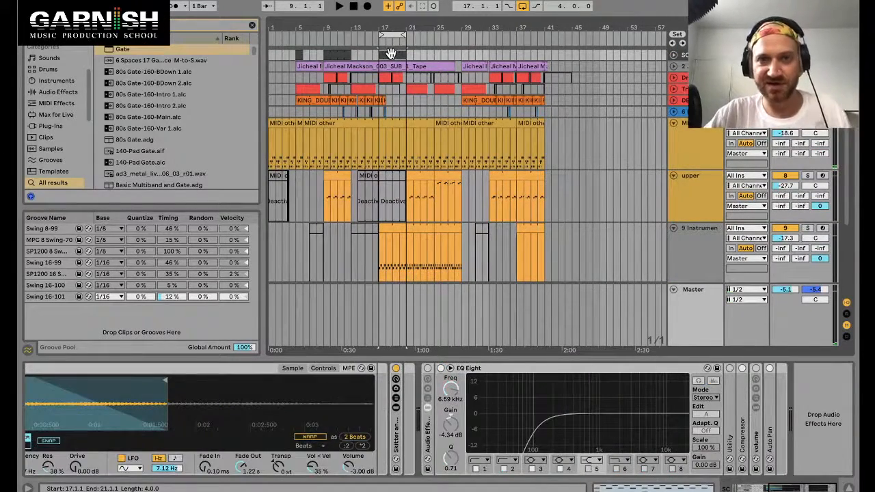
pyautogui.doubleClick(391, 54)
pyautogui.click(307, 287)
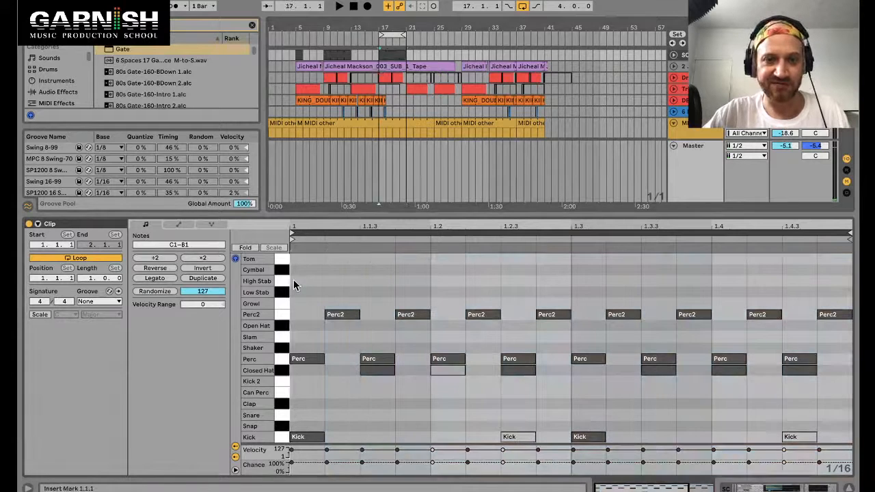
# Step: Reverse the drum clip's notes and play the loop
pyautogui.click(385, 56)
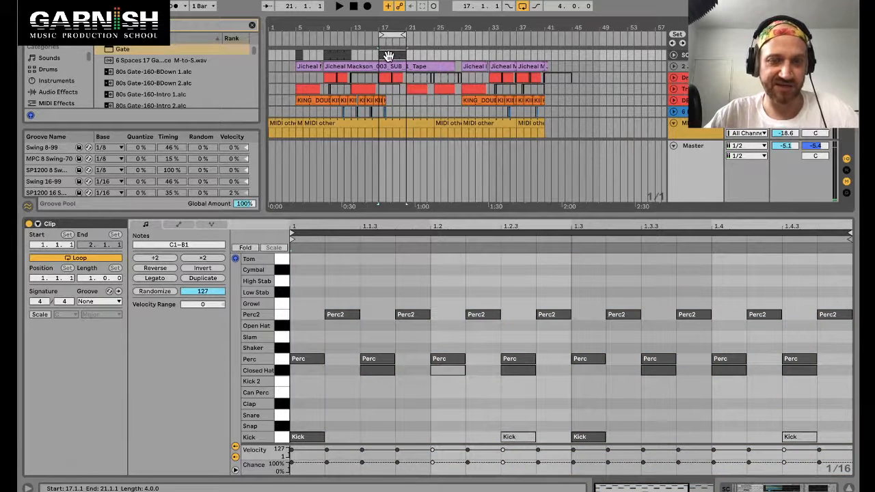
pyautogui.moveTo(388, 56); pyautogui.dragTo(420, 66)
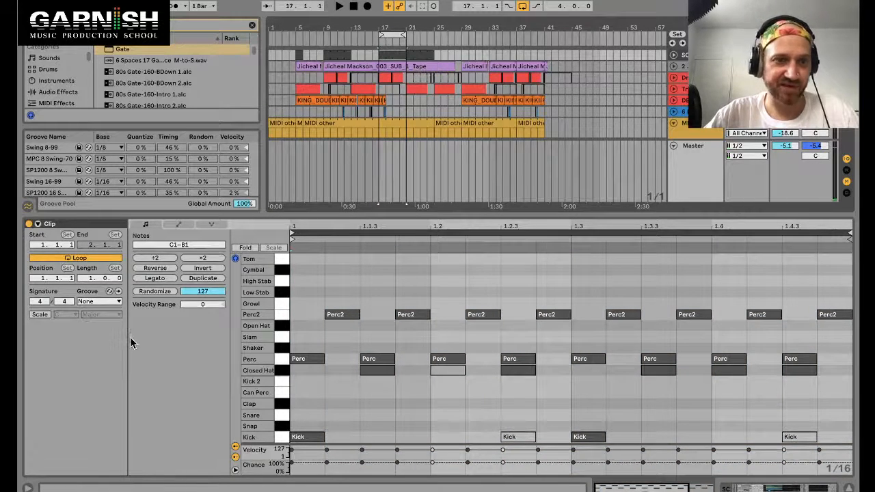
pyautogui.click(193, 271)
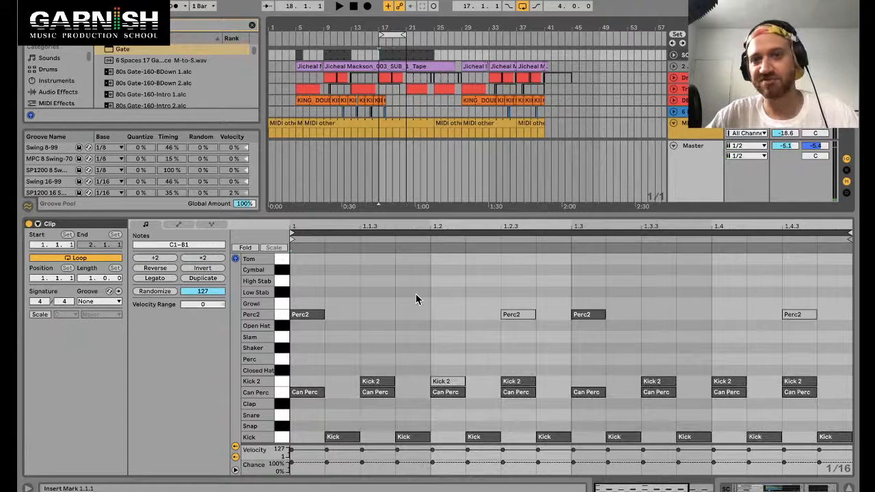
pyautogui.press('space')
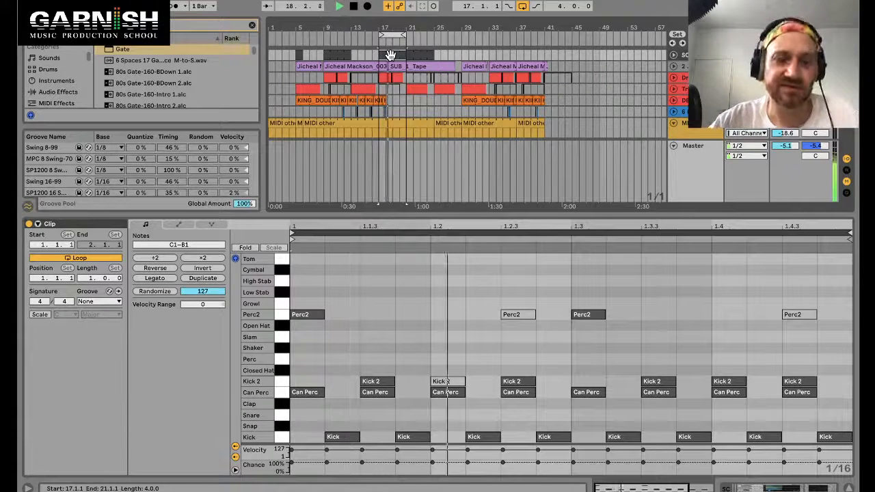
# Step: Try Reverse and Invert repeatedly on the drum clip's notes to compare variations
pyautogui.click(160, 269)
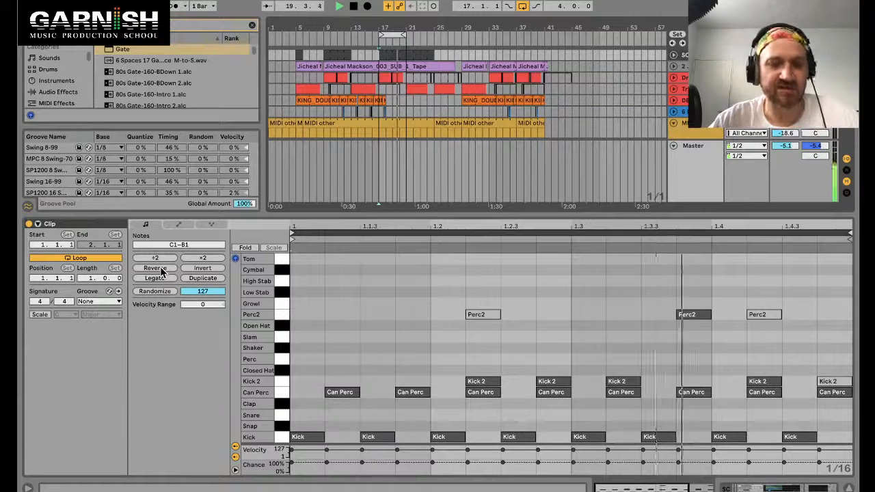
pyautogui.click(160, 268)
pyautogui.click(204, 268)
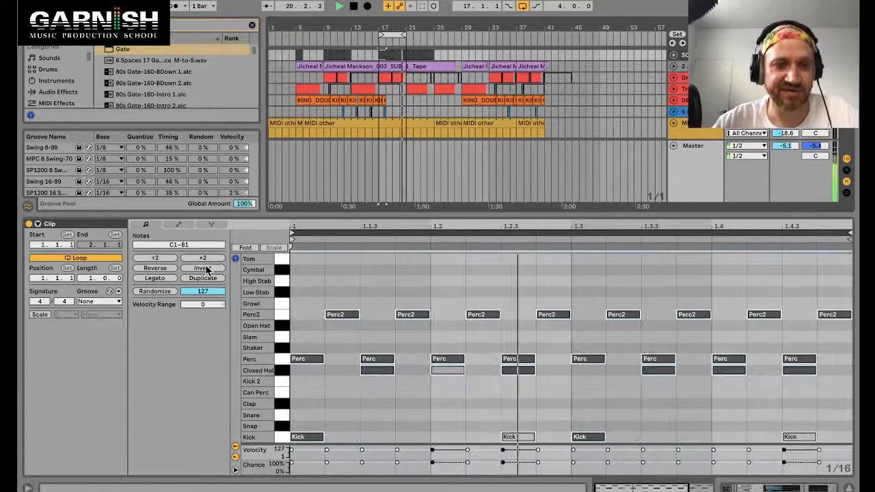
pyautogui.click(205, 269)
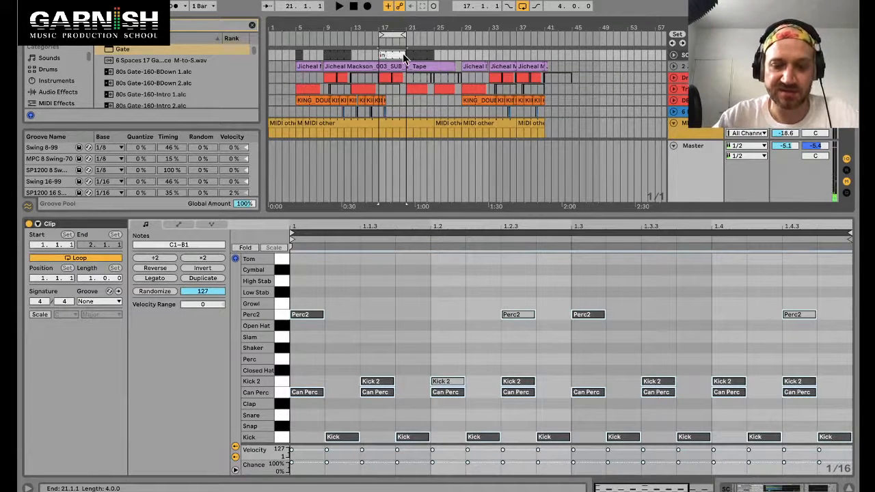
# Step: Rename the drum clip as invert and copy it to bar 49
pyautogui.write('t')
pyautogui.press('Return')
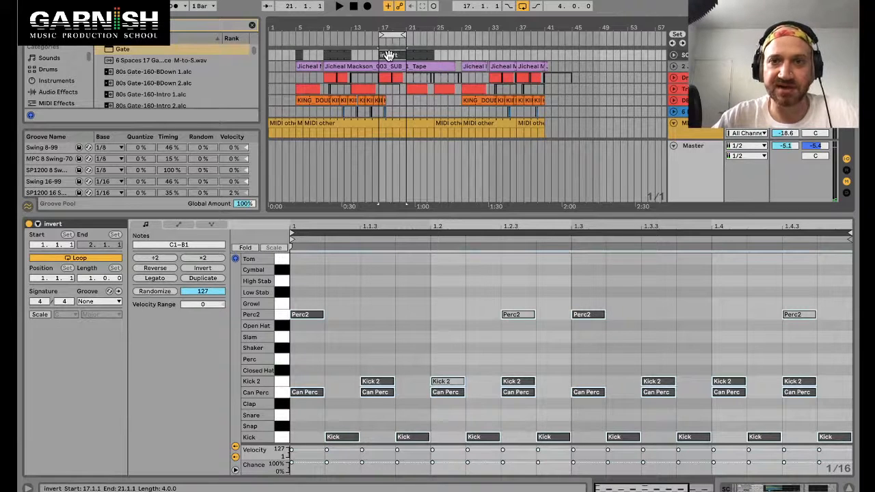
pyautogui.moveTo(388, 55); pyautogui.dragTo(620, 68)
pyautogui.click(396, 56)
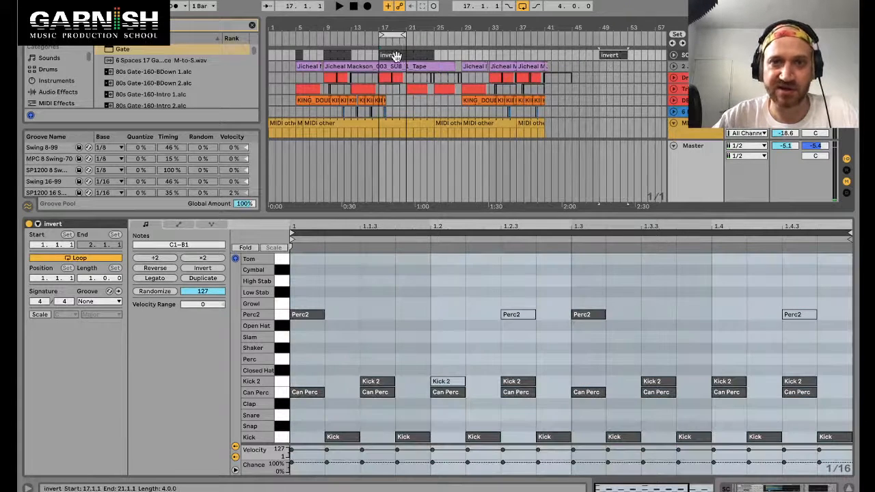
# Step: Select bars 17 to 25 on the top track and briefly play them back
pyautogui.moveTo(422, 56)
pyautogui.mouseDown()
pyautogui.moveTo(401, 64)
pyautogui.moveTo(394, 56)
pyautogui.moveTo(434, 52)
pyautogui.mouseUp()
pyautogui.doubleClick(434, 53)
pyautogui.press('space')
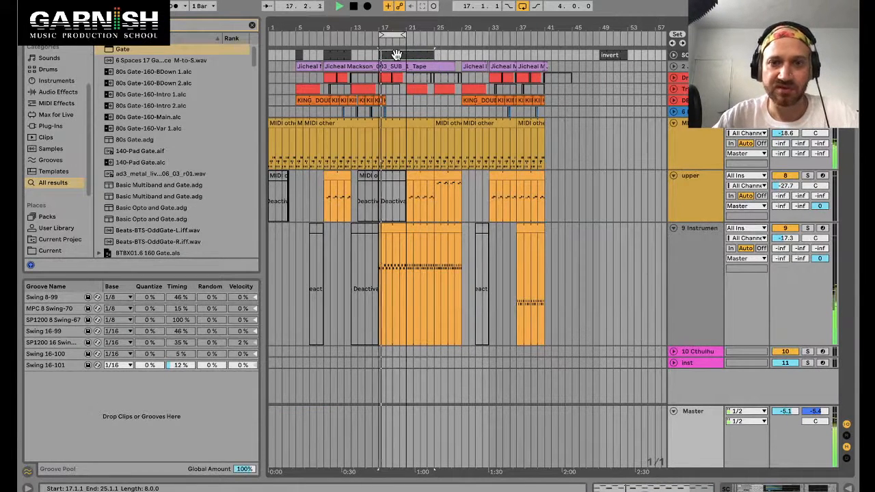
pyautogui.press('space')
# Step: Select the instrument track's clip, show its devices and insert a Gate before Hybrid Reverb
pyautogui.click(389, 229)
pyautogui.hotkey('shift', 'Tab')
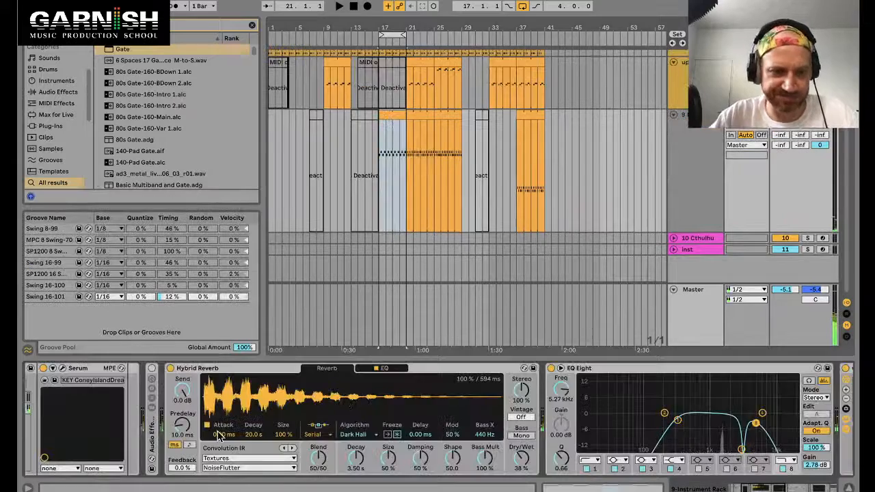
pyautogui.scroll(3, 219, 438)
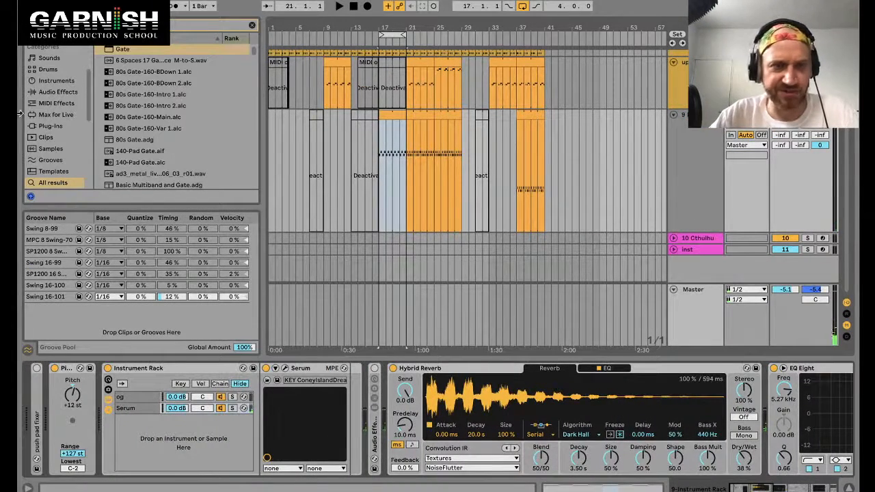
pyautogui.moveTo(121, 53); pyautogui.dragTo(395, 410)
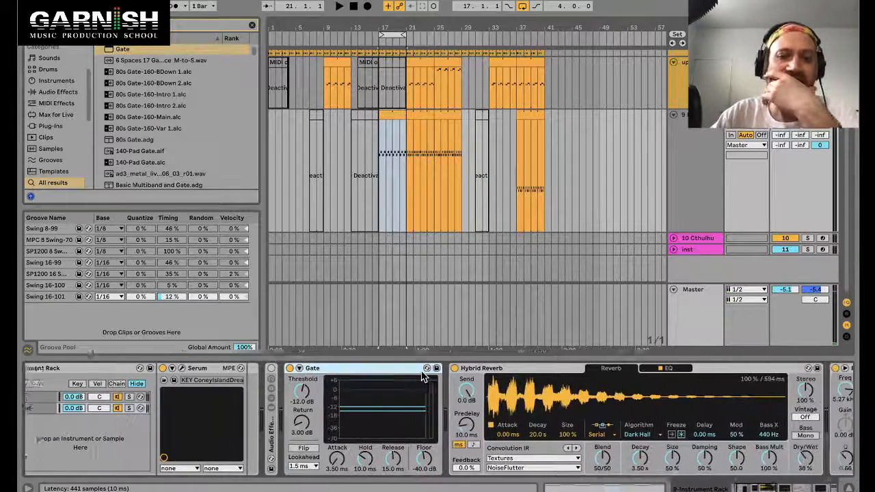
# Step: Scroll through the instrument's device chain, start playback and switch off Hybrid Reverb
pyautogui.scroll(-5, 321, 369)
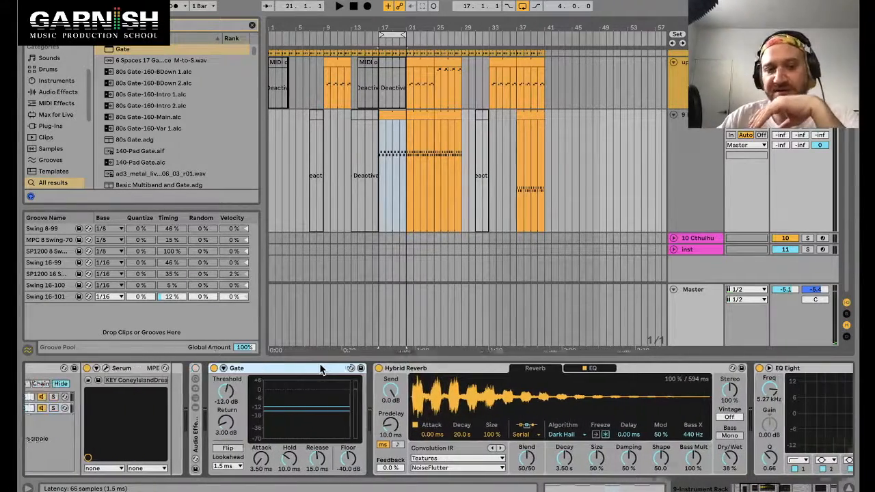
pyautogui.scroll(-10, 400, 388)
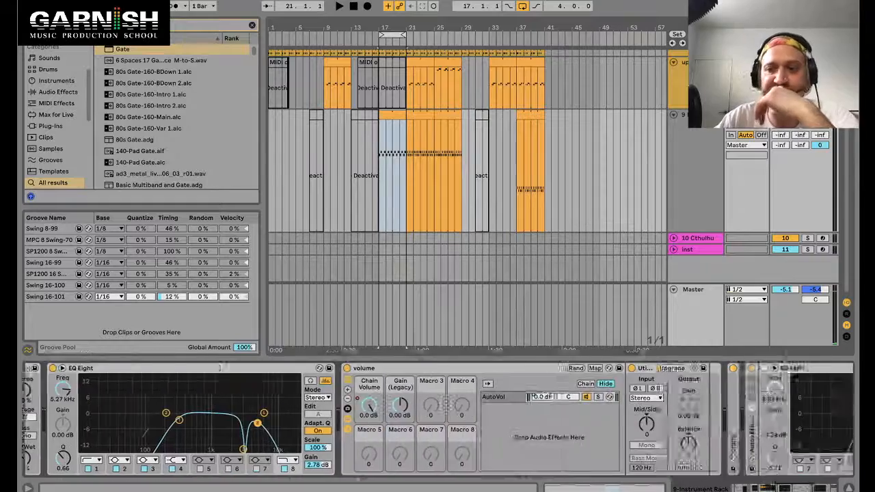
pyautogui.scroll(6, 447, 405)
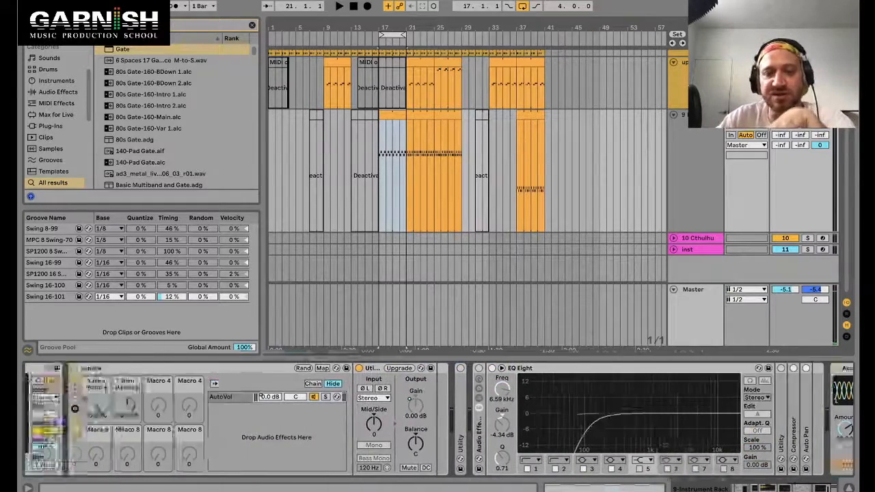
pyautogui.click(355, 373)
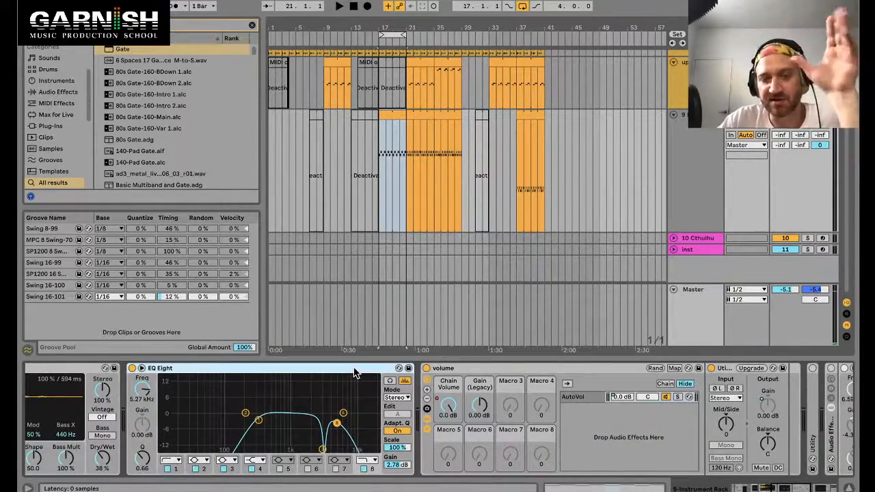
pyautogui.scroll(7, 355, 374)
pyautogui.scroll(8, 355, 373)
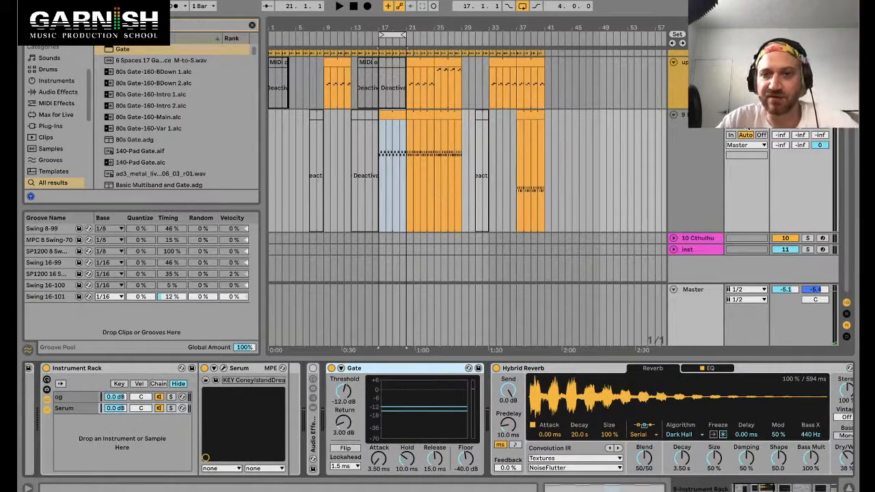
pyautogui.press('space')
pyautogui.click(496, 369)
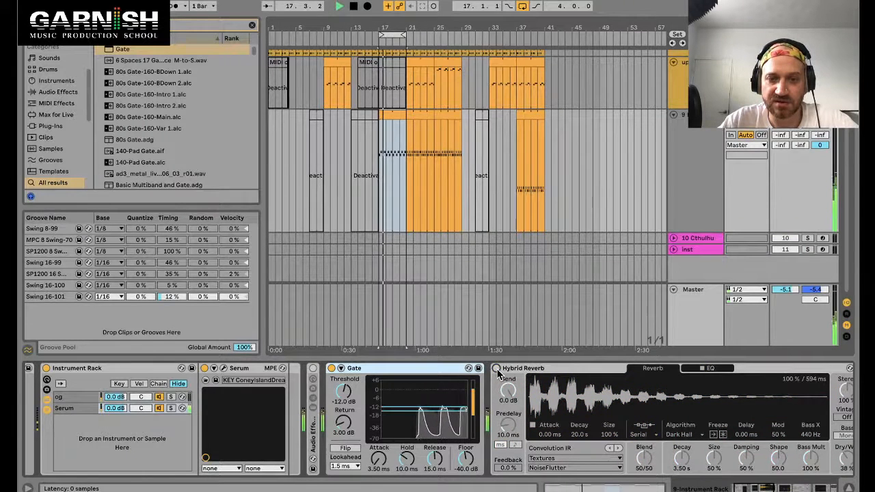
# Step: Compare the instrument with Hybrid Reverb switched on and off, finally leaving Hybrid Reverb switched on after the Gate
pyautogui.click(496, 370)
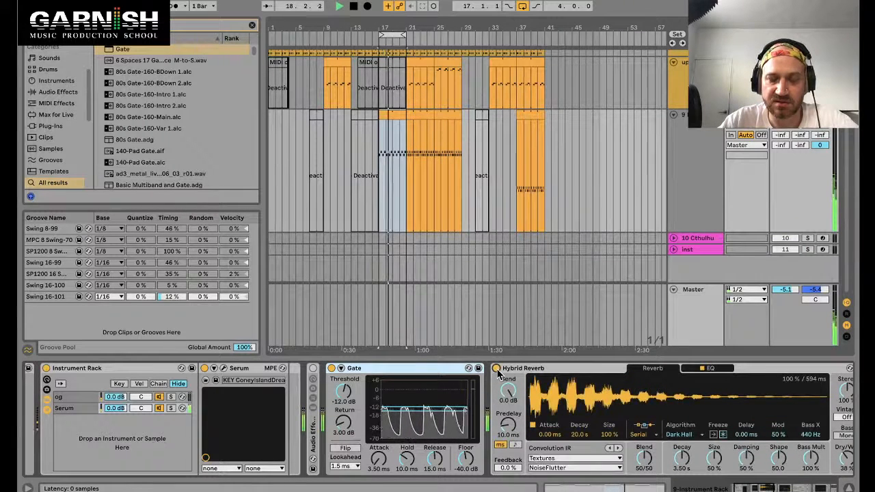
pyautogui.click(496, 369)
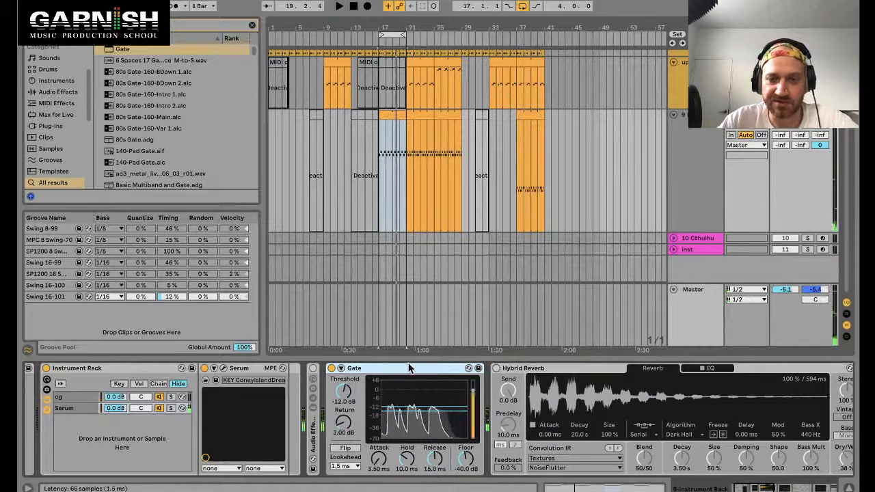
pyautogui.click(540, 369)
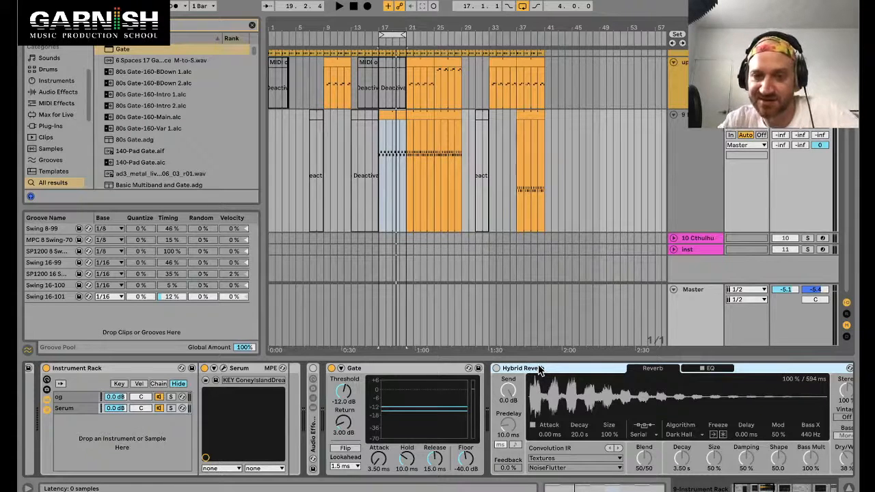
pyautogui.moveTo(535, 370); pyautogui.dragTo(493, 387)
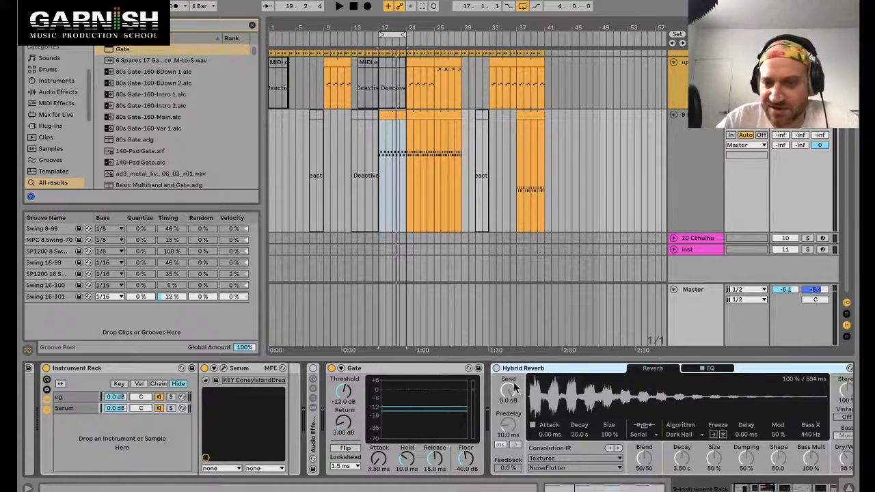
pyautogui.click(423, 367)
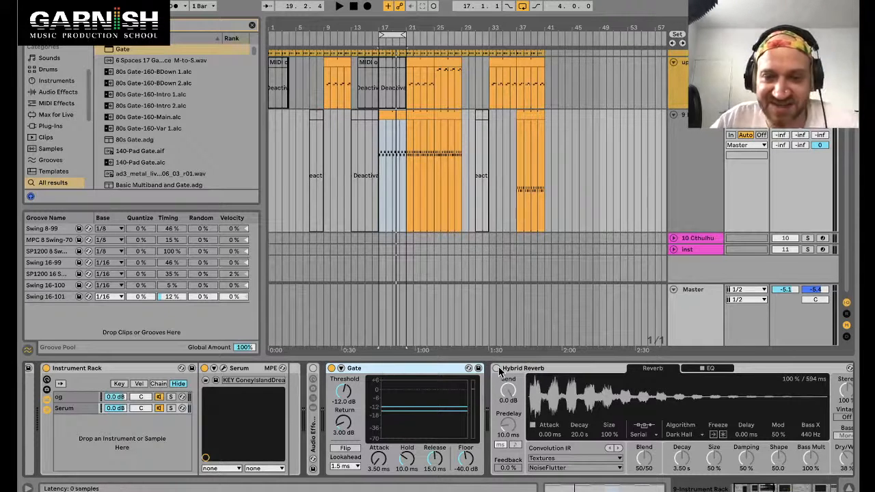
pyautogui.click(496, 367)
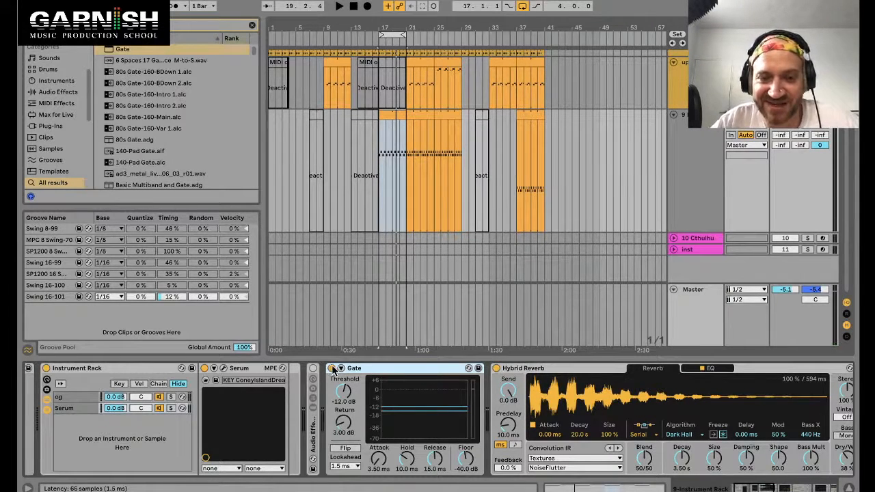
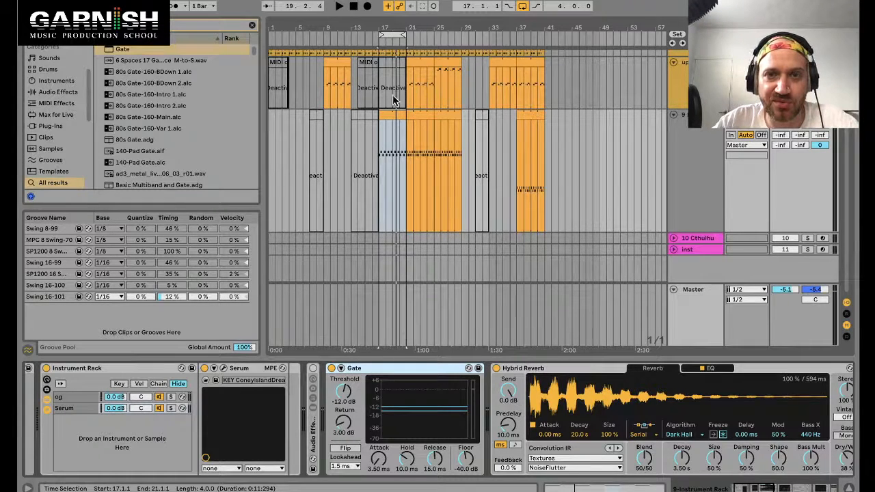
# Step: Open the sidechain drum clip, audition the pads and add Slam notes at 1.1.1, 1.1.3 and 1.2.3
pyautogui.click(390, 114)
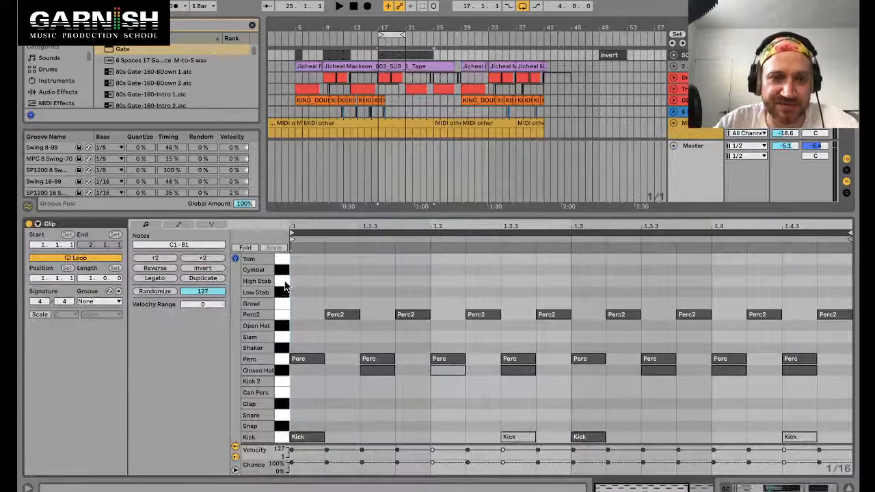
pyautogui.click(326, 270)
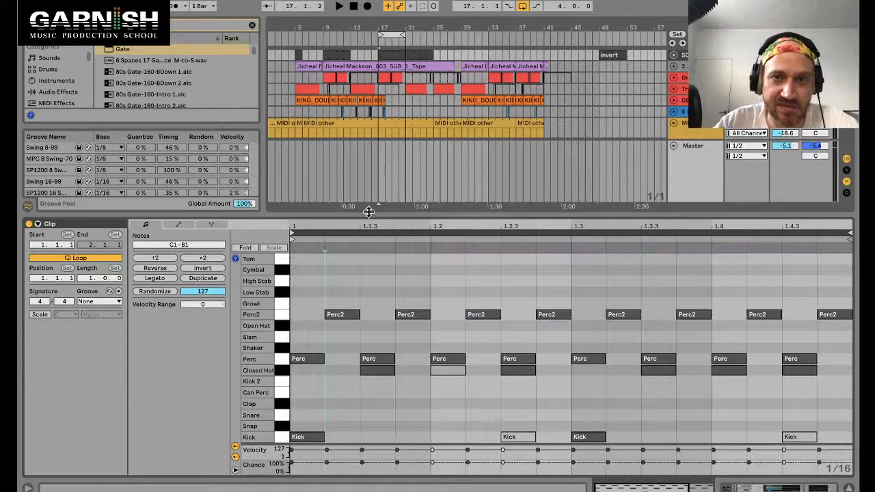
pyautogui.click(282, 264)
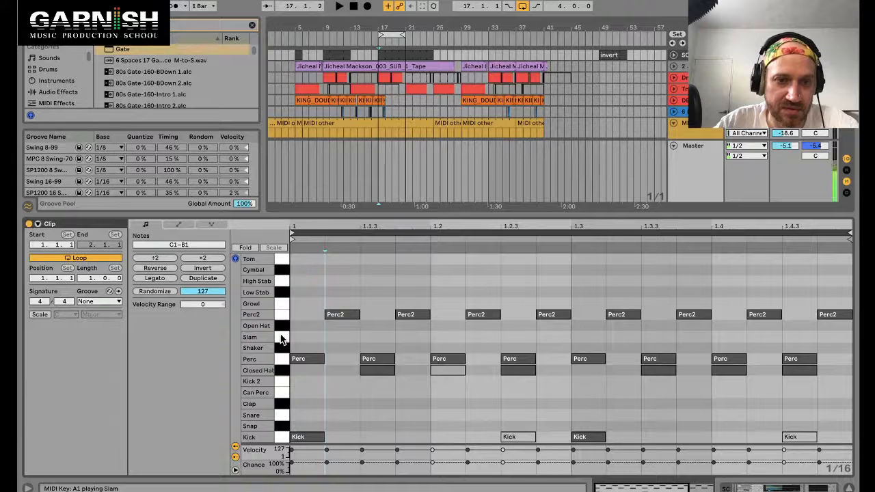
pyautogui.click(281, 339)
pyautogui.click(280, 337)
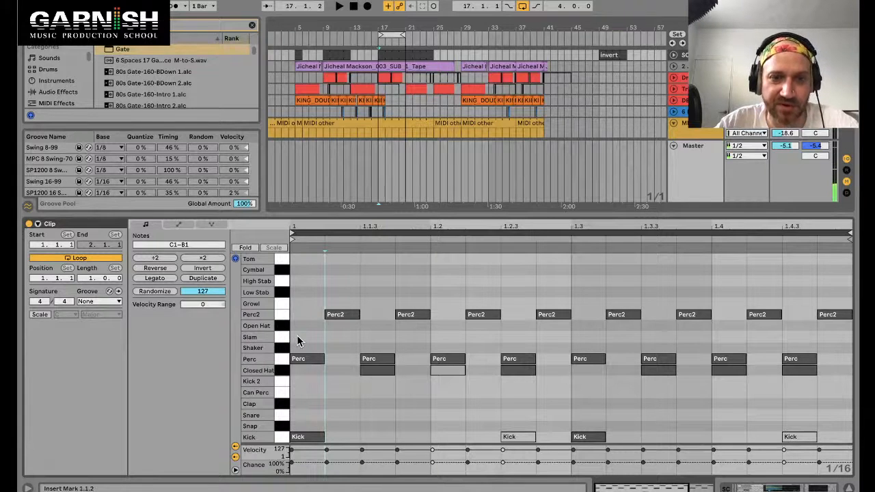
pyautogui.doubleClick(297, 337)
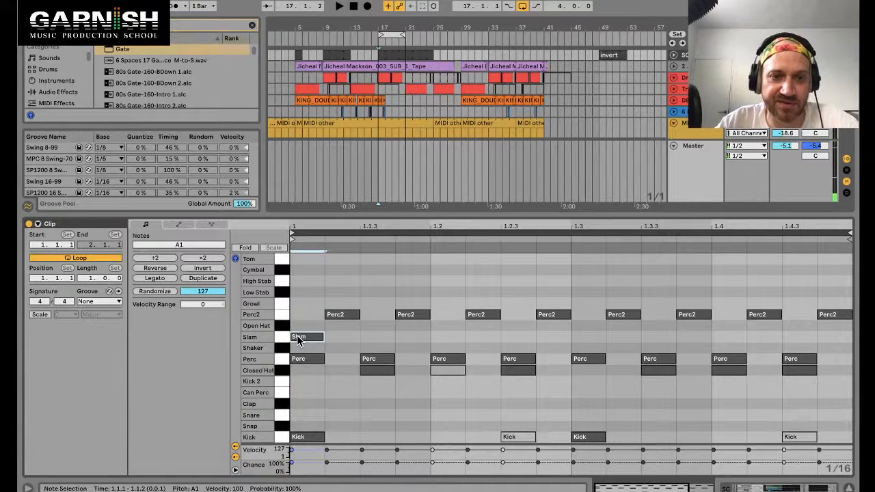
pyautogui.doubleClick(368, 337)
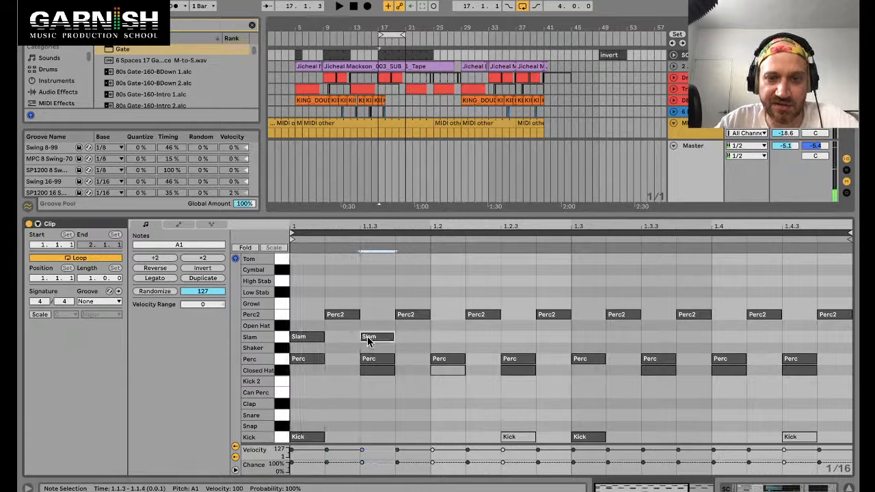
pyautogui.doubleClick(474, 338)
pyautogui.moveTo(475, 337); pyautogui.dragTo(511, 337)
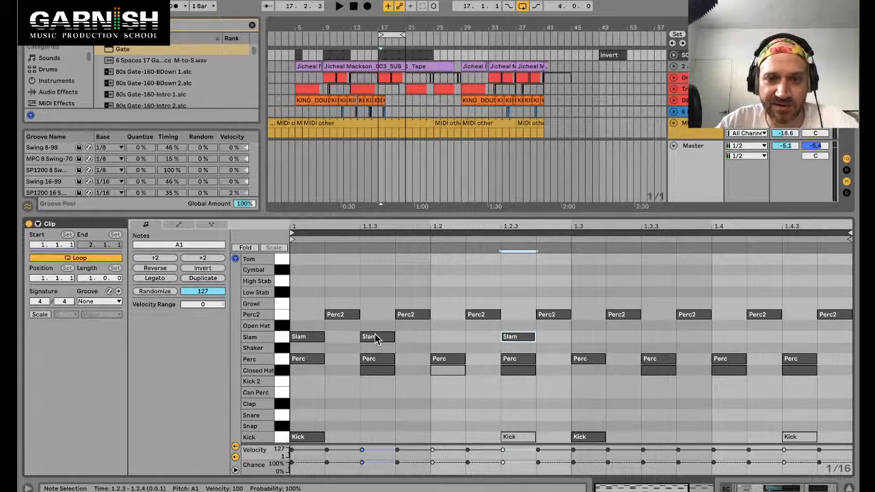
# Step: Shorten the Slam sample's end point in the drum rack and set its fade-out to 57.9 ms, auditioning with playback
pyautogui.click(281, 339)
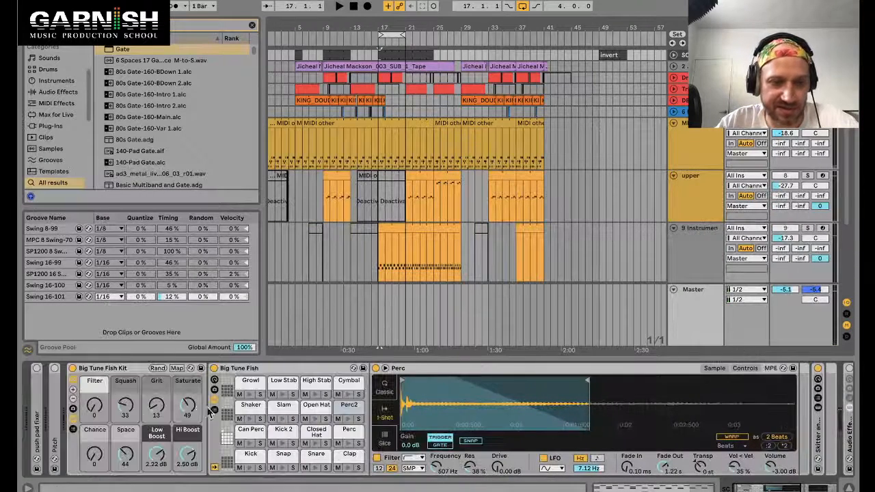
pyautogui.press('space')
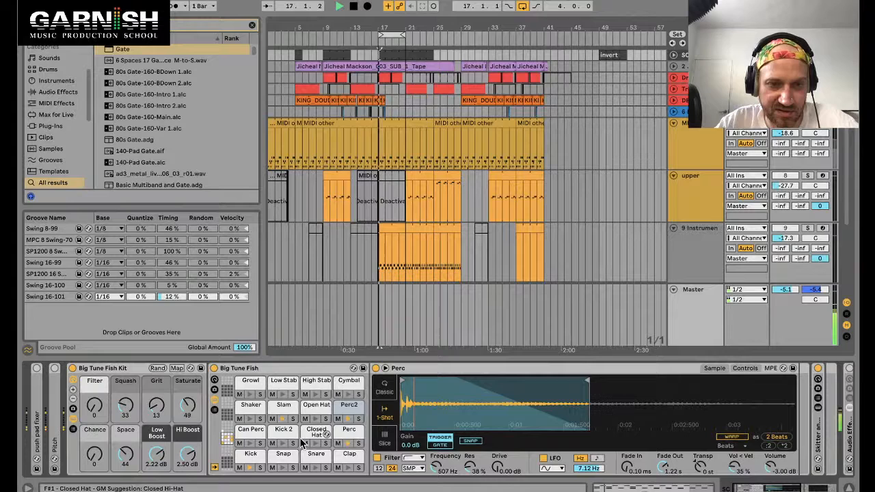
pyautogui.click(283, 405)
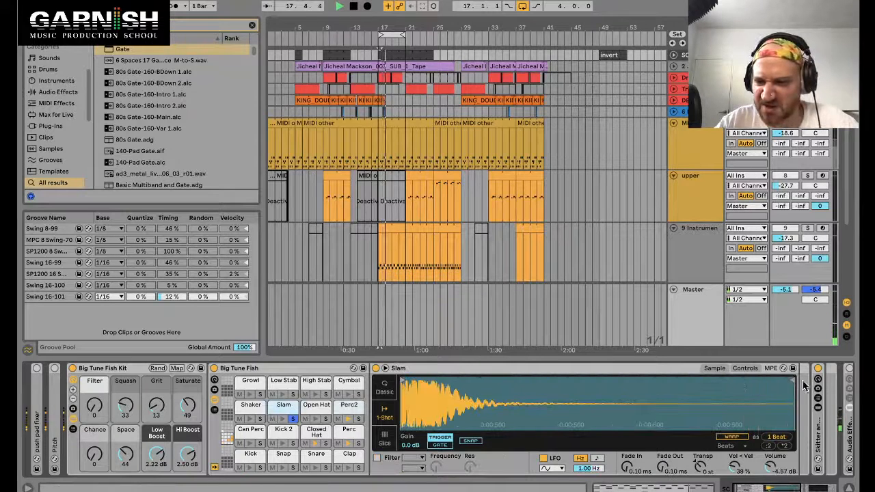
pyautogui.moveTo(791, 410); pyautogui.dragTo(448, 416)
pyautogui.moveTo(662, 468)
pyautogui.mouseDown()
pyautogui.moveTo(663, 448)
pyautogui.moveTo(659, 473)
pyautogui.mouseUp()
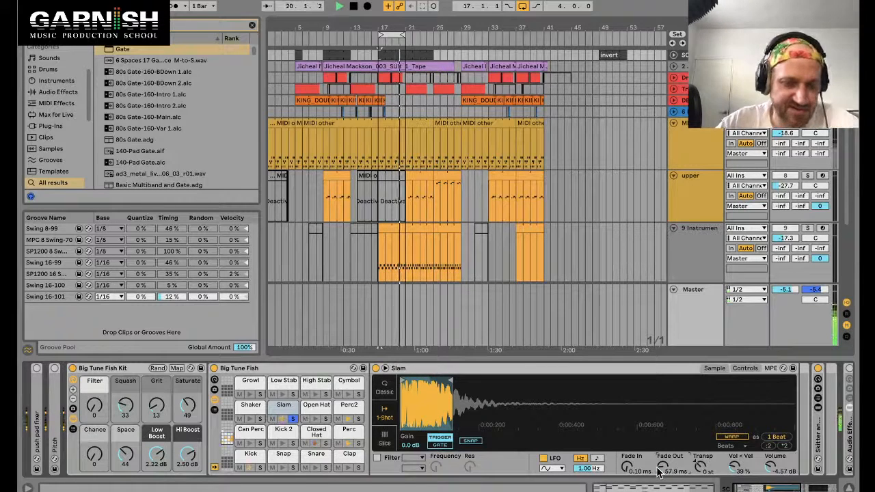
pyautogui.press('space')
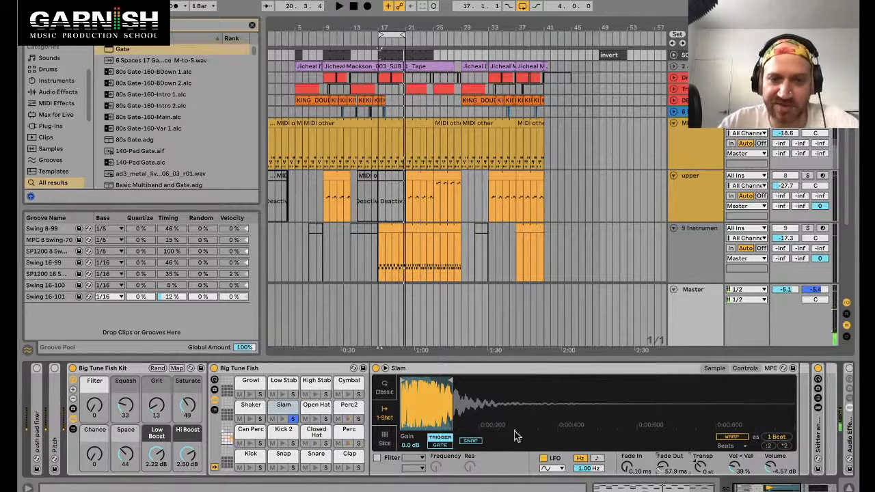
pyautogui.moveTo(426, 399)
pyautogui.mouseDown()
pyautogui.moveTo(426, 412)
pyautogui.moveTo(426, 398)
pyautogui.mouseUp()
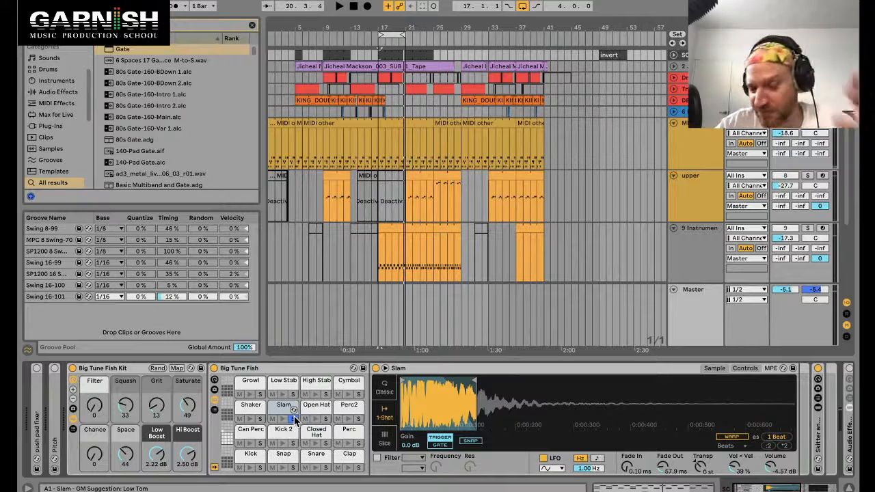
pyautogui.press('space')
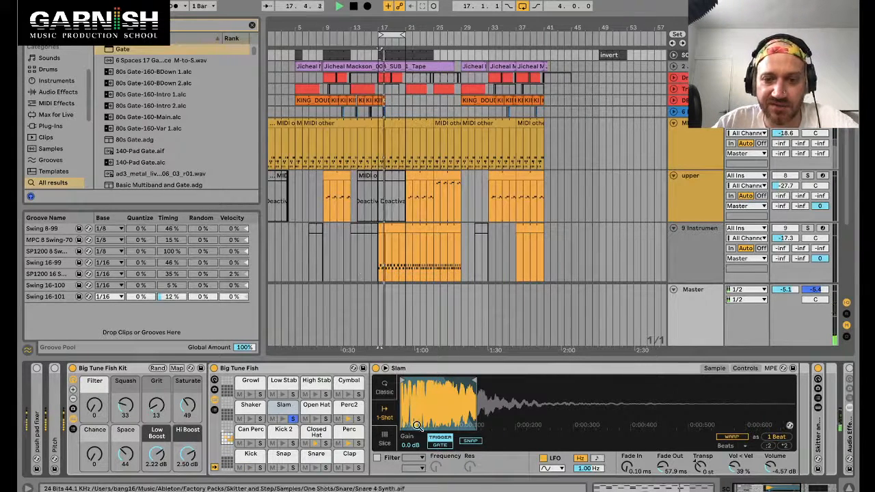
pyautogui.press('space')
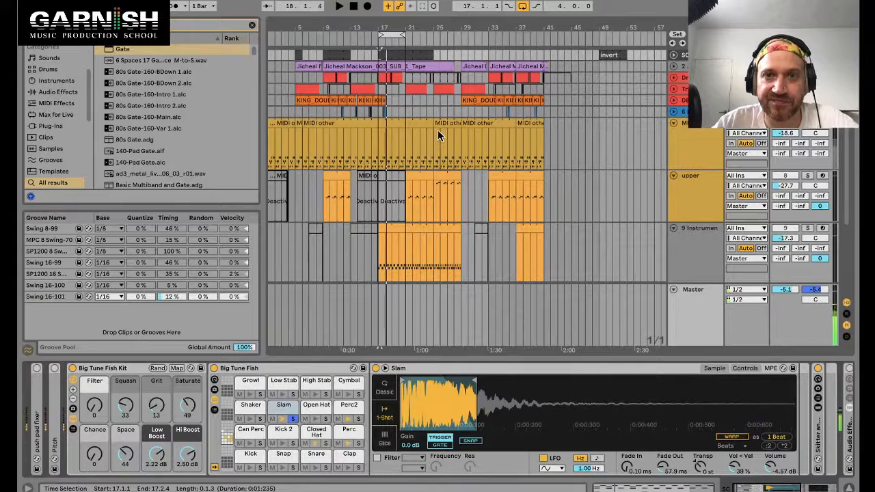
# Step: Select the instrument clip, expand the Gate's sidechain section and review the drum rack's device chain
pyautogui.click(395, 228)
pyautogui.click(342, 369)
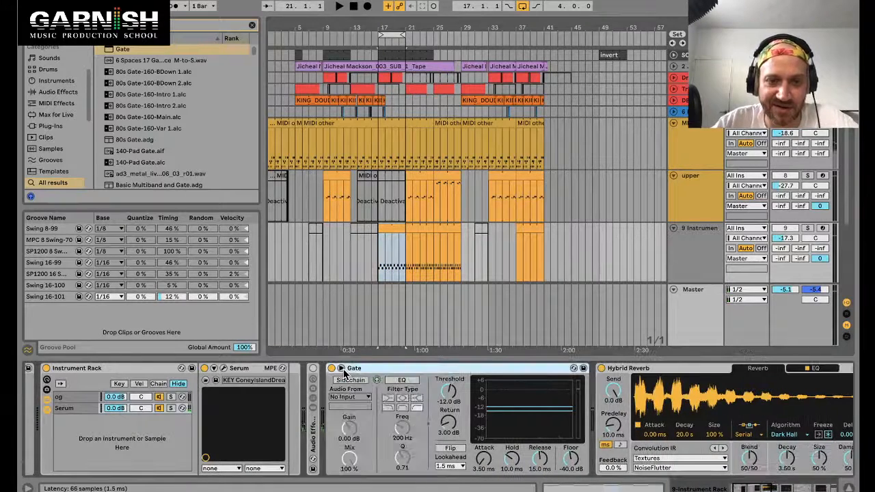
pyautogui.click(400, 288)
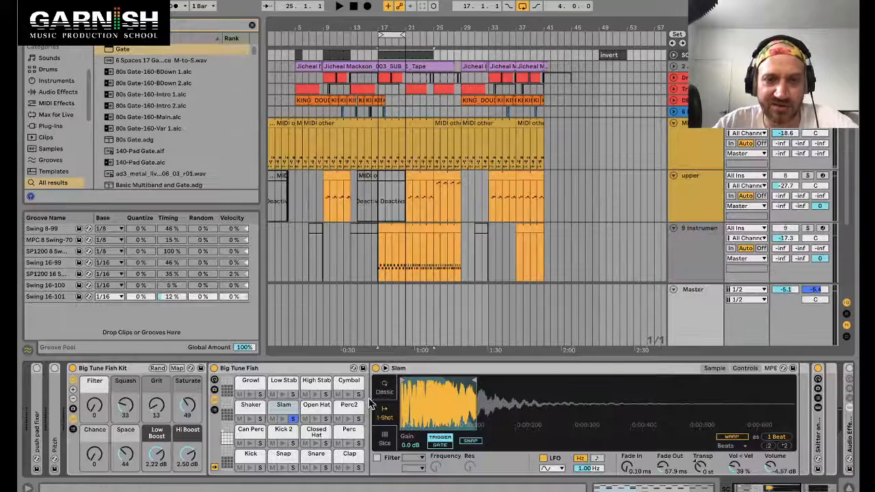
pyautogui.hscroll(5, 417, 401)
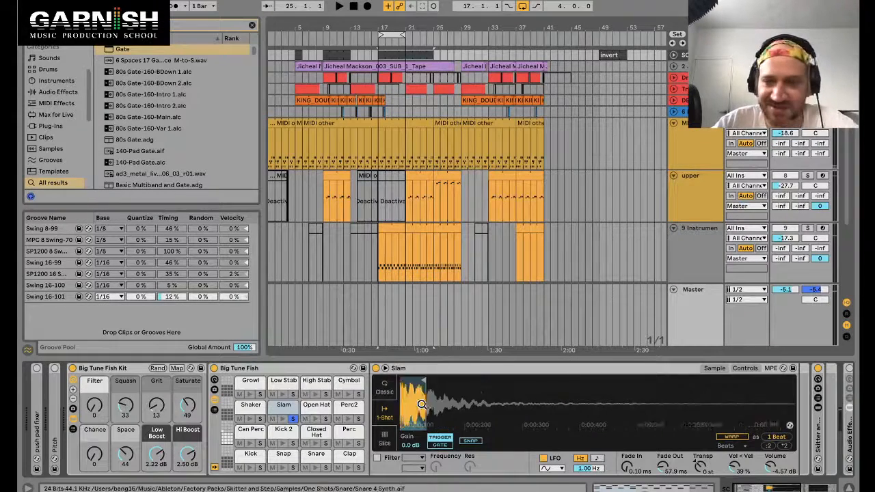
pyautogui.hscroll(6, 512, 372)
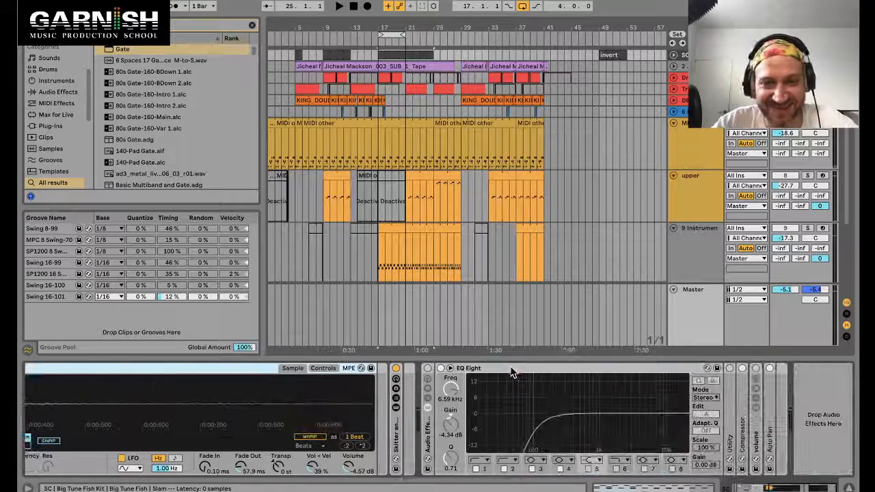
# Step: Route the Gate's sidechain input from the SC track's Slam Pre FX output during playback
pyautogui.click(388, 228)
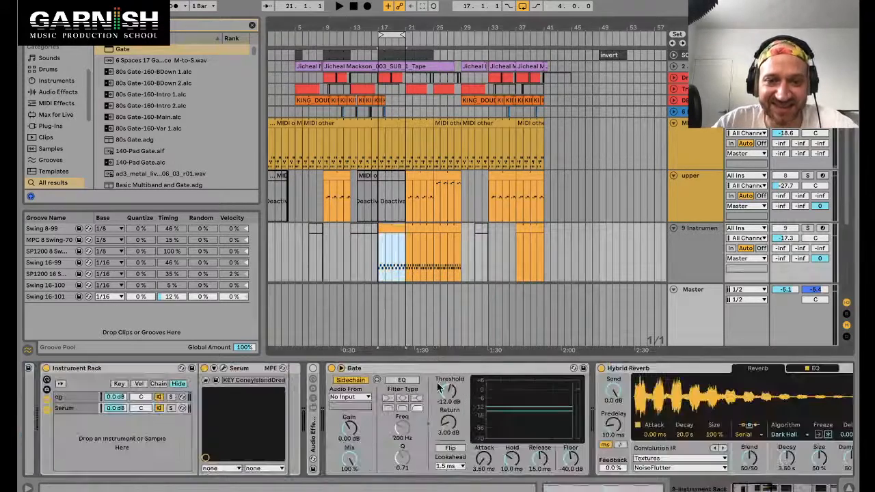
pyautogui.press('space')
pyautogui.click(347, 402)
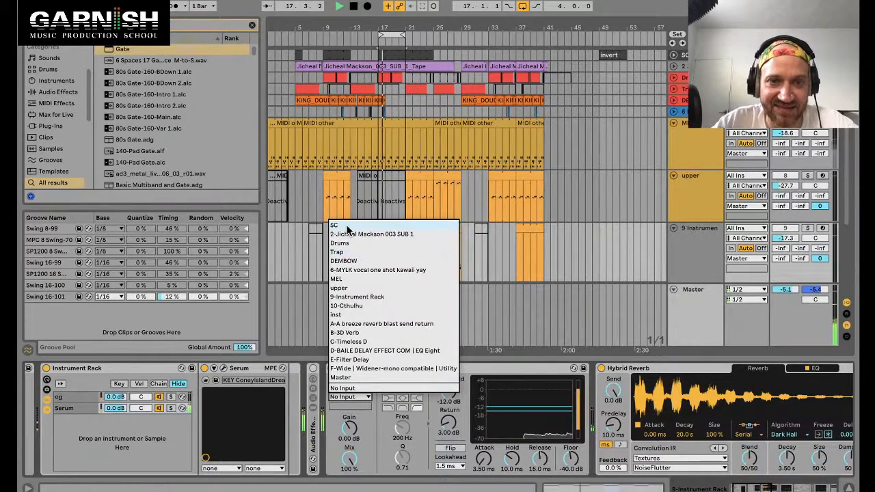
pyautogui.click(347, 228)
pyautogui.click(350, 406)
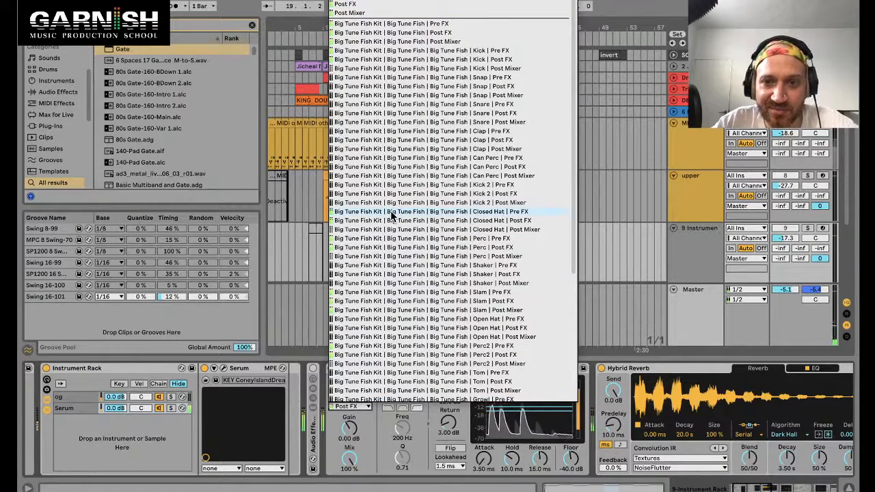
pyautogui.click(390, 294)
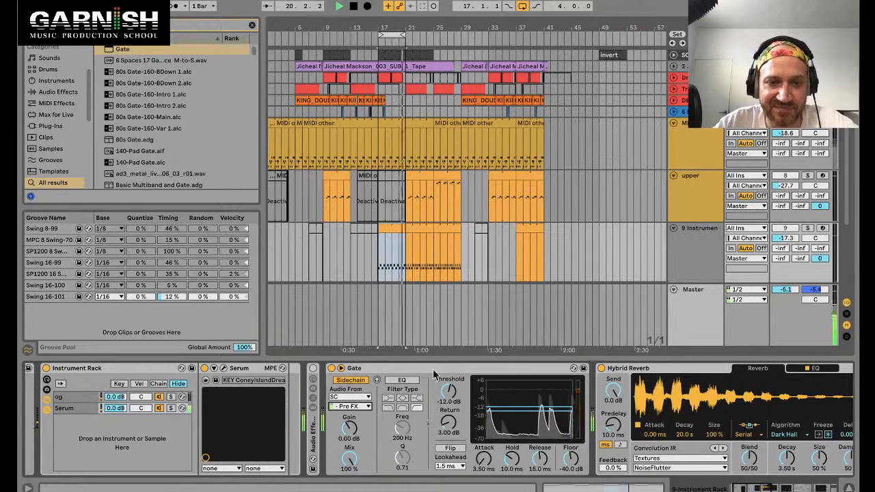
# Step: Solo the instrument track and tune the Gate with gain at 8.48 dB and threshold at -12.9 dB
pyautogui.click(808, 228)
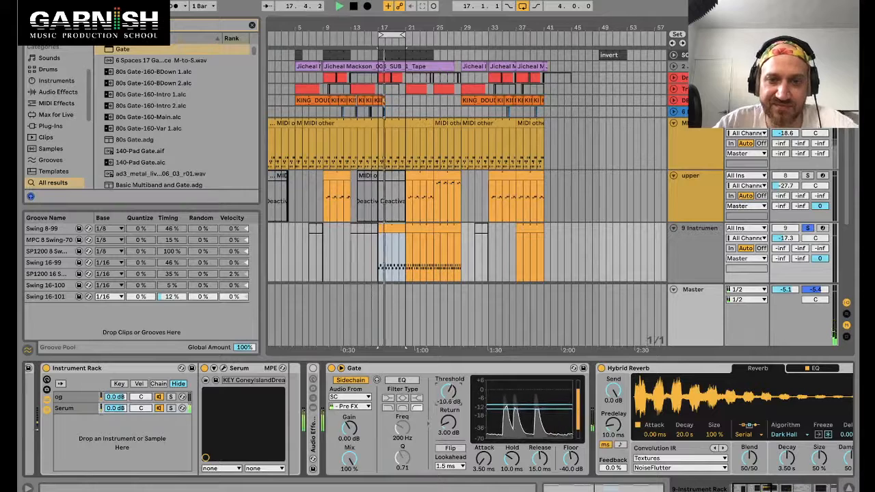
pyautogui.moveTo(448, 391); pyautogui.dragTo(448, 396)
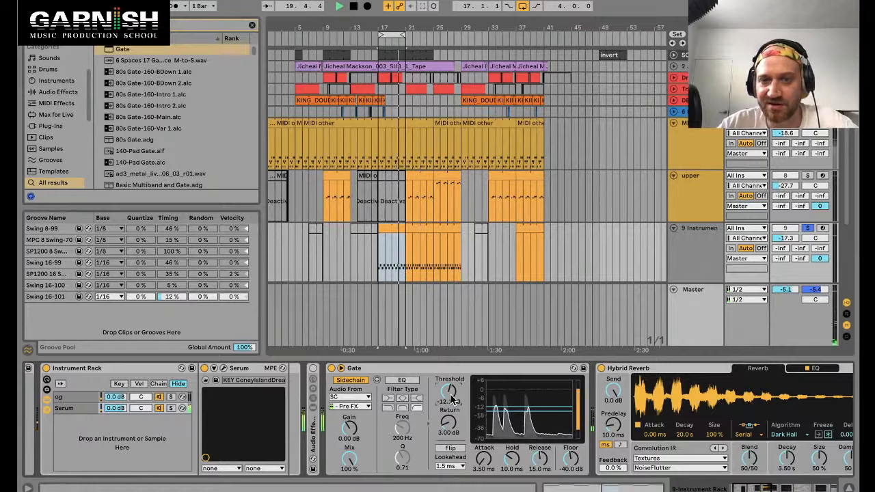
pyautogui.click(451, 450)
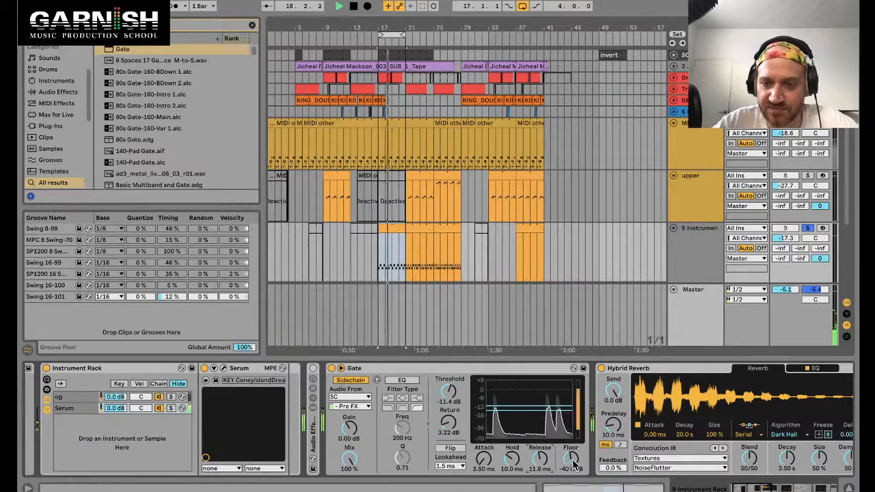
pyautogui.moveTo(347, 429); pyautogui.dragTo(347, 419)
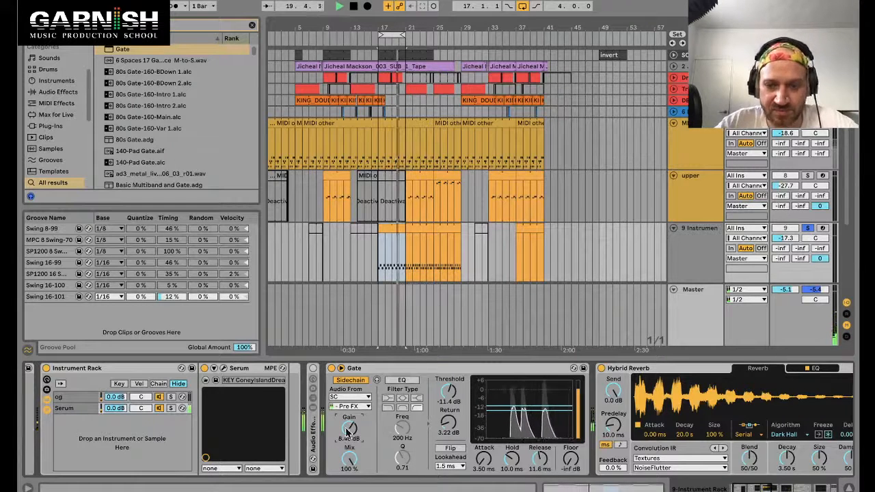
pyautogui.moveTo(452, 394); pyautogui.dragTo(452, 398)
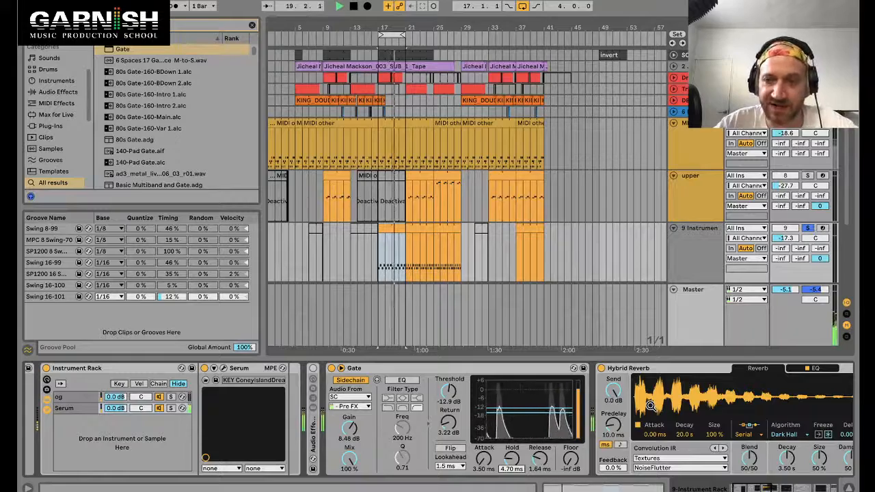
# Step: Collapse Hybrid Reverb, unsolo the instrument track and set its volume to -13.2 dB
pyautogui.doubleClick(655, 370)
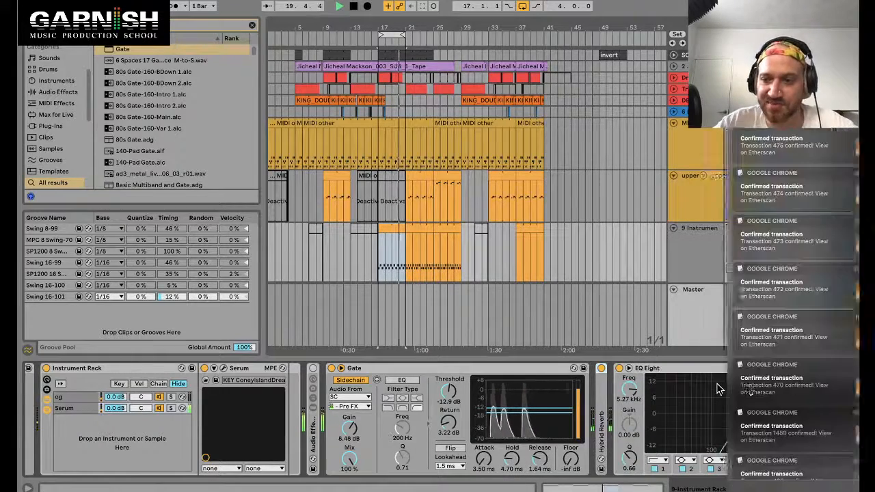
pyautogui.hscroll(10, 686, 383)
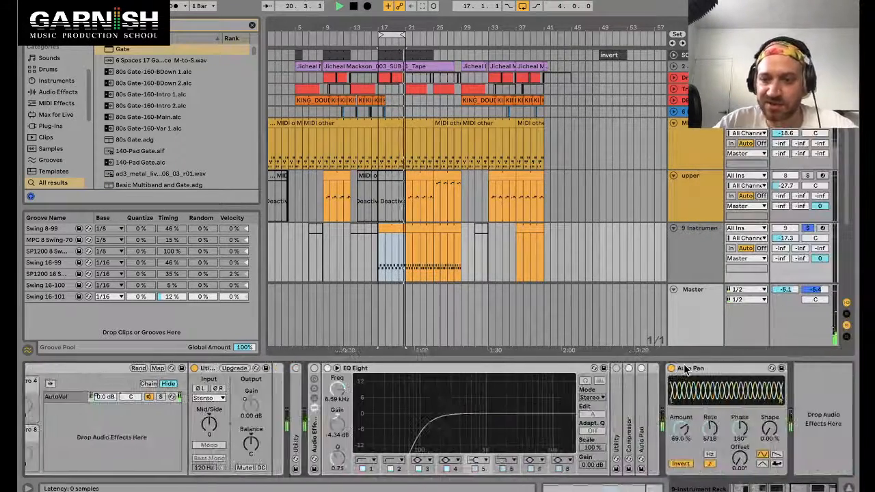
pyautogui.click(807, 227)
pyautogui.moveTo(786, 238); pyautogui.dragTo(786, 237)
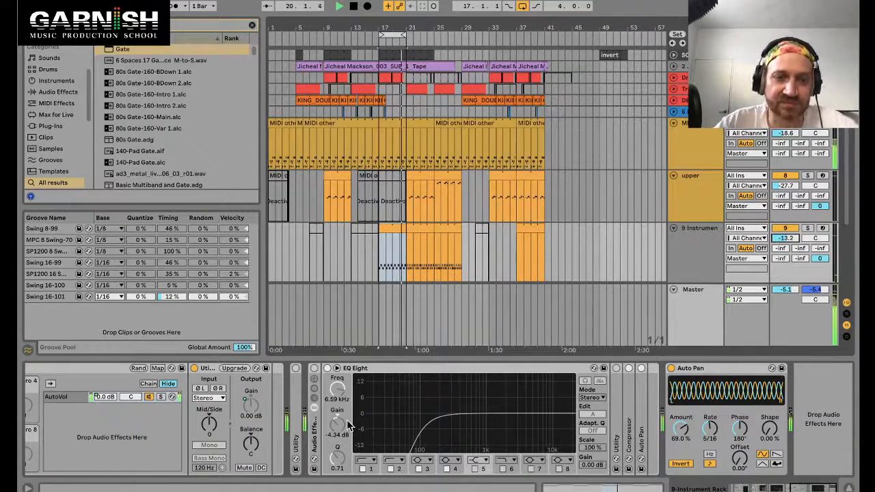
# Step: Set the Gate's hold to 62.0 ms and lower its threshold to -21.0 dB
pyautogui.hscroll(-10, 349, 424)
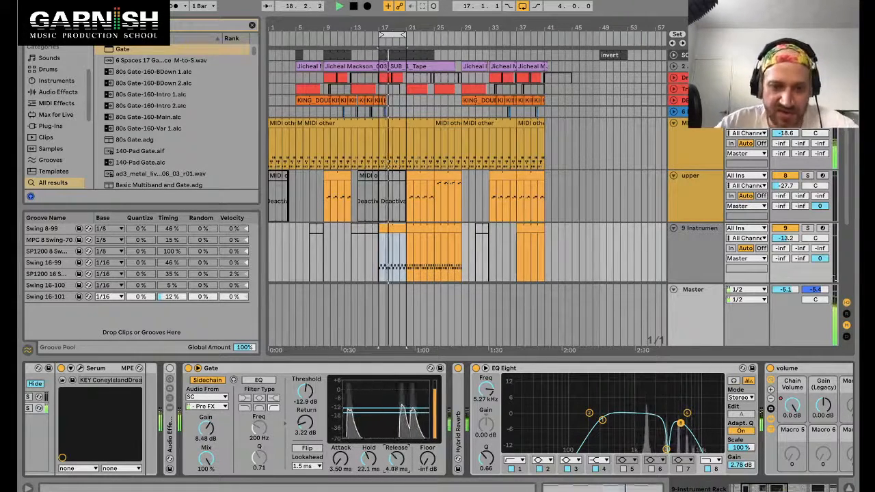
pyautogui.moveTo(366, 461); pyautogui.dragTo(367, 459)
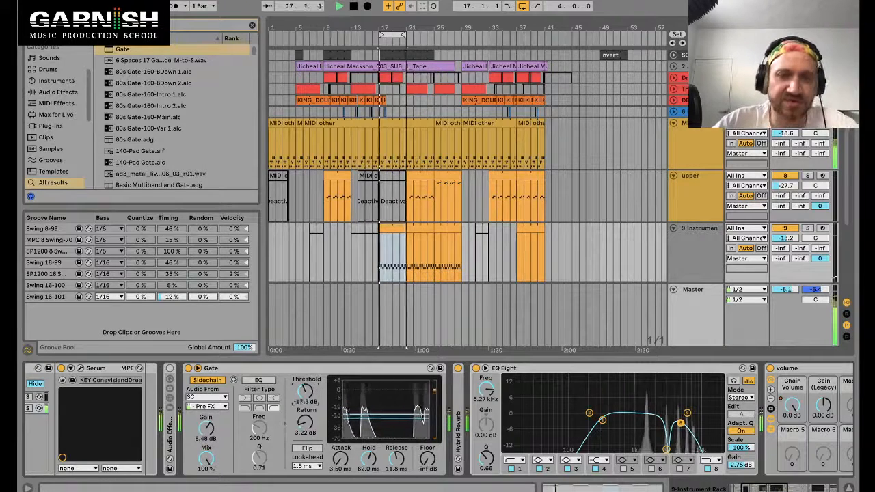
pyautogui.moveTo(311, 391); pyautogui.dragTo(312, 397)
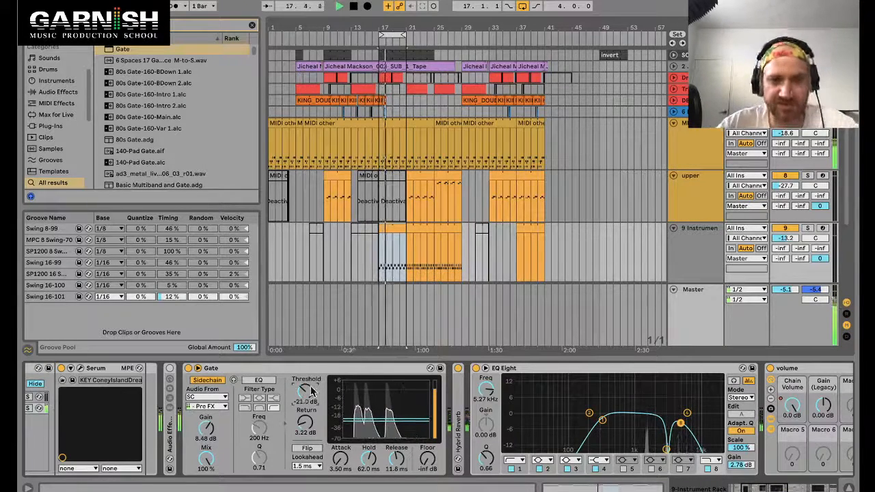
pyautogui.press('pagedown')
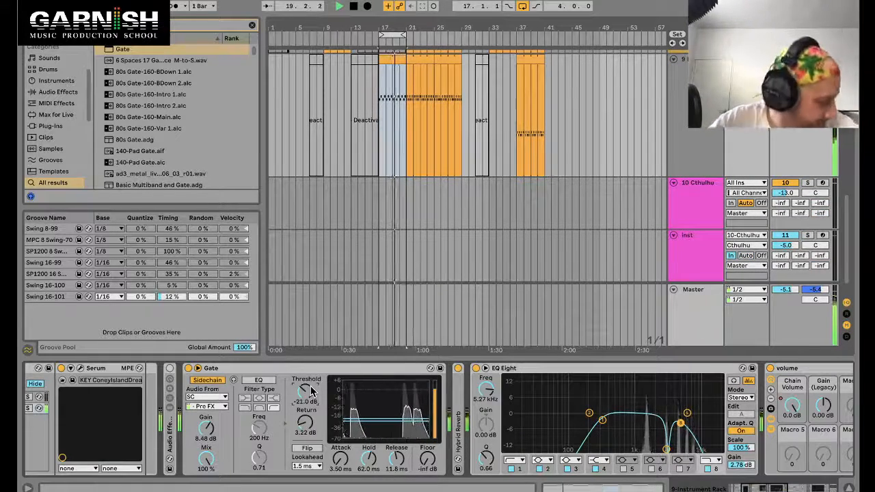
# Step: Lower the Gate's threshold to -22.2 dB and stop playback
pyautogui.moveTo(311, 391); pyautogui.dragTo(312, 395)
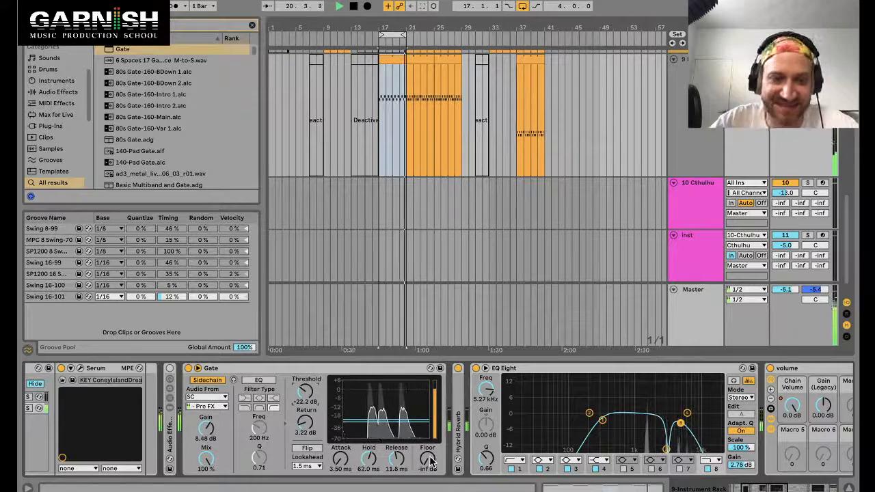
pyautogui.press('space')
pyautogui.scroll(5, 418, 83)
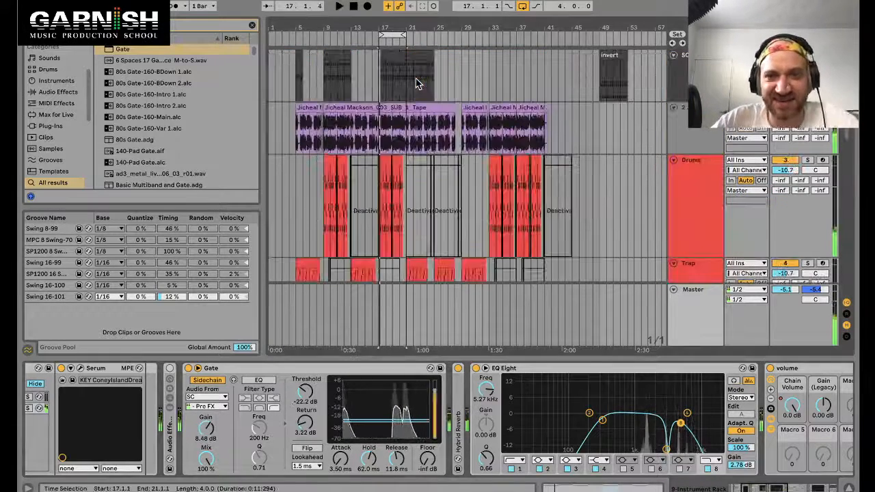
# Step: Open the SC track's drum clip, examine its Slam notes, and restart playback
pyautogui.doubleClick(395, 53)
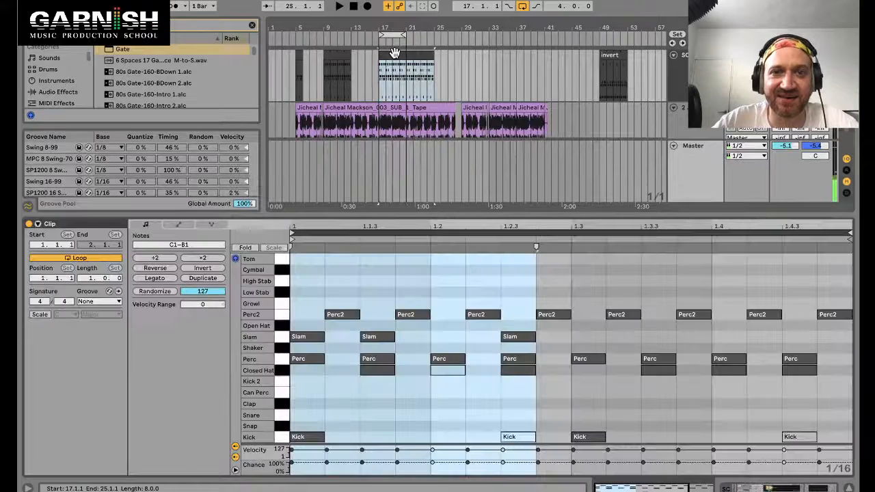
pyautogui.moveTo(560, 331); pyautogui.dragTo(312, 334)
pyautogui.rightClick(312, 335)
pyautogui.click(558, 334)
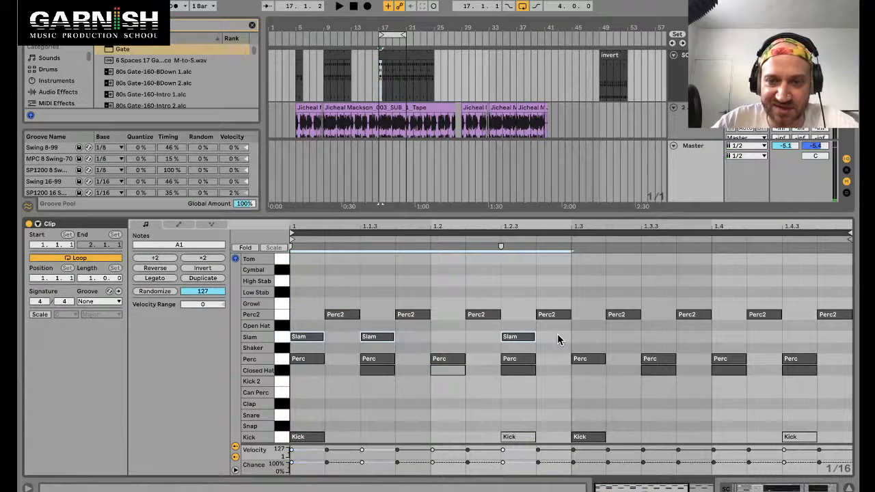
pyautogui.moveTo(557, 334); pyautogui.dragTo(588, 342)
pyautogui.press('space')
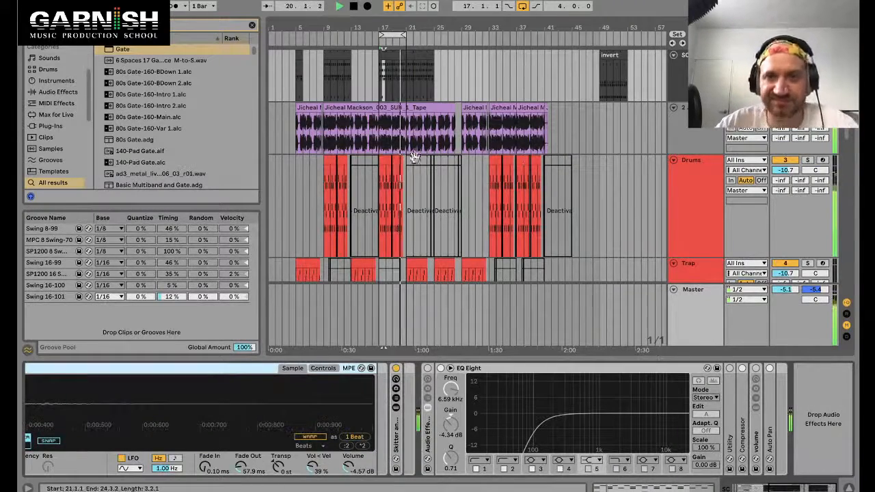
# Step: Select the instrument track and bypass its Gate
pyautogui.scroll(-8, 707, 232)
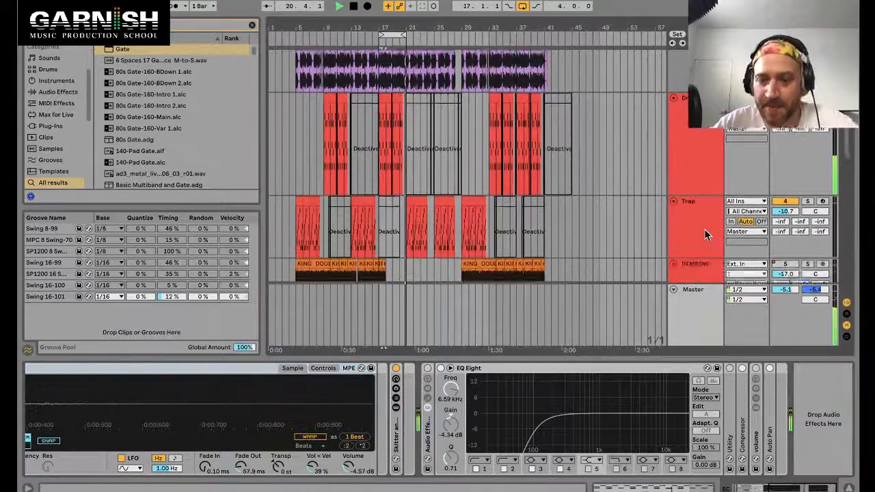
pyautogui.scroll(-5, 707, 232)
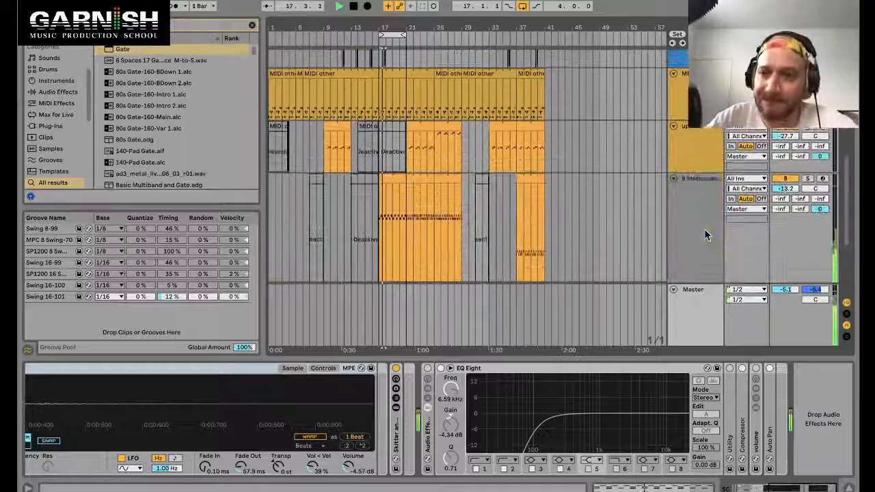
pyautogui.click(391, 199)
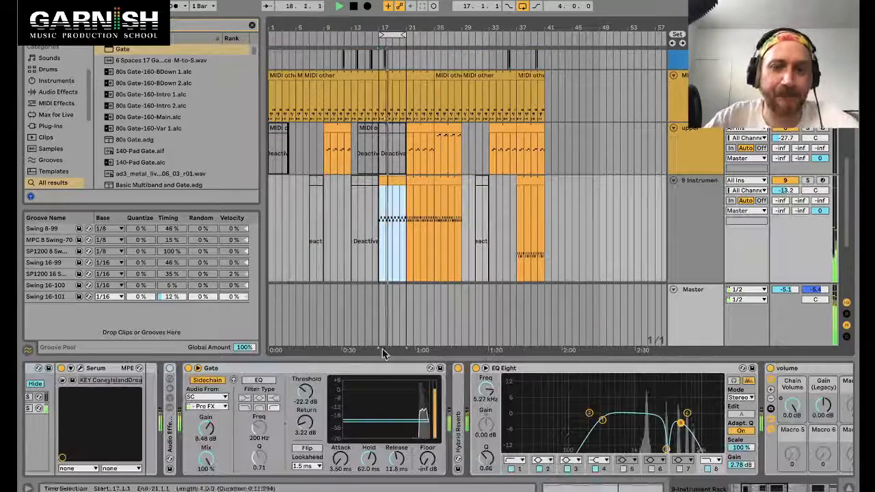
pyautogui.click(189, 369)
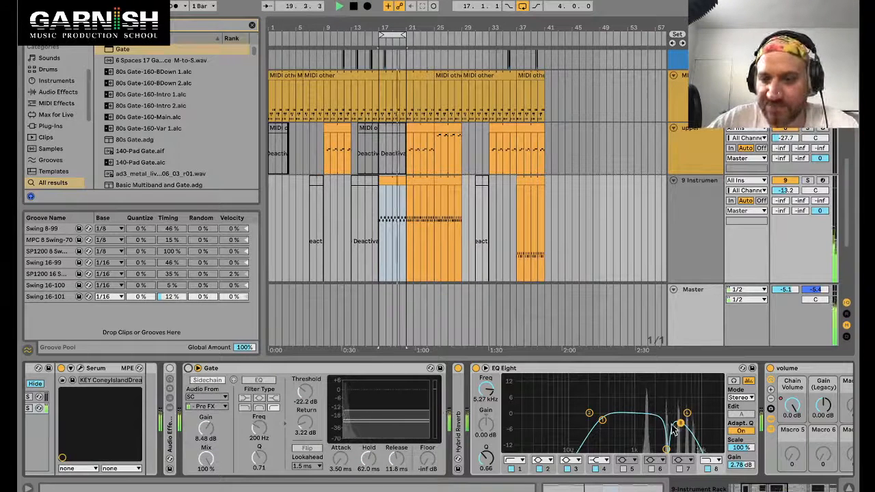
# Step: Move an EQ Eight band to about 4.45 kHz and re-enable the Gate
pyautogui.moveTo(667, 450); pyautogui.dragTo(667, 467)
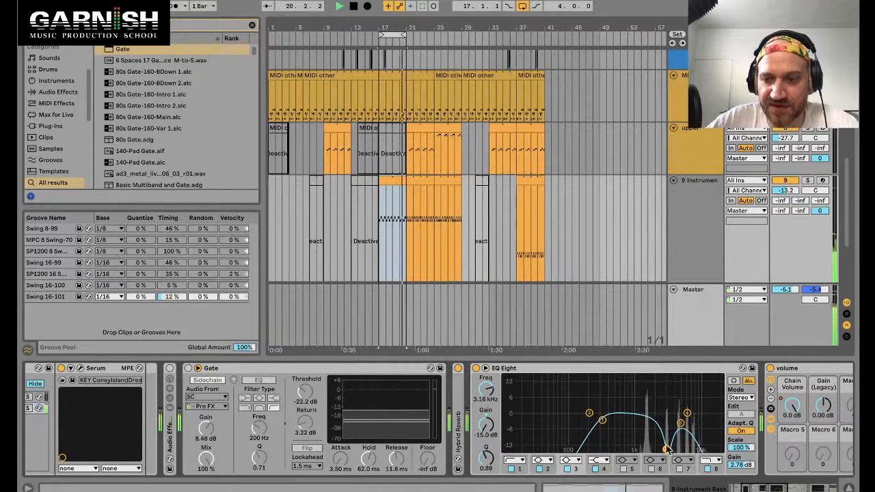
pyautogui.moveTo(682, 423); pyautogui.dragTo(677, 423)
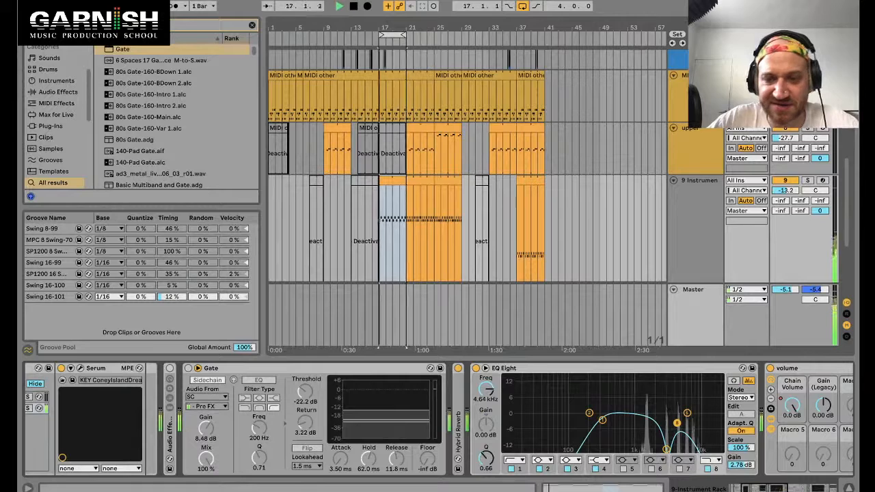
pyautogui.click(190, 369)
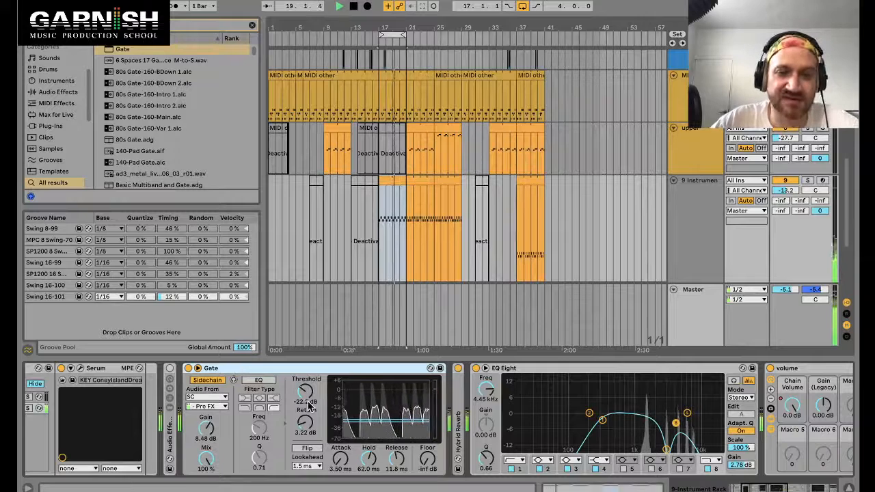
# Step: Lower the Gate's threshold to -23.9 dB and try its Flip option
pyautogui.moveTo(309, 405); pyautogui.dragTo(306, 395)
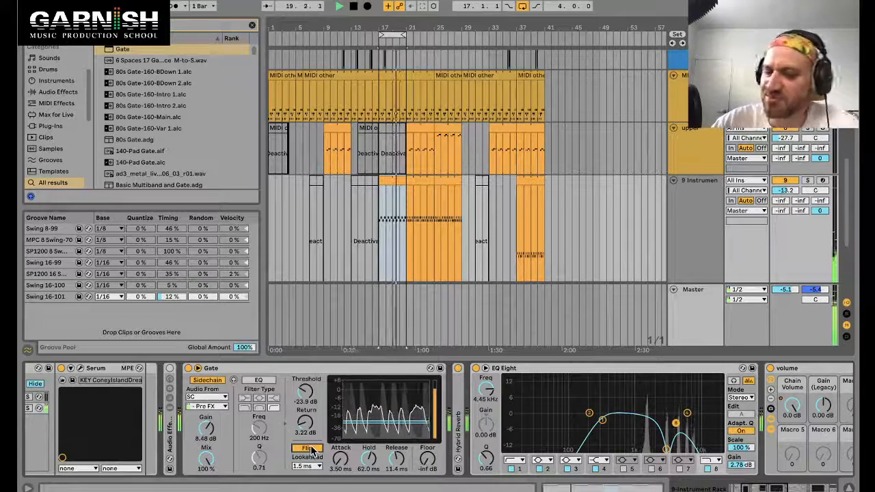
pyautogui.click(308, 449)
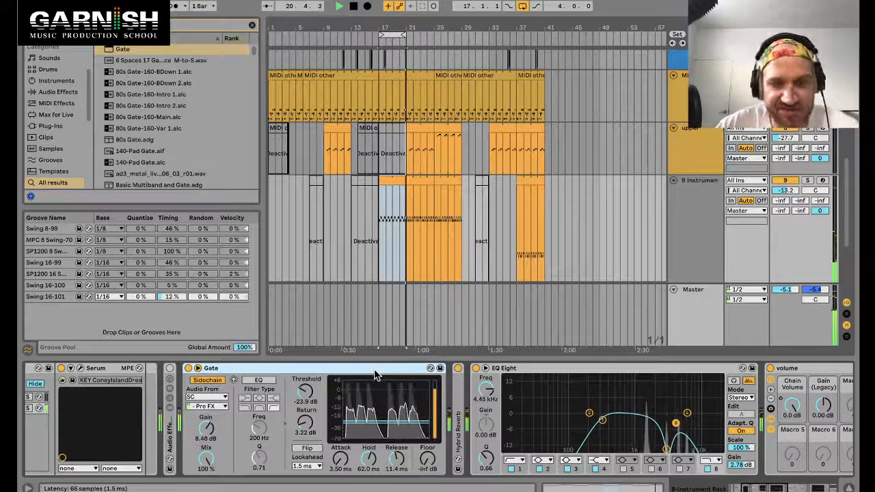
# Step: Compare the sound with the Pitch device bypassed and re-enabled
pyautogui.hscroll(-3, 375, 375)
pyautogui.hscroll(-1, 375, 375)
pyautogui.click(55, 368)
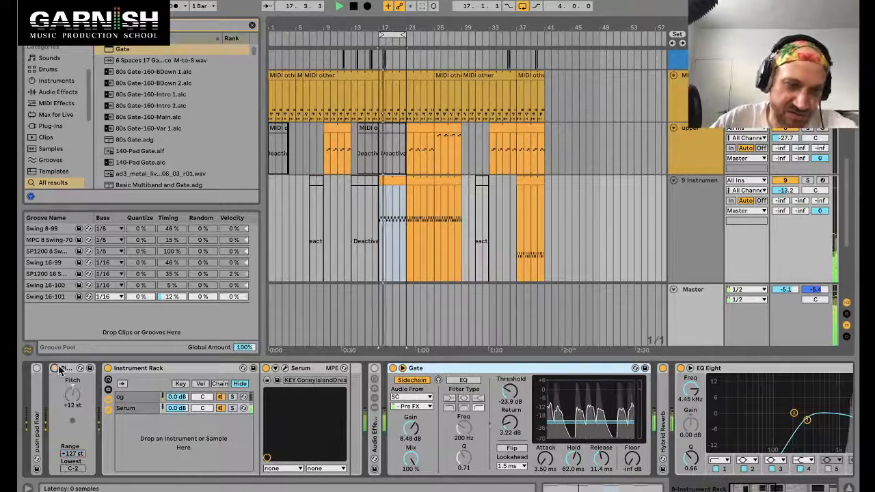
pyautogui.click(54, 367)
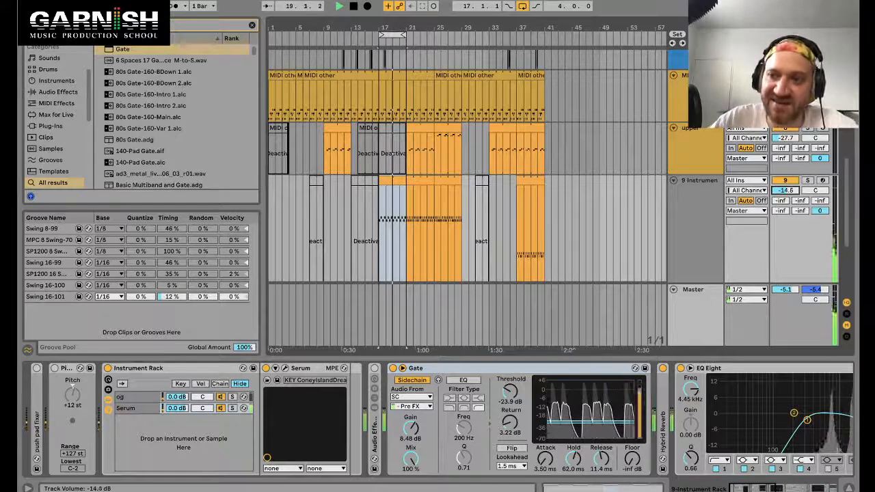
# Step: Lower the instrument track's volume to -16.7 dB and stop playback
pyautogui.moveTo(786, 190); pyautogui.dragTo(786, 210)
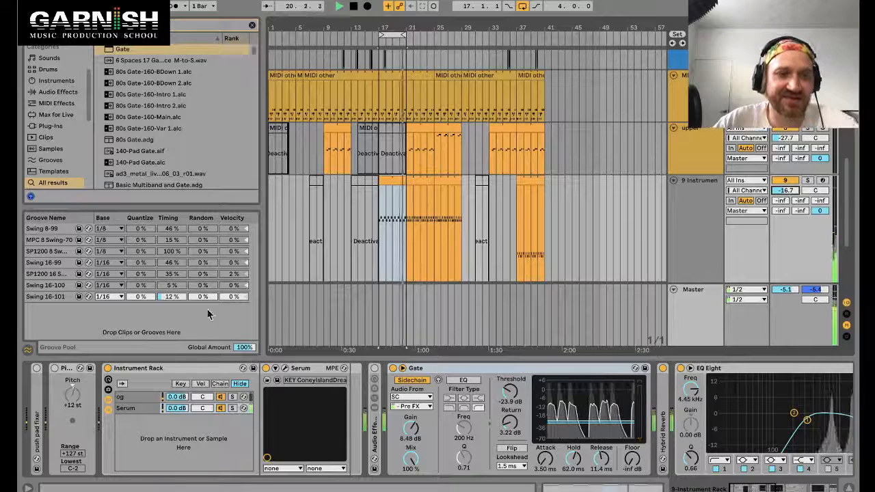
pyautogui.press('space')
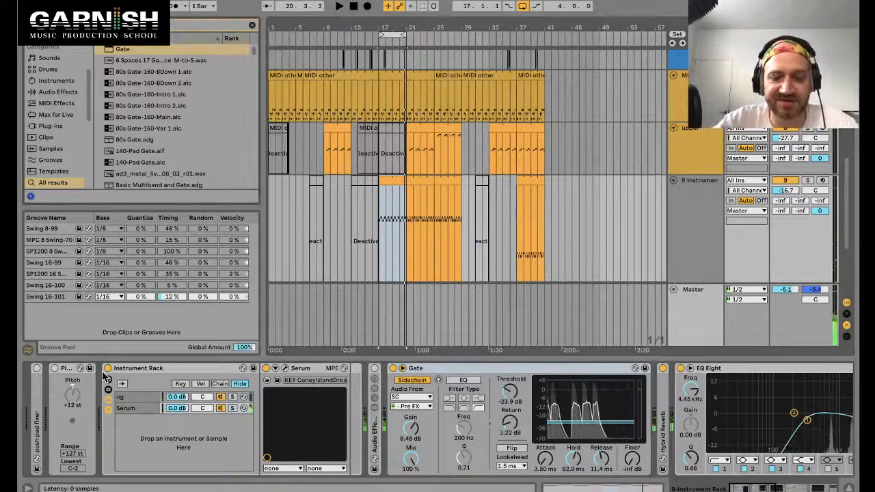
# Step: Search for chor and add a Chord device before the Instrument Rack, setting Shift 1 to +12 st
pyautogui.write('chor')
pyautogui.moveTo(125, 50); pyautogui.dragTo(100, 436)
pyautogui.moveTo(127, 408); pyautogui.dragTo(118, 424)
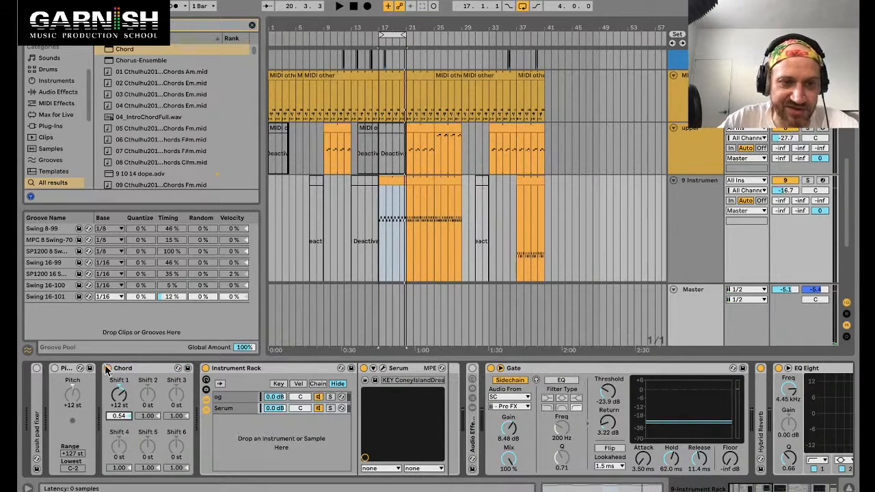
# Step: Play the track comparing it with the Chord device bypassed and enabled
pyautogui.click(108, 368)
pyautogui.press('space')
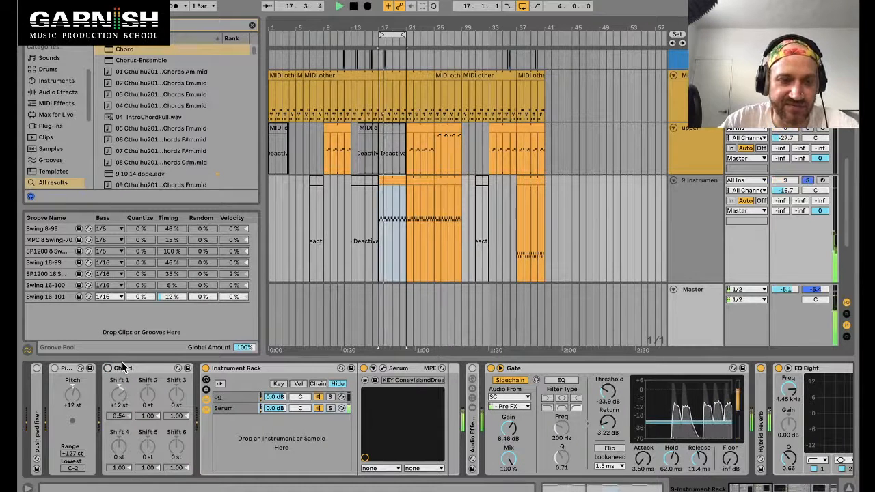
pyautogui.click(108, 367)
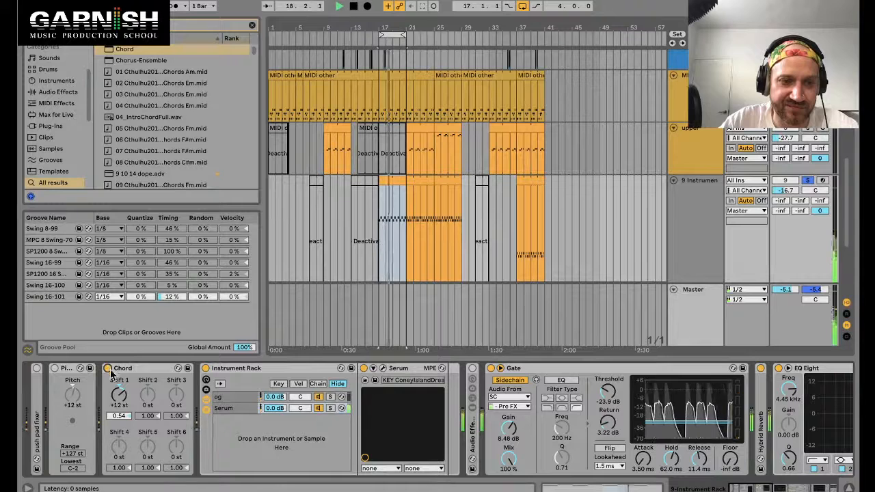
# Step: Set the Chord's Shift 1 velocity to 0.57 and restart playback
pyautogui.moveTo(123, 415); pyautogui.dragTo(123, 407)
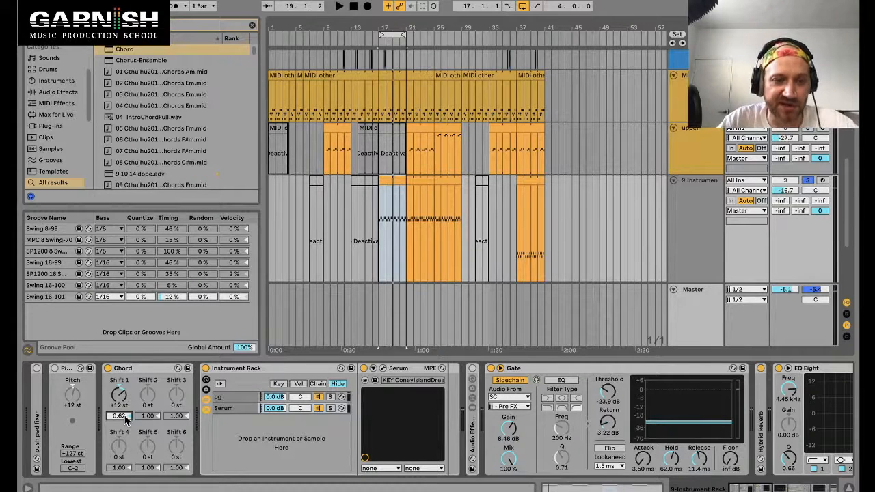
pyautogui.moveTo(119, 415); pyautogui.dragTo(126, 435)
pyautogui.press('space')
pyautogui.press('space')
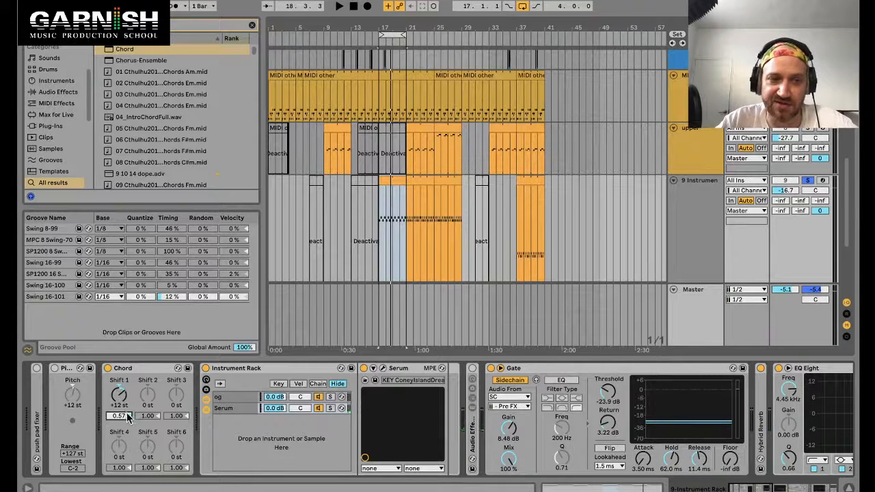
pyautogui.press('space')
# Step: Unsolo the instrument track and open its chord clip in the clip editor
pyautogui.click(809, 181)
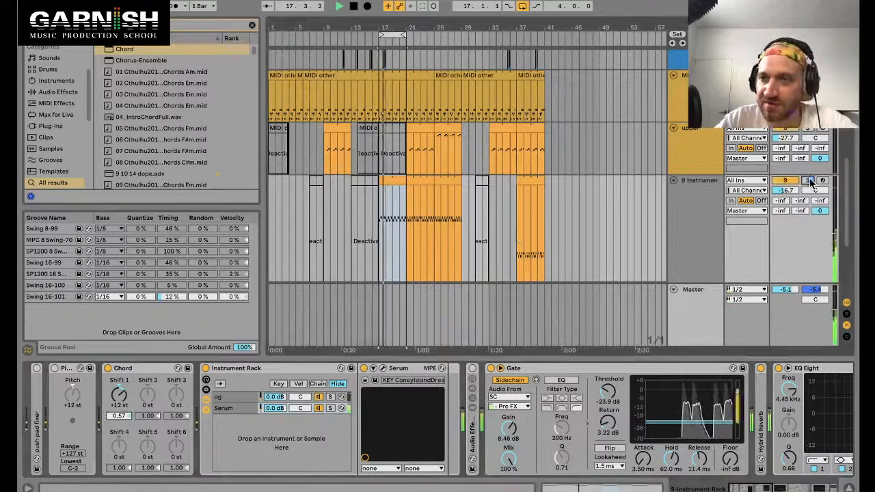
pyautogui.scroll(-10, 641, 437)
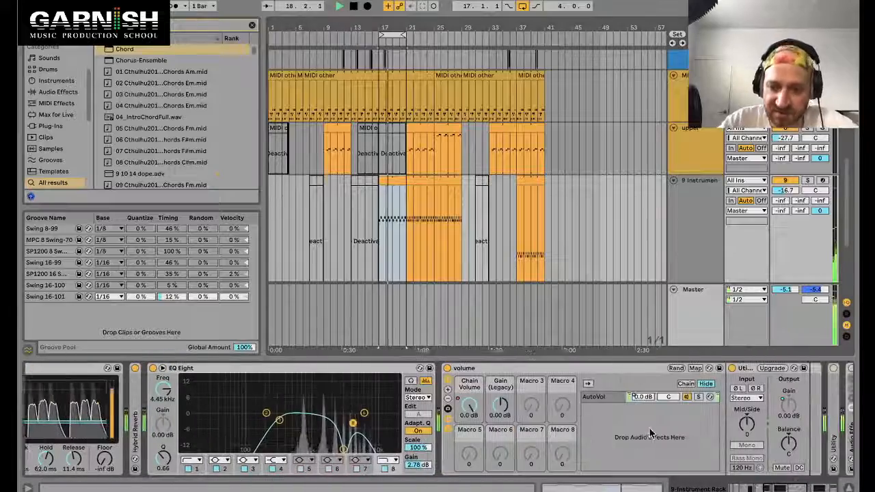
pyautogui.doubleClick(390, 180)
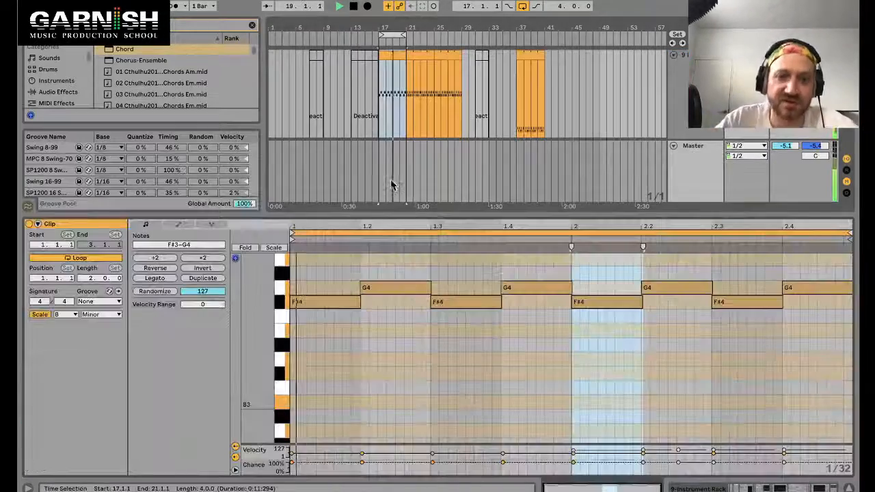
# Step: Hide the browser and select bars 17 to 19 on the SC track's drum clip
pyautogui.scroll(-5, 398, 144)
pyautogui.scroll(-2, 388, 61)
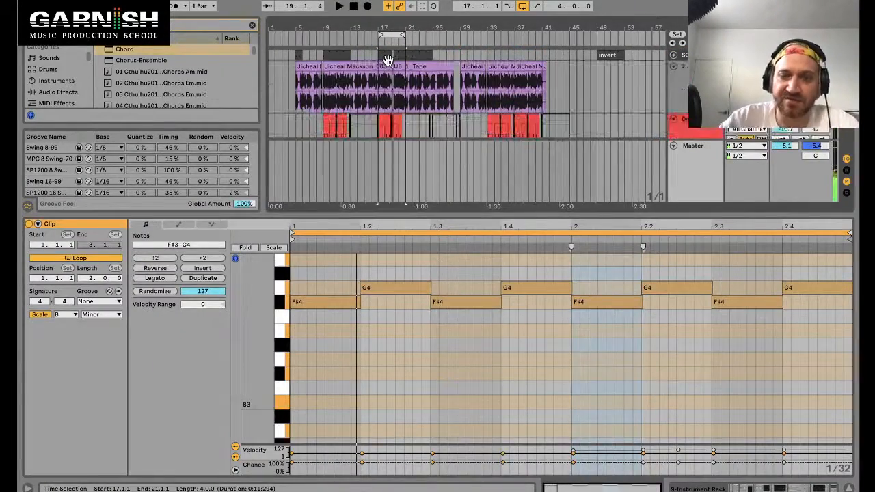
pyautogui.hotkey('ctrl', 'alt', 'l')
pyautogui.click(391, 64)
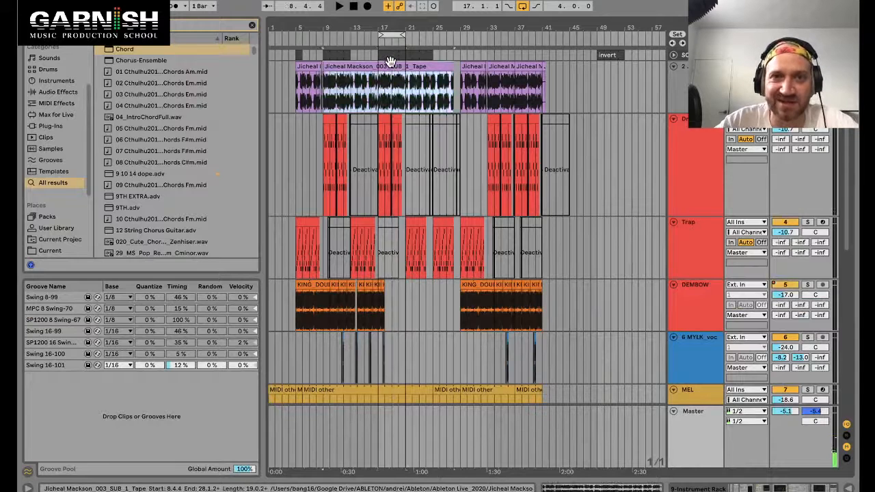
pyautogui.click(394, 56)
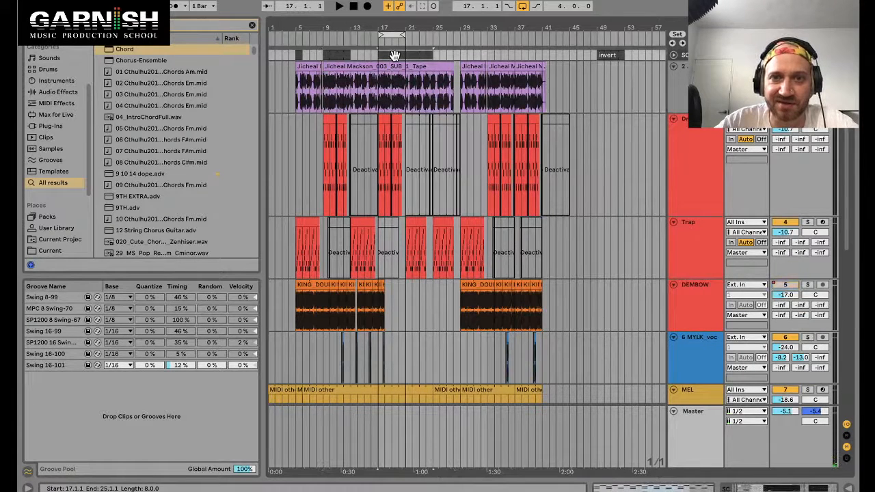
pyautogui.press('z')
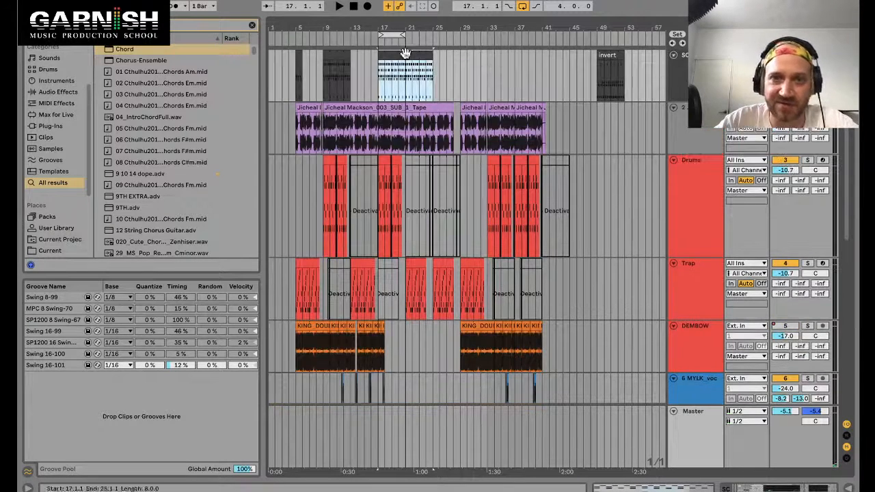
pyautogui.click(253, 26)
pyautogui.click(28, 25)
pyautogui.moveTo(98, 29); pyautogui.dragTo(247, 142)
pyautogui.click(196, 91)
pyautogui.press('space')
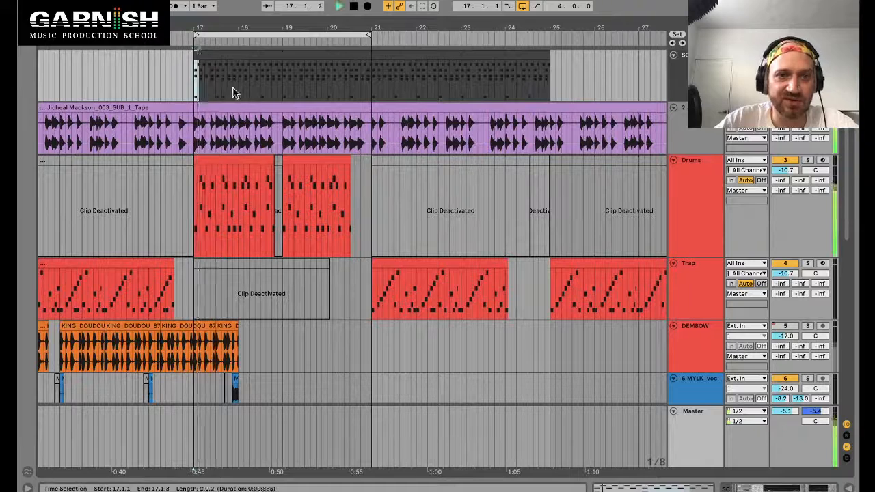
pyautogui.moveTo(195, 92); pyautogui.dragTo(284, 96)
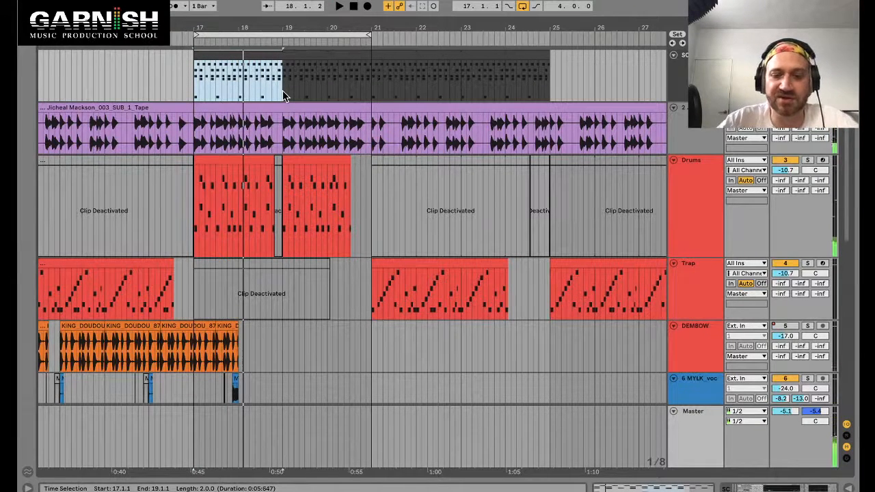
# Step: Open the two-bar SC clip in the clip editor and enable its loop
pyautogui.doubleClick(252, 54)
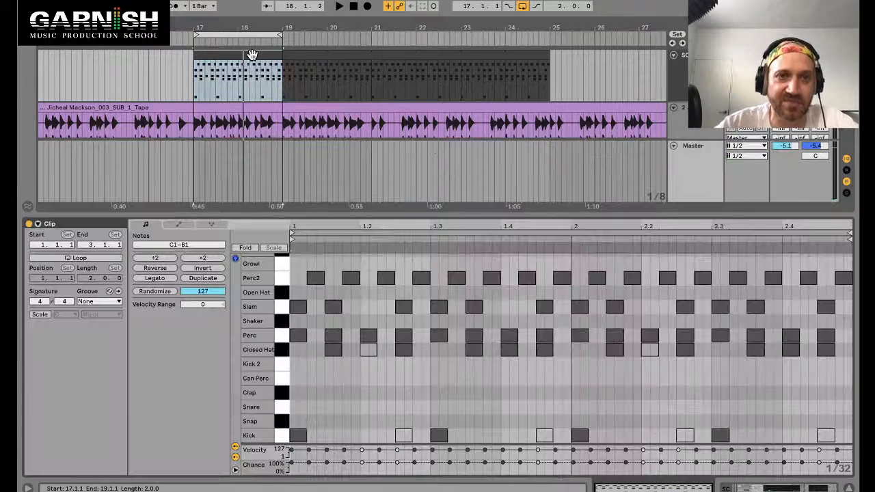
pyautogui.moveTo(283, 81); pyautogui.dragTo(195, 80)
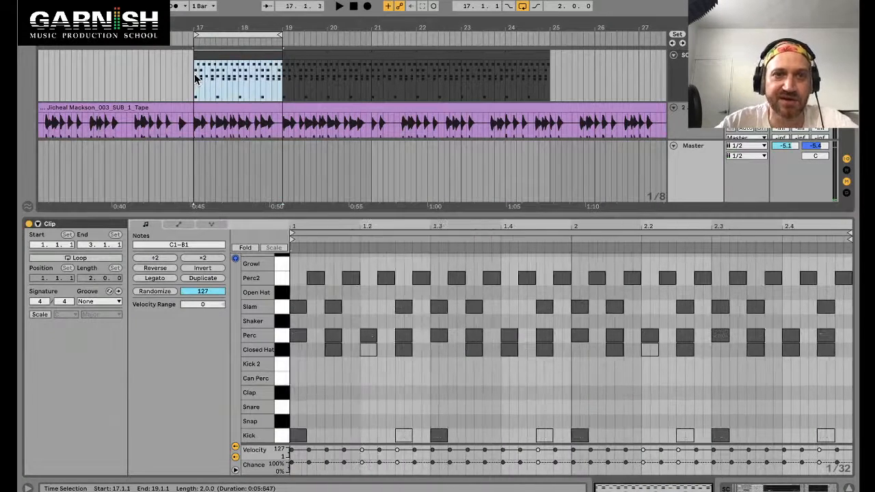
pyautogui.click(314, 233)
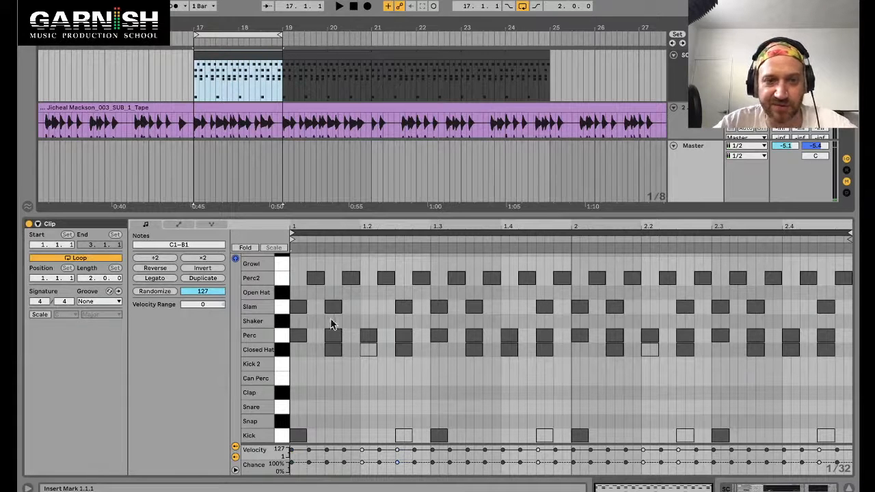
# Step: Select the Slam notes in the SC drum clip and add extra Slam hits in the clip's second bar
pyautogui.click(279, 309)
pyautogui.press('space')
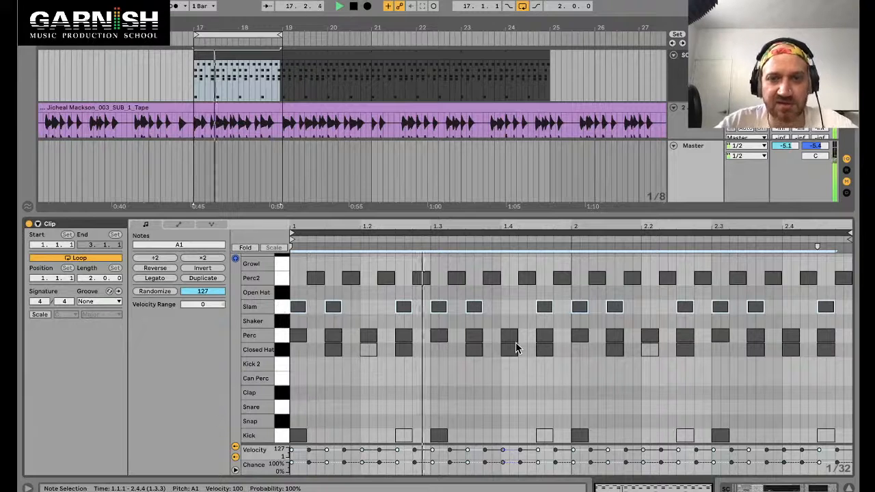
pyautogui.press('space')
pyautogui.click(615, 307)
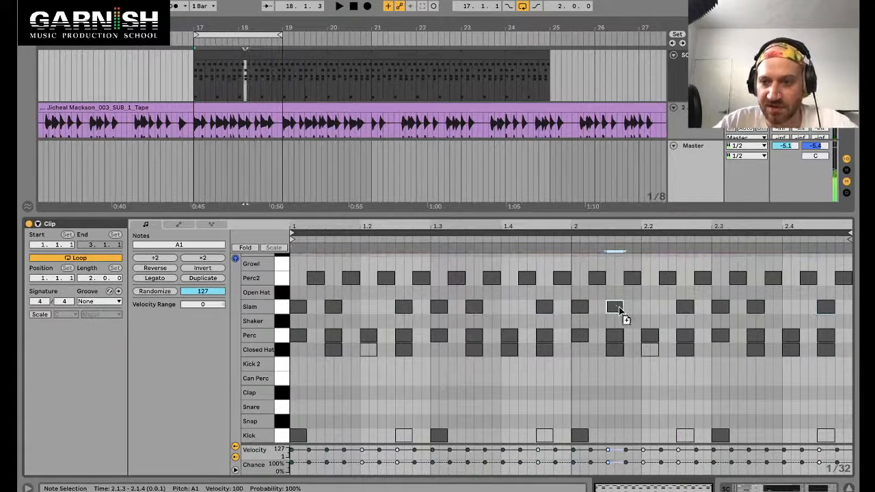
pyautogui.moveTo(619, 311); pyautogui.dragTo(658, 311)
pyautogui.click(789, 308)
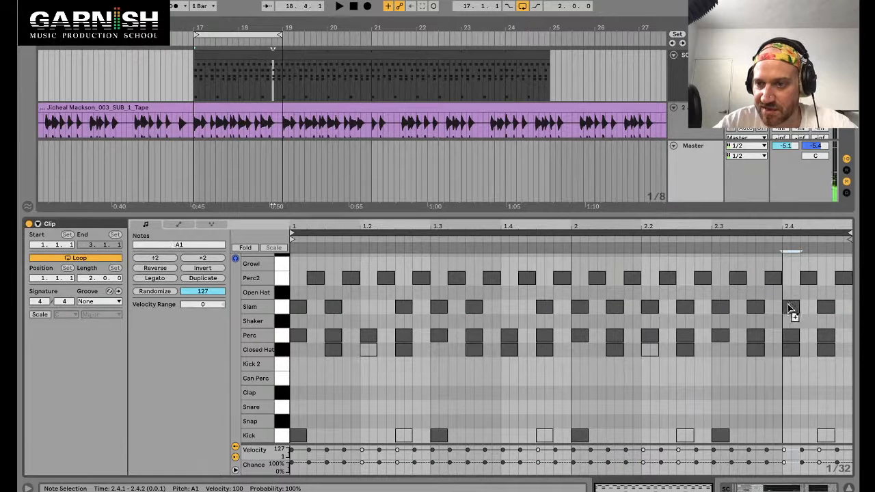
# Step: Play the loop and rearrange the last Slam hits, deleting the final one in the clip
pyautogui.press('space')
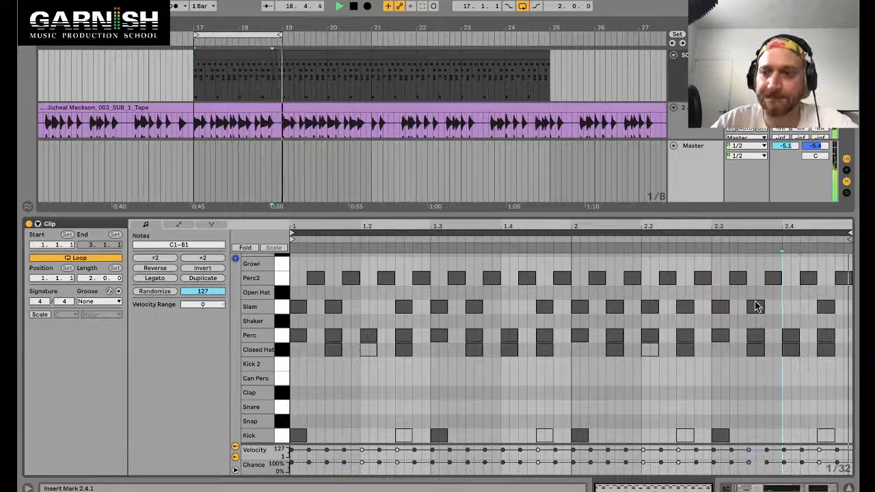
pyautogui.click(756, 307)
pyautogui.moveTo(775, 305); pyautogui.dragTo(791, 307)
pyautogui.doubleClick(828, 307)
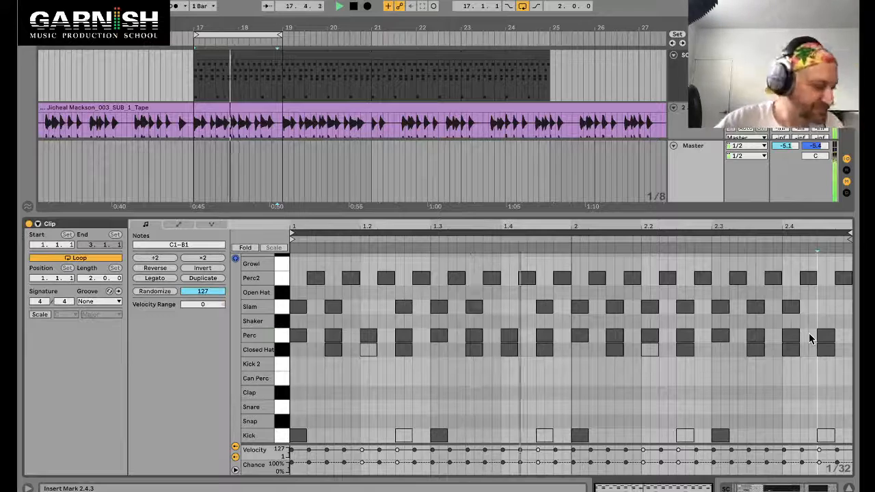
# Step: Lower the Drums track volume to -11.9 dB
pyautogui.hotkey('shift', 'Tab')
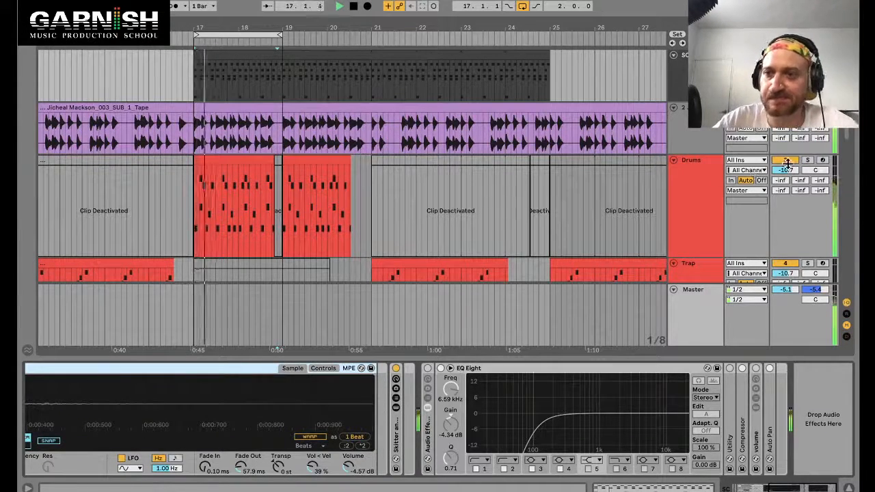
pyautogui.moveTo(791, 173); pyautogui.dragTo(792, 178)
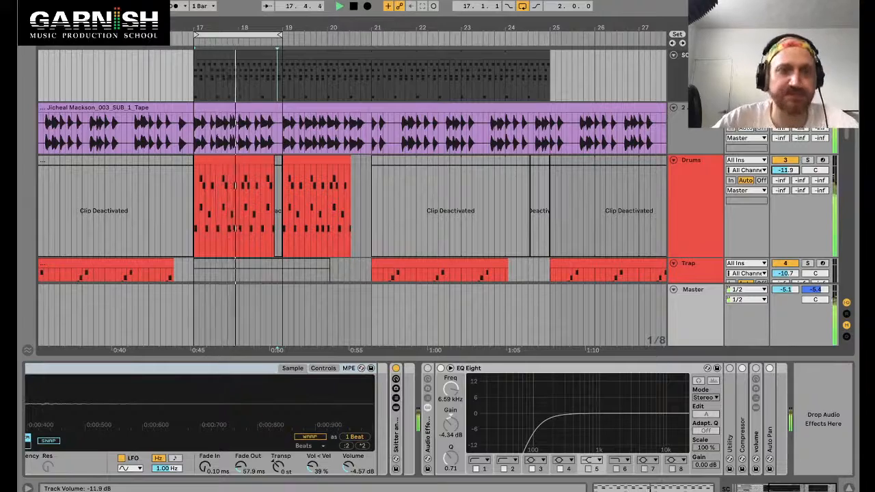
pyautogui.press('space')
# Step: Open the 9 Instrument track's clip at bar 17 in the clip editor
pyautogui.press('super+alt+l')
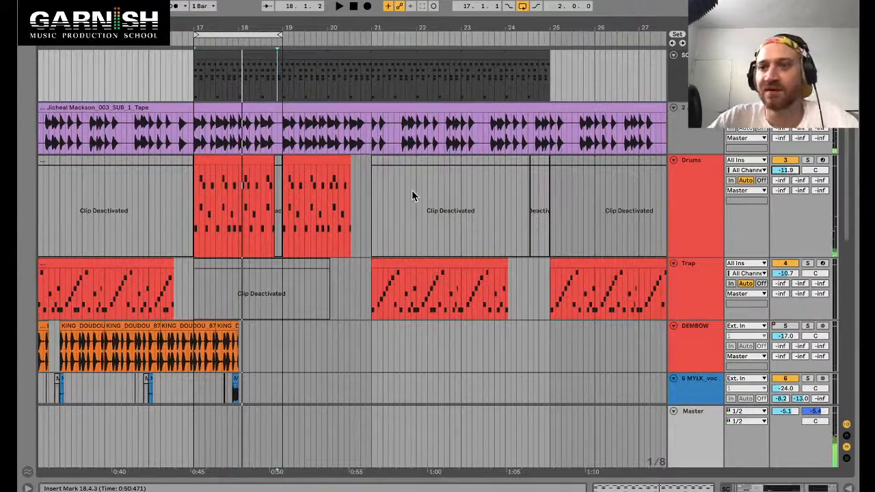
pyautogui.scroll(-10, 224, 223)
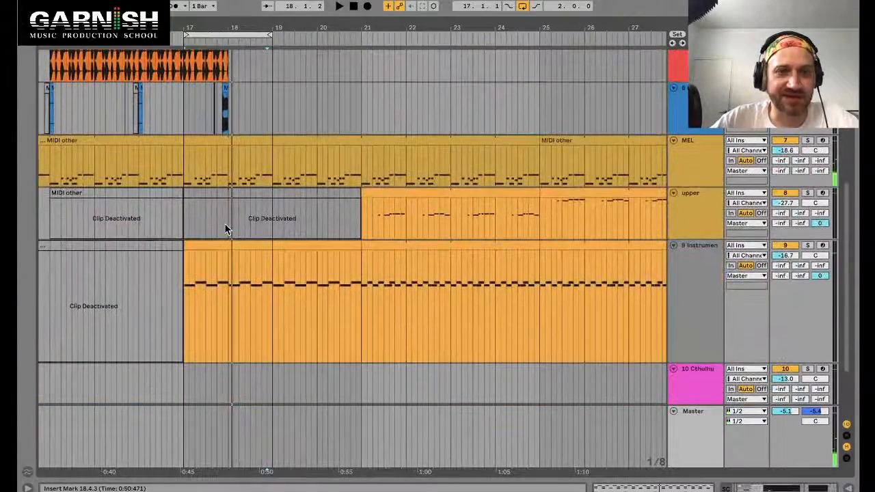
pyautogui.scroll(4, 225, 223)
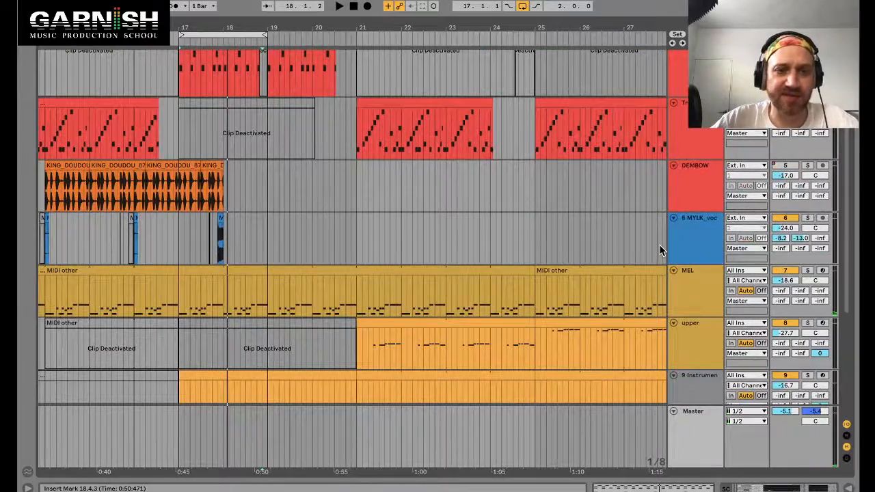
pyautogui.scroll(-3, 244, 346)
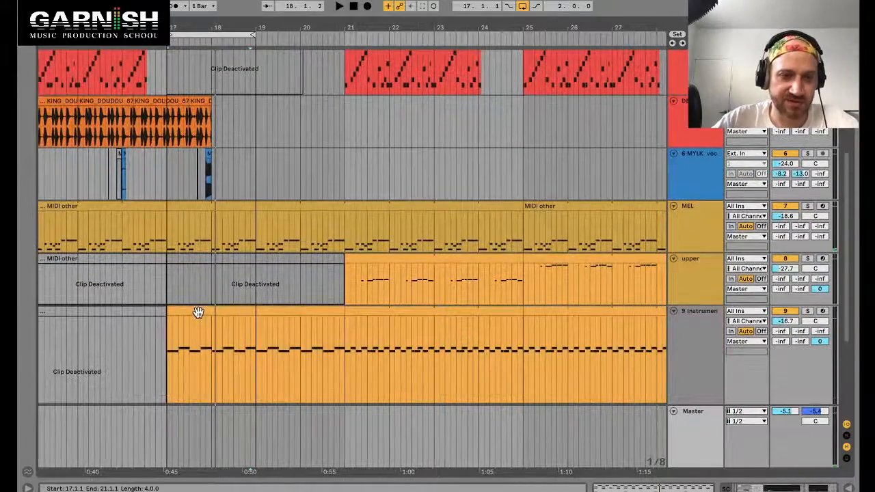
pyautogui.click(198, 313)
pyautogui.doubleClick(198, 312)
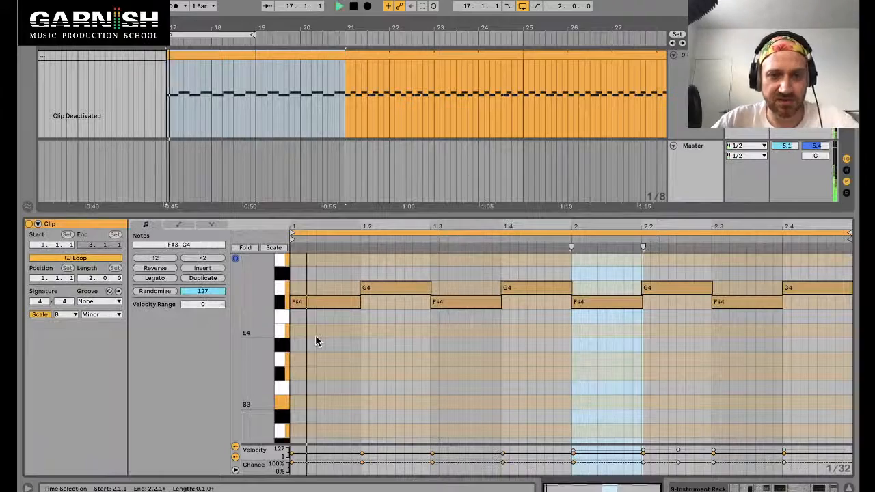
# Step: Review the instrument track's device chain while the clip plays
pyautogui.hotkey('shift', 'Tab')
pyautogui.press('space')
pyautogui.hscroll(-10, 277, 409)
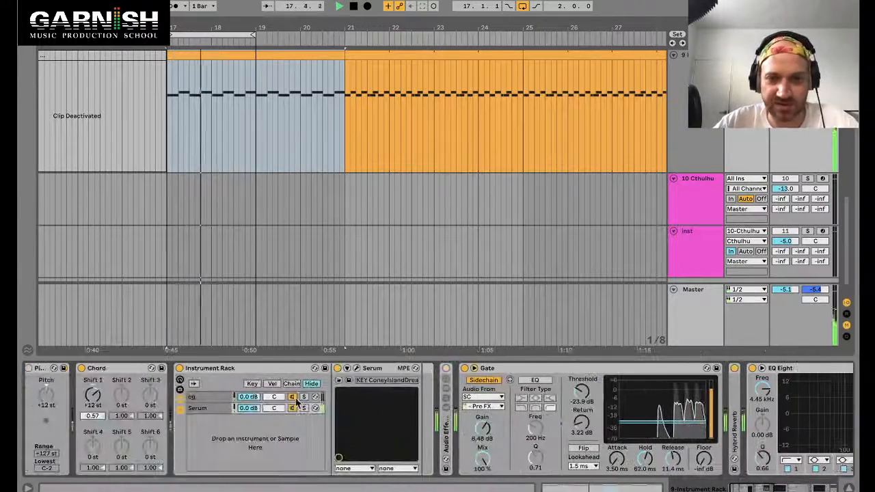
pyautogui.hscroll(10, 539, 374)
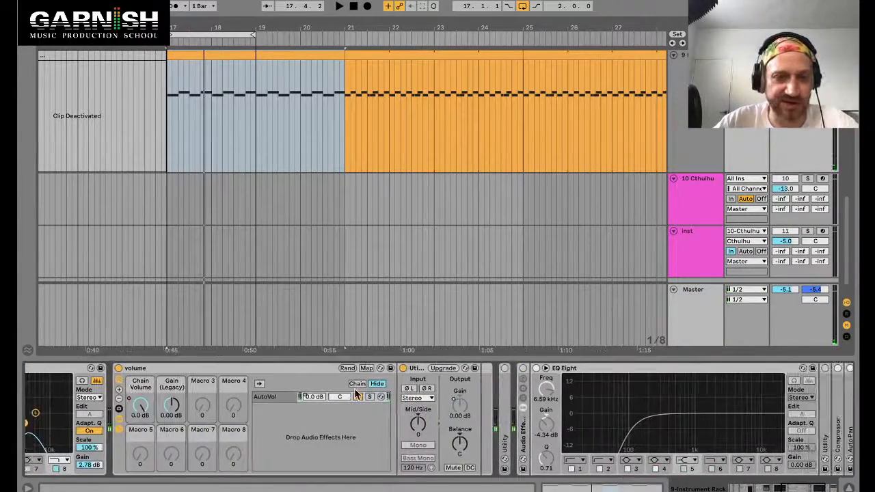
pyautogui.hscroll(-6, 355, 394)
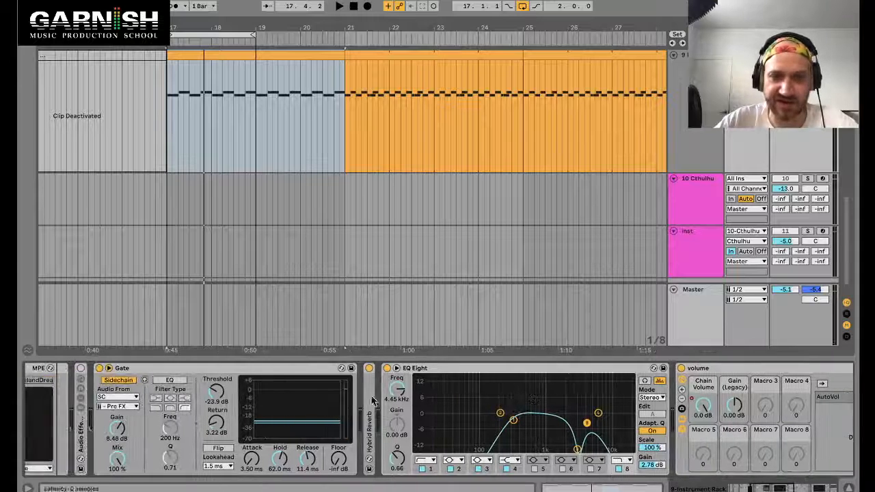
pyautogui.hscroll(-3, 373, 405)
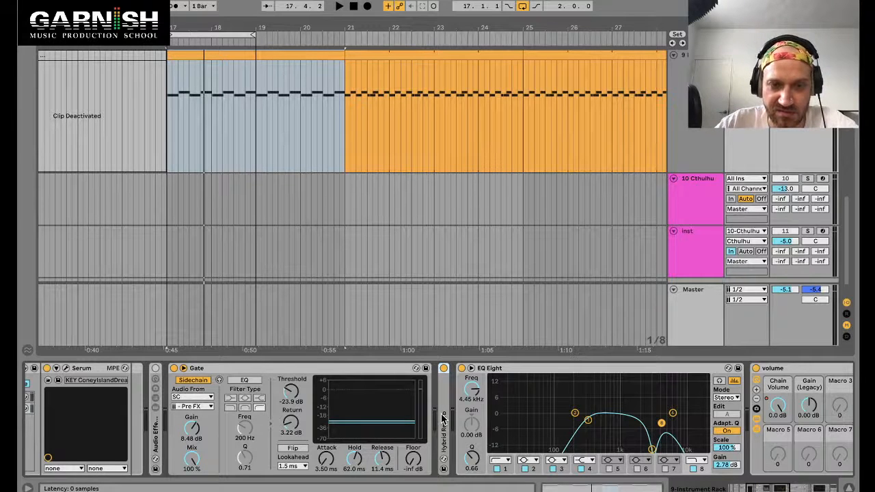
pyautogui.press('space')
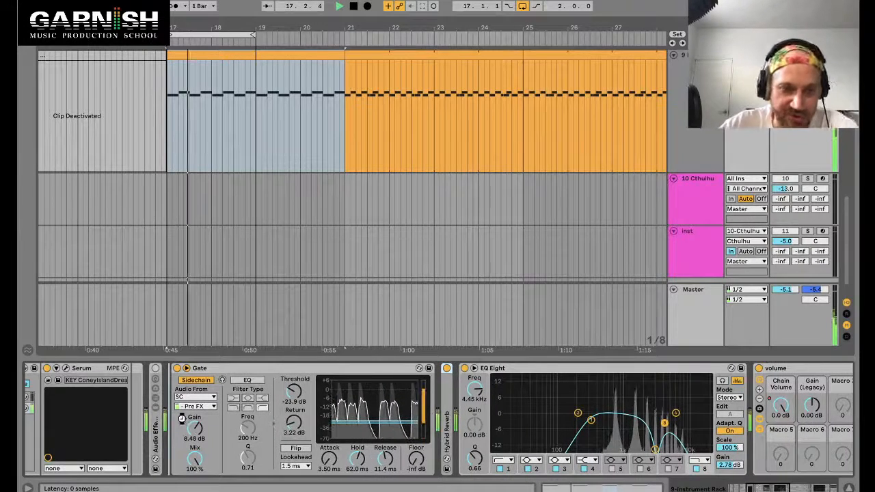
# Step: Try placing the Hybrid Reverb in front of the Gate, then return it after the Gate
pyautogui.moveTo(446, 420); pyautogui.dragTo(182, 417)
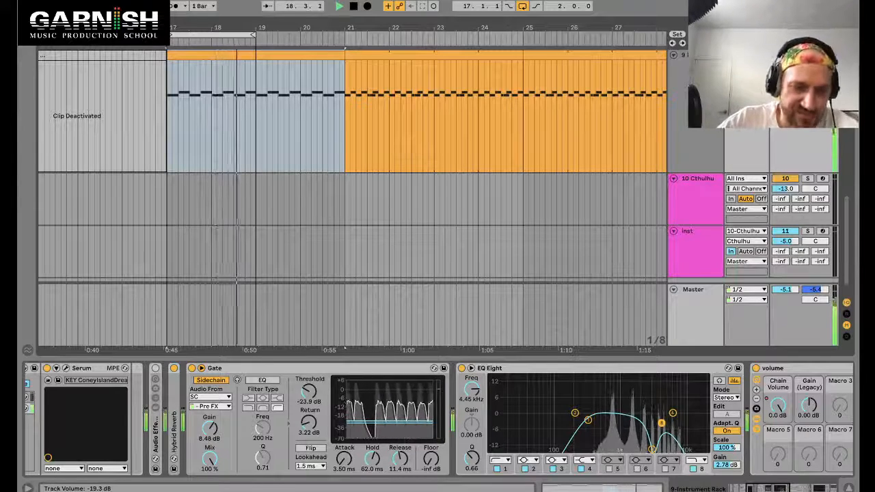
pyautogui.click(173, 368)
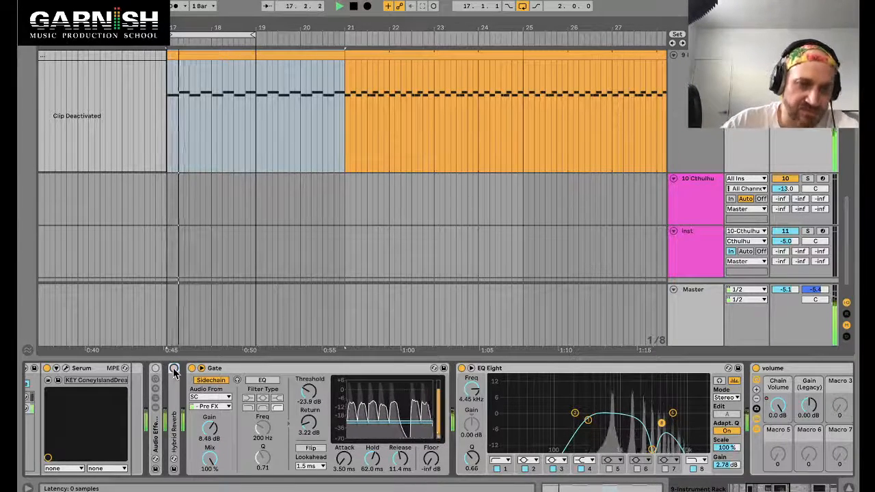
pyautogui.moveTo(174, 403); pyautogui.dragTo(441, 410)
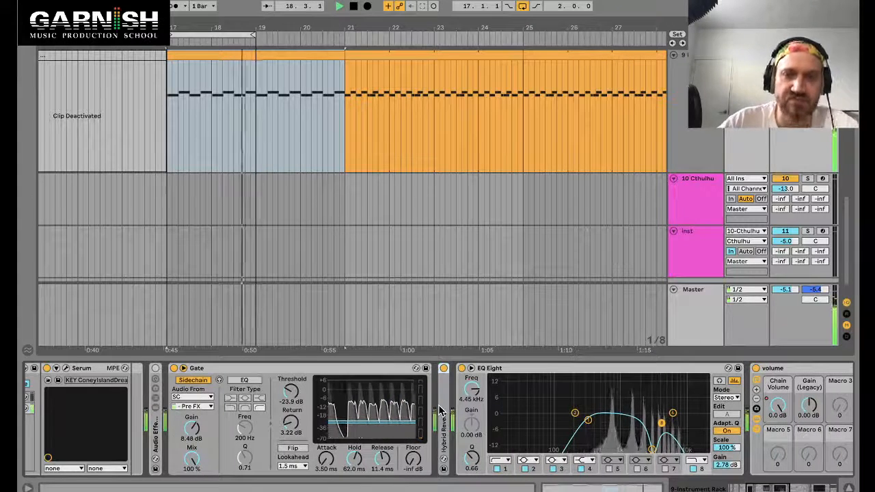
pyautogui.press('space')
# Step: Expand the Hybrid Reverb and move it in front of the Gate, then play
pyautogui.doubleClick(441, 409)
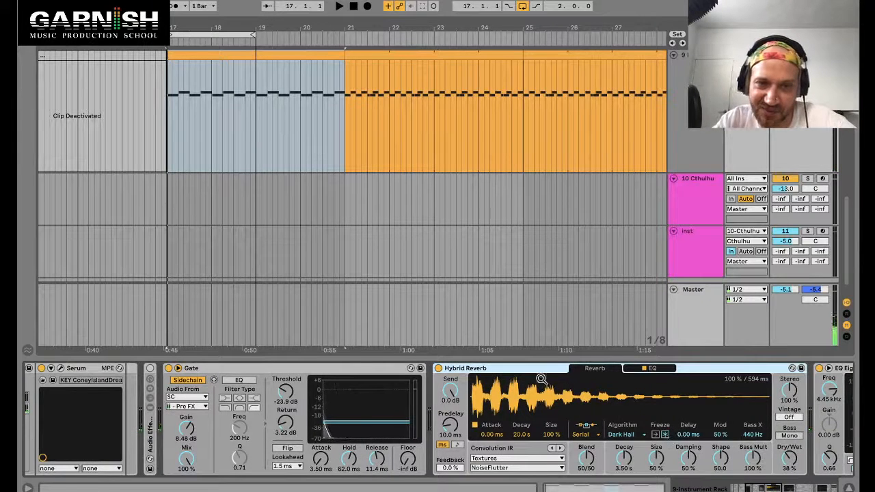
pyautogui.moveTo(194, 368); pyautogui.dragTo(540, 372)
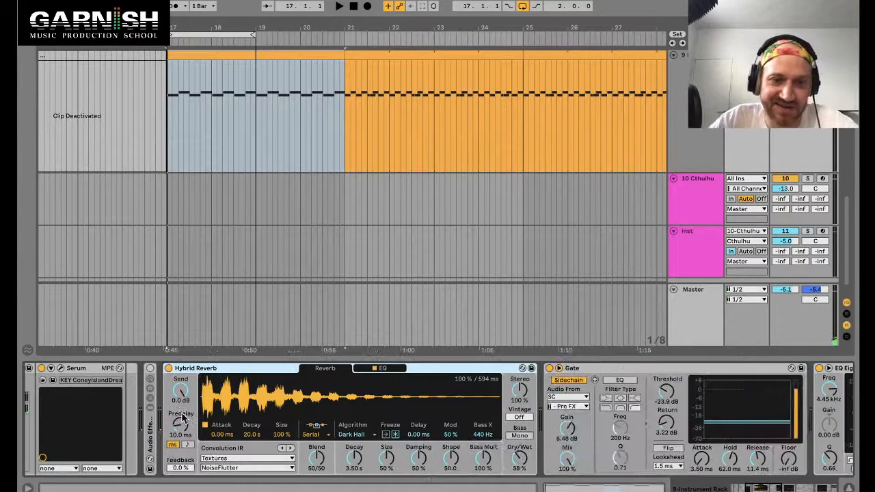
pyautogui.press('space')
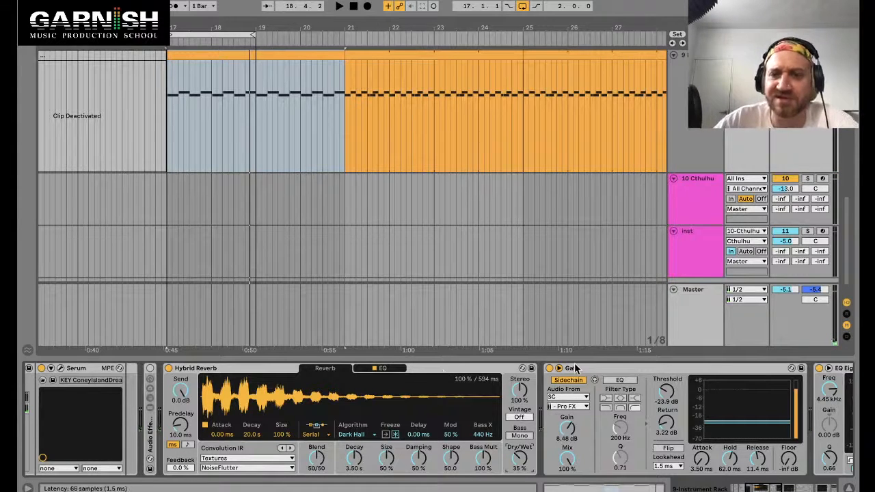
# Step: Undo and redo the reverb move to compare both device orders
pyautogui.click(491, 370)
pyautogui.hscroll(3, 376, 389)
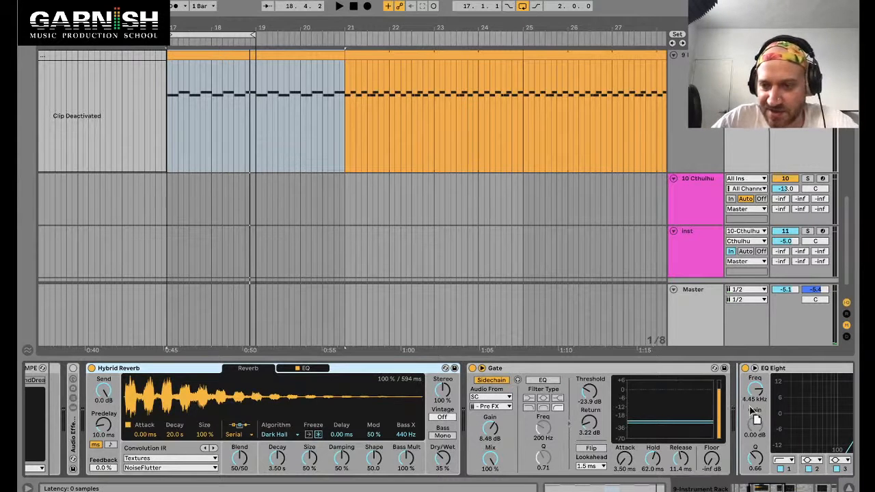
pyautogui.hotkey('ctrl', 'z')
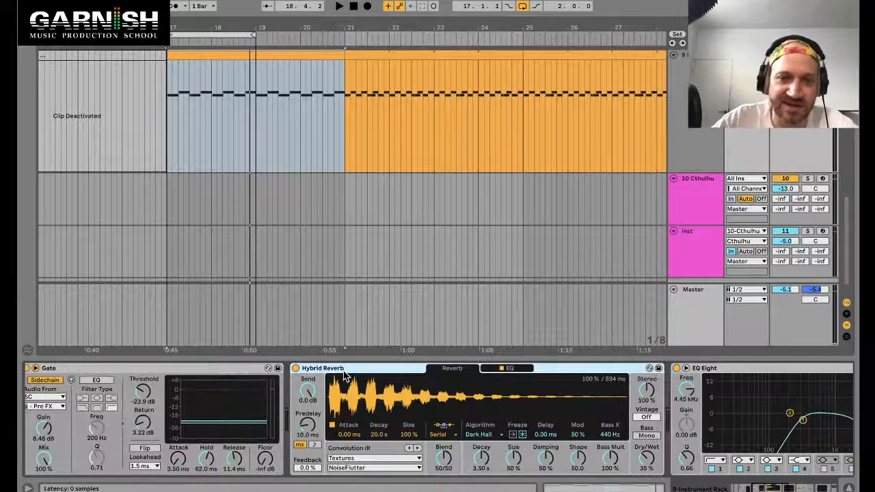
pyautogui.press('space')
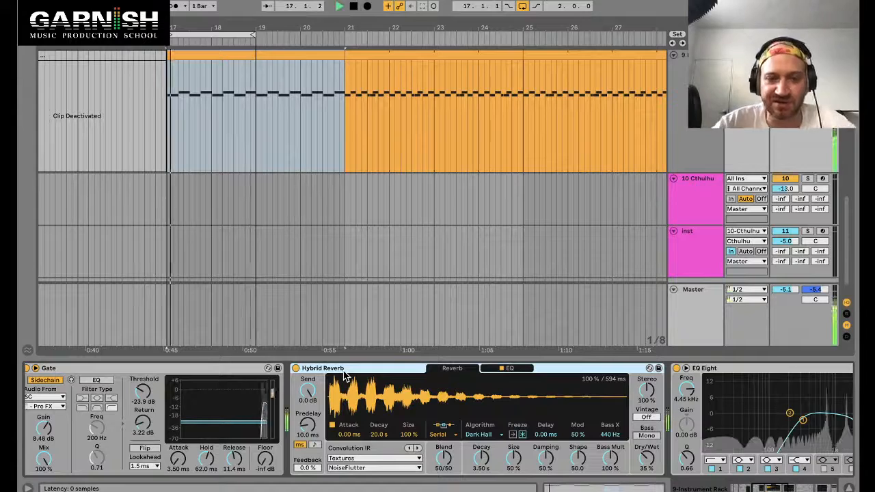
pyautogui.hotkey('ctrl', 'z')
pyautogui.hscroll(-3, 356, 373)
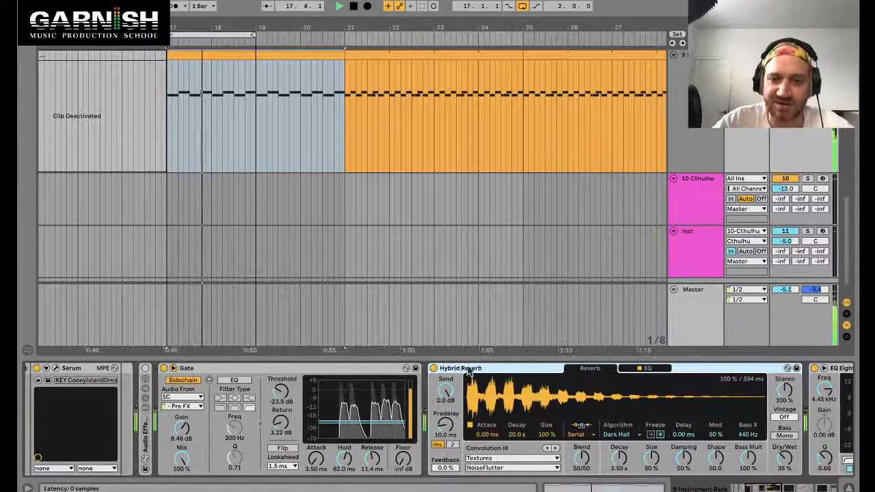
pyautogui.hotkey('ctrl', 'z')
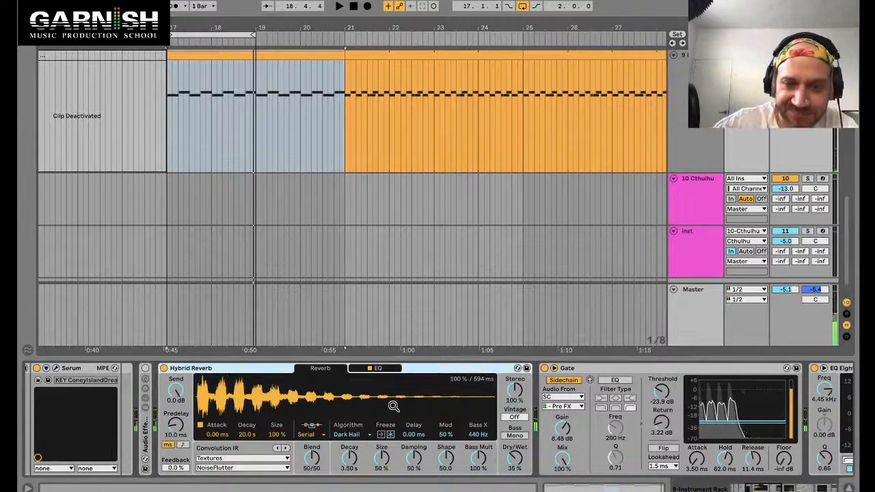
# Step: Set the loop to bars 17 to 21 over the instrument clip and select the Instrument Rack
pyautogui.hscroll(10, 393, 407)
pyautogui.hscroll(-10, 370, 402)
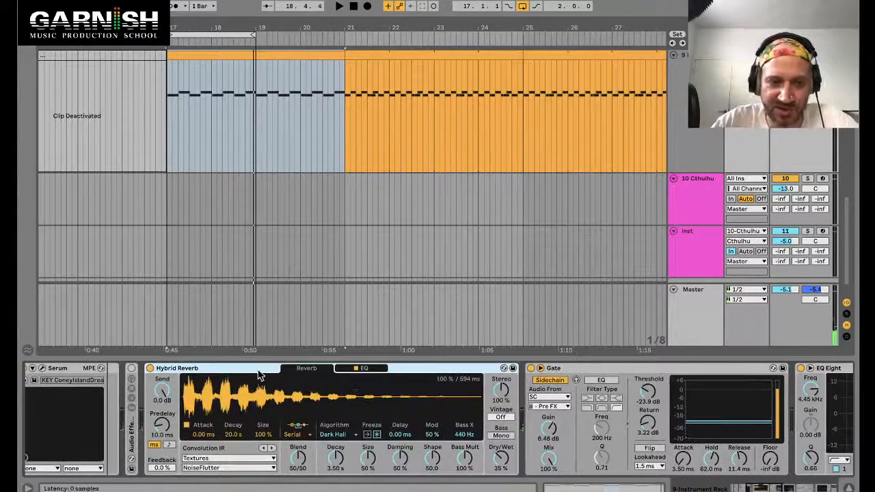
pyautogui.scroll(5, 695, 178)
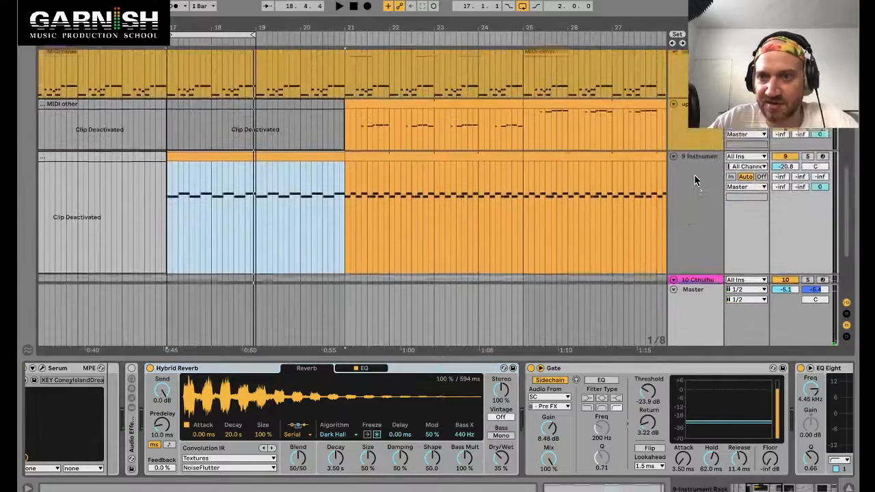
pyautogui.scroll(5, 694, 174)
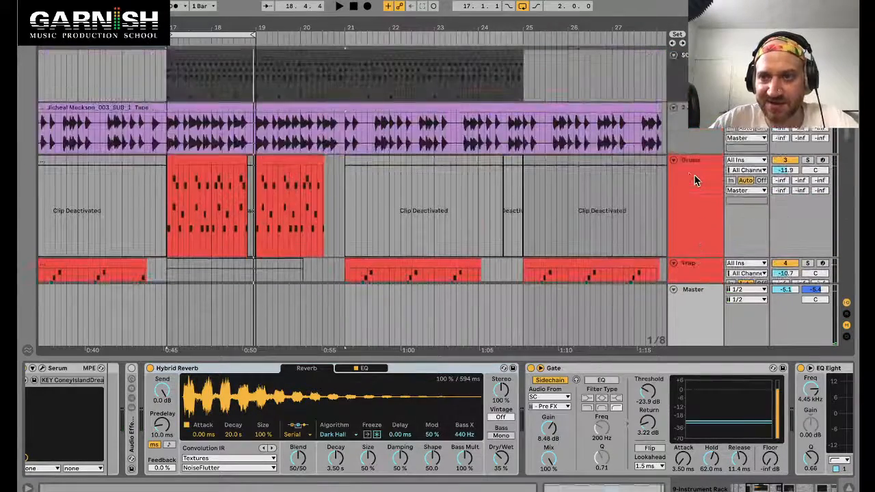
pyautogui.scroll(-10, 671, 218)
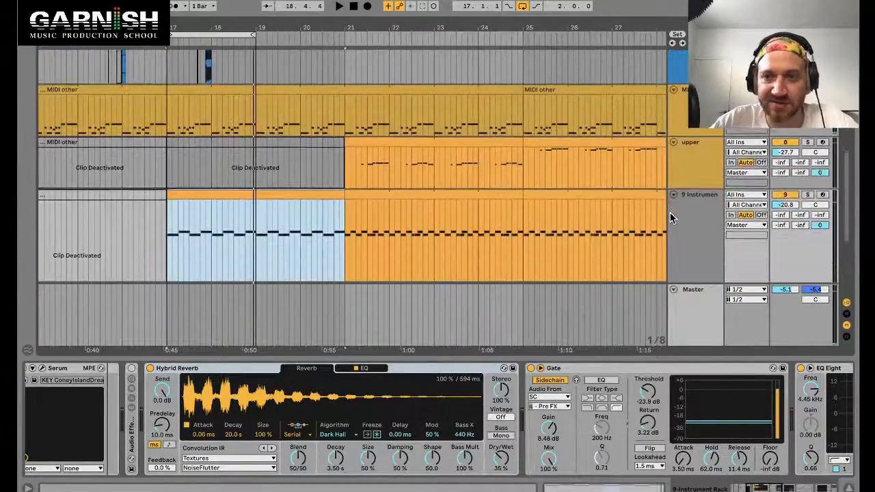
pyautogui.hotkey('ctrl', 'l')
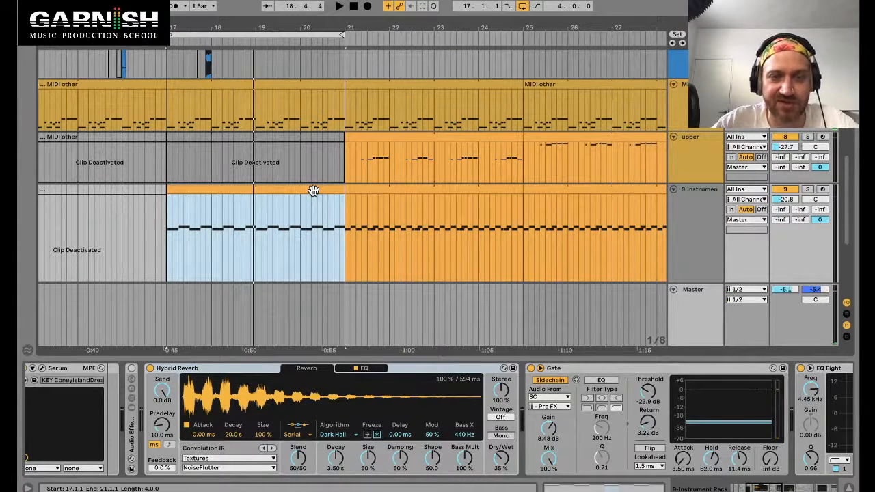
pyautogui.scroll(5, 204, 410)
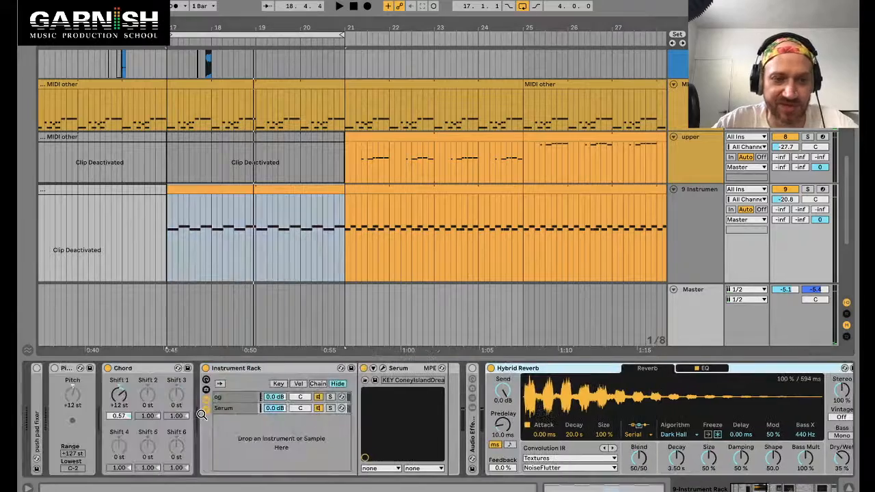
pyautogui.click(267, 369)
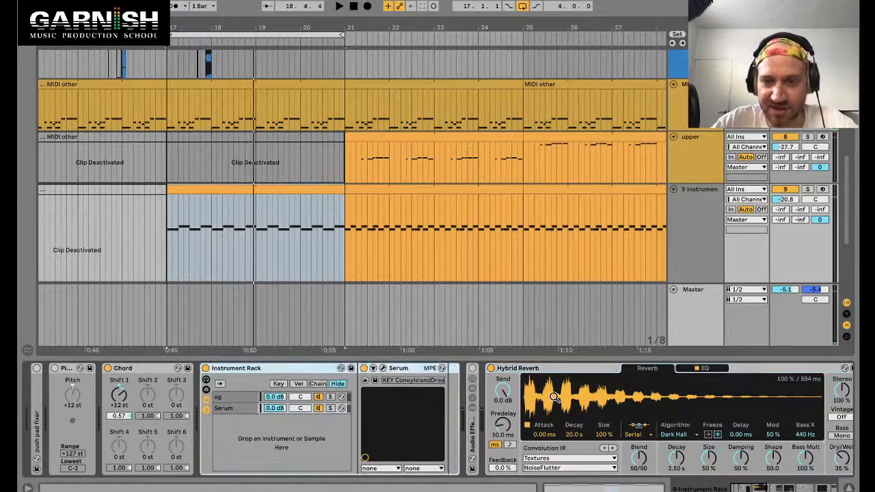
# Step: Duplicate the Gate device on the instrument track's device chain
pyautogui.scroll(-10, 554, 397)
pyautogui.scroll(4, 400, 409)
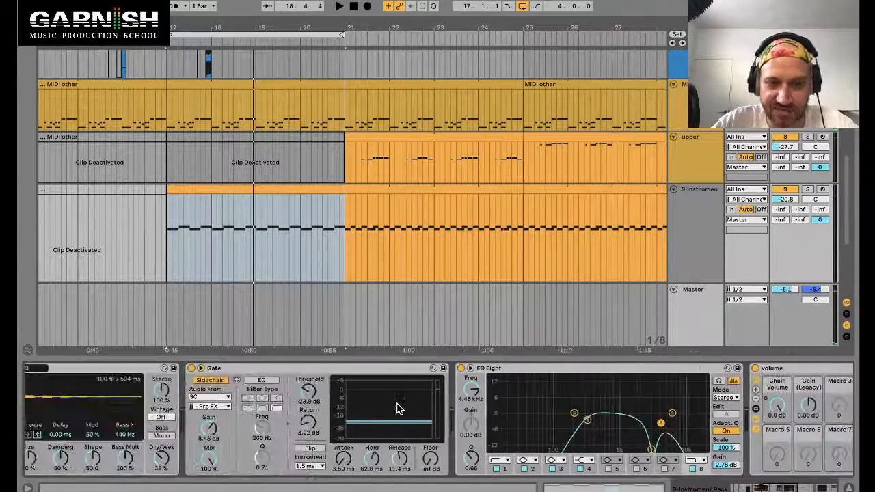
pyautogui.click(316, 371)
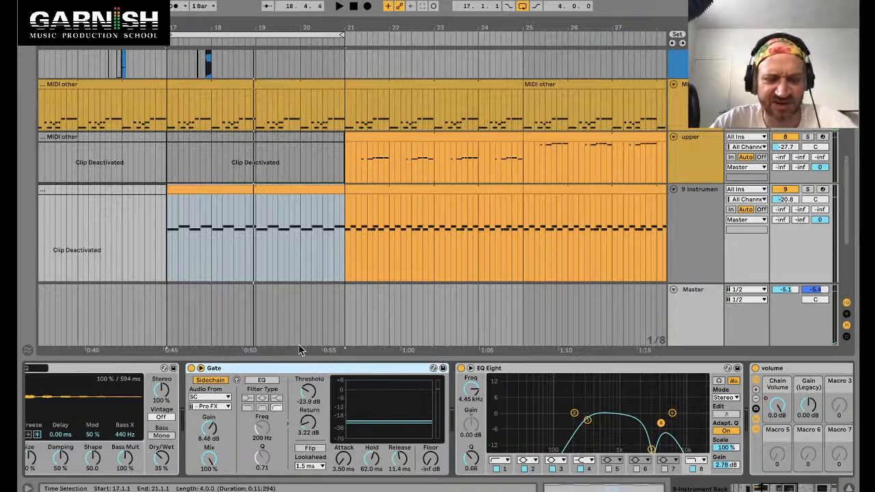
pyautogui.hotkey('ctrl', 'alt', 'b')
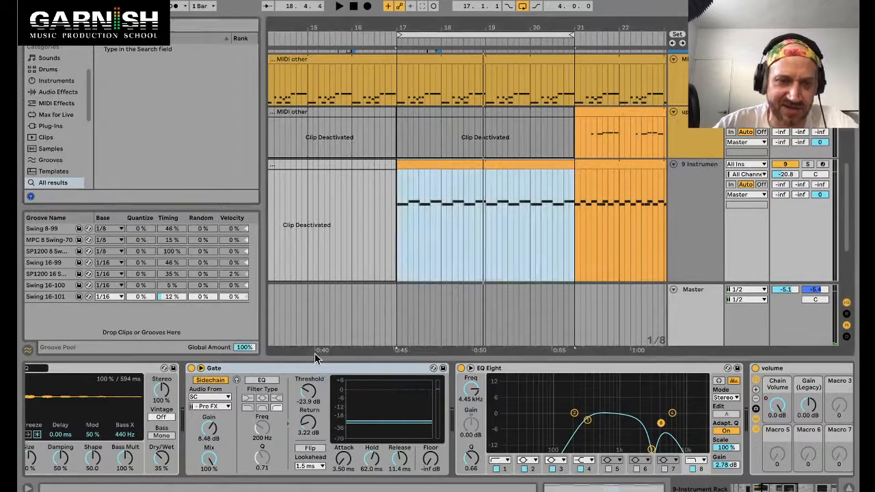
pyautogui.hotkey('ctrl', 'd')
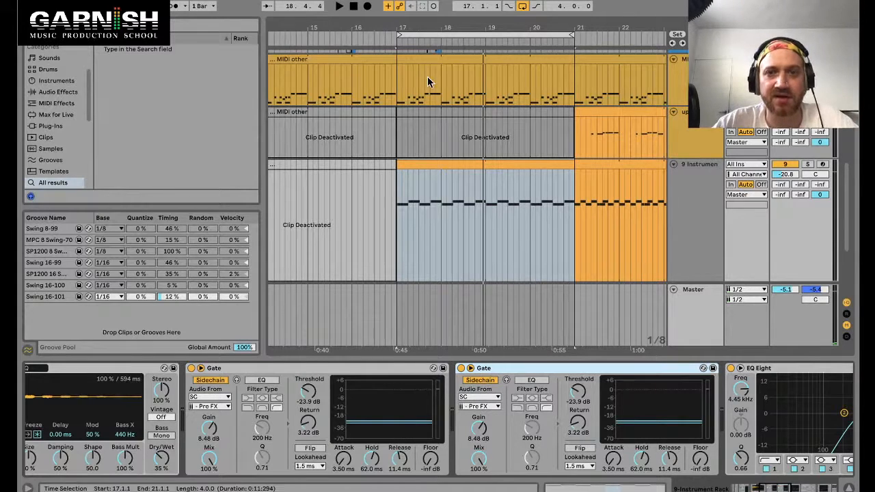
# Step: Open the percussion clip's drum rack and start playback
pyautogui.scroll(10, 428, 81)
pyautogui.doubleClick(419, 59)
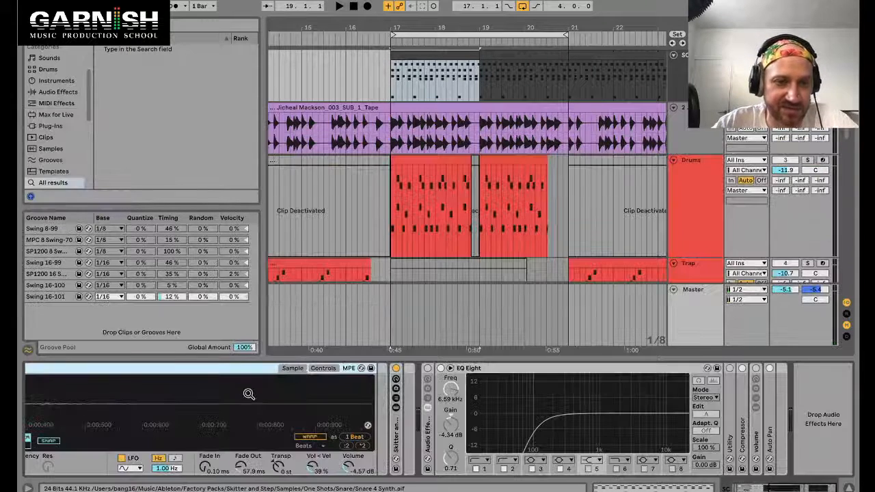
pyautogui.click(233, 477)
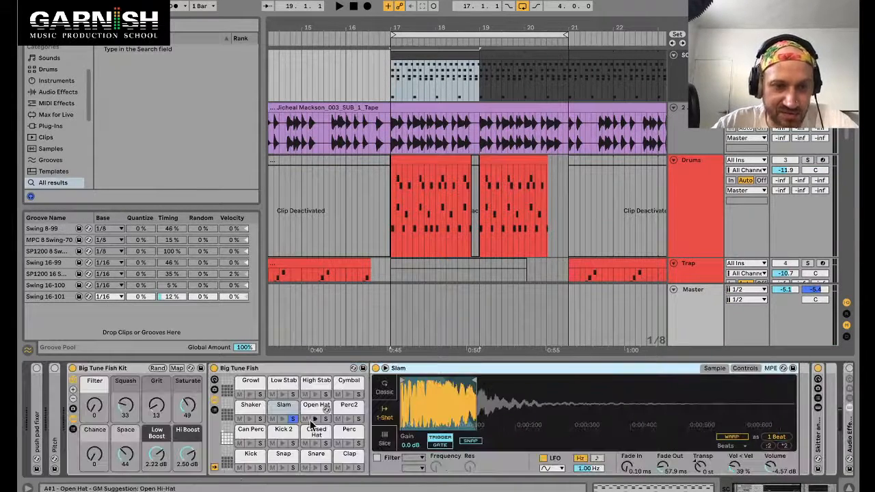
pyautogui.press('space')
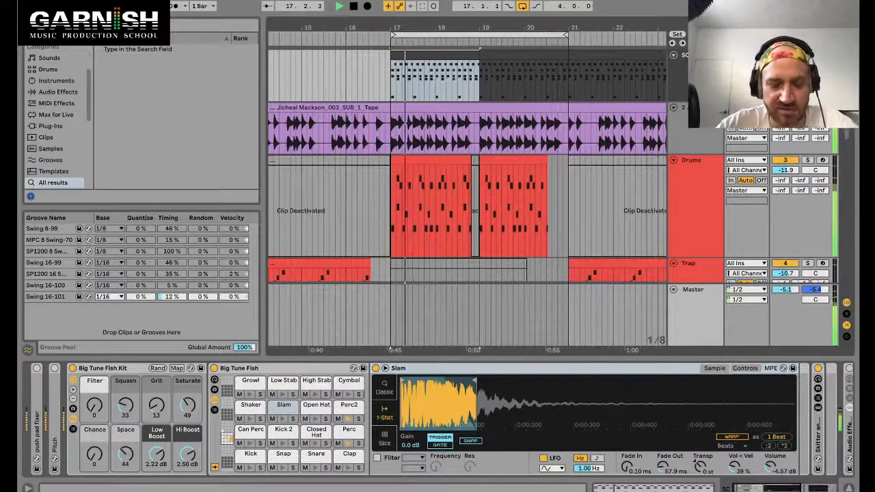
# Step: Lower the instrument track's volume to -25.6 dB while listening
pyautogui.scroll(-5, 617, 172)
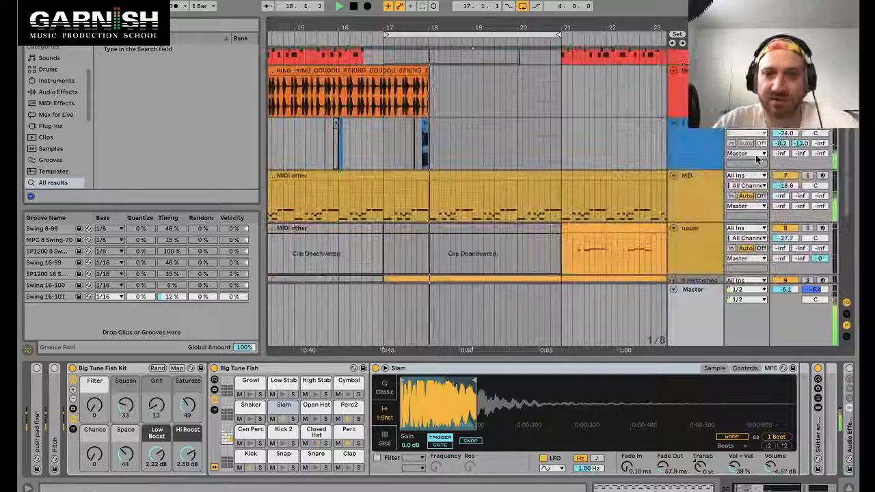
pyautogui.moveTo(786, 185); pyautogui.dragTo(785, 227)
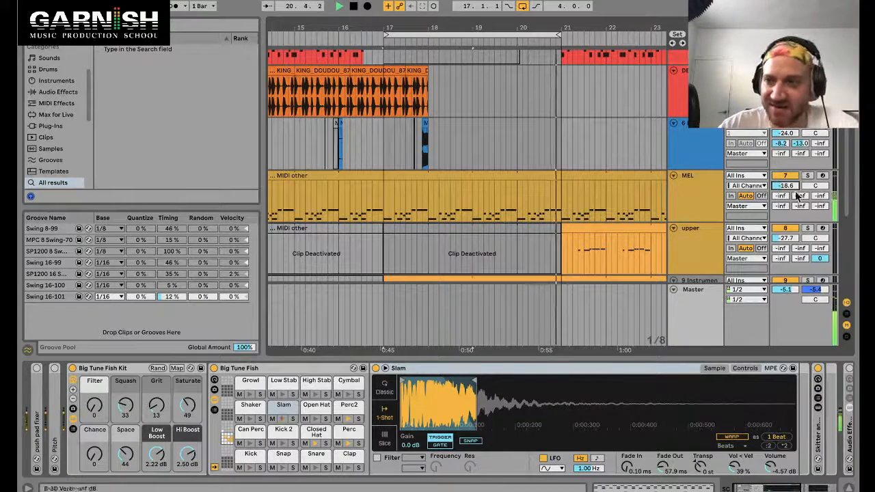
pyautogui.scroll(-4, 779, 224)
pyautogui.moveTo(786, 180); pyautogui.dragTo(786, 191)
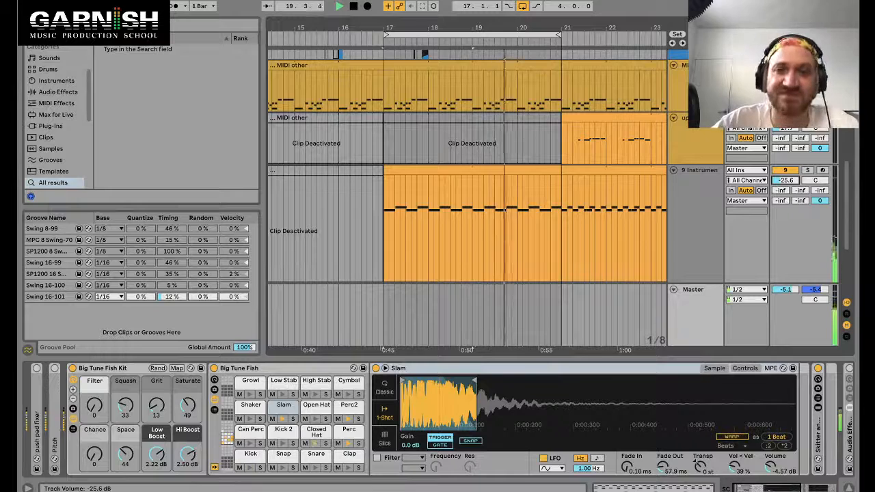
# Step: Select bars 17 to 21 of the percussion clip and play the section again
pyautogui.scroll(10, 537, 166)
pyautogui.press('space')
pyautogui.click(451, 54)
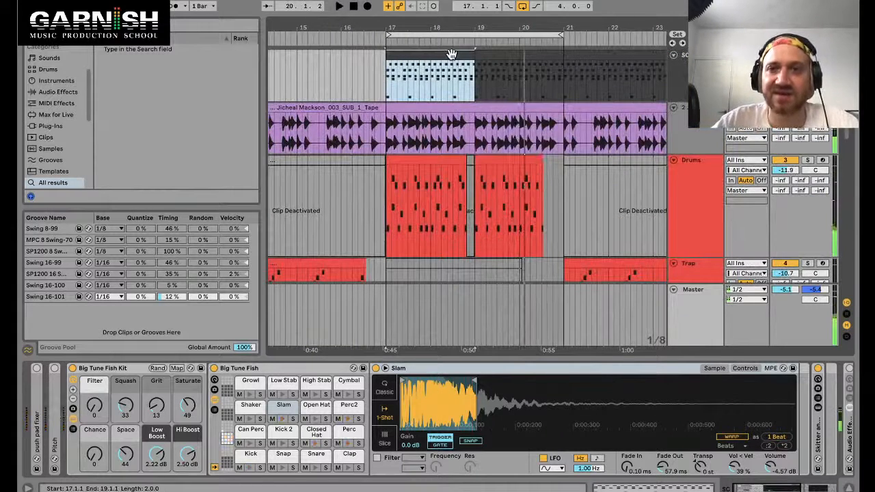
pyautogui.moveTo(469, 54); pyautogui.dragTo(558, 54)
pyautogui.press('space')
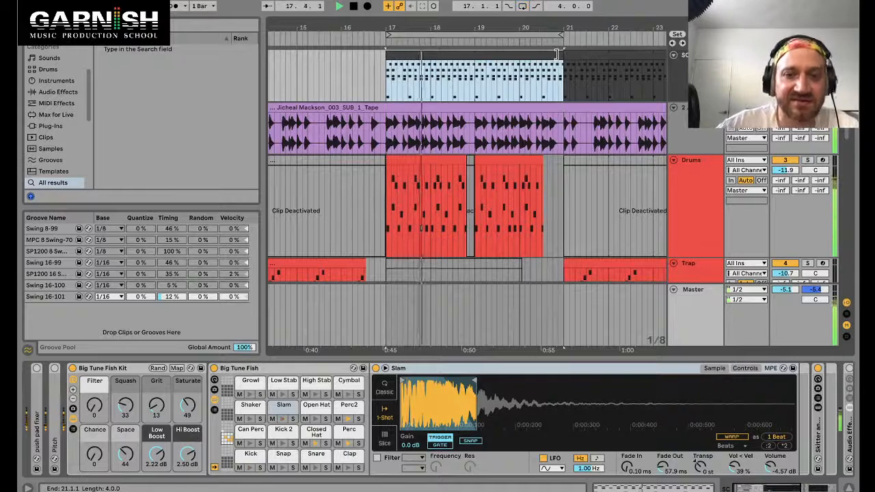
# Step: Open the percussion clip's notes and audition its drum lanes to locate the Slam sound
pyautogui.doubleClick(534, 84)
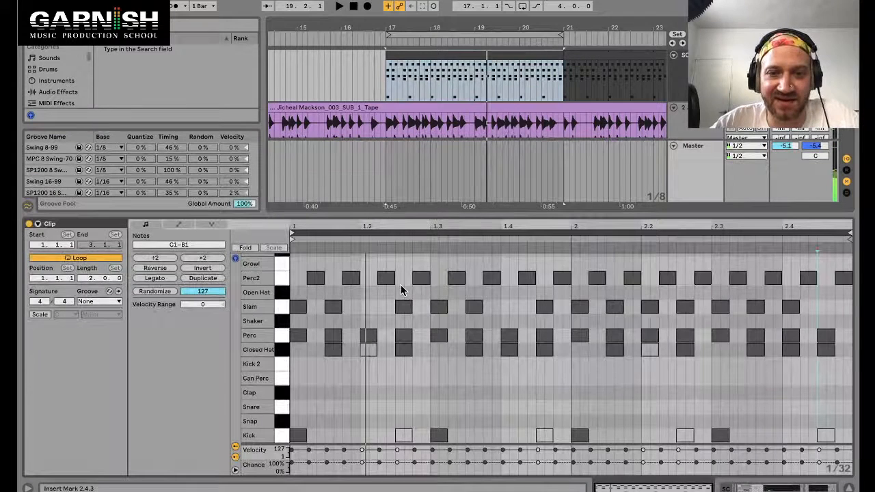
pyautogui.click(280, 321)
pyautogui.click(283, 266)
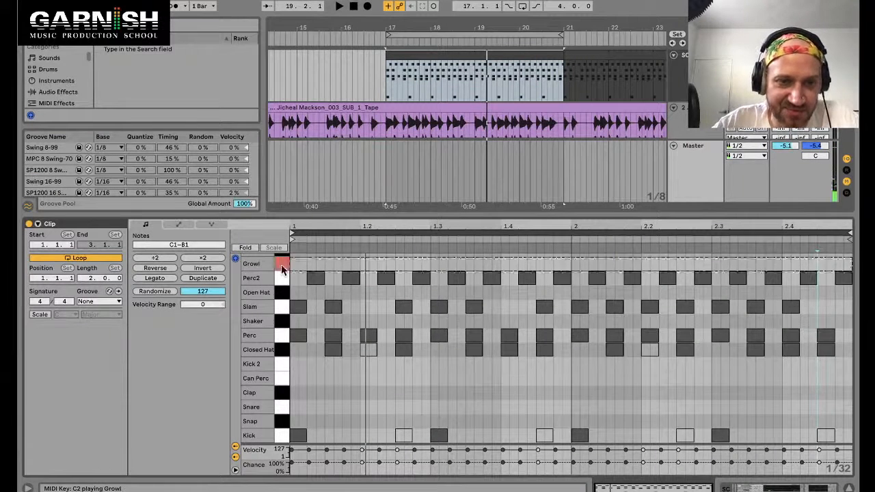
pyautogui.click(282, 269)
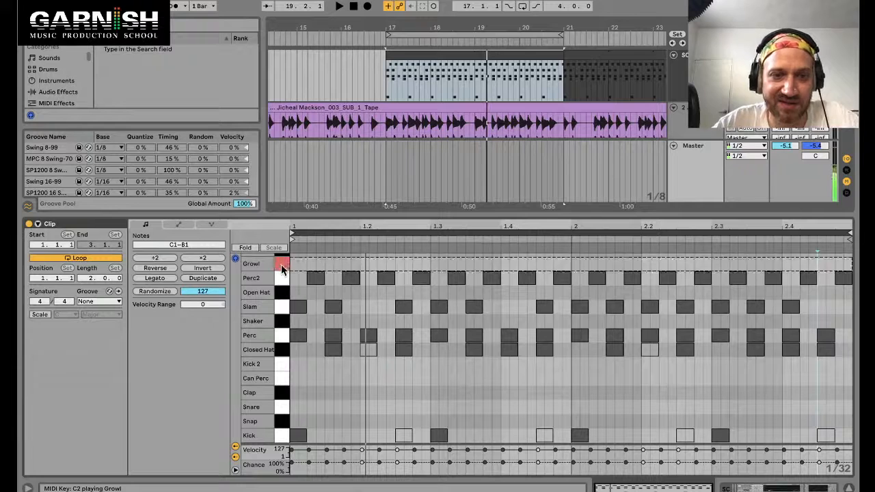
pyautogui.click(283, 268)
pyautogui.click(280, 379)
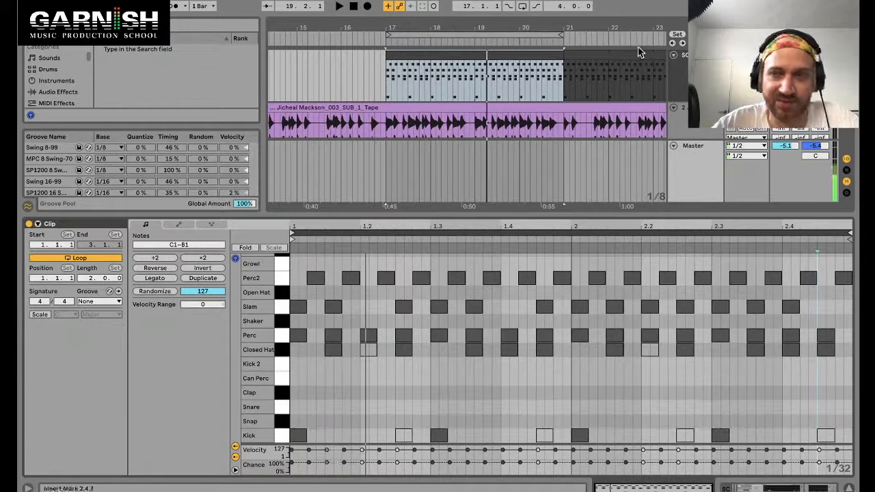
pyautogui.click(422, 56)
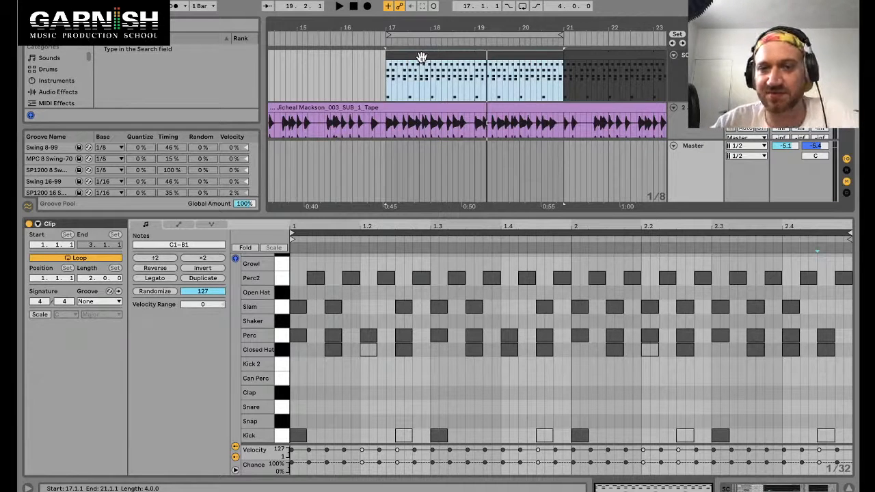
pyautogui.click(277, 354)
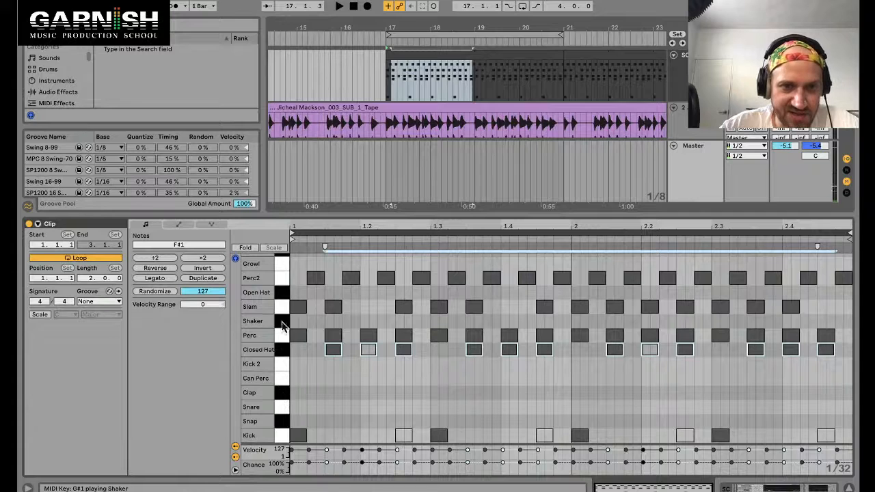
pyautogui.click(282, 326)
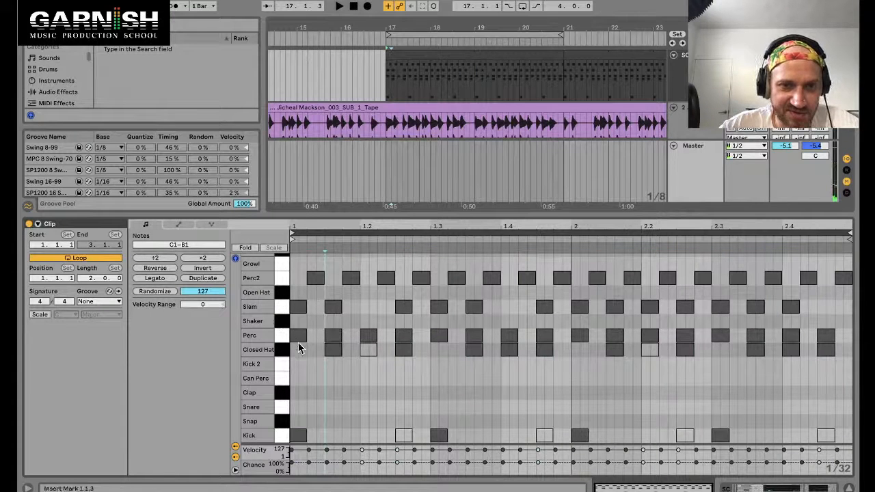
pyautogui.click(276, 308)
pyautogui.click(276, 307)
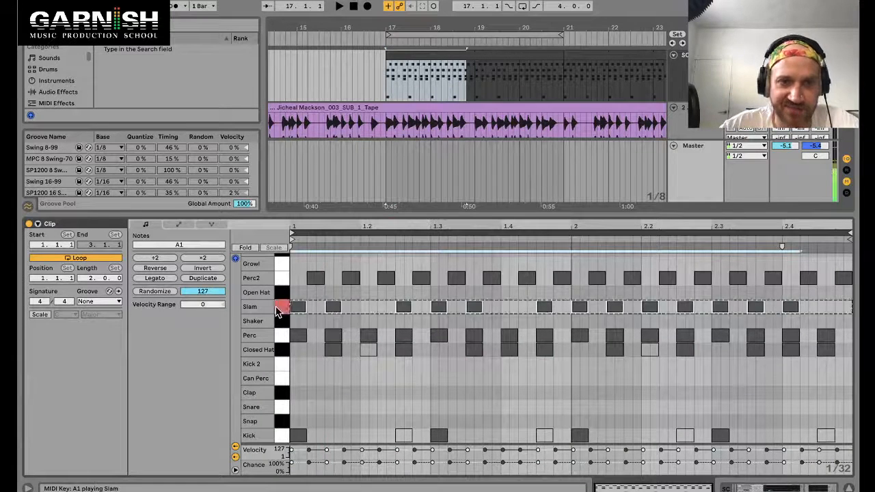
# Step: Show the drum rack's chain list, select the Slam chain and colour it orange
pyautogui.hotkey('shift', 'Tab')
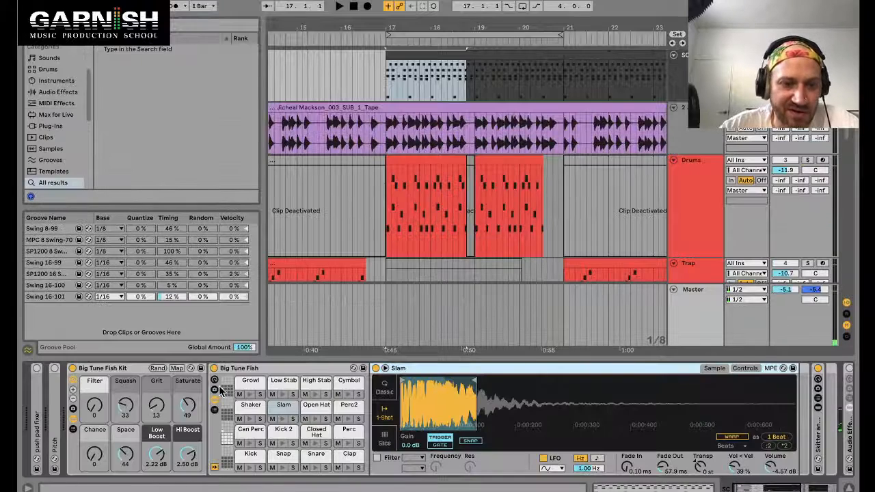
pyautogui.click(215, 412)
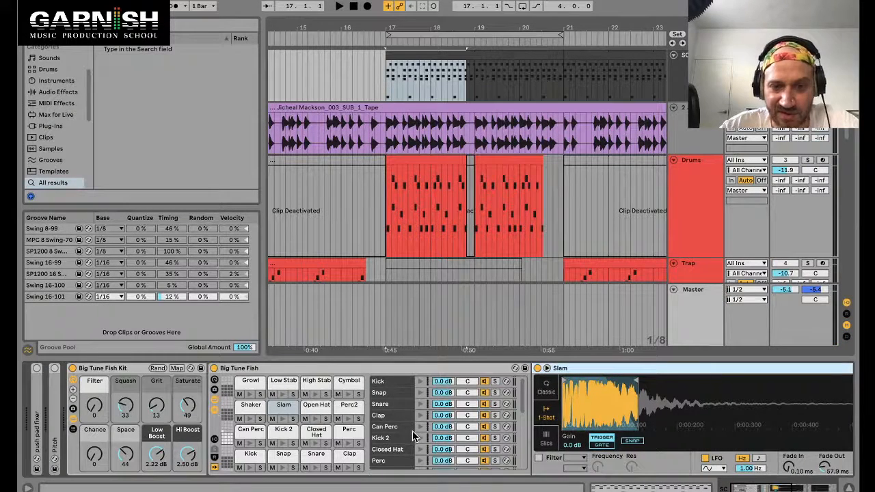
pyautogui.click(286, 409)
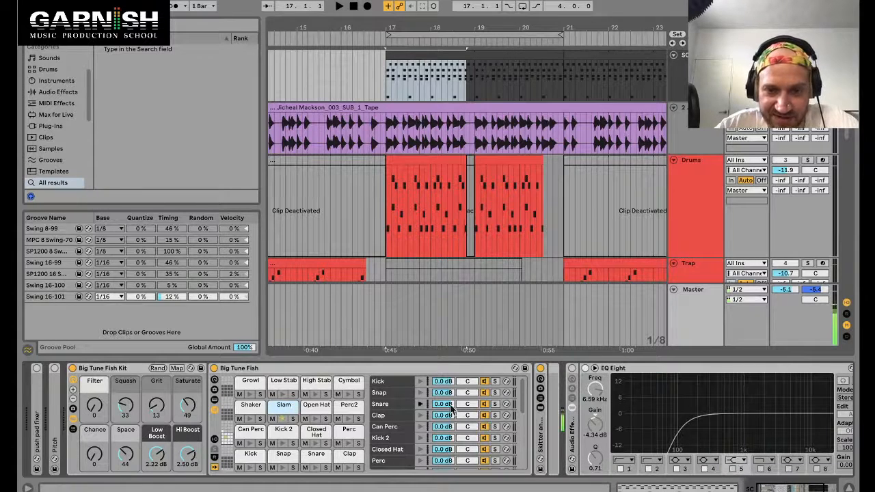
pyautogui.scroll(-5, 462, 409)
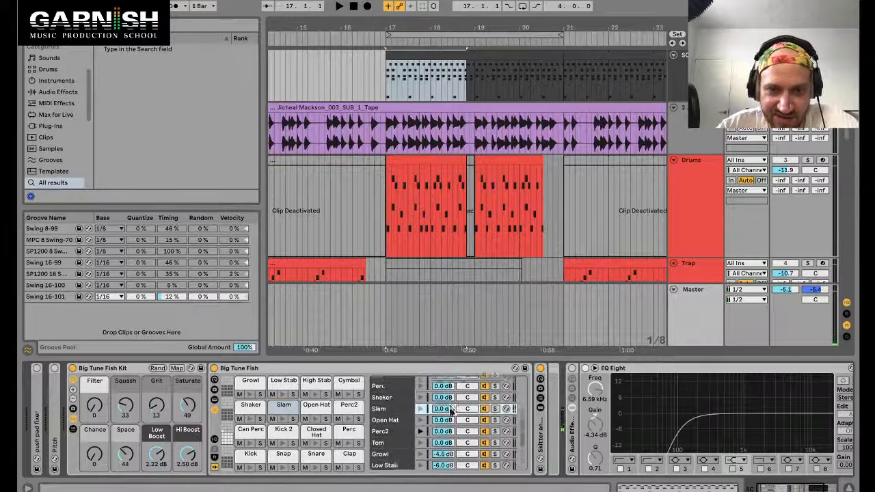
pyautogui.rightClick(381, 422)
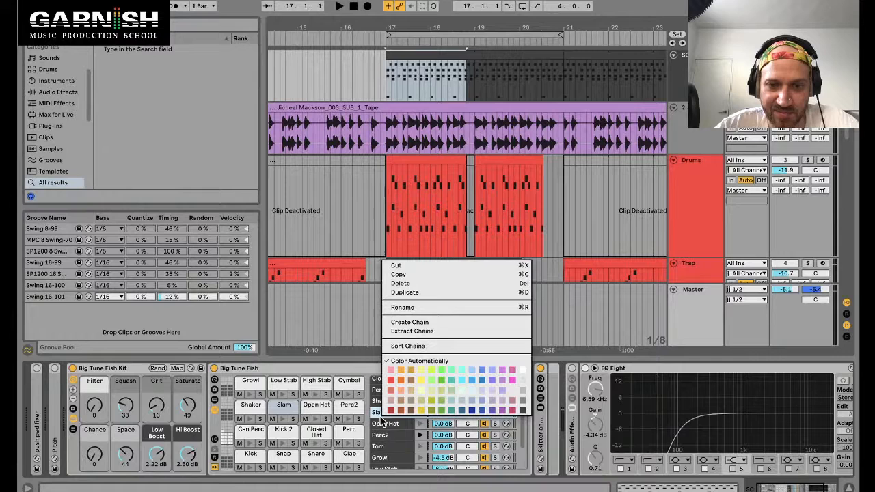
pyautogui.click(407, 381)
# Step: Extract the Slam chain from the drum rack onto its own track
pyautogui.scroll(1, 384, 415)
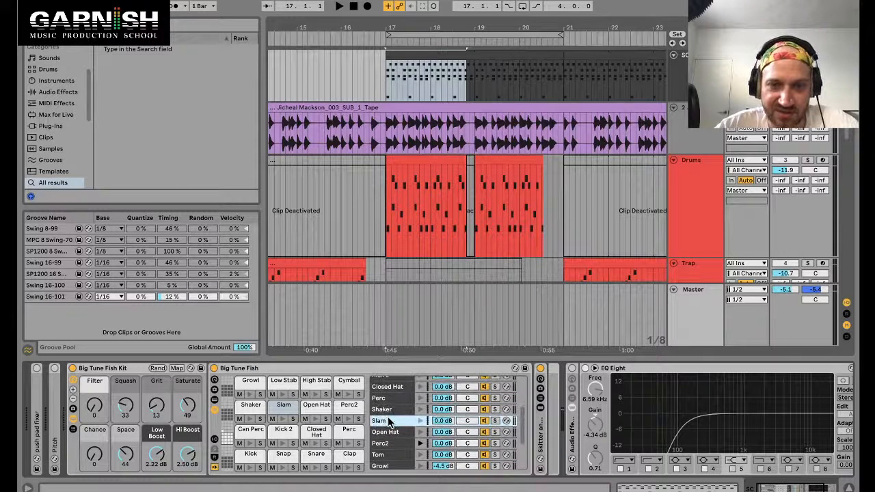
pyautogui.rightClick(389, 422)
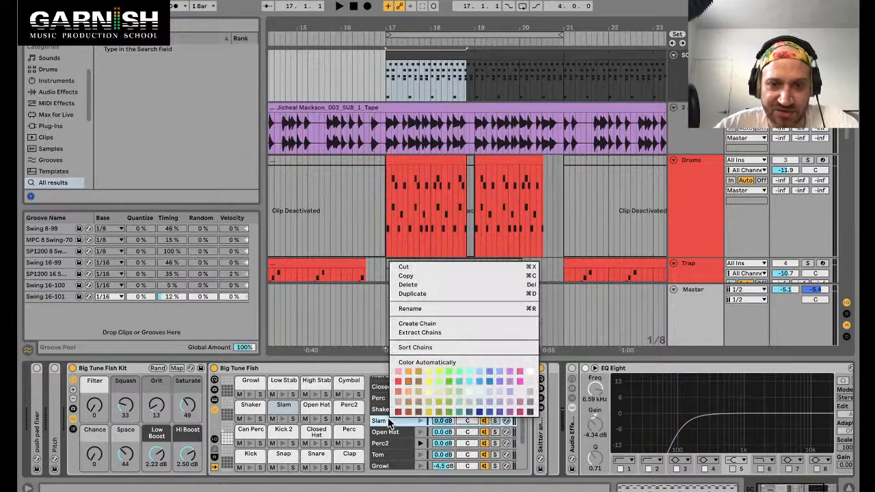
pyautogui.click(424, 332)
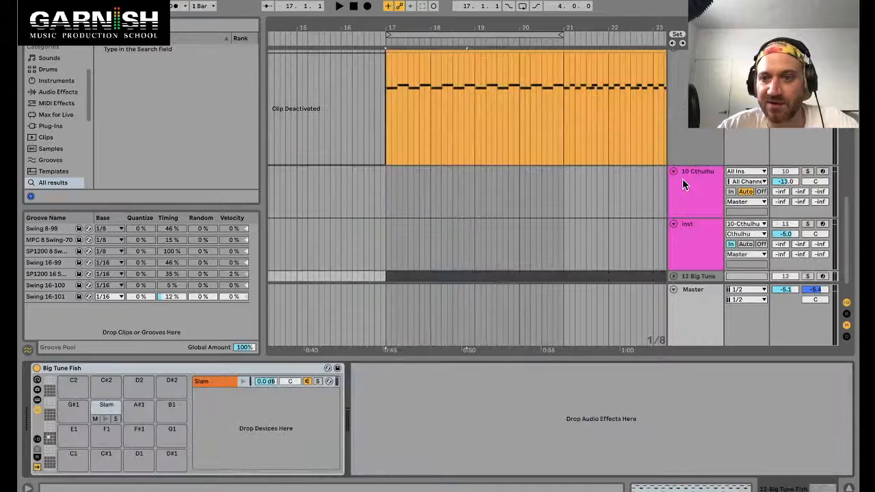
# Step: Move the extracted Slam track up beneath the percussion track and unfold it
pyautogui.press('super+alt+l')
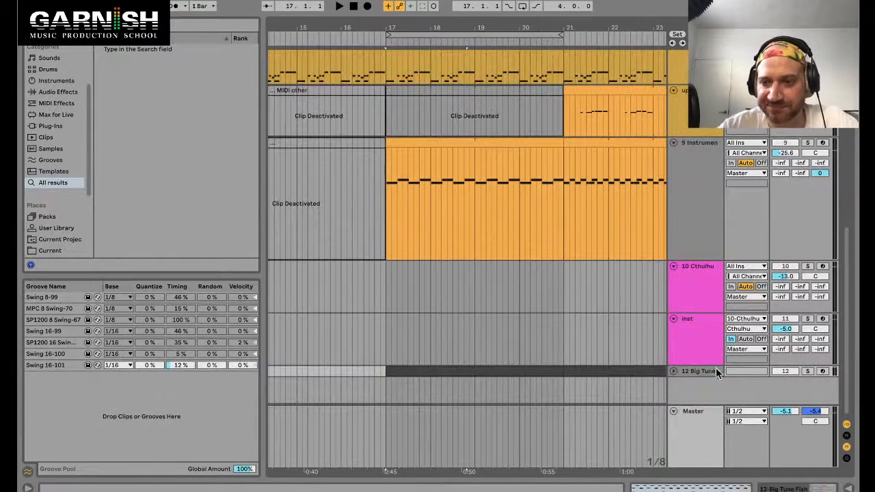
pyautogui.scroll(5, 708, 355)
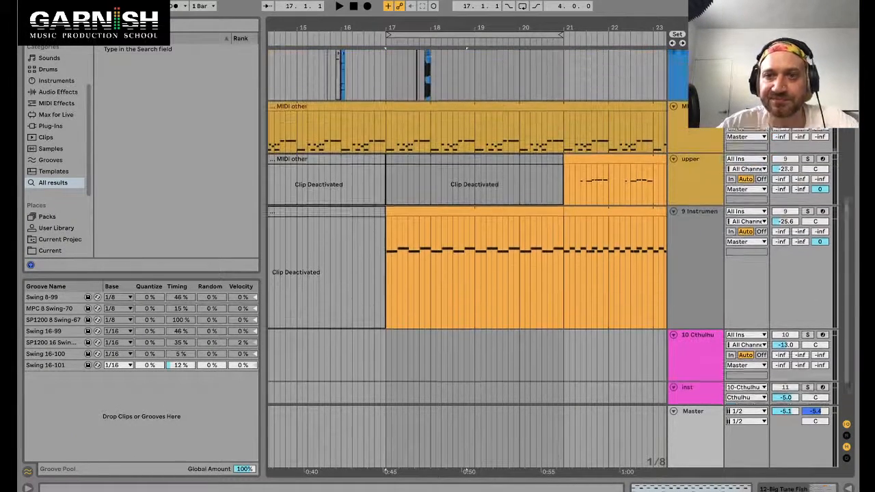
pyautogui.scroll(6, 467, 260)
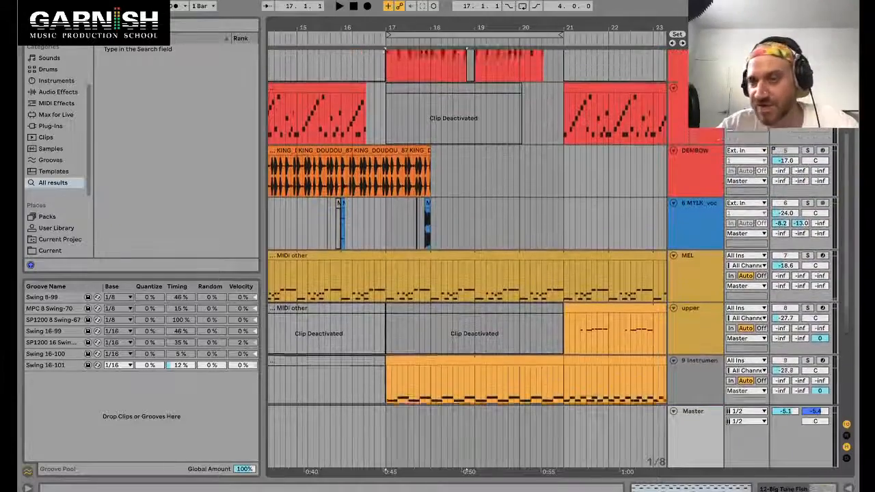
pyautogui.scroll(6, 467, 260)
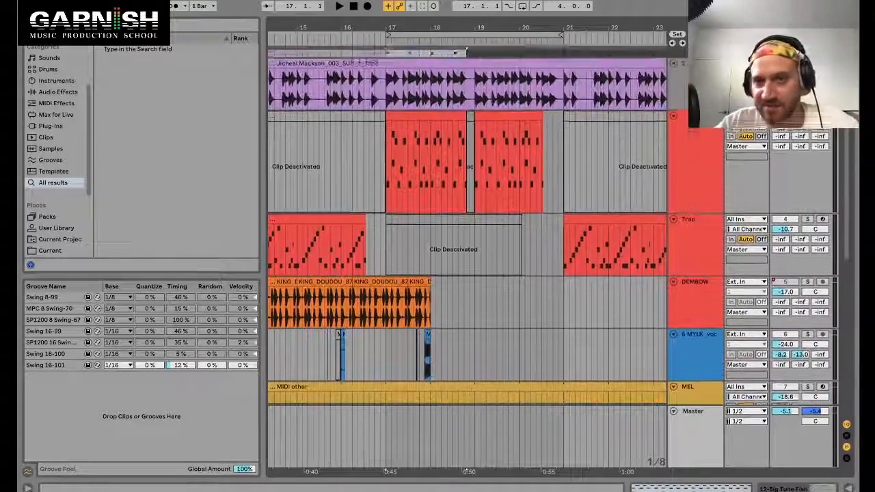
pyautogui.scroll(1, 467, 260)
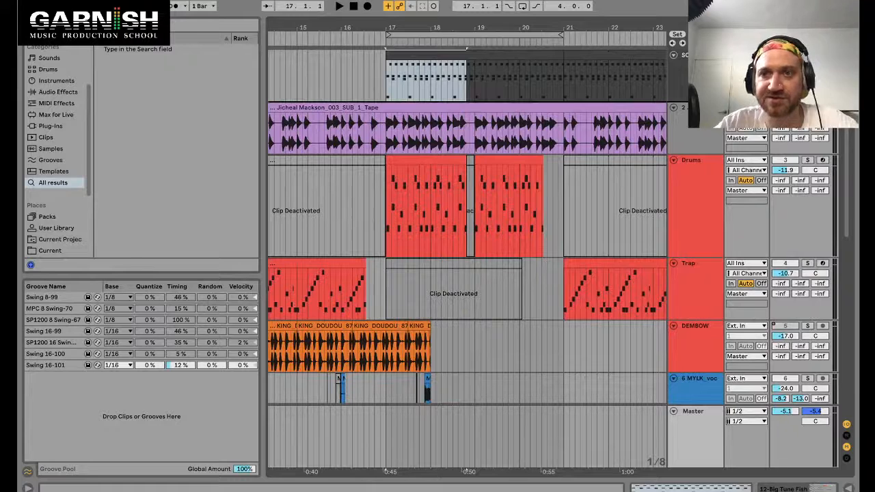
pyautogui.moveTo(692, 75); pyautogui.dragTo(675, 94)
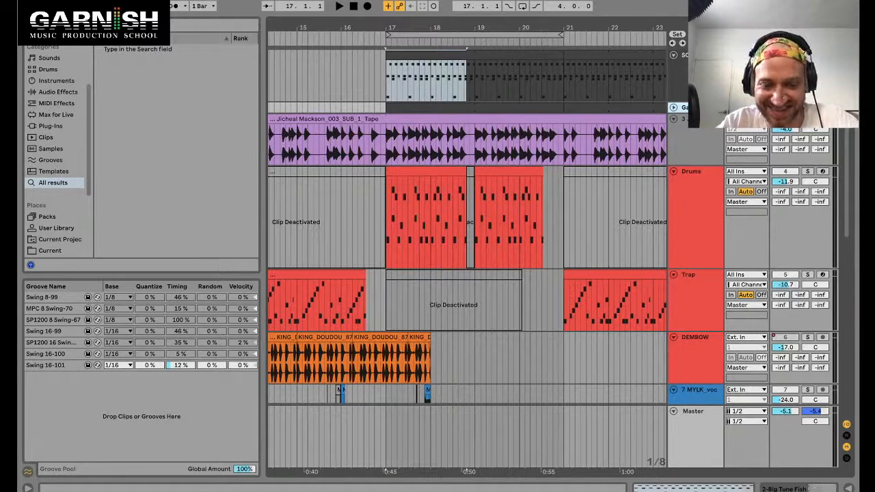
pyautogui.click(674, 107)
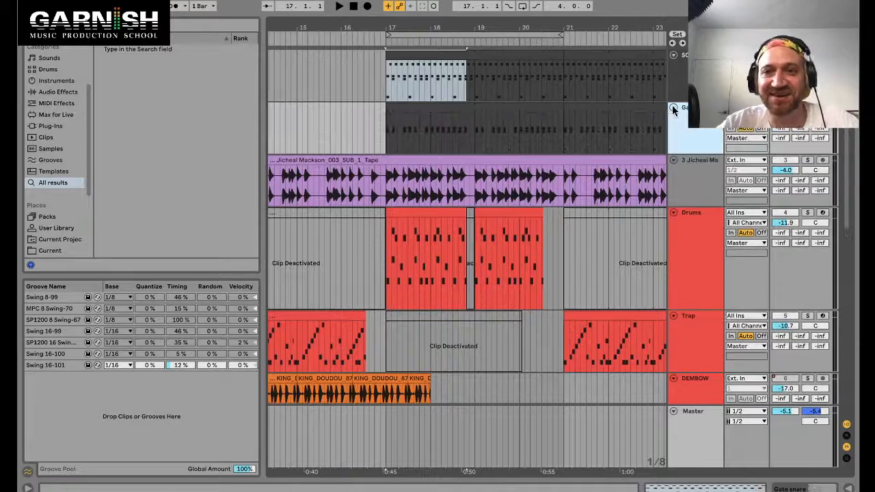
# Step: Select short sections of the extracted Slam track around bars 18–20 and play the arrangement to audition them
pyautogui.click(400, 106)
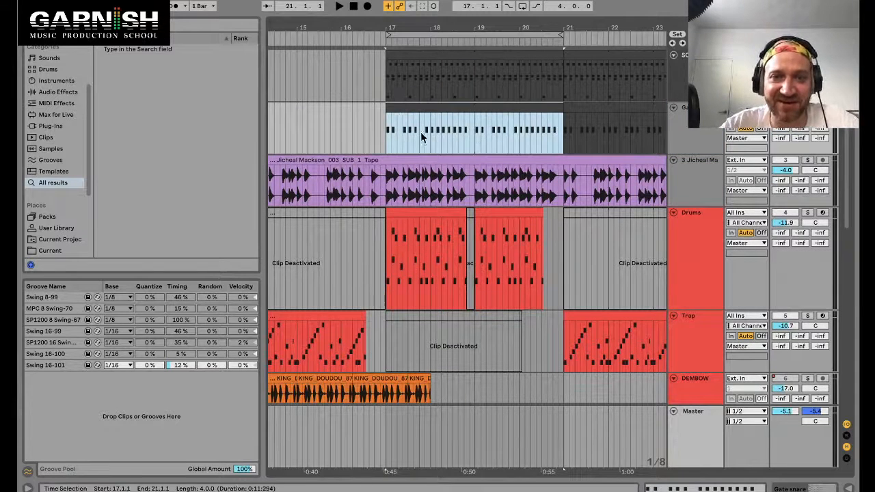
pyautogui.moveTo(429, 136); pyautogui.dragTo(446, 135)
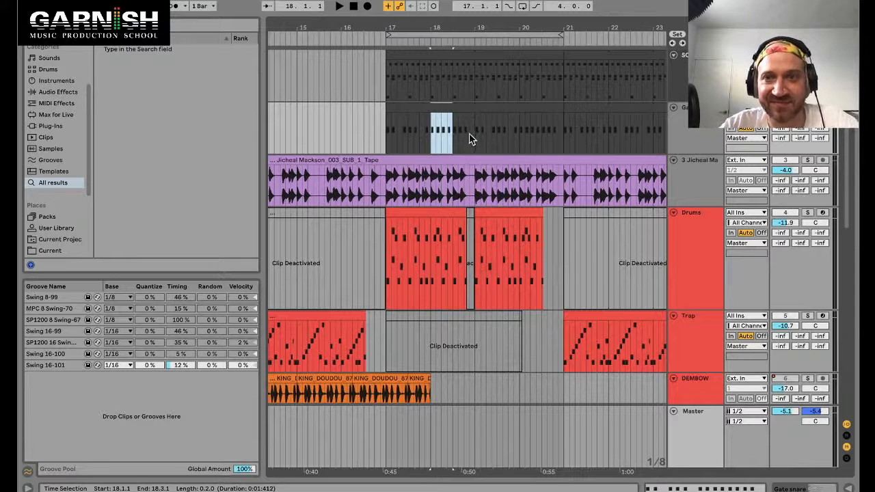
pyautogui.click(476, 134)
pyautogui.moveTo(475, 132); pyautogui.dragTo(543, 141)
pyautogui.scroll(5, 539, 130)
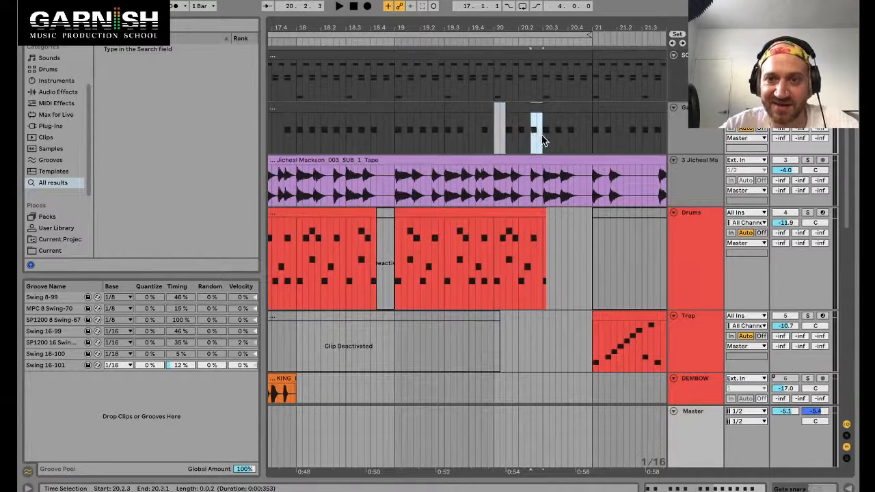
pyautogui.scroll(-5, 542, 141)
pyautogui.click(393, 139)
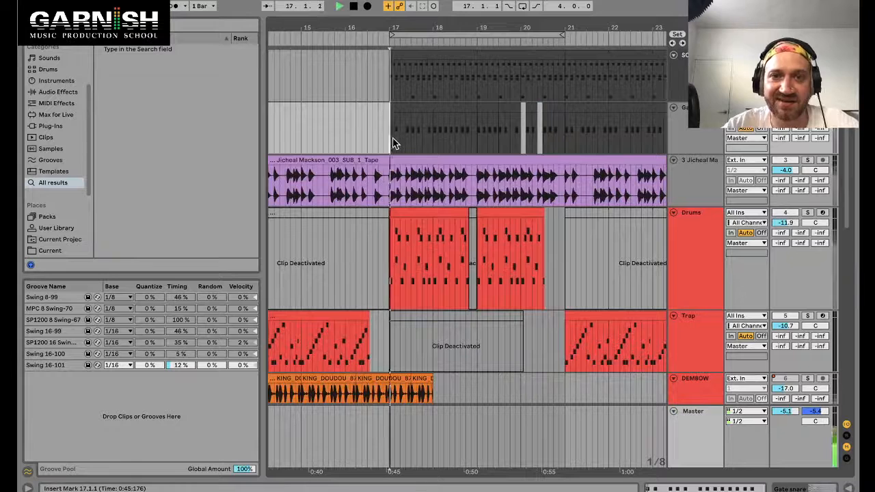
pyautogui.press('space')
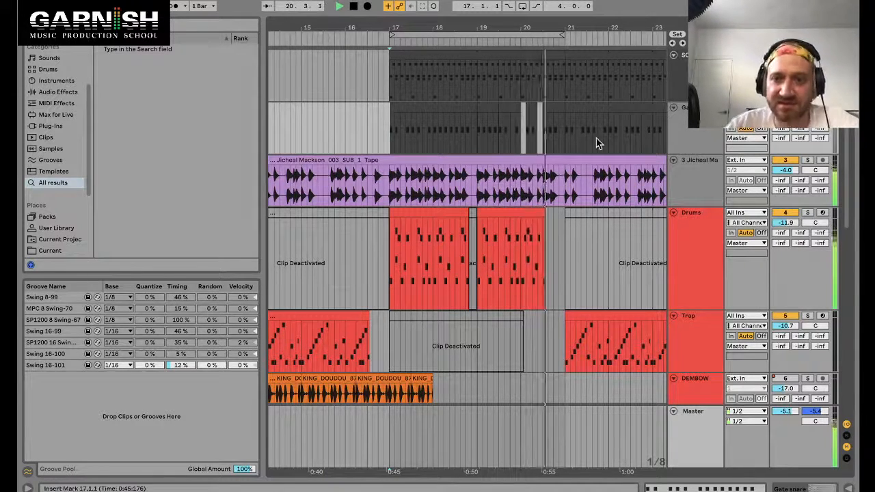
# Step: Zoom in on the Slam track around bar 20, select a short section there and audition the playback again
pyautogui.scroll(5, 512, 125)
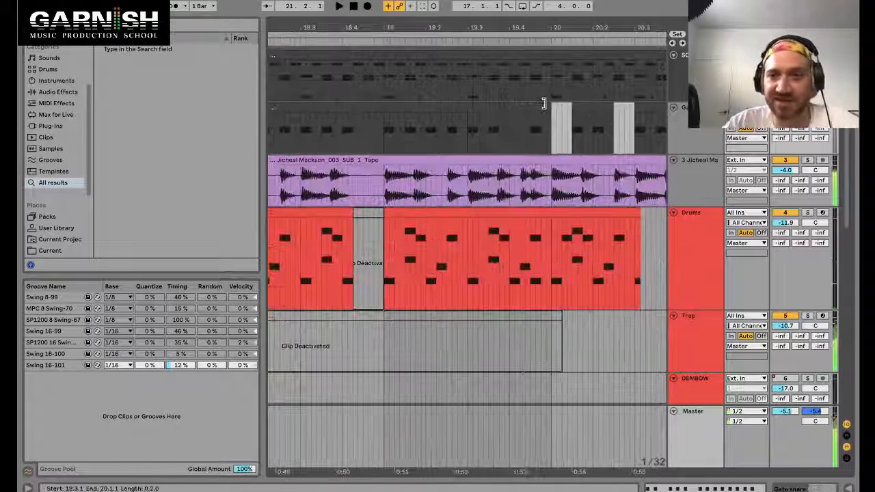
pyautogui.press('space')
pyautogui.click(550, 106)
pyautogui.moveTo(549, 106); pyautogui.dragTo(586, 109)
pyautogui.scroll(-5, 587, 109)
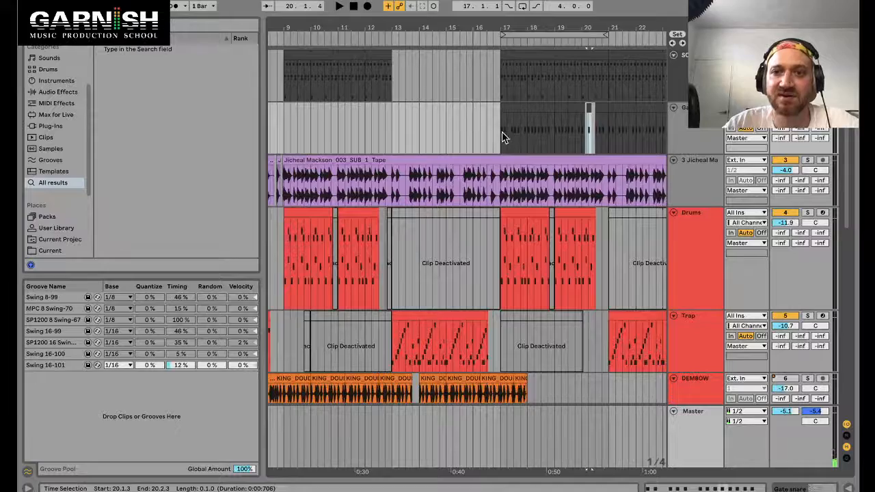
pyautogui.press('space')
pyautogui.scroll(5, 647, 131)
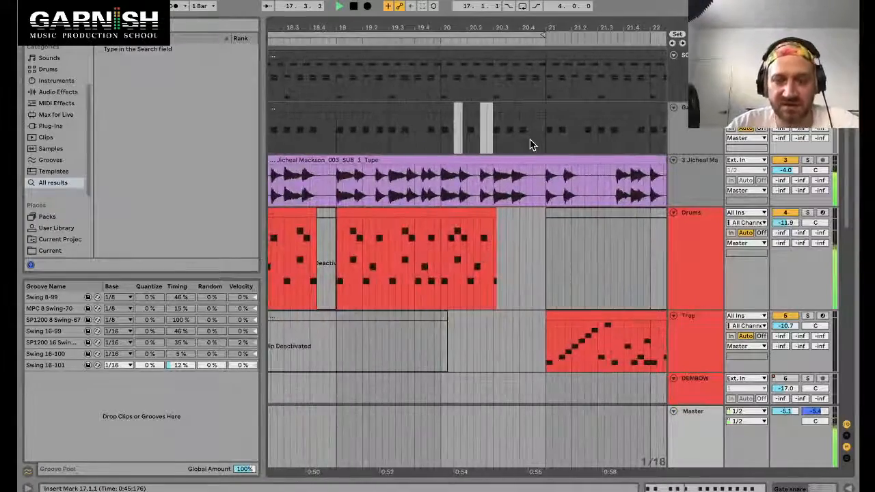
pyautogui.scroll(2, 531, 143)
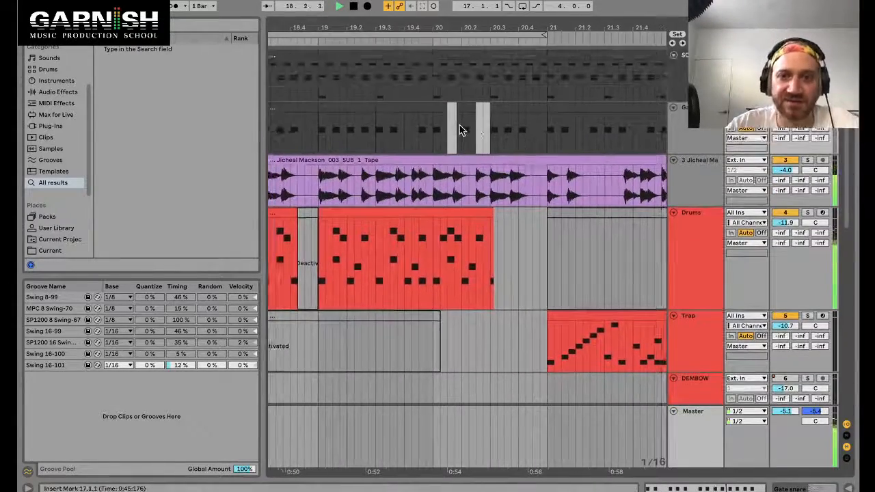
pyautogui.scroll(3, 460, 130)
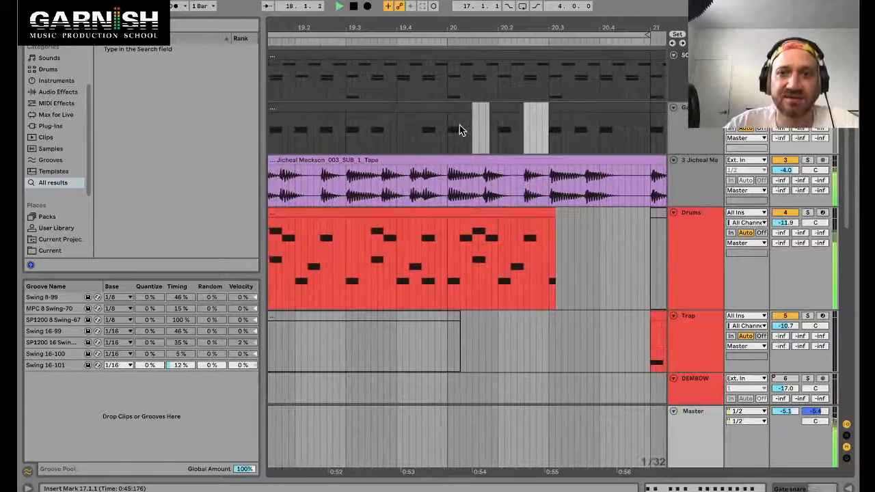
pyautogui.scroll(3, 460, 130)
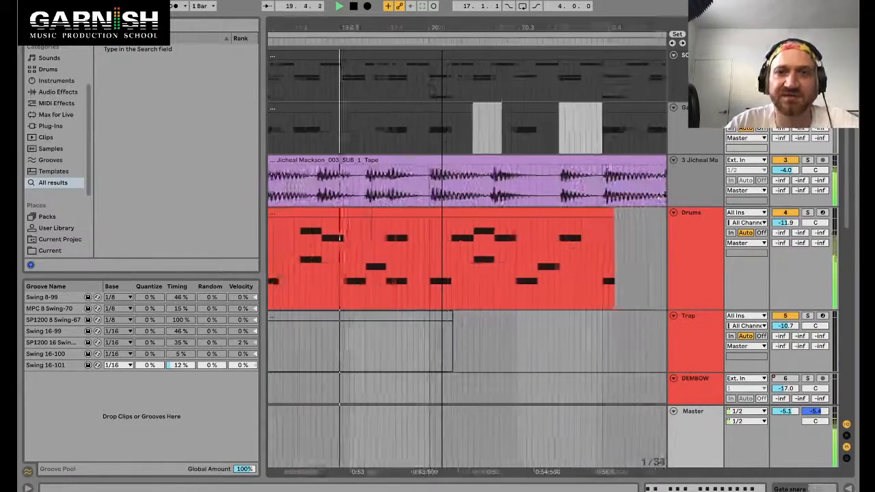
pyautogui.scroll(-5, 460, 130)
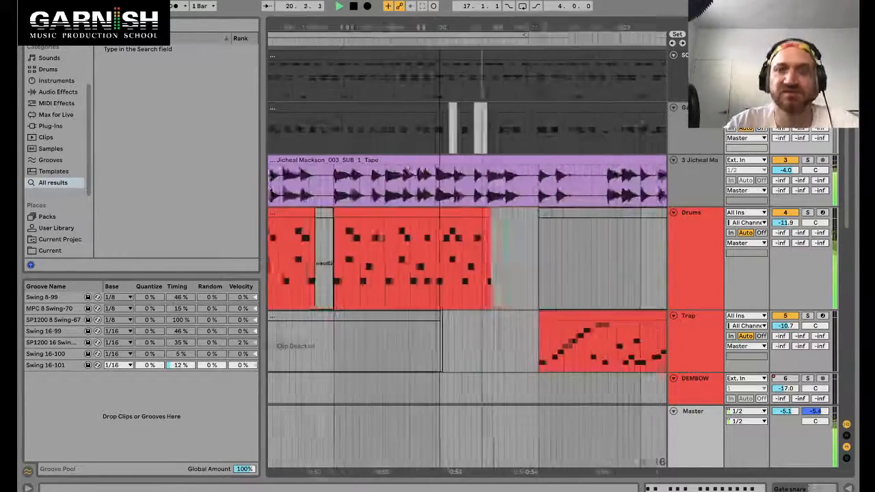
pyautogui.scroll(-3, 467, 253)
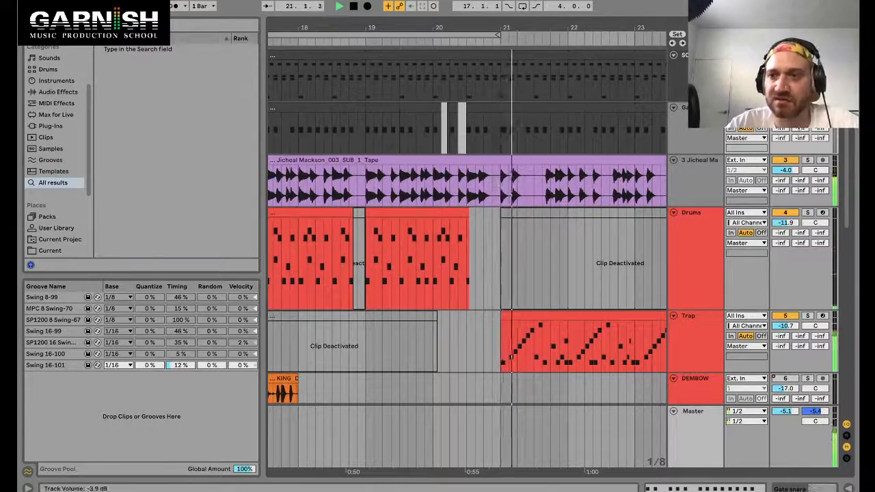
pyautogui.scroll(-3, 478, 137)
pyautogui.press('space')
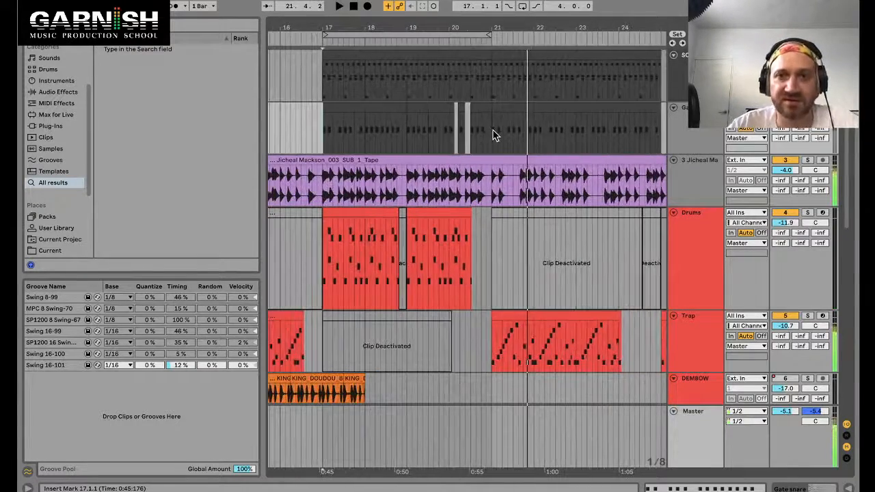
# Step: Select bars 17 to 21 on the Slam track and open the Drums clip to inspect its notes
pyautogui.moveTo(495, 135); pyautogui.dragTo(324, 134)
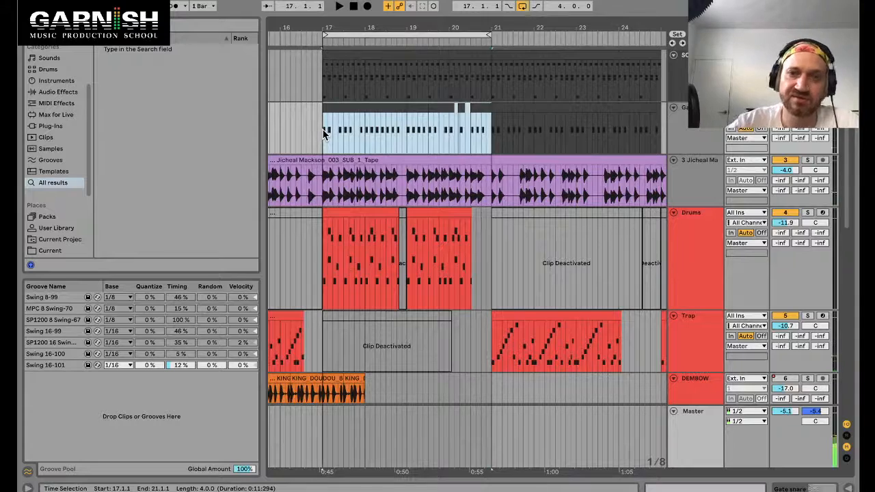
pyautogui.scroll(-4, 424, 205)
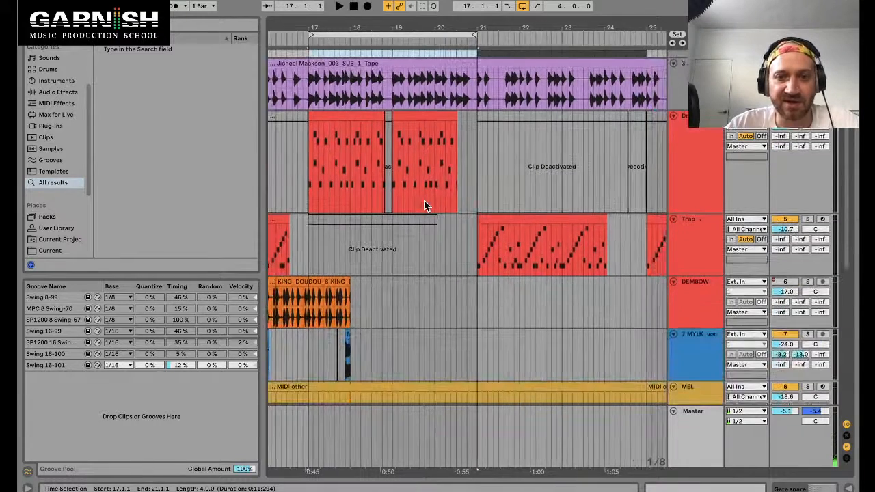
pyautogui.scroll(2, 425, 205)
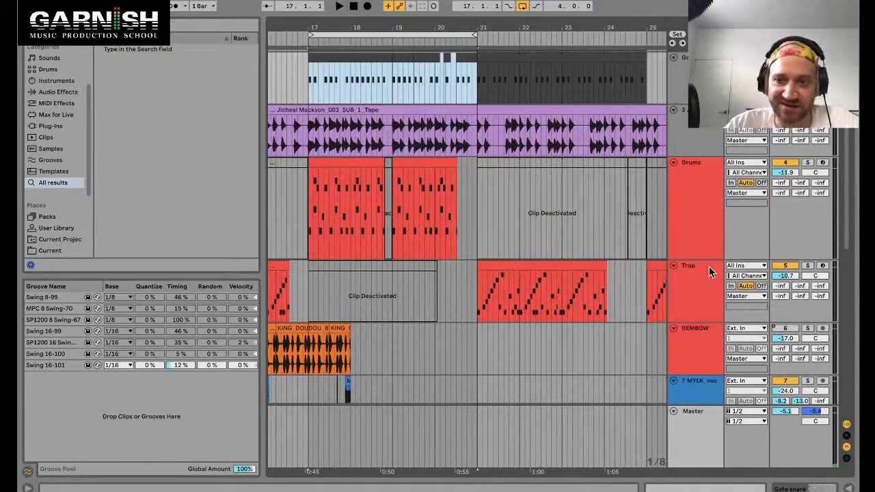
pyautogui.click(711, 272)
pyautogui.click(704, 164)
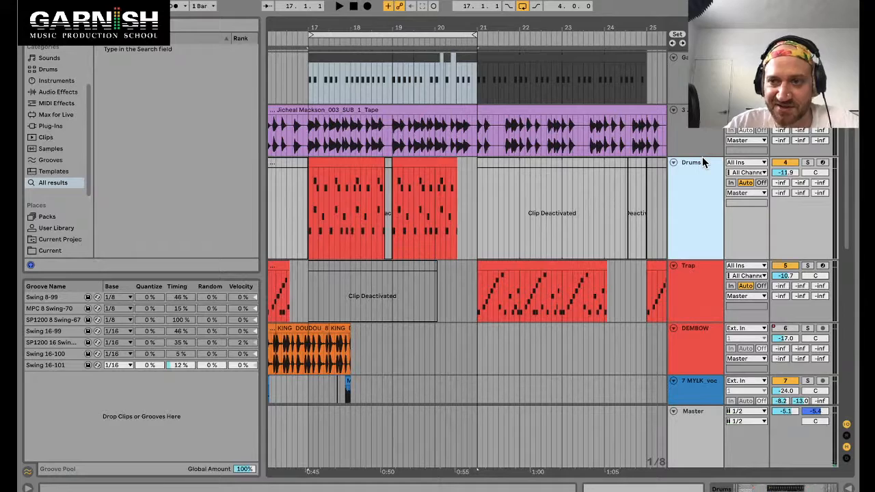
pyautogui.doubleClick(352, 169)
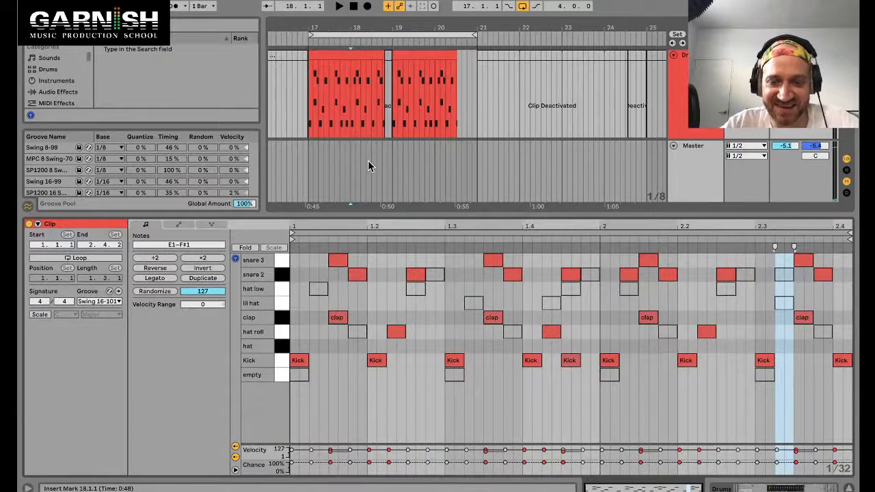
pyautogui.press('super+alt+l')
# Step: Solo the instrument track and open its device chain showing the two Gate devices
pyautogui.scroll(4, 351, 137)
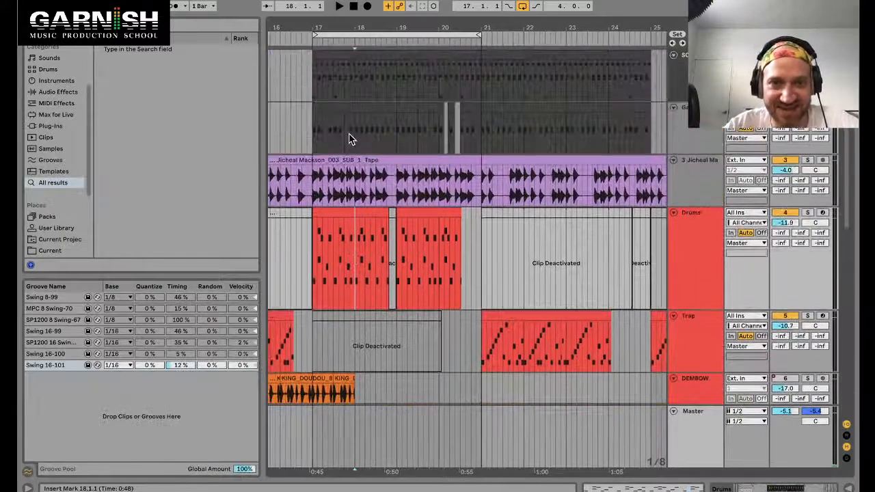
pyautogui.click(336, 159)
pyautogui.moveTo(313, 182); pyautogui.dragTo(484, 181)
pyautogui.hscroll(1, 424, 154)
pyautogui.click(362, 107)
pyautogui.scroll(-1, 379, 260)
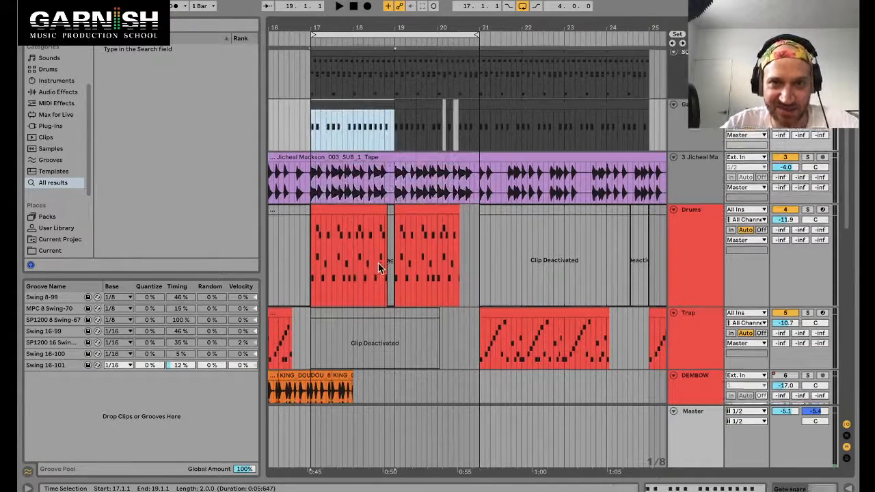
pyautogui.scroll(-5, 379, 268)
pyautogui.click(356, 356)
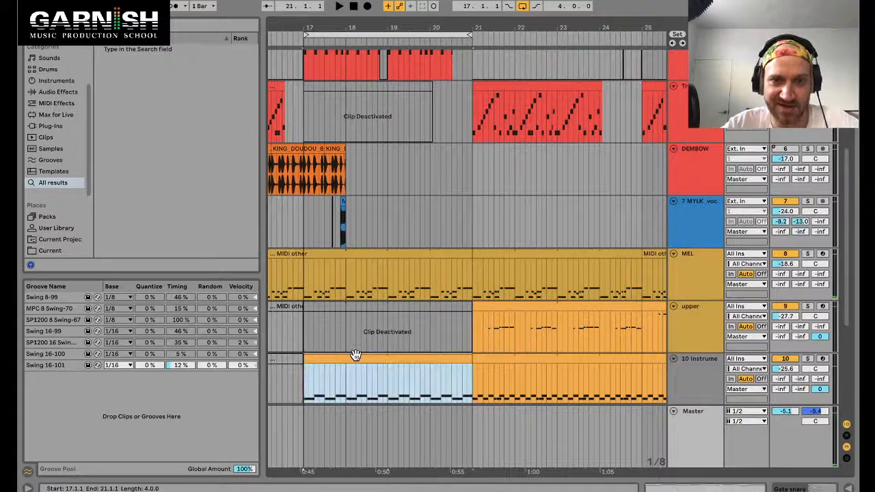
pyautogui.click(808, 360)
pyautogui.click(786, 360)
pyautogui.doubleClick(703, 359)
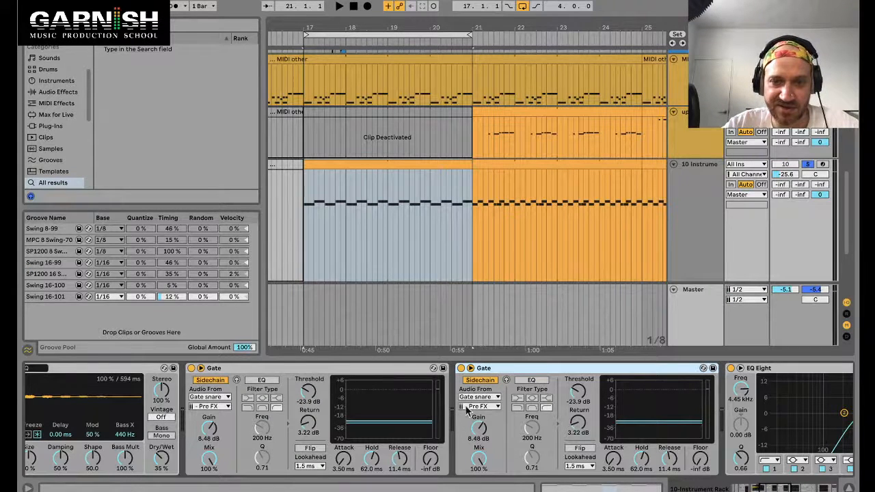
# Step: Rename the first Gate device on the instrument track to "perc pattern"
pyautogui.click(250, 369)
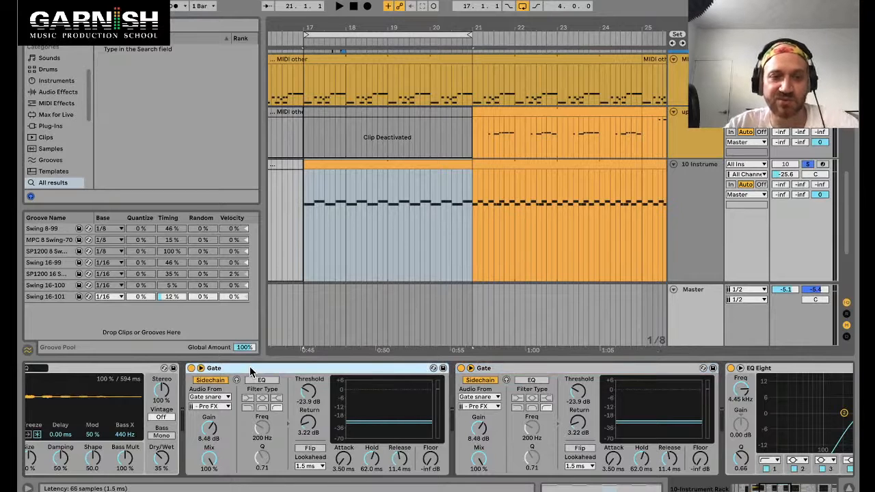
pyautogui.hotkey('ctrl', 'r')
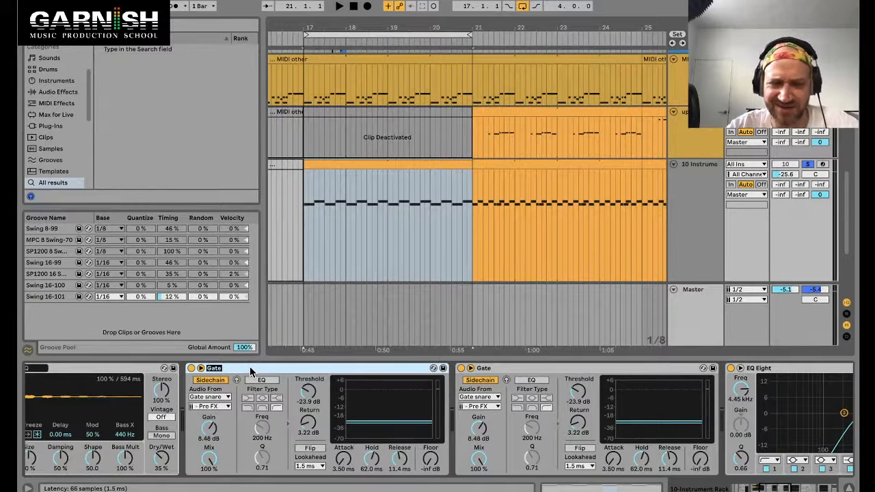
pyautogui.write('perc pat')
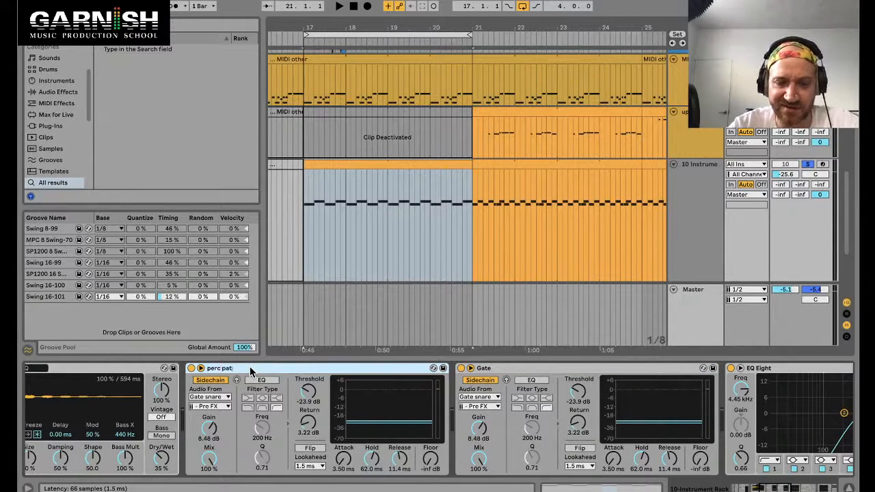
pyautogui.write('tern')
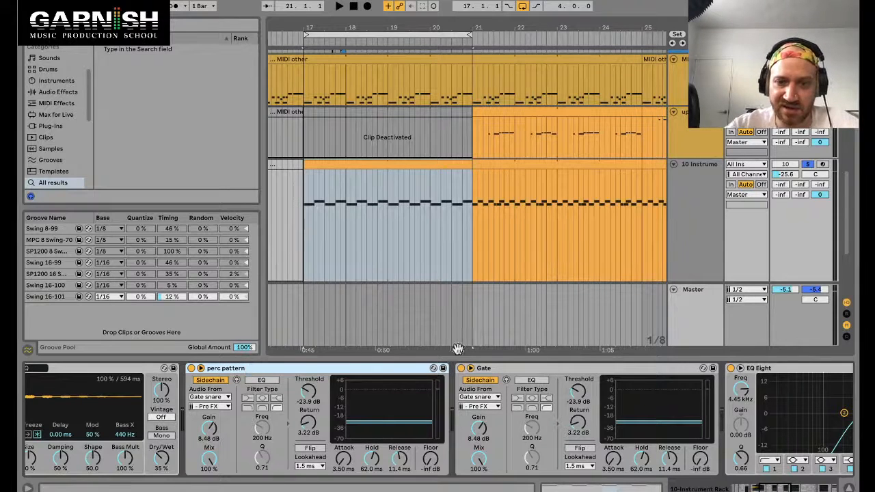
pyautogui.click(484, 369)
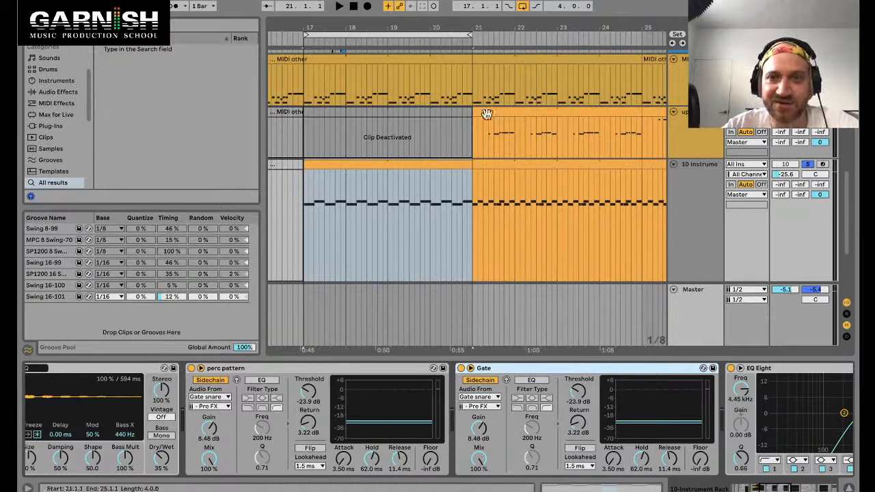
# Step: Select the Slam track's clips from bar 17 to 21 and consolidate them into a single clip
pyautogui.scroll(5, 439, 143)
pyautogui.scroll(2, 411, 140)
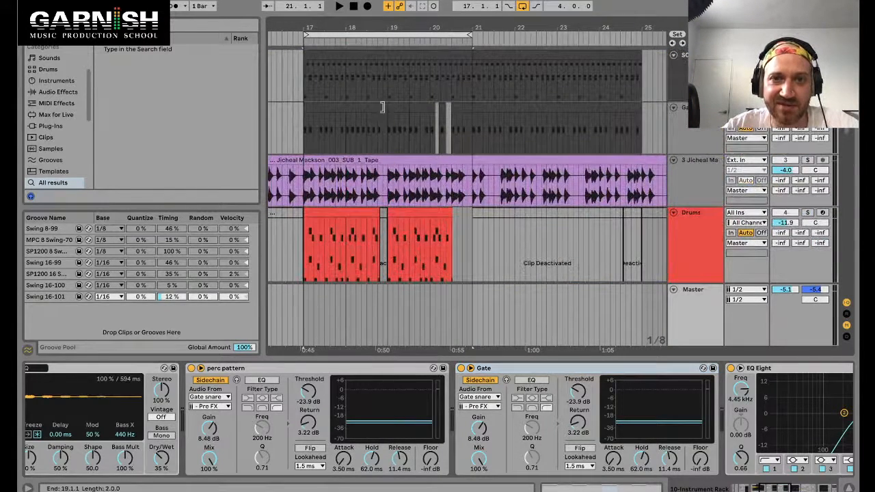
pyautogui.doubleClick(386, 113)
pyautogui.keyDown('shift'); pyautogui.click(467, 93); pyautogui.keyUp('shift')
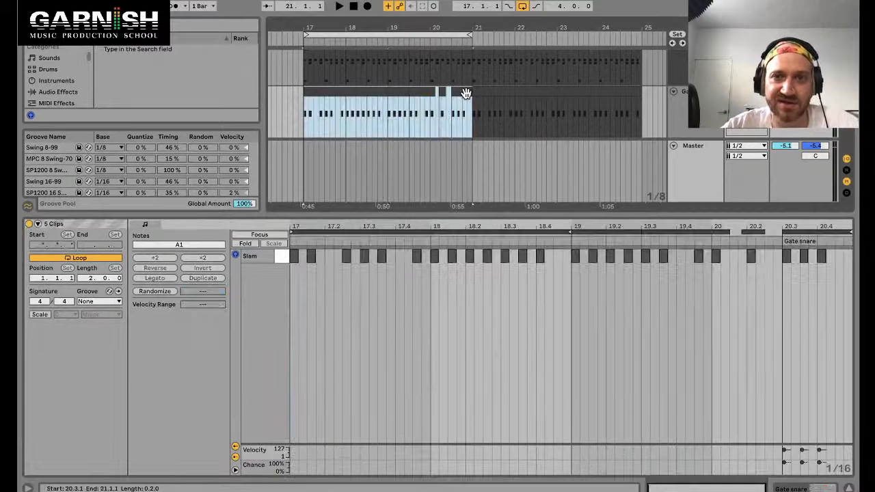
pyautogui.press('super+j')
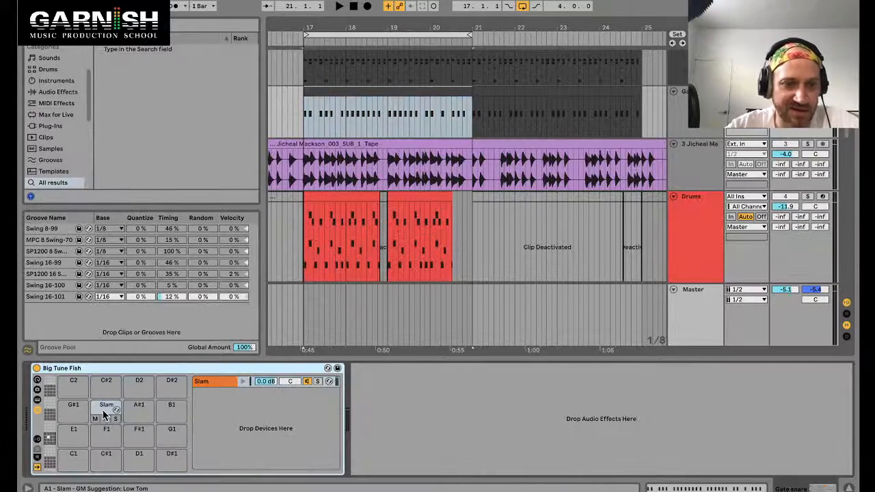
# Step: Duplicate the Slam chain as Slam2 and move the clip's first Slam note onto the Slam2 lane
pyautogui.moveTo(108, 414); pyautogui.dragTo(140, 408)
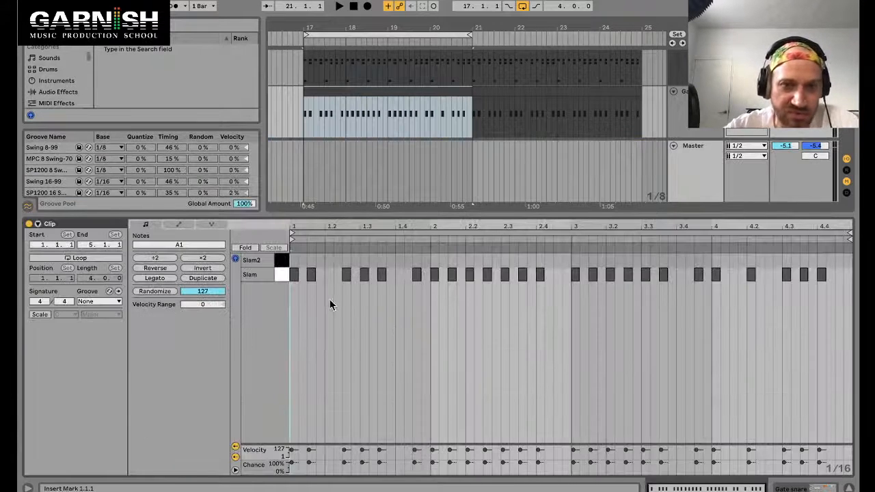
pyautogui.click(285, 274)
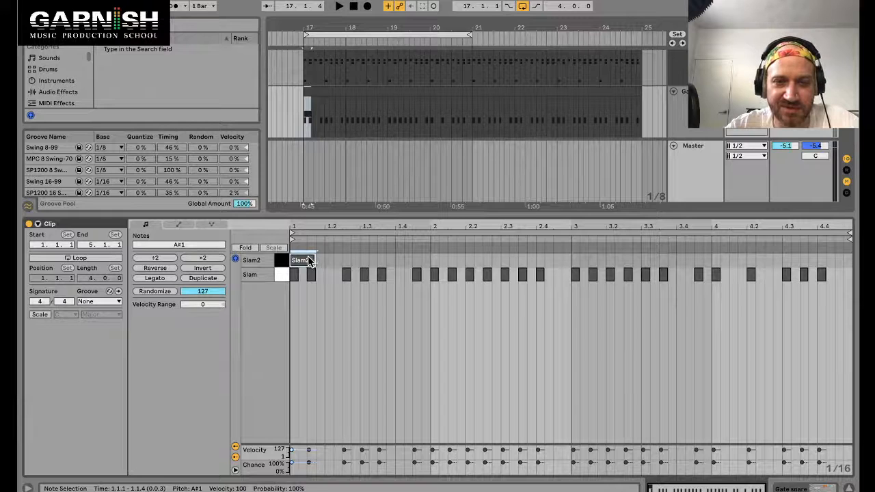
pyautogui.moveTo(309, 260); pyautogui.dragTo(328, 261)
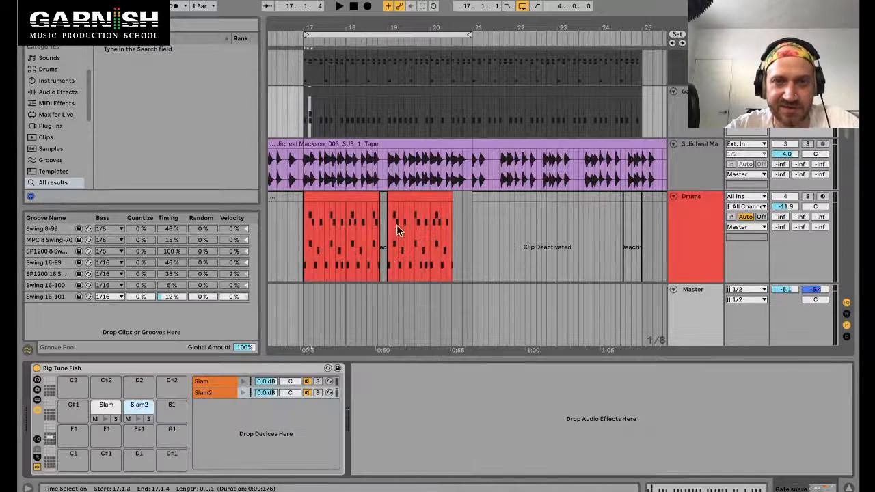
pyautogui.moveTo(469, 34); pyautogui.dragTo(405, 74)
pyautogui.doubleClick(392, 91)
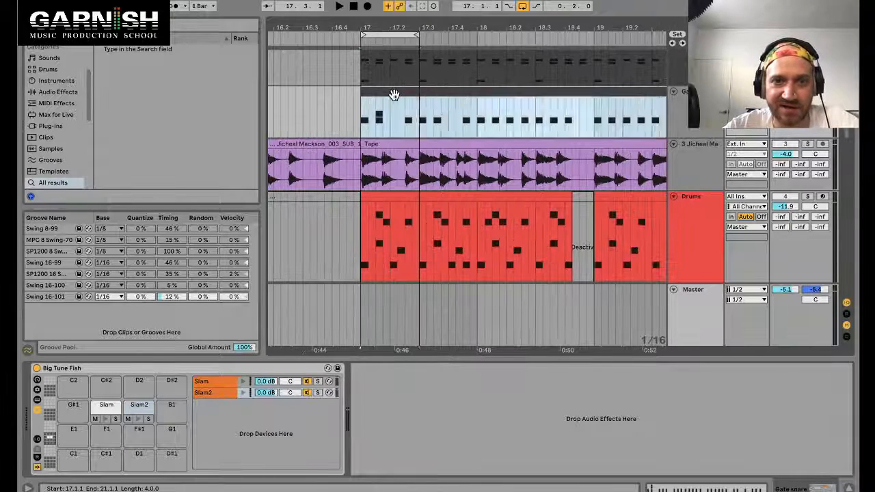
# Step: Edit the Slam2 lane of the Slam clip, adding a note at beat 1.4 and removing the earliest one
pyautogui.moveTo(312, 261); pyautogui.dragTo(401, 262)
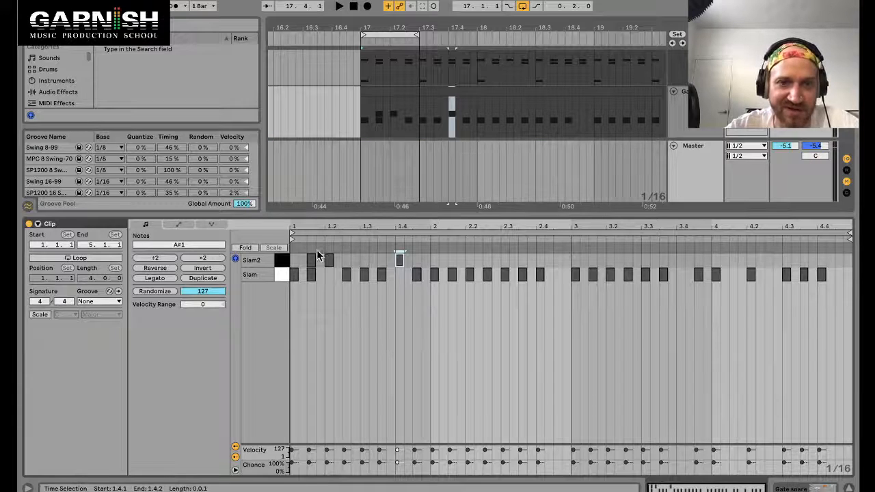
pyautogui.doubleClick(311, 259)
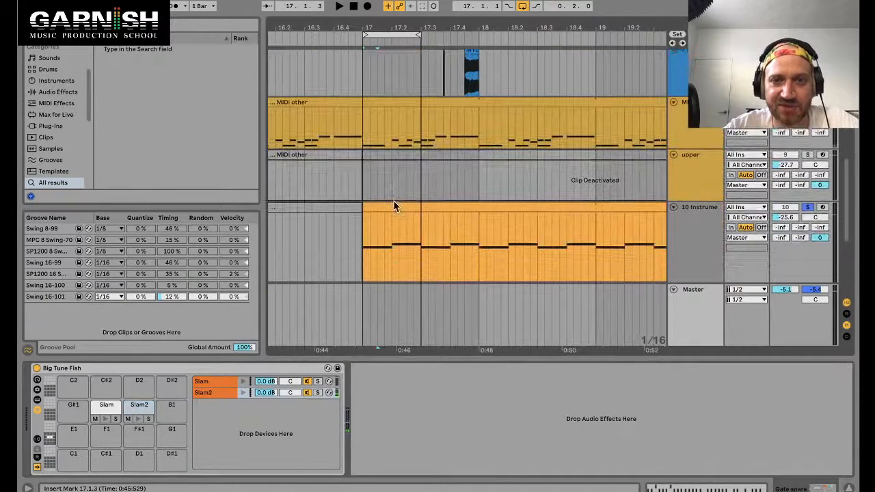
# Step: Open the instrument track's devices, inspect the second Gate's sidechain source list, and play the section
pyautogui.click(394, 206)
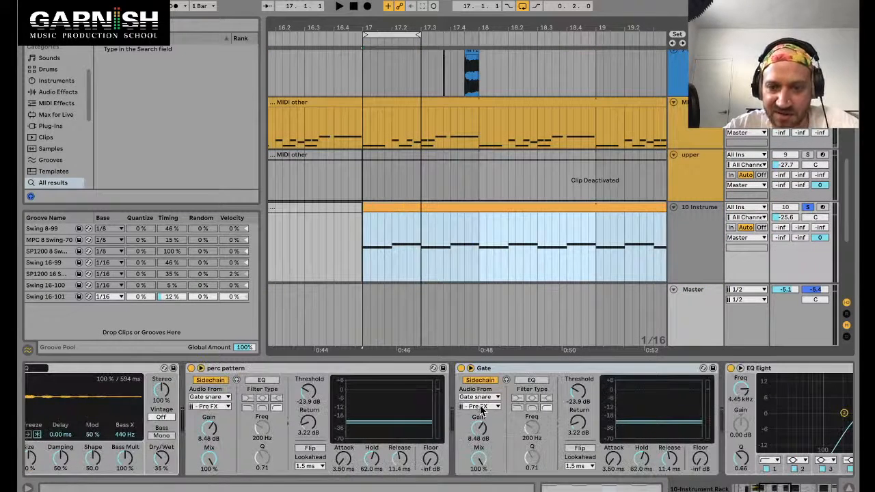
pyautogui.click(482, 407)
pyautogui.click(483, 406)
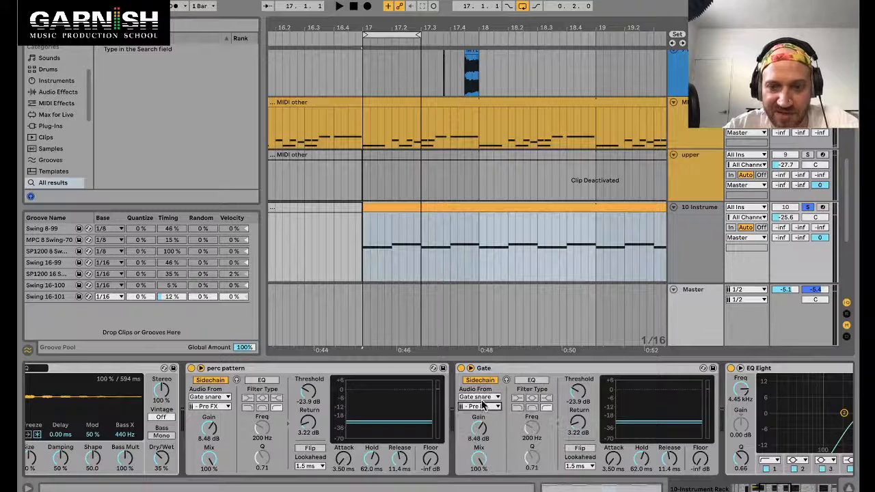
pyautogui.click(484, 407)
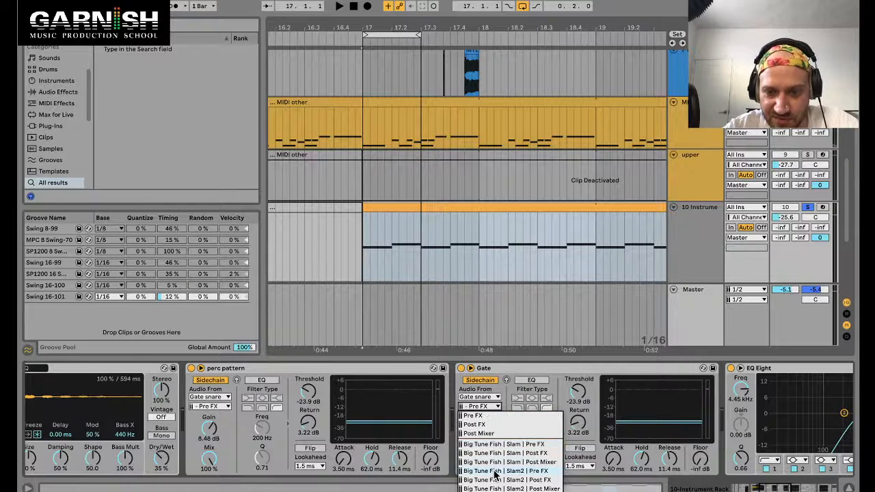
pyautogui.click(370, 255)
pyautogui.click(398, 208)
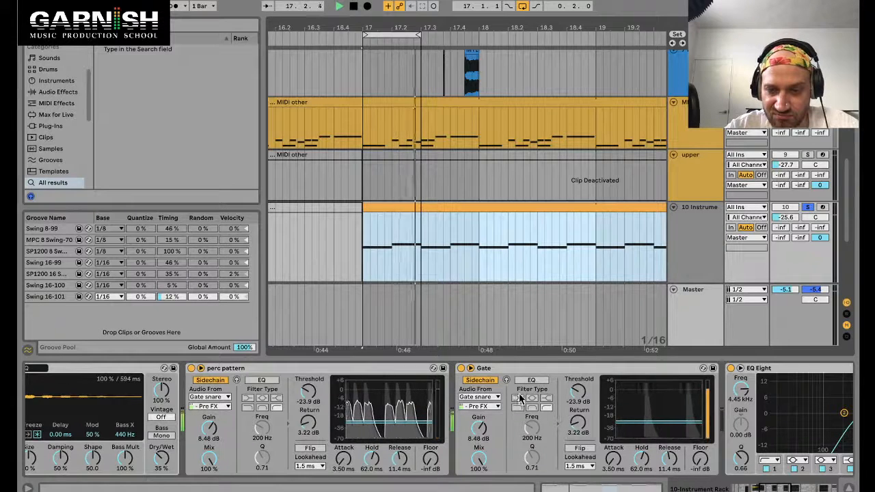
# Step: Enable Flip on the second Gate and deactivate the perc pattern Gate
pyautogui.click(573, 449)
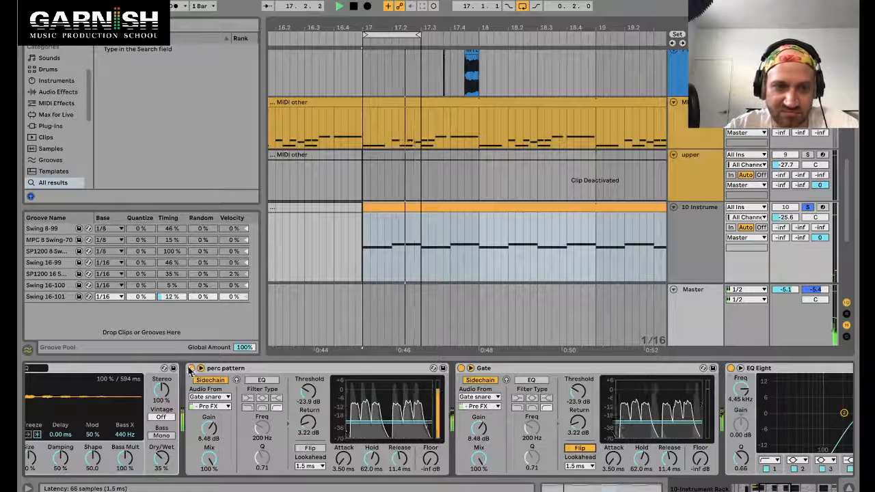
pyautogui.click(192, 368)
pyautogui.click(581, 416)
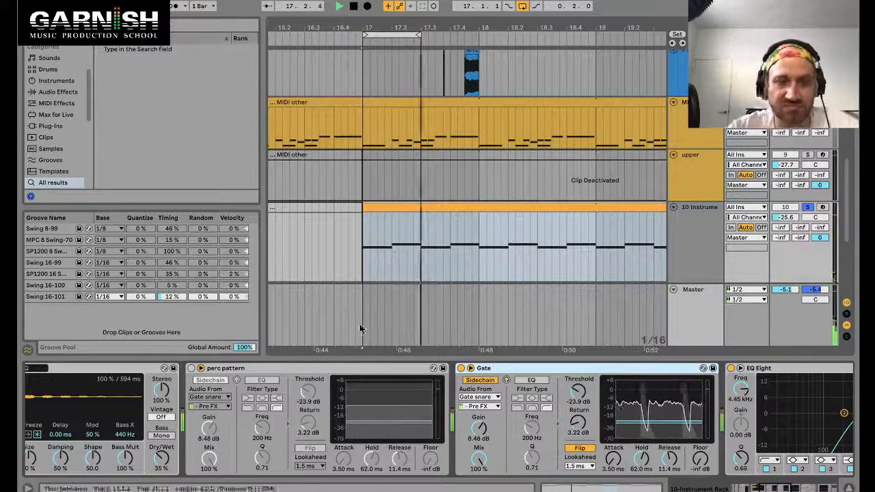
# Step: Solo the Drums track alongside the instrument track
pyautogui.scroll(8, 769, 130)
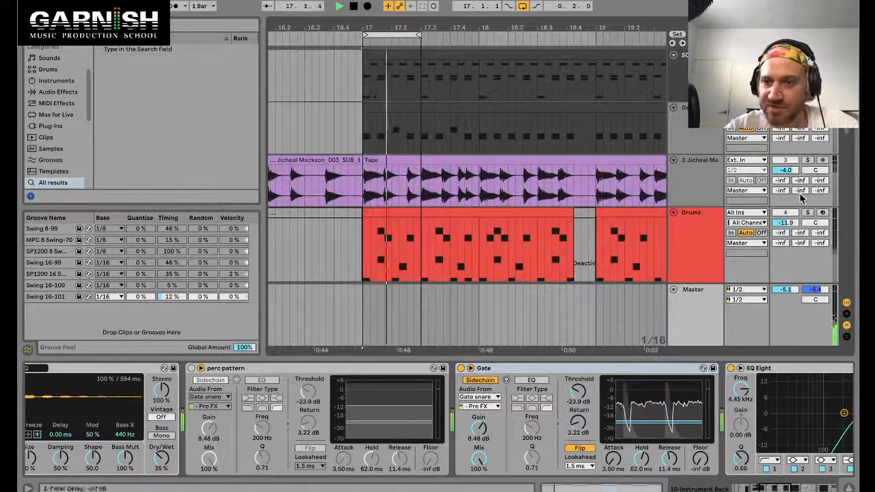
pyautogui.click(809, 217)
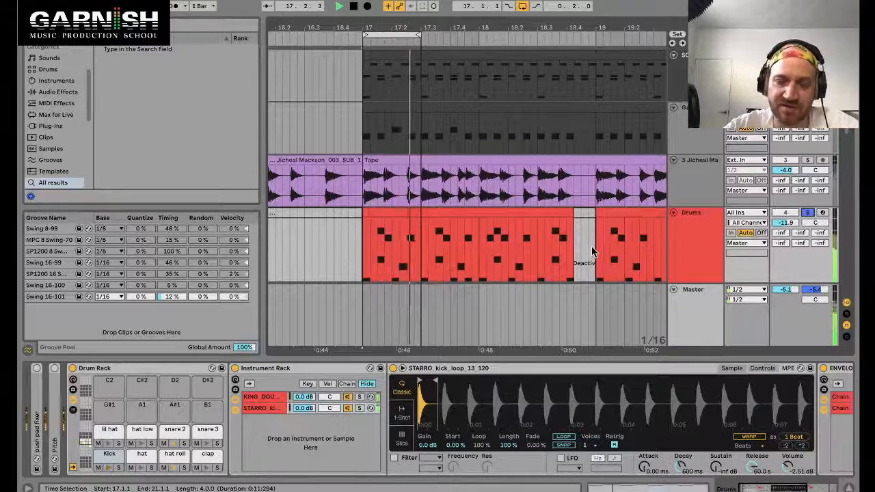
# Step: Set the loop brace to one bar, from bar 17 to bar 18, over the instrument clip
pyautogui.scroll(-8, 592, 247)
pyautogui.scroll(-3, 473, 287)
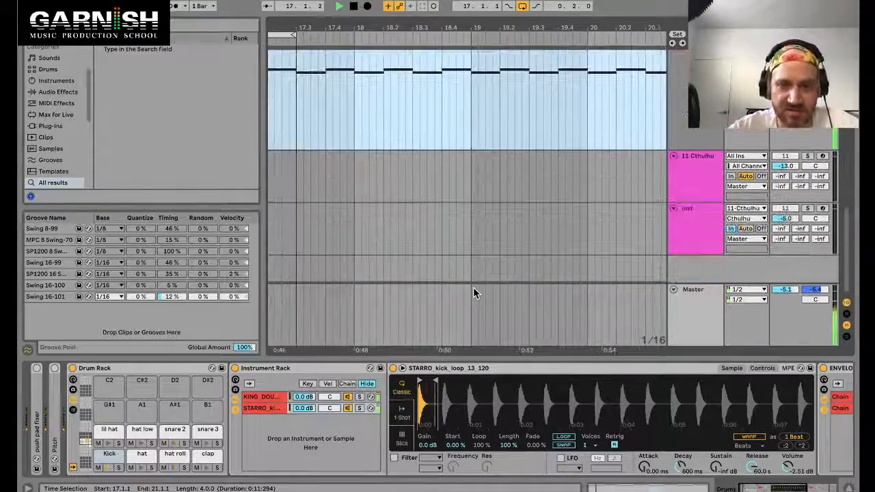
pyautogui.hscroll(-5, 474, 287)
pyautogui.scroll(8, 473, 288)
pyautogui.scroll(-6, 473, 287)
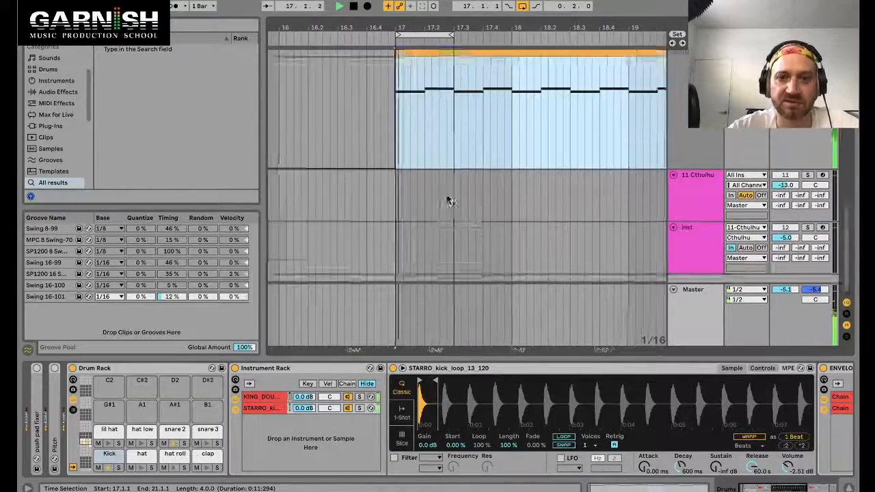
pyautogui.scroll(6, 446, 197)
pyautogui.scroll(-6, 445, 197)
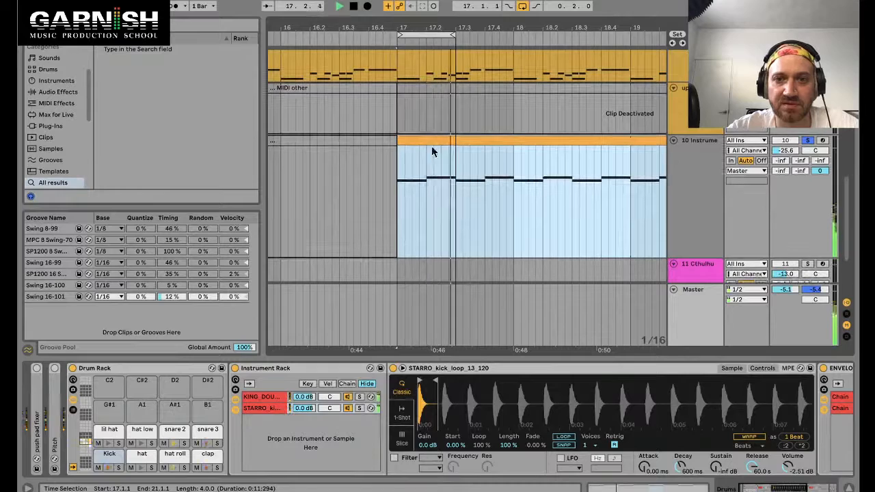
pyautogui.click(429, 142)
pyautogui.moveTo(451, 34); pyautogui.dragTo(513, 34)
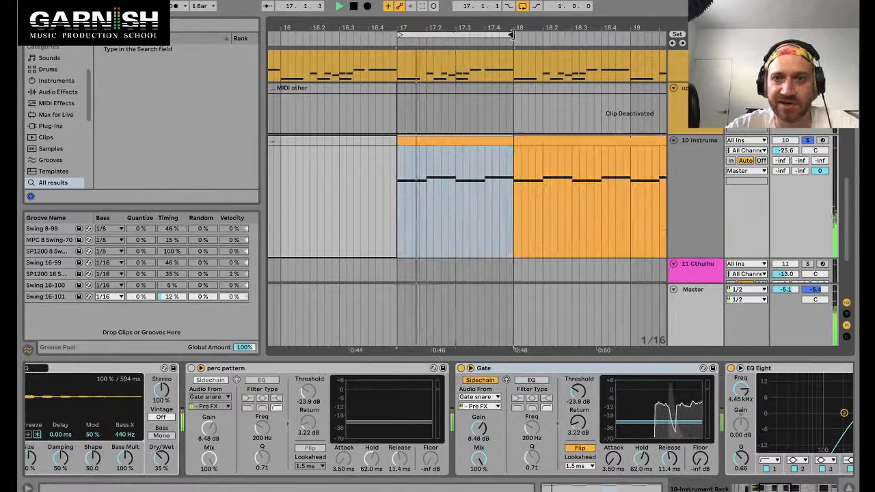
pyautogui.click(463, 139)
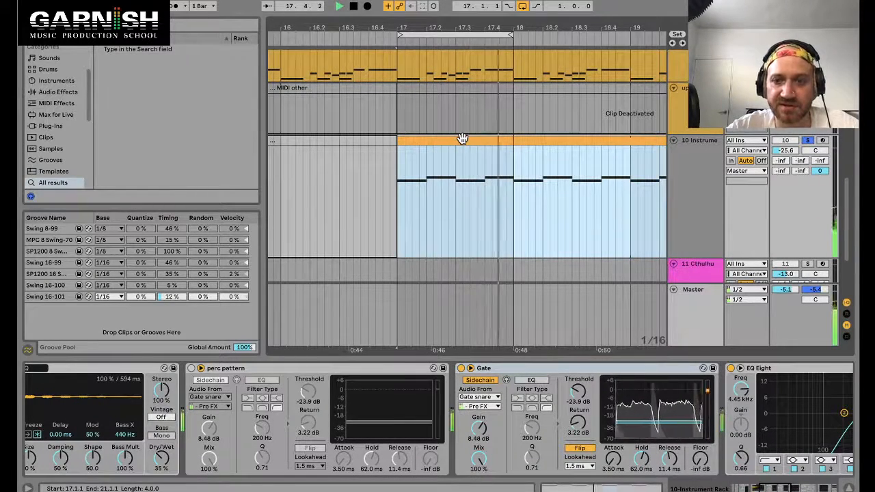
# Step: Move the two Slam2 notes in the Slam clip to the end of the clip, starting at beat 4.3
pyautogui.scroll(8, 479, 130)
pyautogui.scroll(5, 487, 124)
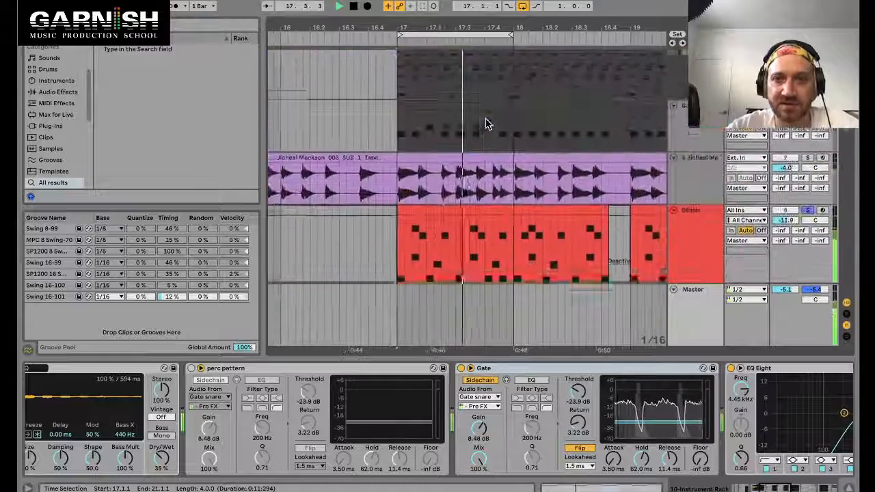
pyautogui.doubleClick(489, 112)
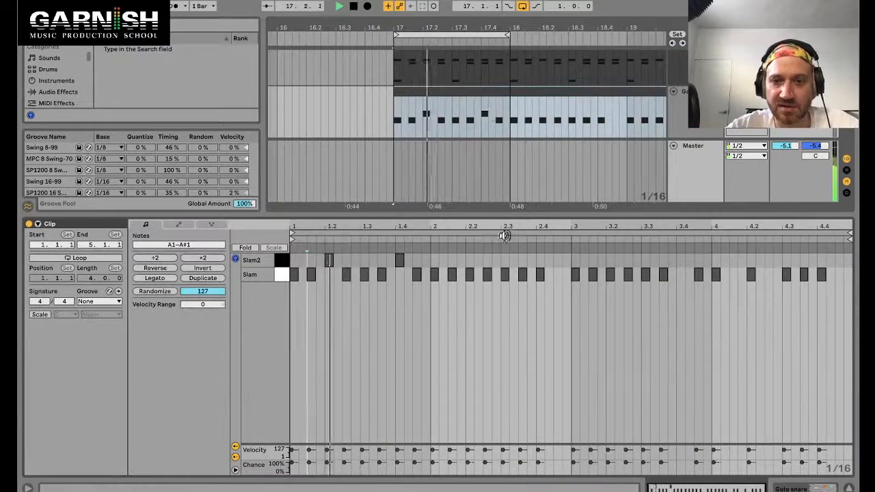
pyautogui.moveTo(430, 256); pyautogui.dragTo(328, 260)
pyautogui.click(328, 260)
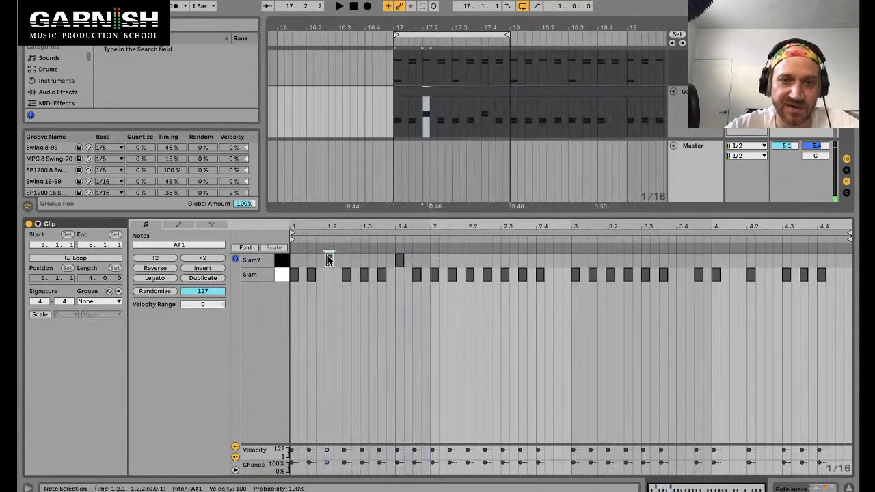
pyautogui.keyDown('shift'); pyautogui.click(401, 261); pyautogui.keyUp('shift')
pyautogui.hotkey('ctrl', 'd')
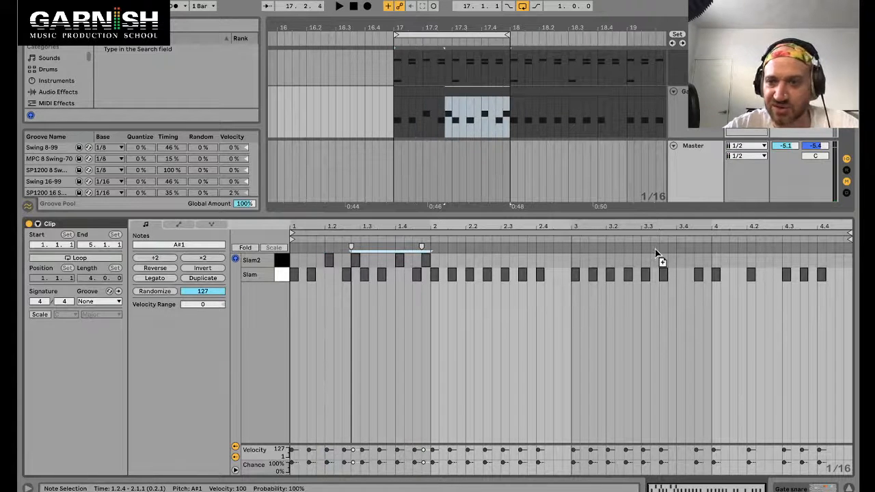
pyautogui.hotkey('ctrl', 'z')
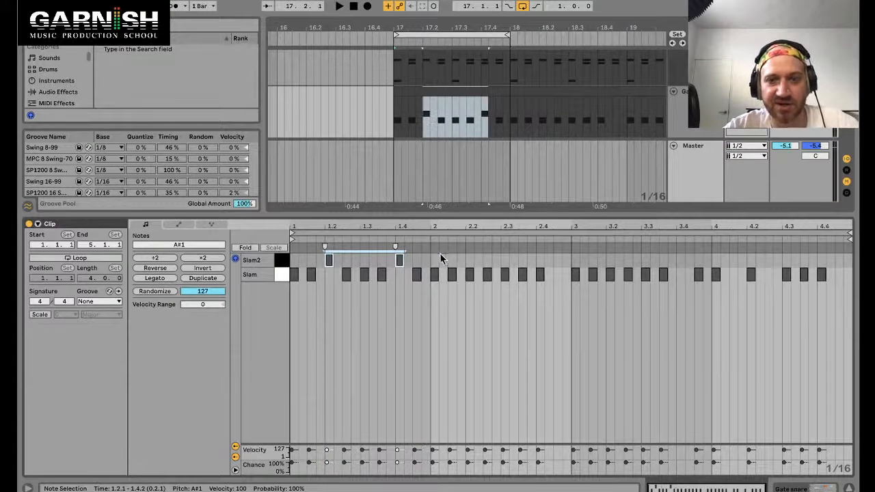
pyautogui.press('Delete')
pyautogui.click(713, 260)
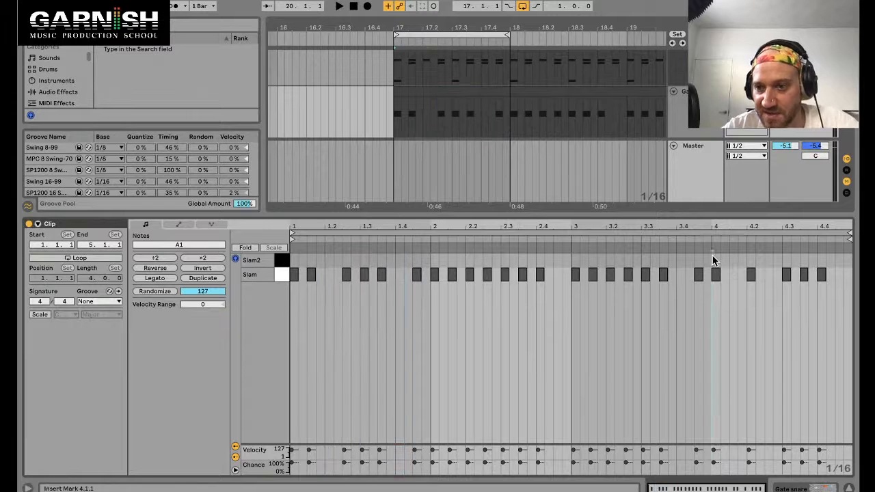
pyautogui.hotkey('ctrl', 'v')
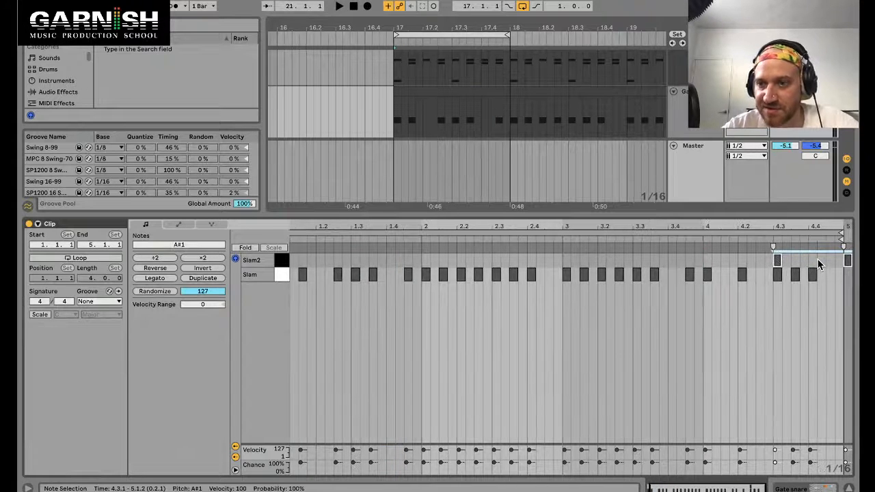
# Step: Draw a run of short sixteenth Slam2 notes from beat 4.3 to the end of the clip
pyautogui.scroll(4, 819, 258)
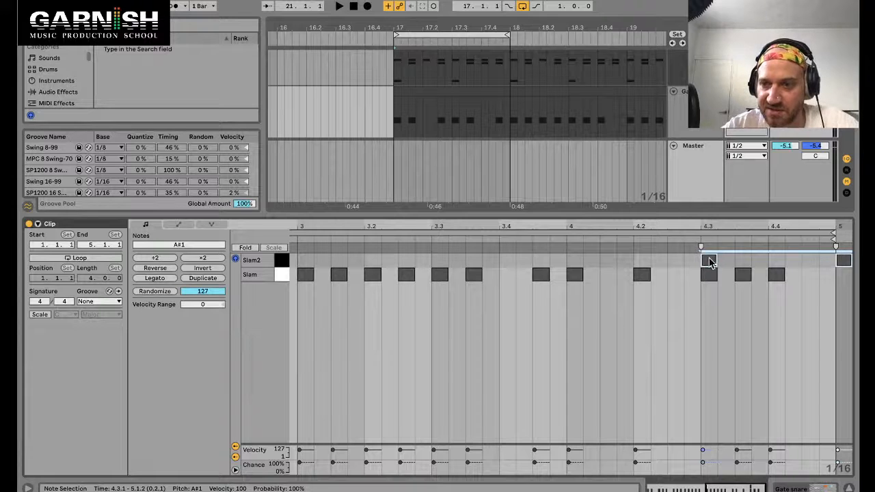
pyautogui.moveTo(714, 266); pyautogui.dragTo(775, 260)
pyautogui.moveTo(776, 260)
pyautogui.mouseDown()
pyautogui.moveTo(711, 265)
pyautogui.moveTo(781, 258)
pyautogui.mouseUp()
pyautogui.moveTo(679, 258); pyautogui.dragTo(853, 260)
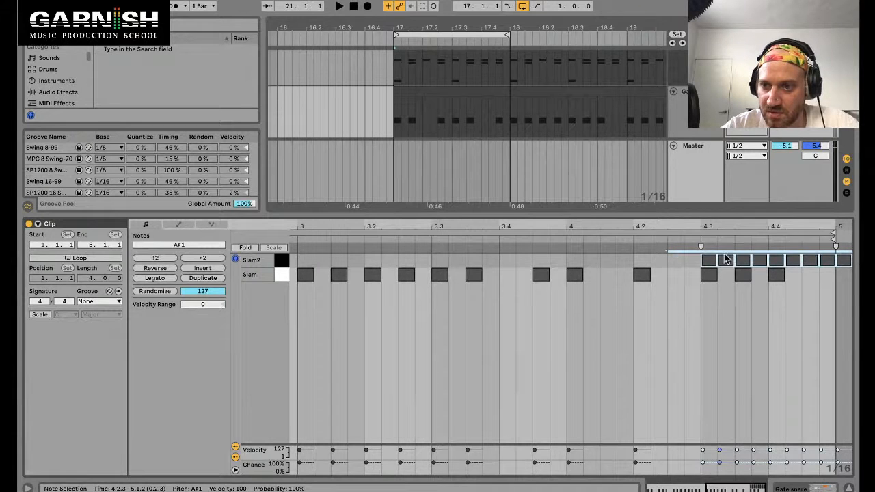
pyautogui.moveTo(717, 258); pyautogui.dragTo(705, 262)
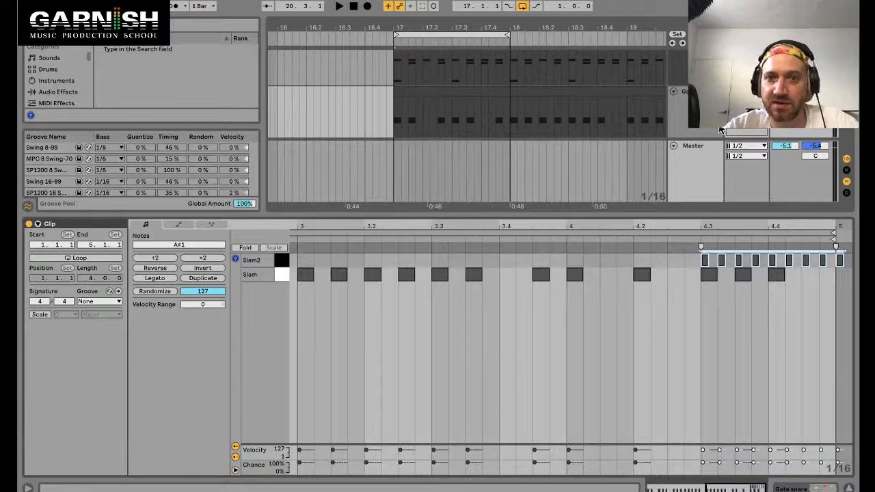
# Step: Loop the last two beats of bar 20 and play them back
pyautogui.press('super+alt+l')
pyautogui.hscroll(5, 585, 117)
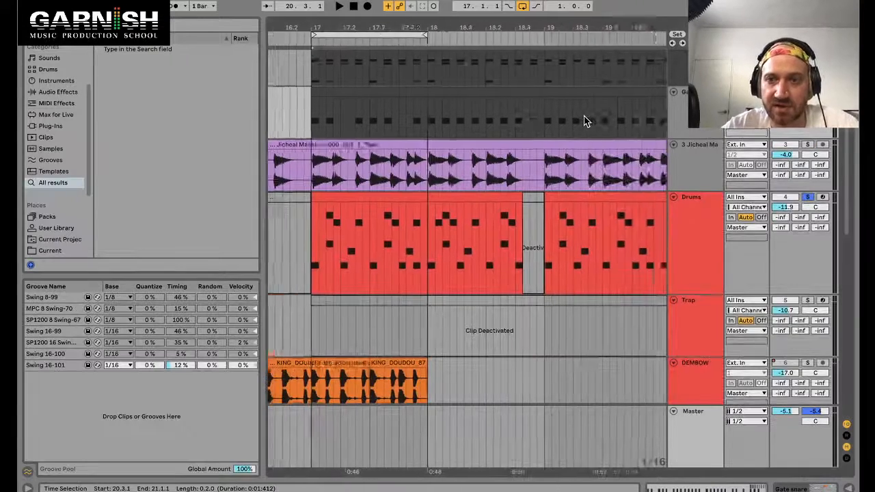
pyautogui.scroll(-3, 586, 116)
pyautogui.scroll(1, 589, 120)
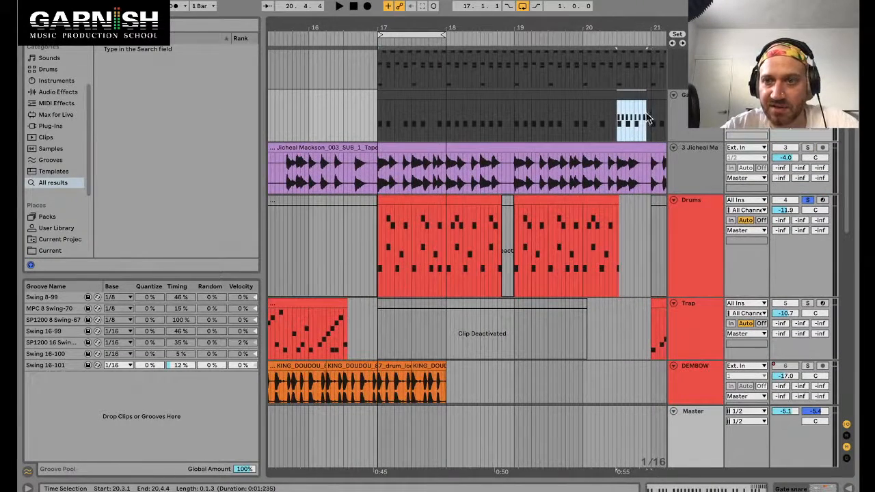
pyautogui.press('super+l')
pyautogui.press('space')
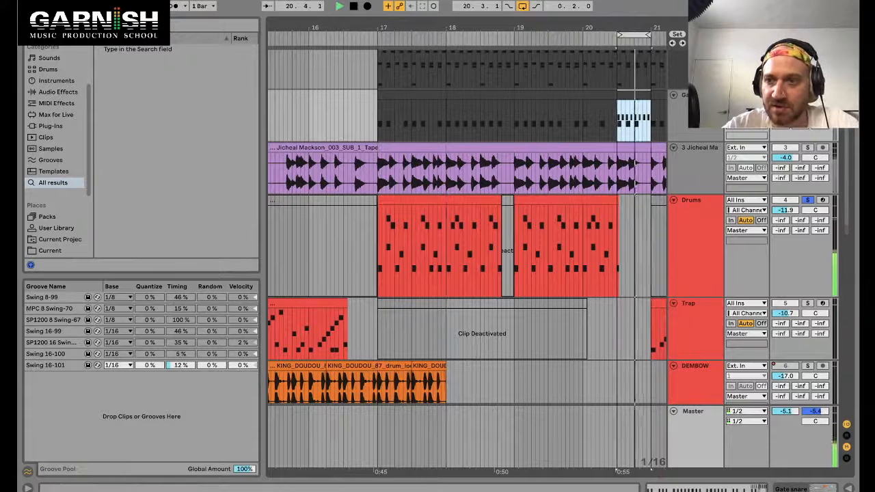
pyautogui.press('space')
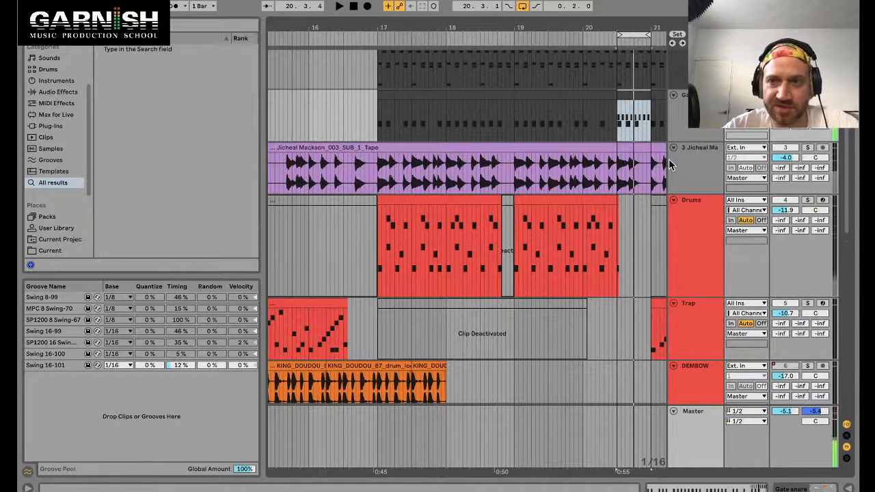
# Step: Show the Slam chain's sampler in the drum rack and play the loop
pyautogui.press('super+alt+l')
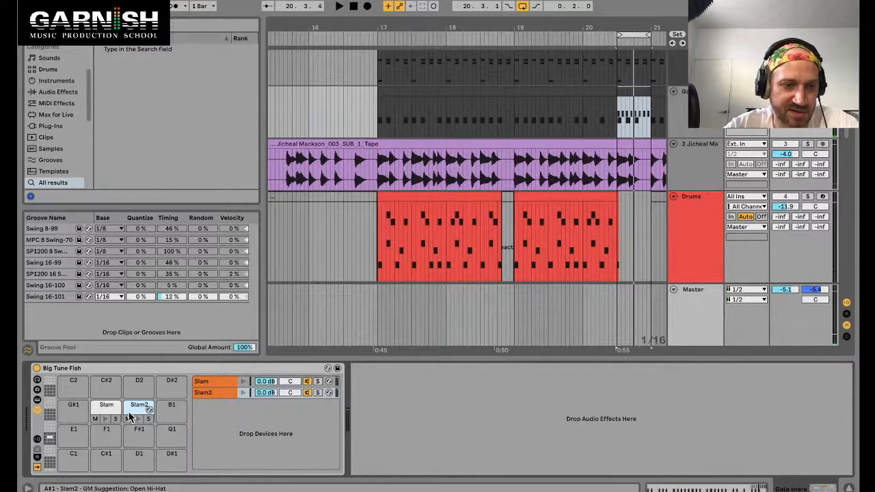
pyautogui.click(220, 383)
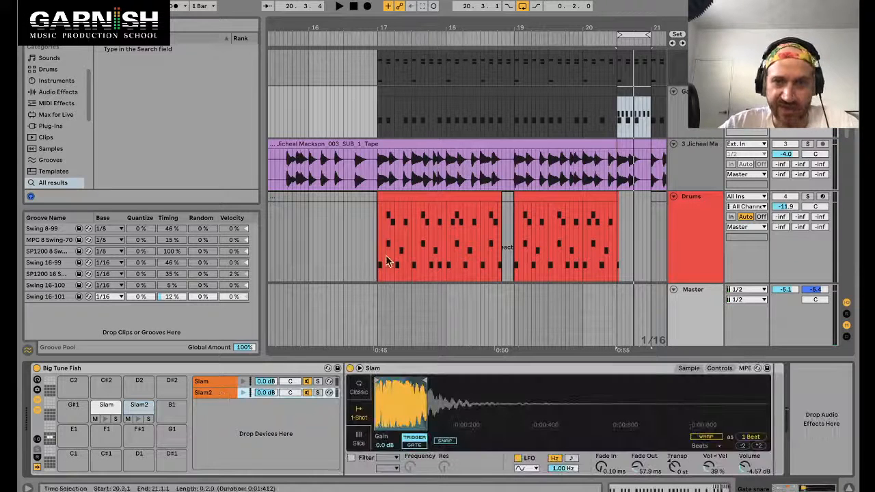
pyautogui.press('space')
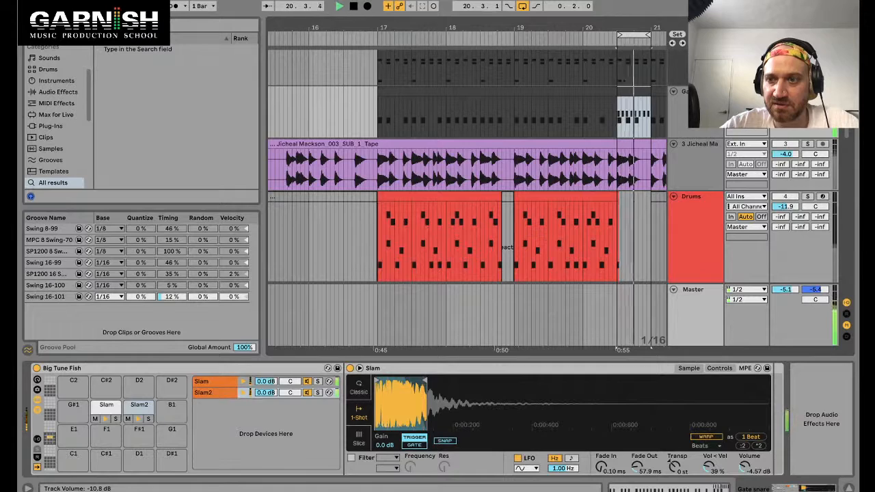
# Step: Select the instrument clip and deactivate the second Gate device
pyautogui.scroll(-10, 541, 182)
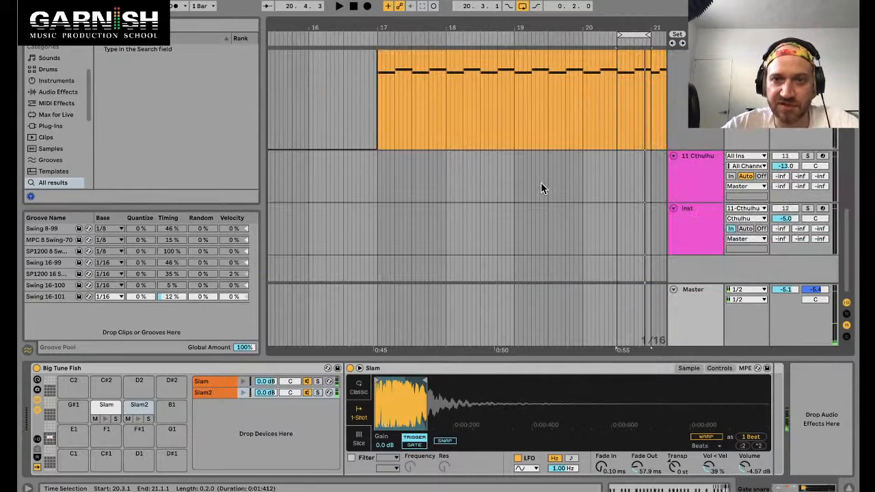
pyautogui.click(464, 117)
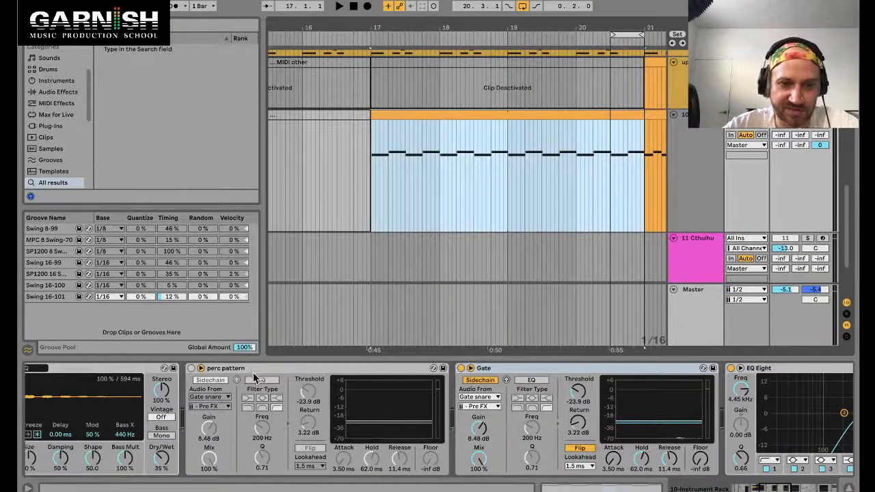
pyautogui.click(461, 369)
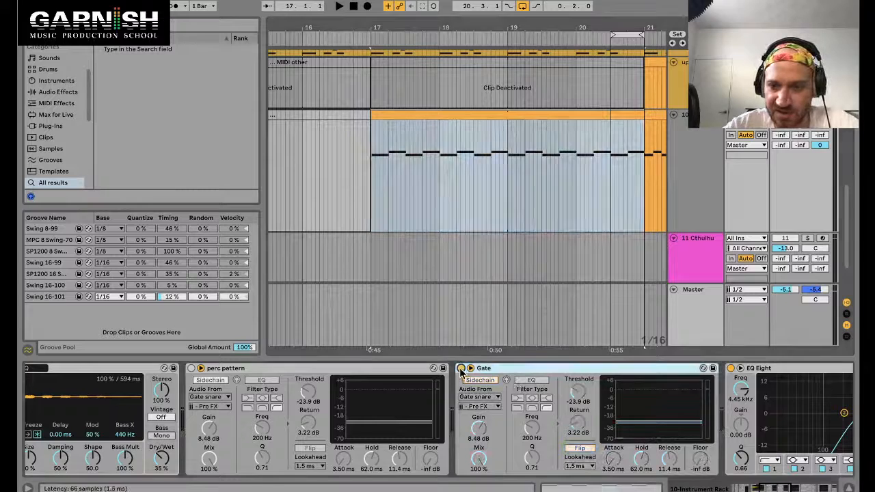
# Step: Select the Drums track and play the arrangement from the loop near bar 20
pyautogui.scroll(10, 507, 181)
pyautogui.click(698, 131)
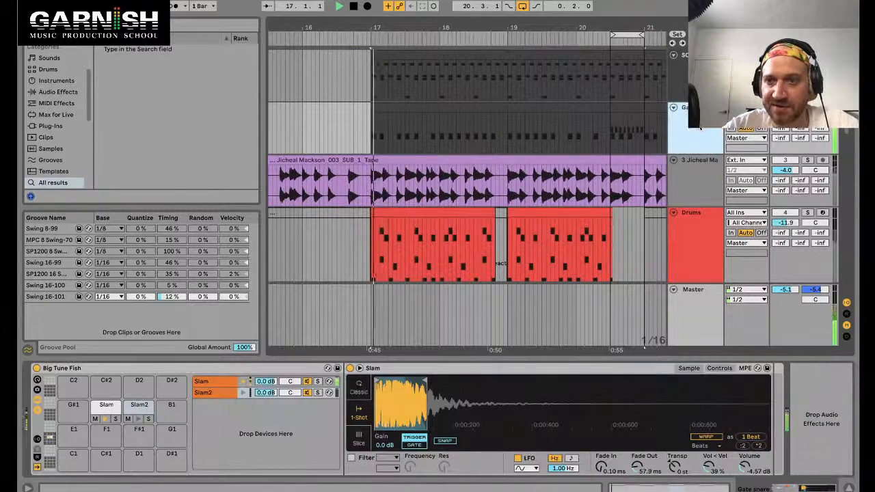
pyautogui.click(612, 141)
pyautogui.press('space')
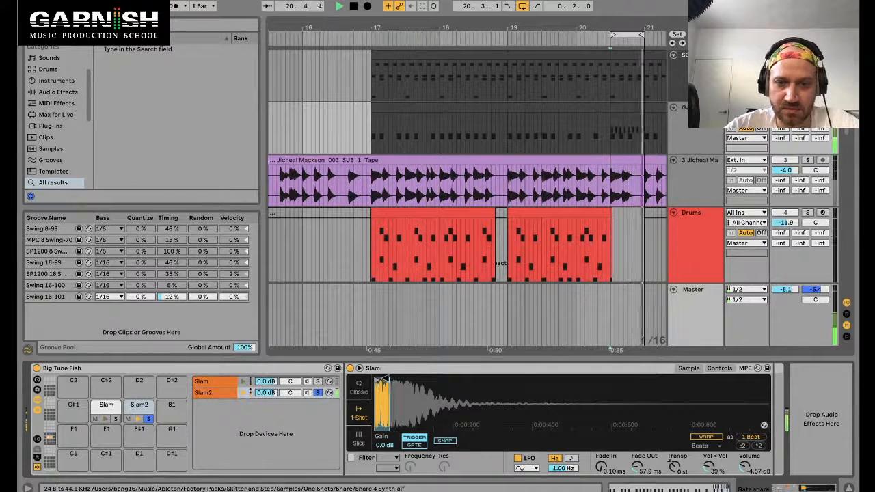
# Step: Open the percussion clip and duplicate the last beat's Slam2 notes a thirty-second later, auditioning the result
pyautogui.doubleClick(637, 106)
pyautogui.press('space')
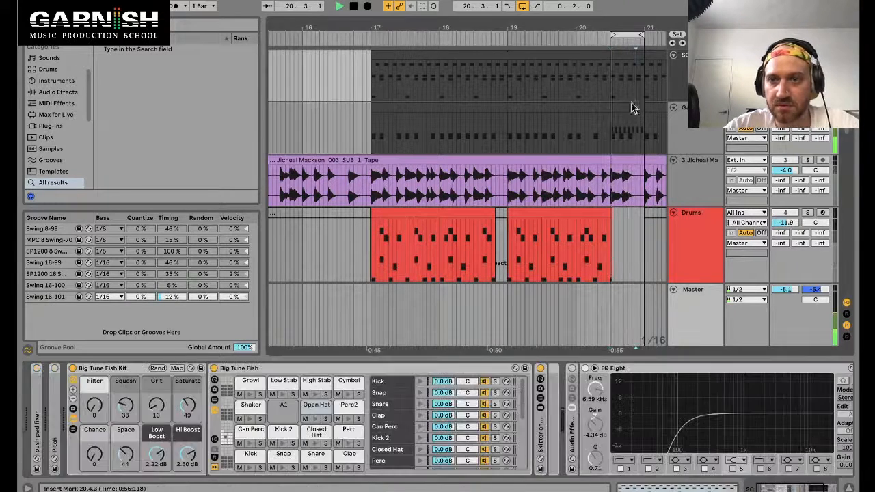
pyautogui.scroll(10, 830, 304)
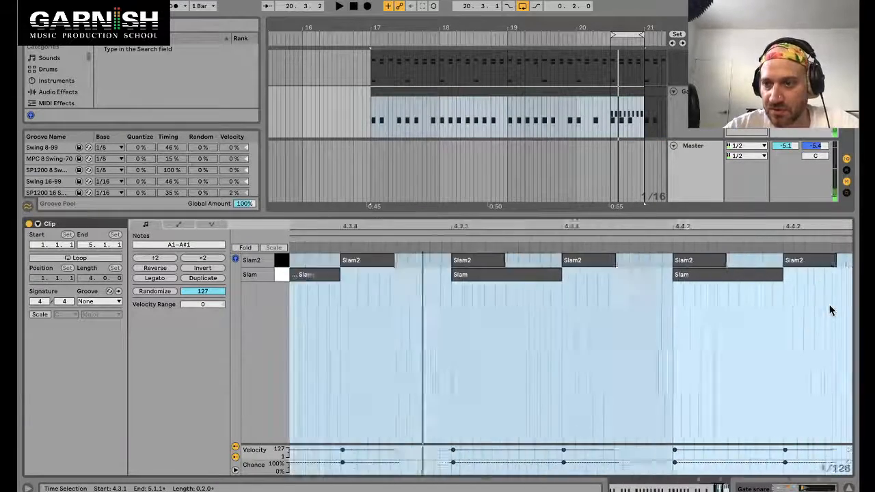
pyautogui.scroll(-6, 829, 305)
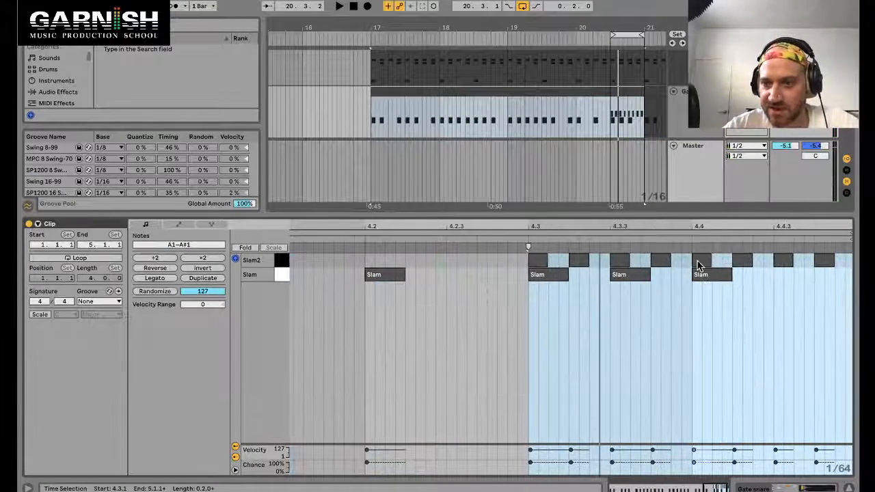
pyautogui.moveTo(683, 259); pyautogui.dragTo(767, 260)
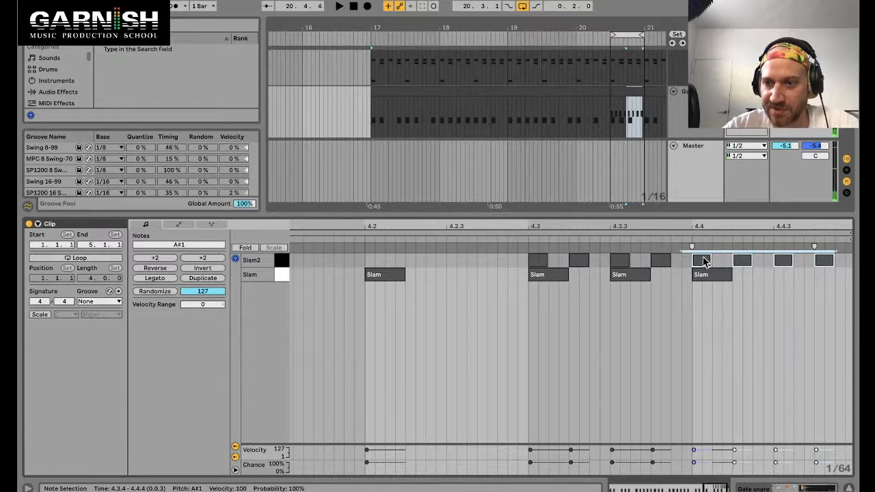
pyautogui.moveTo(704, 260); pyautogui.dragTo(723, 262)
pyautogui.click(641, 152)
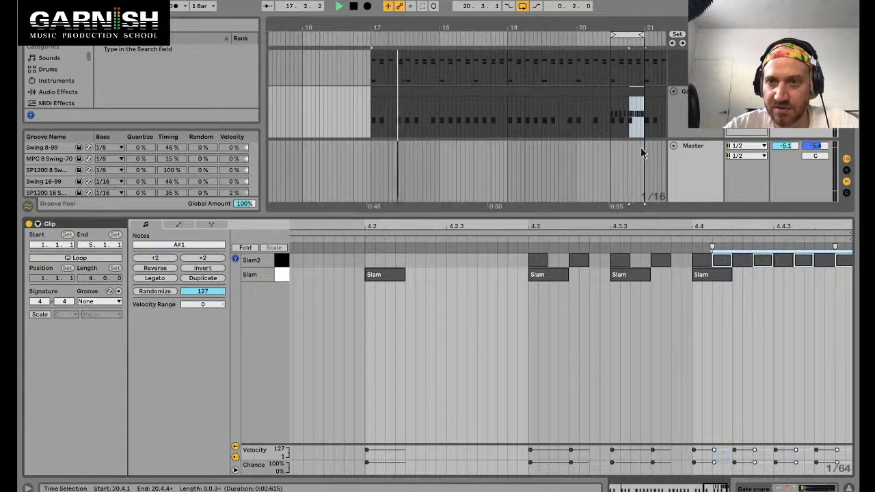
pyautogui.click(612, 134)
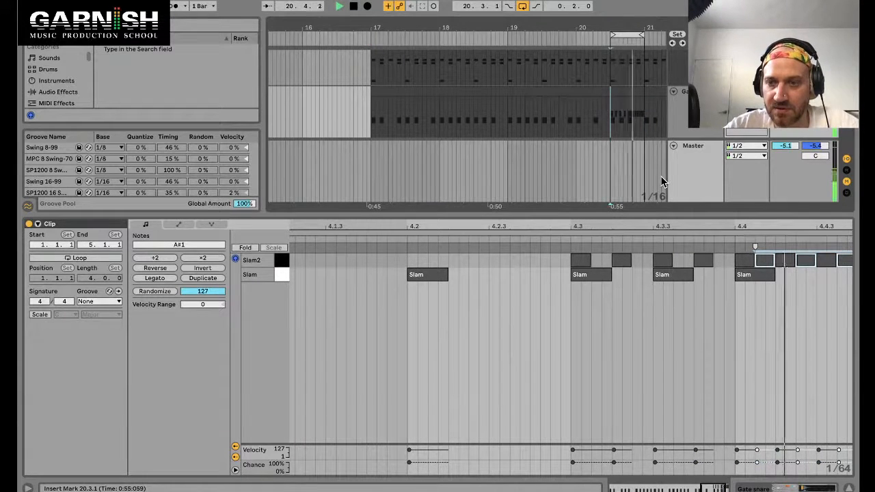
pyautogui.hotkey('shift', 'Tab')
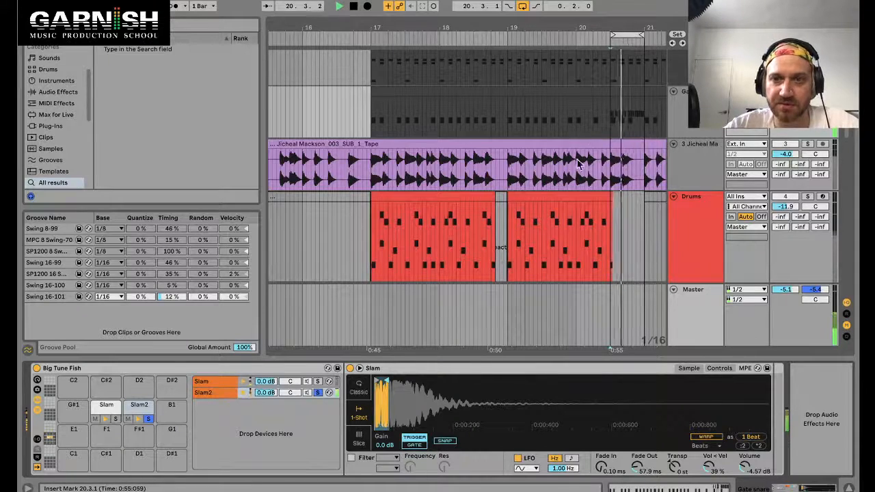
# Step: Inspect the Gate devices on the MEL and 10 Instrument tracks
pyautogui.scroll(-6, 707, 192)
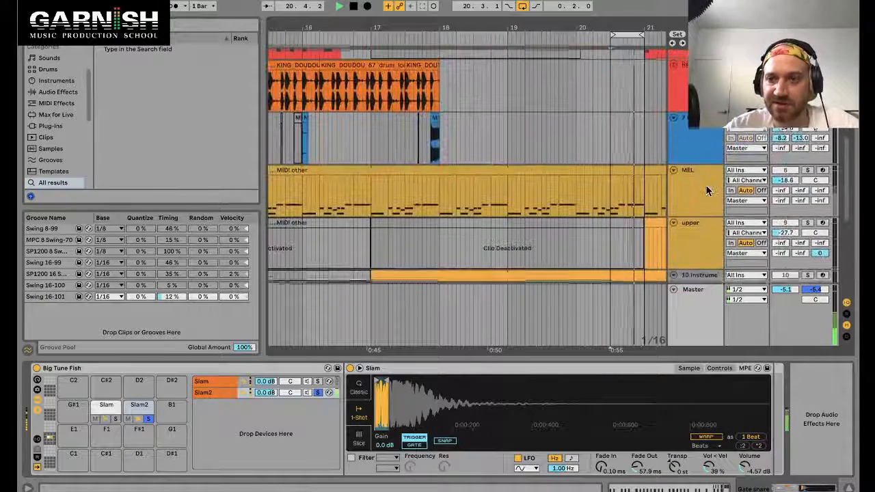
pyautogui.click(697, 179)
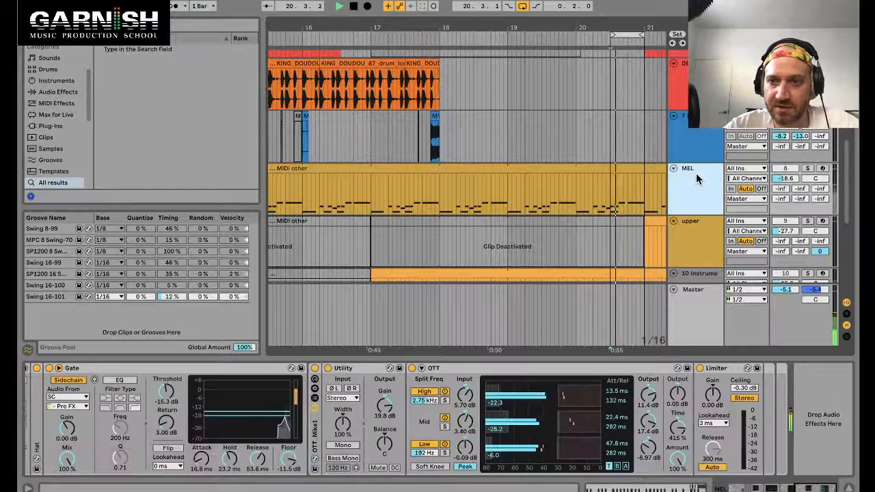
pyautogui.scroll(-2, 652, 265)
pyautogui.click(705, 217)
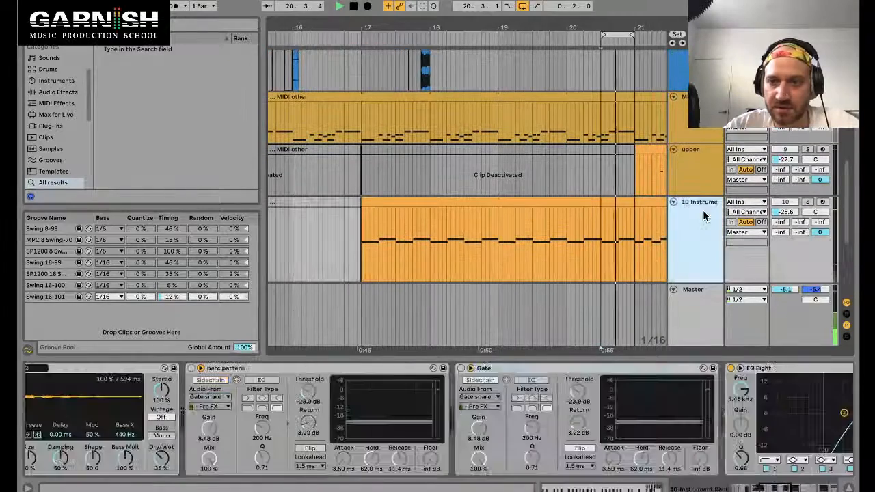
# Step: Open the percussion clip's drum rack Slam sampler and raise its volume to -1.14 dB
pyautogui.scroll(5, 641, 115)
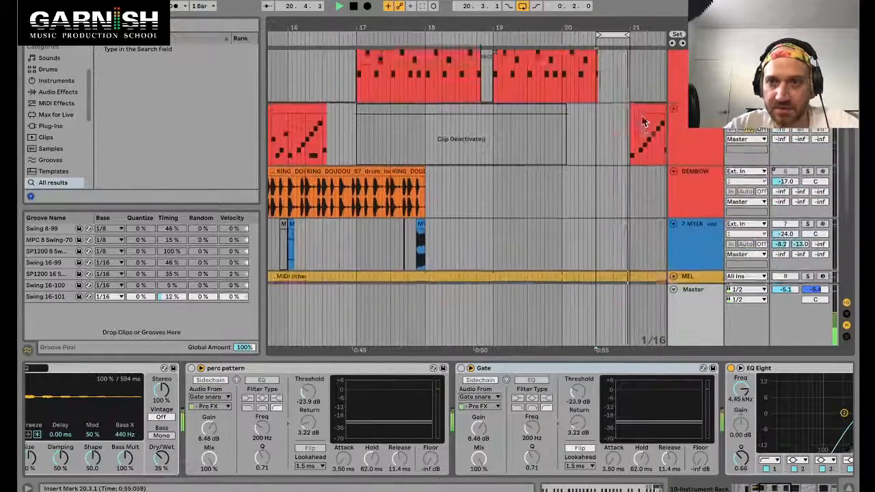
pyautogui.scroll(5, 641, 121)
pyautogui.click(605, 121)
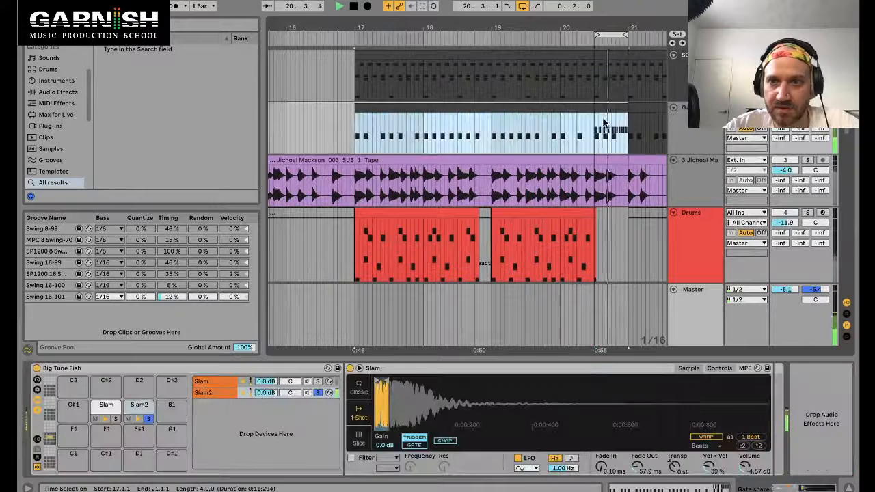
pyautogui.doubleClick(602, 113)
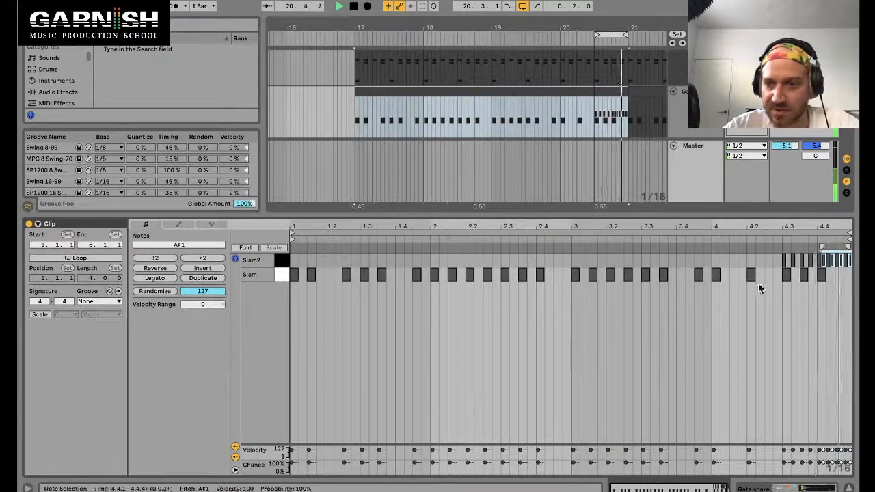
pyautogui.click(778, 271)
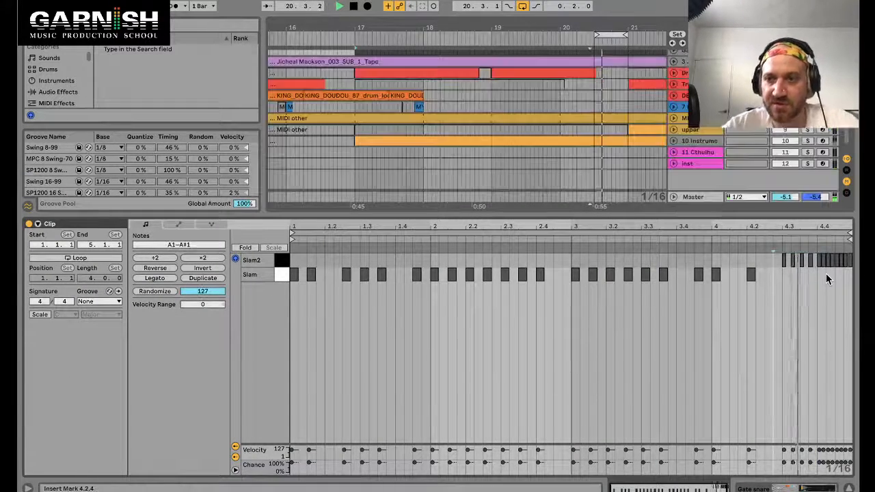
pyautogui.hotkey('shift', 'Tab')
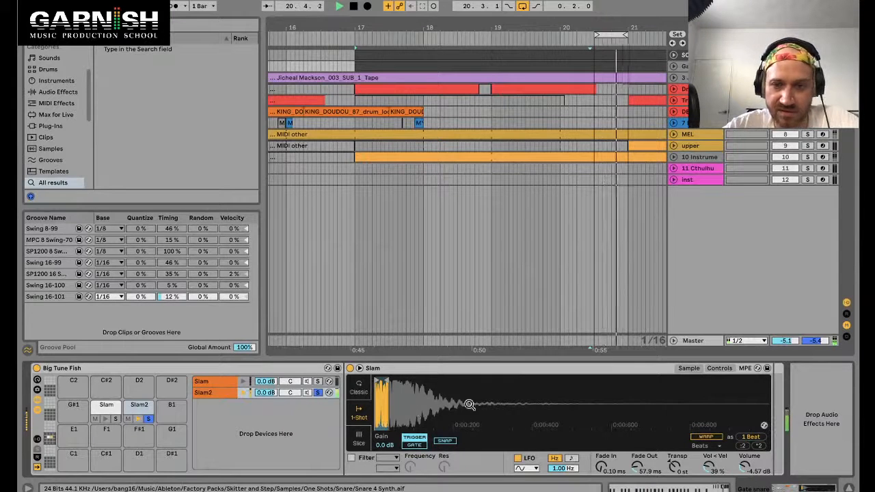
pyautogui.moveTo(743, 472); pyautogui.dragTo(743, 468)
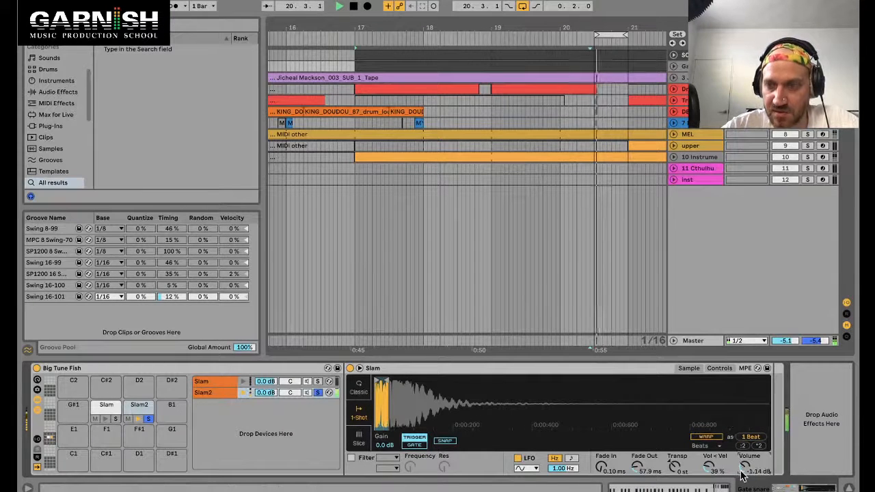
# Step: Select the 10 Instrument track, reactivate its second Gate, and set threshold to -6.19 dB and gain to 14.4 dB
pyautogui.click(697, 146)
pyautogui.click(698, 134)
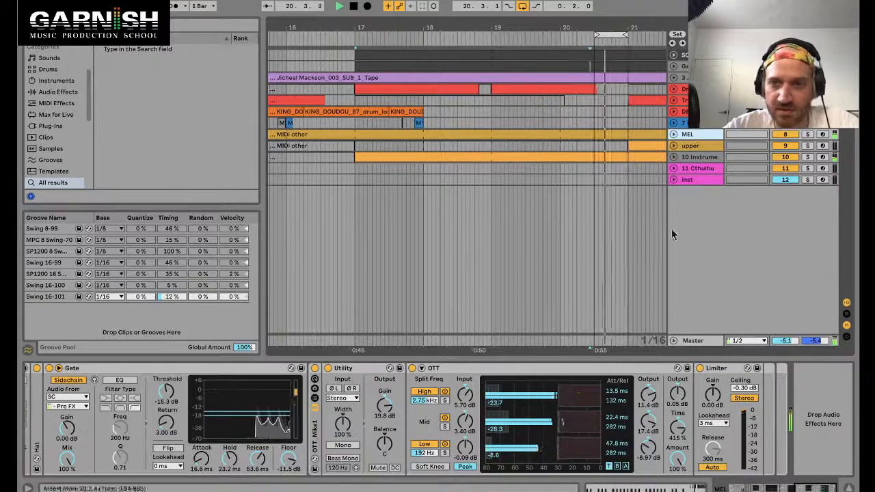
pyautogui.click(712, 157)
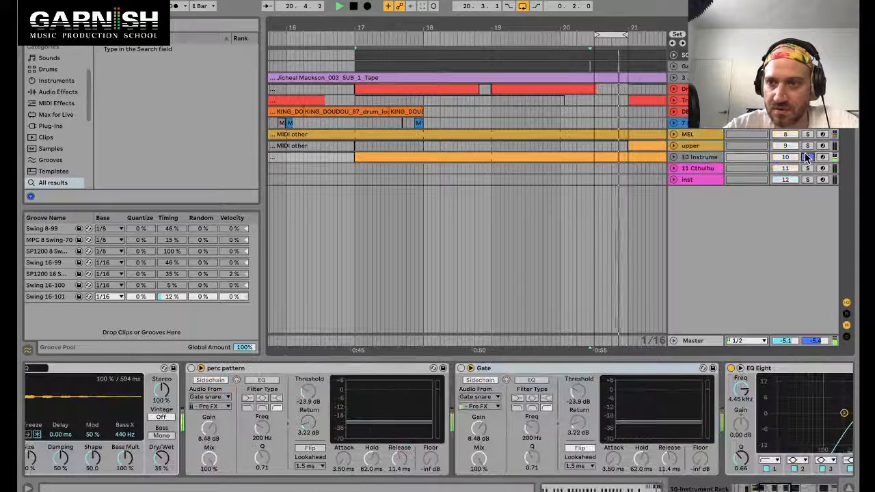
pyautogui.click(462, 370)
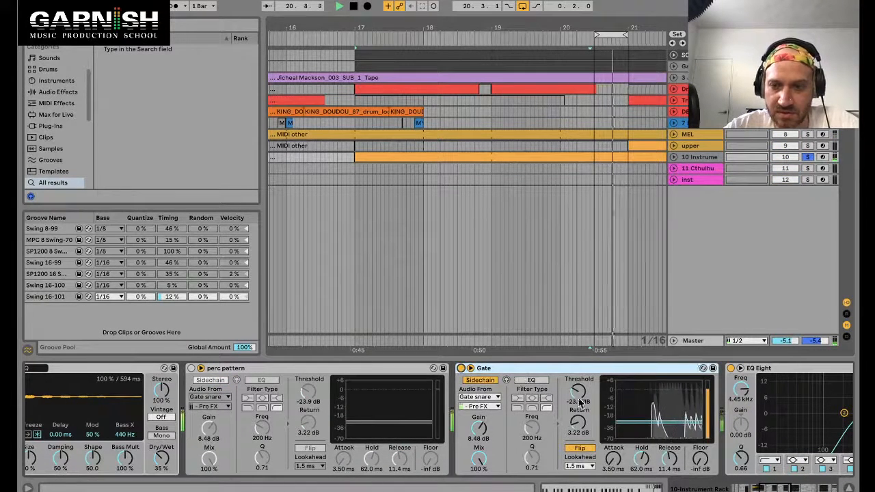
pyautogui.moveTo(580, 403); pyautogui.dragTo(579, 393)
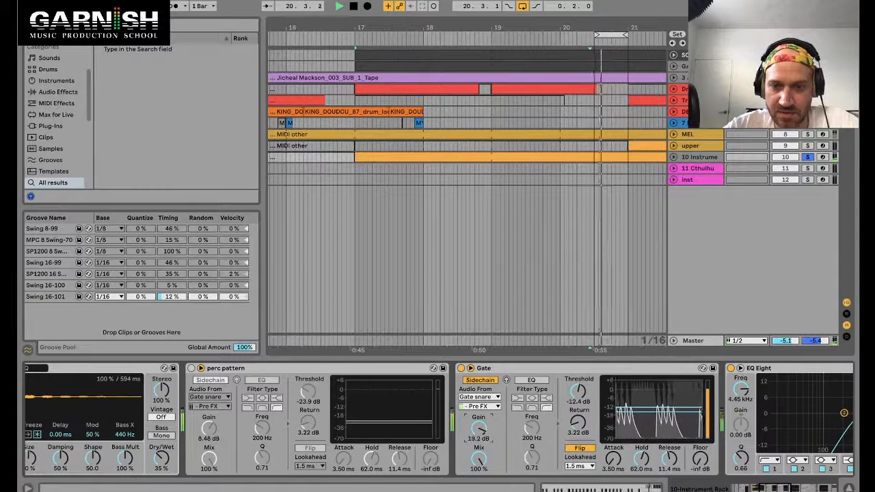
pyautogui.moveTo(479, 429); pyautogui.dragTo(479, 436)
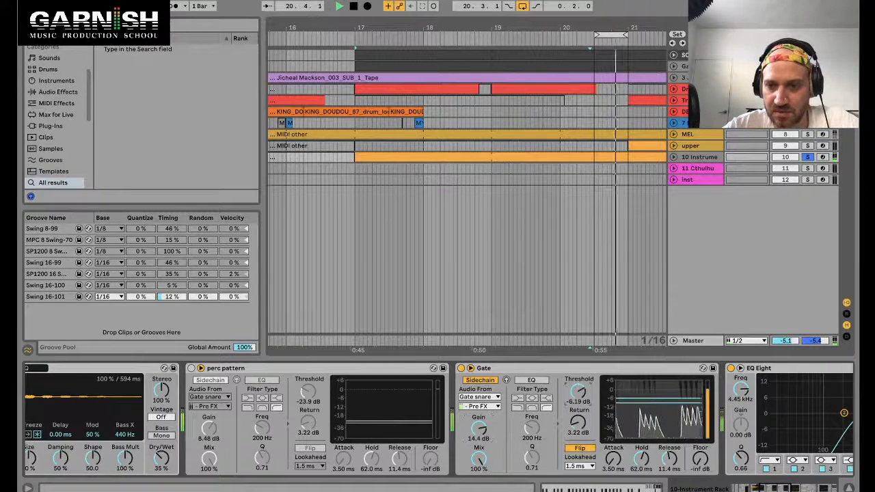
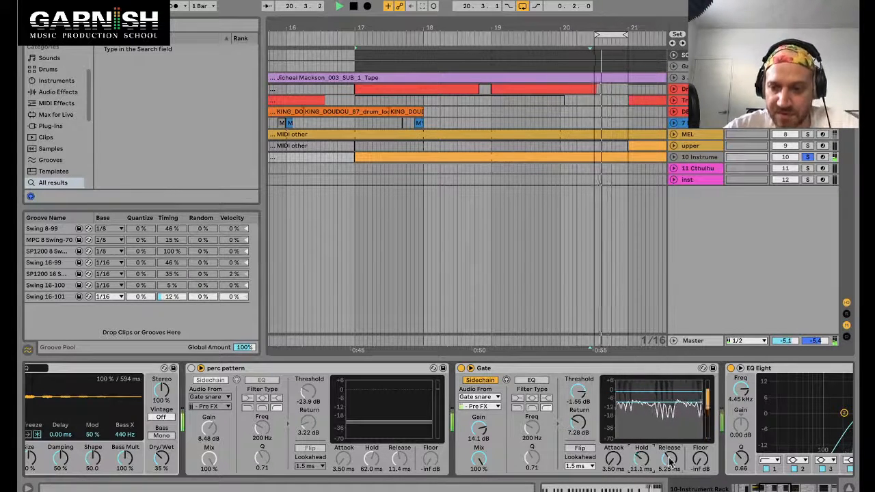
# Step: Switch the perc pattern Gate on the 10 Instrument track back on, auditioning it on and off
pyautogui.click(192, 369)
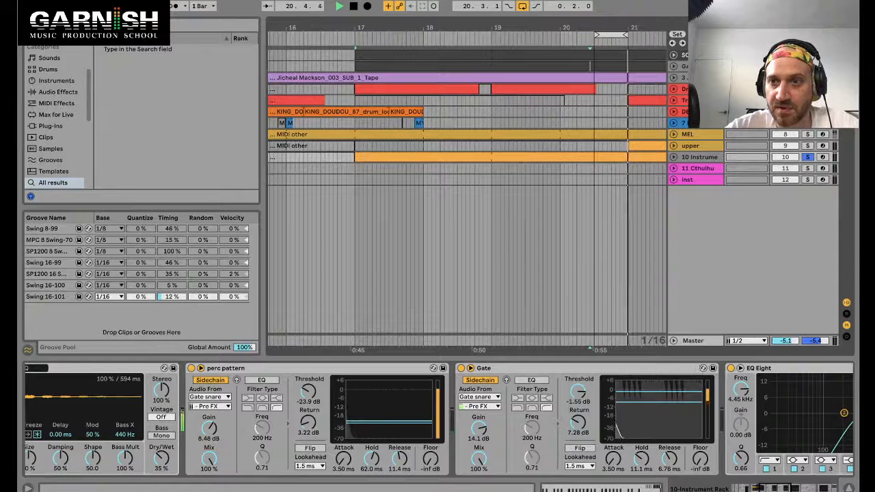
pyautogui.click(685, 66)
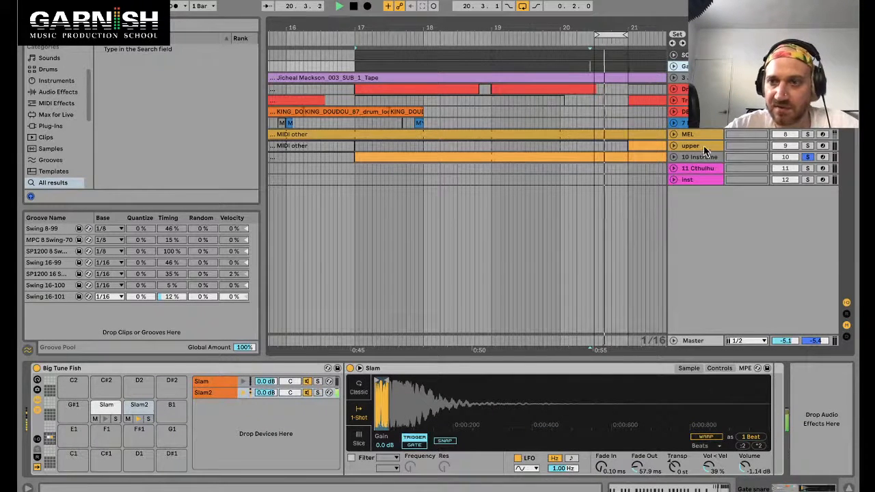
pyautogui.click(682, 147)
pyautogui.click(674, 157)
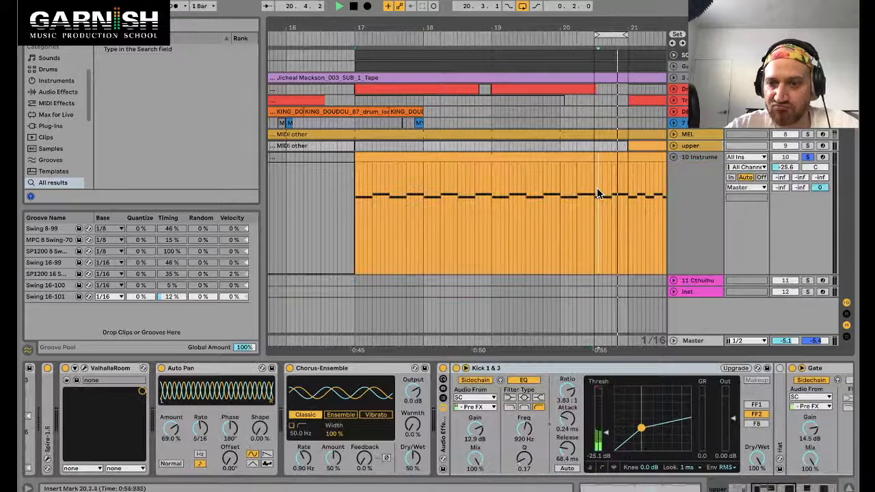
pyautogui.click(716, 166)
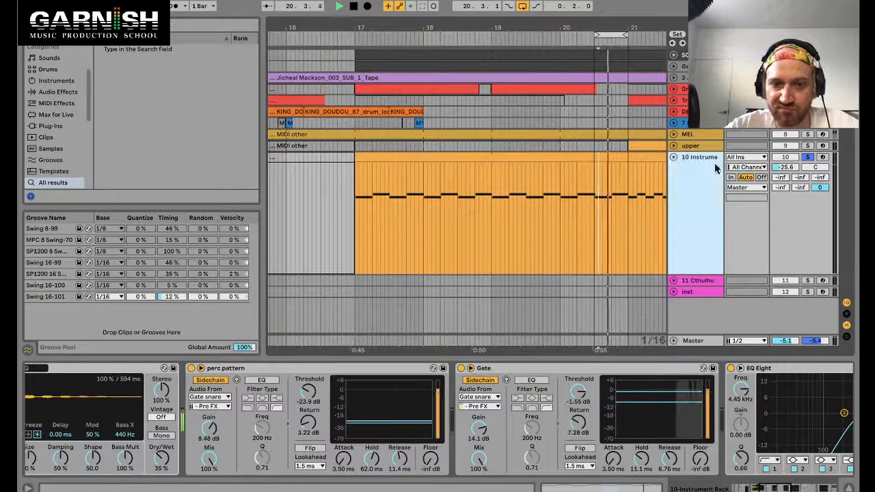
pyautogui.click(192, 369)
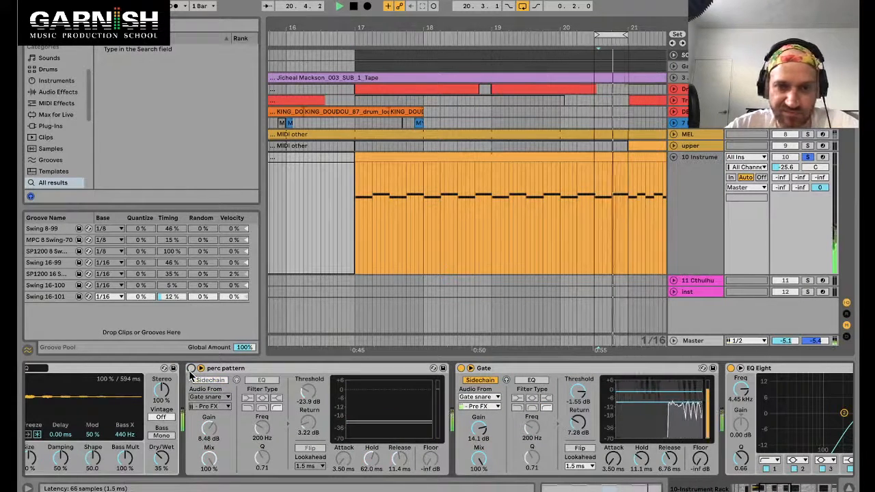
pyautogui.click(192, 368)
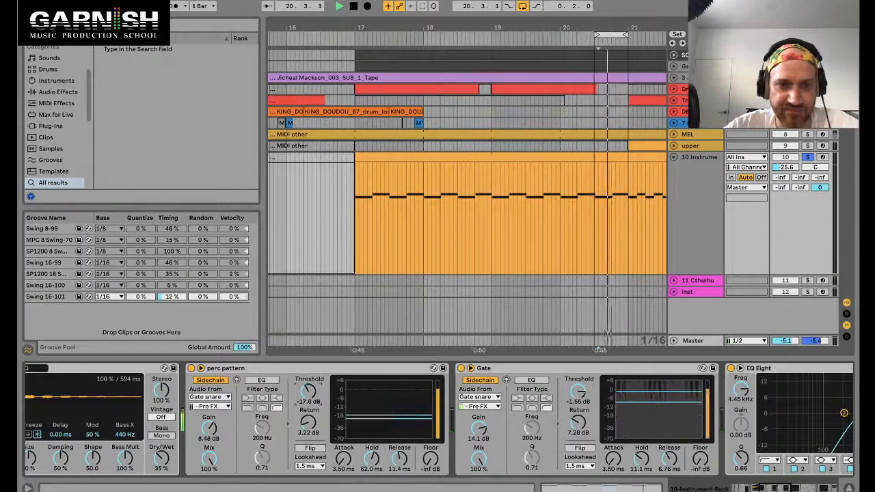
# Step: Open the perc pattern Gate's sidechain tap options and close them without choosing
pyautogui.click(209, 407)
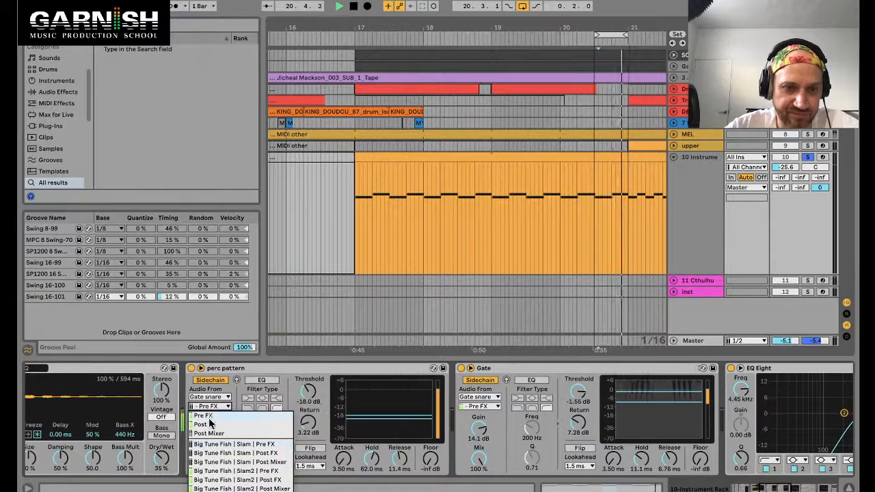
pyautogui.click(457, 147)
pyautogui.hscroll(1, 476, 130)
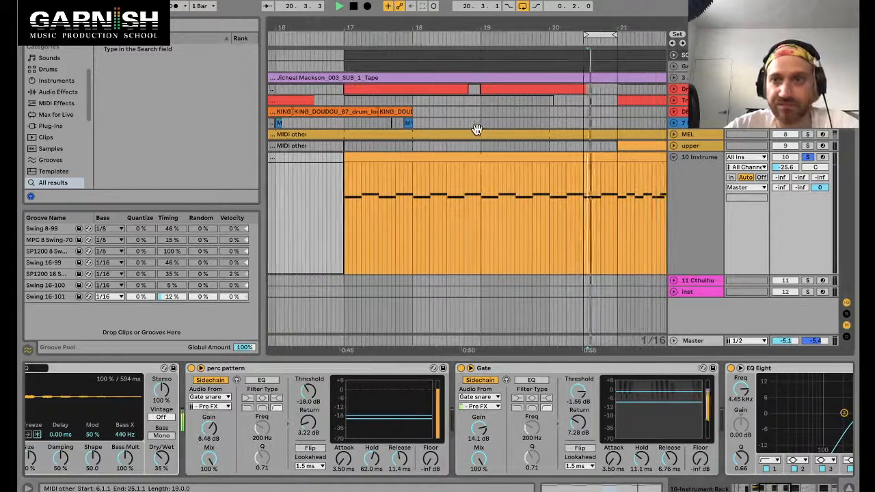
# Step: Open the percussion clip and extend the loop brace to span bars 19 to 21
pyautogui.click(600, 67)
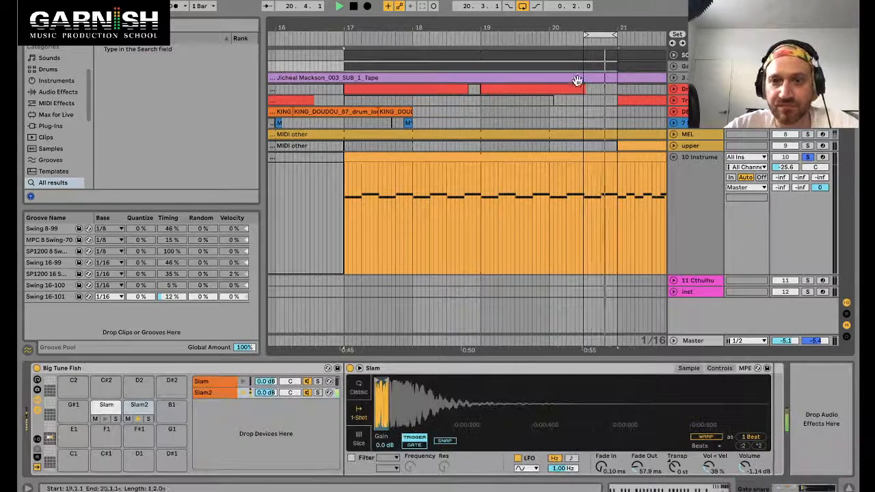
pyautogui.doubleClick(596, 65)
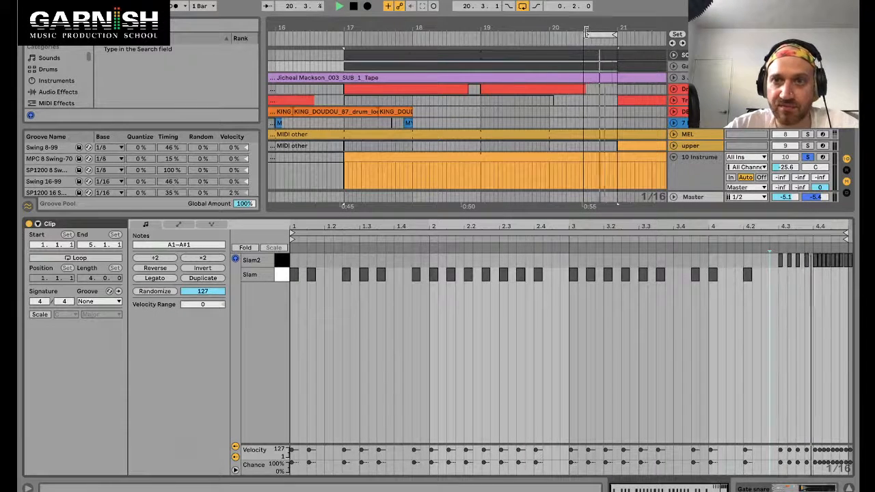
pyautogui.moveTo(585, 35); pyautogui.dragTo(484, 35)
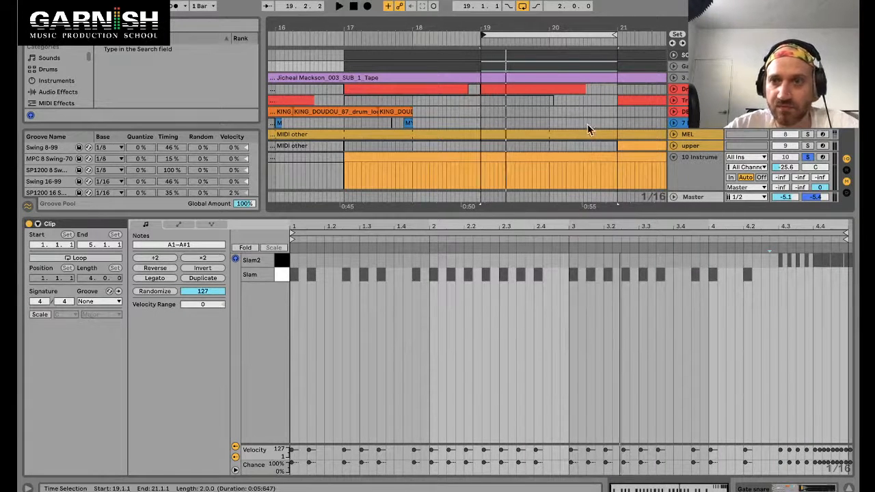
# Step: Select the 10 Instrument track and toggle its second Gate off and on to compare
pyautogui.click(704, 159)
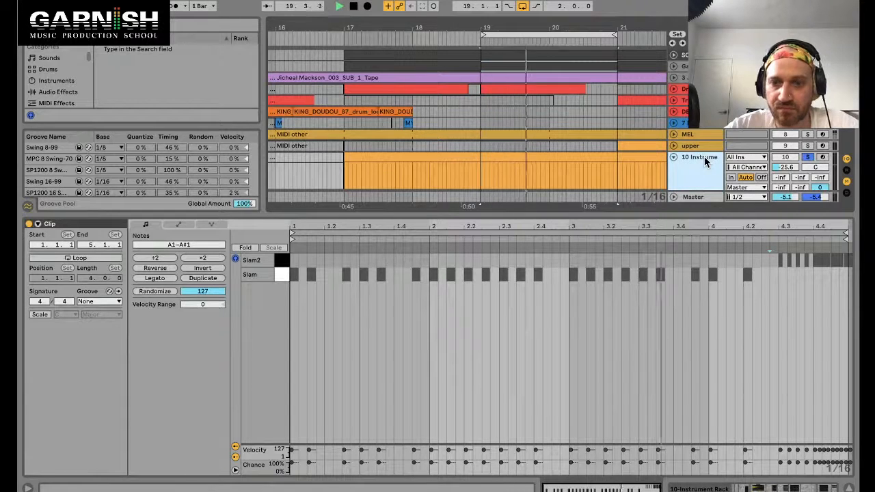
pyautogui.hotkey('shift', 'Tab')
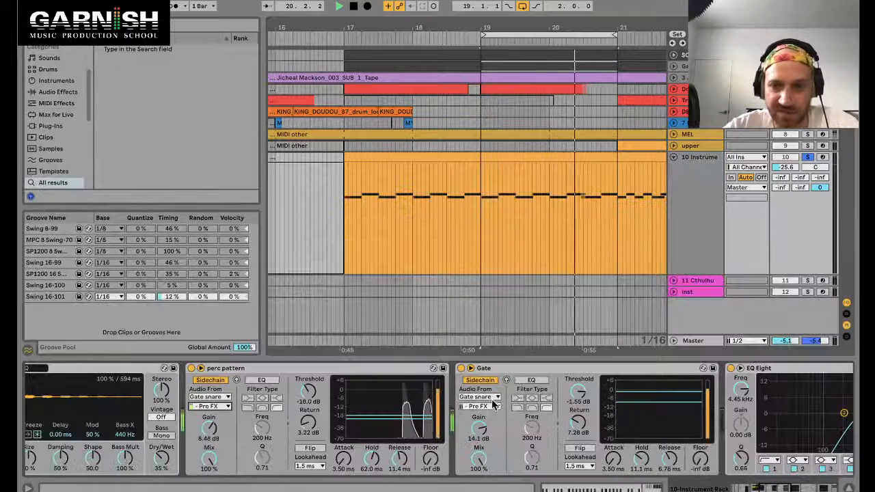
pyautogui.click(460, 368)
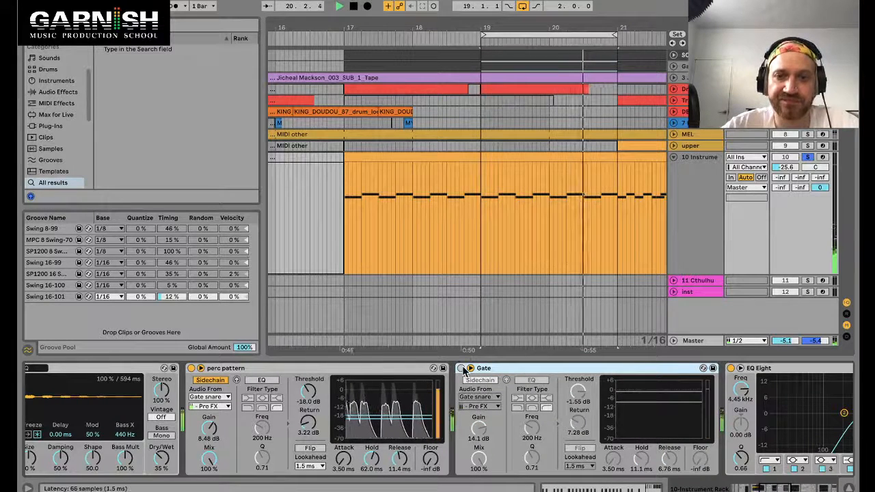
pyautogui.rightClick(463, 370)
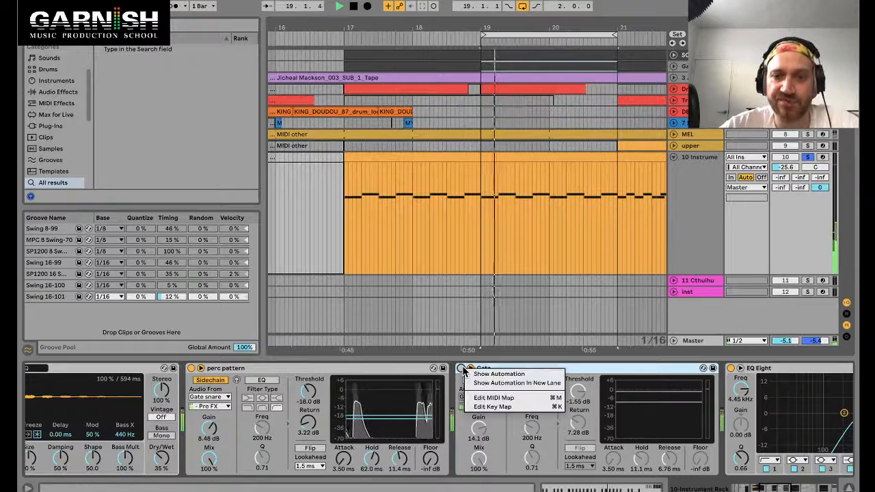
pyautogui.click(463, 370)
pyautogui.click(461, 368)
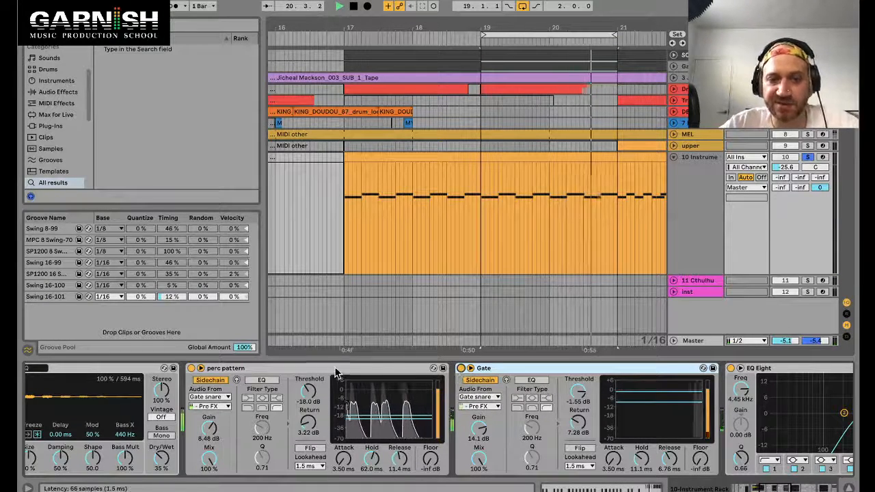
pyautogui.click(461, 369)
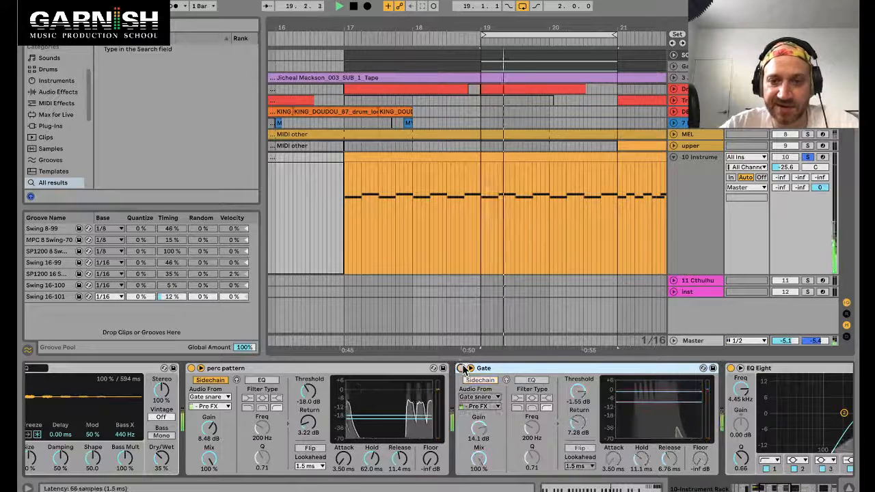
# Step: Zoom into the percussion clip and select its final half bar from 20.3 to 21
pyautogui.click(684, 67)
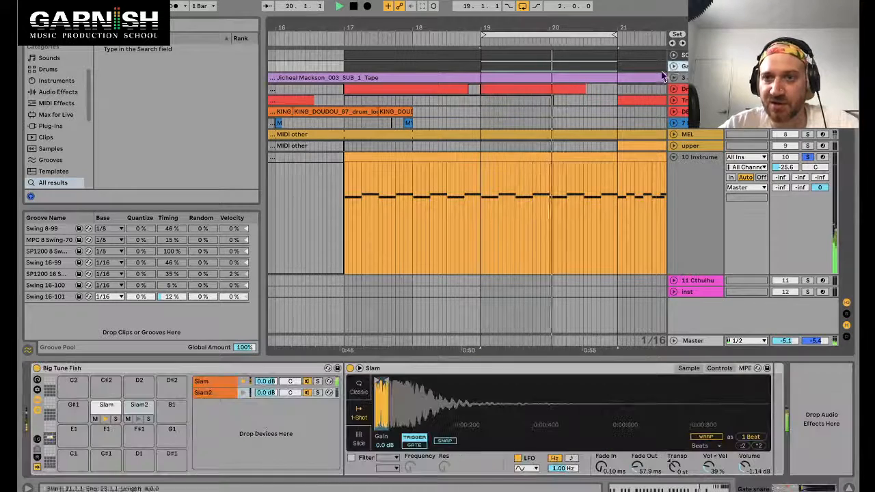
pyautogui.click(674, 66)
pyautogui.press('z')
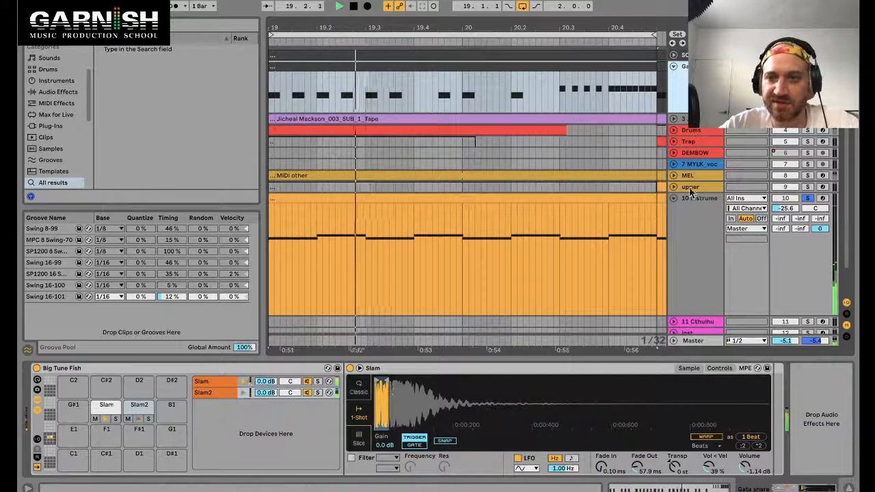
pyautogui.moveTo(559, 96); pyautogui.dragTo(656, 96)
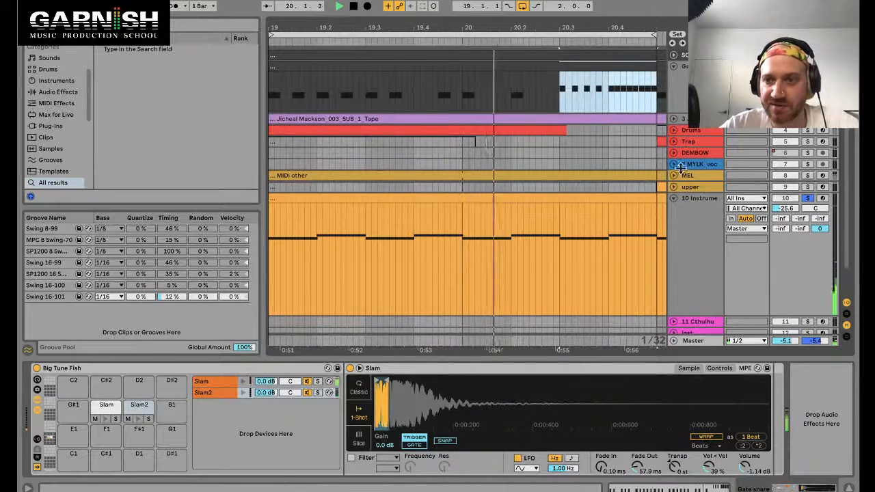
# Step: Show the second Gate's Device On automation and automate it to switch on only from 20.3 onward
pyautogui.click(699, 198)
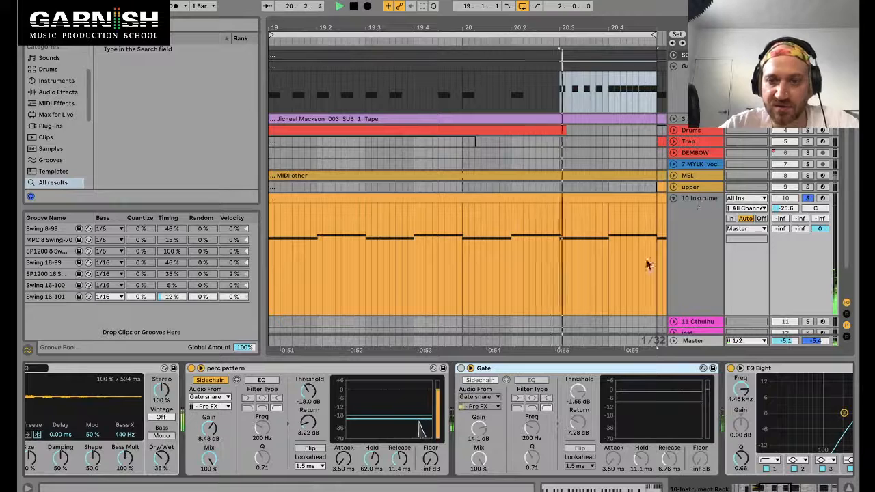
pyautogui.click(463, 369)
pyautogui.rightClick(463, 369)
pyautogui.click(482, 374)
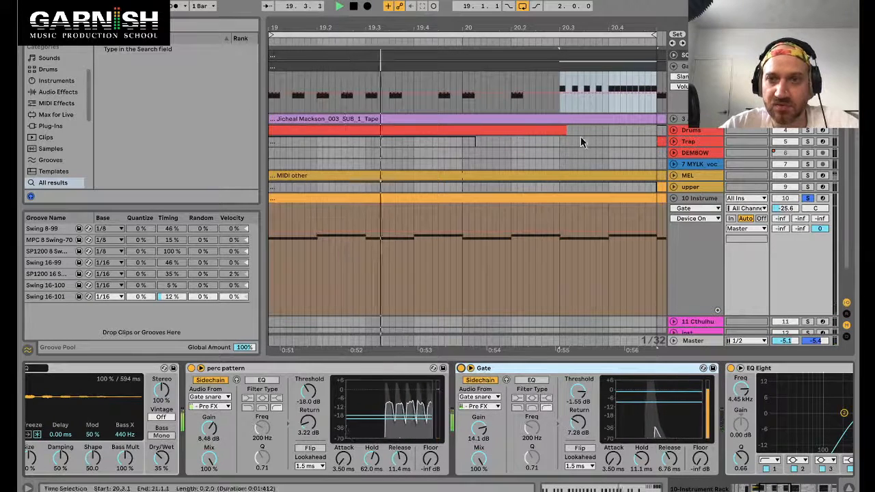
pyautogui.click(461, 368)
pyautogui.click(543, 216)
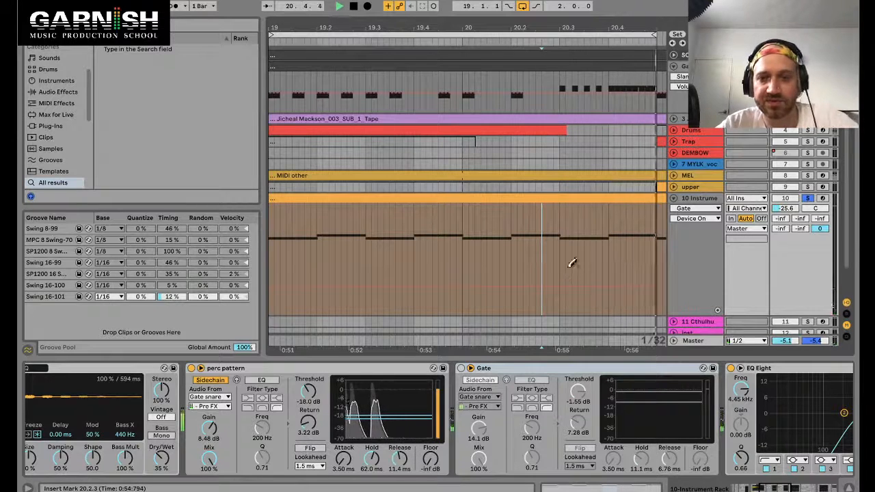
pyautogui.moveTo(564, 235); pyautogui.dragTo(655, 218)
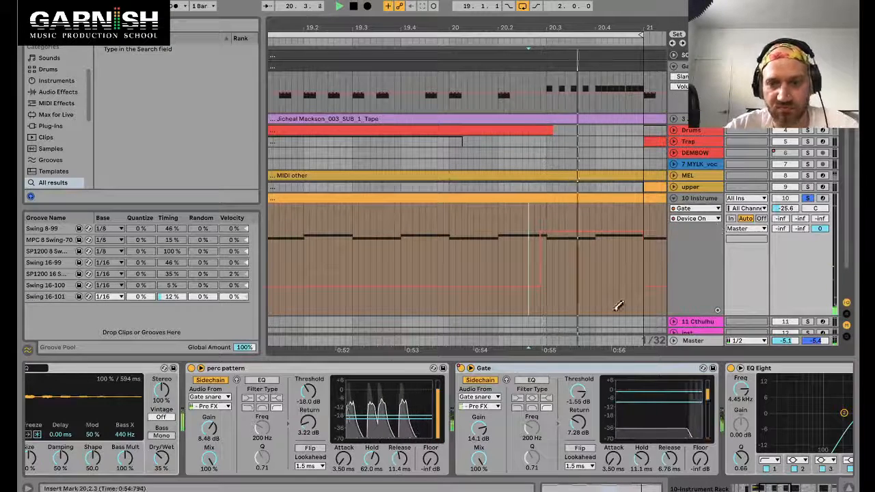
# Step: Lower the second Gate's gain to 13.4 dB and try its Flip mode
pyautogui.moveTo(480, 431); pyautogui.dragTo(481, 434)
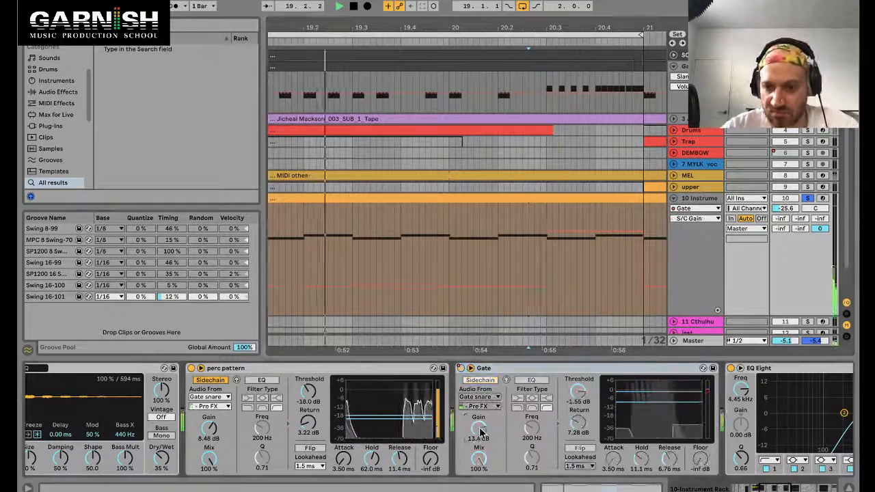
pyautogui.click(592, 449)
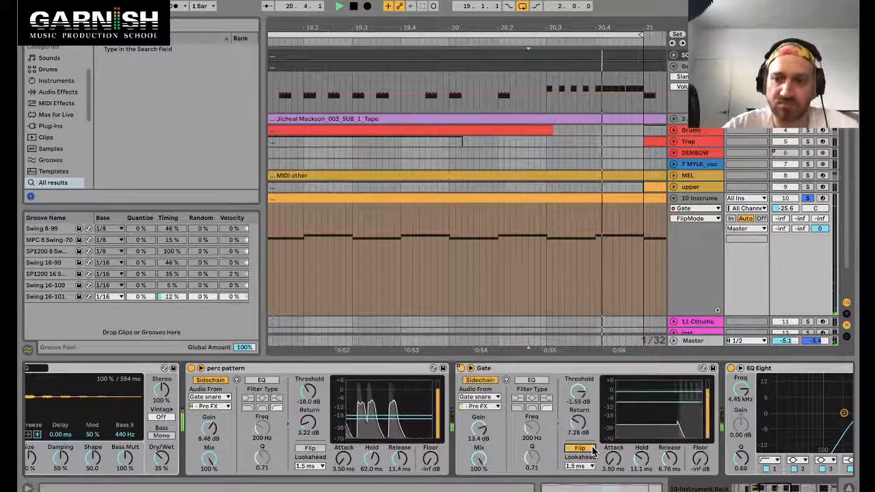
# Step: Raise the second Gate's threshold to -0.03 dB and start playback
pyautogui.moveTo(579, 399); pyautogui.dragTo(580, 395)
pyautogui.press('space')
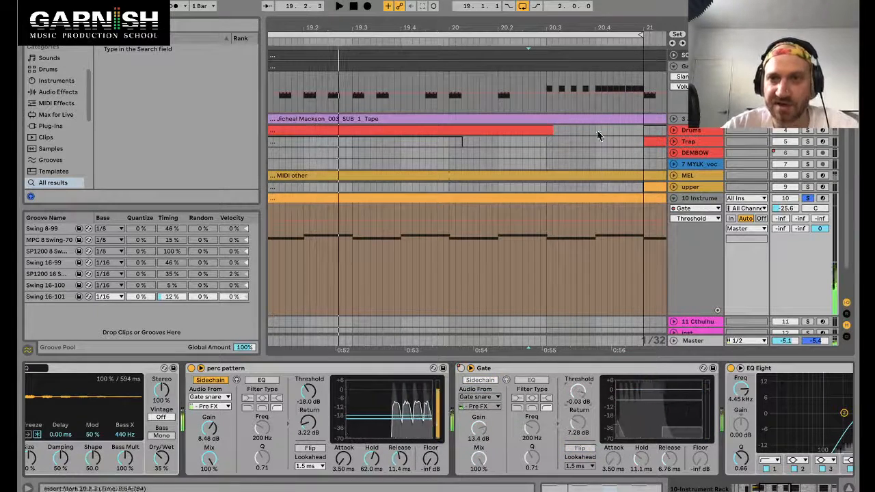
# Step: Loop the percussion clip's last beat from 20.4 to 21 and play it
pyautogui.click(595, 111)
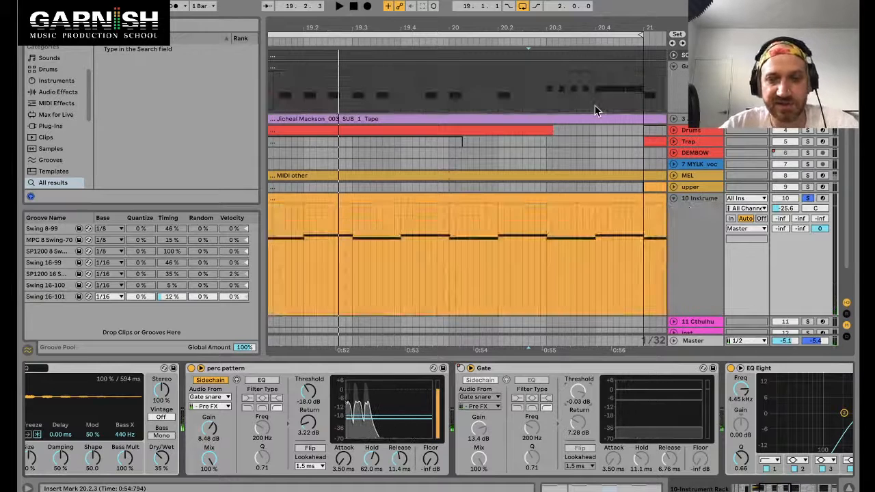
pyautogui.moveTo(643, 104); pyautogui.dragTo(645, 104)
pyautogui.press('super+l')
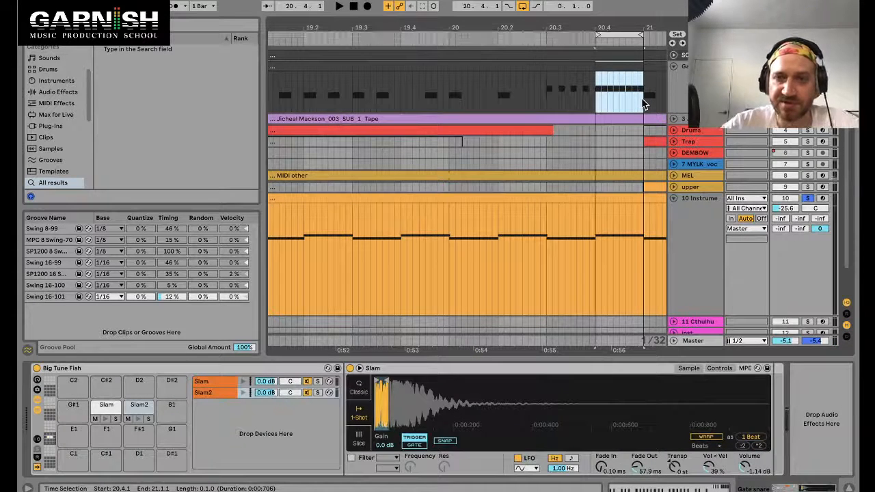
pyautogui.press('space')
# Step: Select the whole percussion clip, play it back, and reselect the 10 Instrument track
pyautogui.click(574, 68)
pyautogui.press('space')
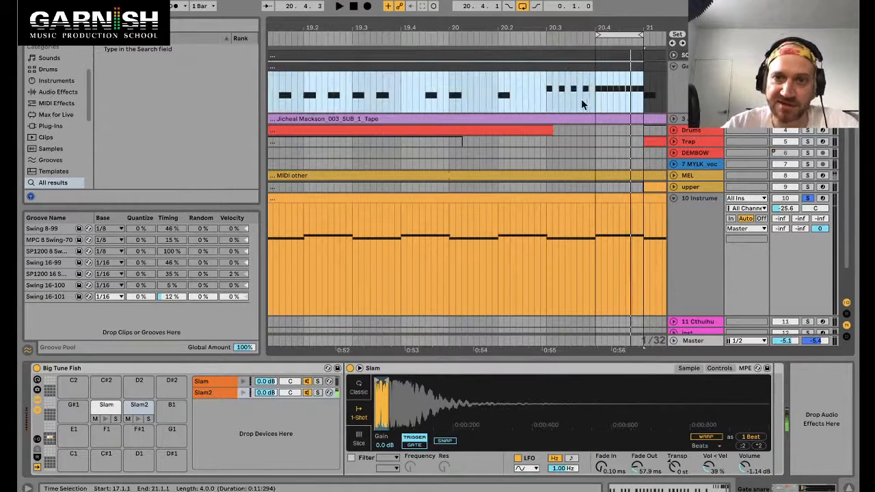
pyautogui.click(682, 104)
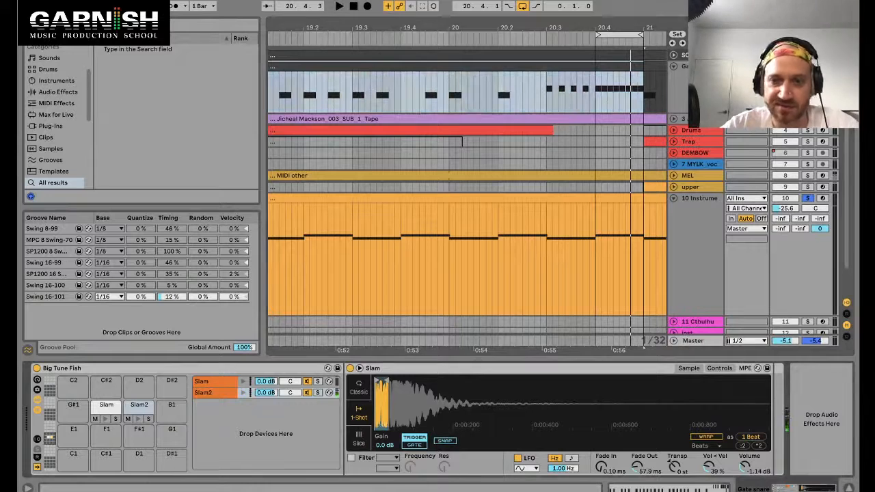
pyautogui.click(700, 209)
# Step: Show the perc pattern Gate's Device On automation on the 10 Instrument track
pyautogui.rightClick(191, 369)
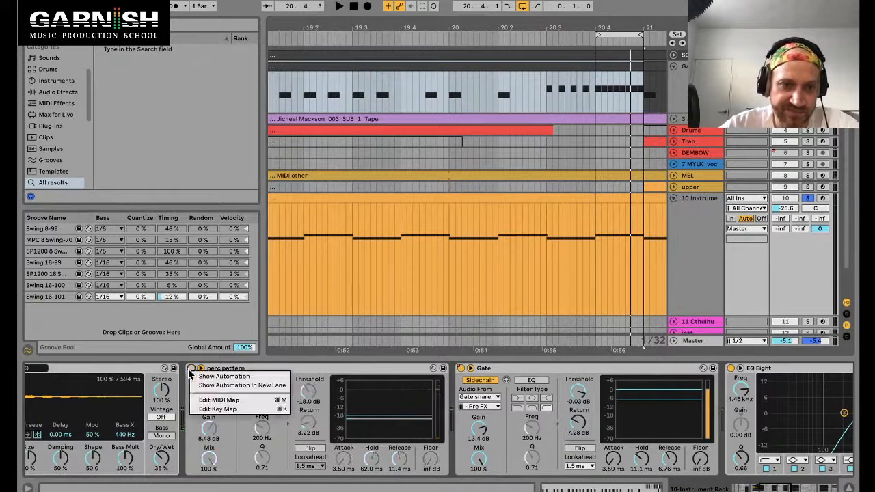
pyautogui.click(201, 378)
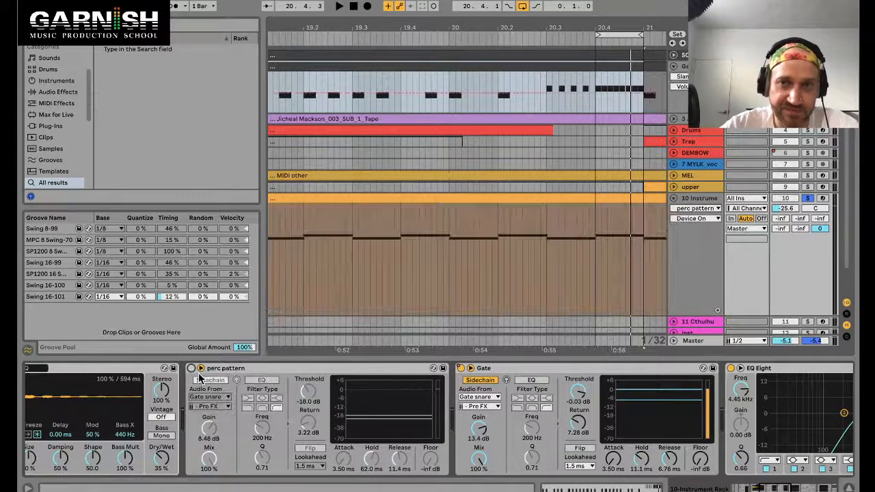
pyautogui.click(608, 107)
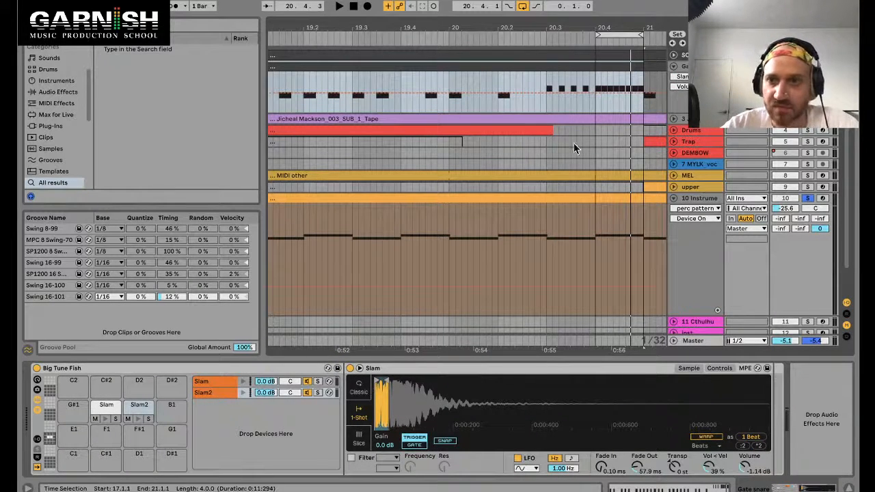
pyautogui.click(700, 200)
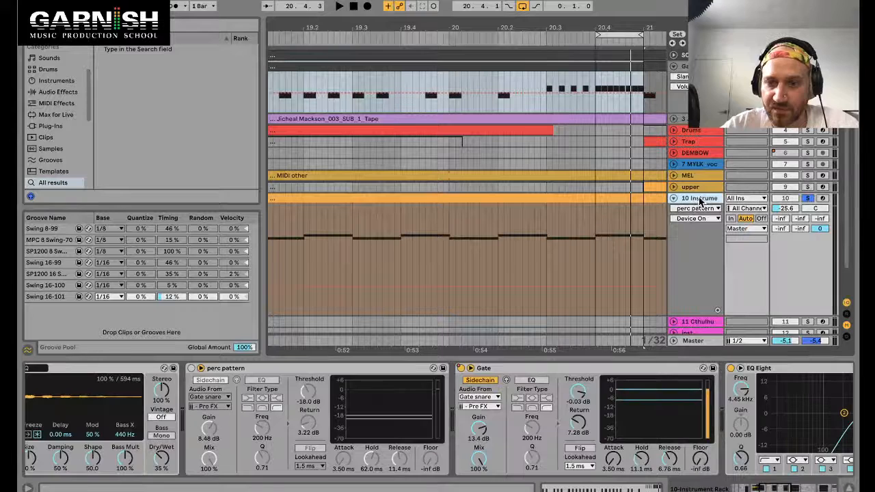
# Step: Turn the perc pattern Gate on and draw its Device On automation off across the clip's last beat, then play it
pyautogui.click(192, 368)
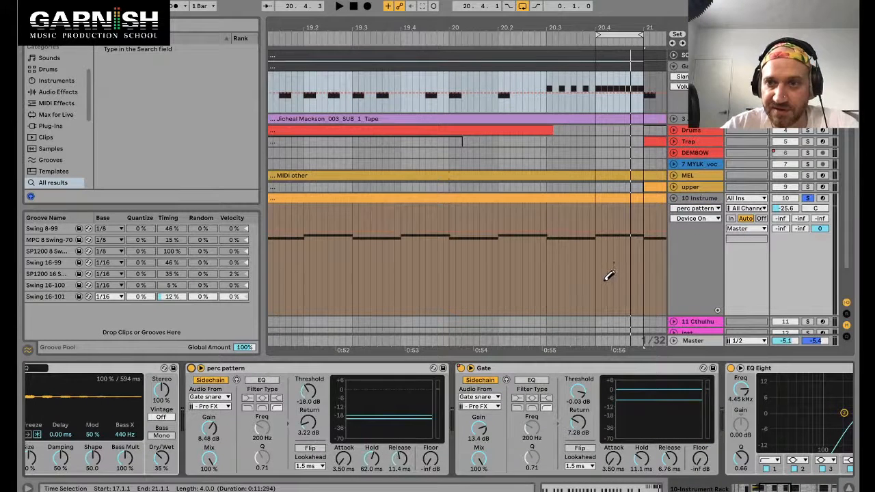
pyautogui.moveTo(610, 275)
pyautogui.mouseDown()
pyautogui.moveTo(608, 290)
pyautogui.moveTo(647, 306)
pyautogui.mouseUp()
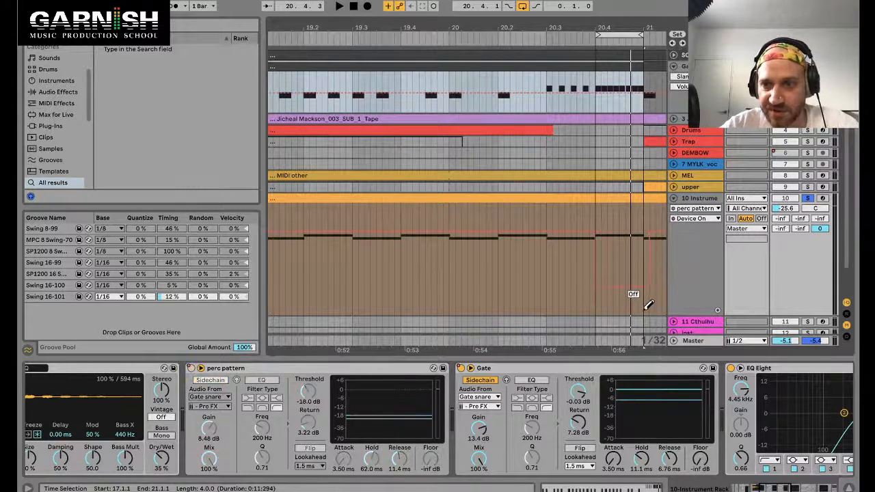
pyautogui.press('space')
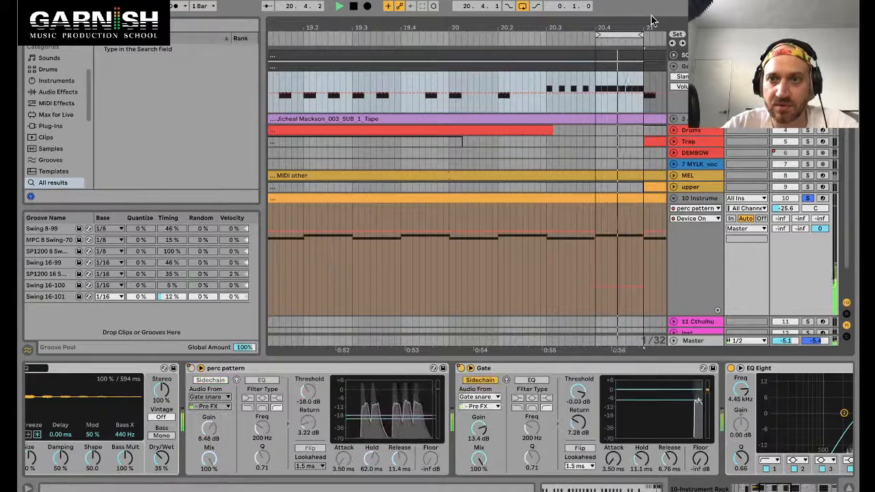
# Step: Set the second Gate's release to 0.87 ms, return to 0.00 dB and gain to 11.9 dB
pyautogui.moveTo(595, 38); pyautogui.dragTo(595, 26)
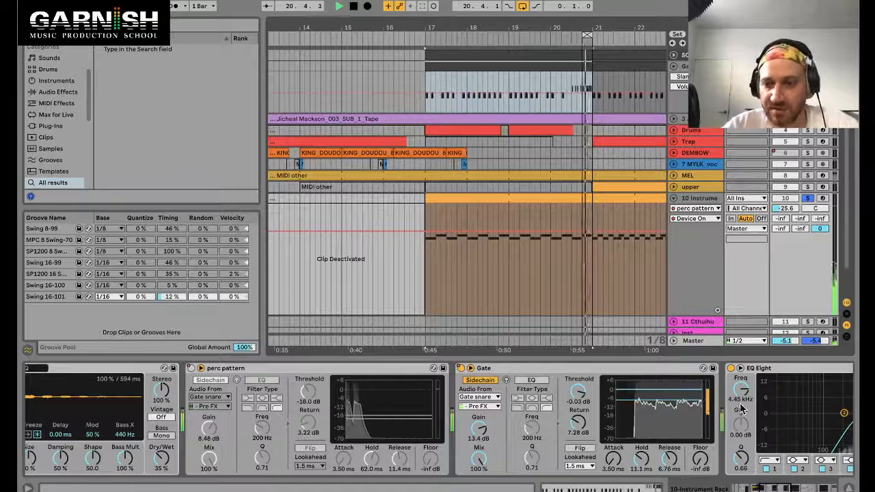
pyautogui.moveTo(670, 459); pyautogui.dragTo(669, 472)
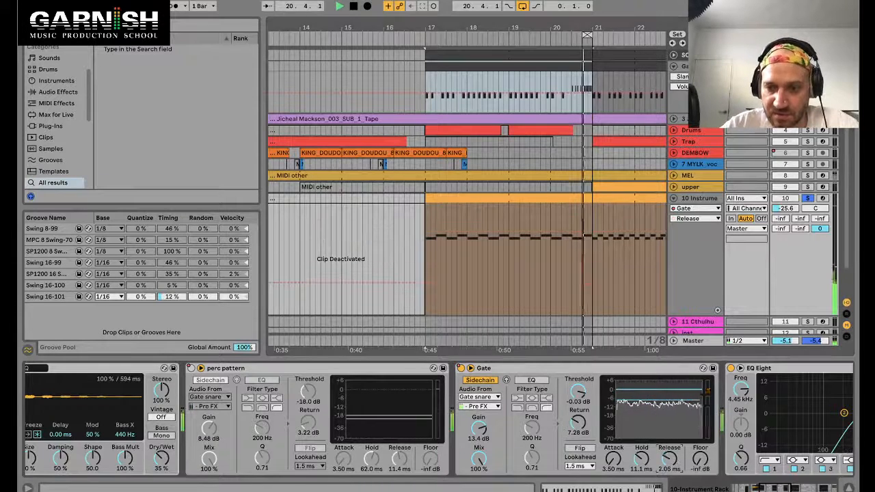
pyautogui.moveTo(582, 428); pyautogui.dragTo(586, 452)
pyautogui.moveTo(478, 429); pyautogui.dragTo(478, 432)
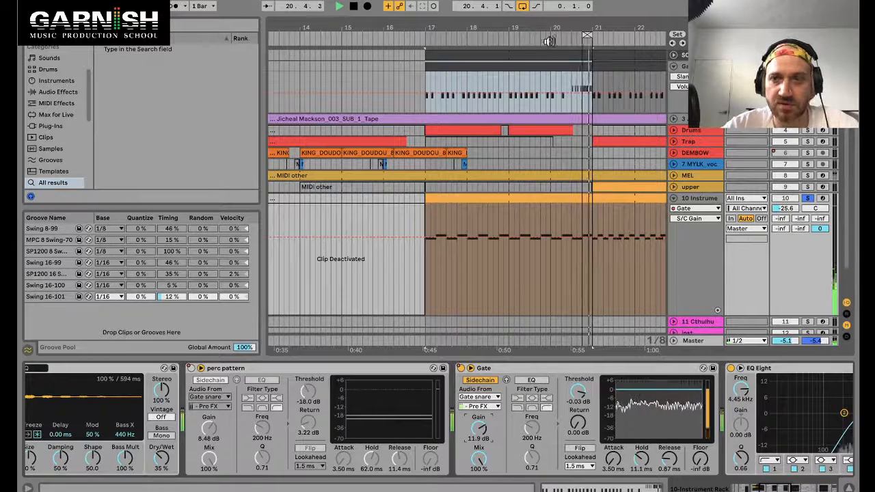
# Step: Set the loop to span bars 19 to 21 and play it
pyautogui.press('space')
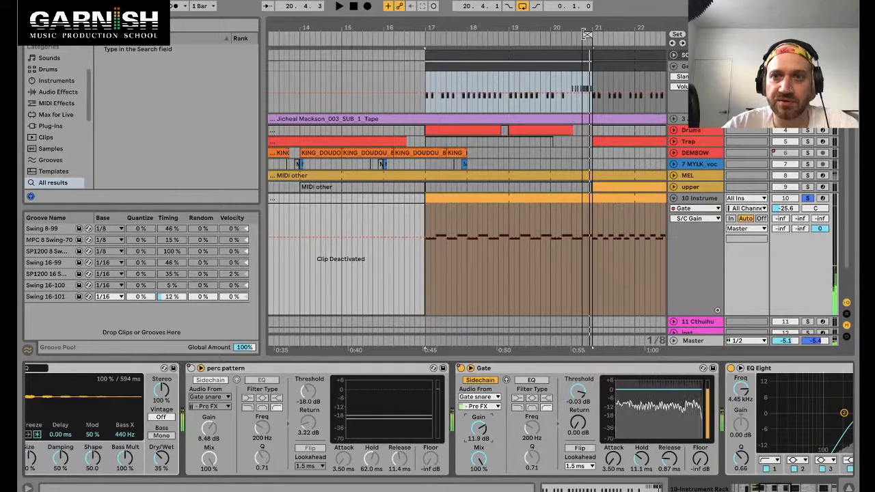
pyautogui.moveTo(586, 34); pyautogui.dragTo(510, 35)
pyautogui.press('space')
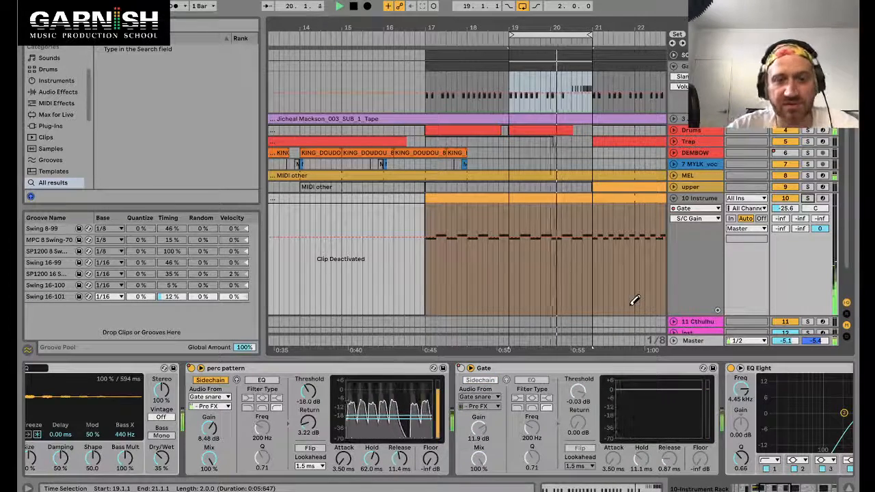
# Step: Open the percussion clip and move the Slam note at 4.2 to beat 4.3
pyautogui.doubleClick(574, 64)
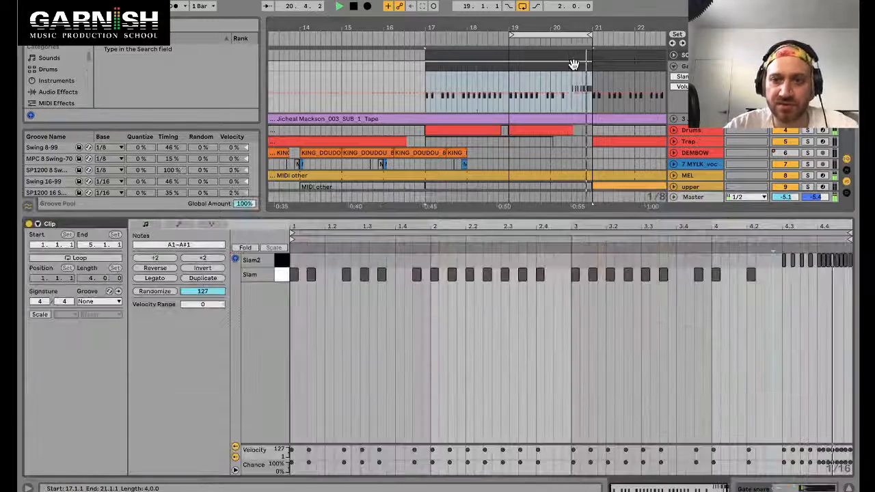
pyautogui.scroll(5, 838, 269)
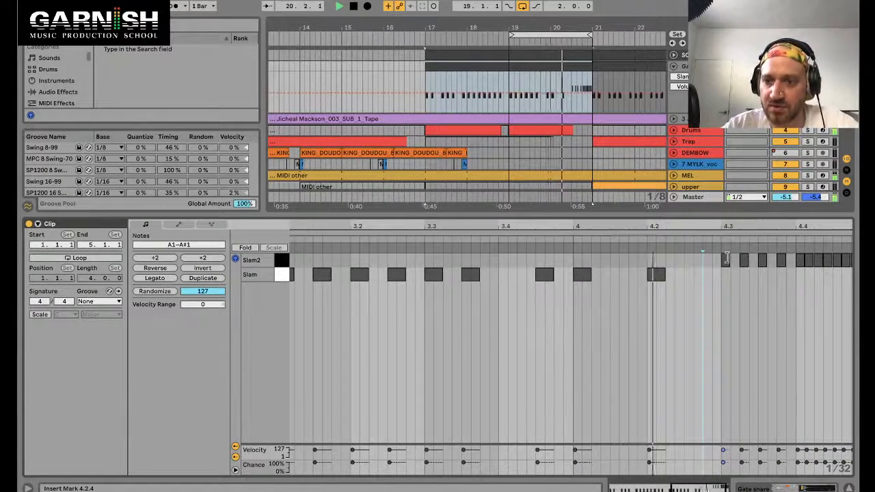
pyautogui.press('space')
pyautogui.moveTo(658, 274); pyautogui.dragTo(730, 276)
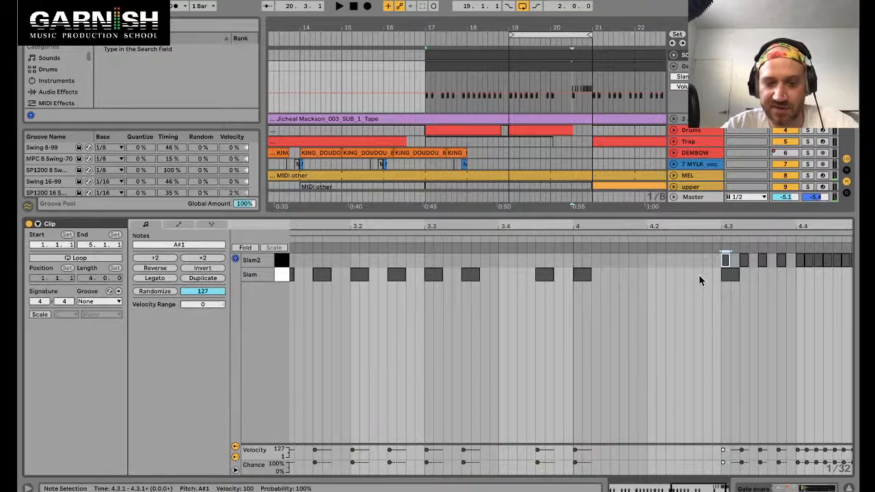
pyautogui.press('super+z')
pyautogui.moveTo(657, 274); pyautogui.dragTo(738, 273)
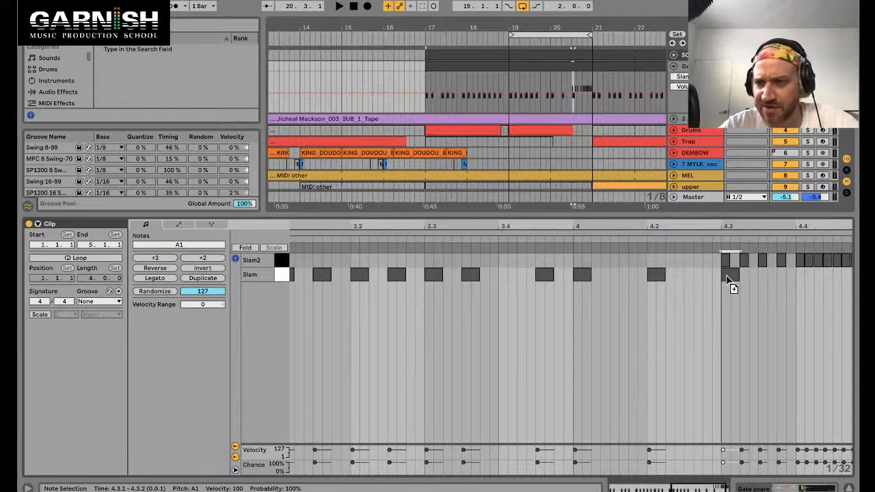
pyautogui.doubleClick(727, 261)
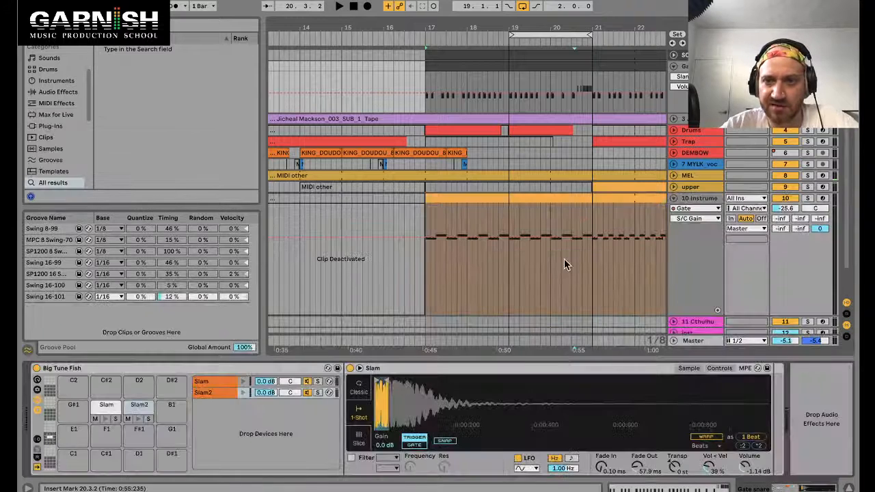
# Step: Show the second Gate's Device On automation on the 10 Instrument track
pyautogui.click(700, 199)
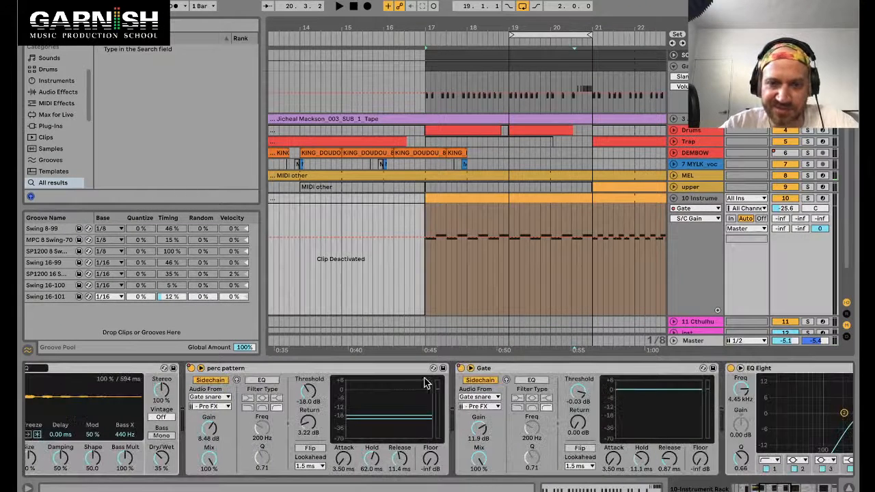
pyautogui.rightClick(460, 370)
pyautogui.click(472, 312)
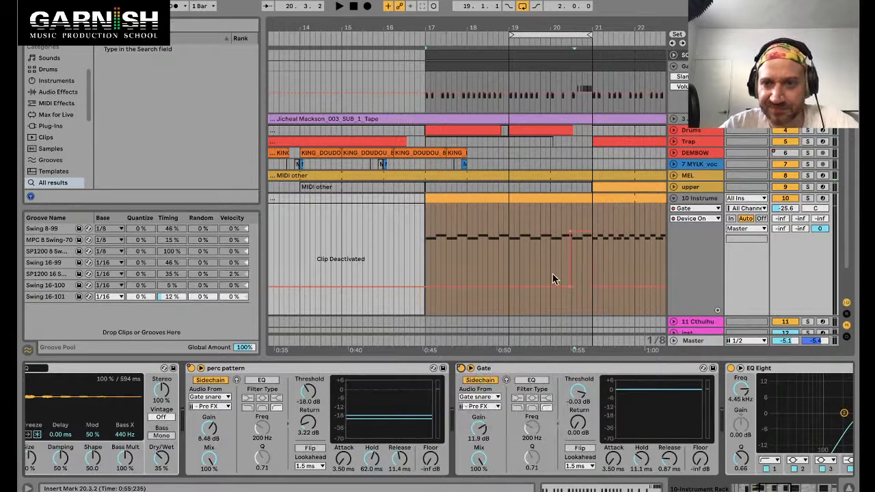
# Step: Move the second Gate's Device On switch-on point later, to just past 20.3
pyautogui.scroll(10, 553, 273)
pyautogui.hscroll(6, 552, 274)
pyautogui.scroll(-1, 553, 273)
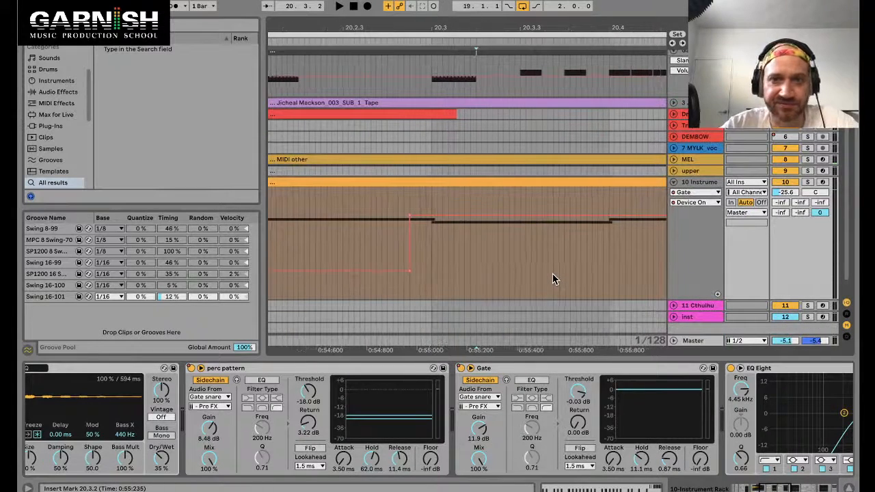
pyautogui.click(427, 272)
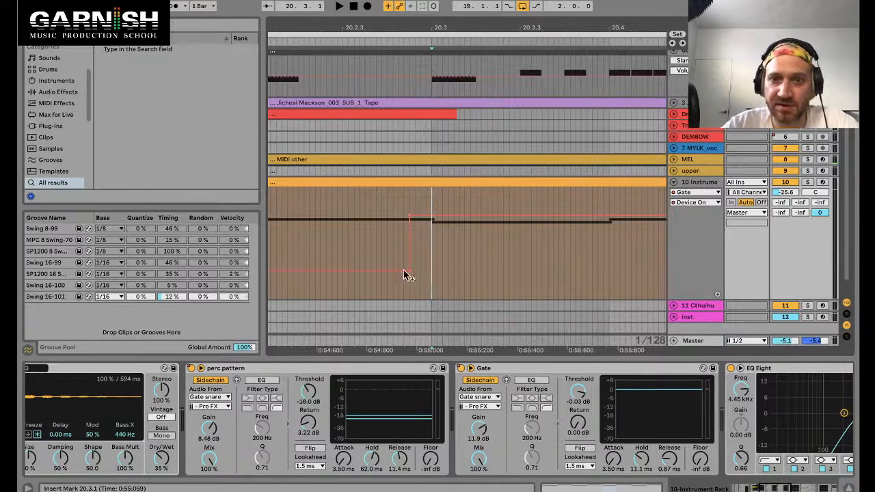
pyautogui.click(458, 261)
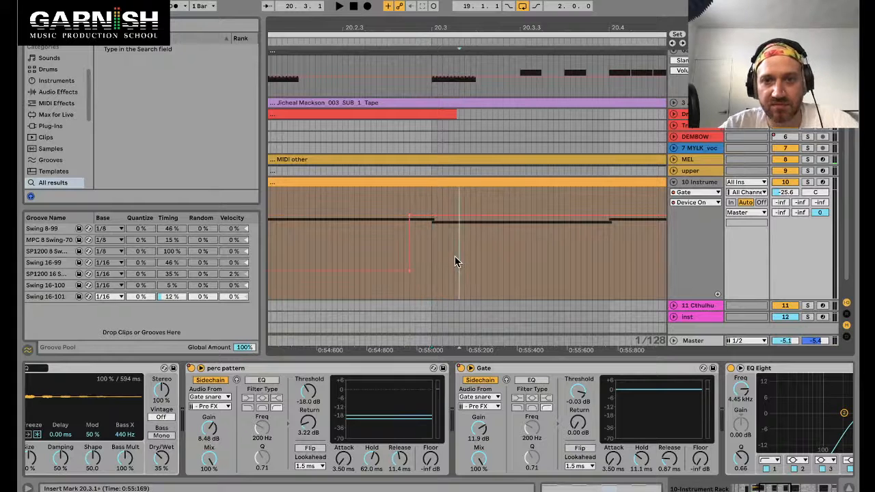
pyautogui.moveTo(456, 29); pyautogui.dragTo(456, 5)
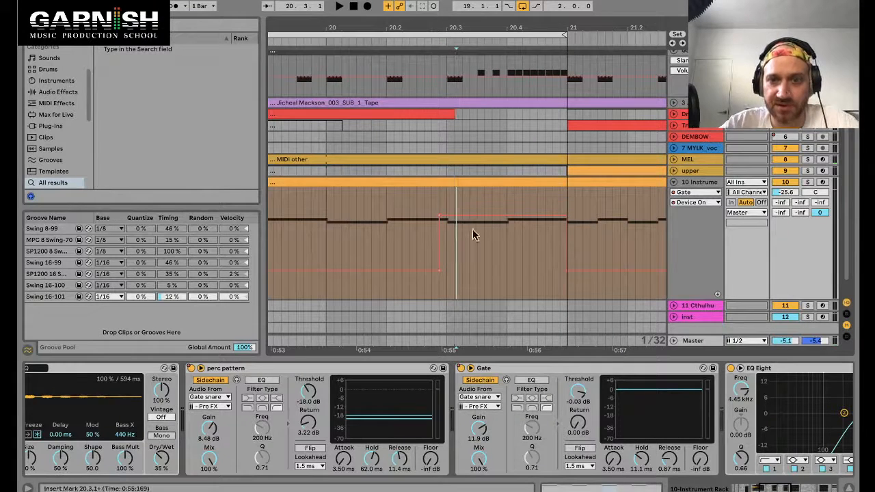
pyautogui.moveTo(439, 215); pyautogui.dragTo(469, 214)
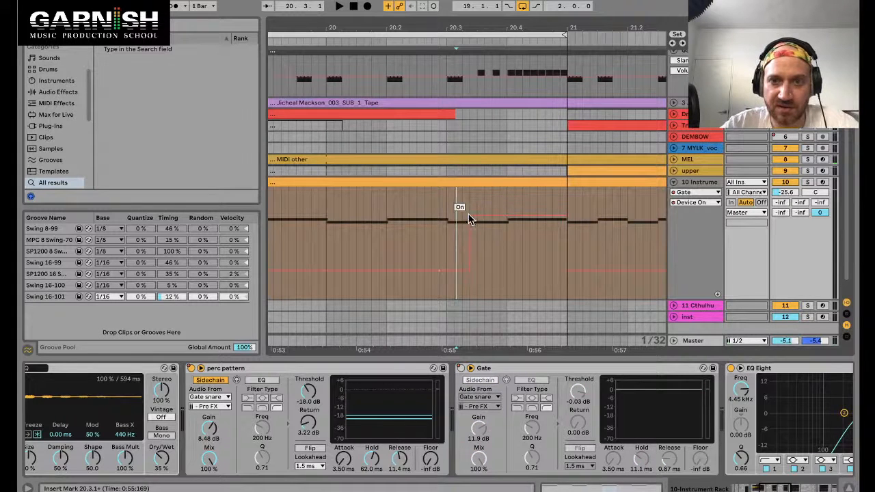
# Step: Show the perc pattern Gate's Device On automation again and play the looped section
pyautogui.rightClick(190, 368)
pyautogui.click(205, 371)
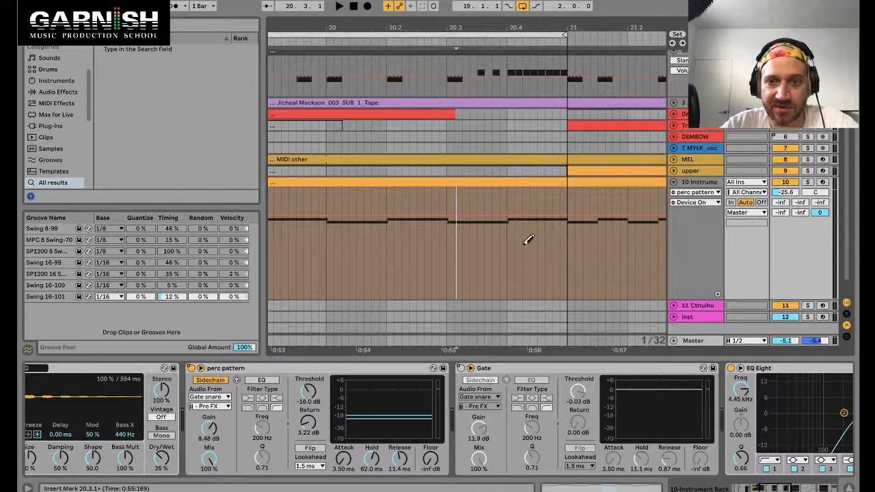
pyautogui.scroll(2, 529, 240)
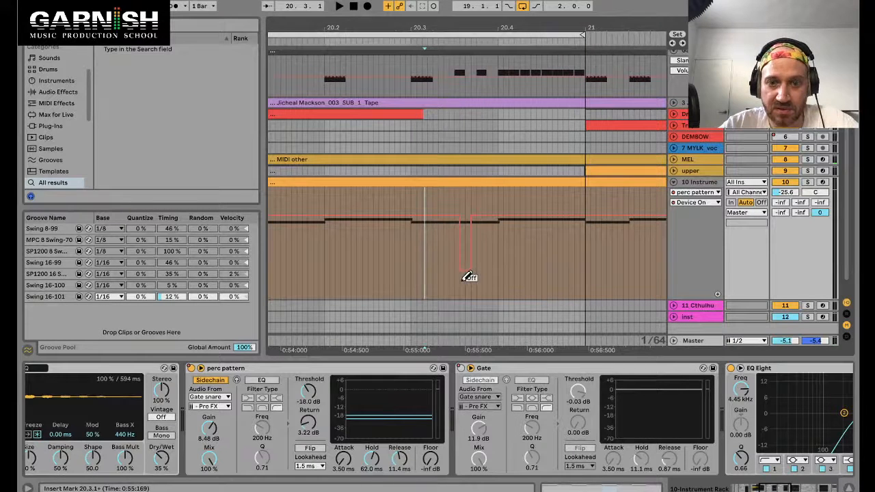
pyautogui.press('space')
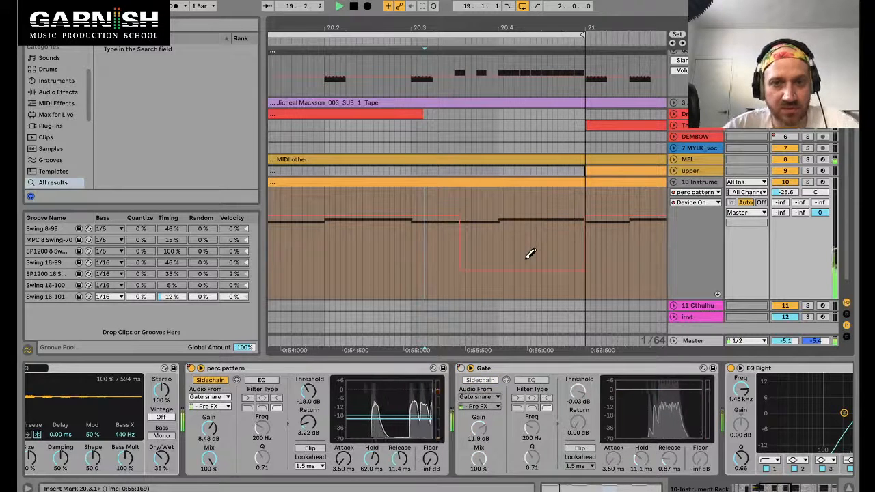
pyautogui.rightClick(190, 371)
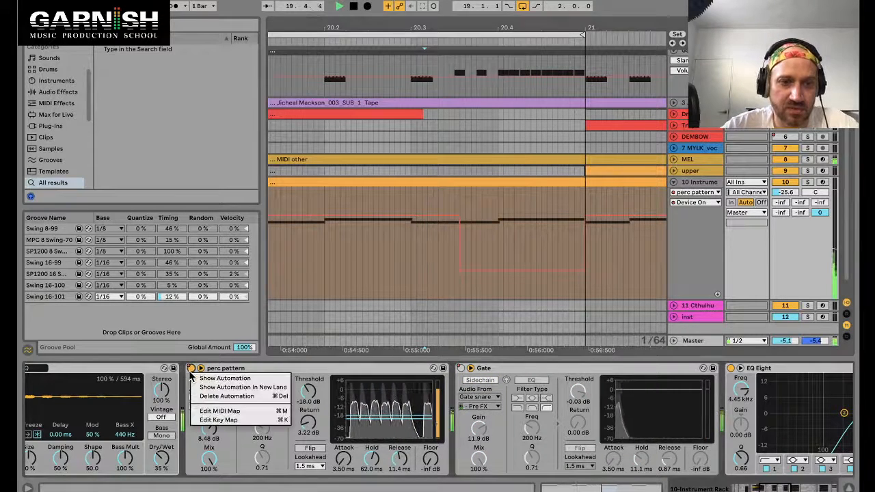
pyautogui.rightClick(190, 368)
pyautogui.click(201, 375)
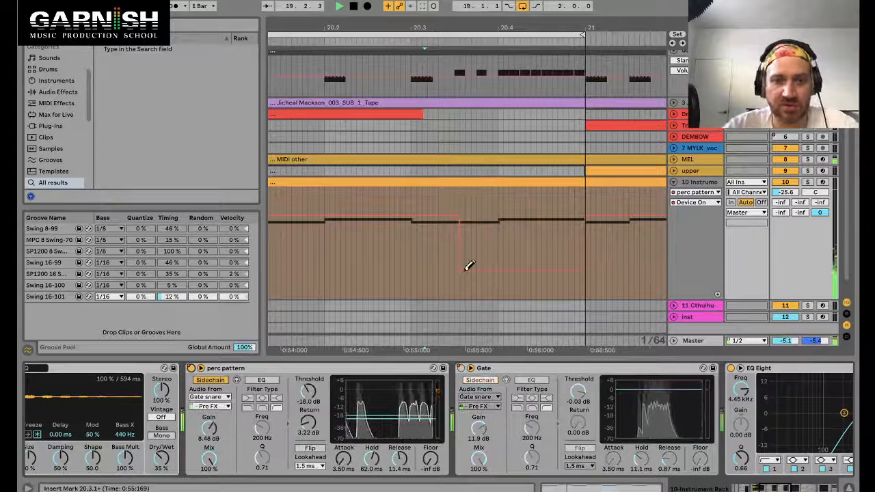
pyautogui.press('space')
pyautogui.scroll(-2, 515, 175)
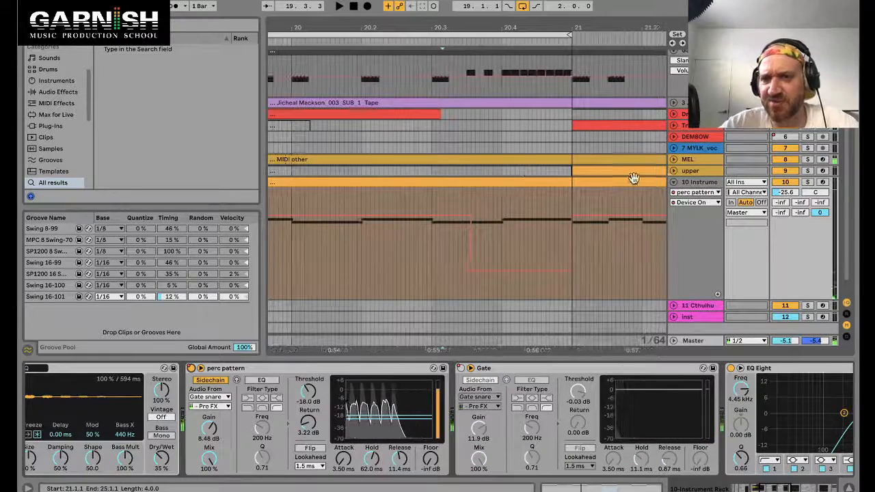
# Step: Collapse the 10 Instrument track and expand the upper and MEL tracks to inspect their automation and devices
pyautogui.click(674, 182)
pyautogui.scroll(-2, 578, 144)
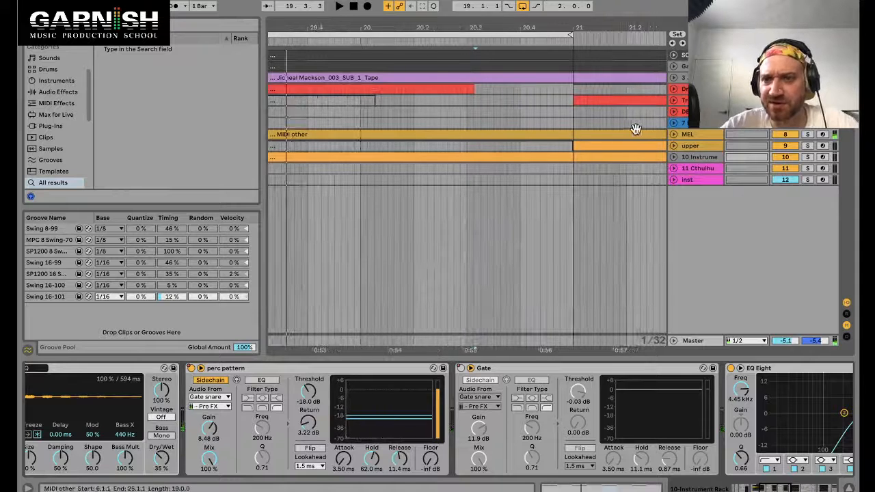
pyautogui.click(674, 146)
pyautogui.scroll(-3, 582, 147)
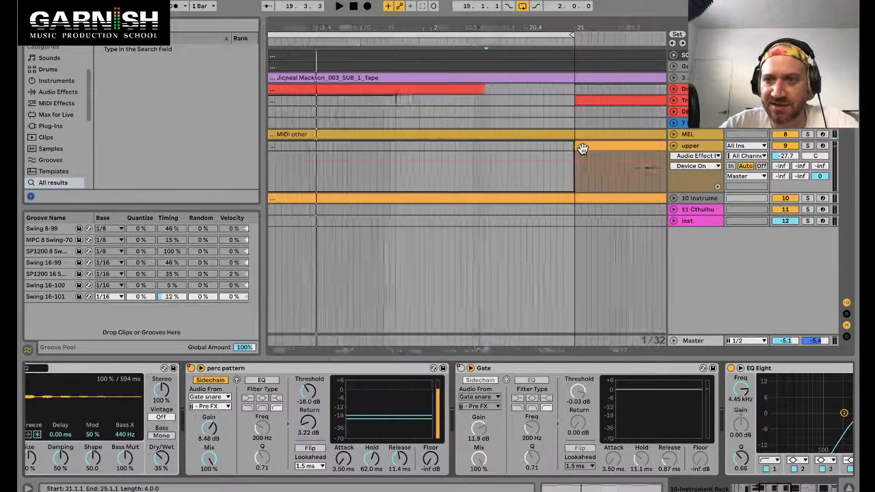
pyautogui.click(674, 135)
pyautogui.scroll(-2, 487, 162)
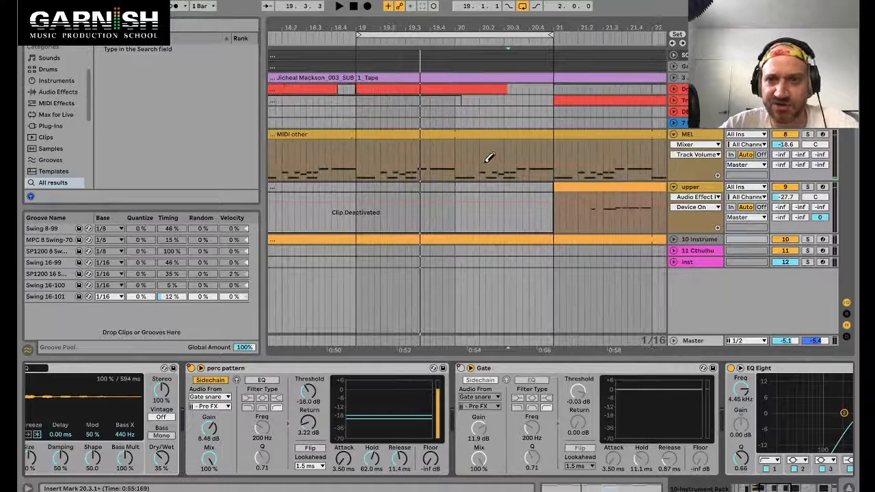
pyautogui.scroll(-3, 504, 157)
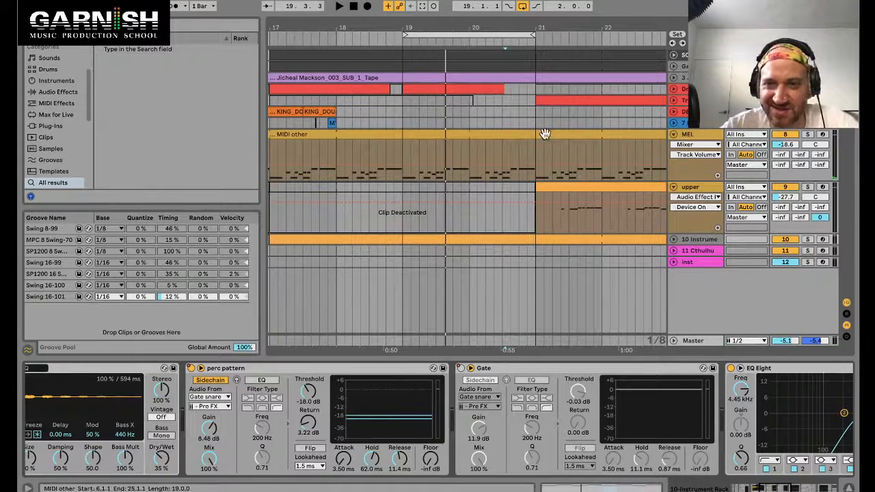
pyautogui.hscroll(1, 544, 134)
pyautogui.click(488, 133)
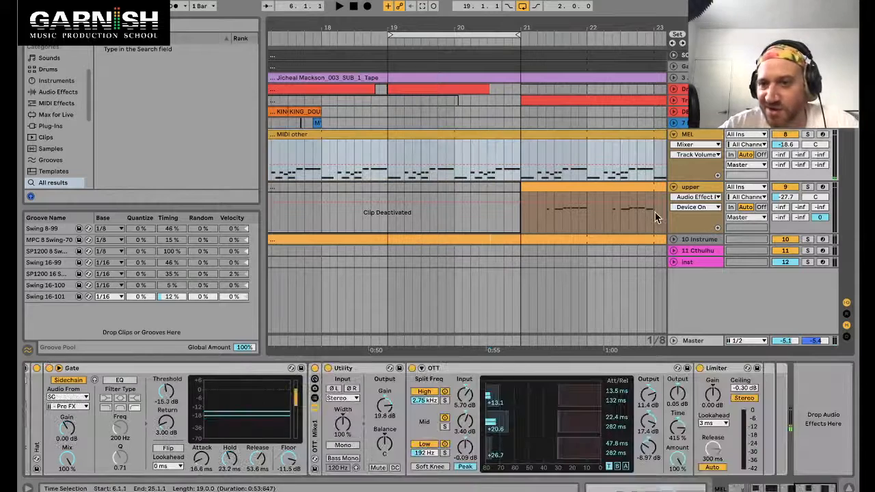
# Step: Expand the 10 Instrument track again and select it to view its Gate devices
pyautogui.click(673, 240)
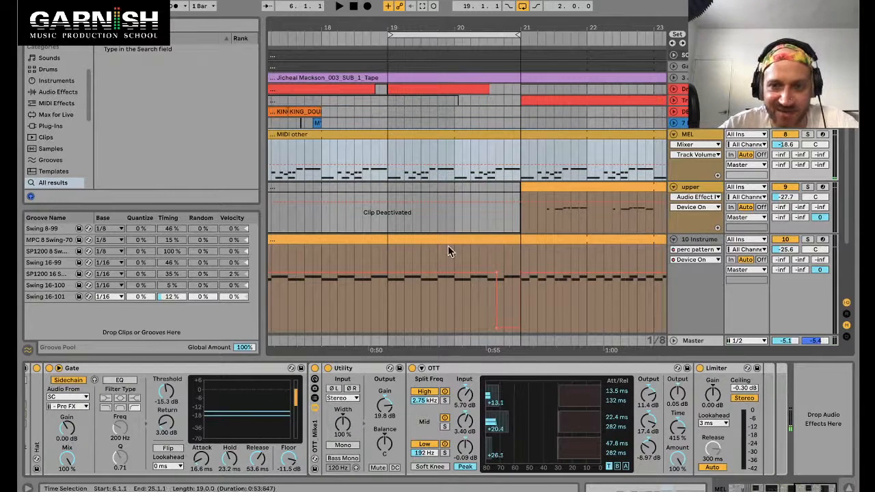
pyautogui.scroll(3, 518, 273)
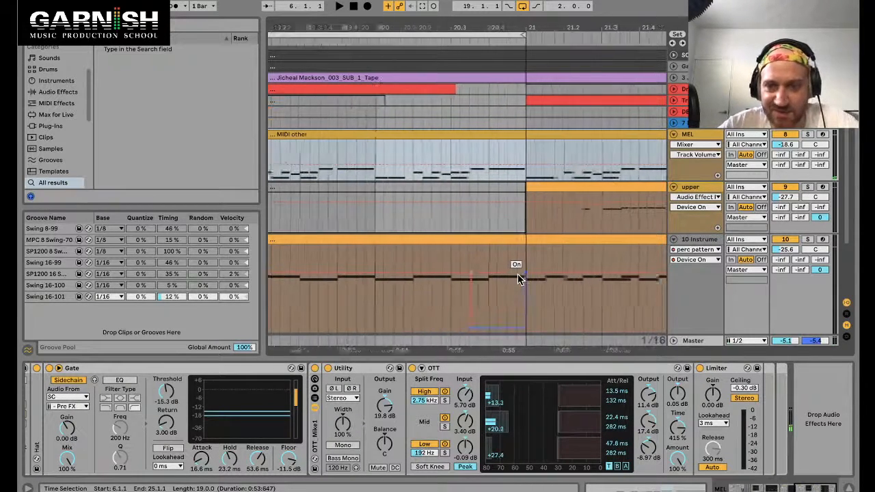
pyautogui.click(479, 243)
pyautogui.scroll(-3, 478, 243)
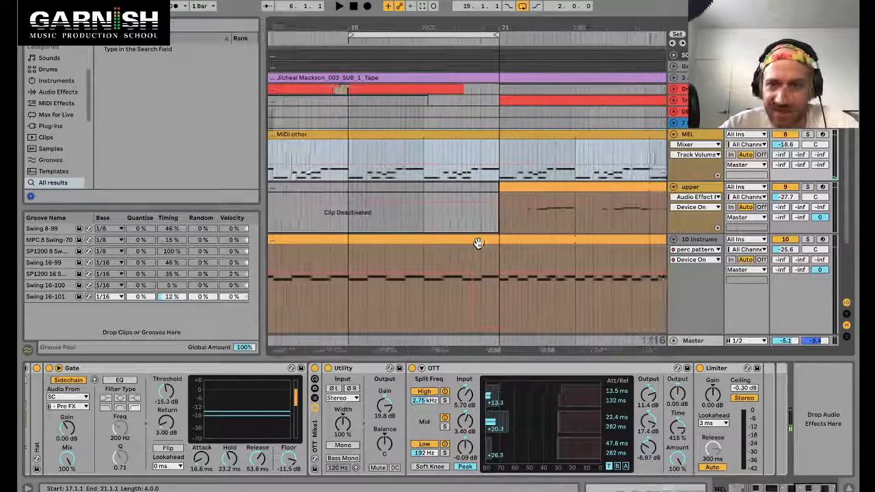
pyautogui.scroll(-1, 707, 252)
pyautogui.click(703, 296)
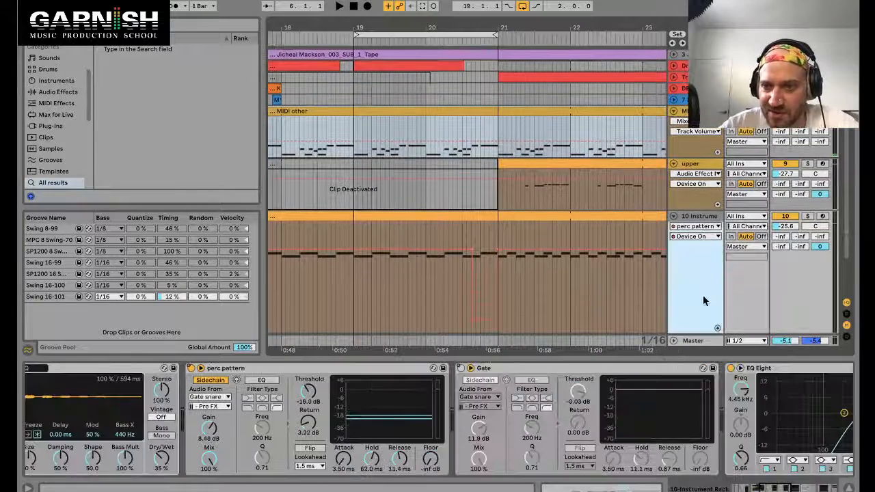
# Step: Show the second Gate's automation in a new lane beneath the perc pattern lane and resize both lanes
pyautogui.click(717, 330)
pyautogui.scroll(-5, 709, 303)
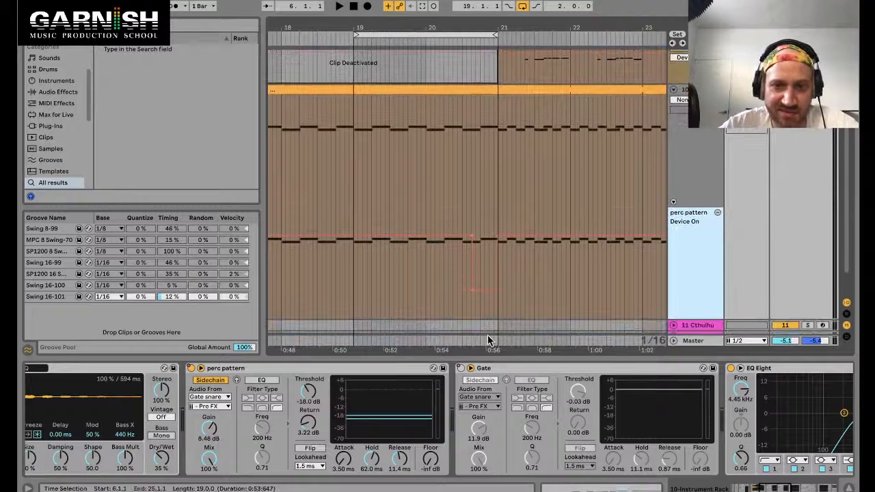
pyautogui.rightClick(460, 371)
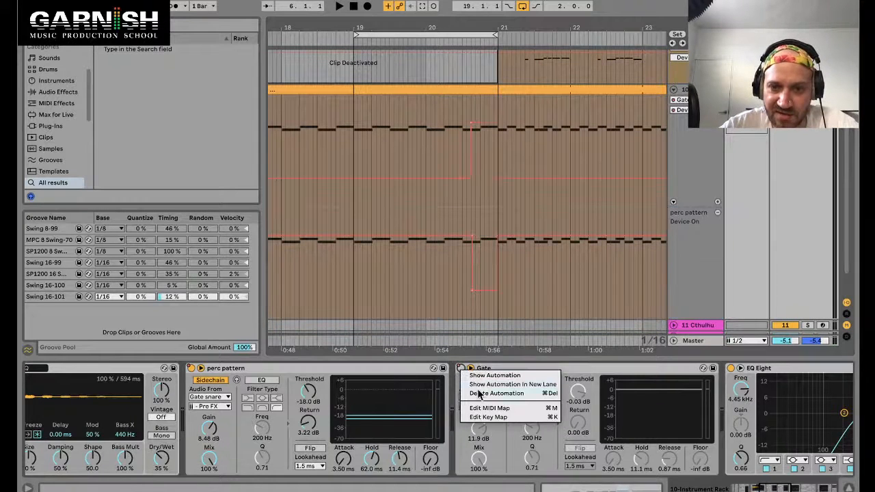
pyautogui.click(481, 384)
pyautogui.moveTo(691, 189); pyautogui.dragTo(692, 147)
pyautogui.moveTo(698, 286); pyautogui.dragTo(696, 213)
pyautogui.scroll(3, 493, 139)
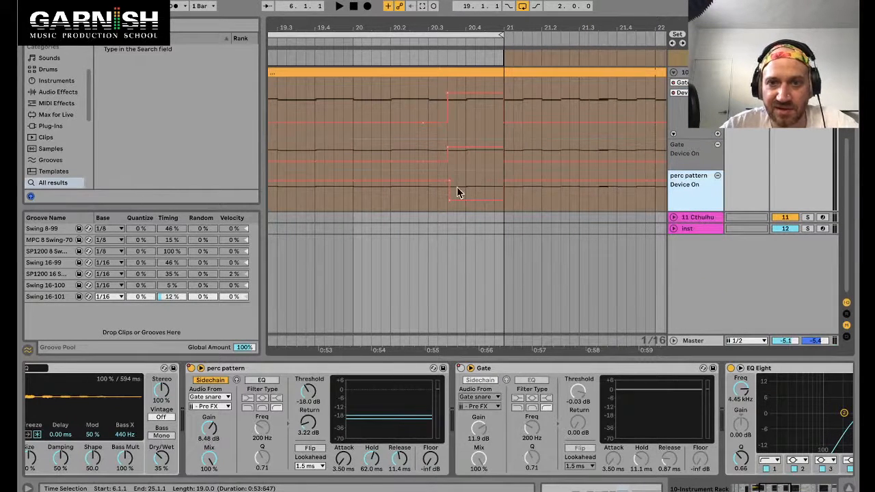
pyautogui.scroll(3, 458, 192)
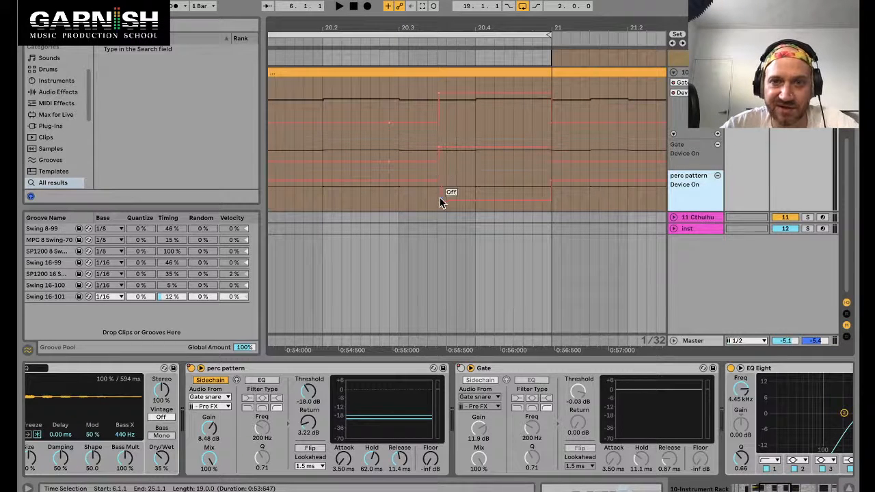
# Step: Play from just before bar 20.2 and switch the second Gate off and back on to compare
pyautogui.click(322, 88)
pyautogui.press('space')
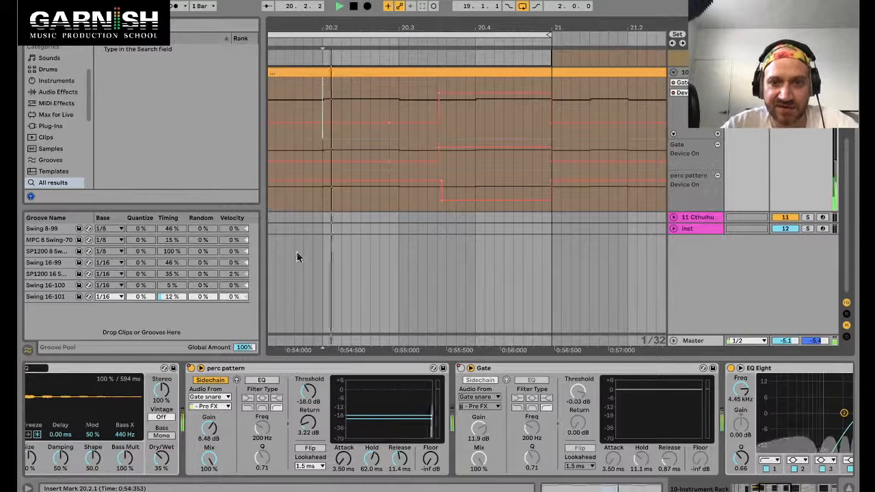
pyautogui.click(461, 369)
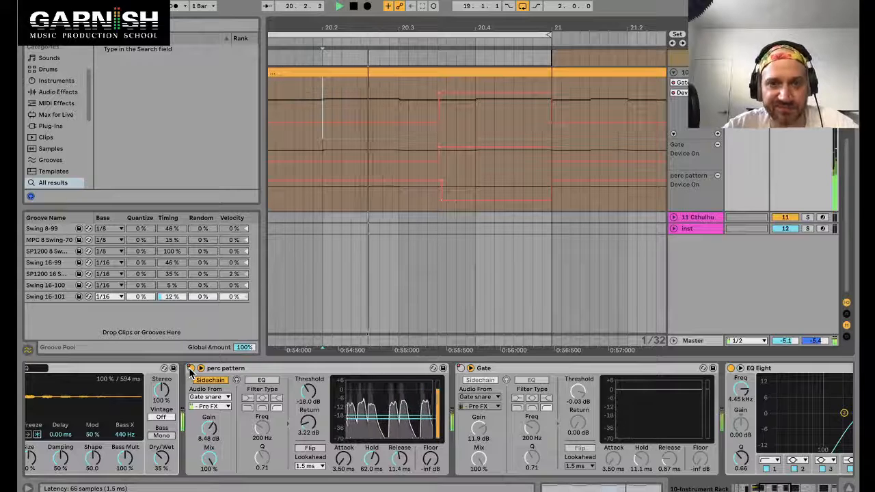
pyautogui.click(461, 368)
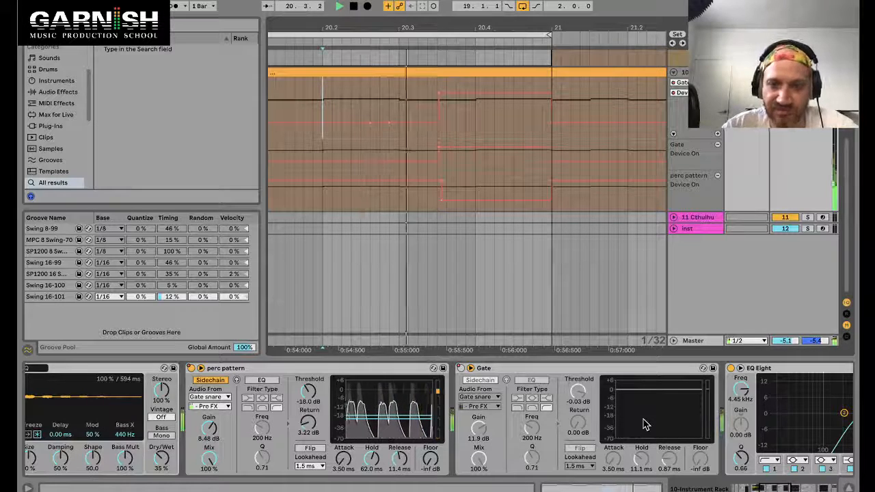
# Step: Raise the second Gate's Gain to 15.8 dB and stop playback
pyautogui.moveTo(478, 429); pyautogui.dragTo(479, 415)
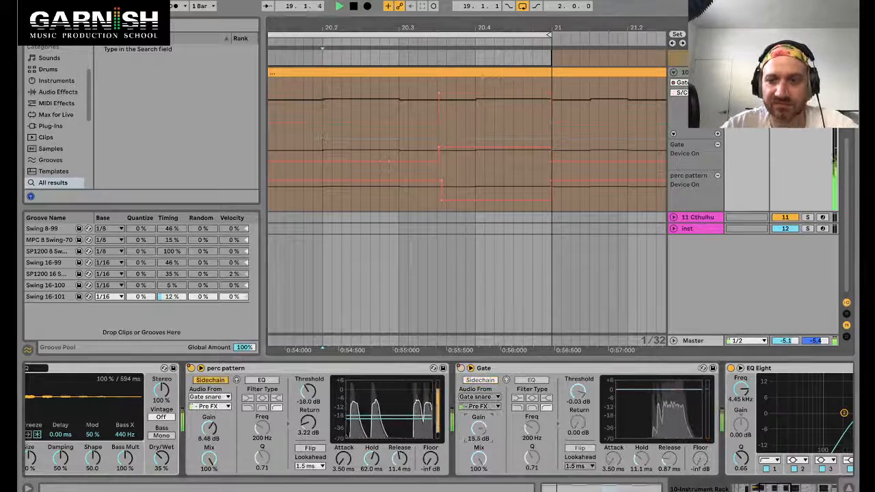
pyautogui.press('space')
pyautogui.hscroll(5, 621, 428)
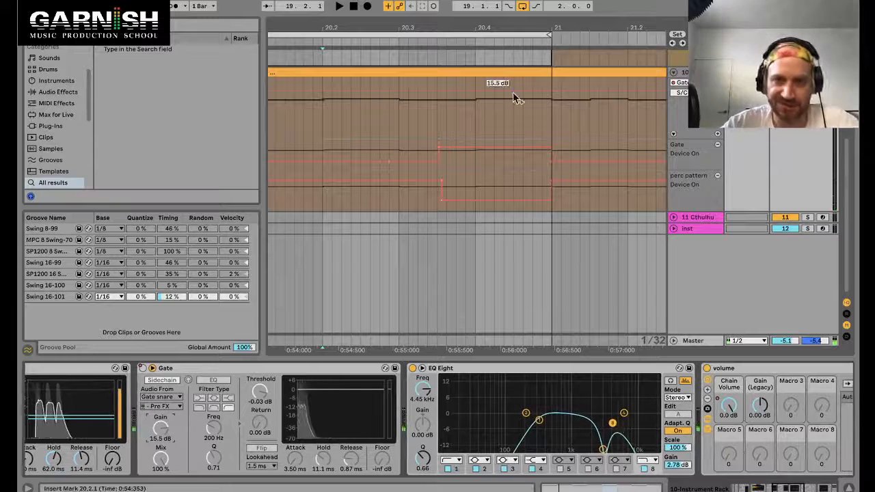
pyautogui.scroll(-5, 515, 98)
# Step: Select the Gate and perc pattern Device On lanes, then switch the arrangement's automation view off
pyautogui.click(691, 151)
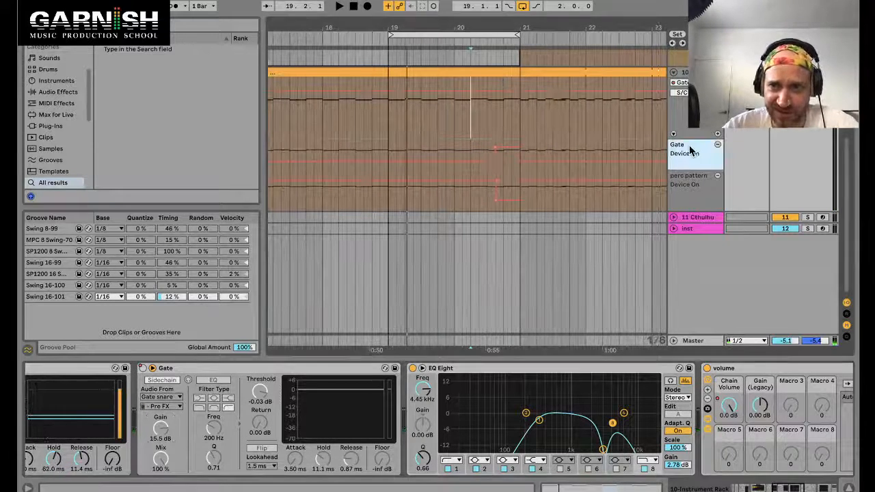
pyautogui.click(690, 180)
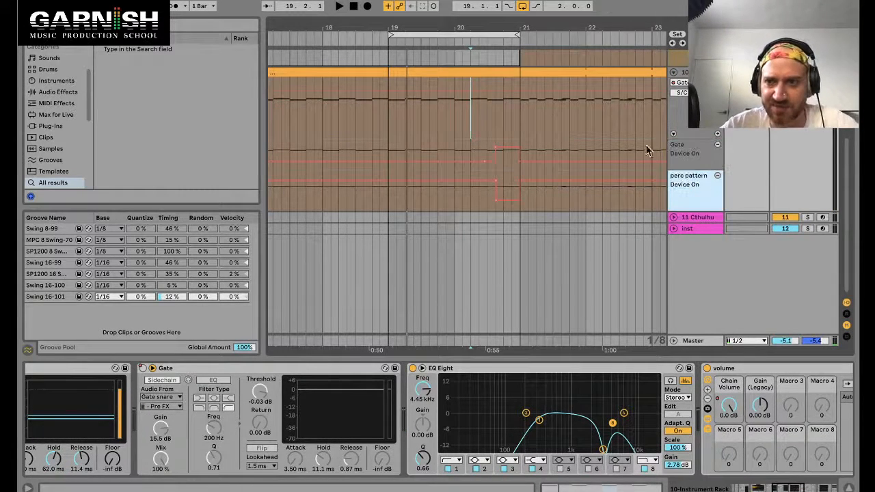
pyautogui.press('alt+super+l')
pyautogui.scroll(-2, 470, 131)
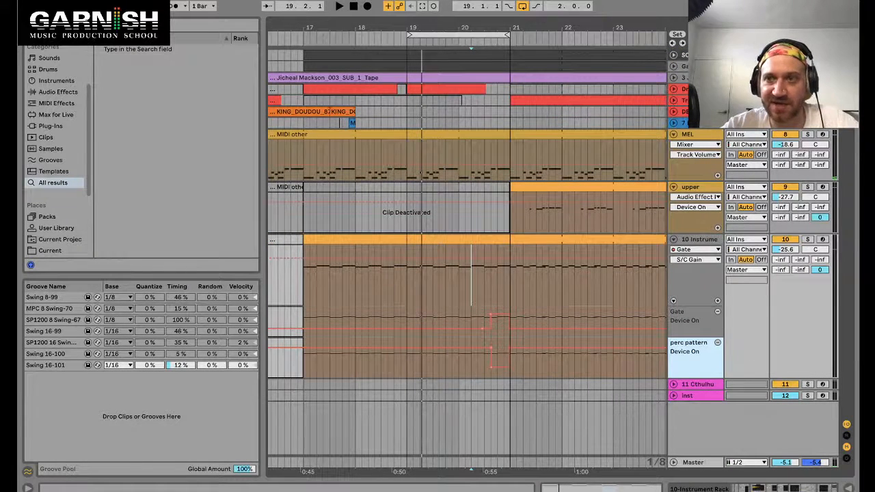
pyautogui.press('a')
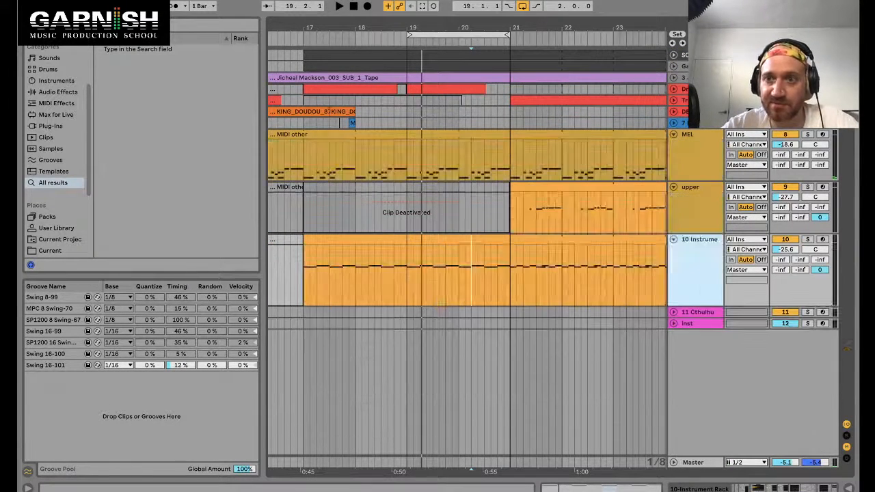
# Step: Collapse all tracks to their compact height and select the MIDI other clip on MEL
pyautogui.click(690, 135)
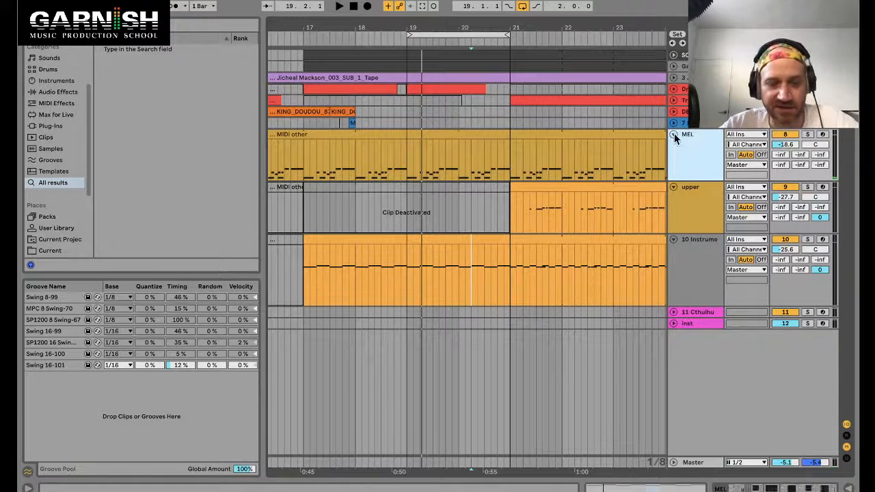
pyautogui.keyDown('alt'); pyautogui.click(675, 133); pyautogui.keyUp('alt')
pyautogui.scroll(-3, 590, 134)
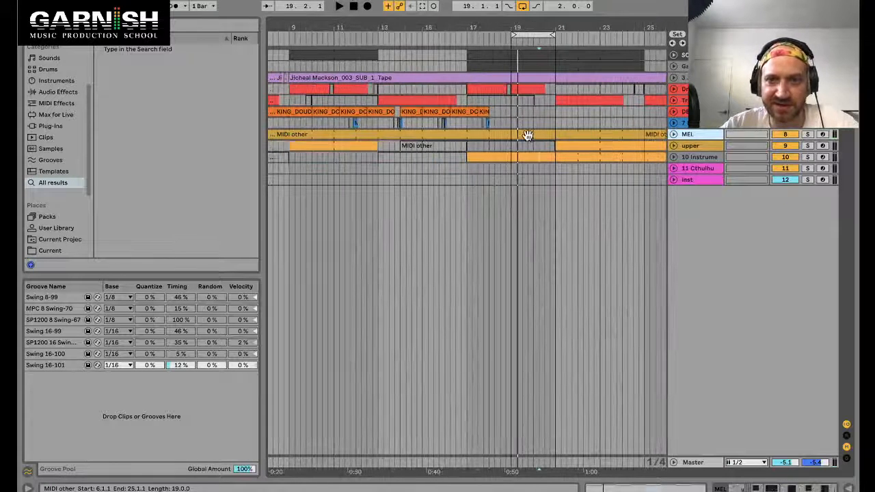
pyautogui.click(525, 135)
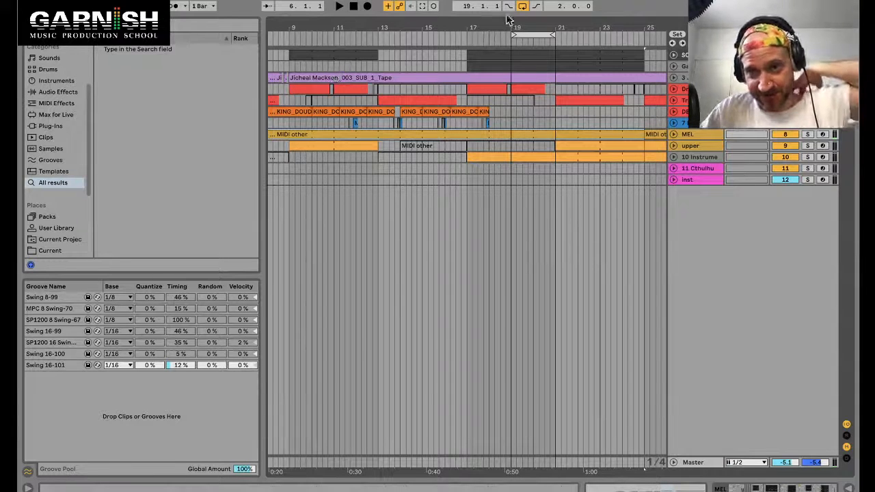
# Step: Browse the arrangement around bars 16 to 23, selecting the drum, upper and 10 Instrument tracks in turn
pyautogui.click(528, 30)
pyautogui.moveTo(528, 31); pyautogui.dragTo(472, 60)
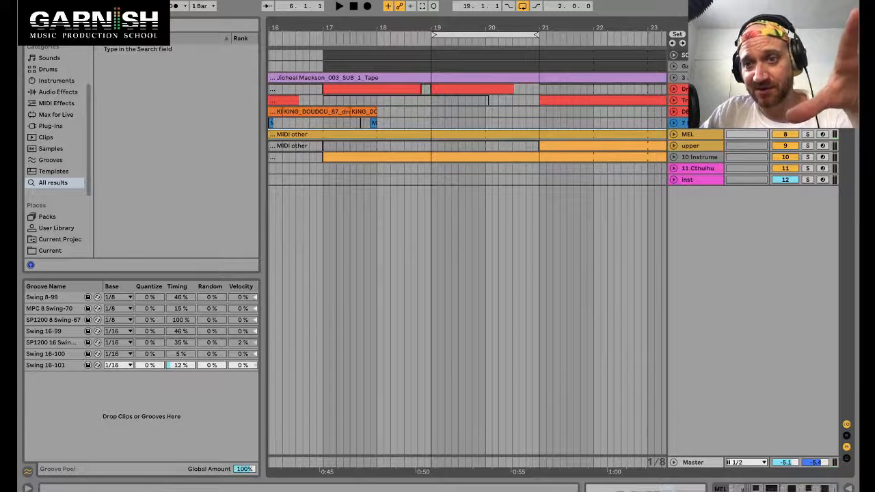
pyautogui.click(699, 101)
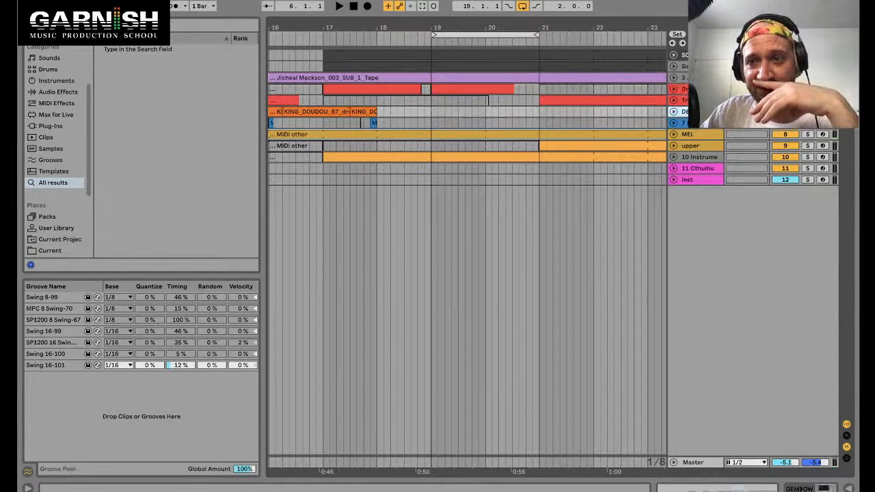
pyautogui.click(699, 123)
pyautogui.click(694, 146)
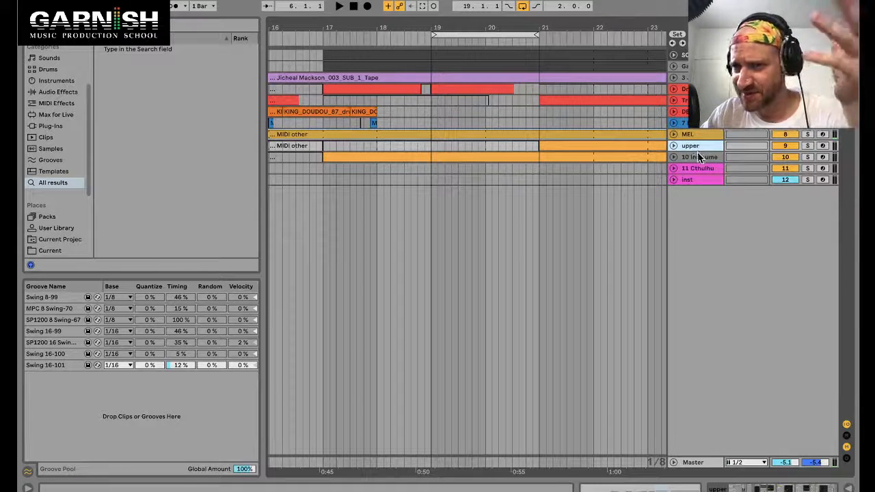
pyautogui.click(698, 156)
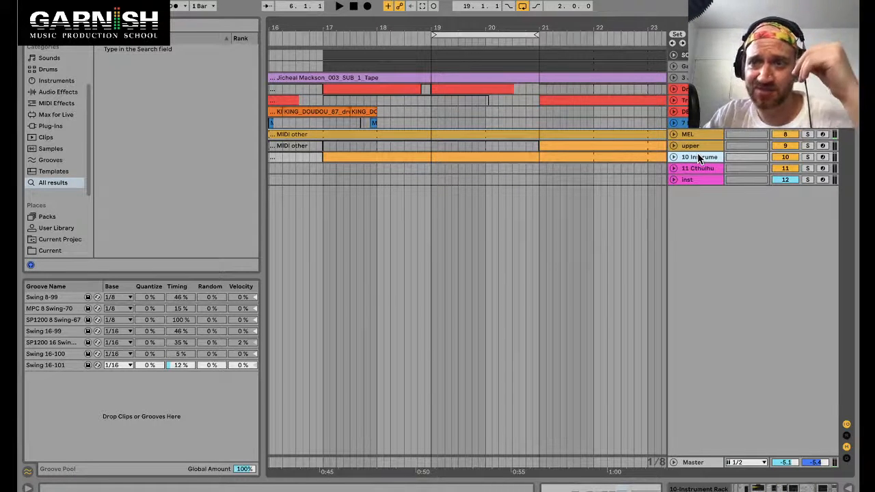
pyautogui.click(700, 145)
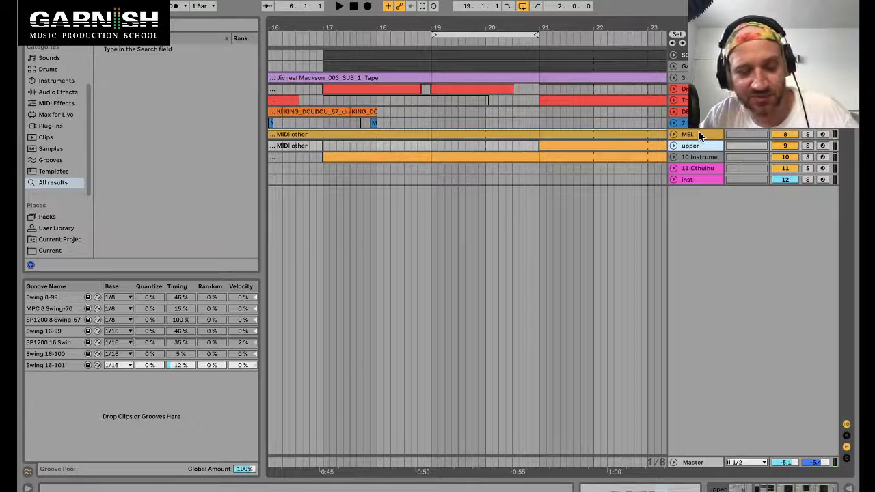
pyautogui.moveTo(640, 38); pyautogui.dragTo(636, 29)
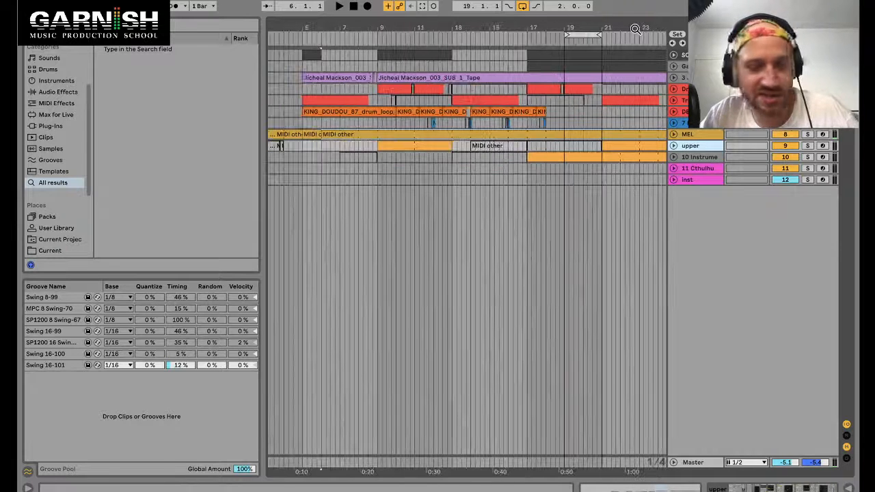